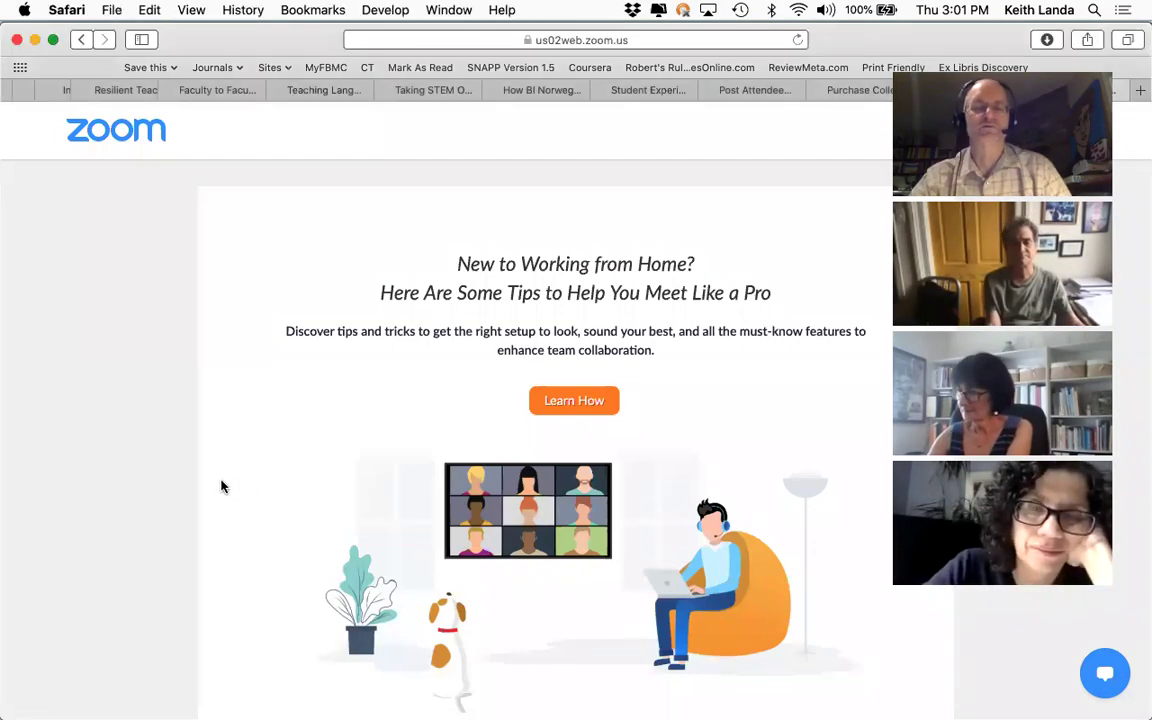
# - Switch to Chrome and bring up the Moodle Basics series document
pyautogui.press('super+Tab')
pyautogui.press('super+Tab')
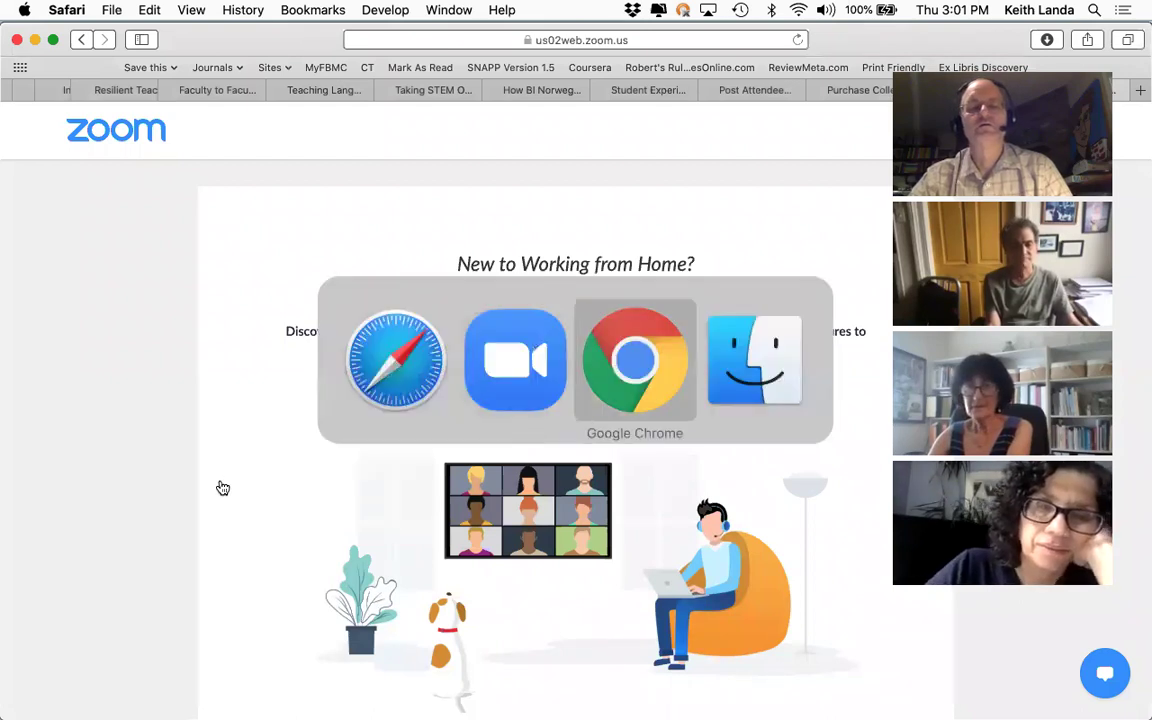
pyautogui.scroll(-15, 223, 582)
pyautogui.scroll(-1, 223, 582)
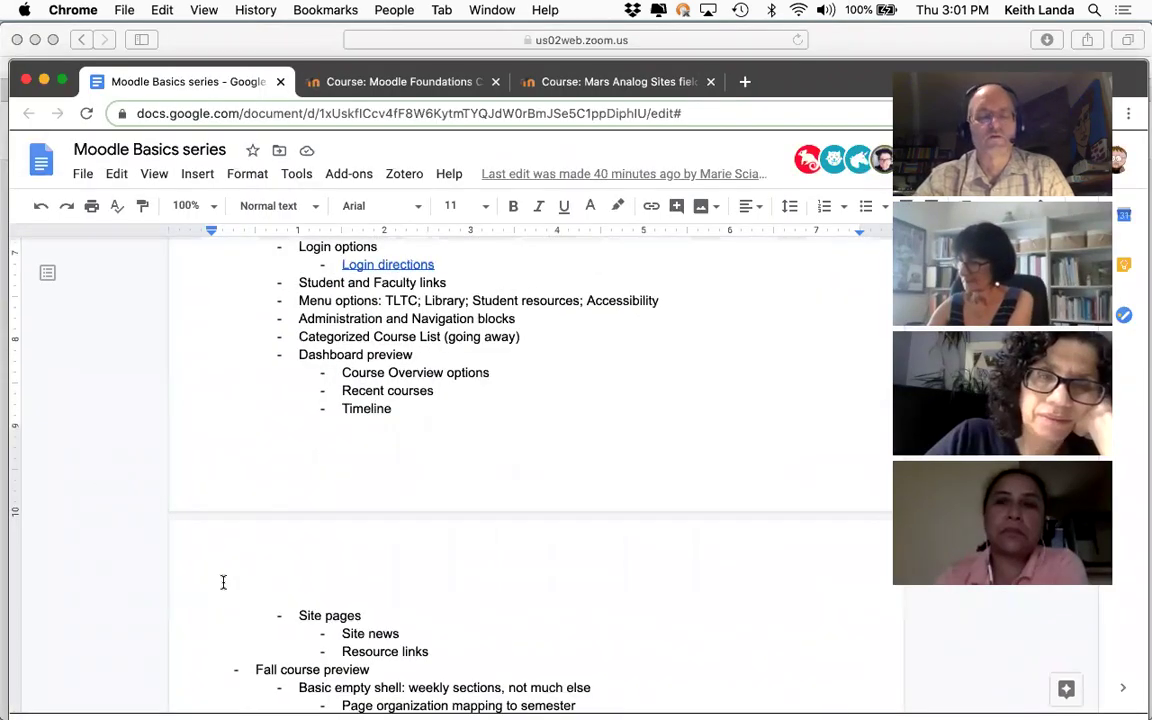
pyautogui.scroll(5, 223, 582)
pyautogui.press('super+Tab')
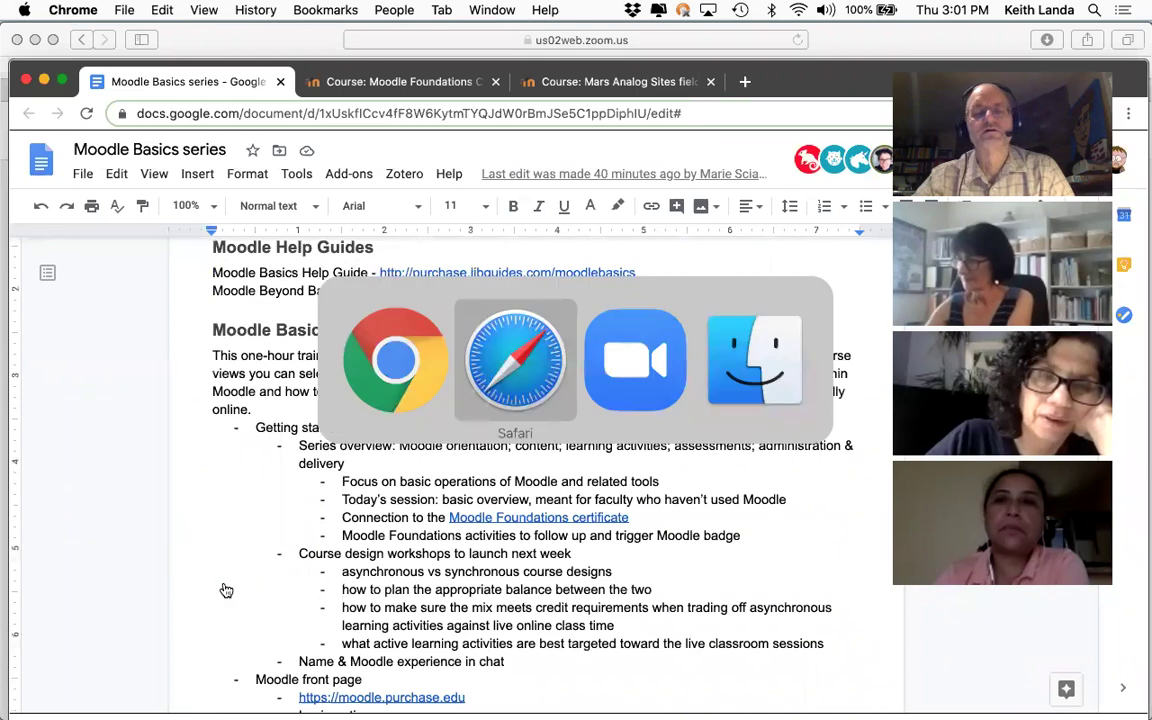
pyautogui.press('super+shift+Tab')
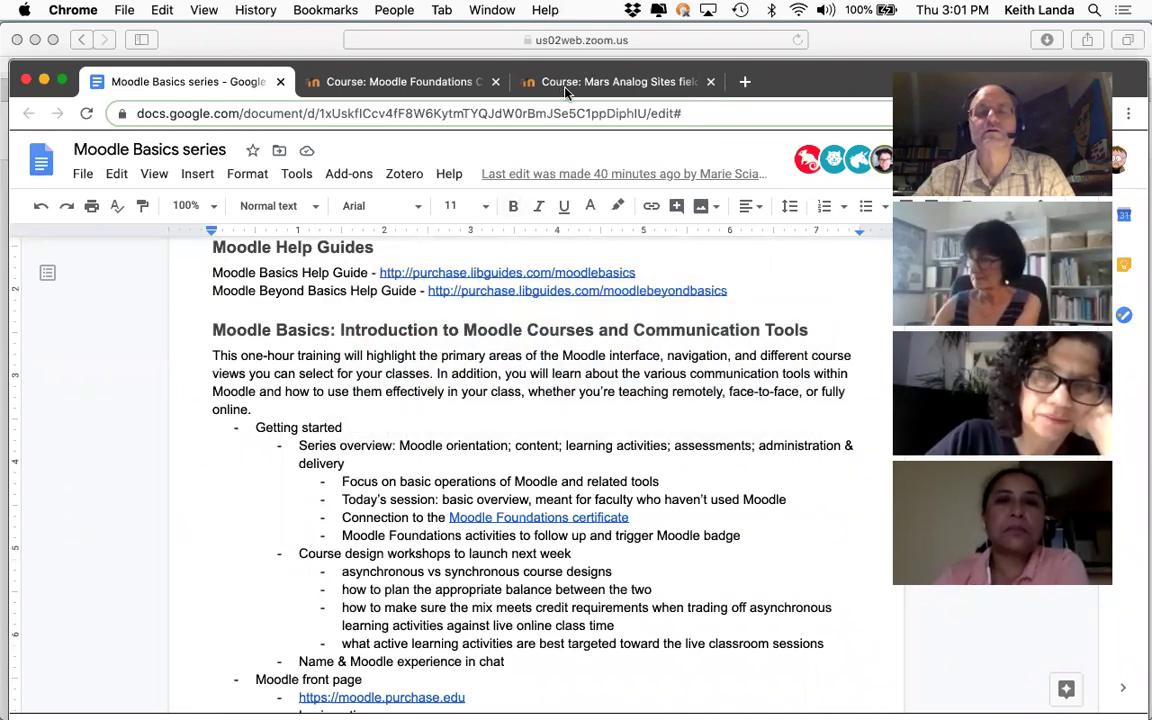
pyautogui.click(508, 77)
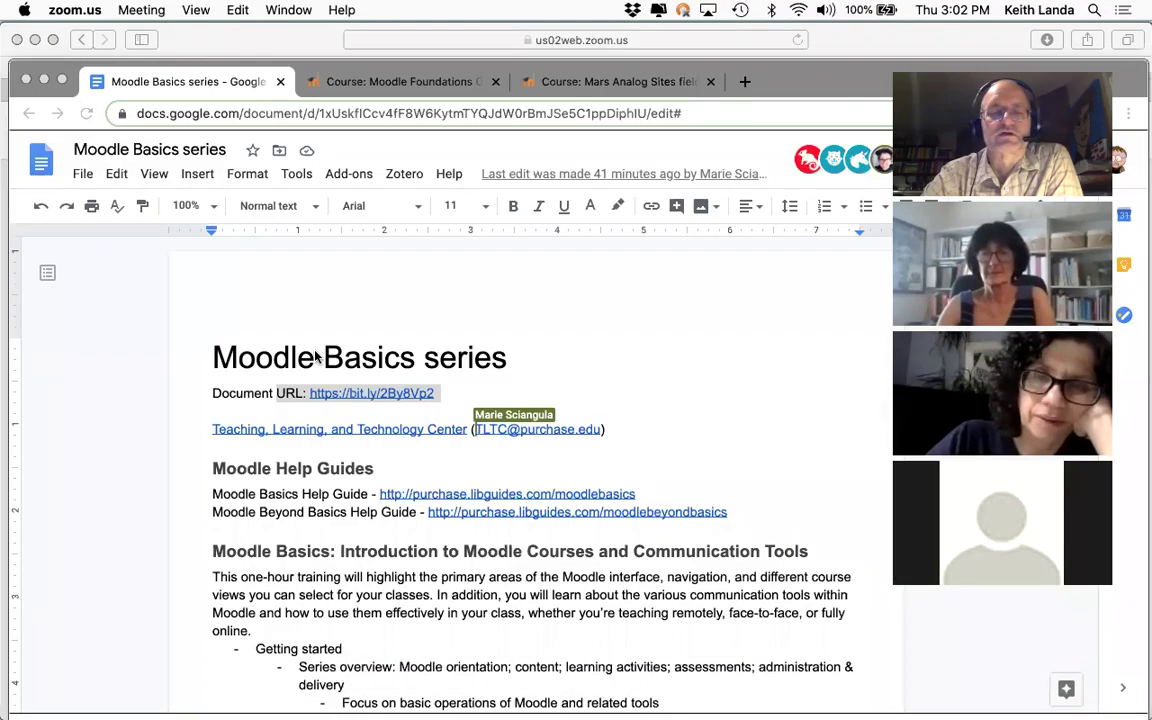
# - Go through the Moodle Basics series outline down to the session on grading, assessments and using the gradebook
pyautogui.click(195, 355)
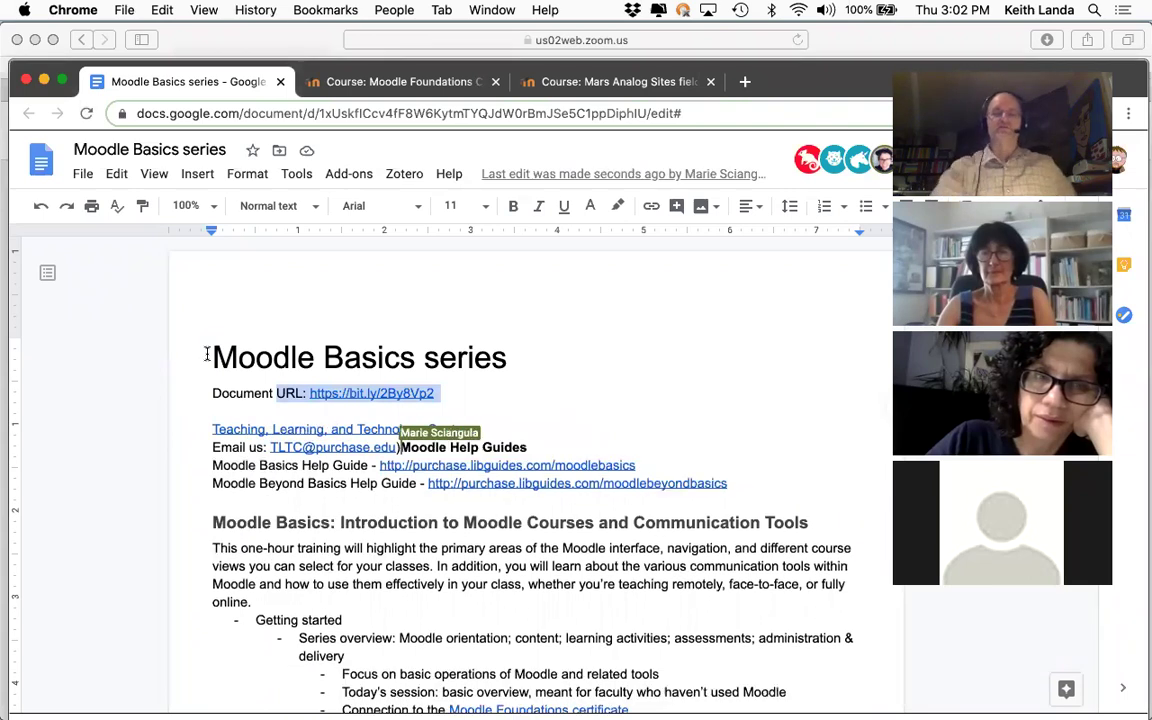
pyautogui.scroll(-15, 129, 397)
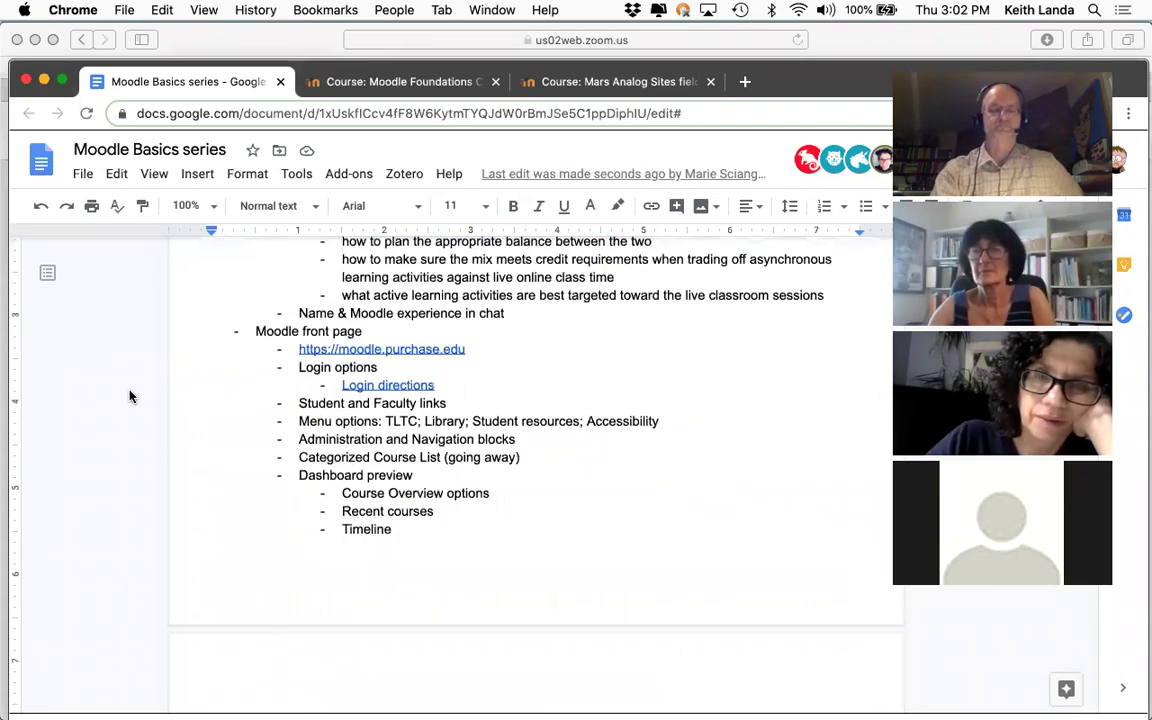
pyautogui.scroll(-20, 129, 397)
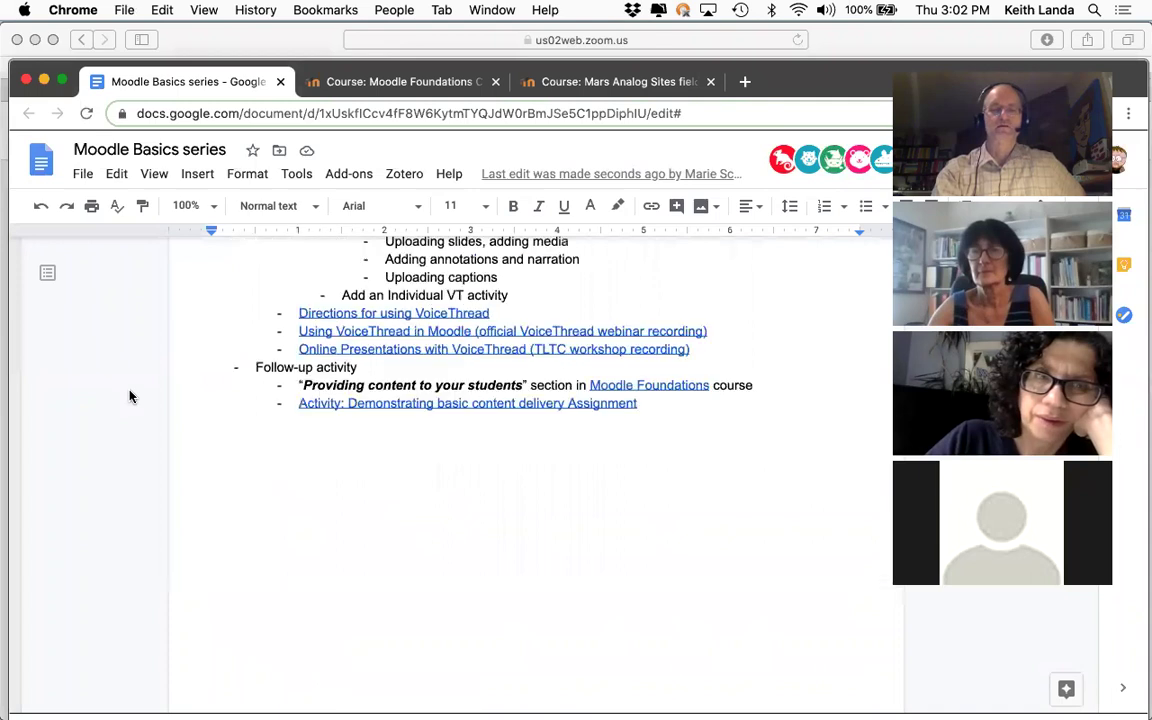
pyautogui.scroll(-5, 129, 397)
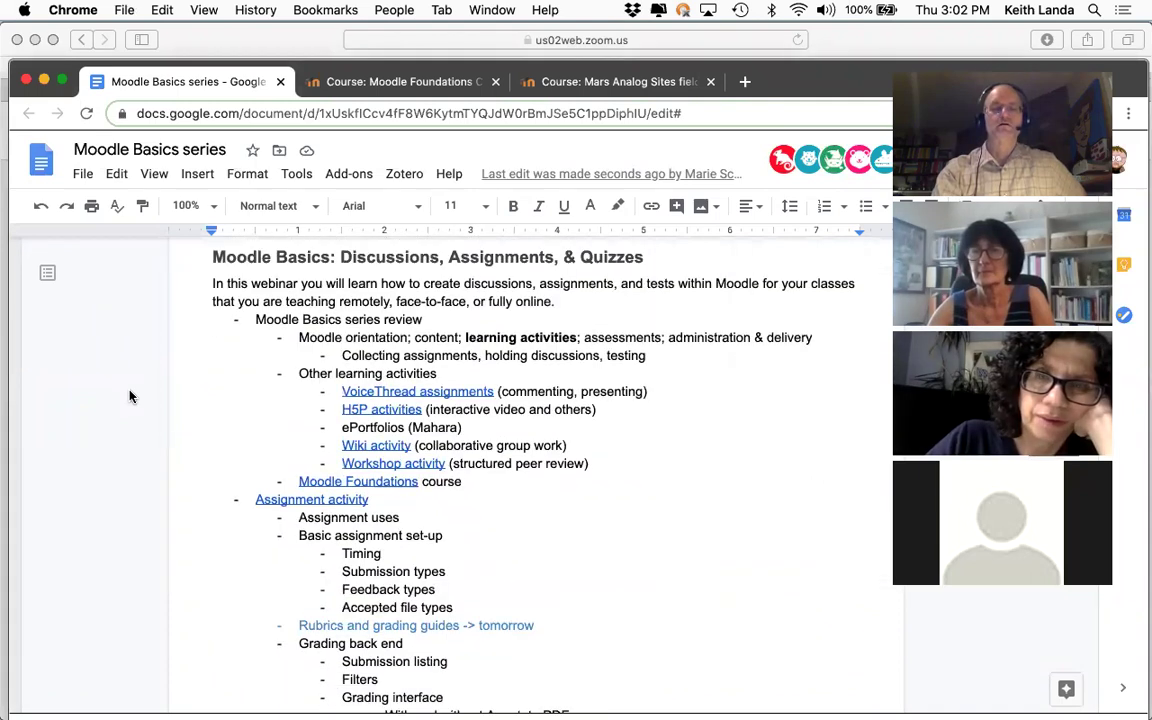
pyautogui.scroll(5, 129, 397)
pyautogui.scroll(-2, 129, 397)
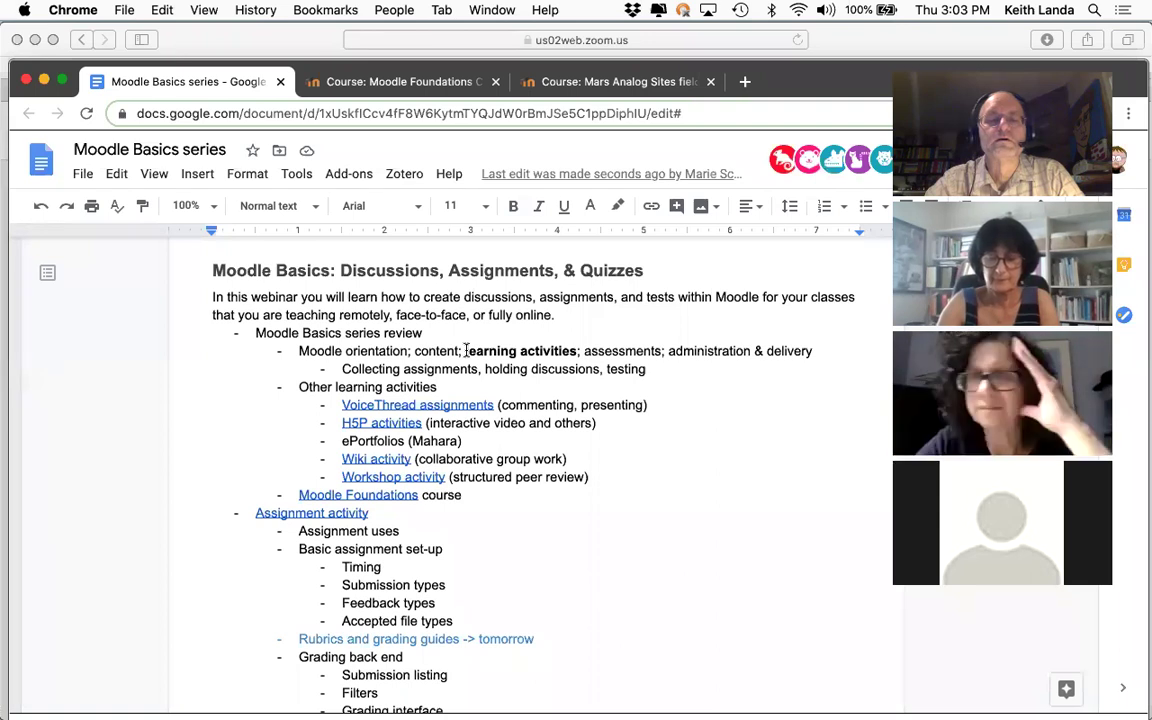
pyautogui.scroll(-10, 466, 350)
pyautogui.scroll(-15, 466, 350)
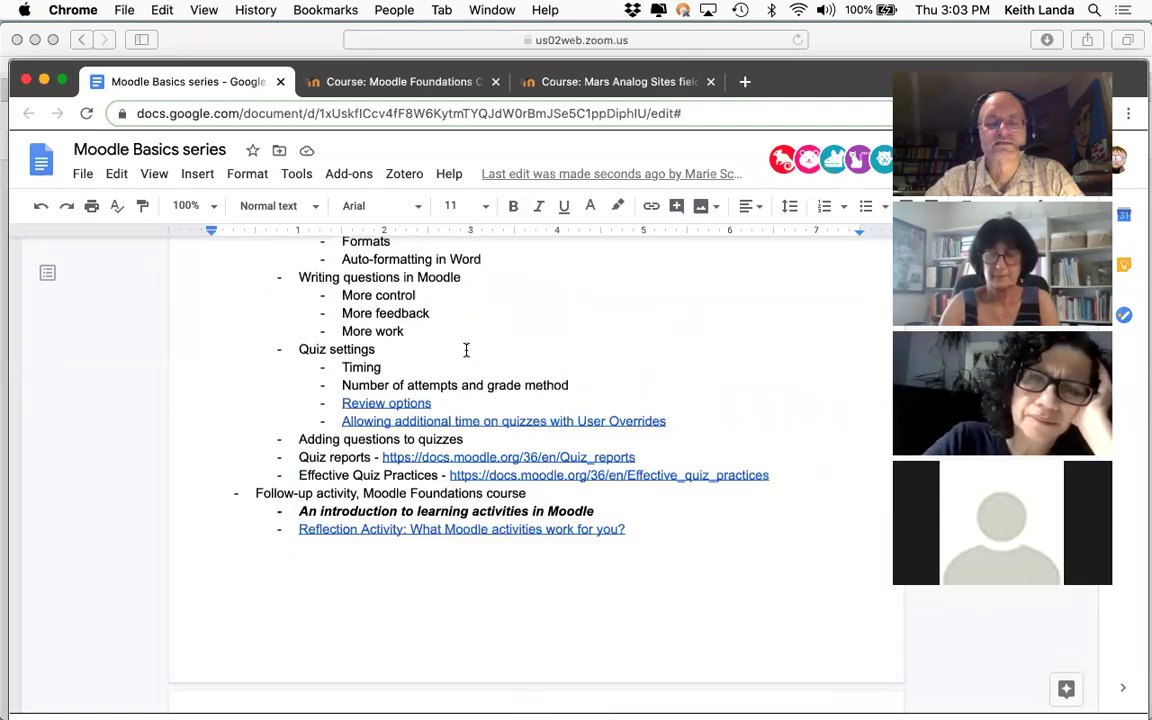
pyautogui.scroll(-2, 466, 350)
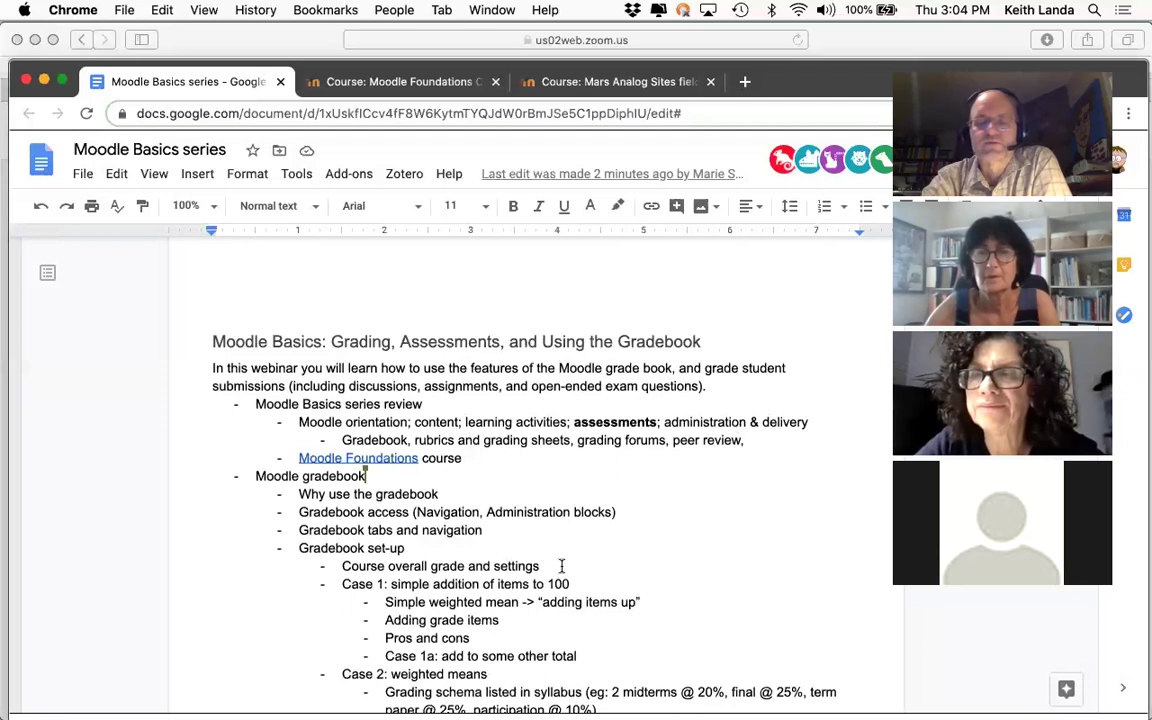
# - Add "secure proctored exams" to the end of the assessment topics bullet in the grading session's series review
pyautogui.click(760, 440)
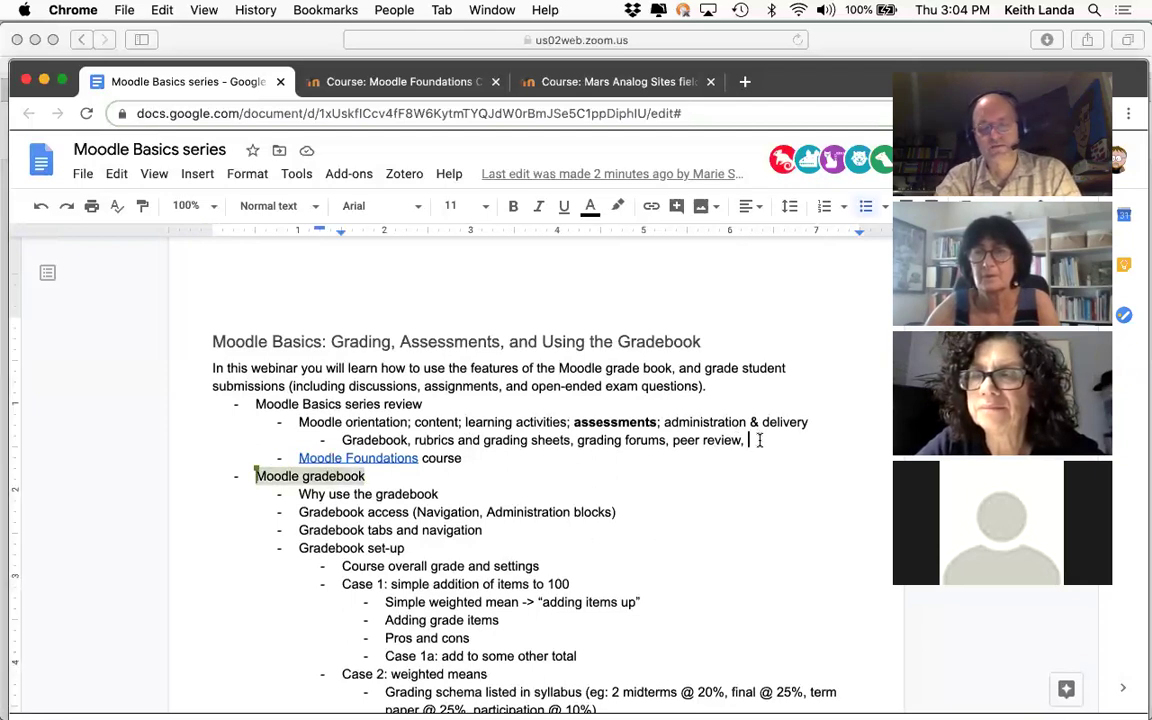
pyautogui.write('secr')
pyautogui.write('ure')
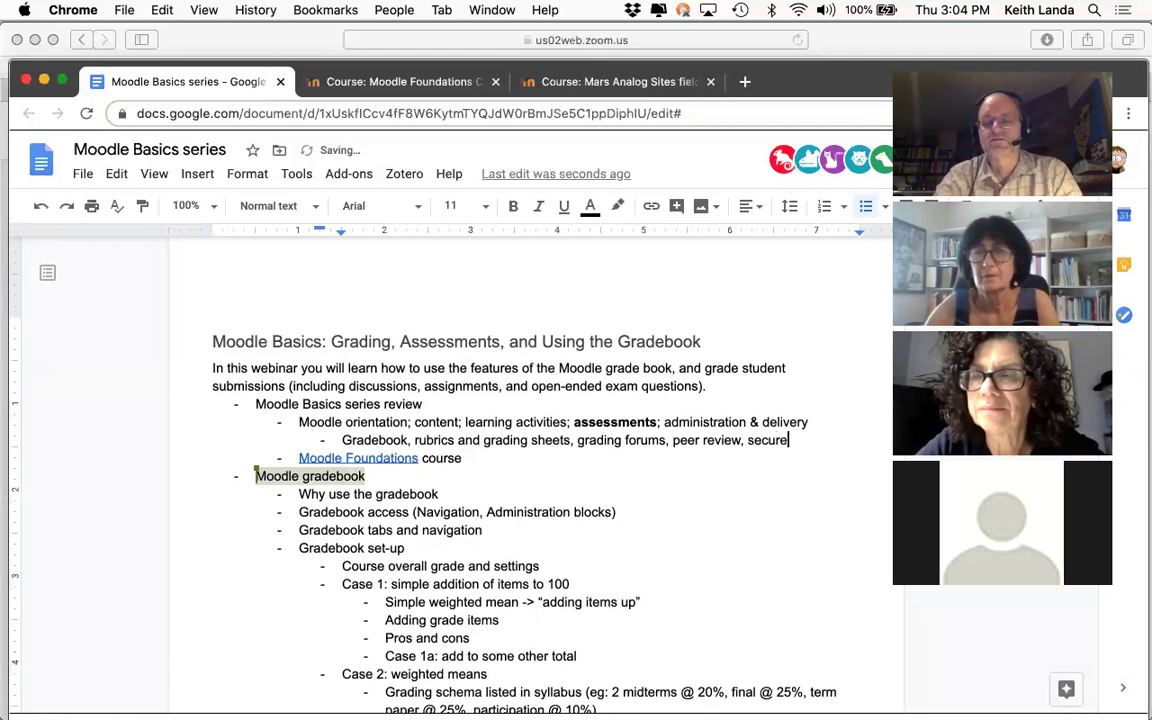
pyautogui.write(' s')
pyautogui.press('BackSpace')
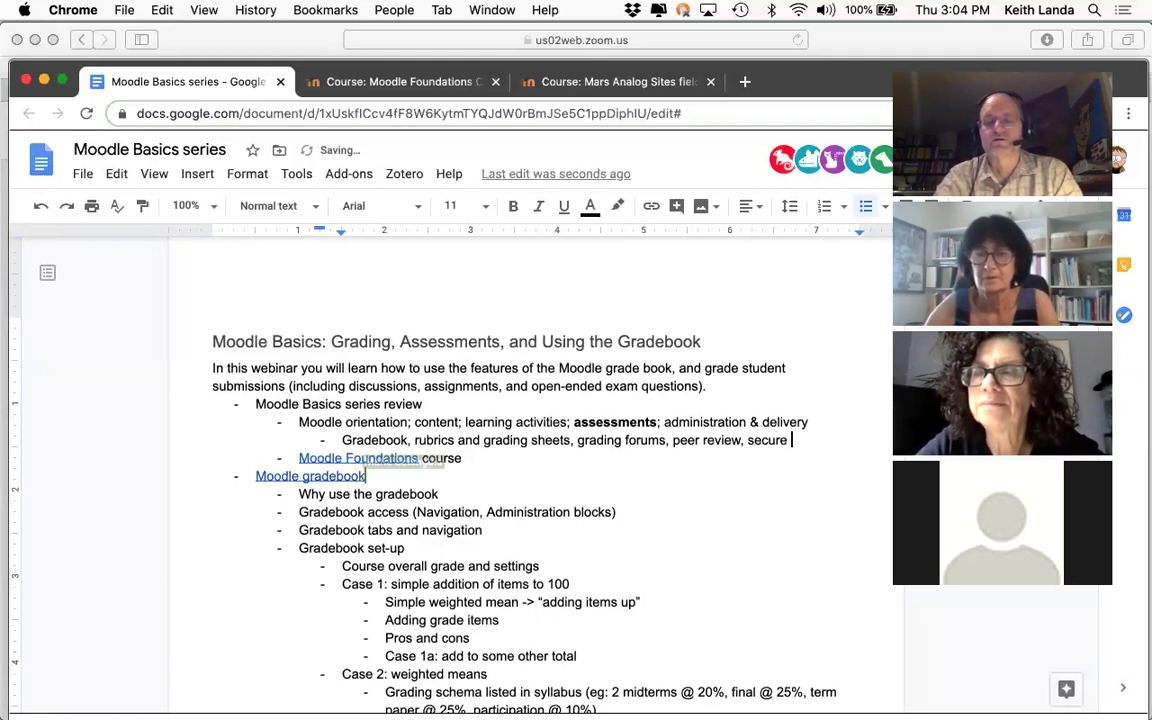
pyautogui.write('proctored exams')
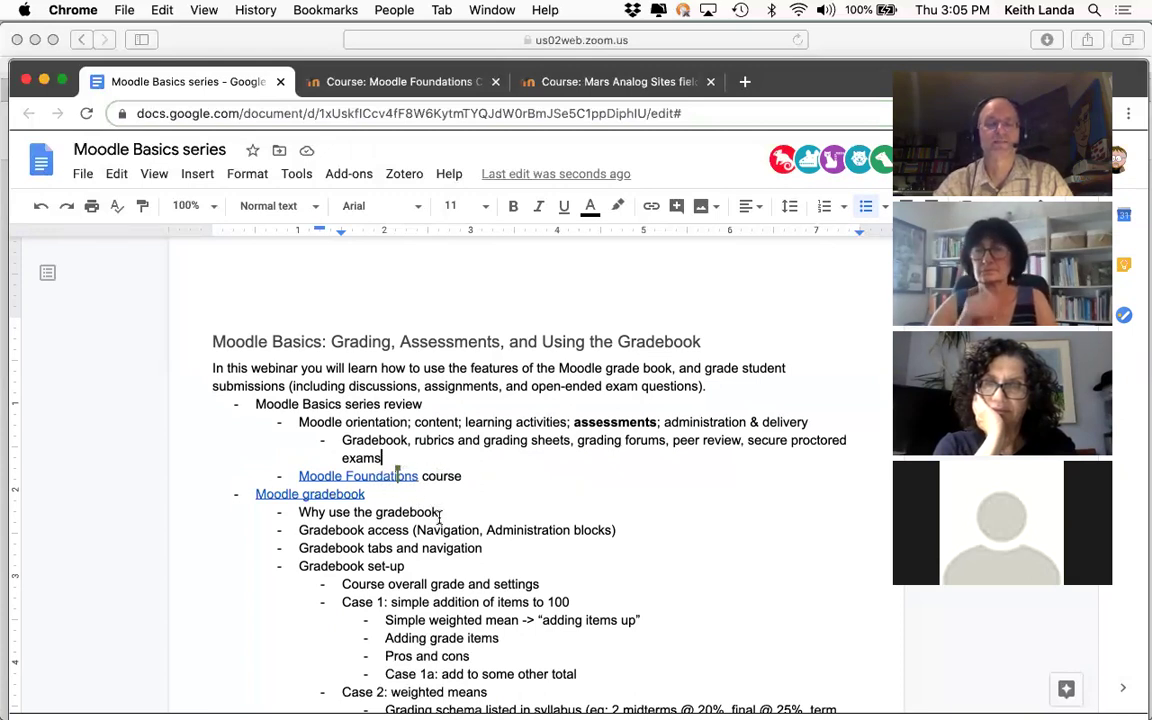
# - Look over the Moodle gradebook topics in the grading session outline
pyautogui.scroll(-2, 438, 516)
pyautogui.scroll(-3, 438, 516)
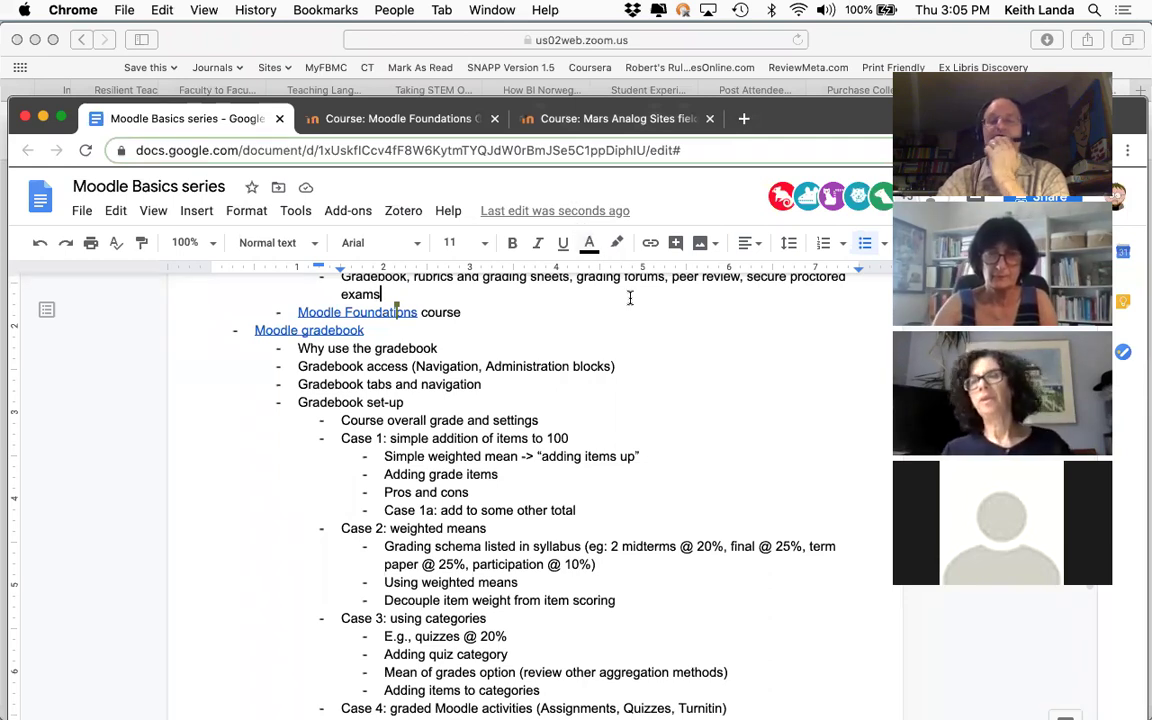
pyautogui.click(920, 66)
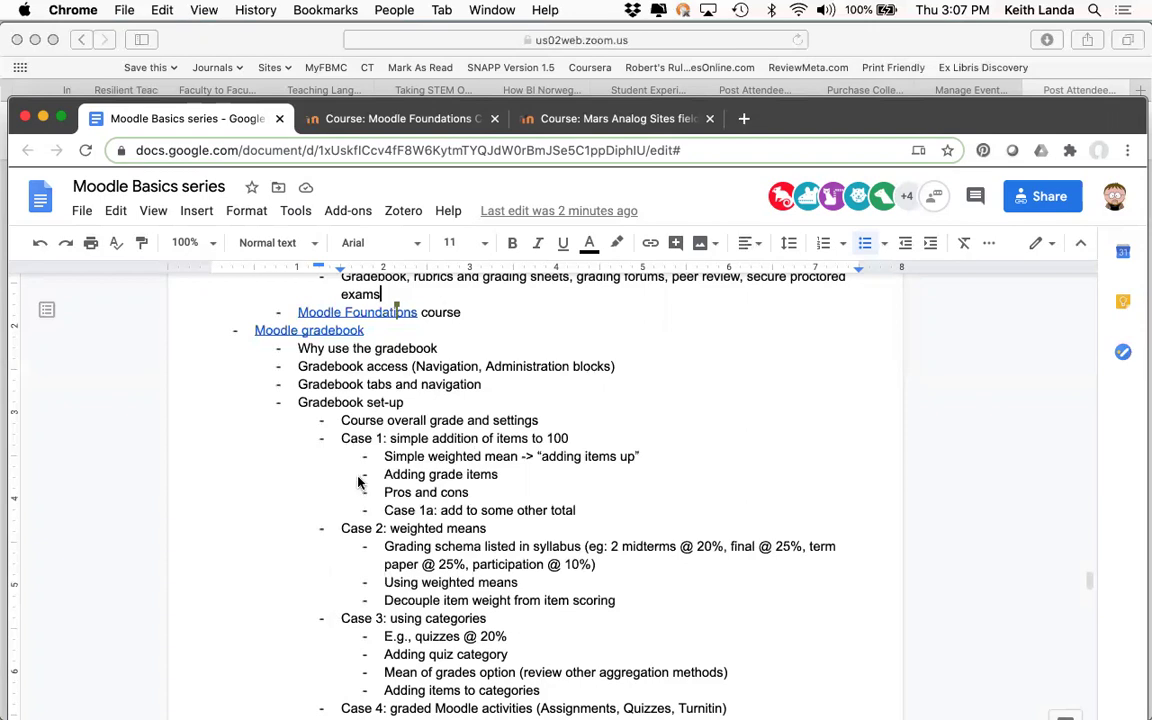
pyautogui.scroll(1, 358, 481)
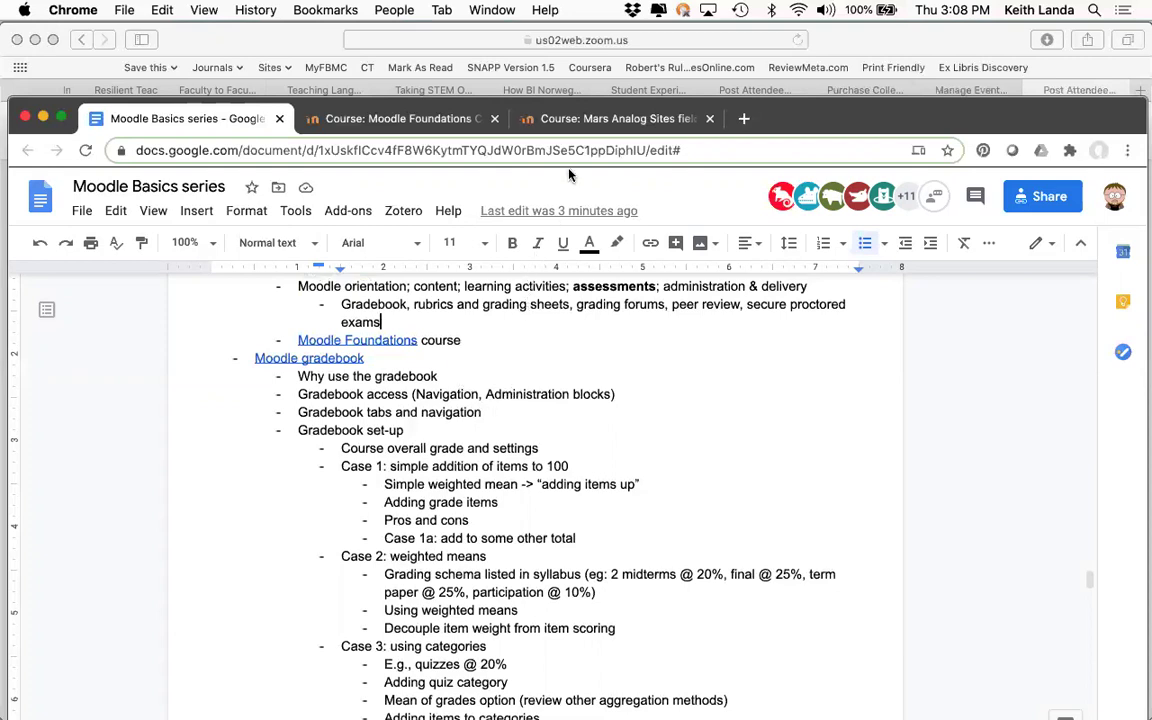
# - Bring up the Mars Analog Sites field trip course in Moodle and look over its topic sections
pyautogui.click(600, 120)
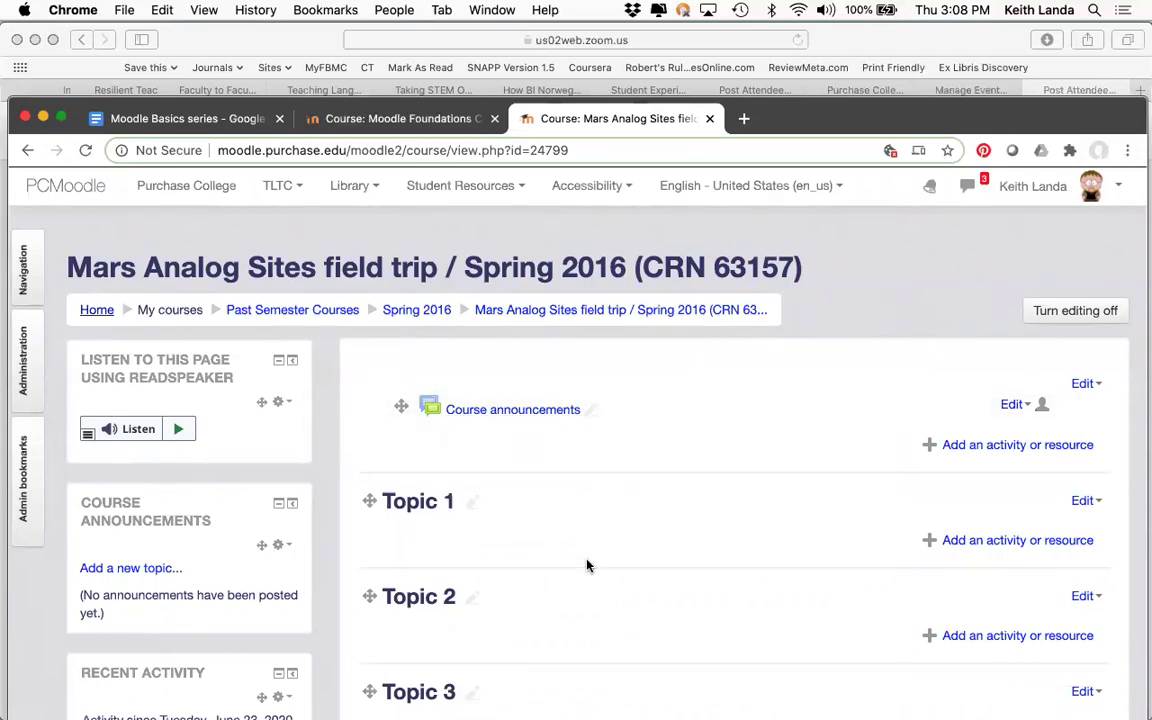
pyautogui.scroll(-1, 587, 566)
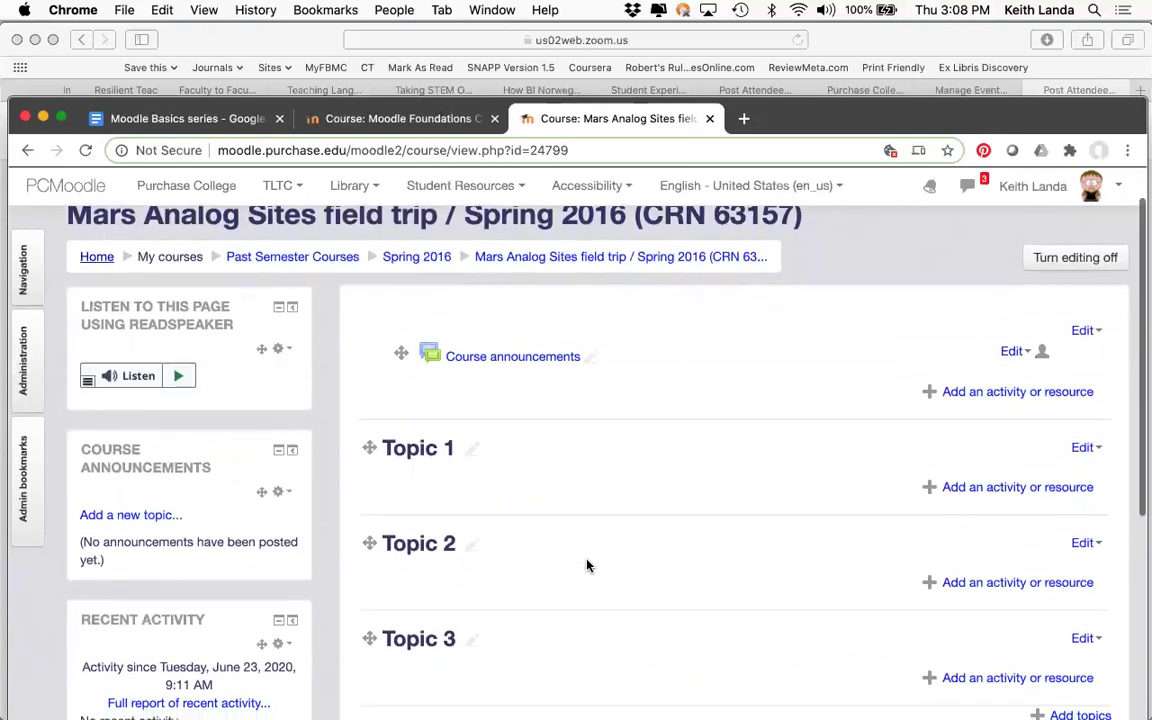
pyautogui.scroll(1, 587, 566)
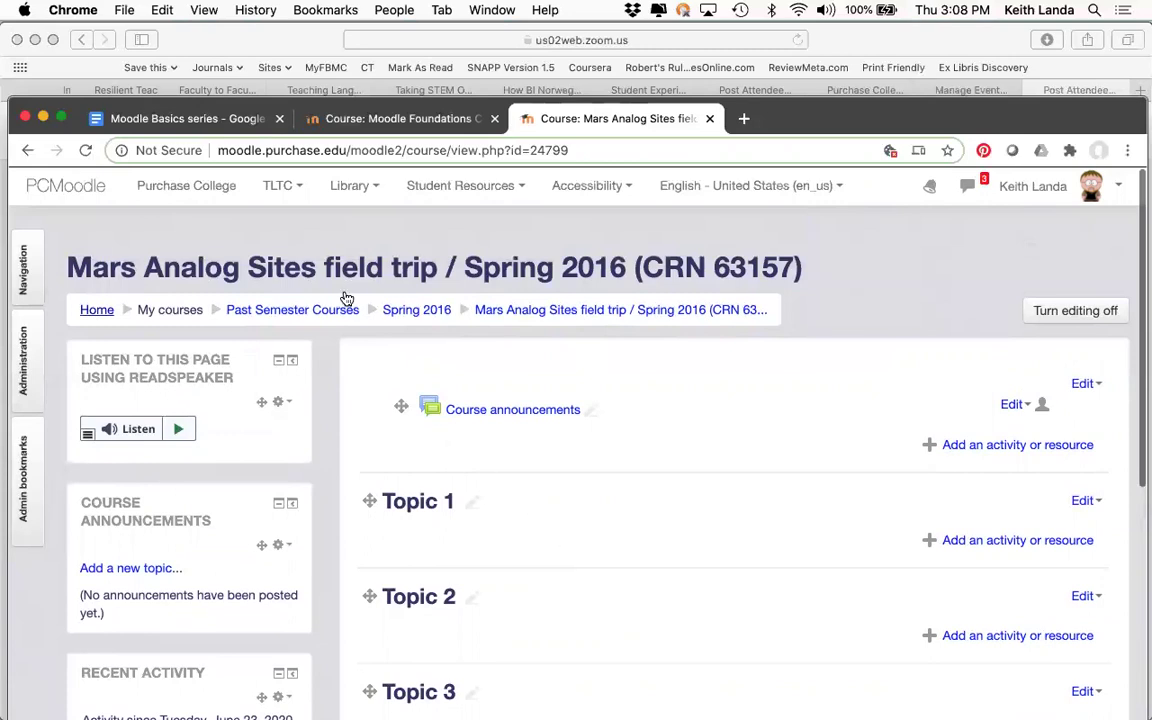
# - Return to the Moodle Basics series document and review the gradebook set-up cases and the topics on entering grades
pyautogui.click(180, 119)
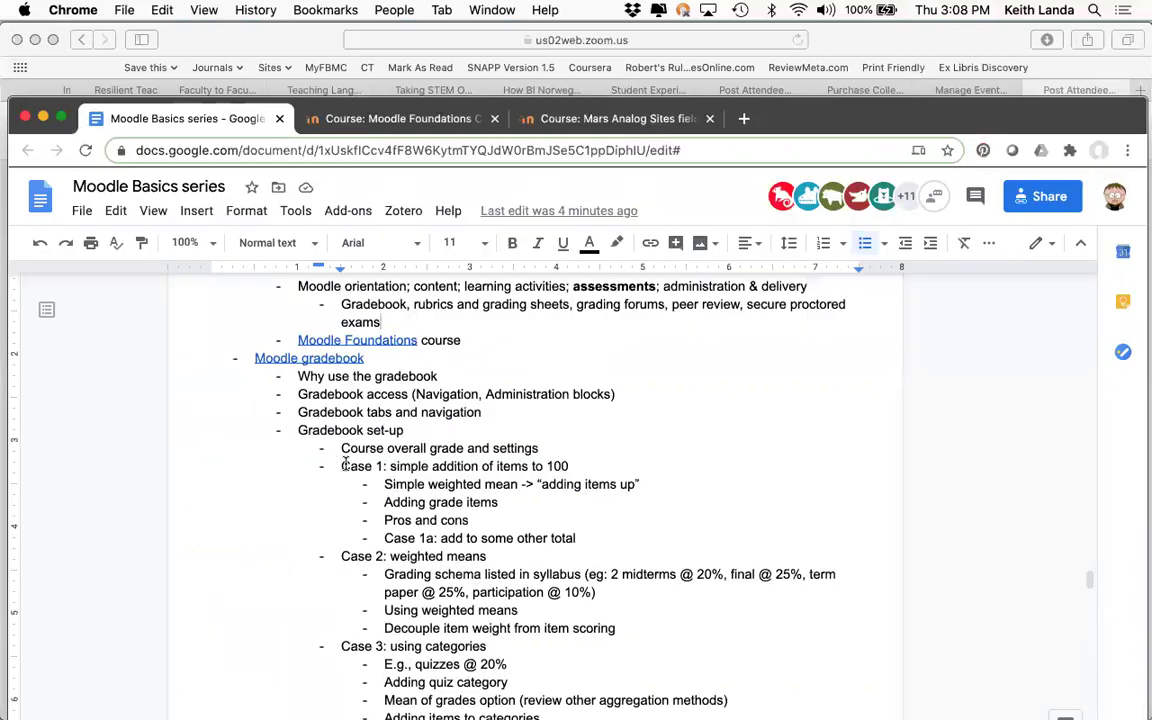
pyautogui.scroll(-2, 345, 463)
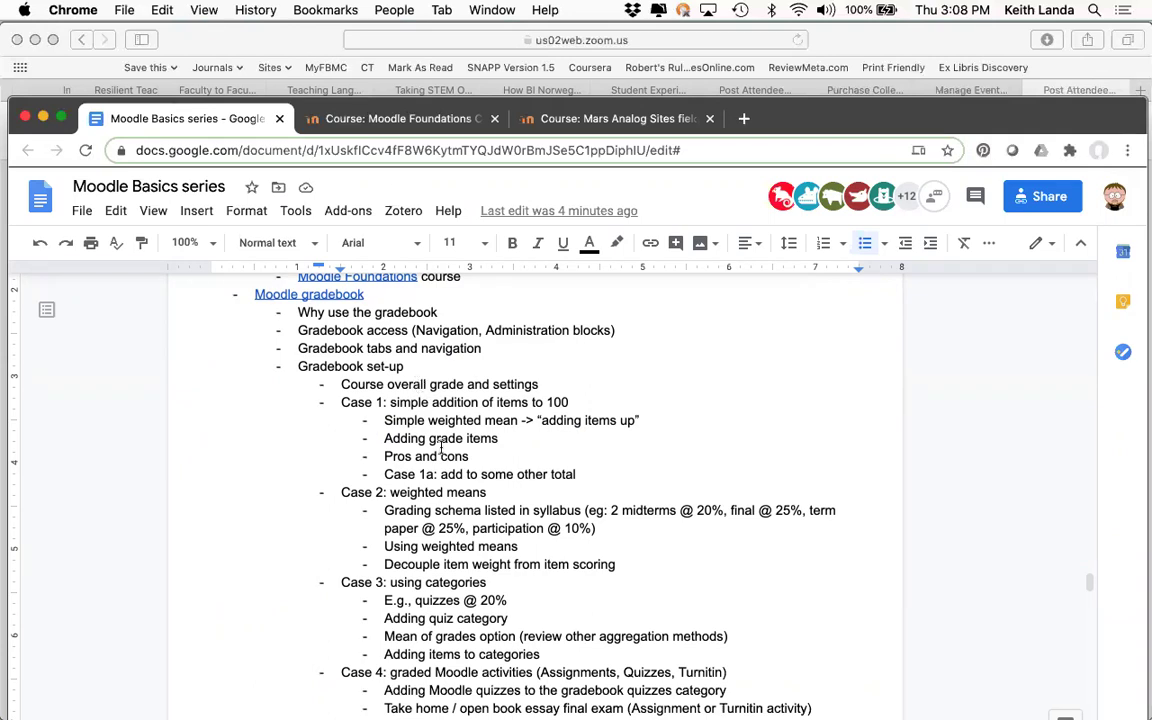
pyautogui.scroll(-2, 440, 447)
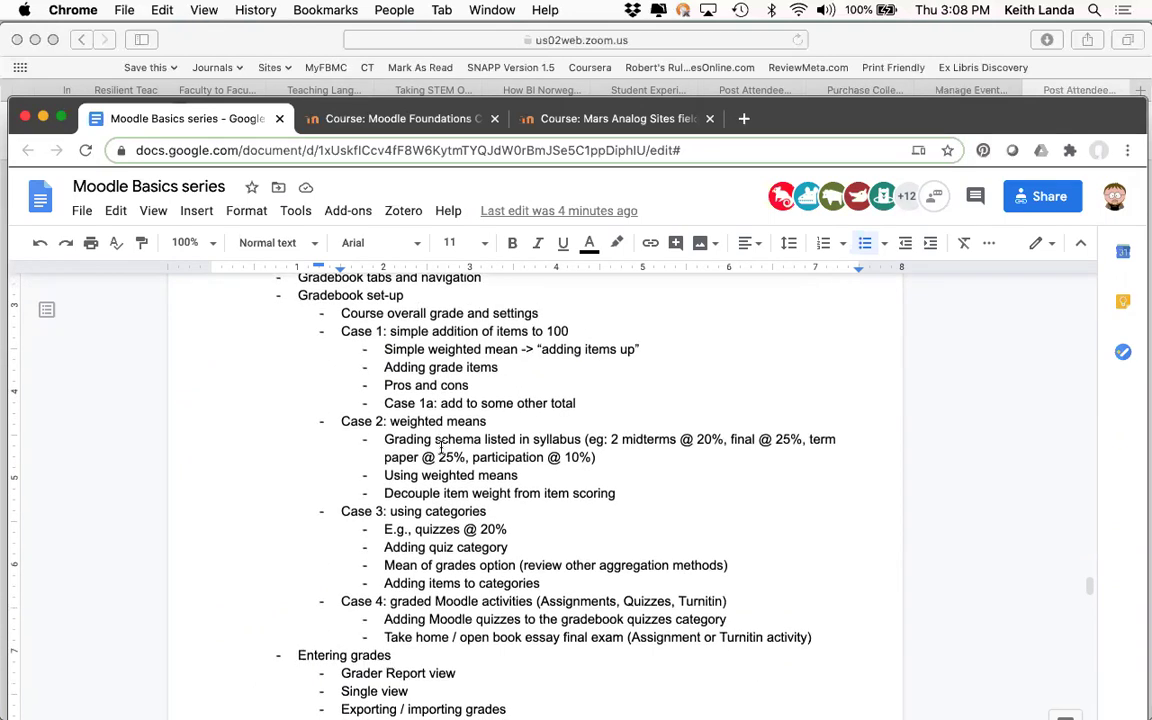
pyautogui.scroll(-3, 440, 447)
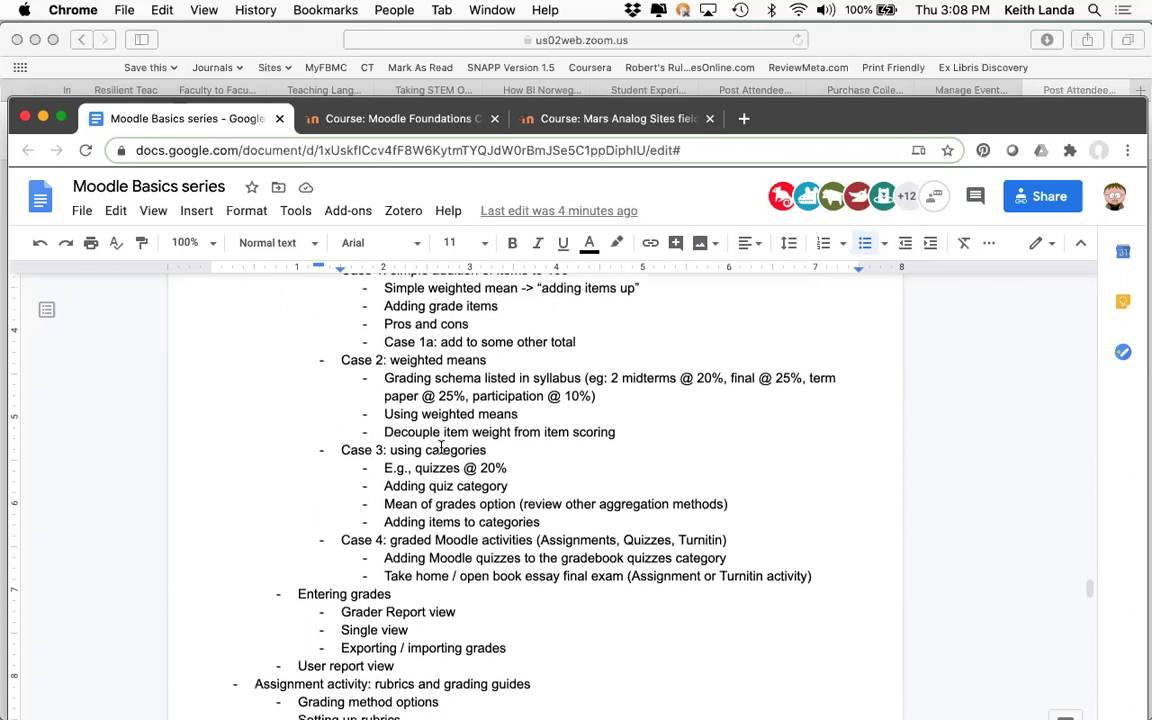
pyautogui.scroll(-1, 440, 447)
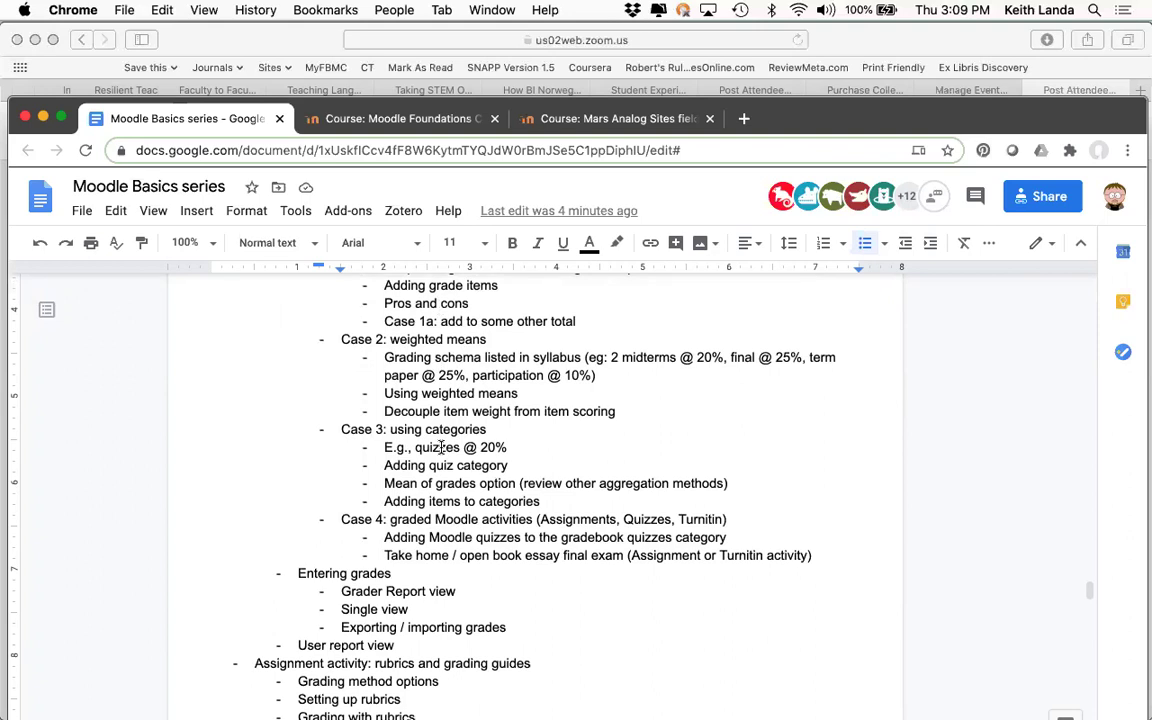
pyautogui.scroll(8, 441, 447)
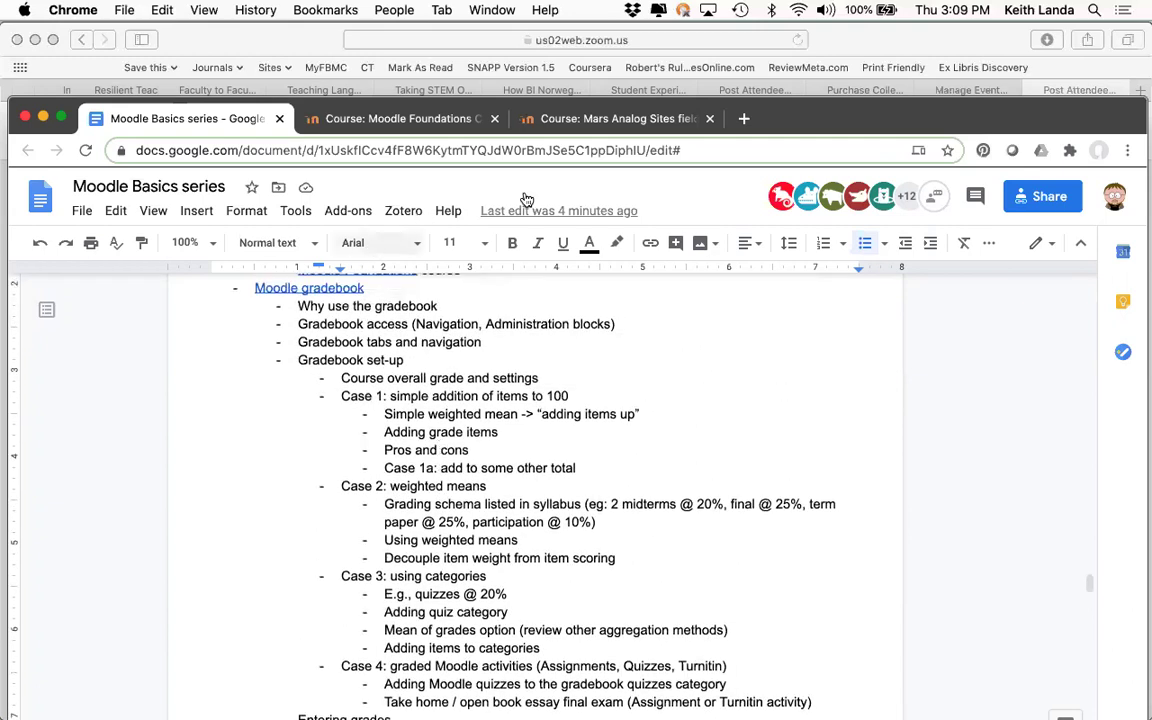
# - Go back to the Mars Analog Sites field trip course and show the course options in its Administration block
pyautogui.click(621, 124)
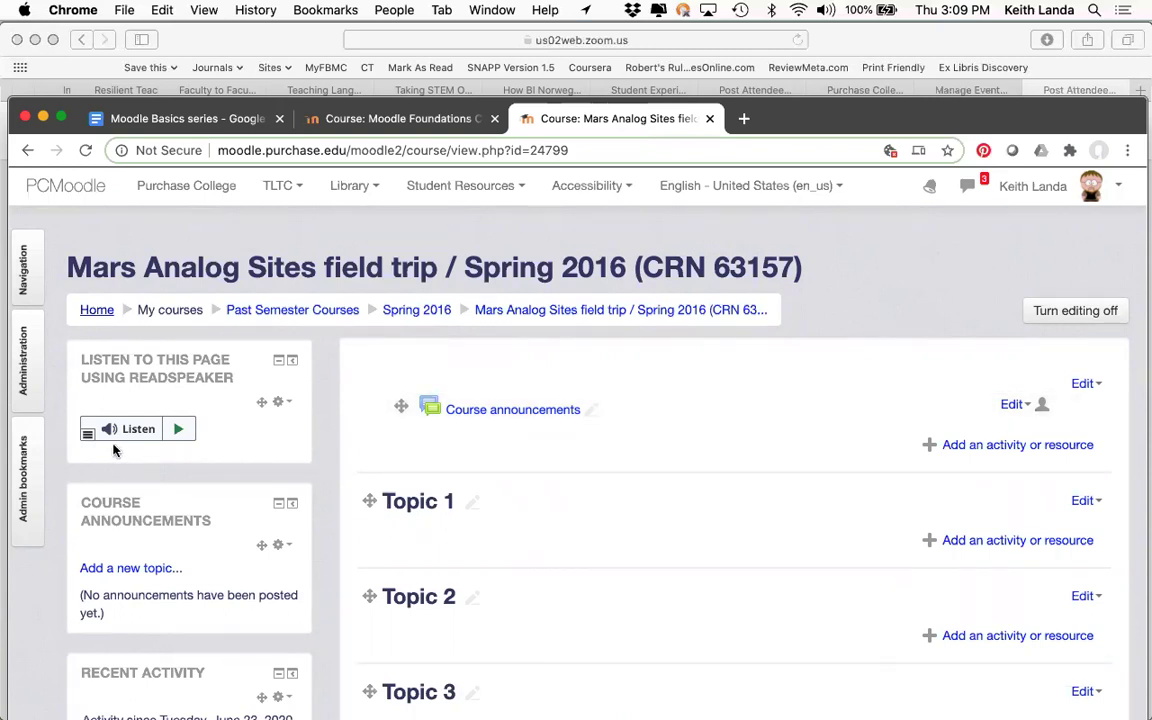
pyautogui.click(29, 372)
pyautogui.moveTo(27, 362)
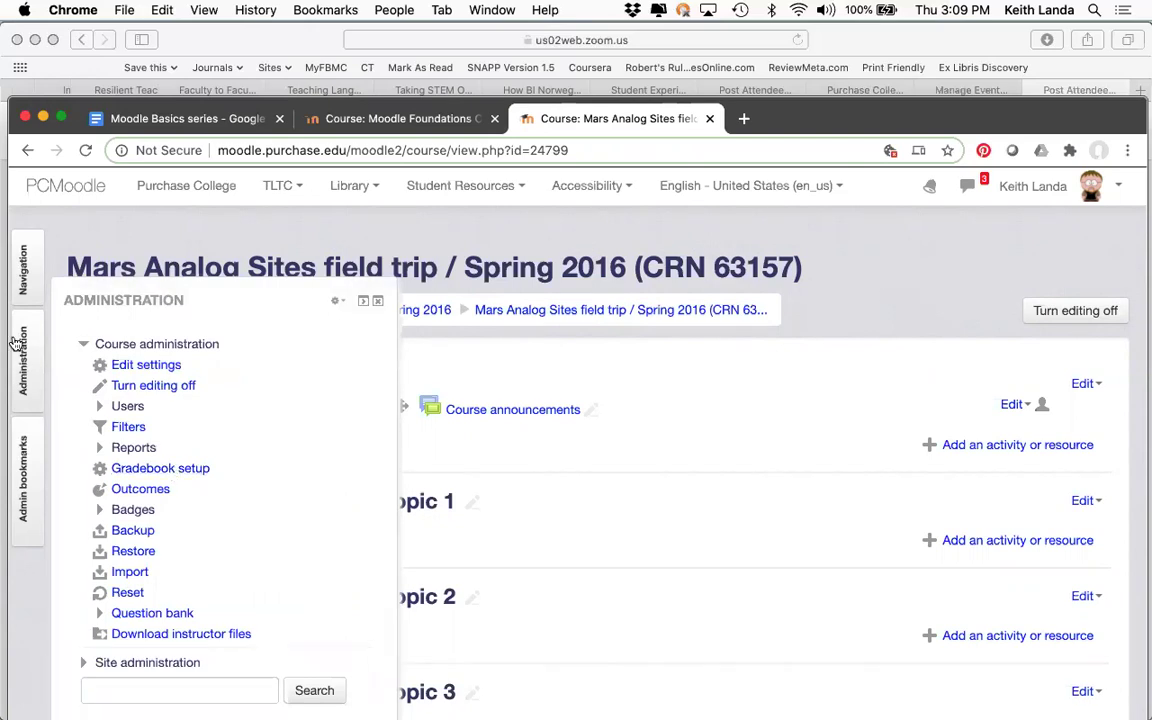
pyautogui.click(30, 362)
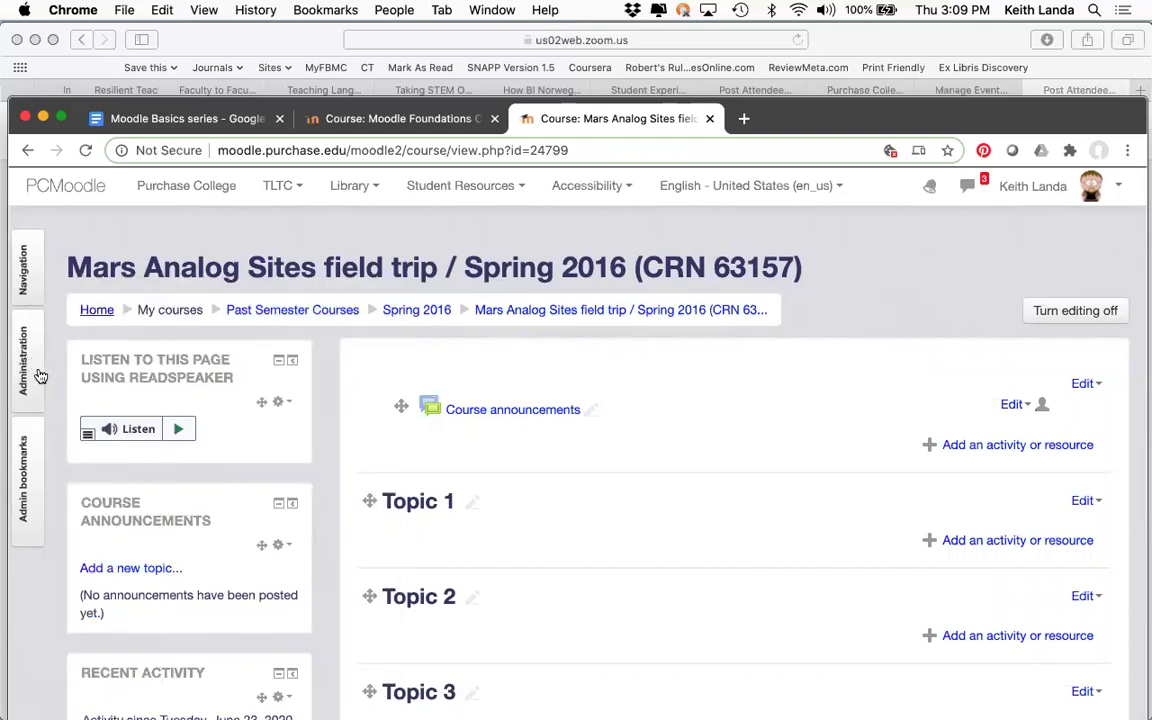
pyautogui.moveTo(36, 375)
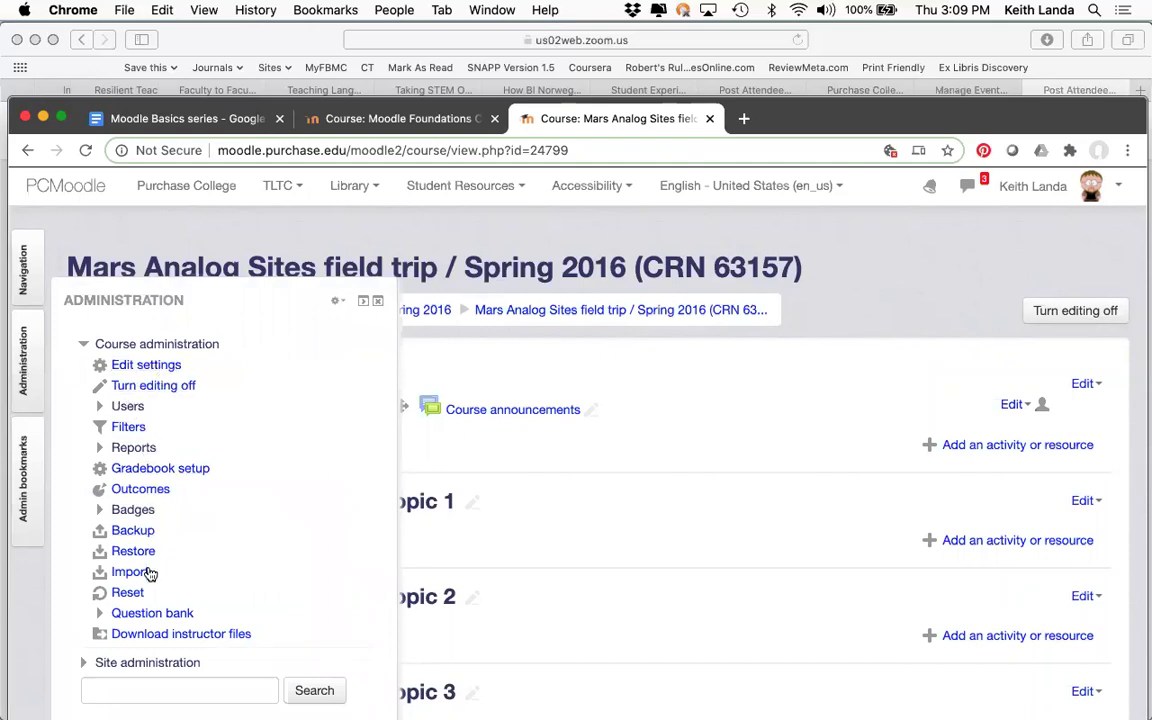
# - Locate the Grades link listed under the Mars Analog Sites field trip course in the site navigation
pyautogui.scroll(-1, 140, 470)
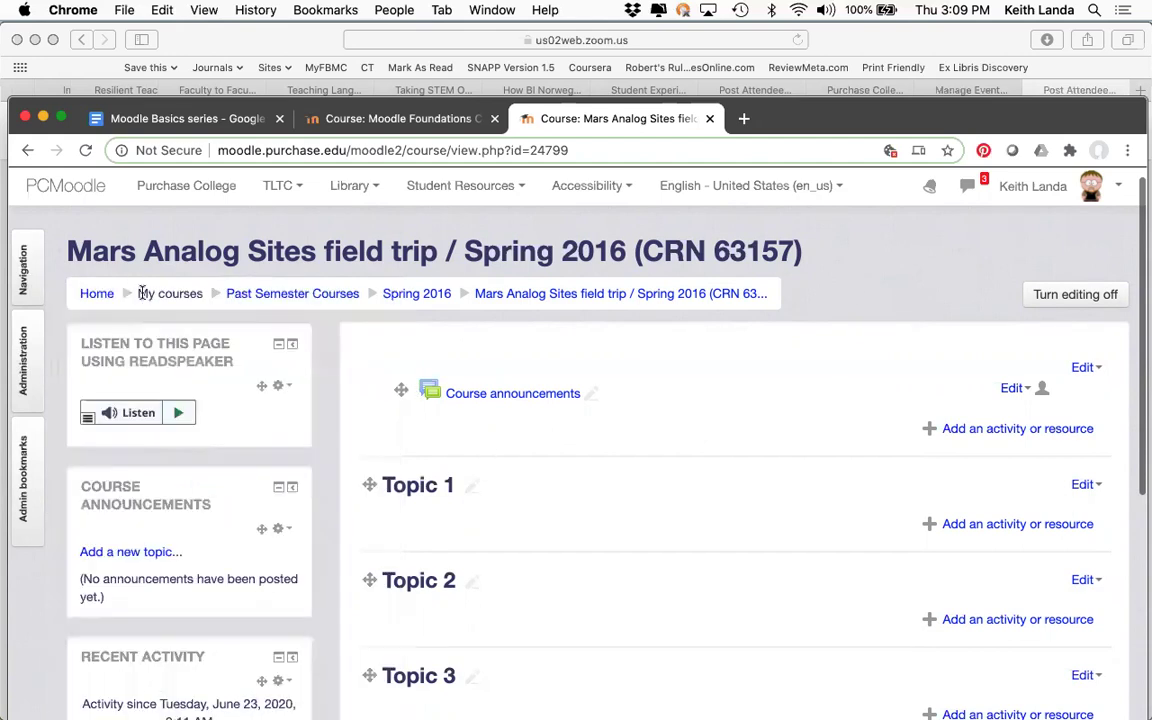
pyautogui.moveTo(30, 270)
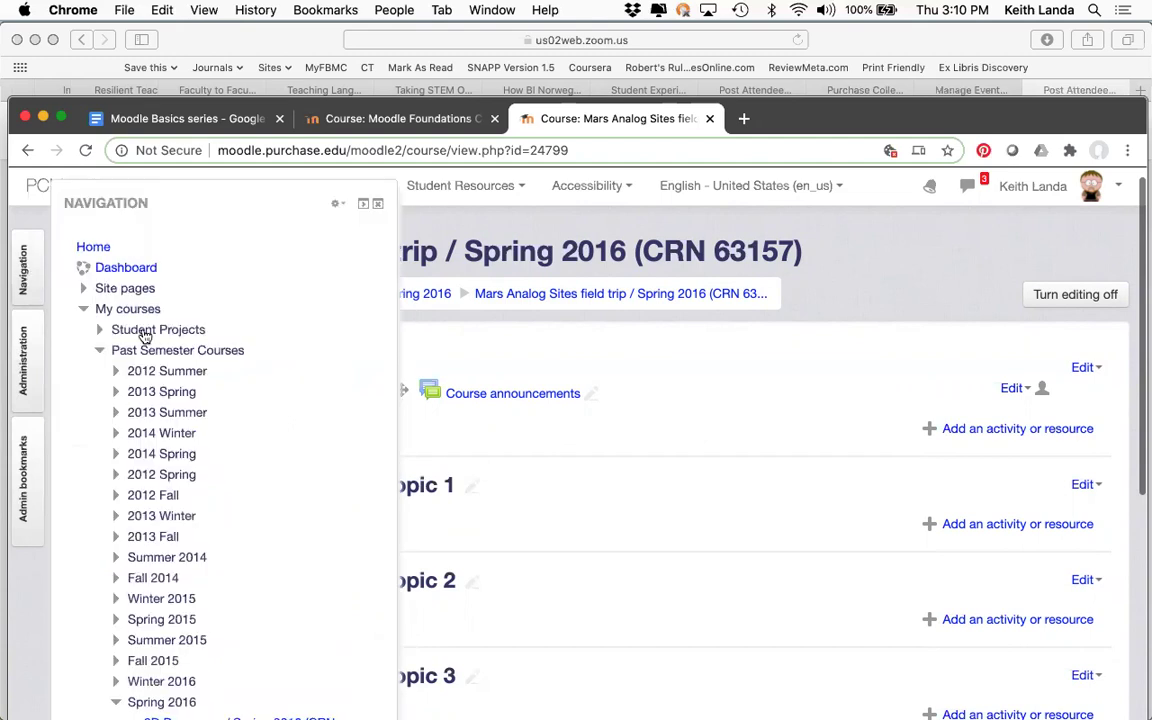
pyautogui.scroll(-15, 150, 349)
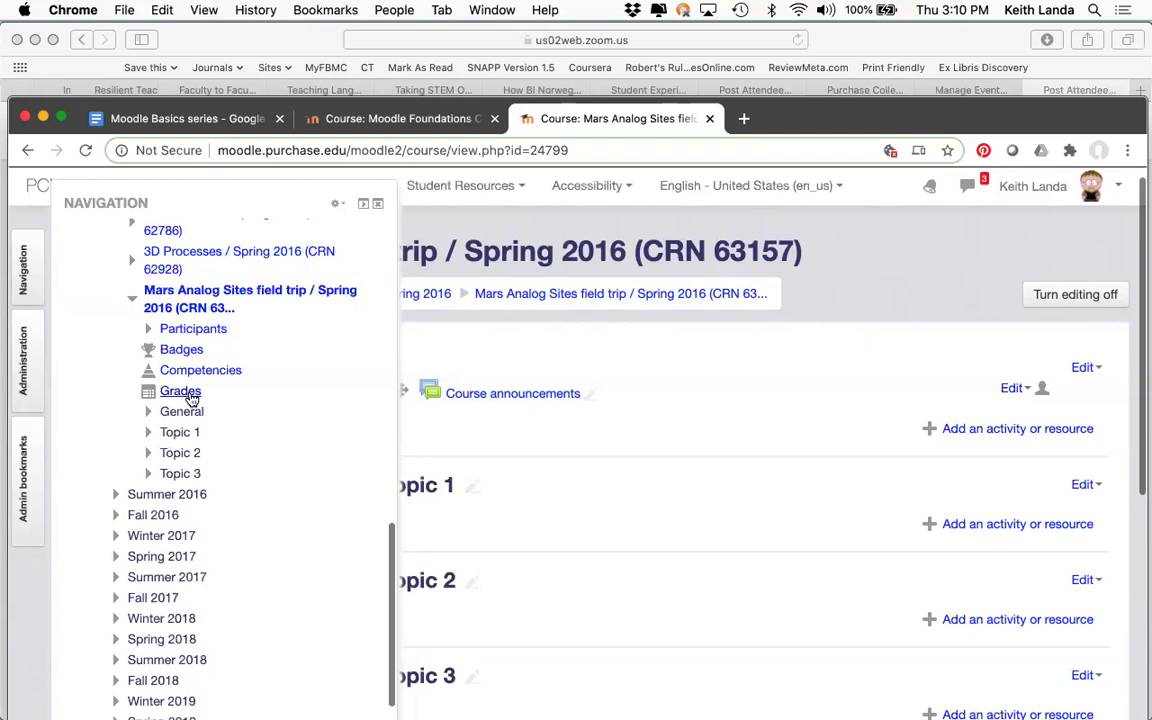
# - Open the gradebook setup for the Mars Analog Sites course and look over its grading sections
pyautogui.click(28, 340)
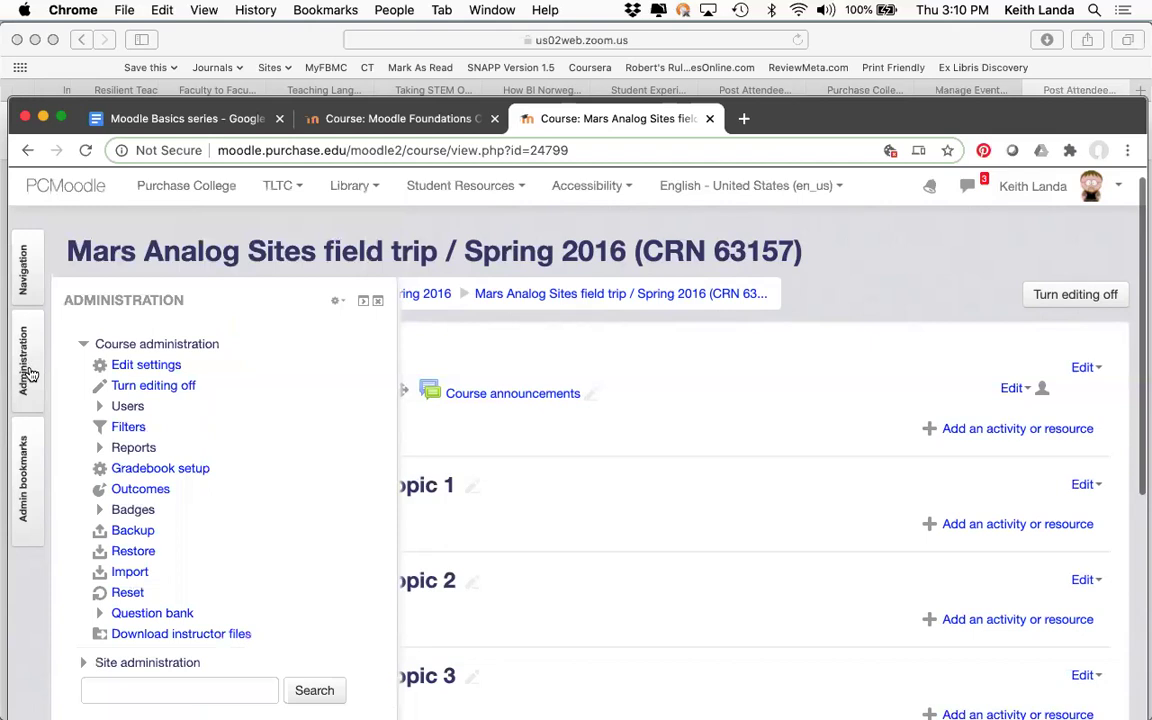
pyautogui.click(158, 468)
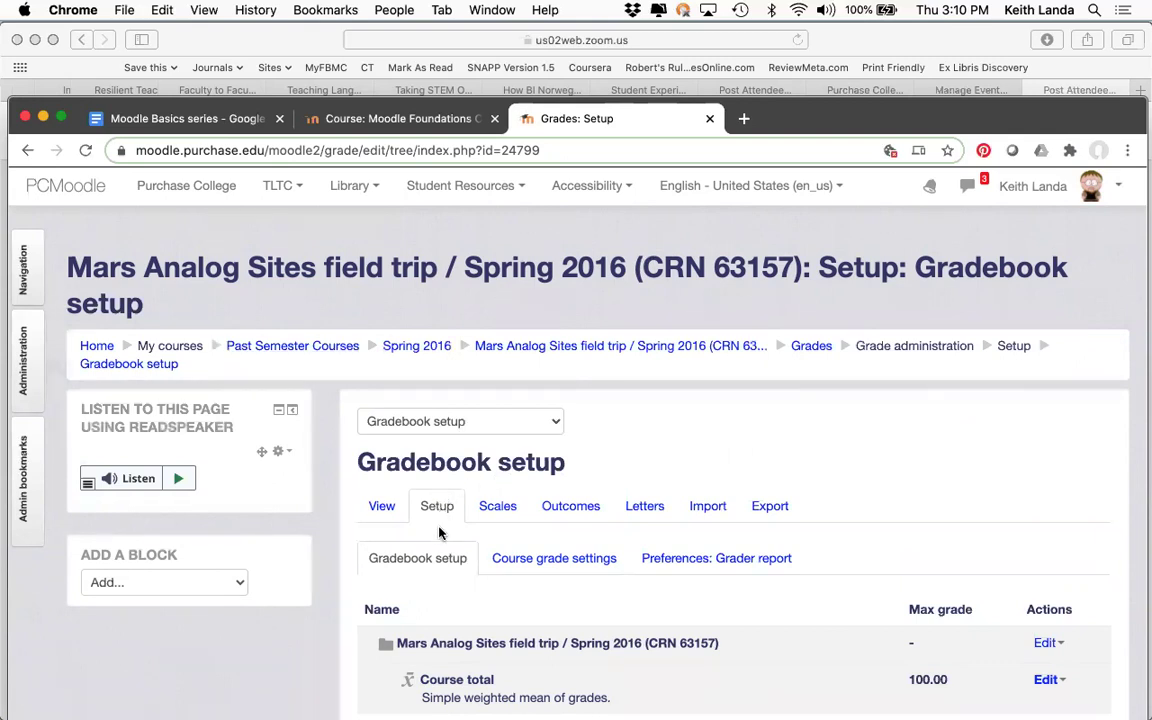
pyautogui.scroll(-3, 437, 530)
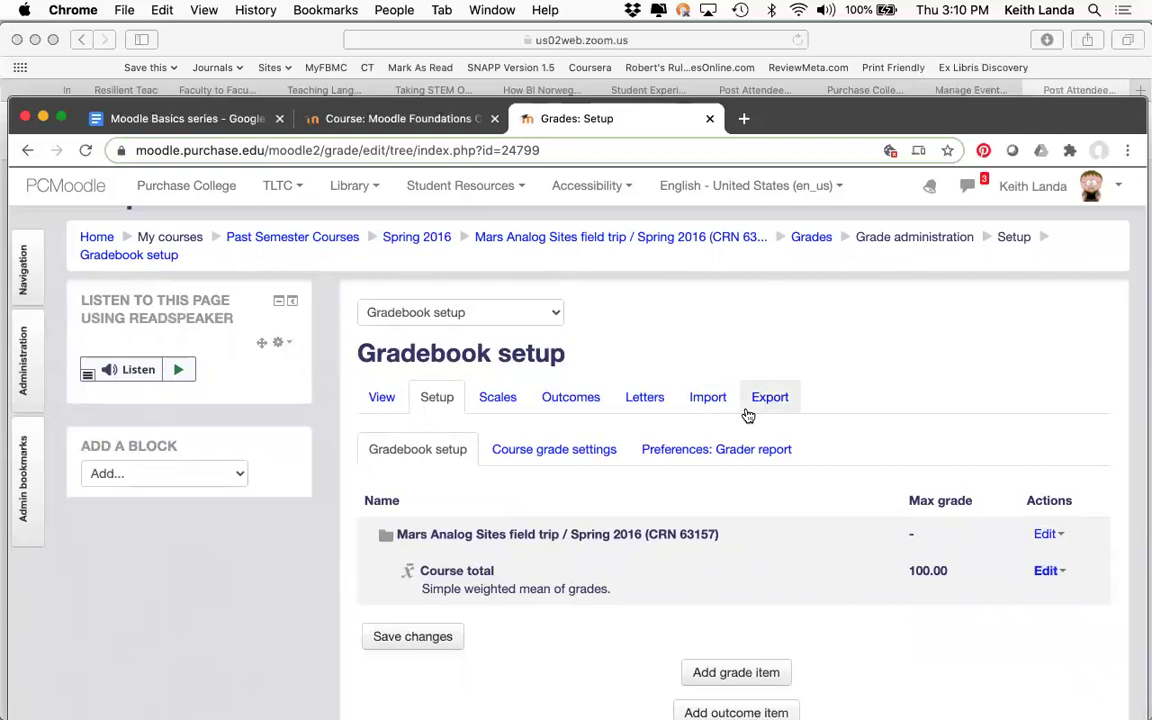
# - Show the course's grader report and review its participant list and course total column
pyautogui.click(382, 399)
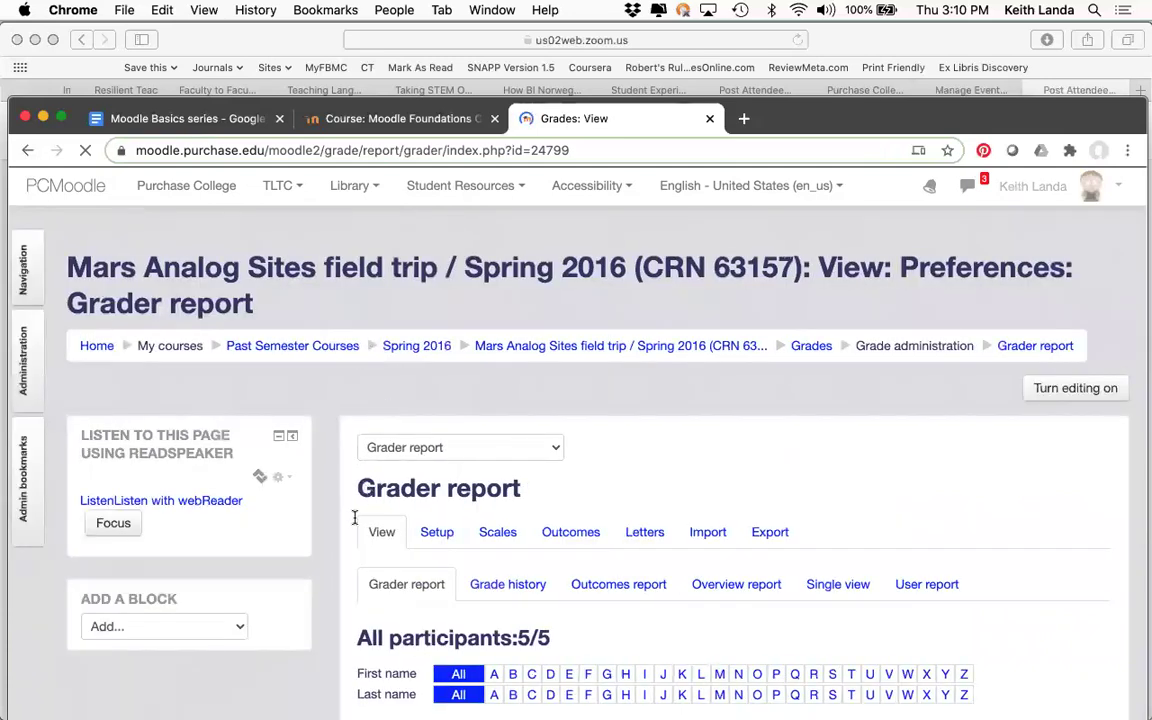
pyautogui.scroll(-5, 355, 530)
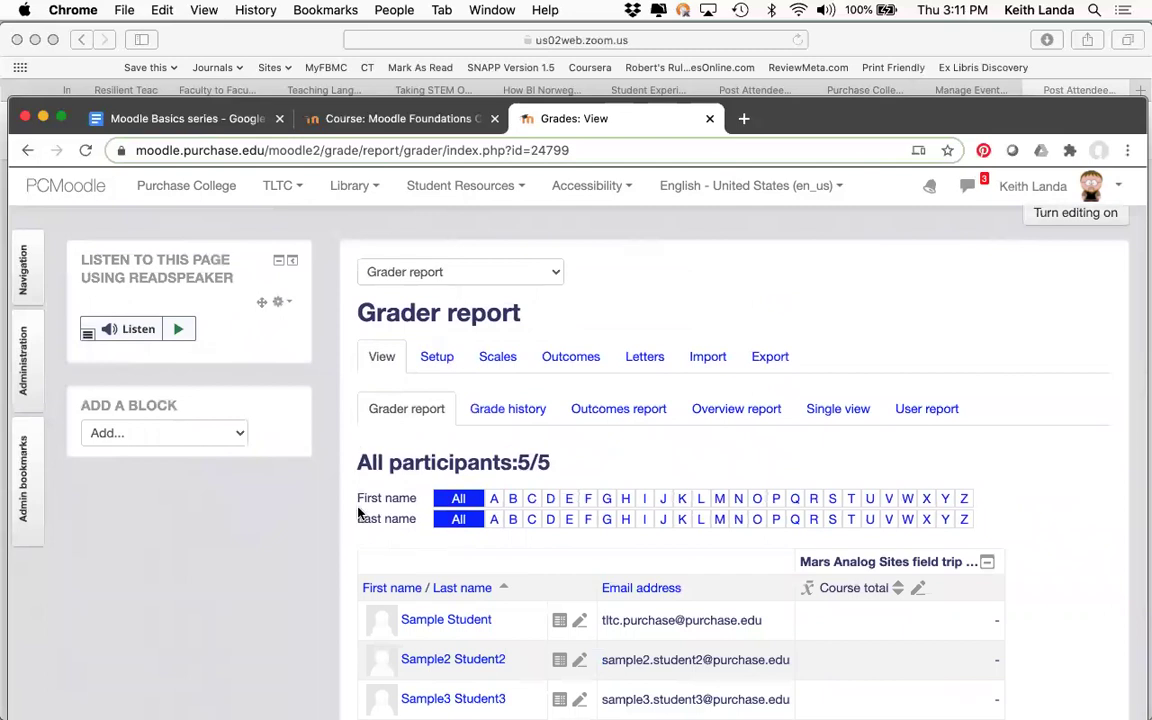
pyautogui.scroll(-2, 357, 512)
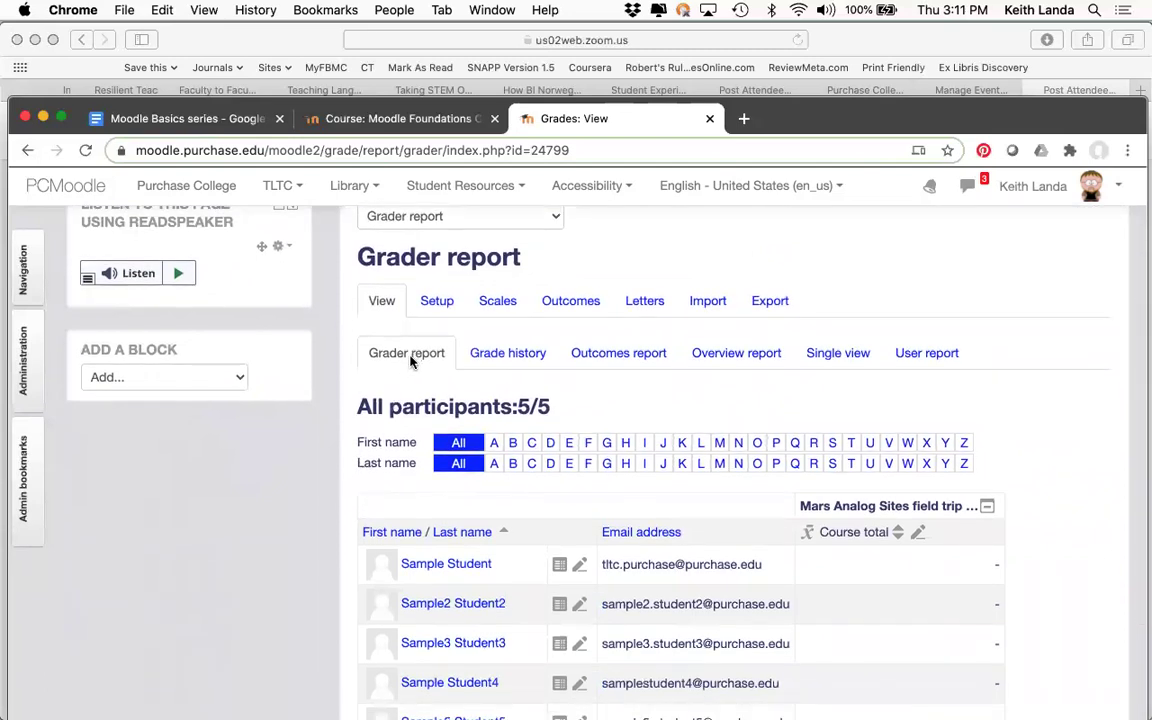
pyautogui.scroll(-3, 575, 625)
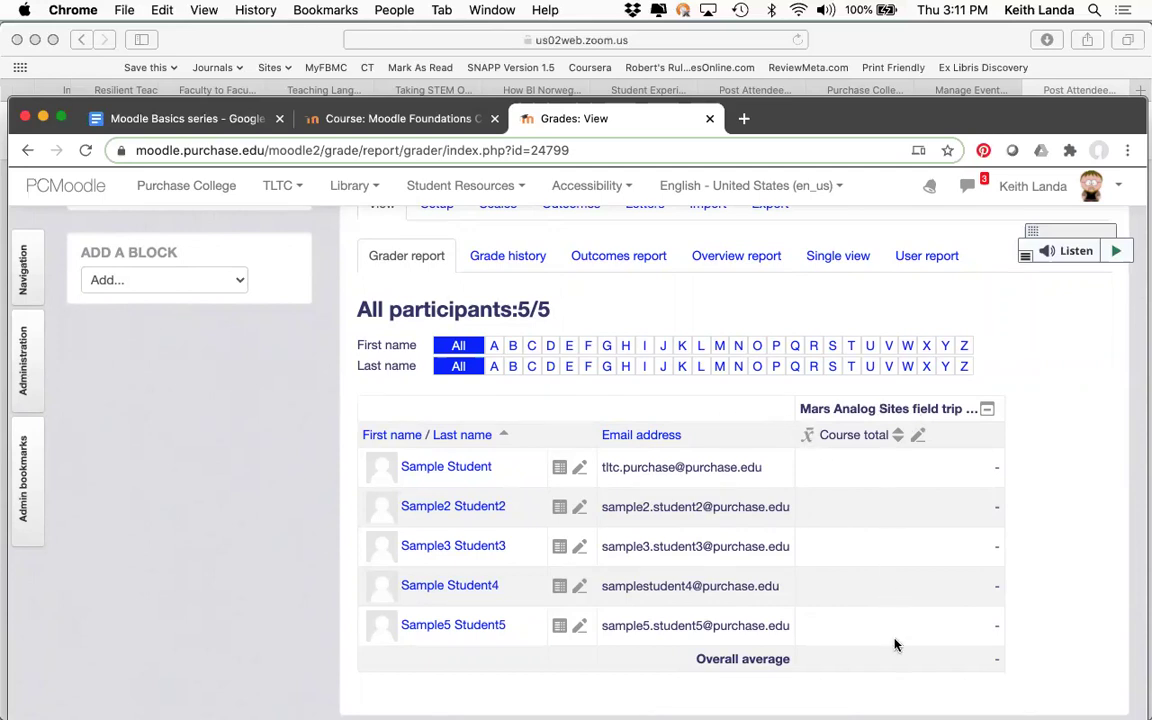
pyautogui.scroll(3, 760, 520)
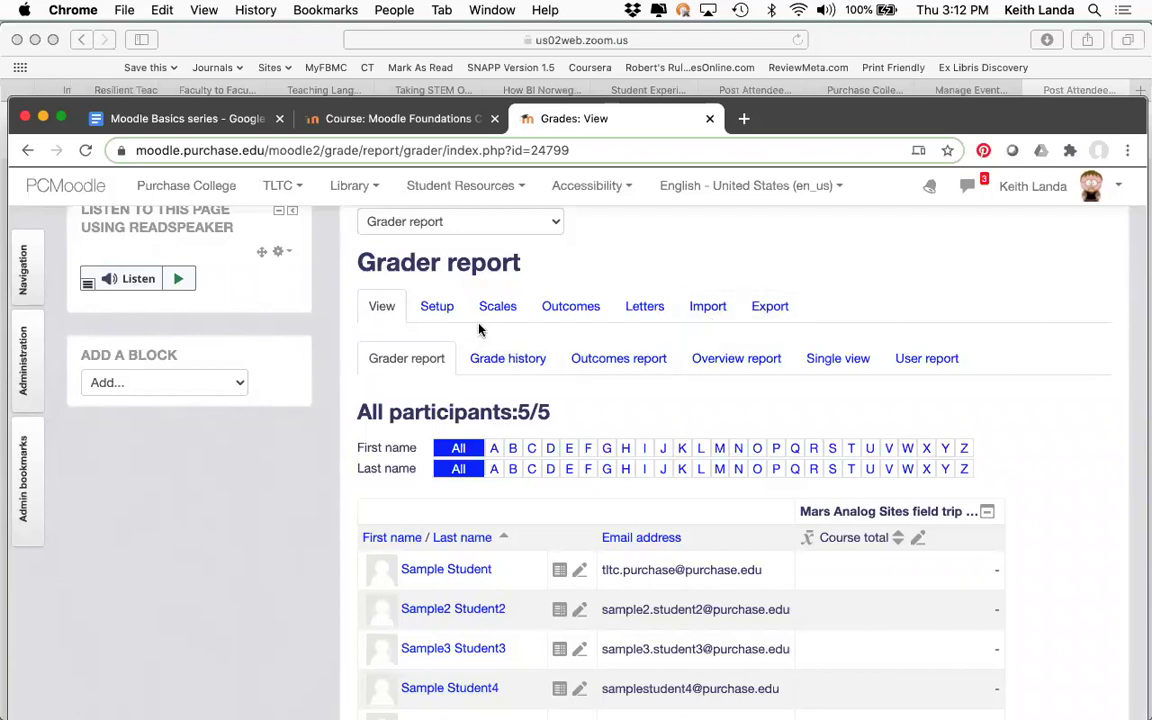
# - Return to the gradebook setup and examine the course category, its course total and the options for adding items
pyautogui.click(437, 308)
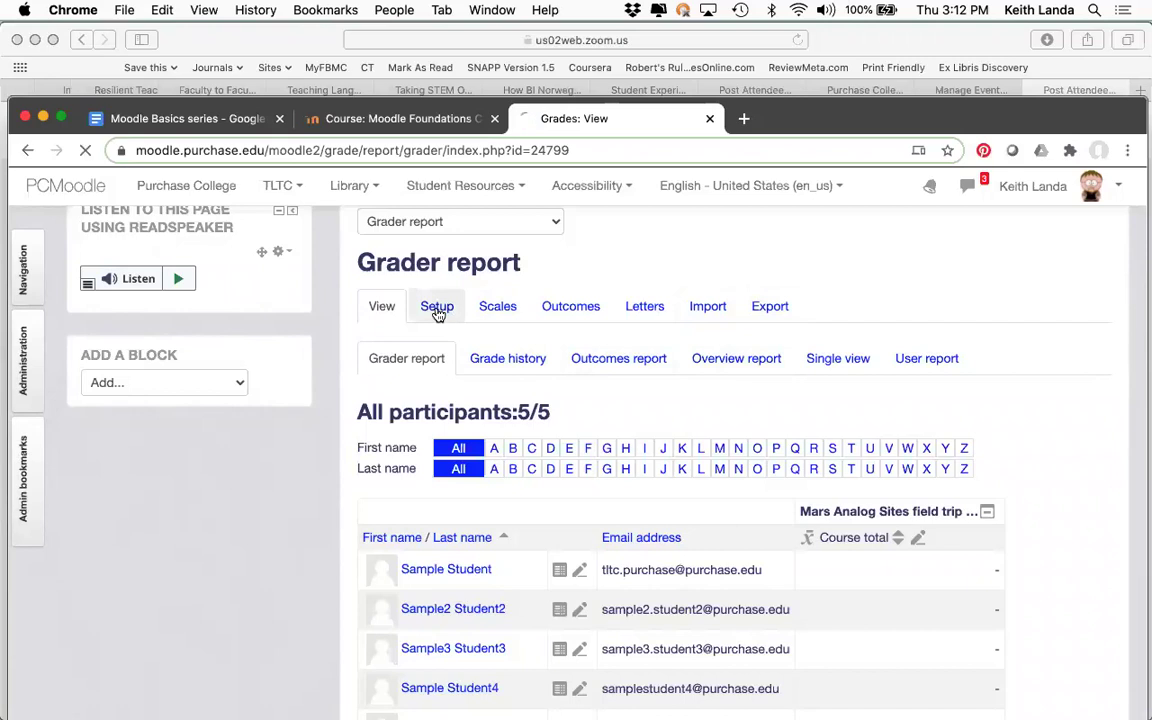
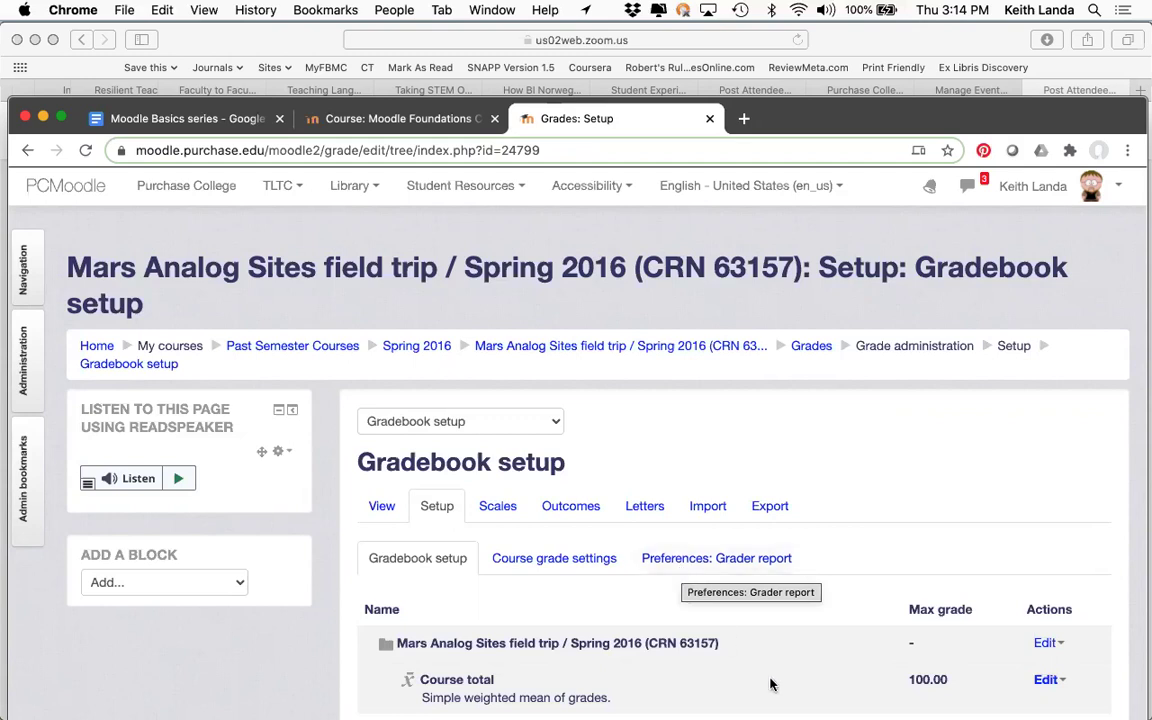
pyautogui.scroll(-2, 787, 674)
pyautogui.scroll(-1, 787, 669)
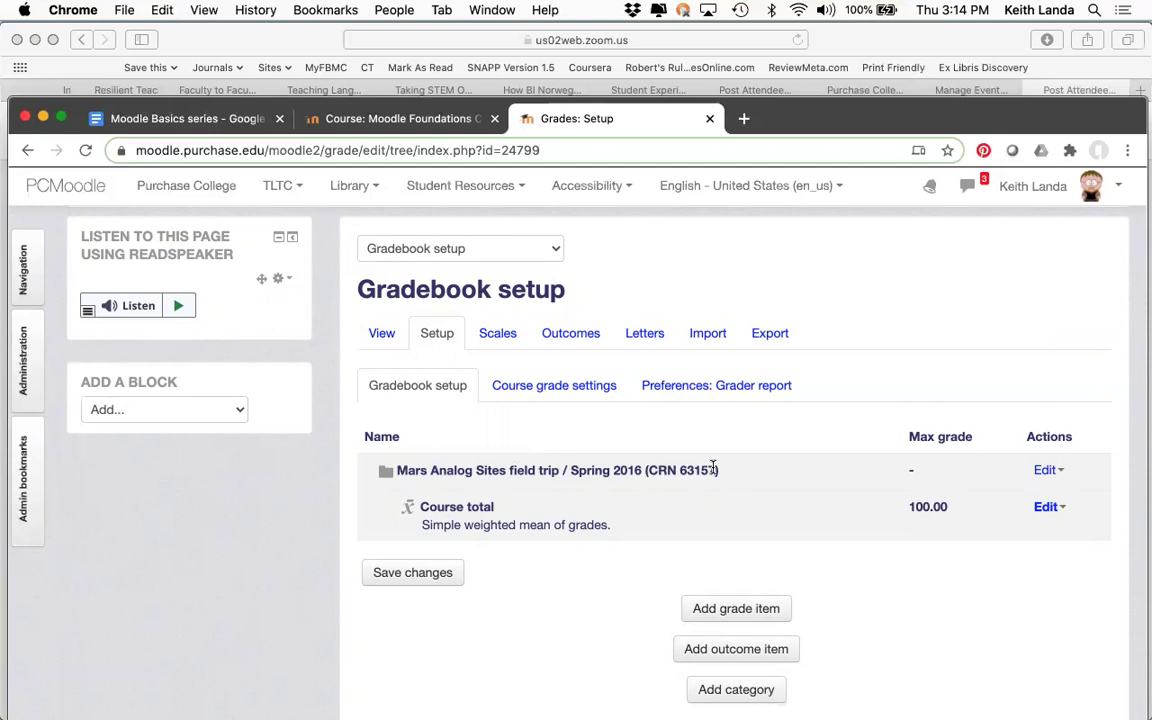
pyautogui.scroll(3, 497, 380)
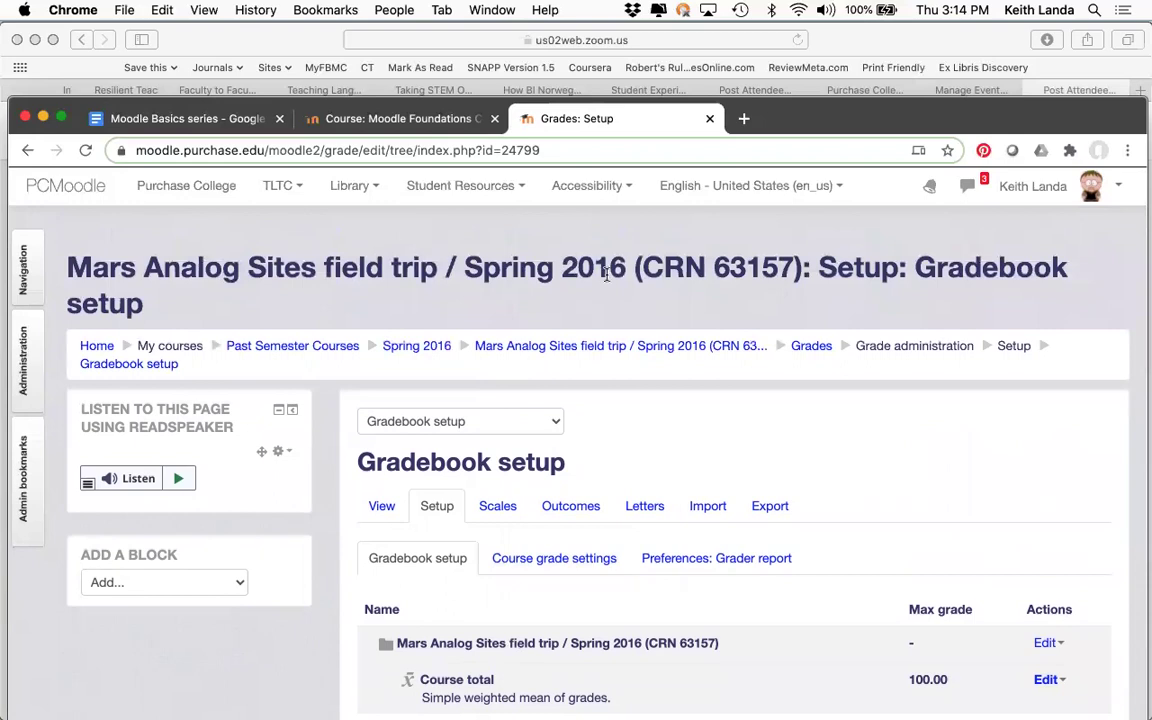
pyautogui.scroll(-2, 640, 270)
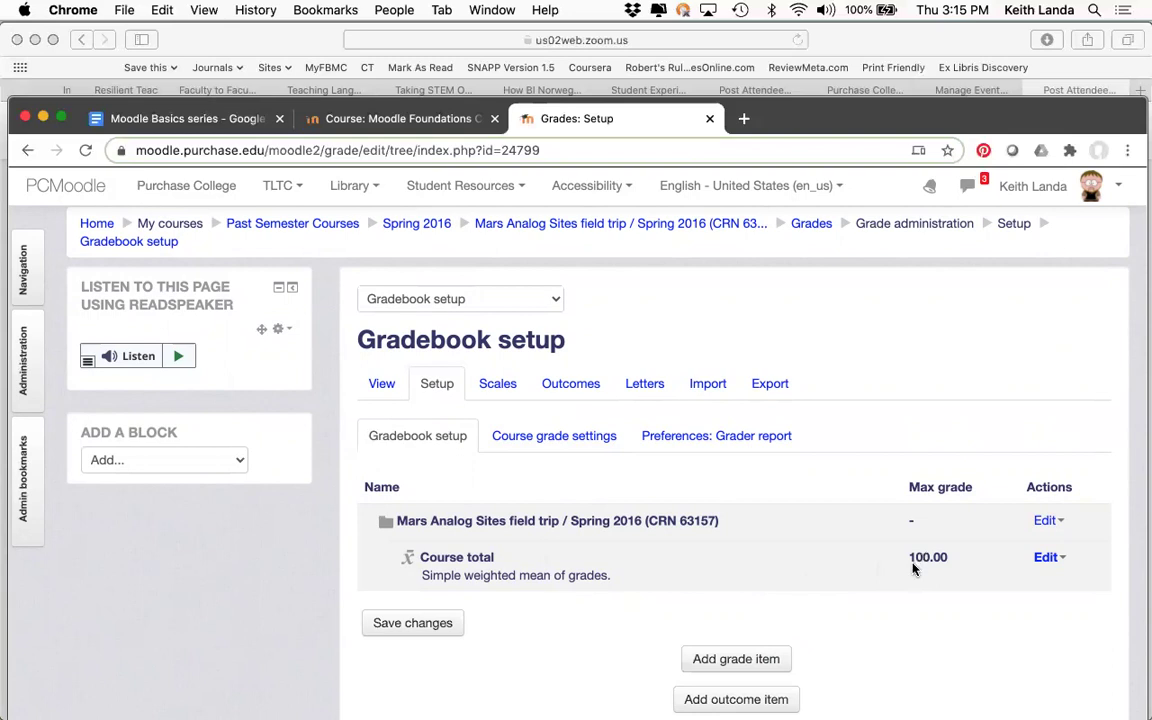
pyautogui.scroll(-2, 854, 600)
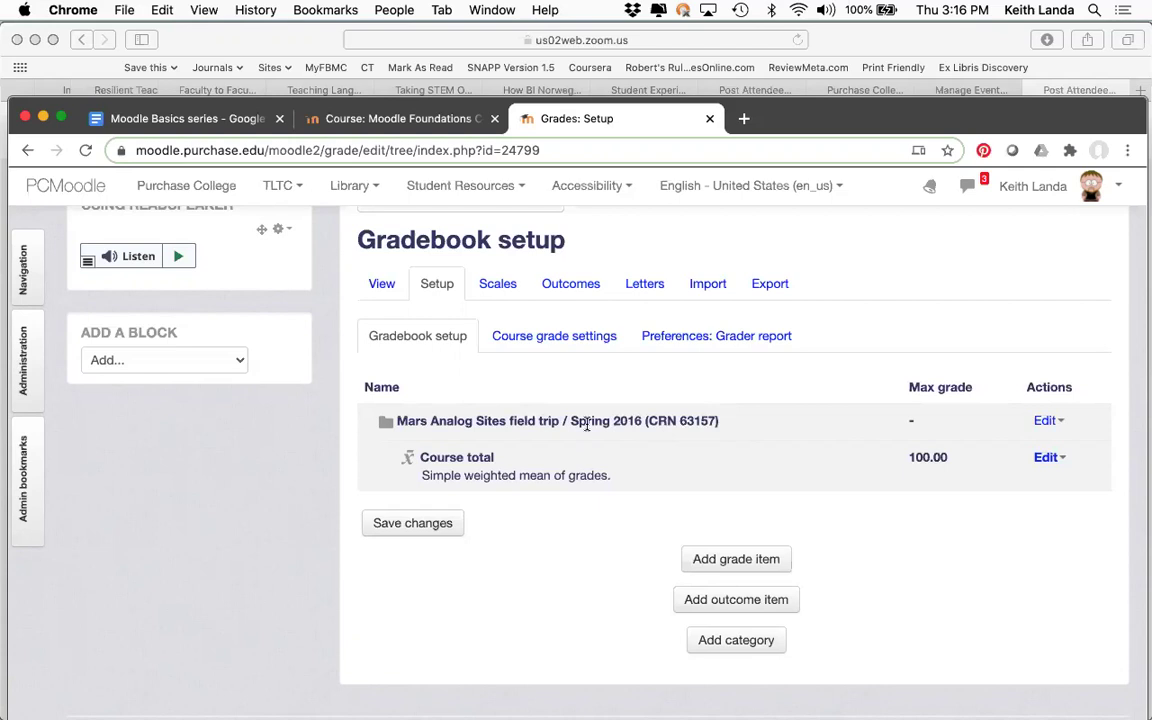
# - Review the aggregation and category total settings of the top-level course category, and leave them without saving
pyautogui.moveTo(397, 421); pyautogui.dragTo(560, 421)
pyautogui.moveTo(637, 418); pyautogui.dragTo(730, 425)
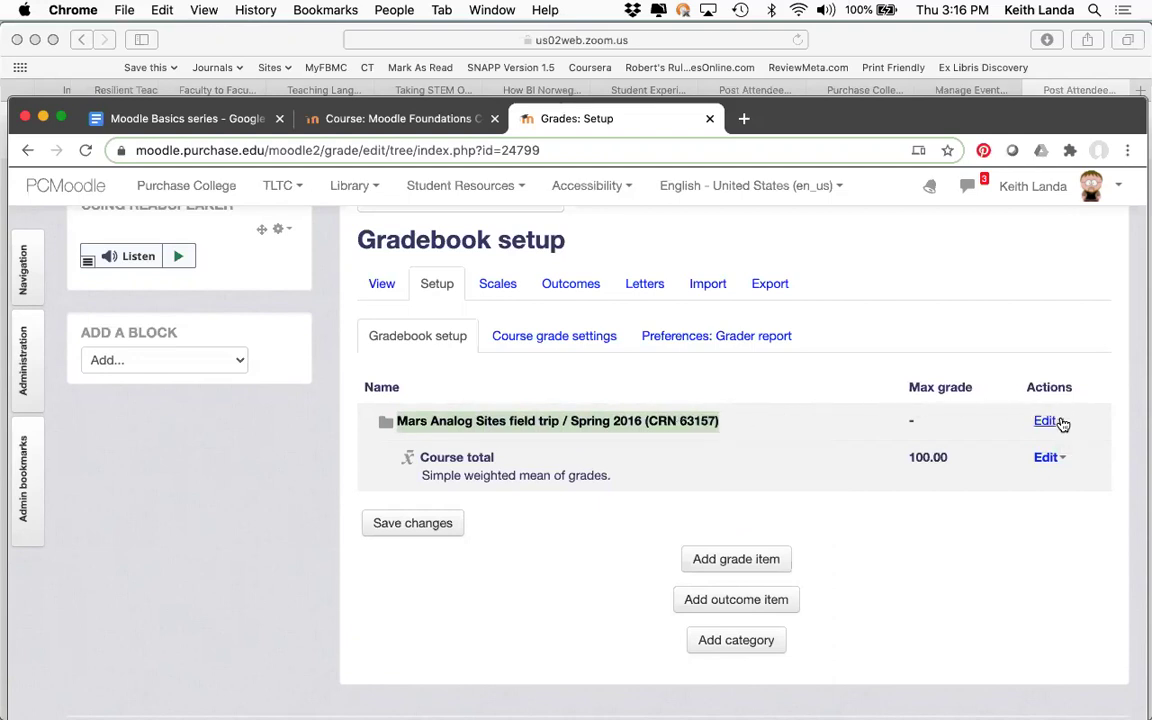
pyautogui.click(1062, 424)
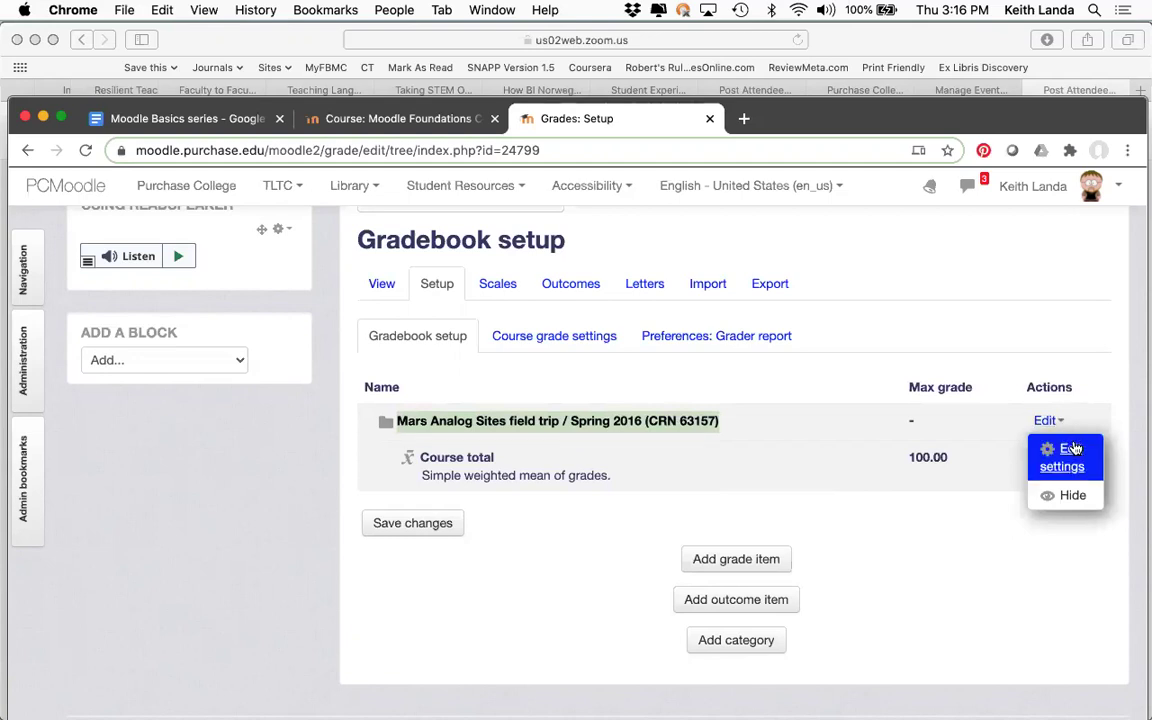
pyautogui.click(1068, 455)
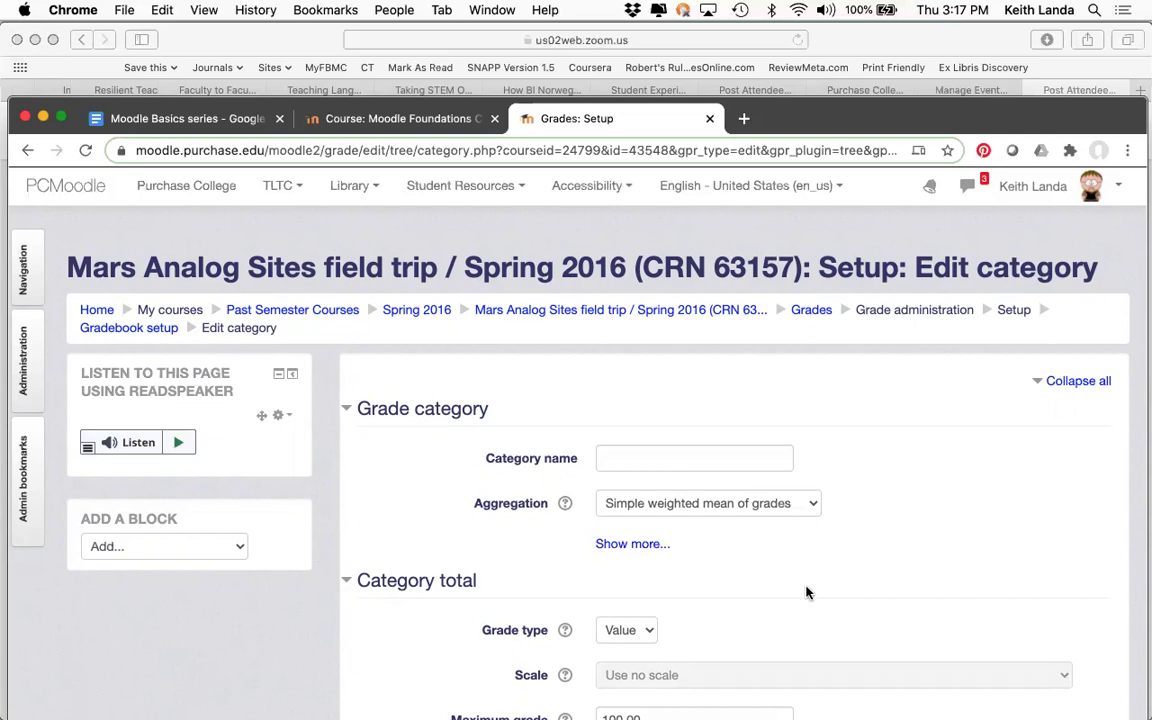
pyautogui.scroll(-5, 806, 593)
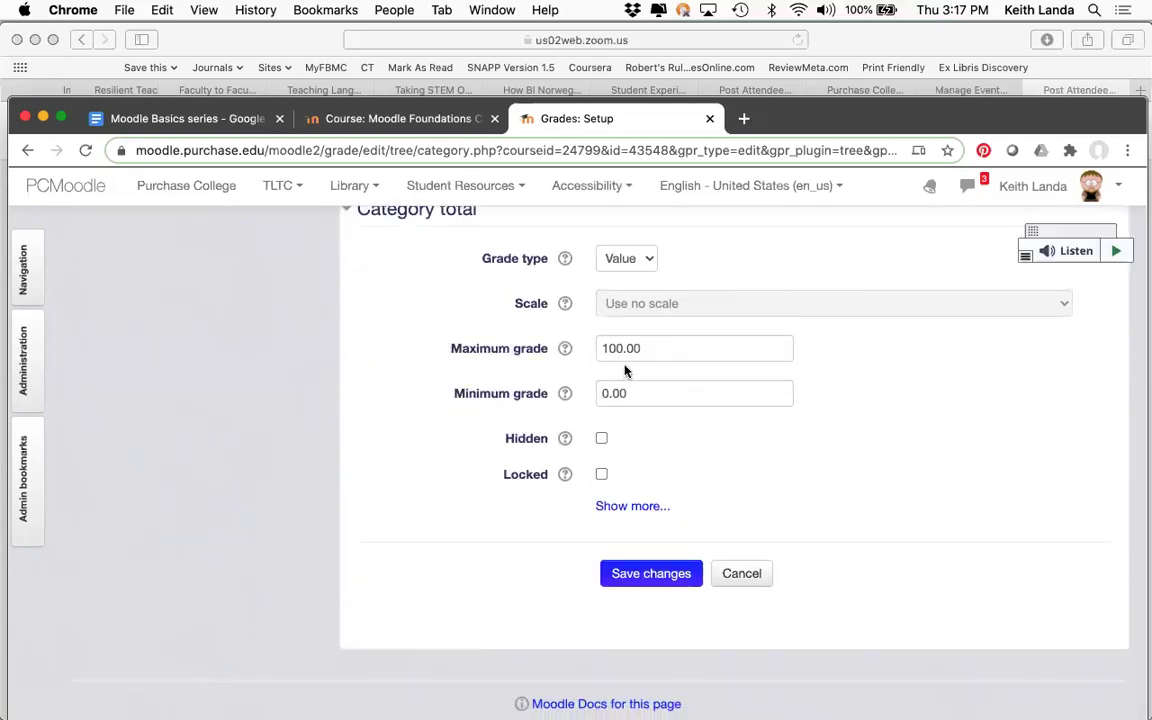
pyautogui.click(740, 580)
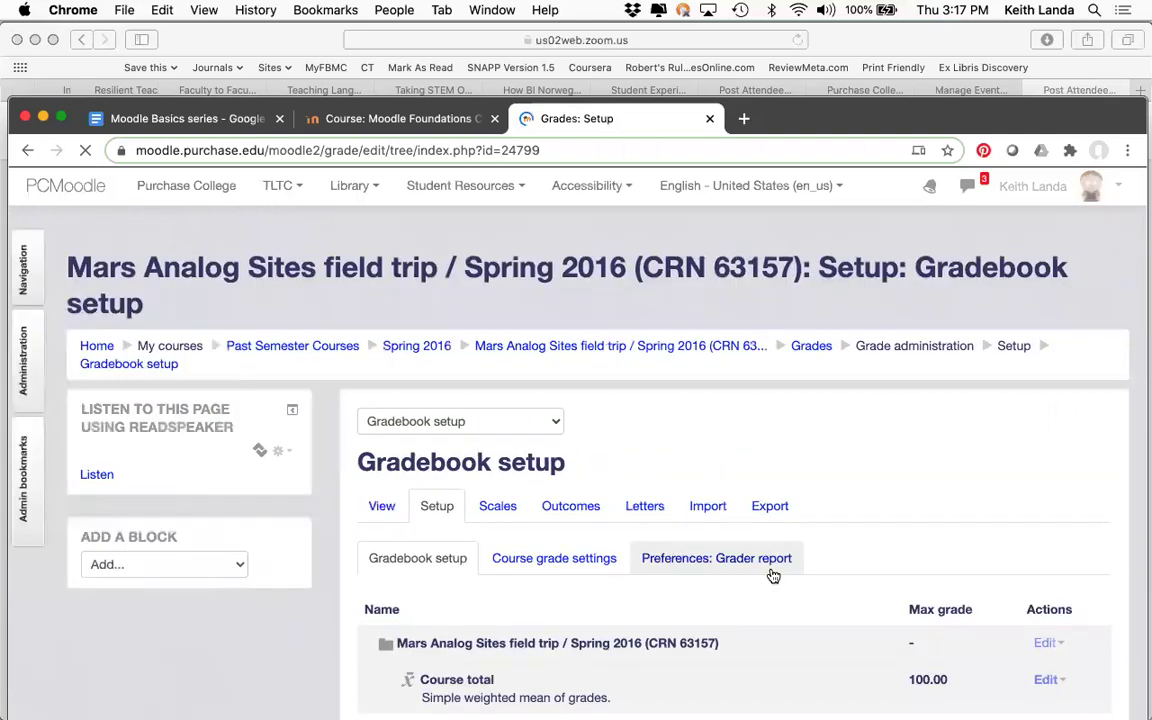
# - Add a grade item named "midterm 1" with a maximum grade of 20 and save it
pyautogui.scroll(-3, 773, 576)
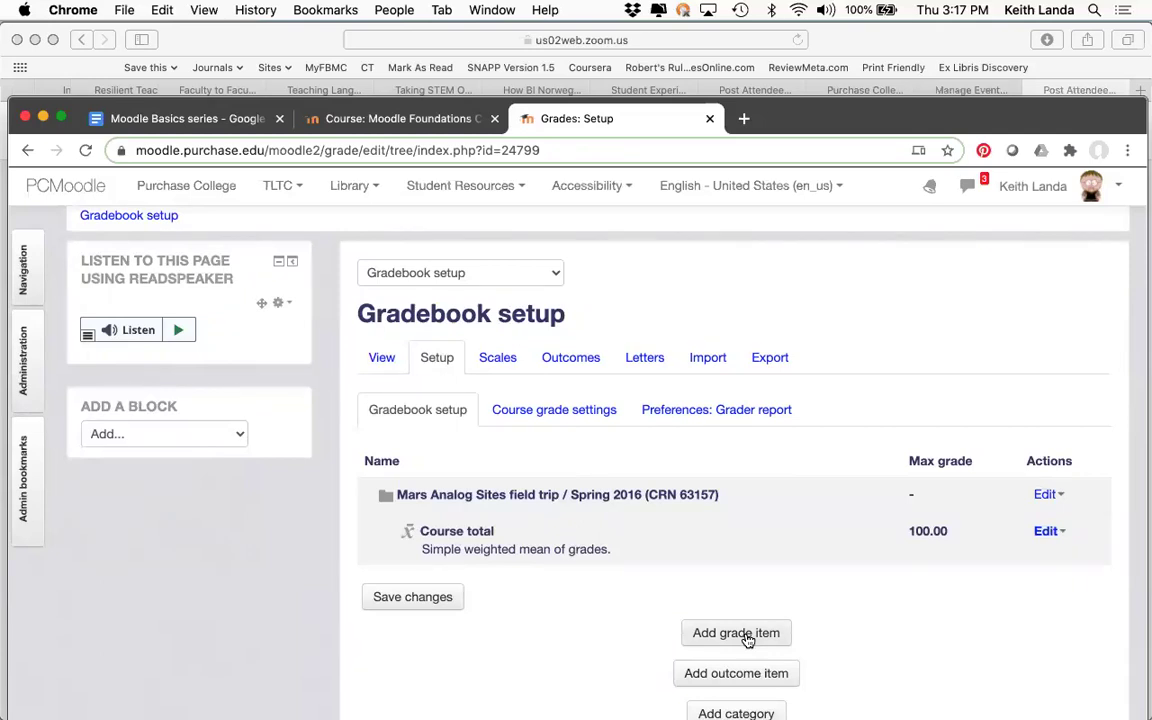
pyautogui.scroll(-2, 742, 630)
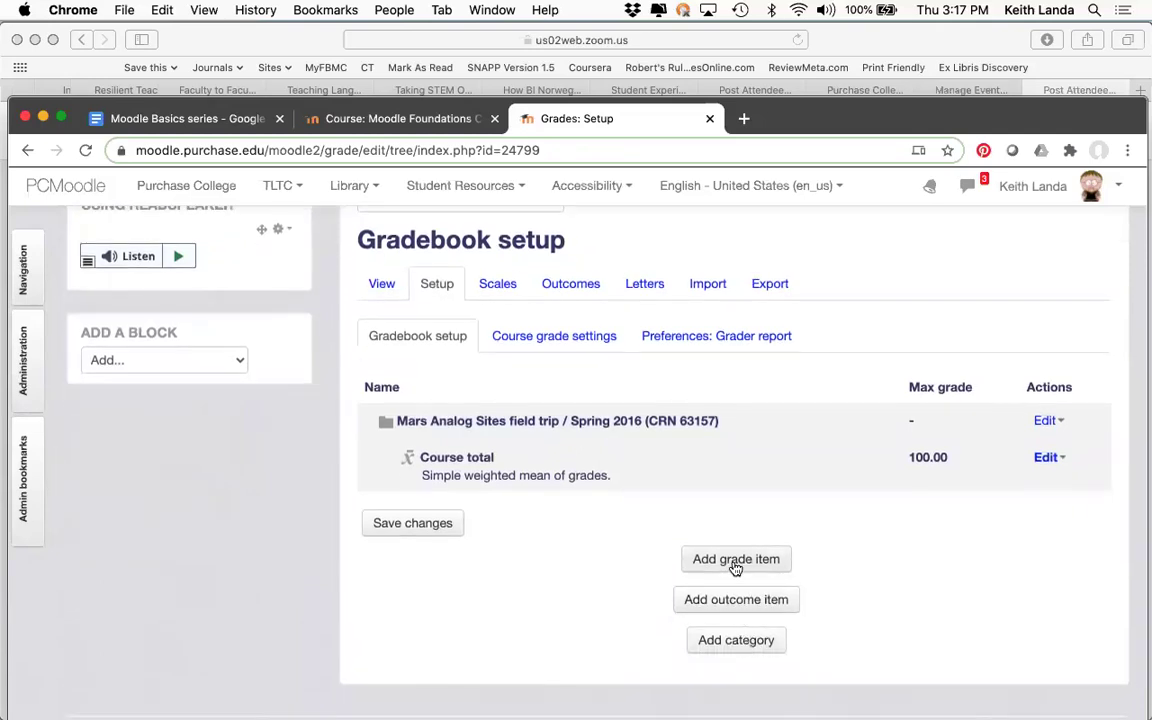
pyautogui.click(736, 561)
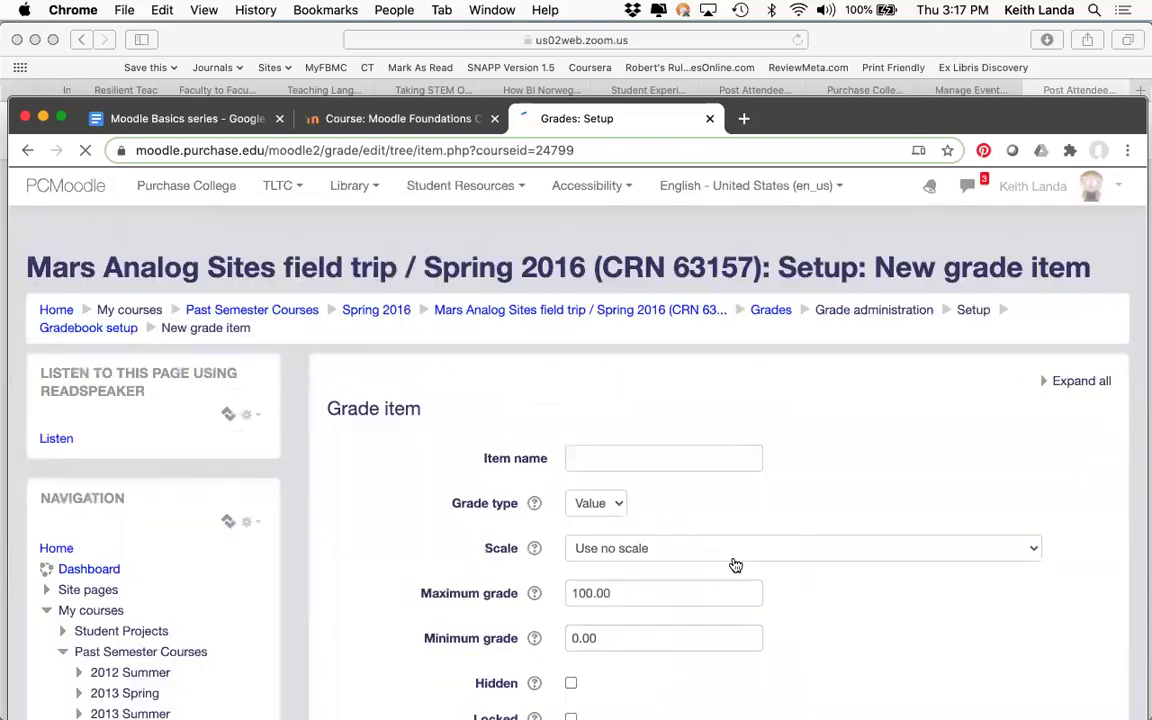
pyautogui.click(678, 490)
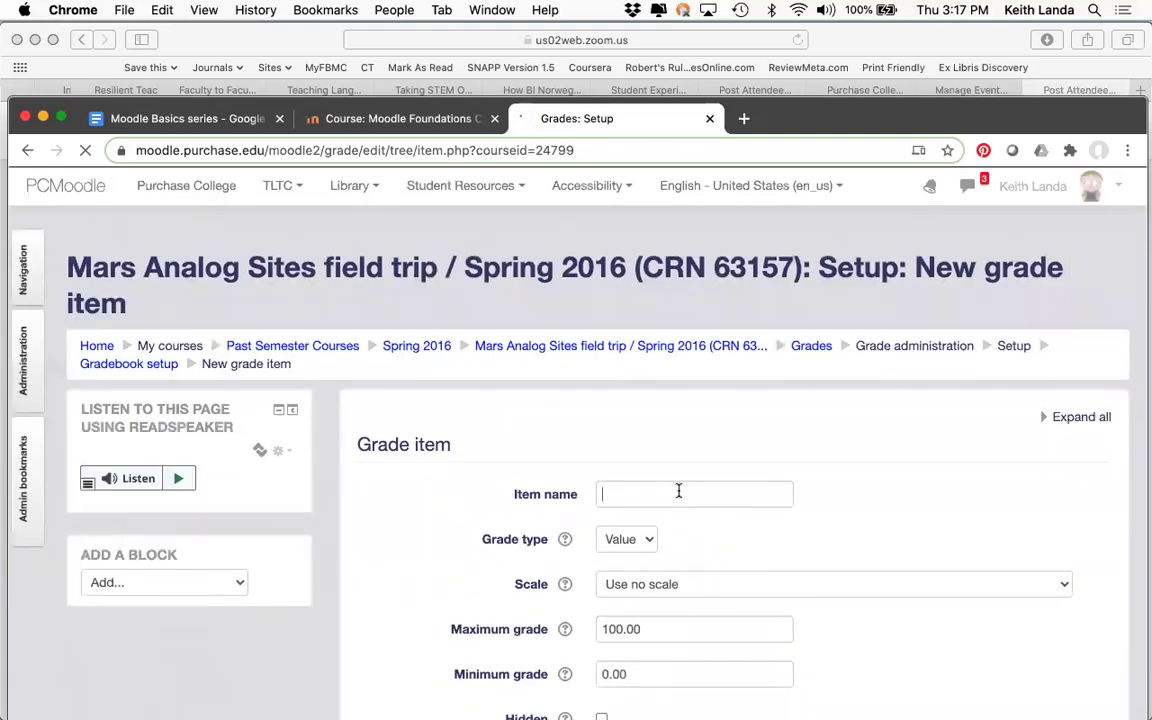
pyautogui.write('midterm 1')
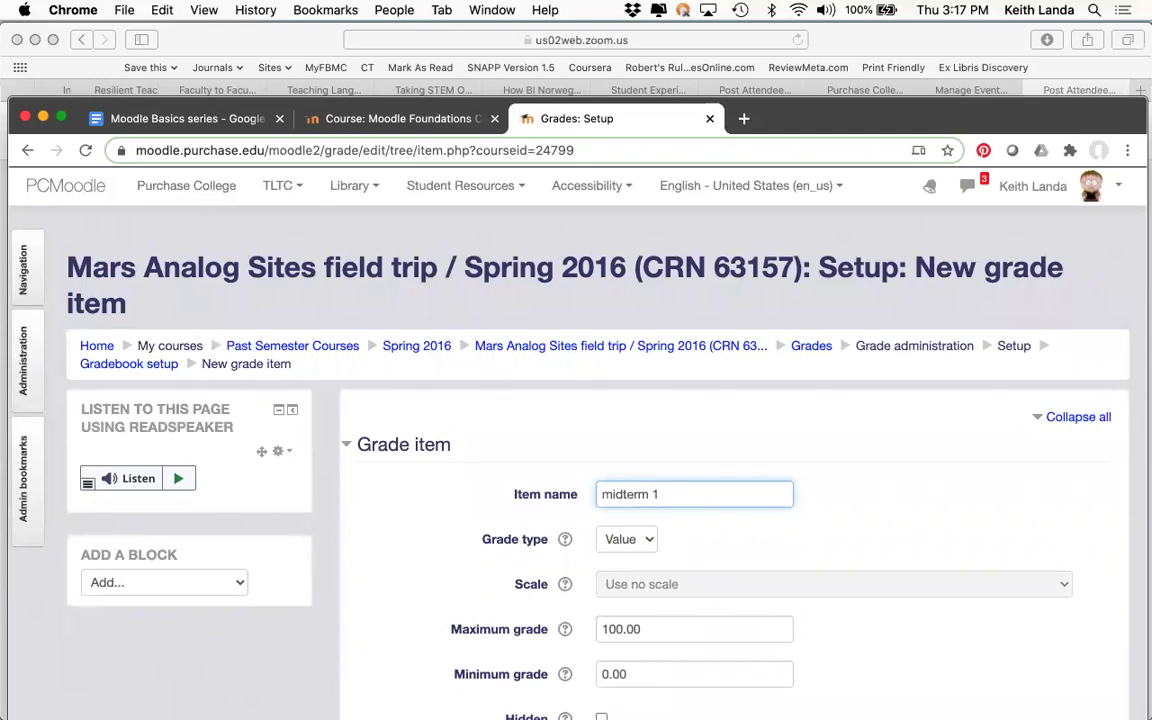
pyautogui.doubleClick(614, 628)
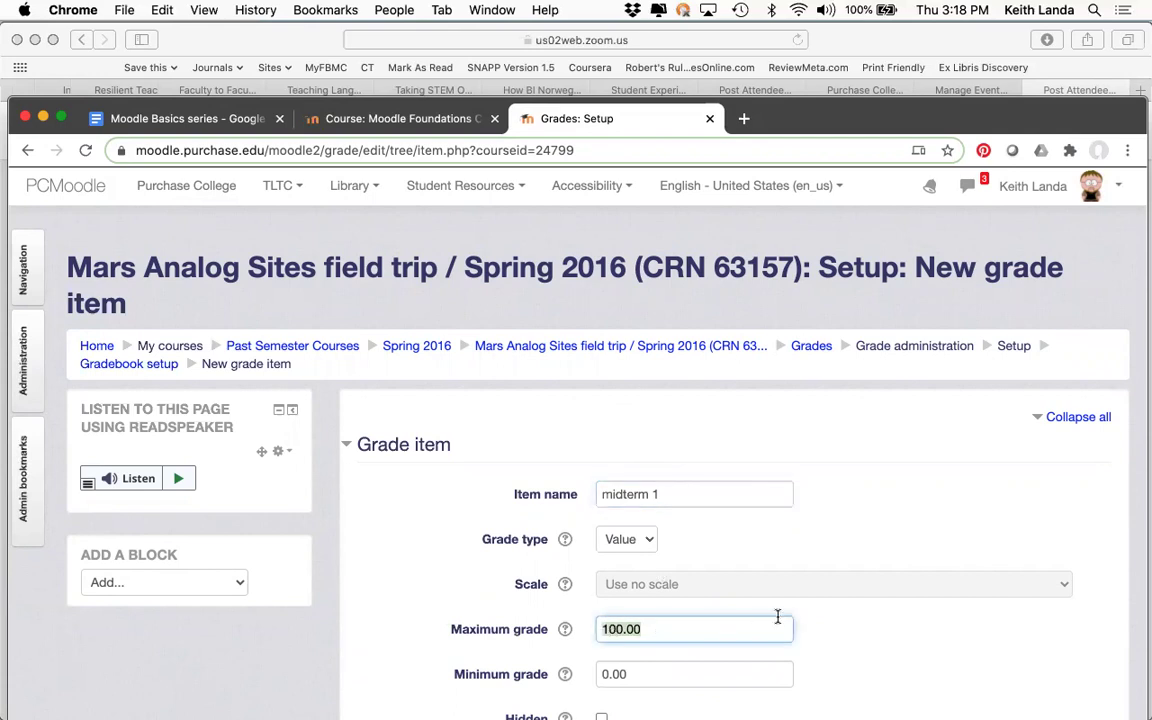
pyautogui.write('20')
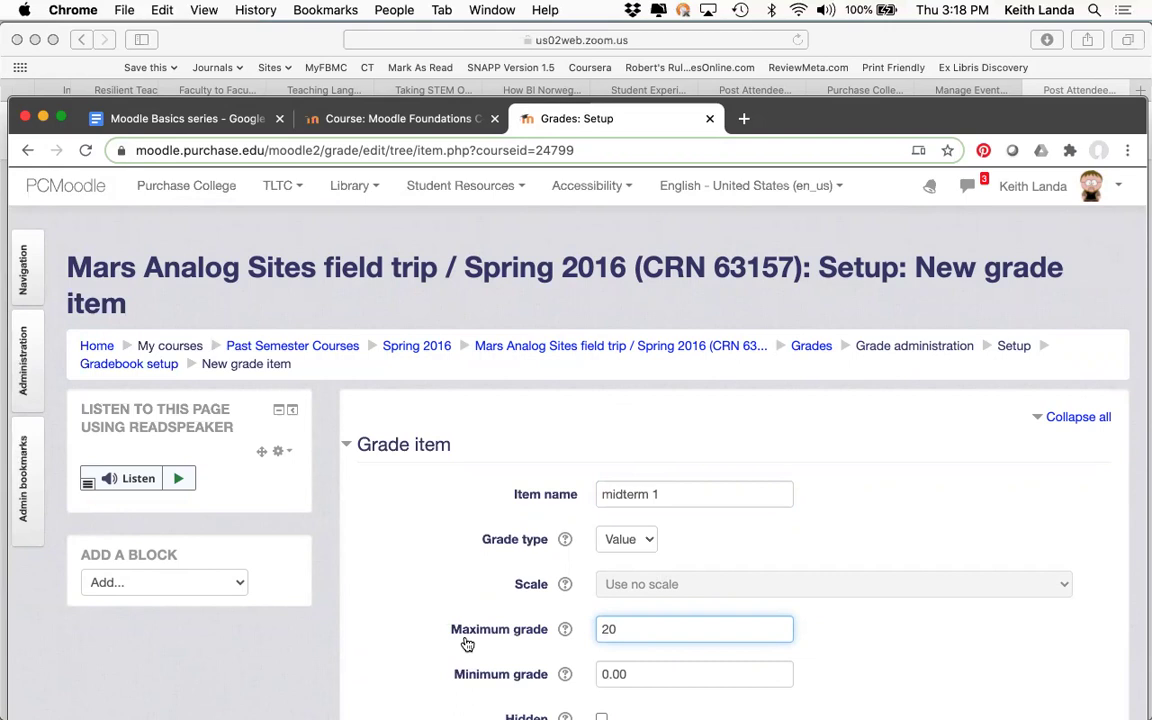
pyautogui.scroll(-5, 467, 643)
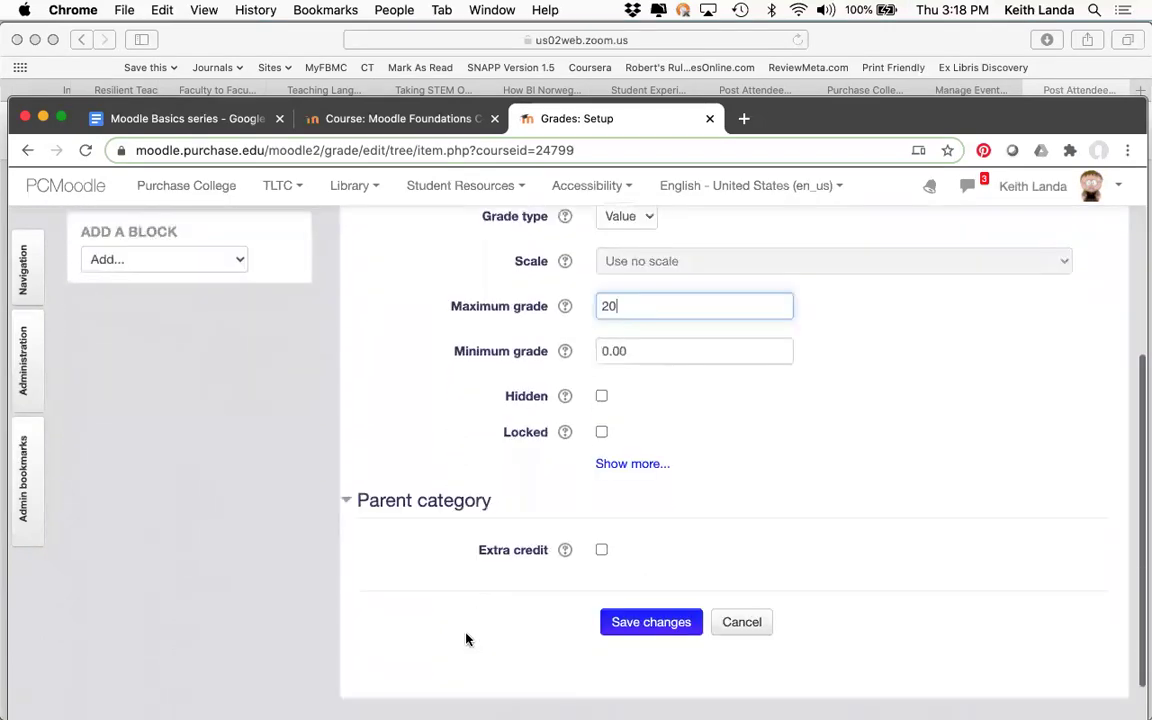
pyautogui.scroll(-1, 466, 639)
pyautogui.click(636, 610)
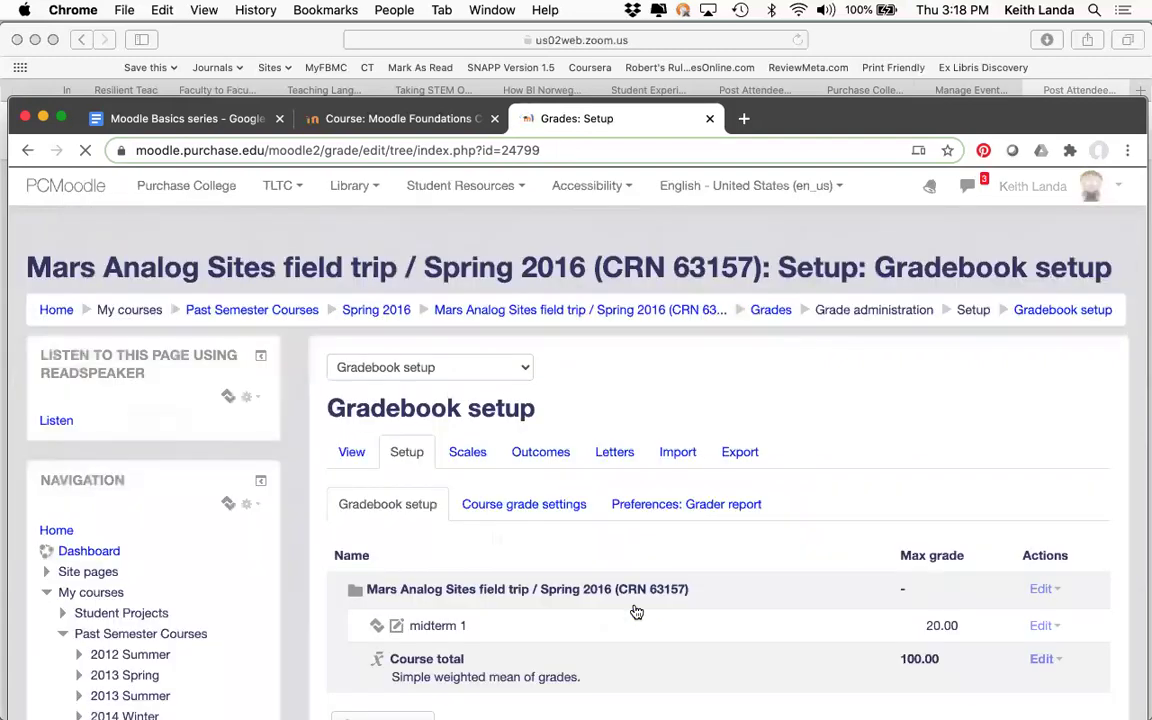
# - Add a grade item named "midterm 2 (20 points)" with a maximum grade of 20 and save it
pyautogui.scroll(-2, 508, 599)
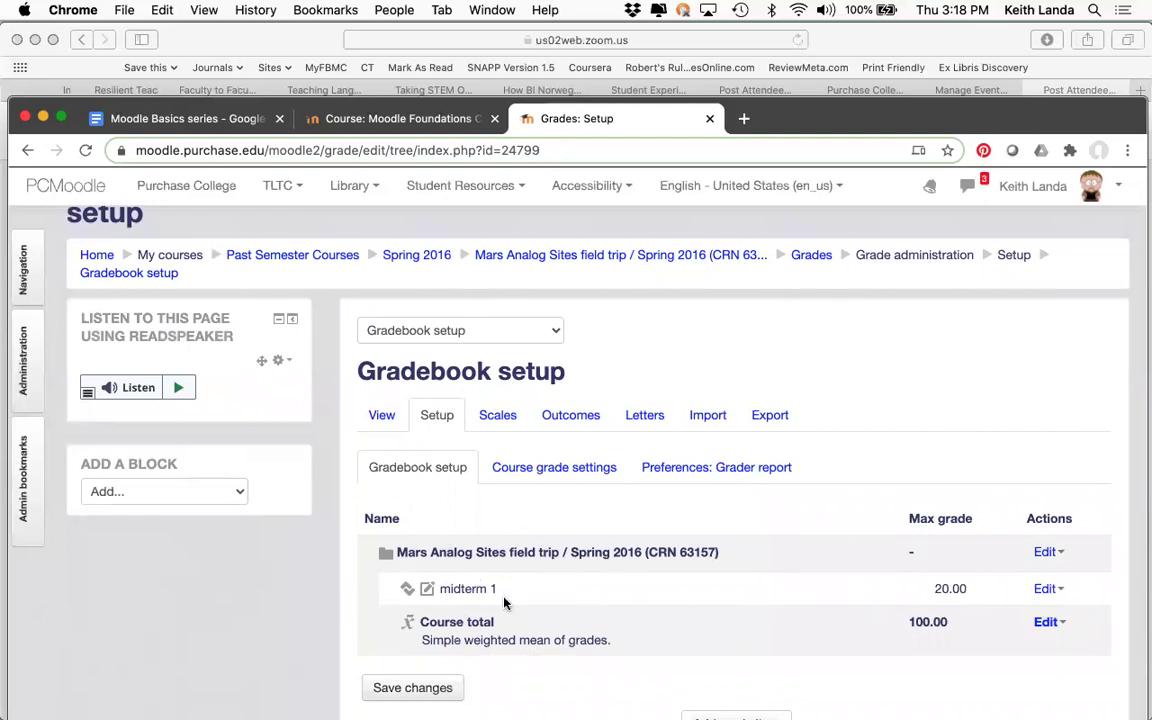
pyautogui.scroll(-5, 531, 609)
pyautogui.click(729, 467)
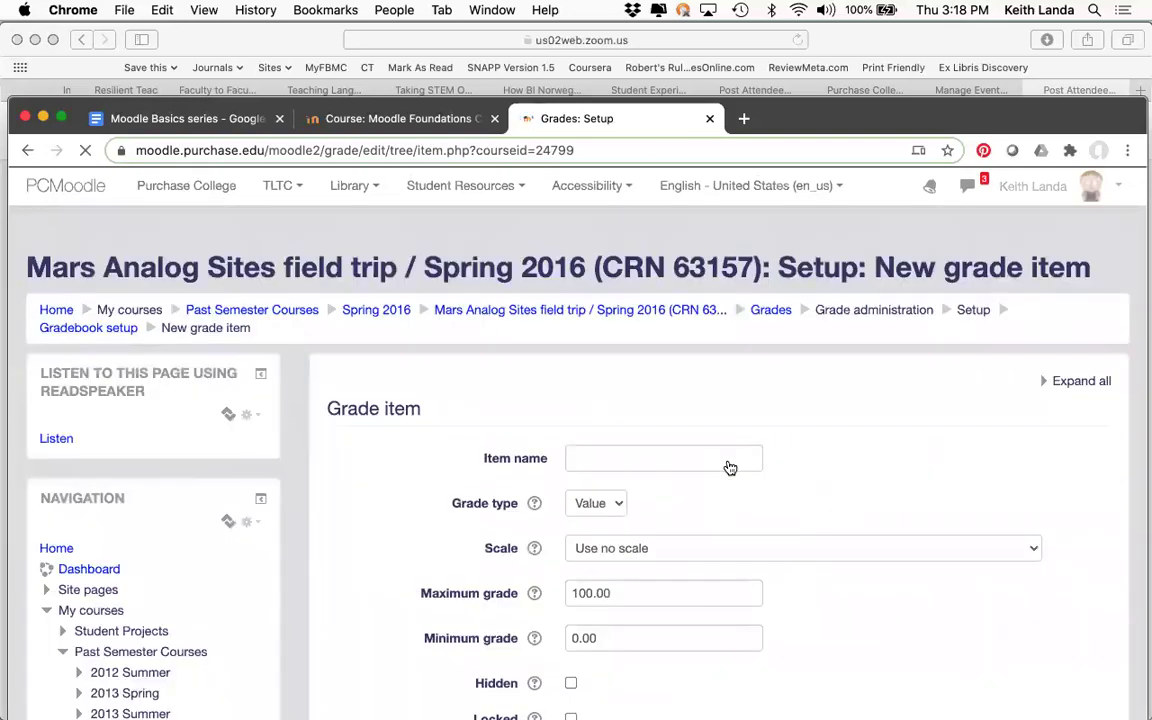
pyautogui.click(716, 494)
pyautogui.write('m')
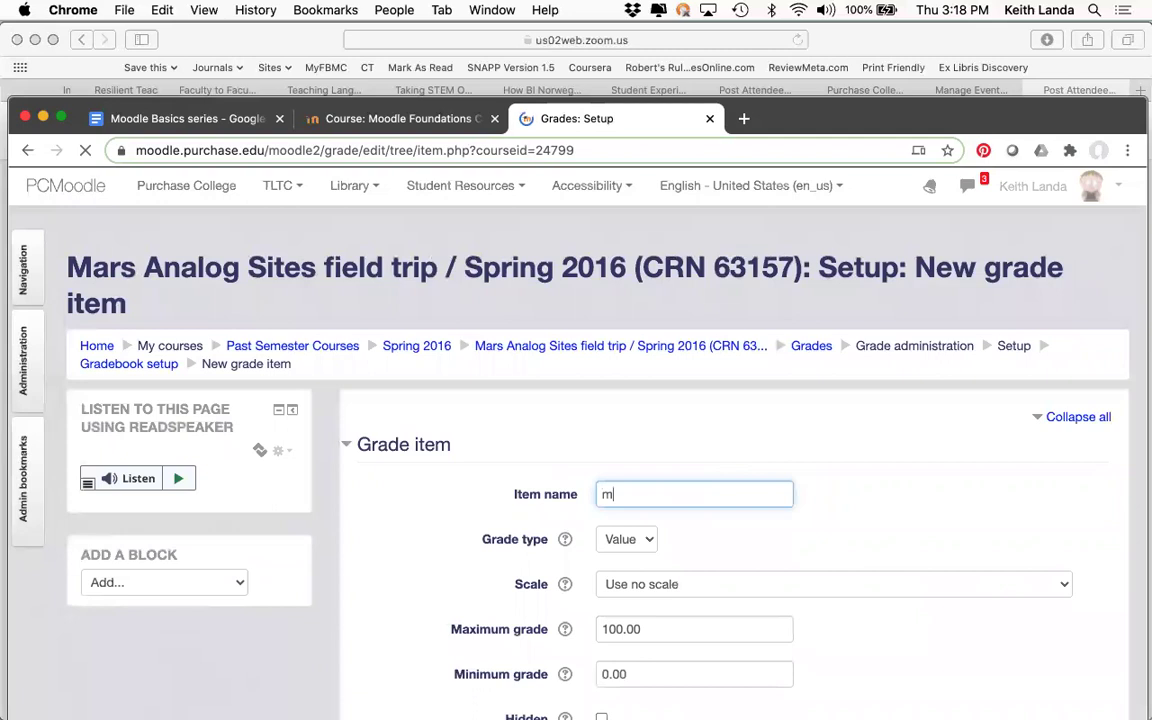
pyautogui.write('idterm ')
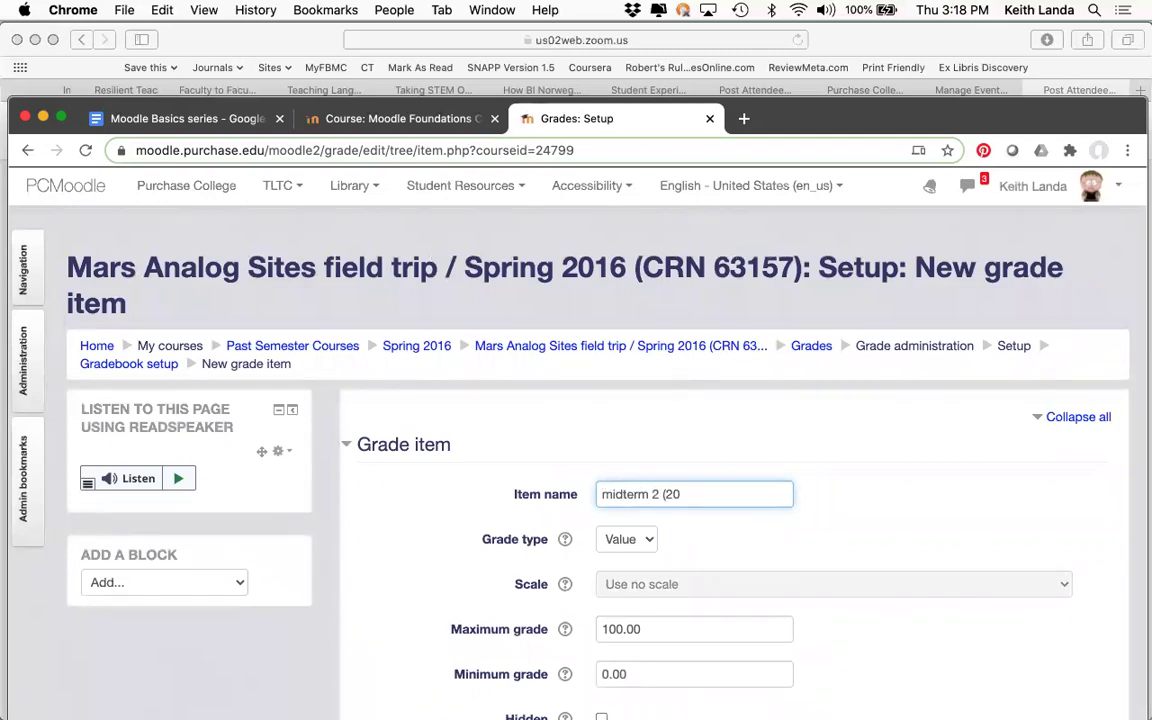
pyautogui.write('2 (20po')
pyautogui.press('BackSpace')
pyautogui.write('points')
pyautogui.doubleClick(616, 630)
pyautogui.write('20')
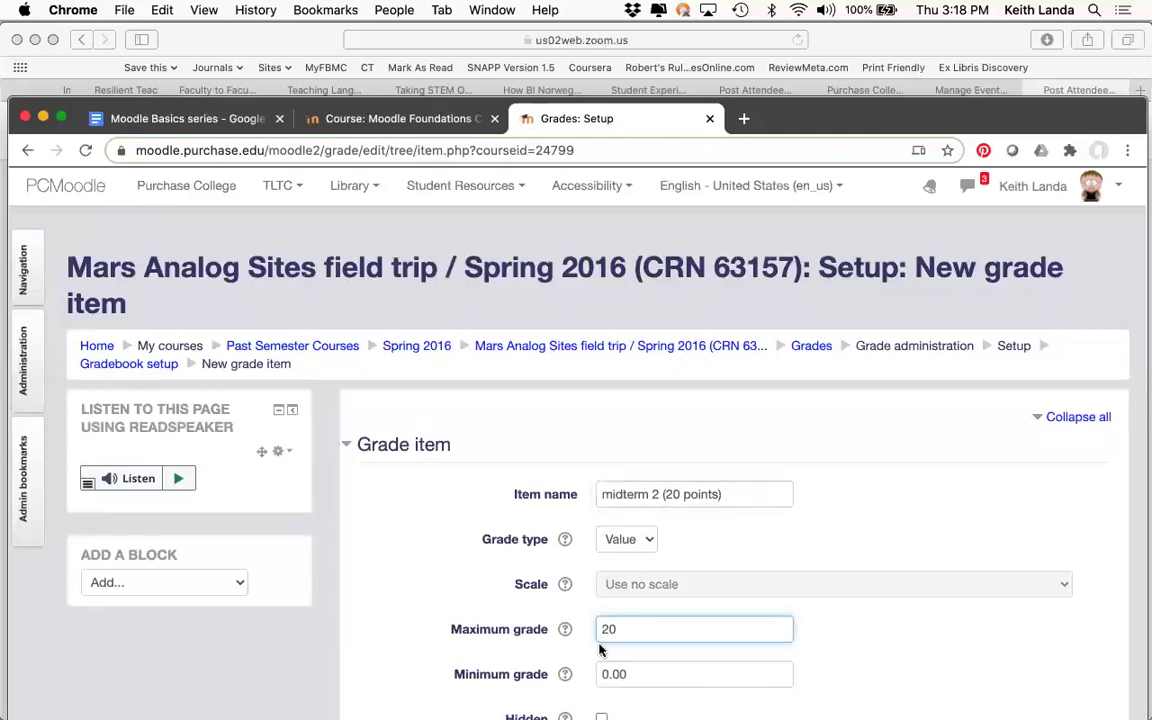
pyautogui.scroll(-5, 600, 645)
pyautogui.click(634, 519)
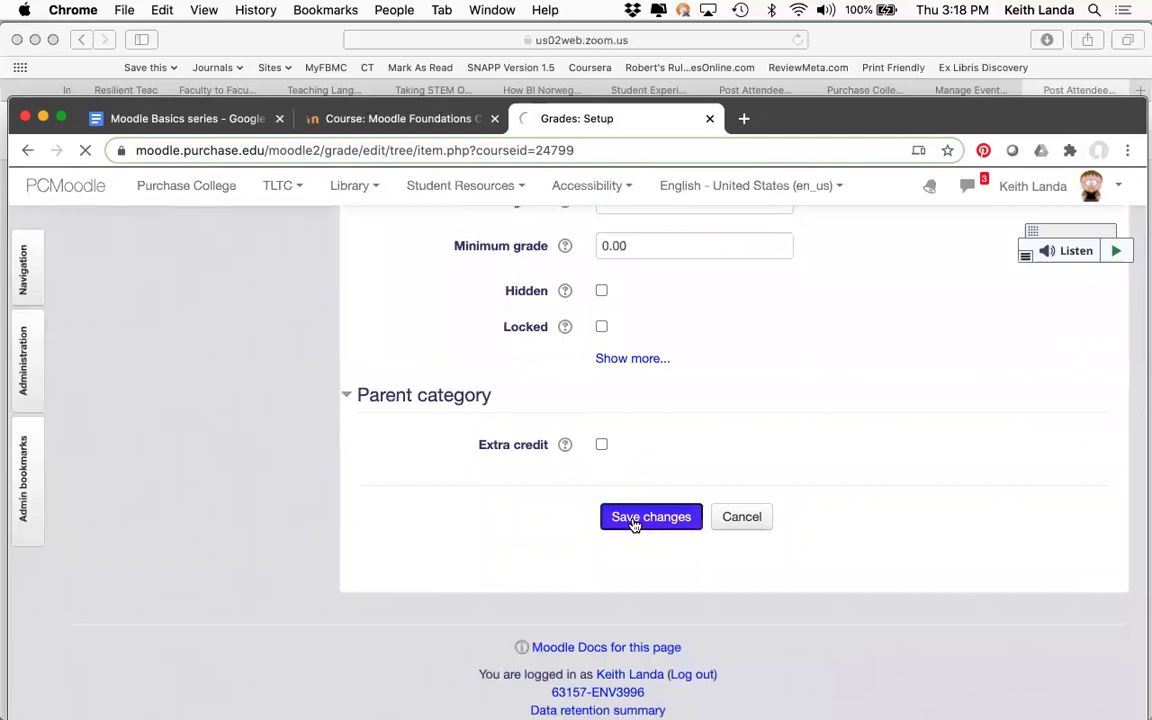
# - Add a grade item named "Final exam (25 points)" with a maximum grade of 25 and save it
pyautogui.scroll(-4, 660, 592)
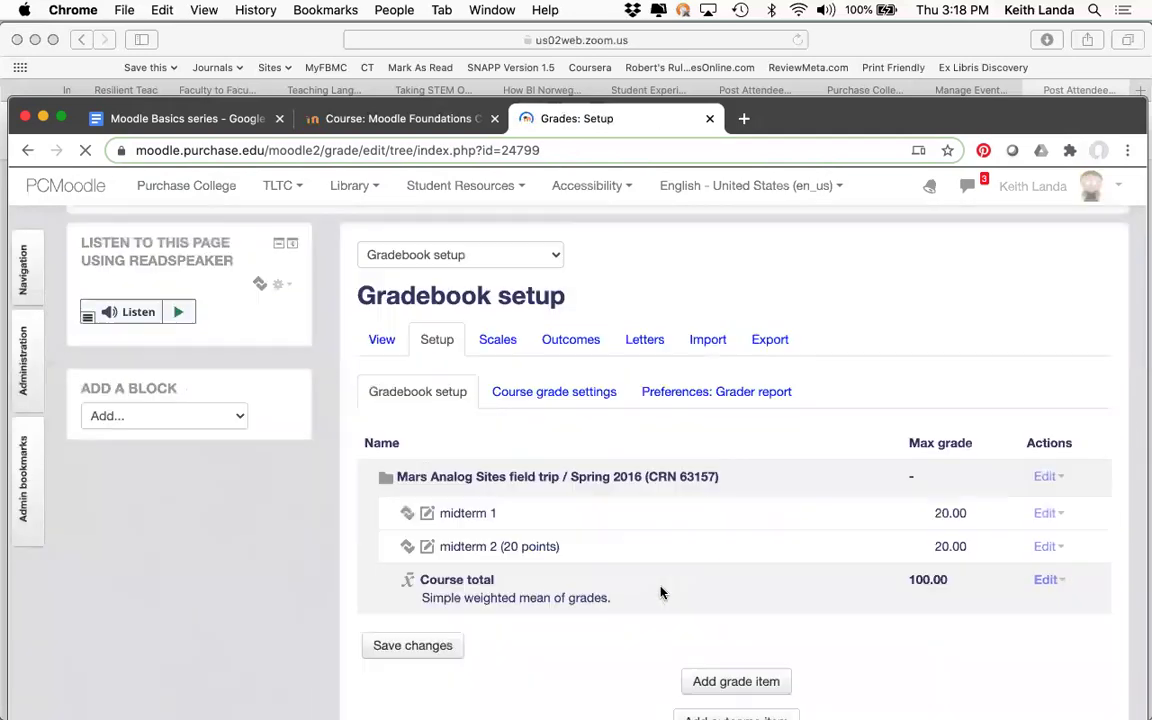
pyautogui.click(736, 626)
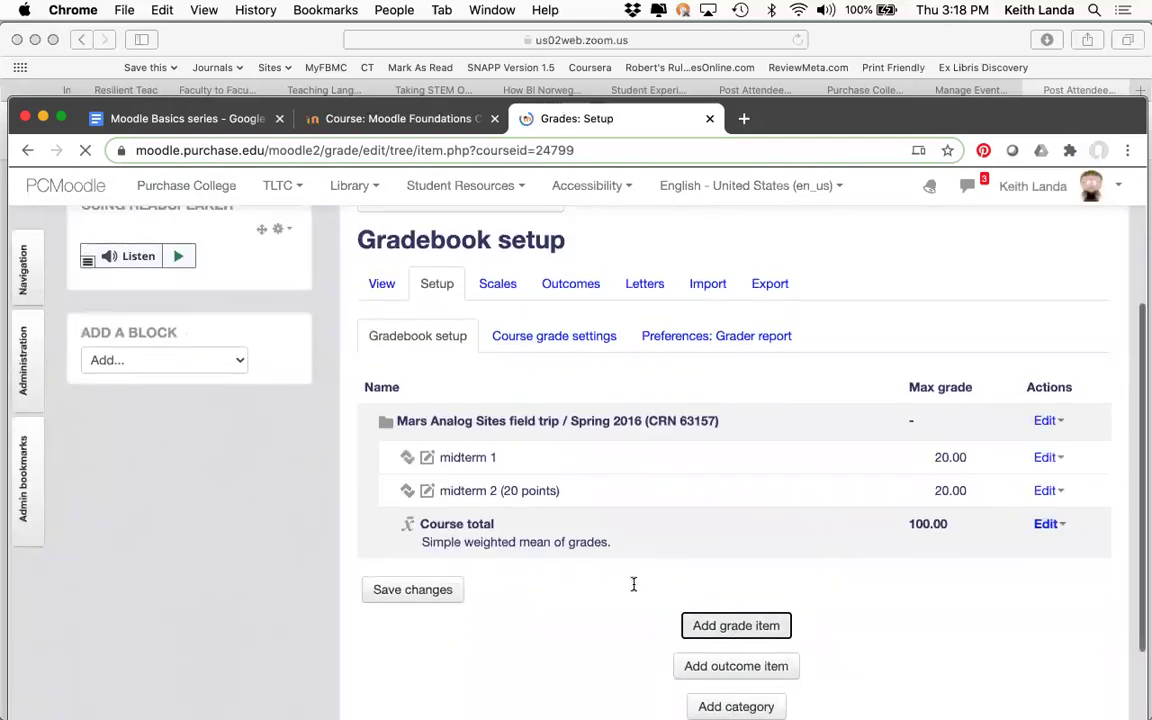
pyautogui.click(612, 494)
pyautogui.write('Final exam (')
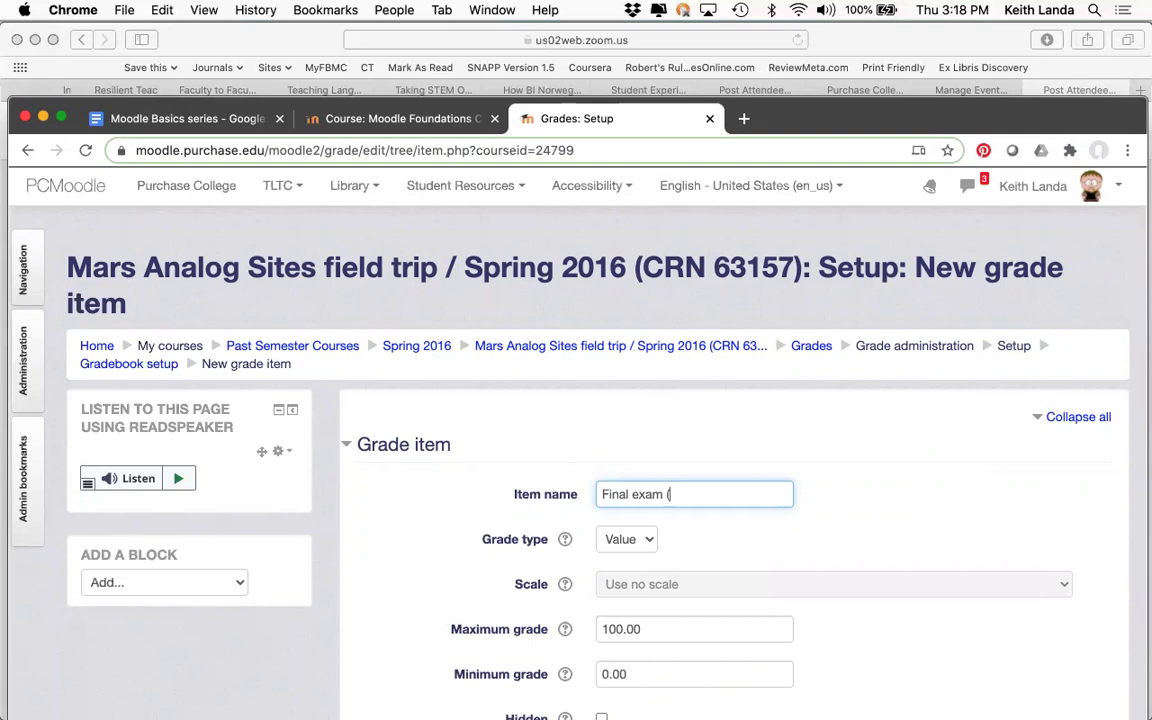
pyautogui.write('25 points')
pyautogui.click(616, 629)
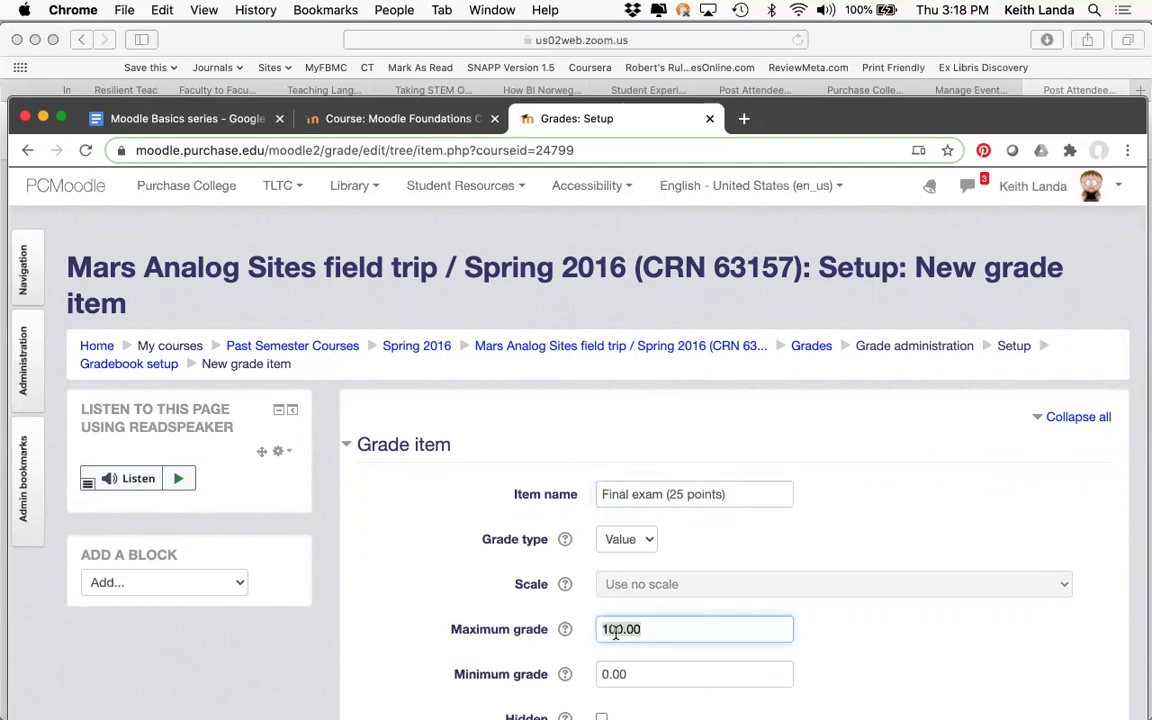
pyautogui.write('25')
pyautogui.scroll(-5, 635, 676)
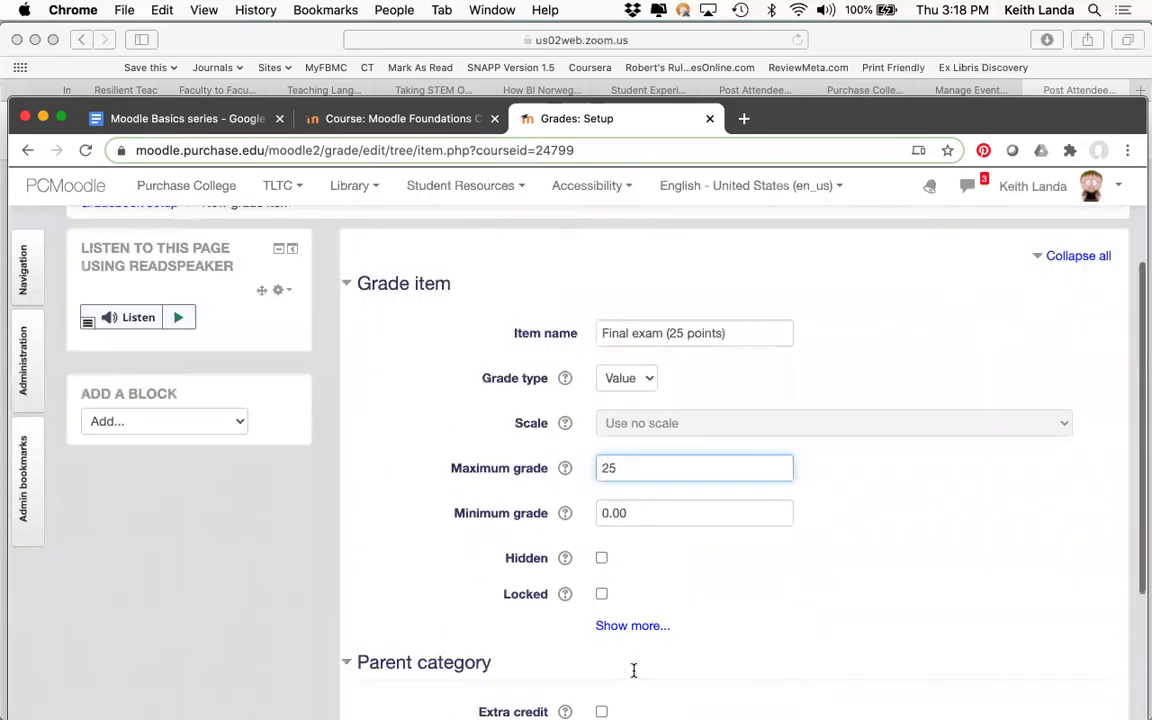
pyautogui.click(631, 540)
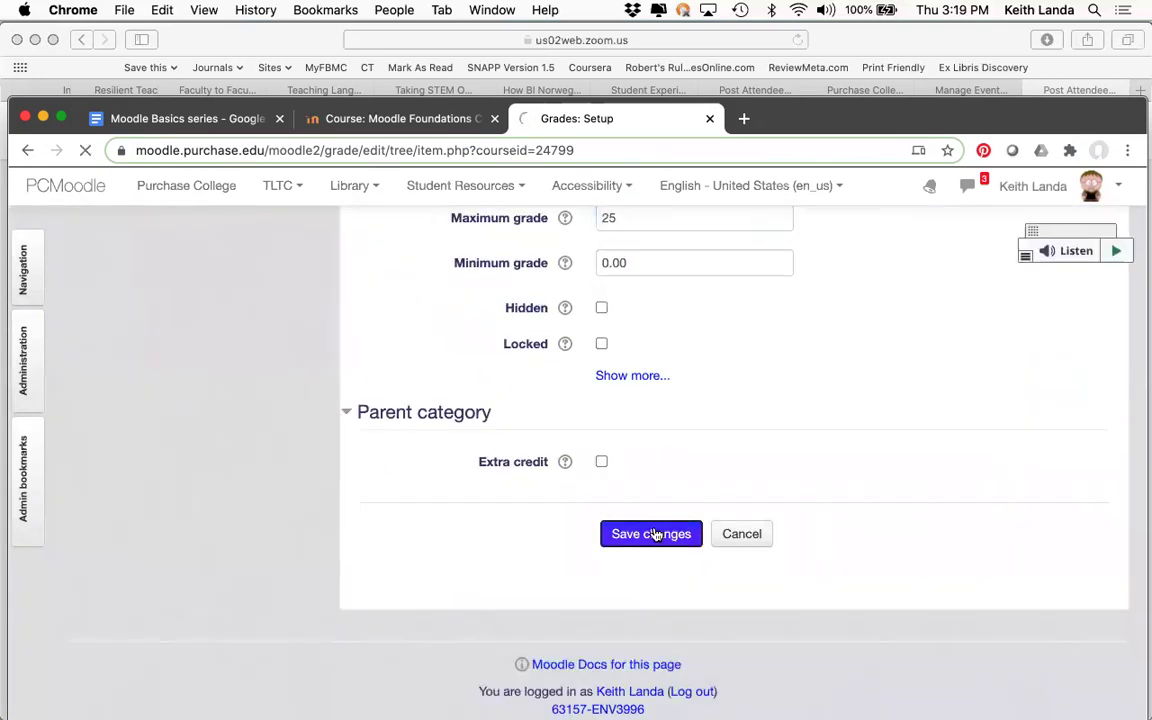
# - Add a grade item named "Term paper (25 points)", leaving its maximum grade at the default, and save it
pyautogui.scroll(-5, 630, 548)
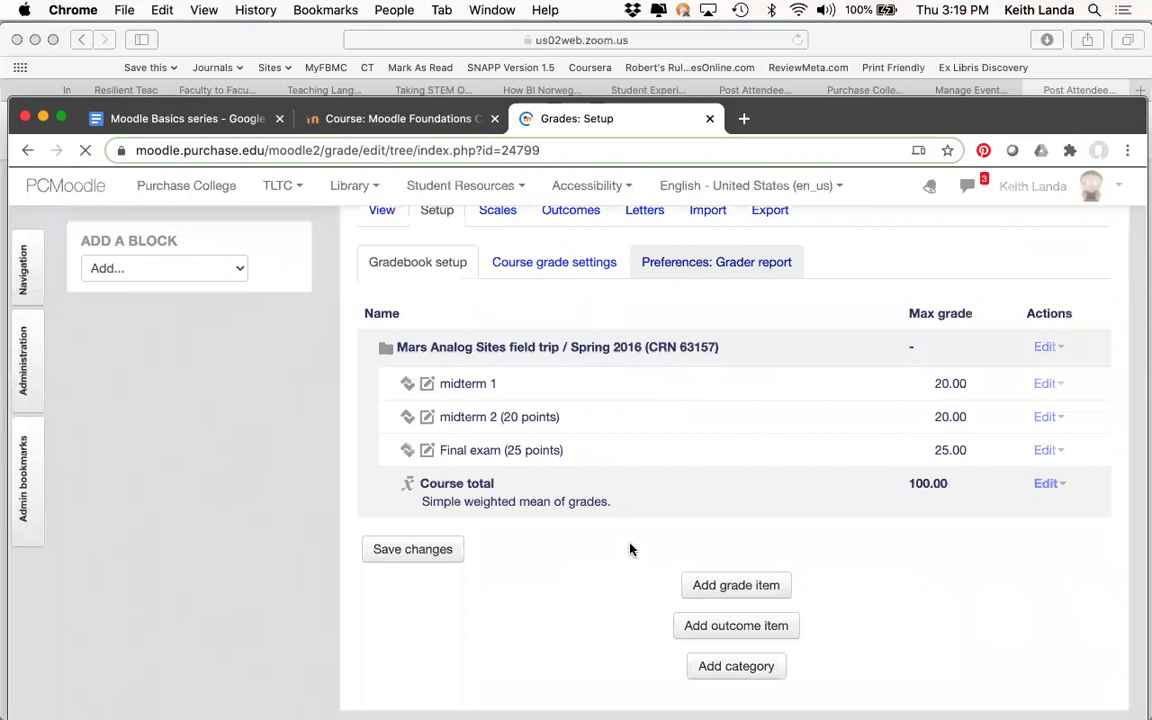
pyautogui.click(734, 535)
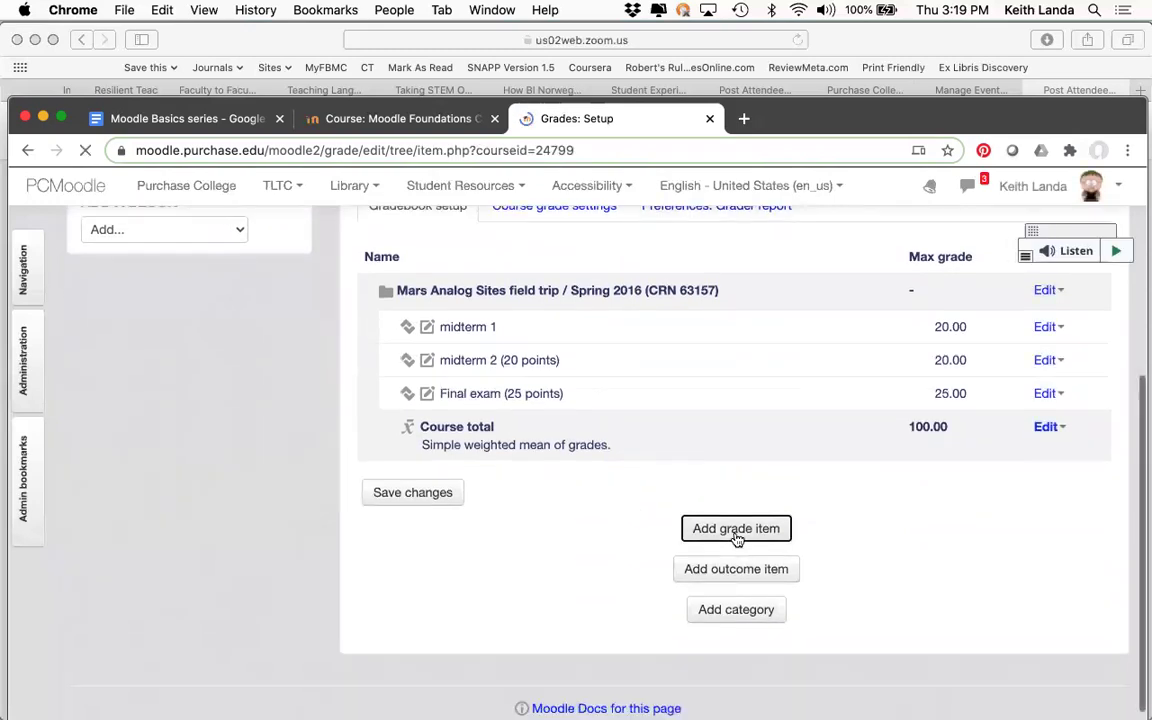
pyautogui.click(707, 491)
pyautogui.write('Term paper (25 points')
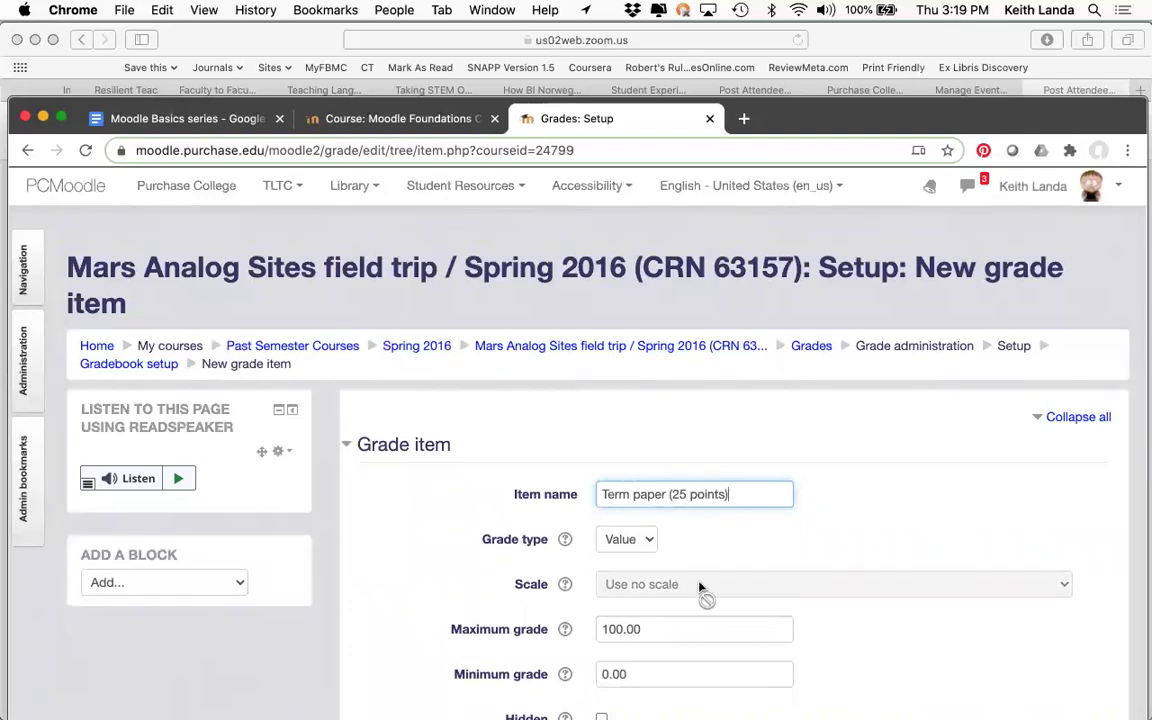
pyautogui.scroll(-8, 700, 589)
pyautogui.click(655, 517)
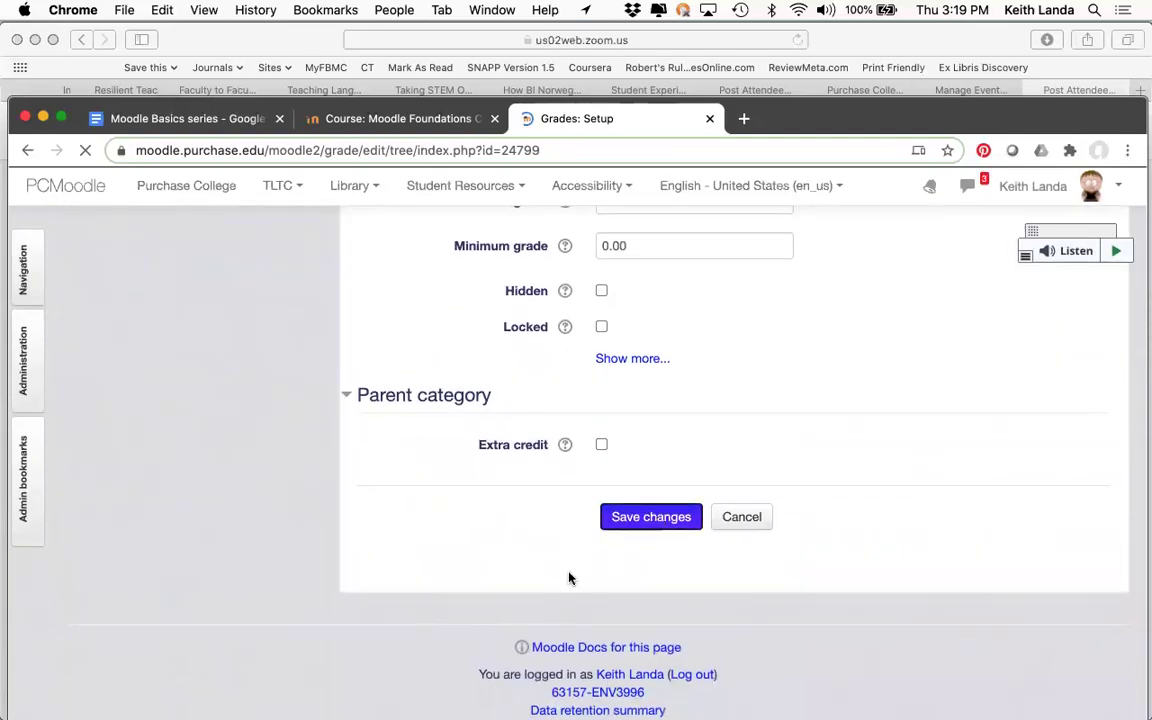
# - Add a grade item named "Participation (10 points)" with a maximum grade of 10 and save it
pyautogui.scroll(-3, 569, 578)
pyautogui.scroll(-1, 569, 578)
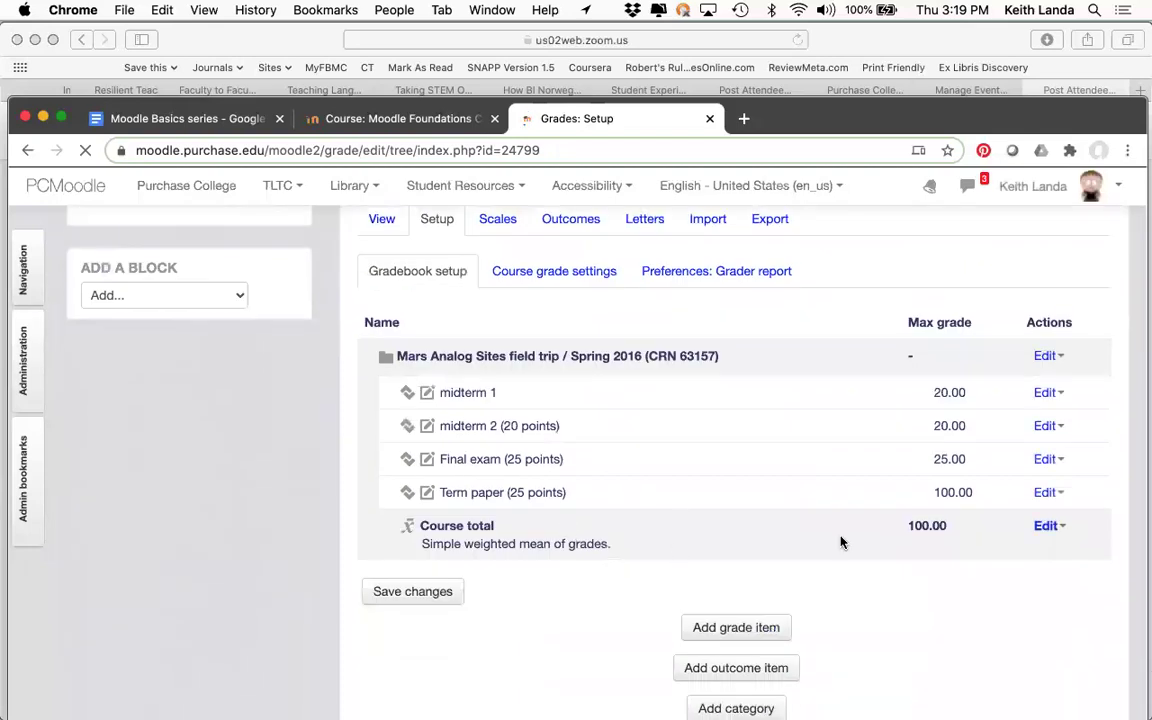
pyautogui.click(766, 626)
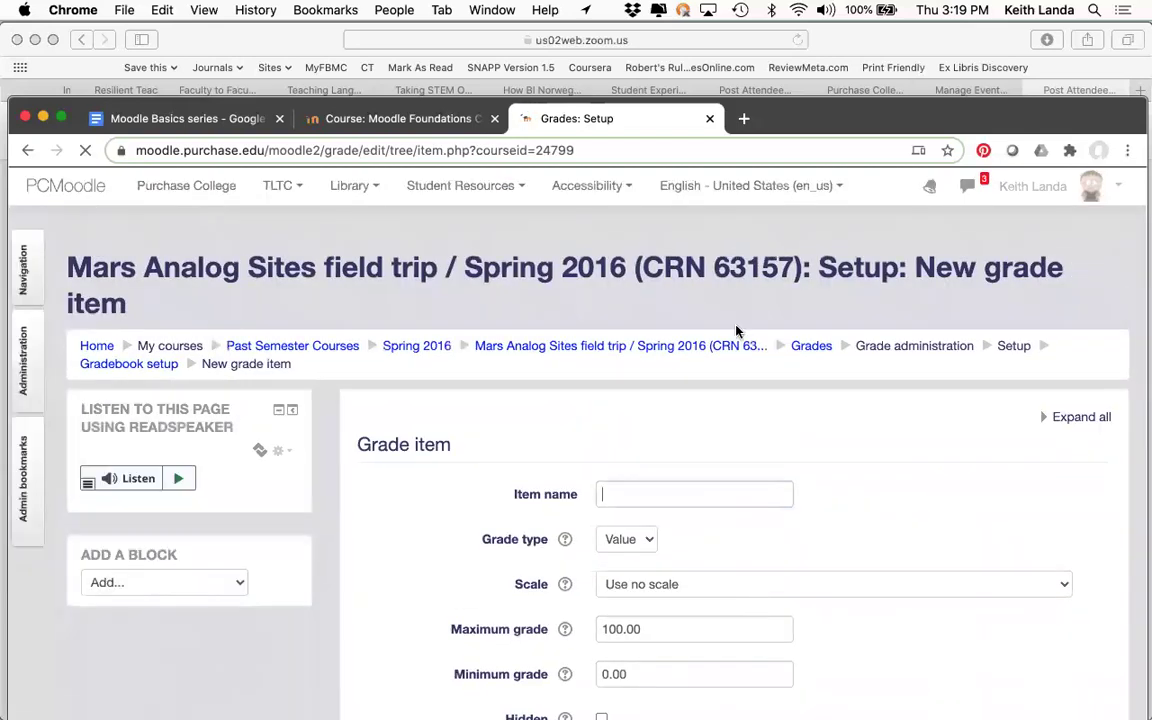
pyautogui.write('artici')
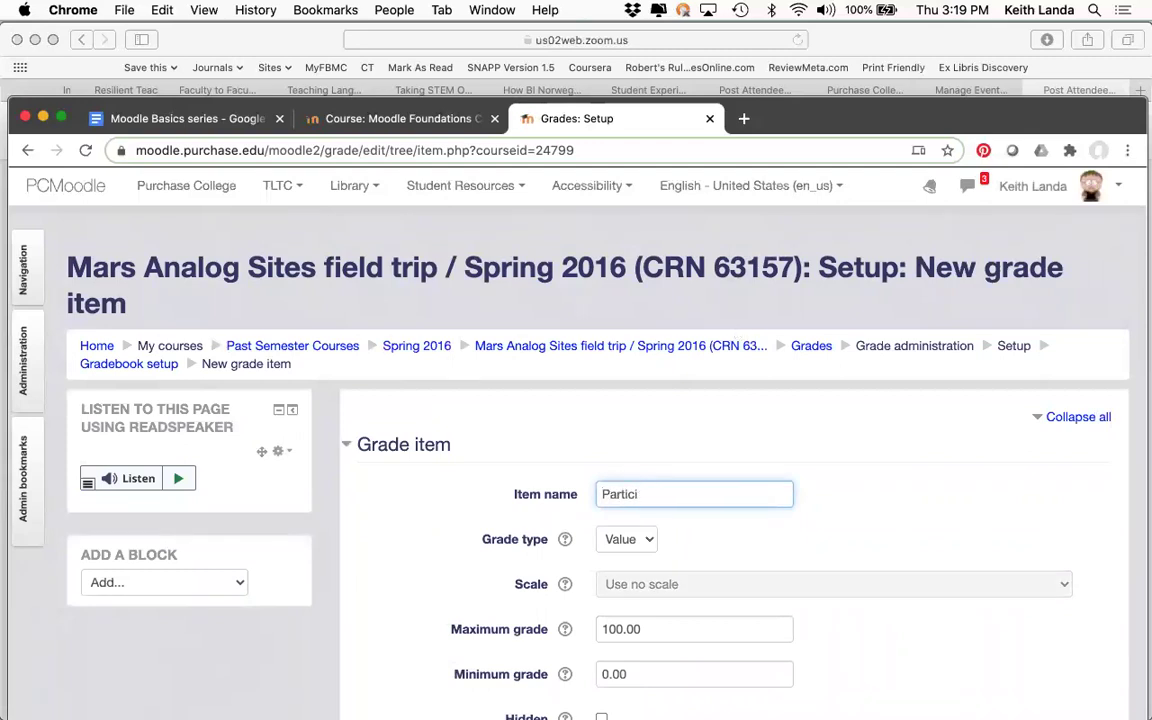
pyautogui.write('tppation')
pyautogui.write(' (a')
pyautogui.write('10 points')
pyautogui.click(621, 629)
pyautogui.press('BackSpace')
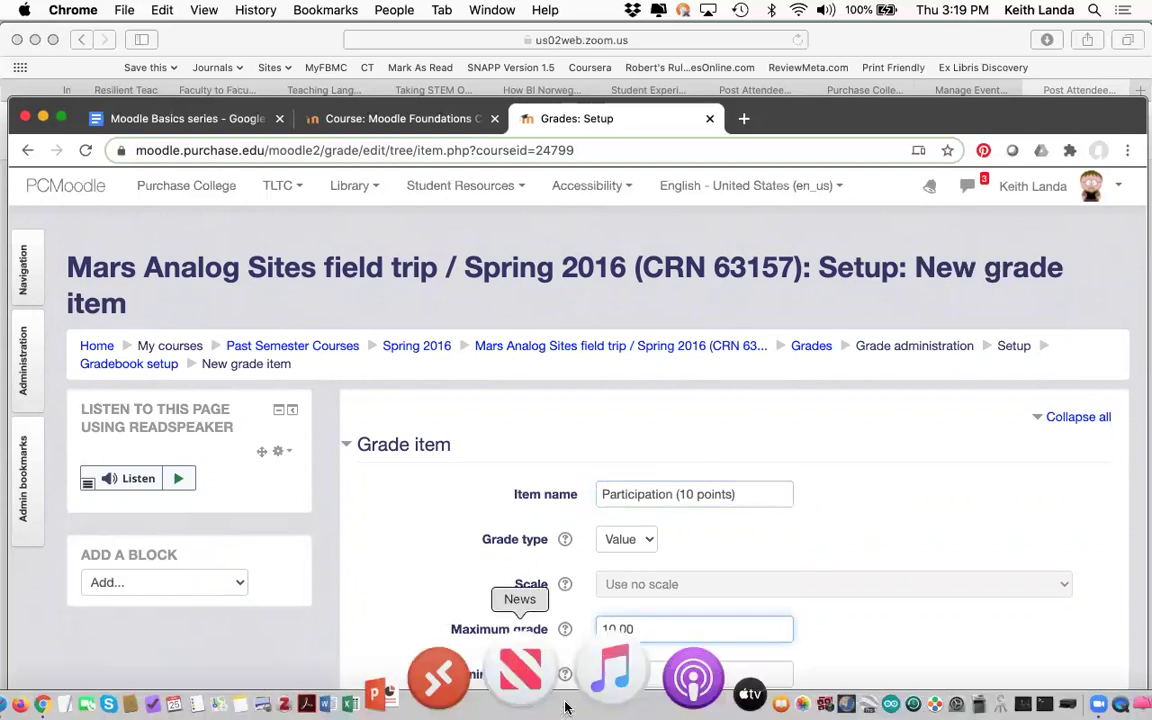
pyautogui.scroll(-3, 622, 548)
pyautogui.scroll(-3, 571, 631)
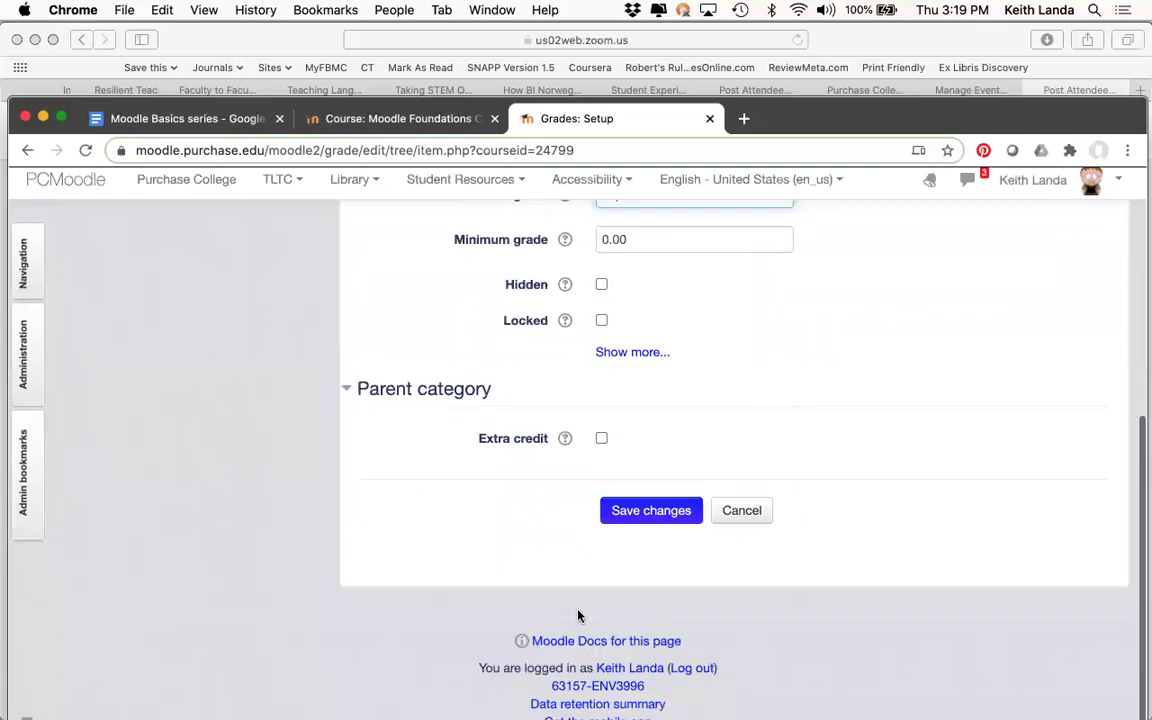
pyautogui.click(648, 516)
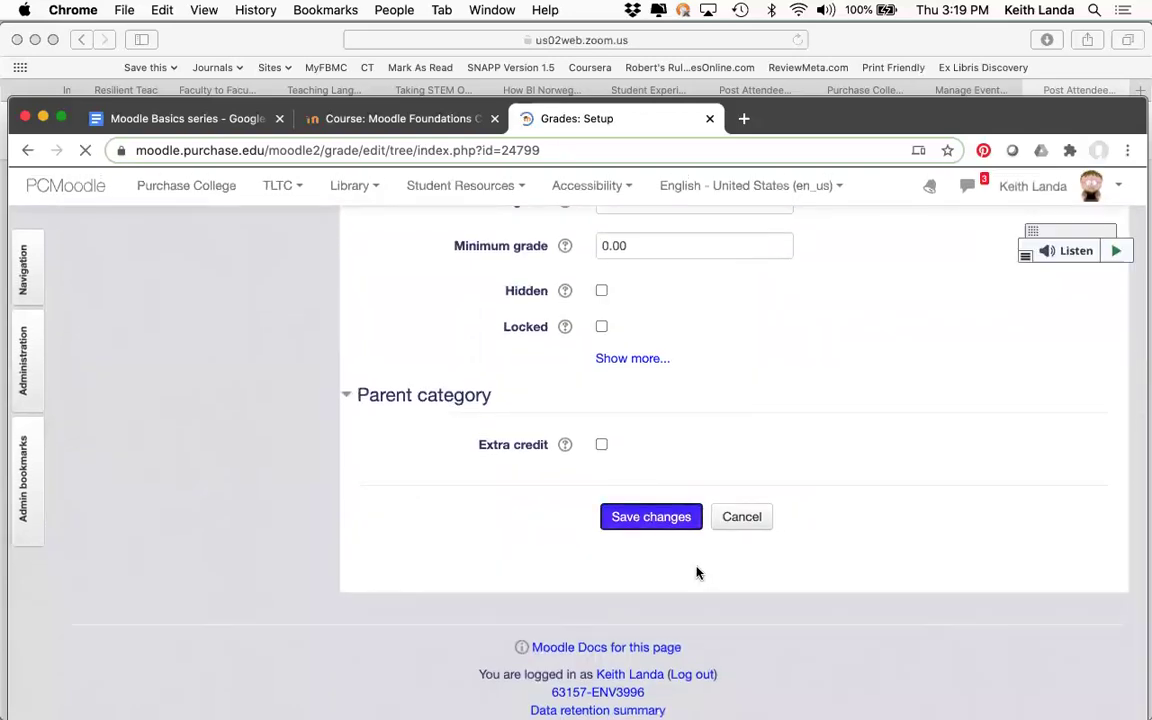
# - Edit the term paper grade item's settings to a maximum grade of 25 and save the change
pyautogui.scroll(-2, 697, 573)
pyautogui.scroll(-2, 697, 571)
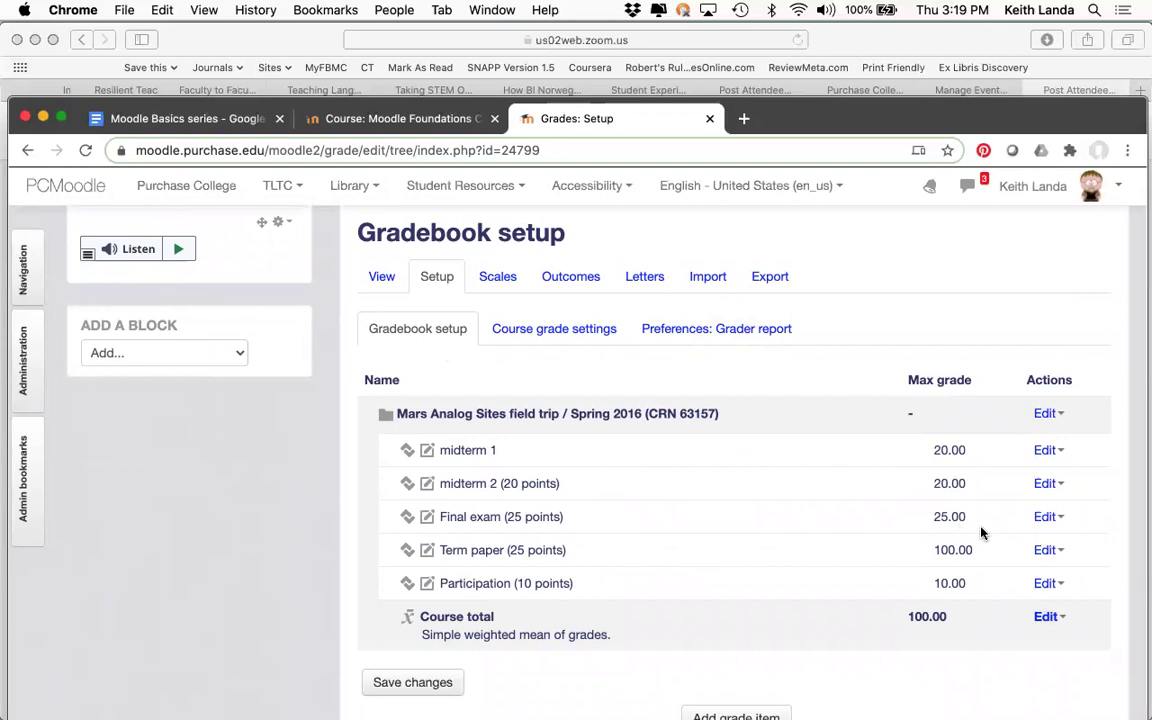
pyautogui.click(1045, 550)
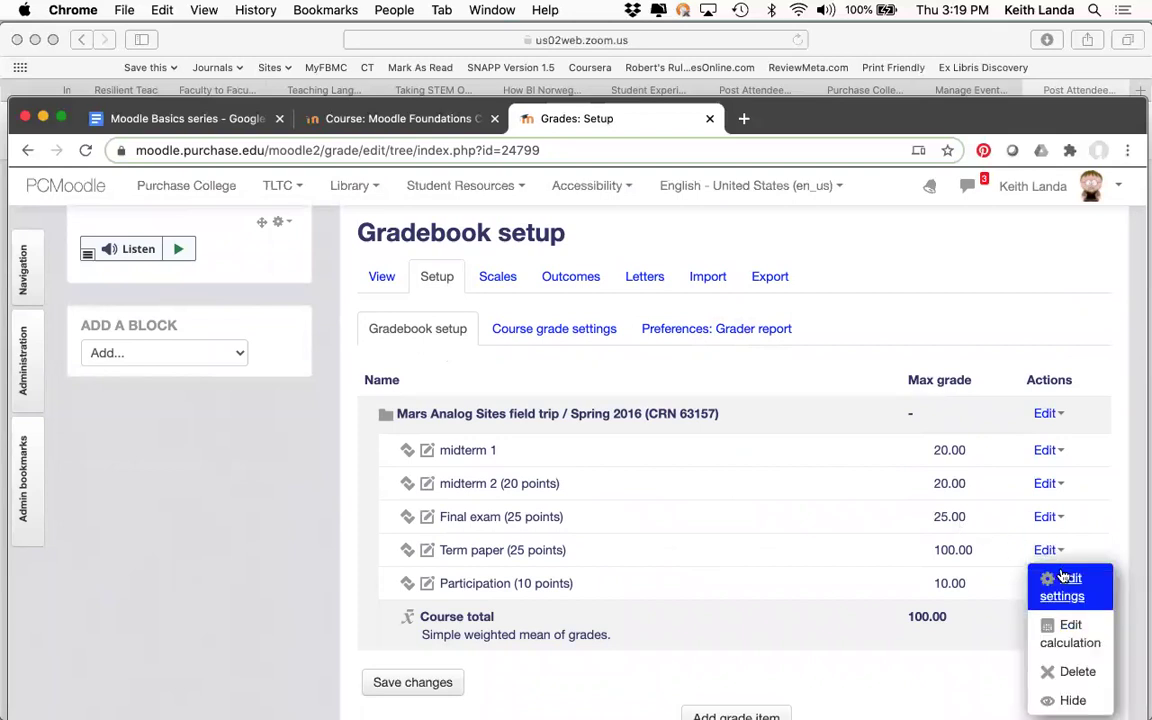
pyautogui.click(1063, 580)
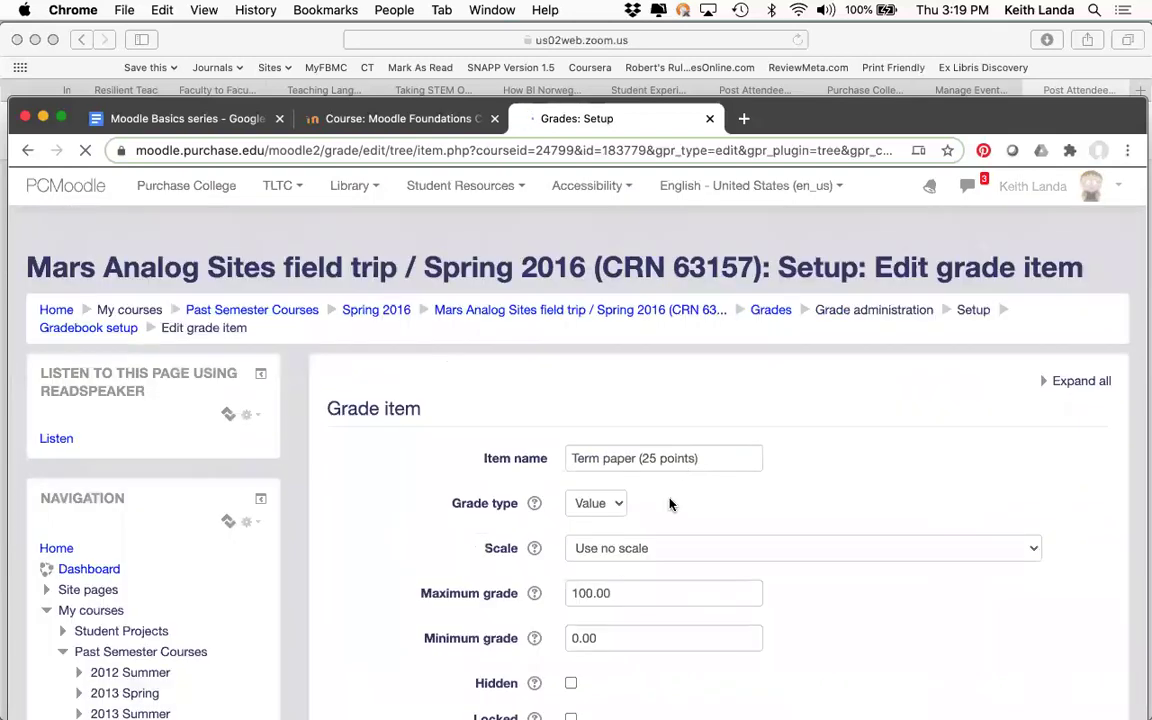
pyautogui.doubleClick(617, 595)
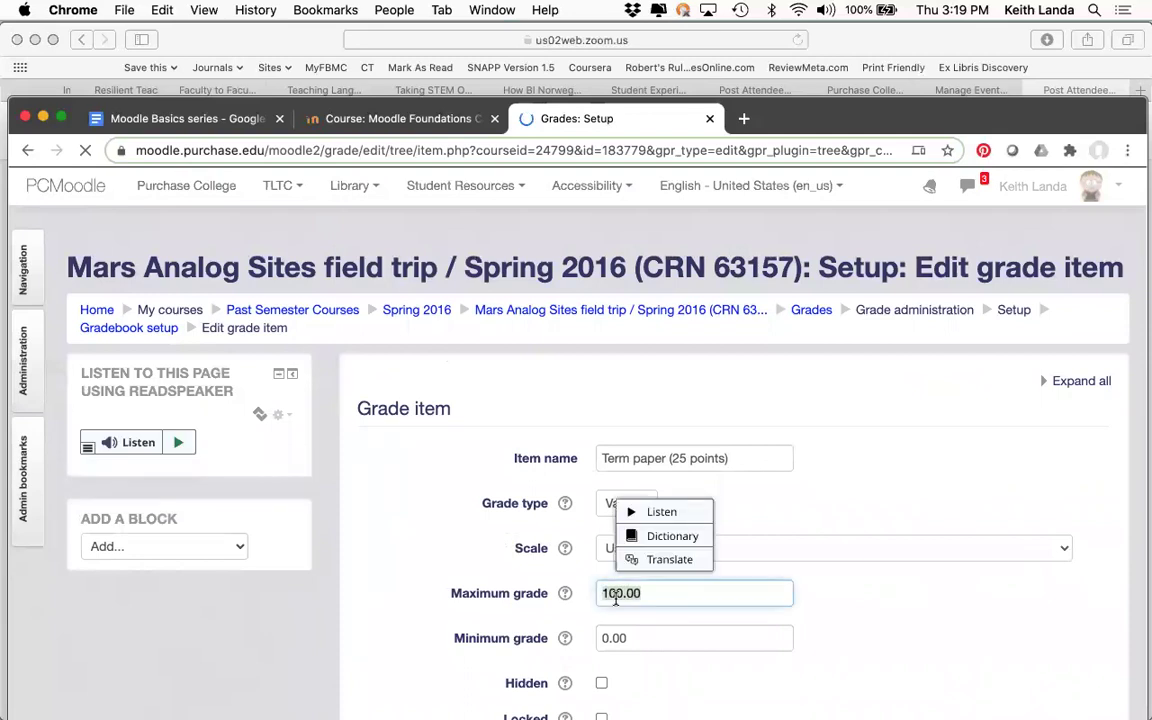
pyautogui.write('25')
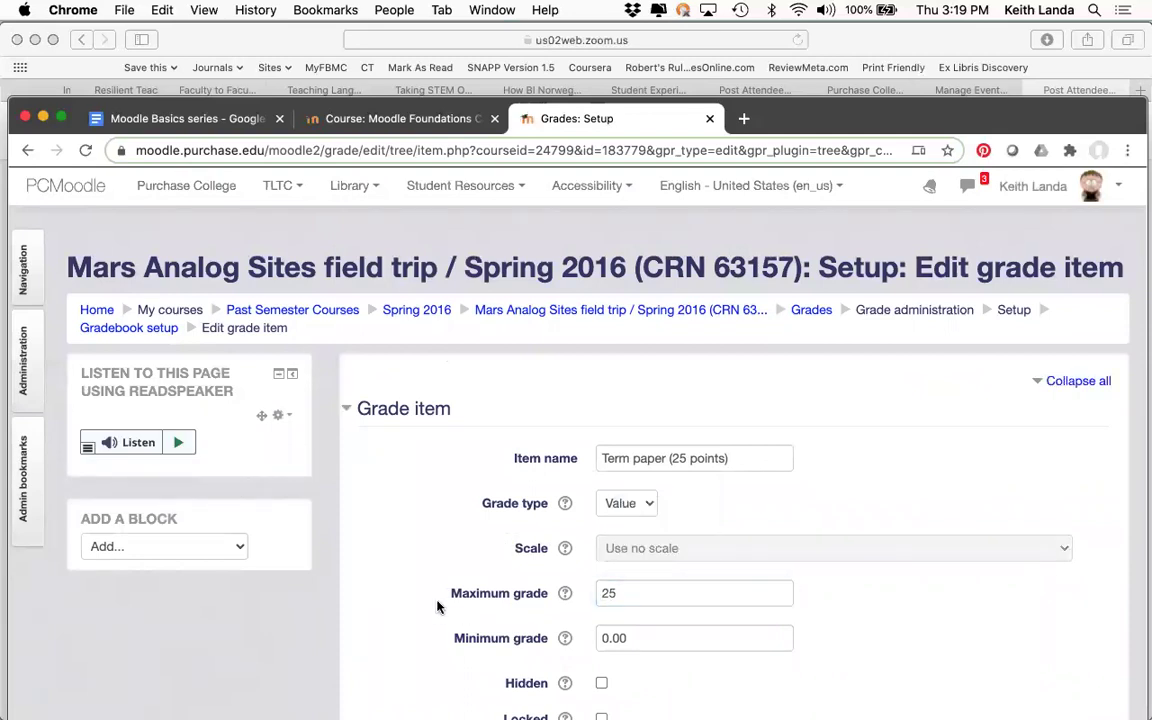
pyautogui.scroll(-5, 437, 605)
pyautogui.click(651, 552)
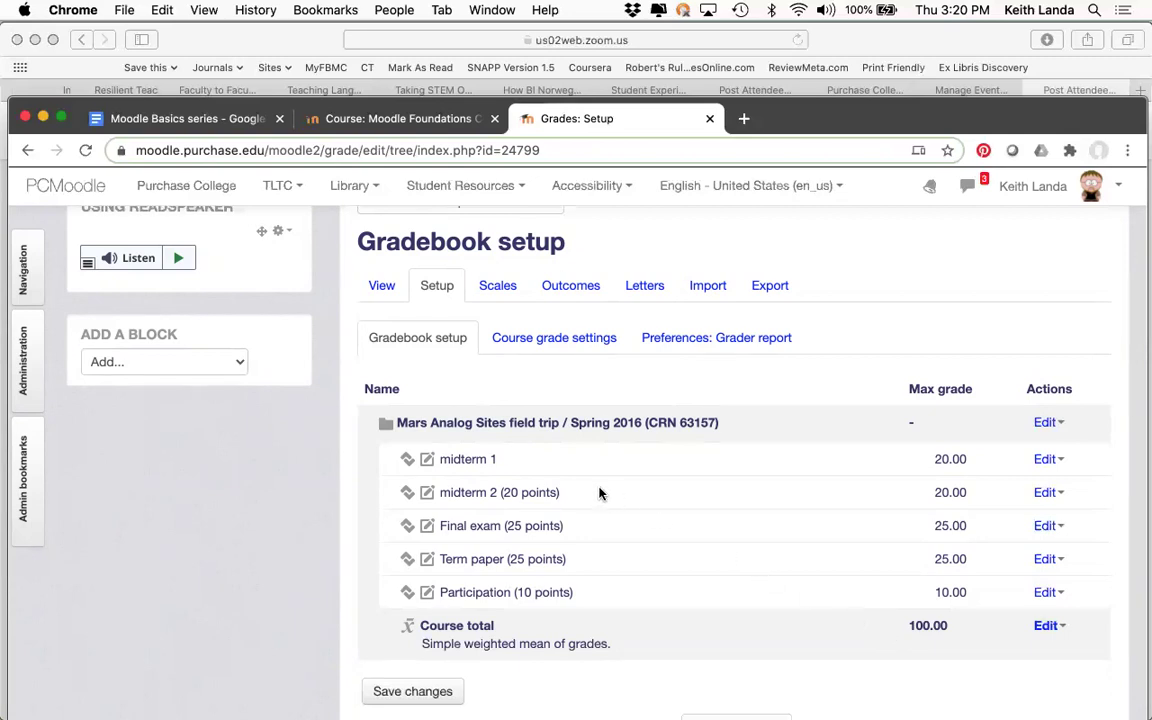
# - Show the grader report and examine the grade item columns, course total and overall average row for the sample students
pyautogui.click(381, 287)
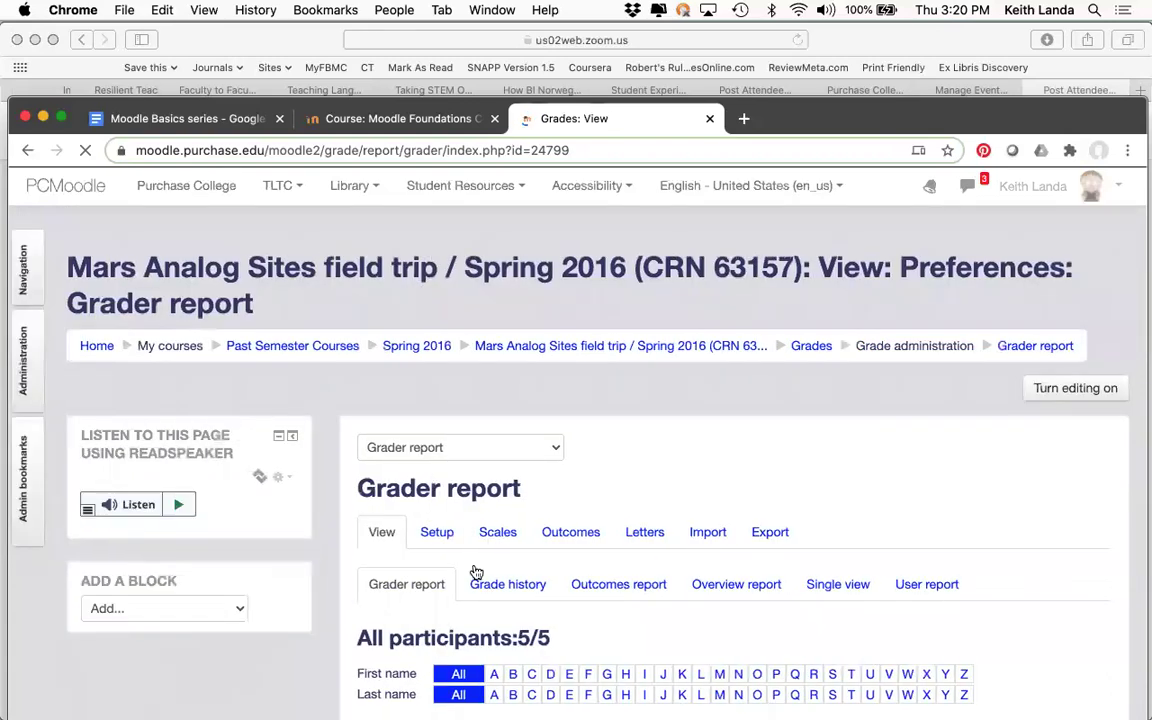
pyautogui.scroll(-1, 483, 597)
pyautogui.scroll(-10, 483, 597)
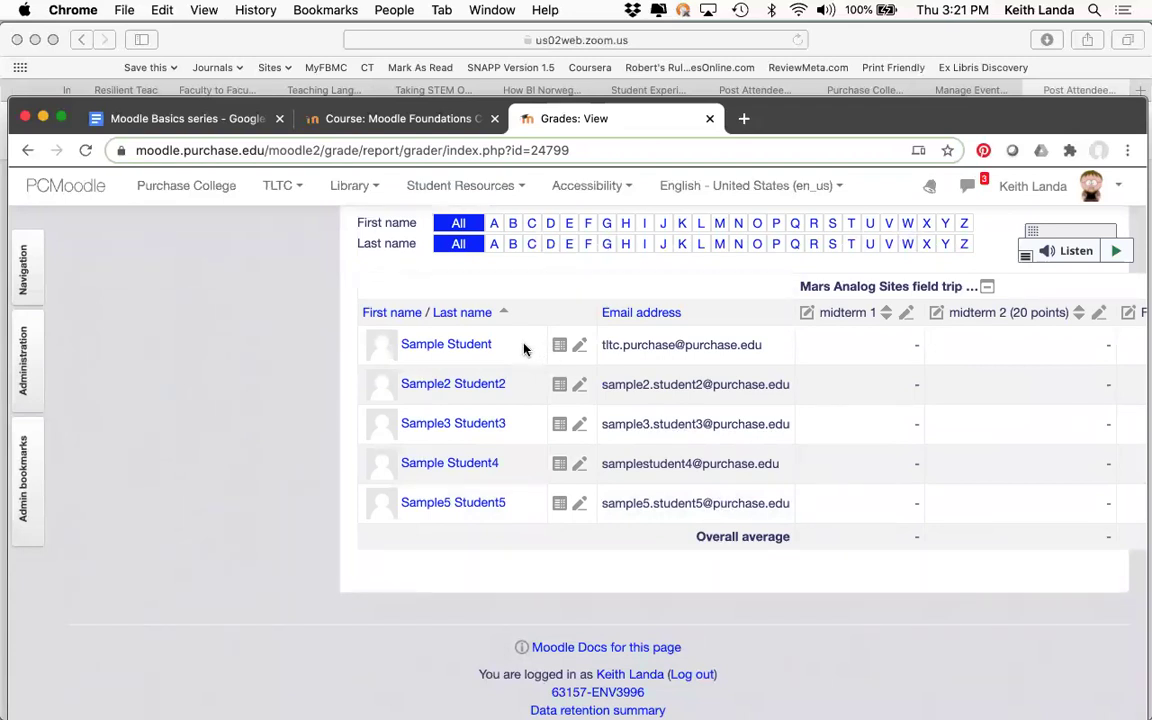
pyautogui.hscroll(5, 805, 406)
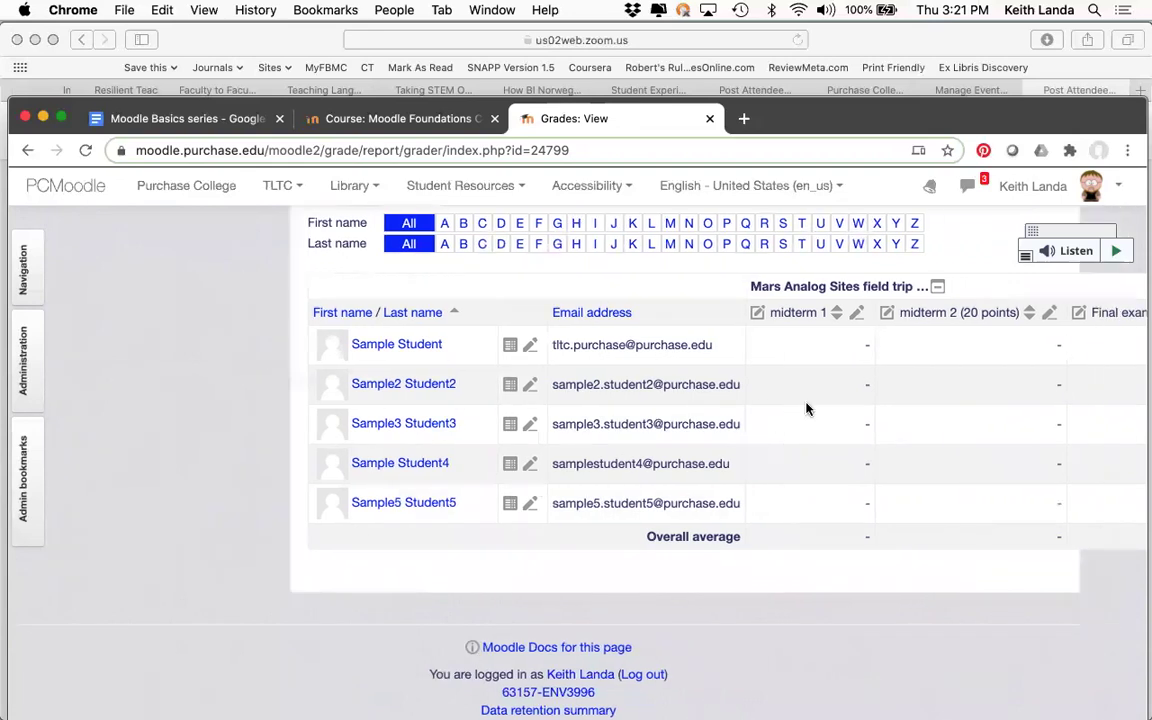
pyautogui.hscroll(4, 760, 405)
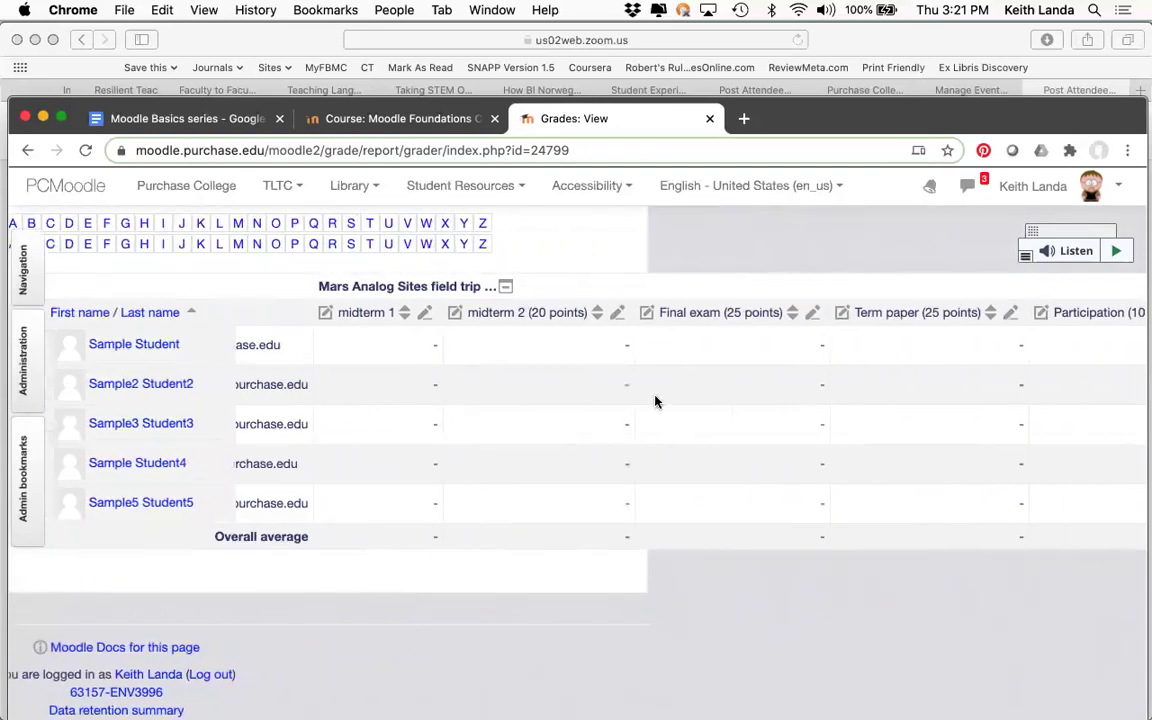
pyautogui.hscroll(4, 807, 347)
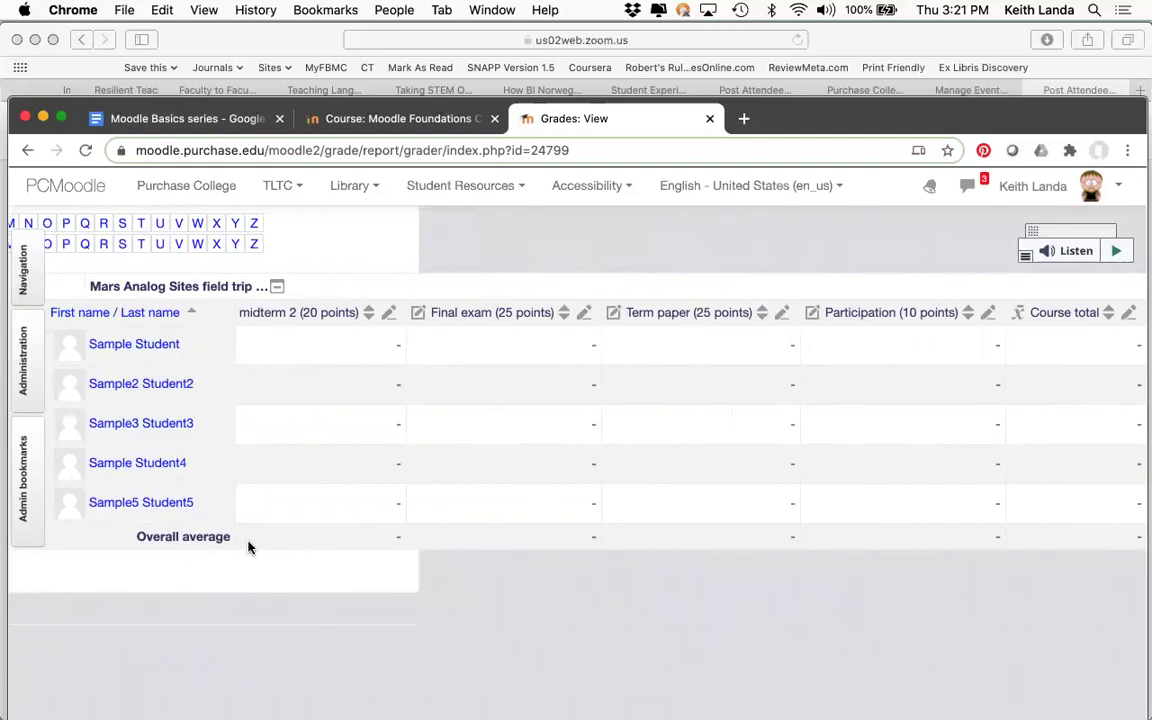
pyautogui.hscroll(-3, 368, 501)
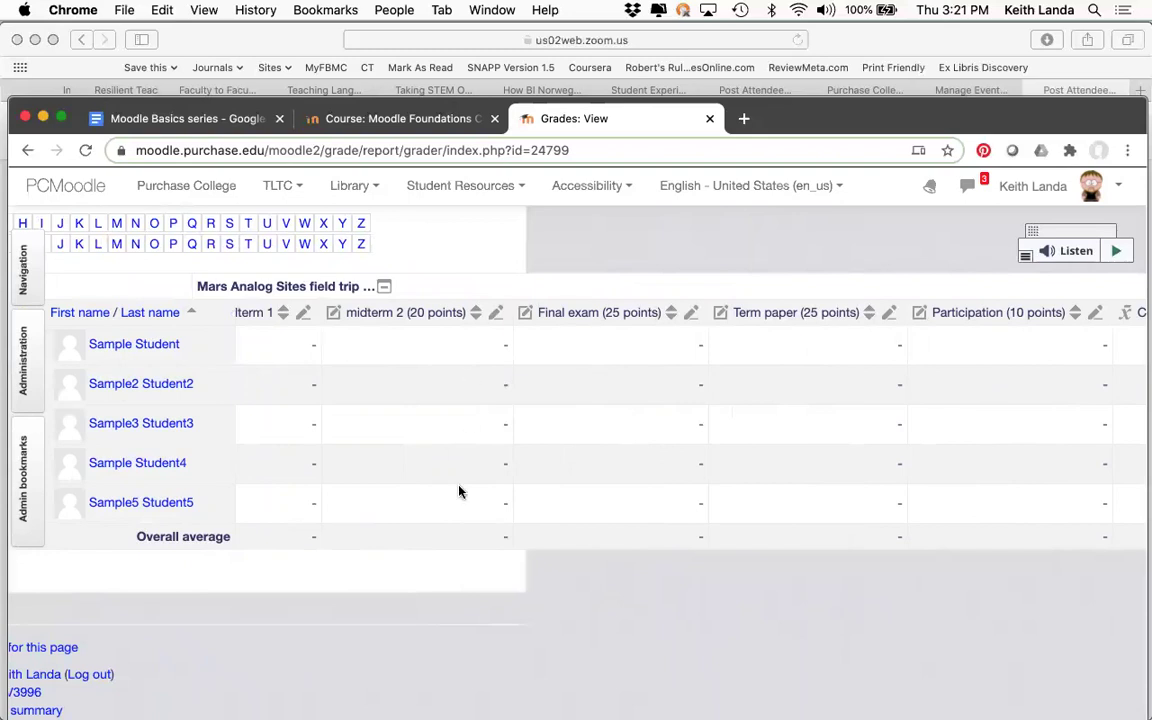
pyautogui.hscroll(-5, 459, 491)
pyautogui.scroll(5, 459, 491)
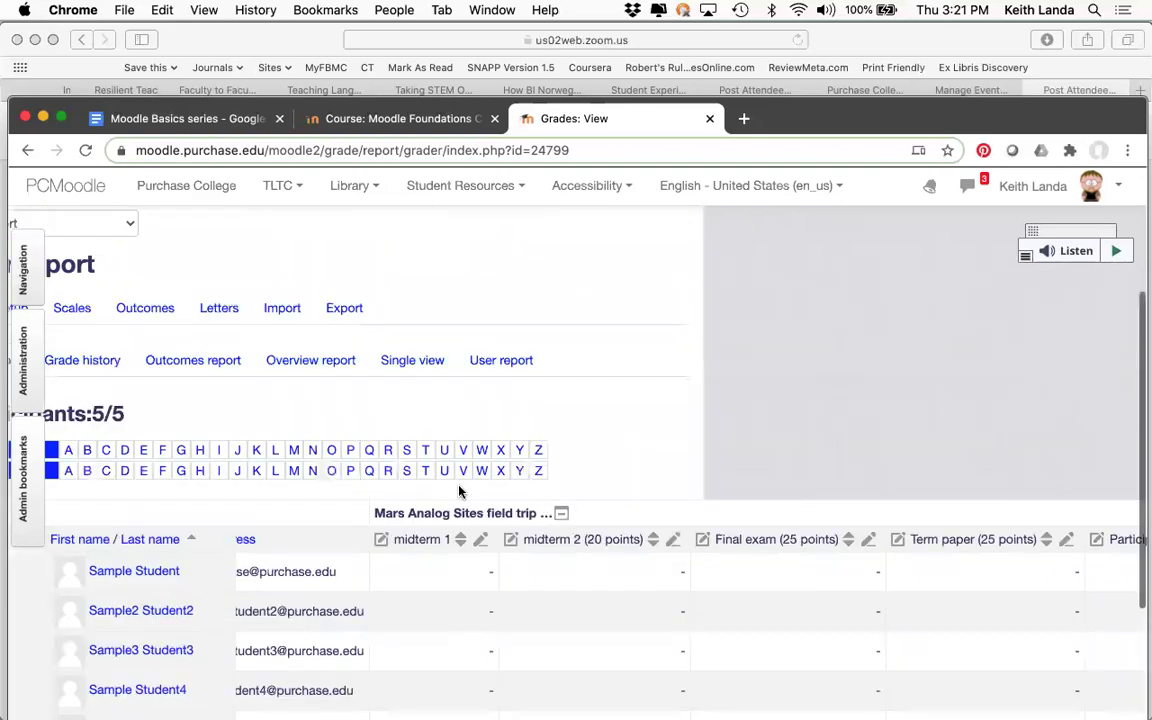
# - Show the user report for the third sample student and examine the grade items, ranges and course total
pyautogui.scroll(2, 459, 491)
pyautogui.hscroll(-5, 459, 491)
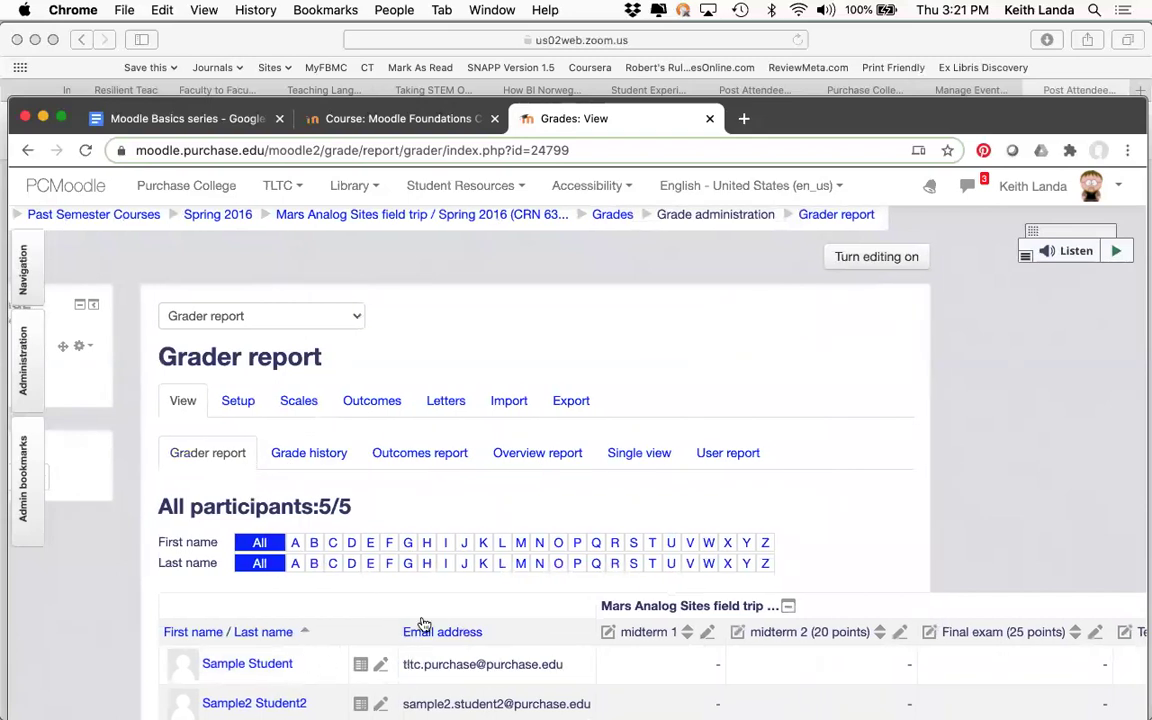
pyautogui.click(735, 459)
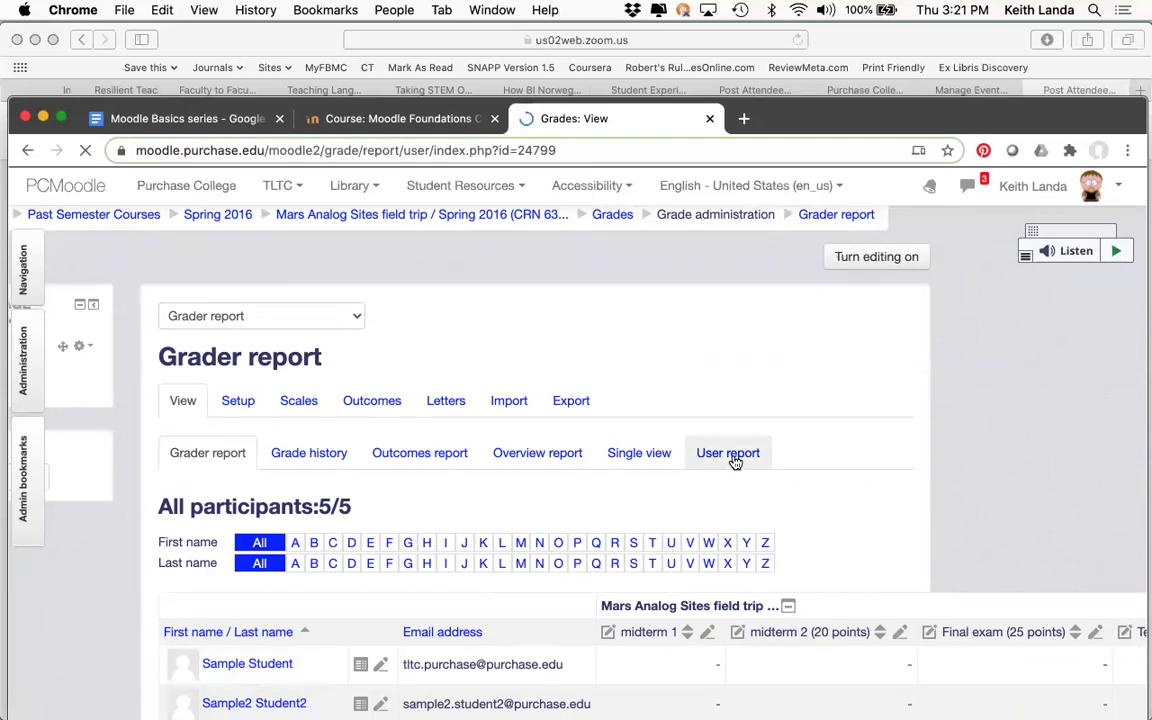
pyautogui.scroll(-2, 790, 510)
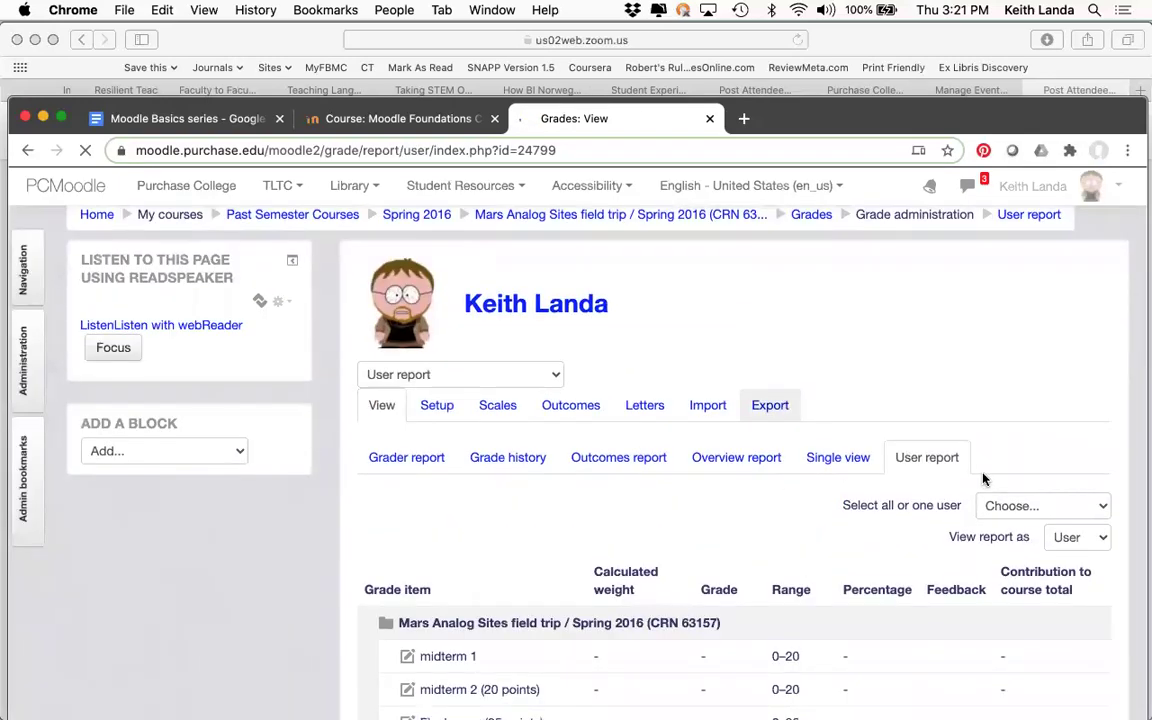
pyautogui.click(1020, 507)
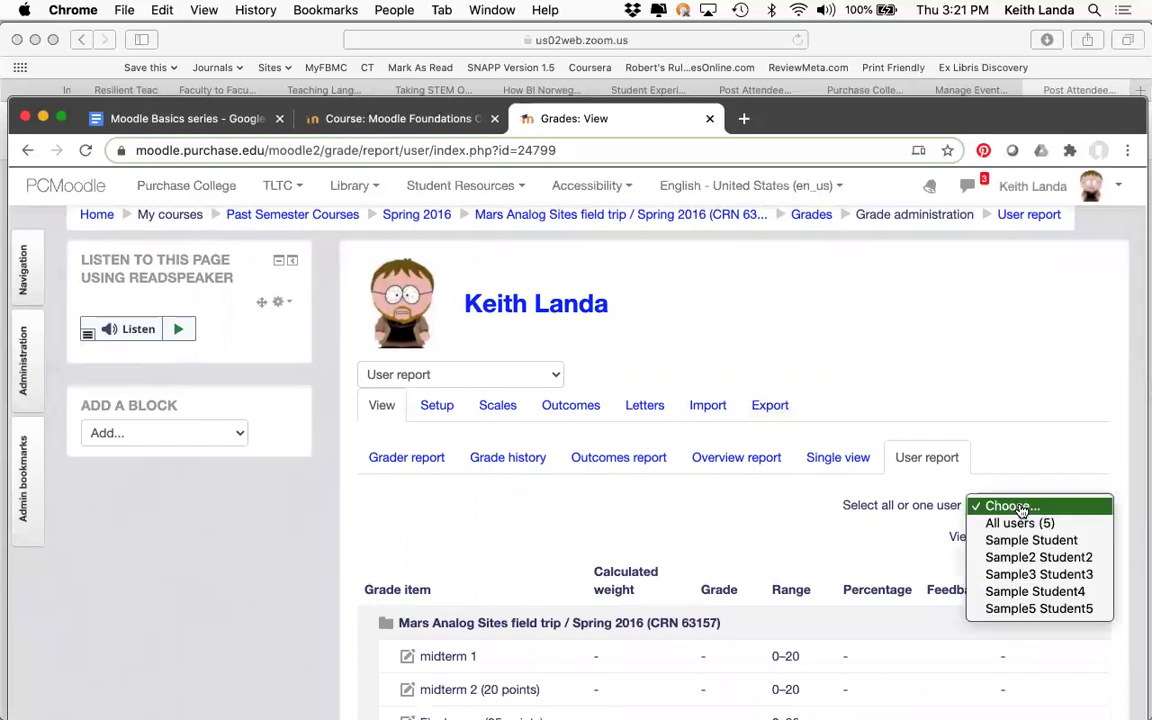
pyautogui.click(905, 527)
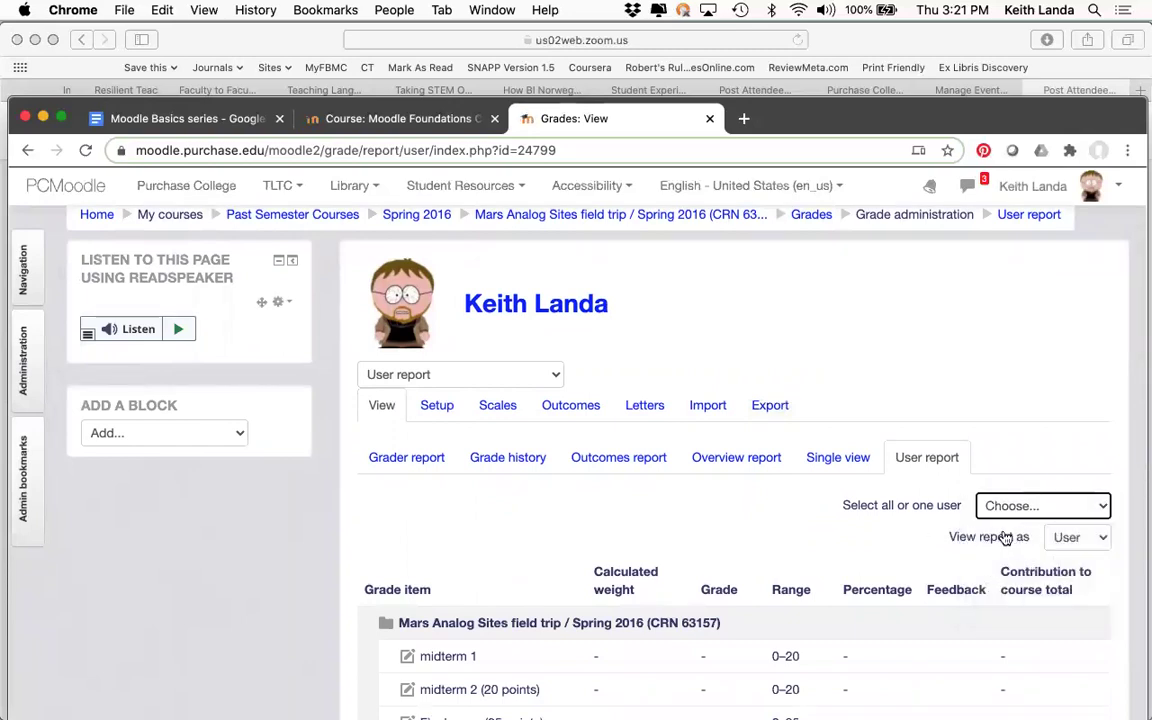
pyautogui.click(1038, 506)
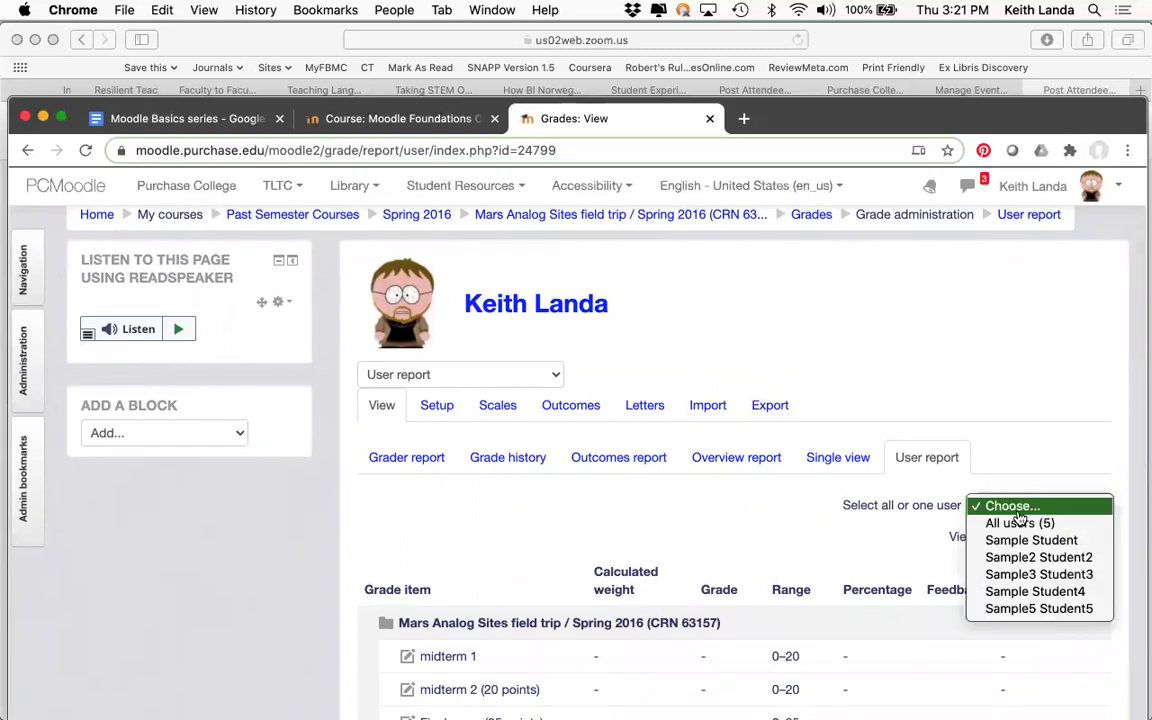
pyautogui.click(1030, 577)
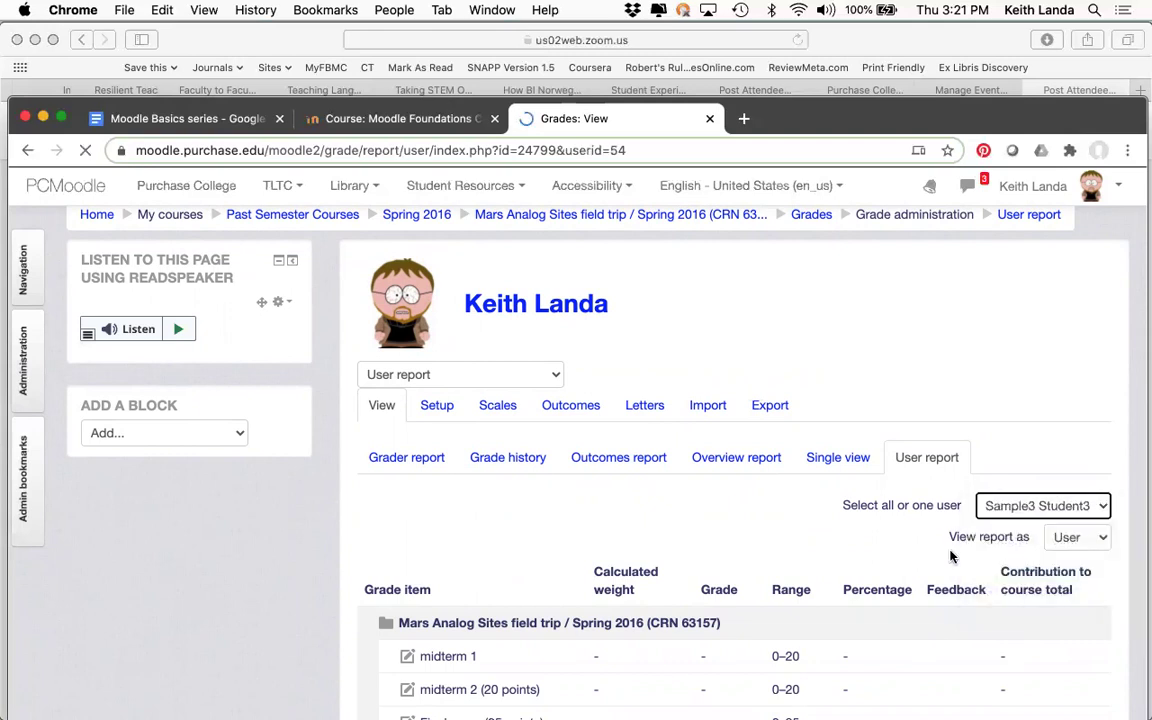
pyautogui.scroll(-5, 950, 557)
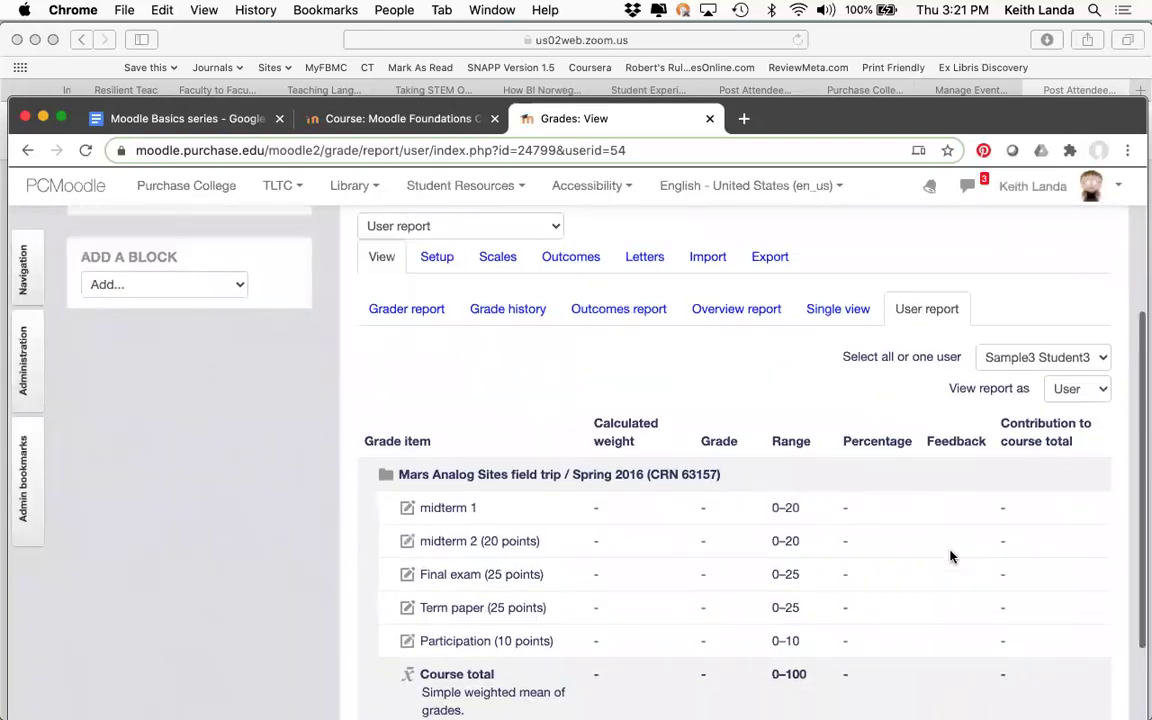
pyautogui.scroll(-1, 950, 557)
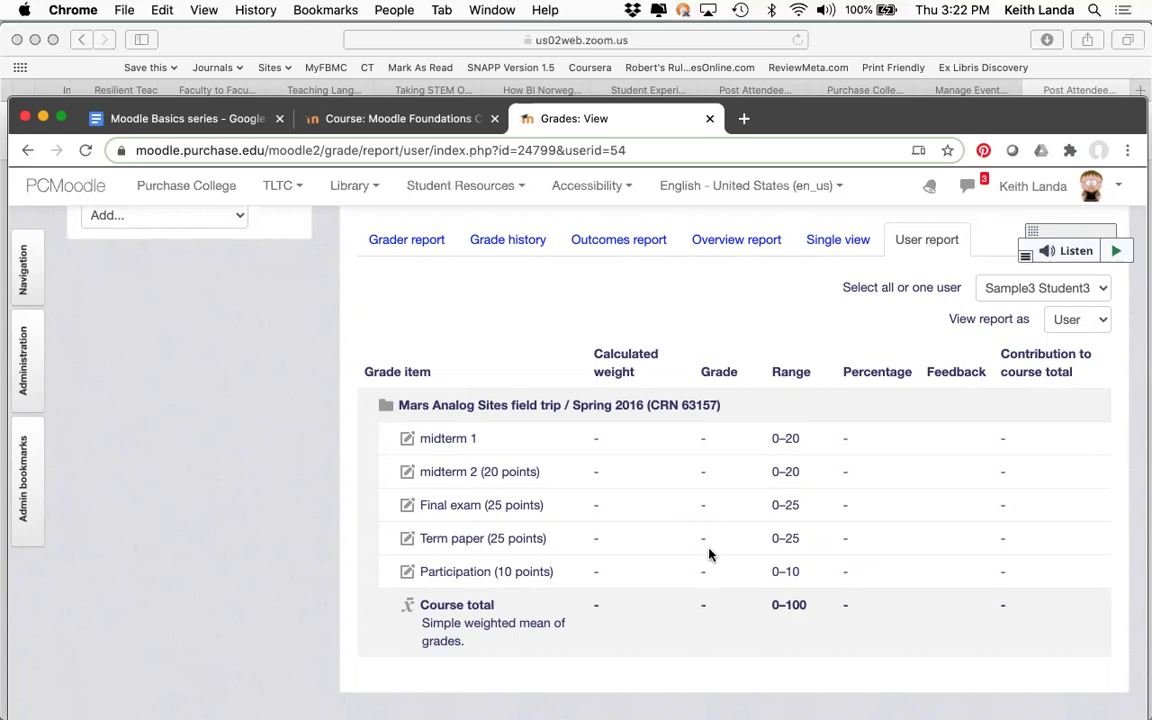
# - Open the single view for the midterm 1 grade item to list all sample students' grade fields
pyautogui.scroll(5, 709, 553)
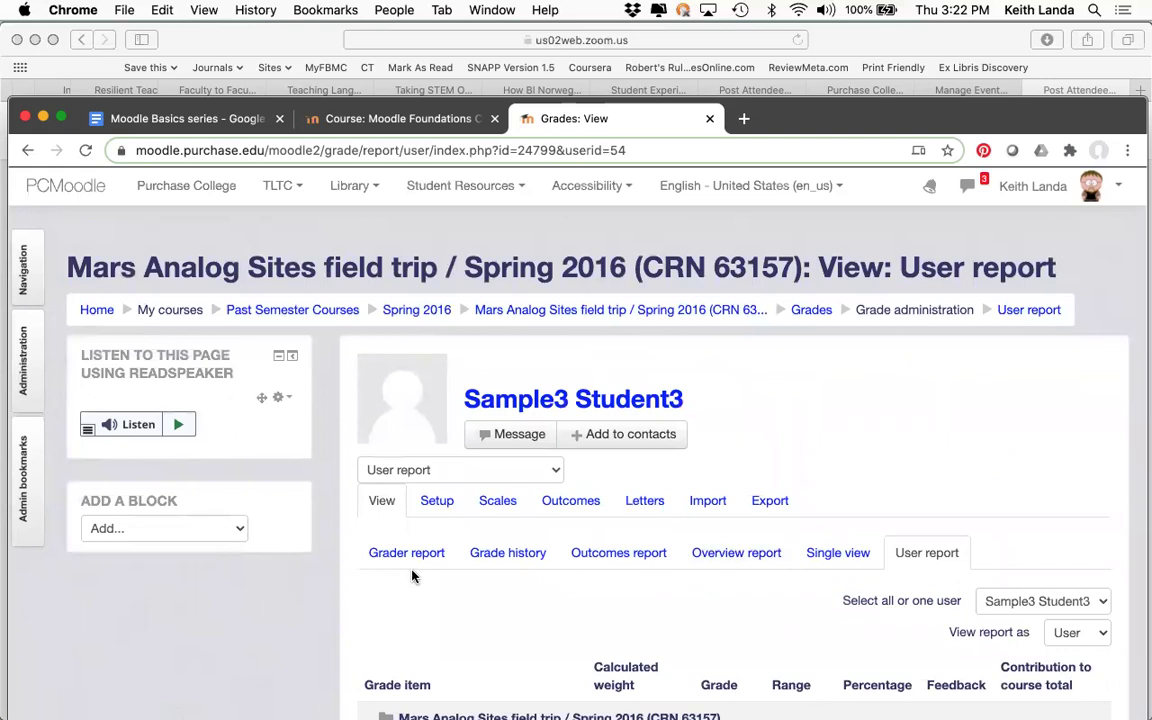
pyautogui.click(834, 563)
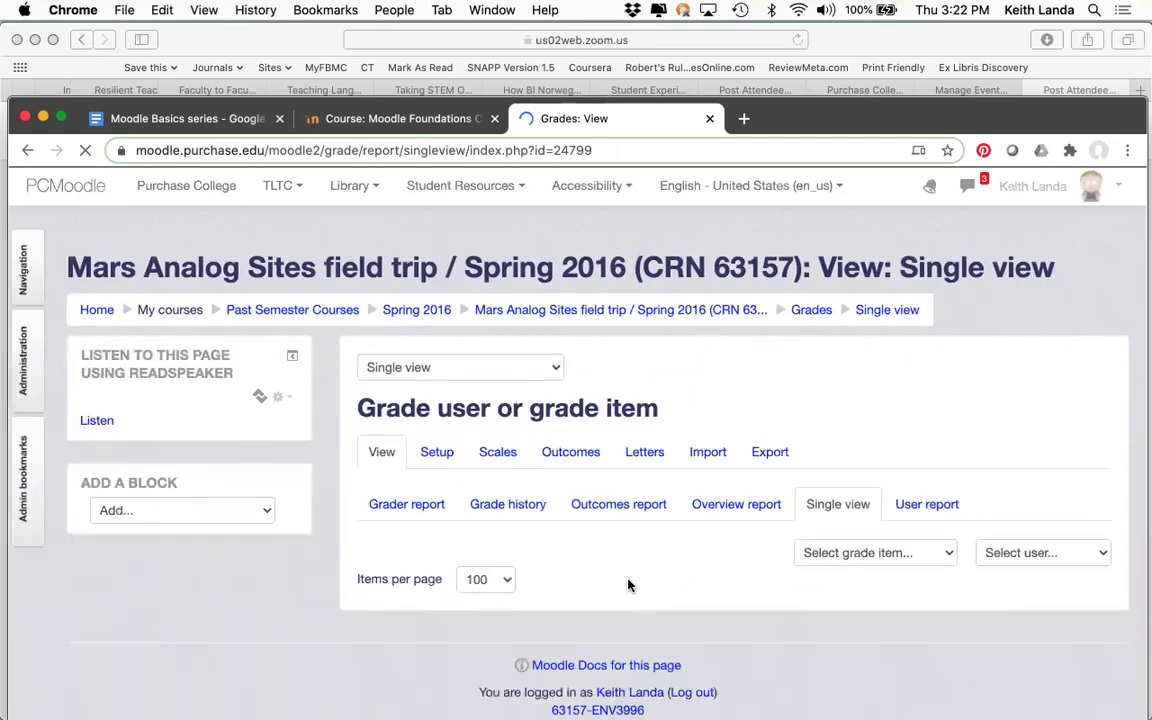
pyautogui.click(848, 553)
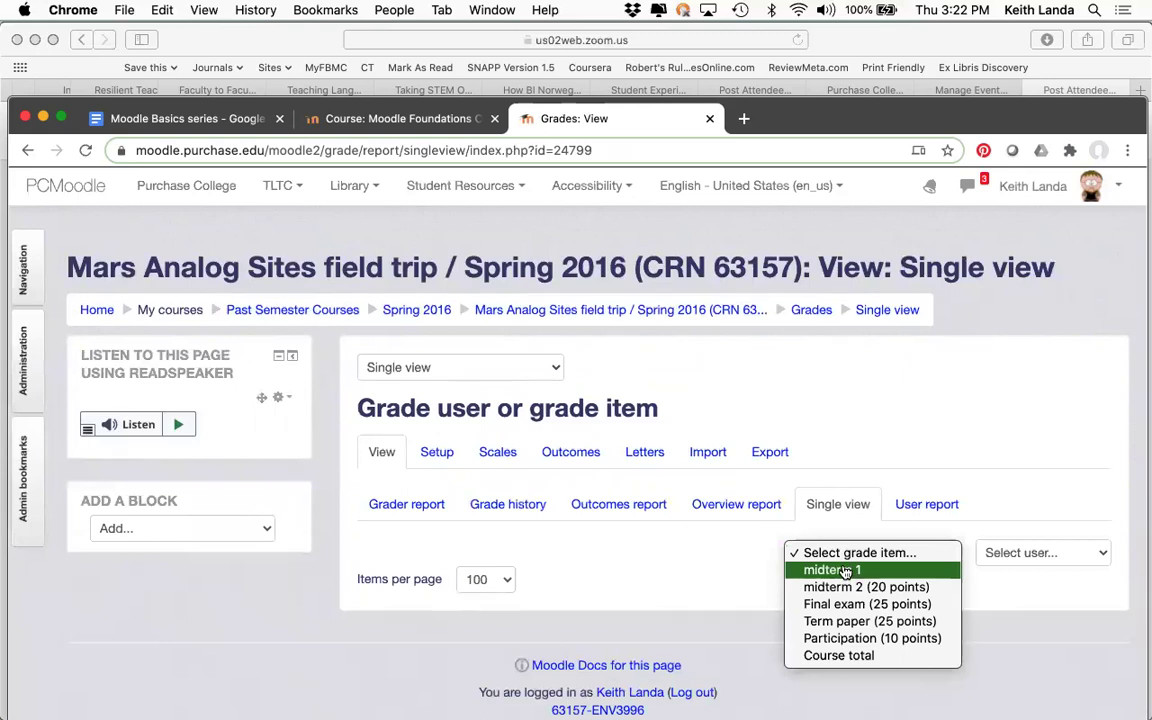
pyautogui.click(846, 570)
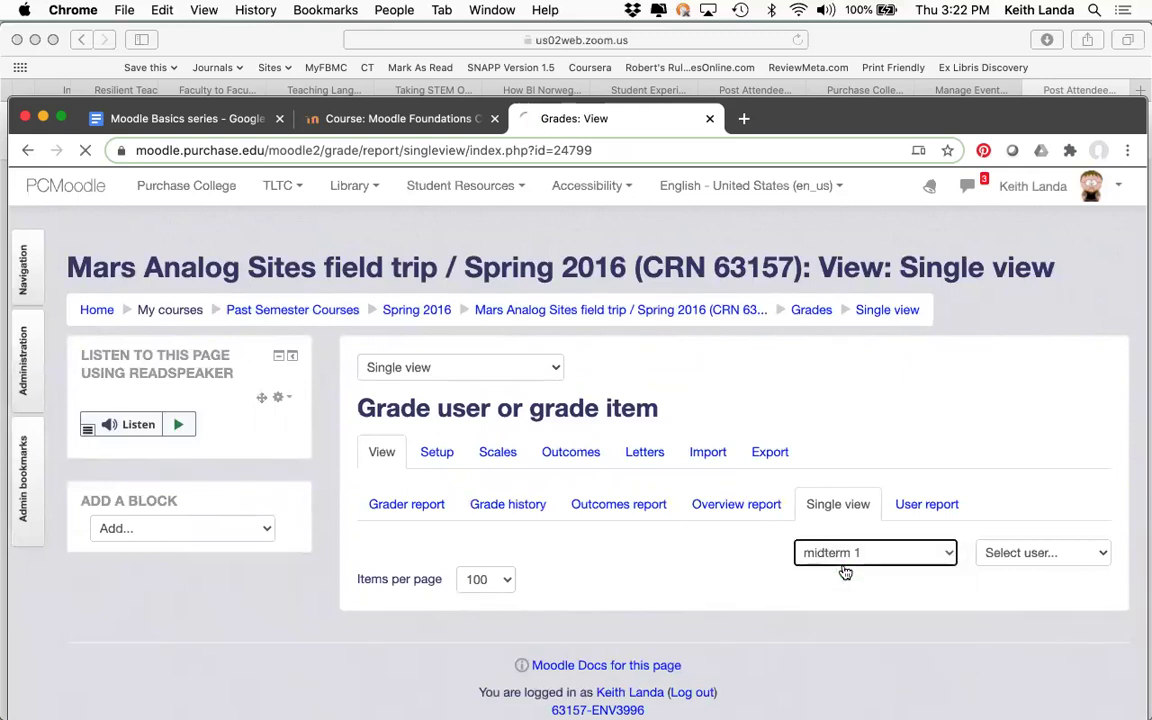
pyautogui.scroll(-5, 828, 598)
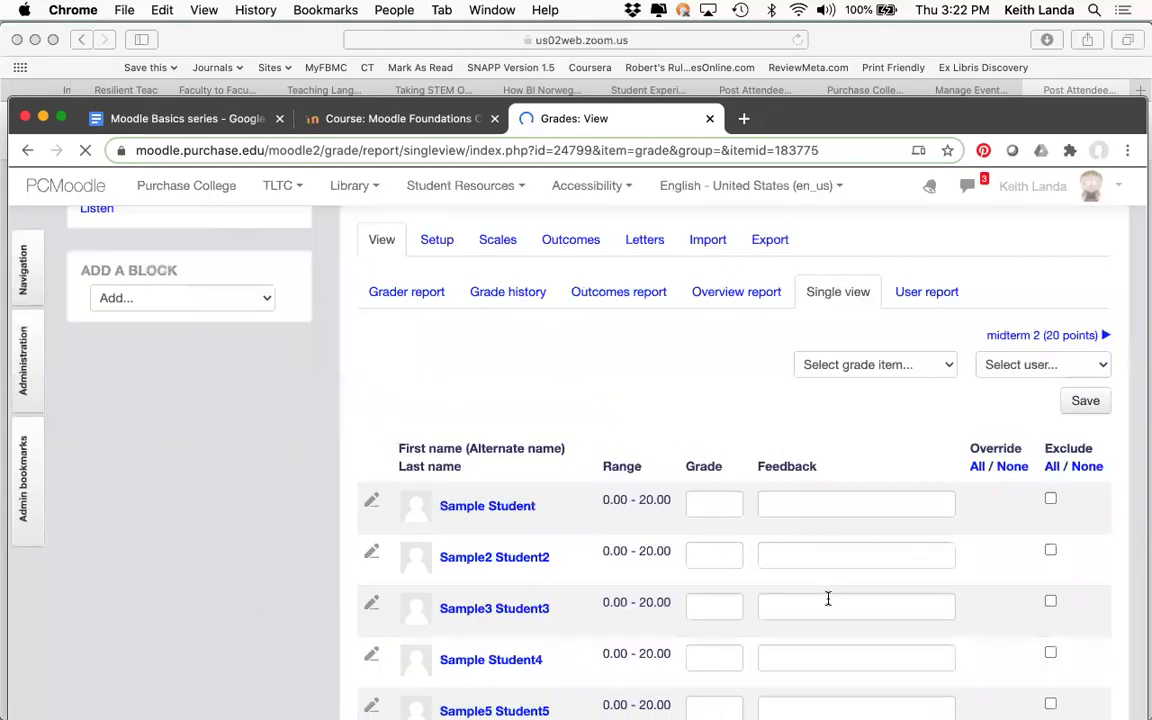
# - Enter midterm 1 grades of 18, 15, 19, 10 and 17 for the five sample students in listed order and save them
pyautogui.click(727, 345)
pyautogui.write('18')
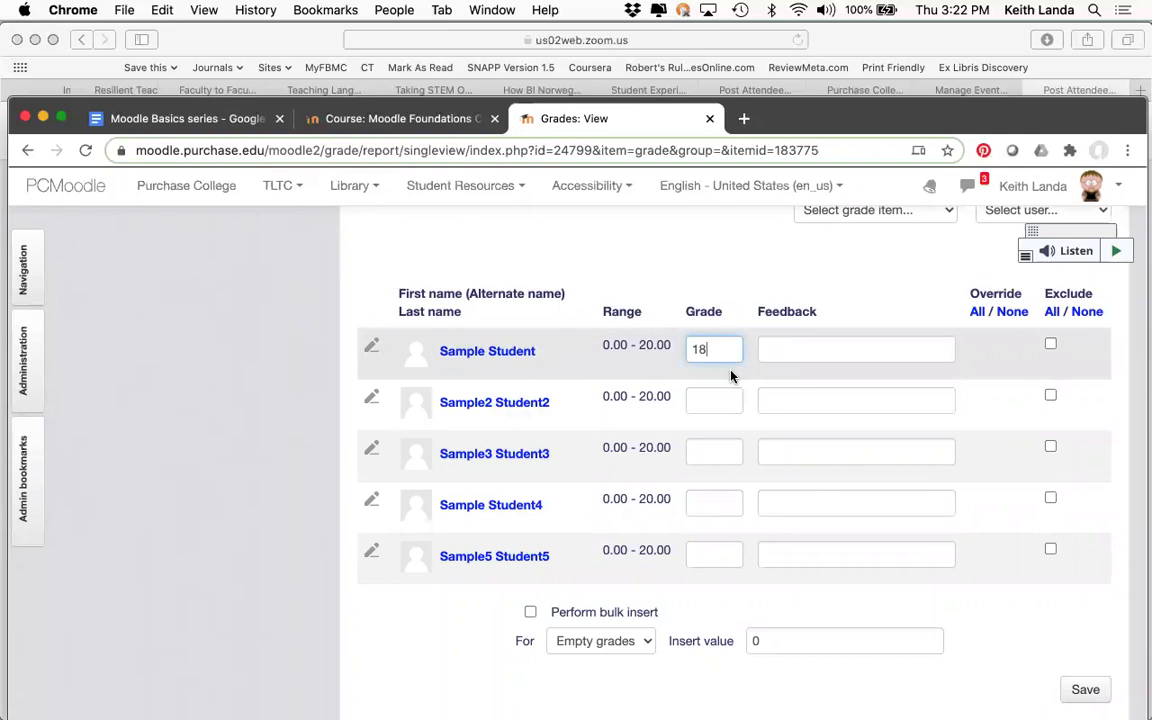
pyautogui.click(725, 396)
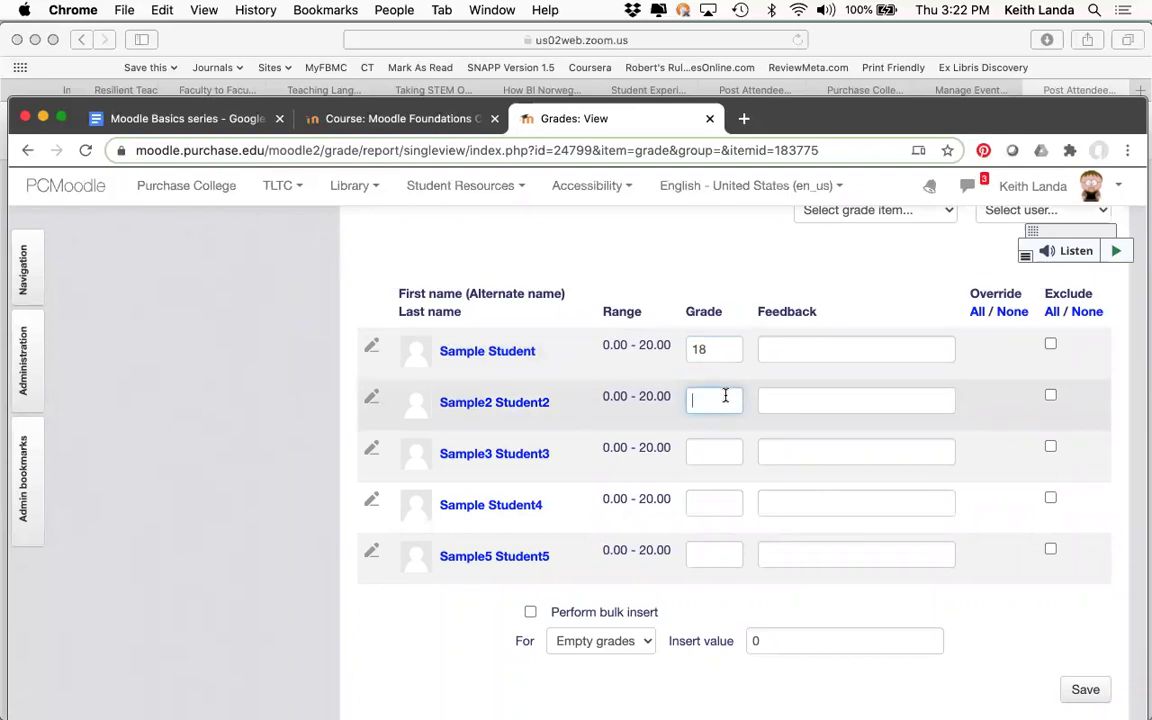
pyautogui.write('15')
pyautogui.click(720, 450)
pyautogui.write('19')
pyautogui.click(728, 504)
pyautogui.write('1')
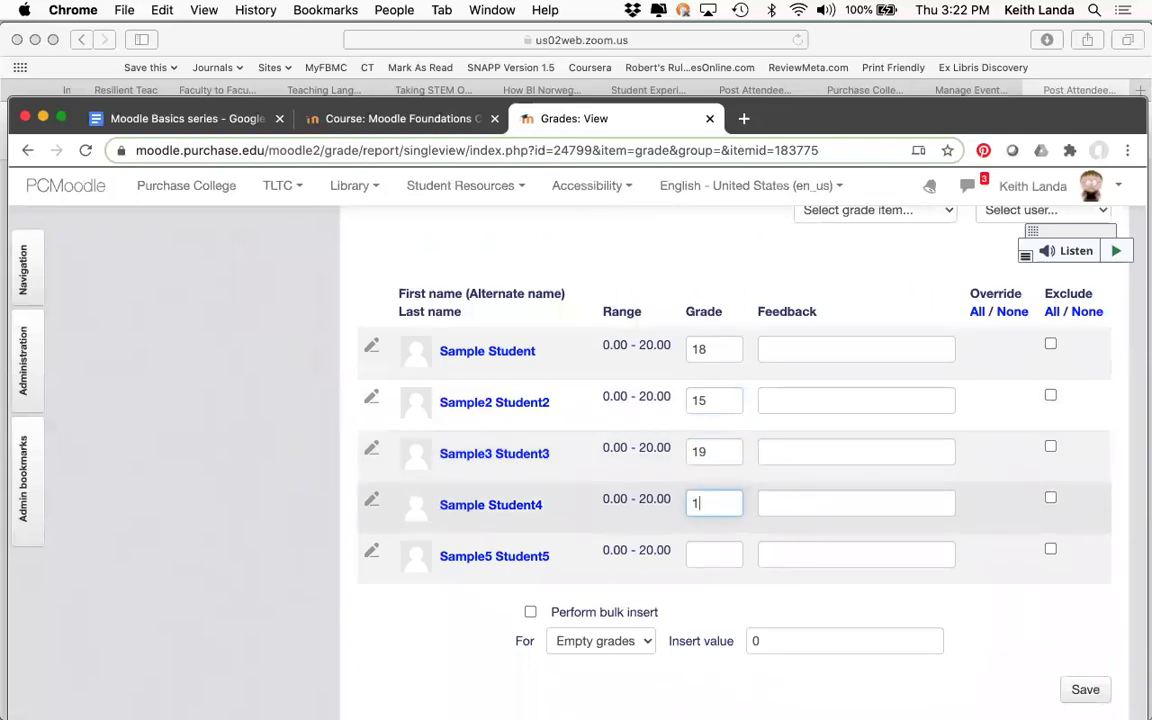
pyautogui.write('0')
pyautogui.click(721, 560)
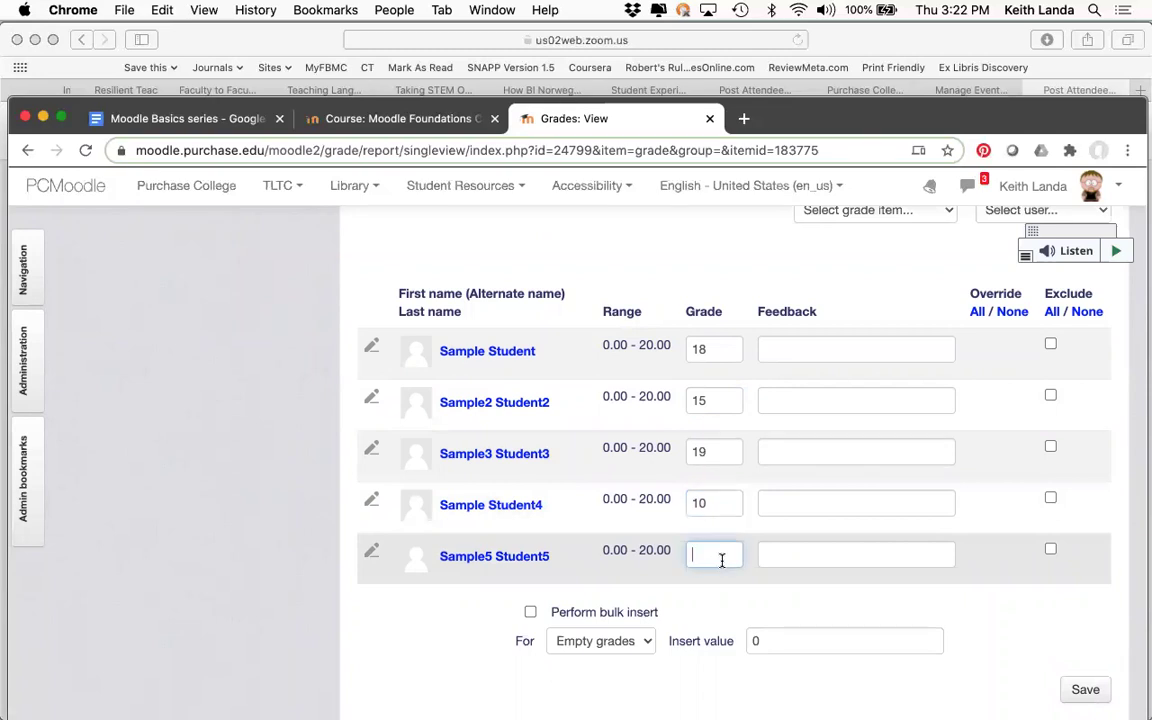
pyautogui.write('17')
pyautogui.scroll(-2, 698, 615)
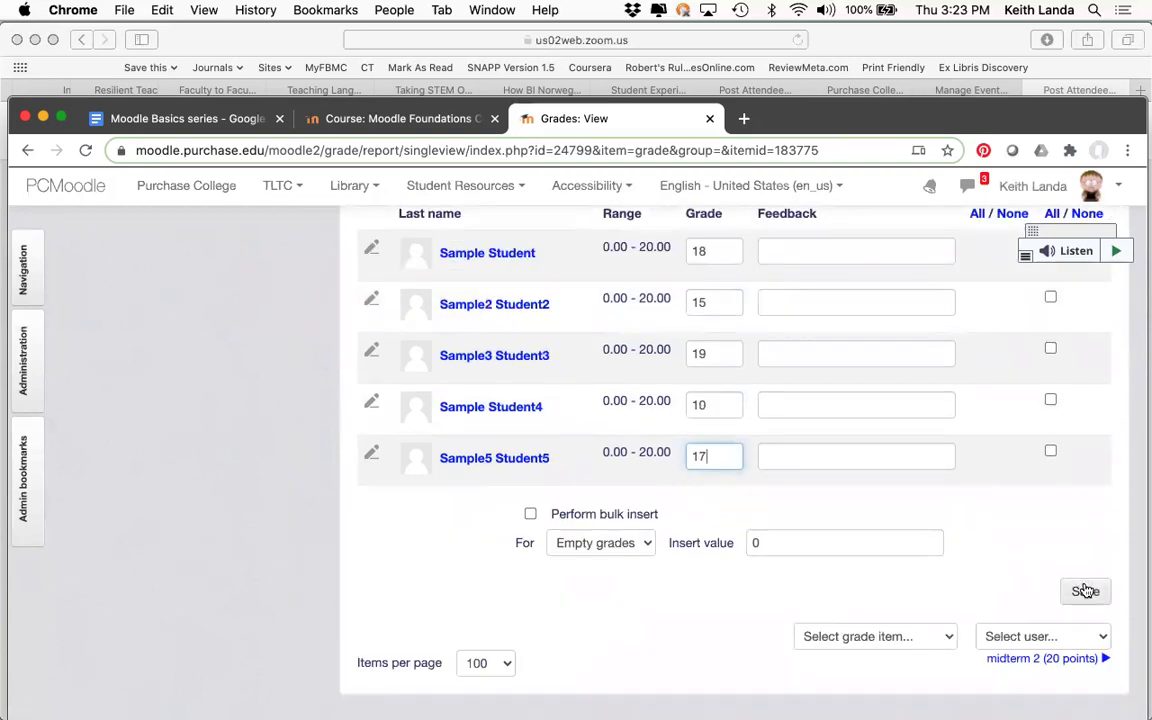
pyautogui.scroll(2, 874, 465)
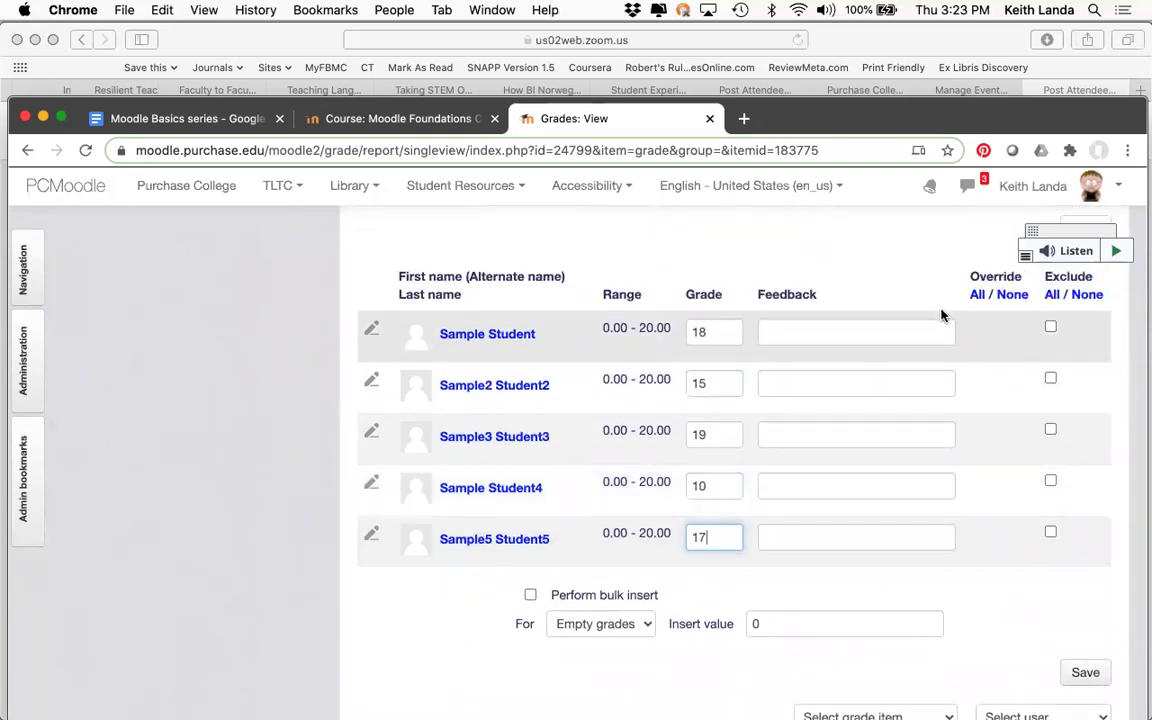
pyautogui.click(1087, 674)
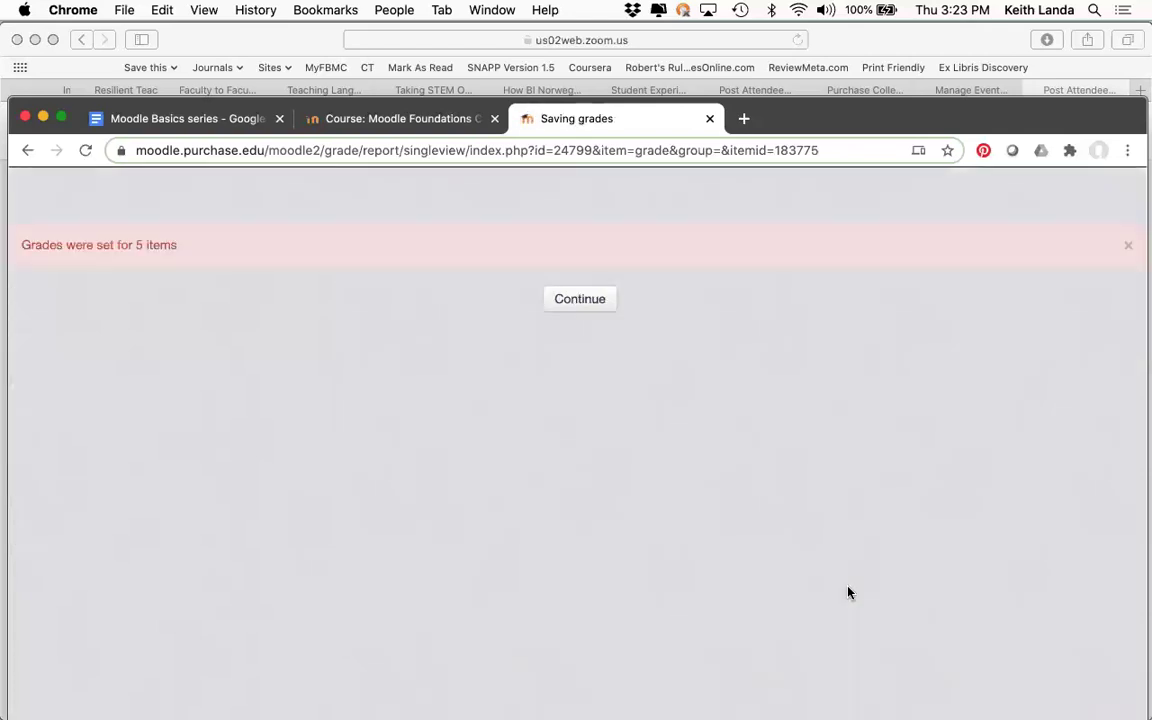
pyautogui.click(572, 305)
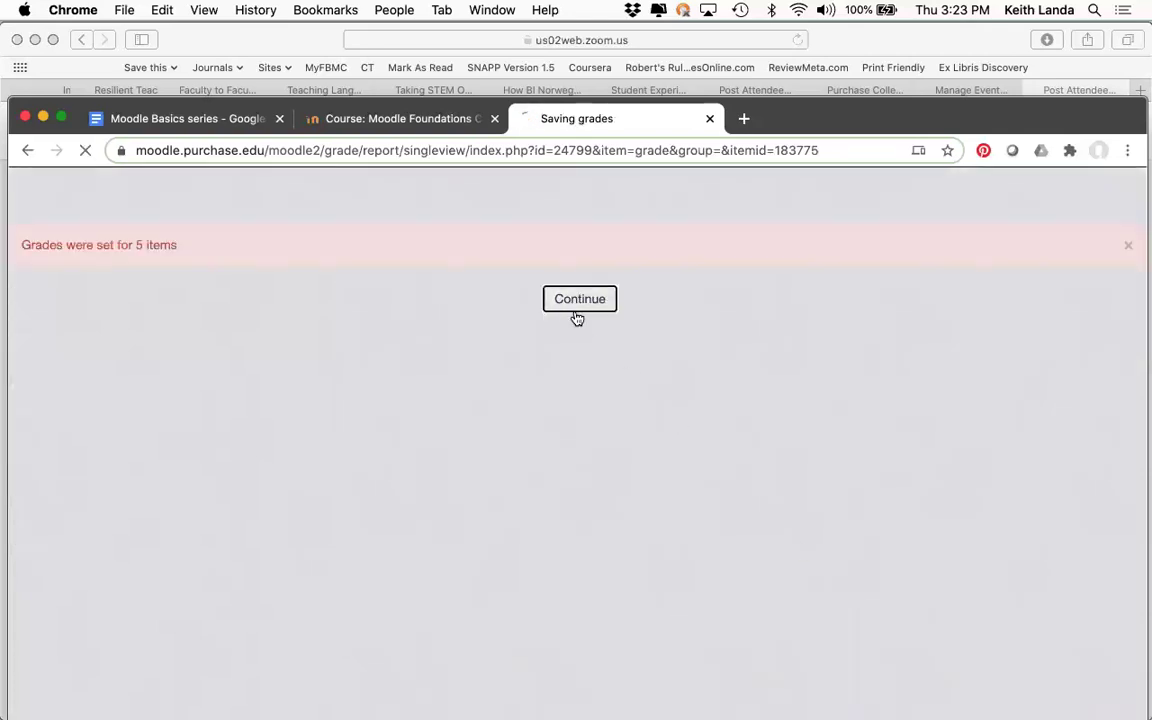
# - Show the grader report and check the midterm 1 grades and their overall average
pyautogui.scroll(-2, 419, 404)
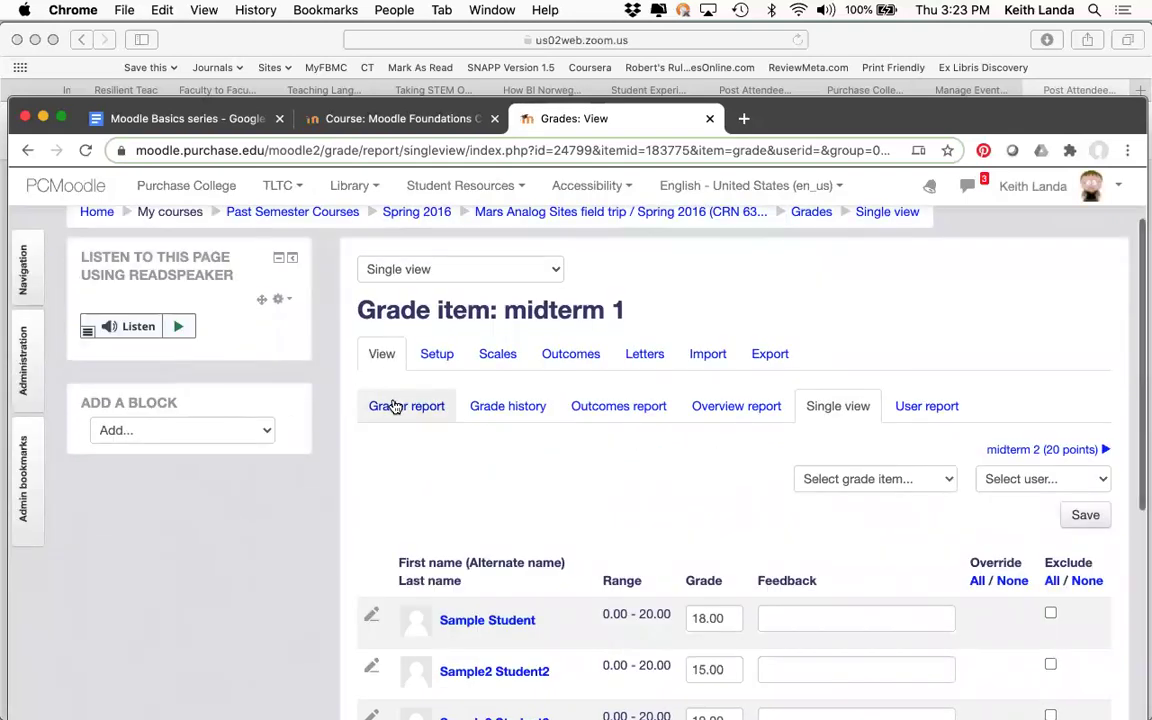
pyautogui.scroll(-5, 584, 526)
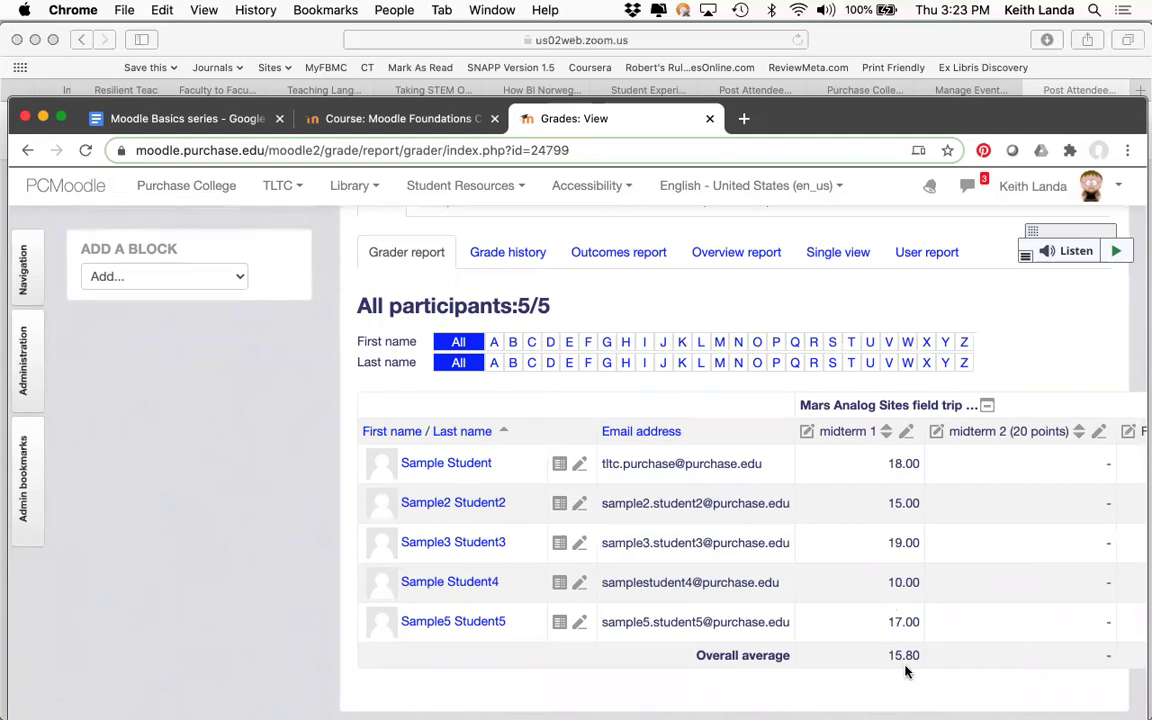
pyautogui.scroll(2, 789, 496)
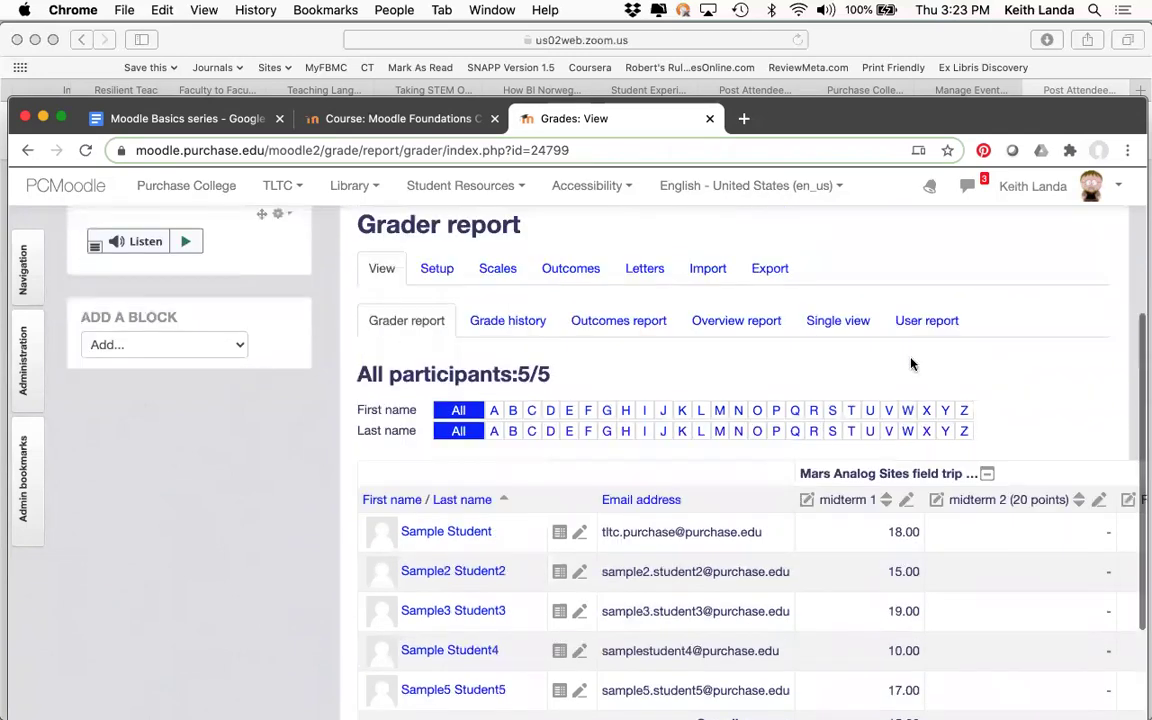
# - Display the third sample student's user report and examine the midterm 1 grade, calculated weights and course total
pyautogui.click(930, 322)
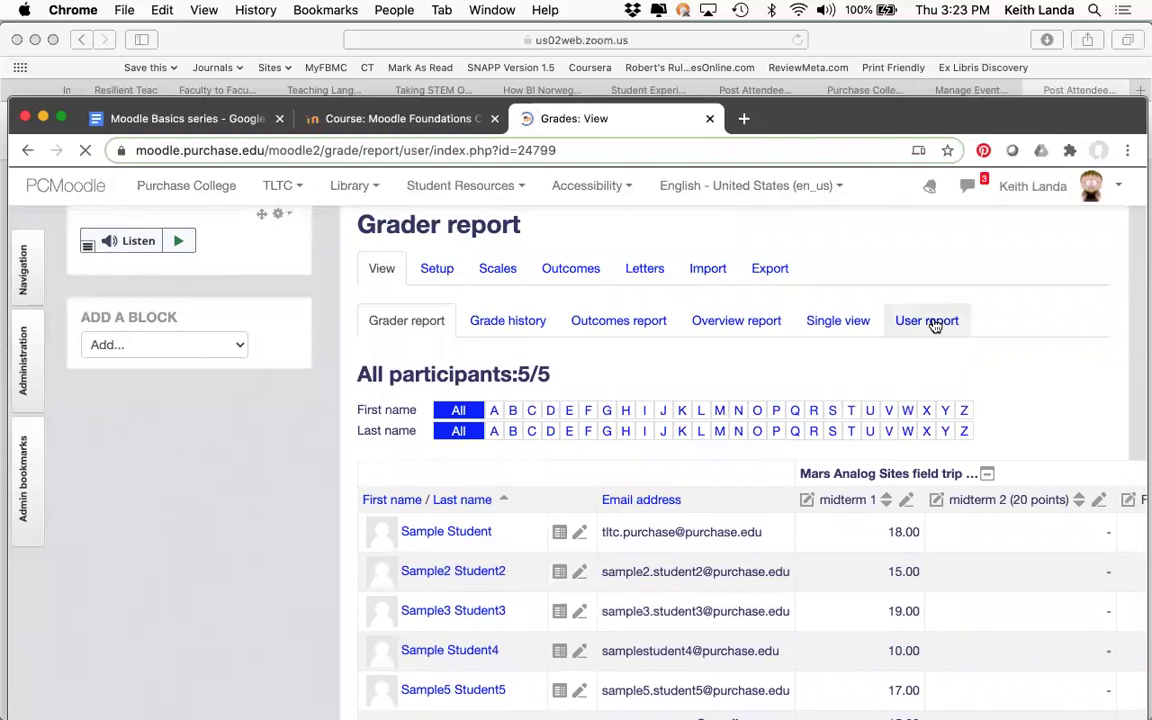
pyautogui.scroll(-5, 887, 537)
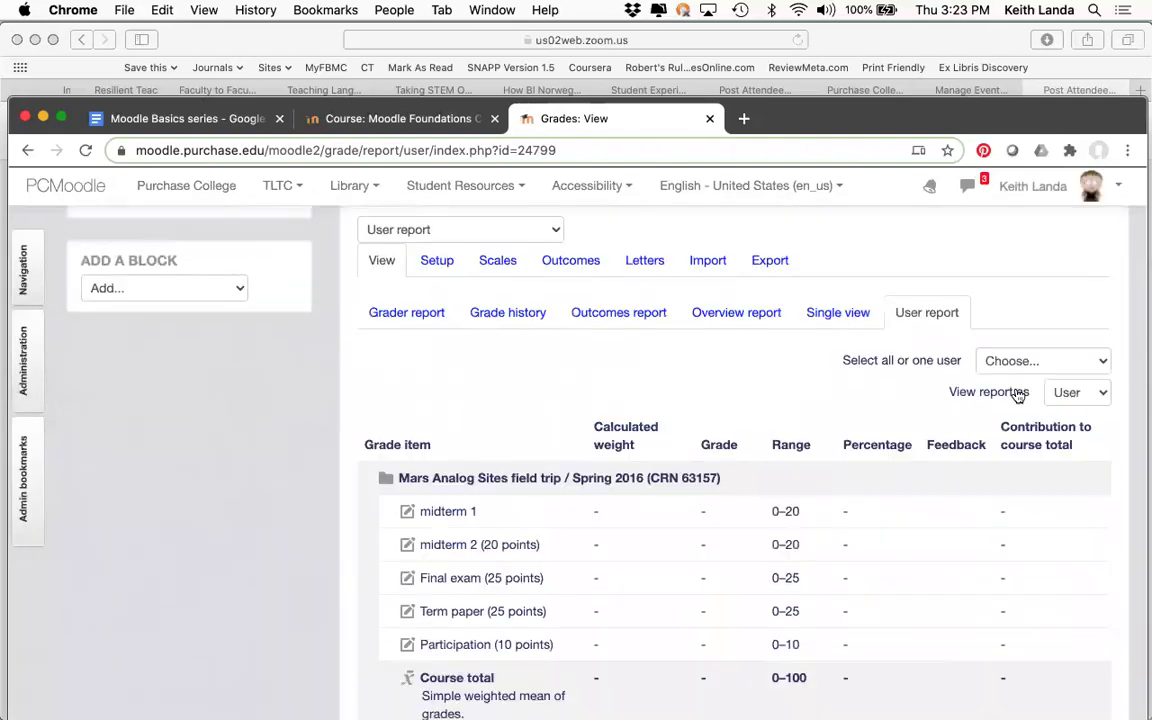
pyautogui.click(1028, 361)
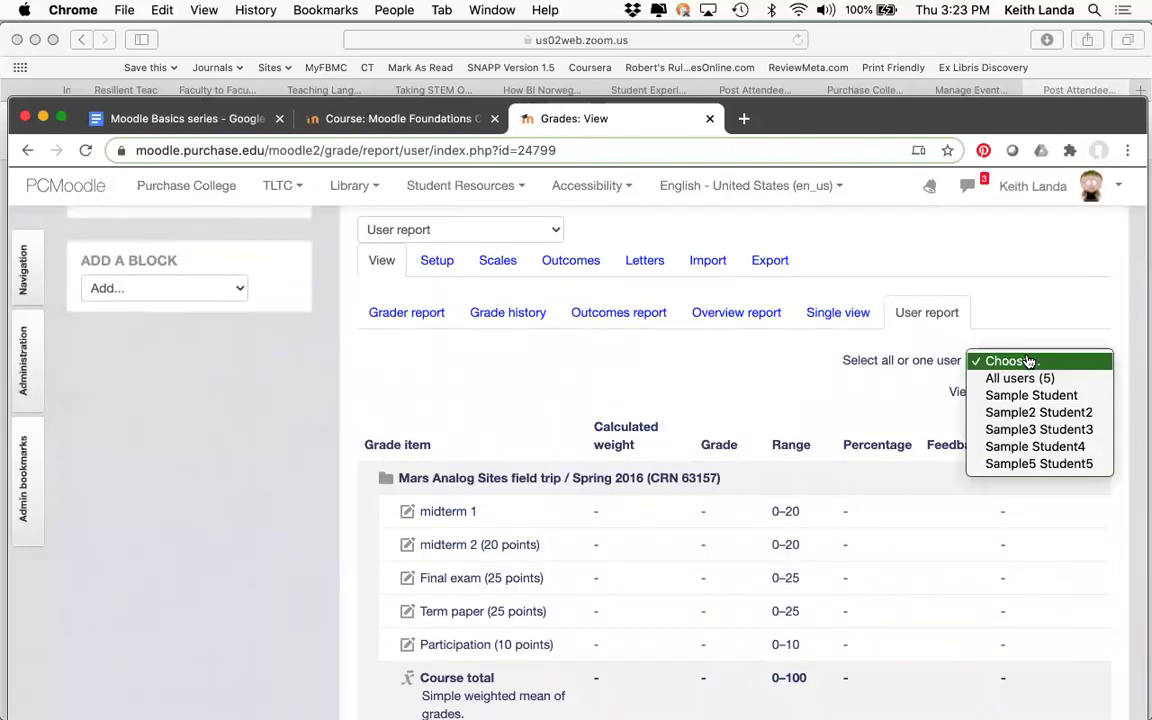
pyautogui.click(1026, 432)
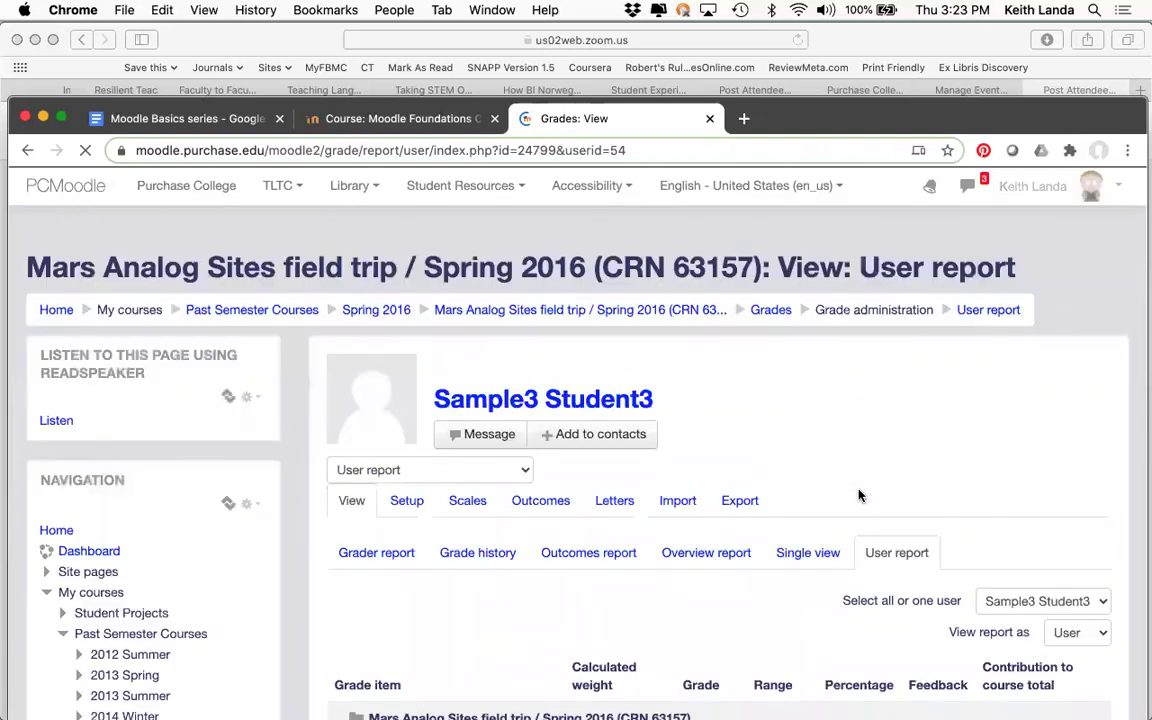
pyautogui.scroll(-7, 758, 676)
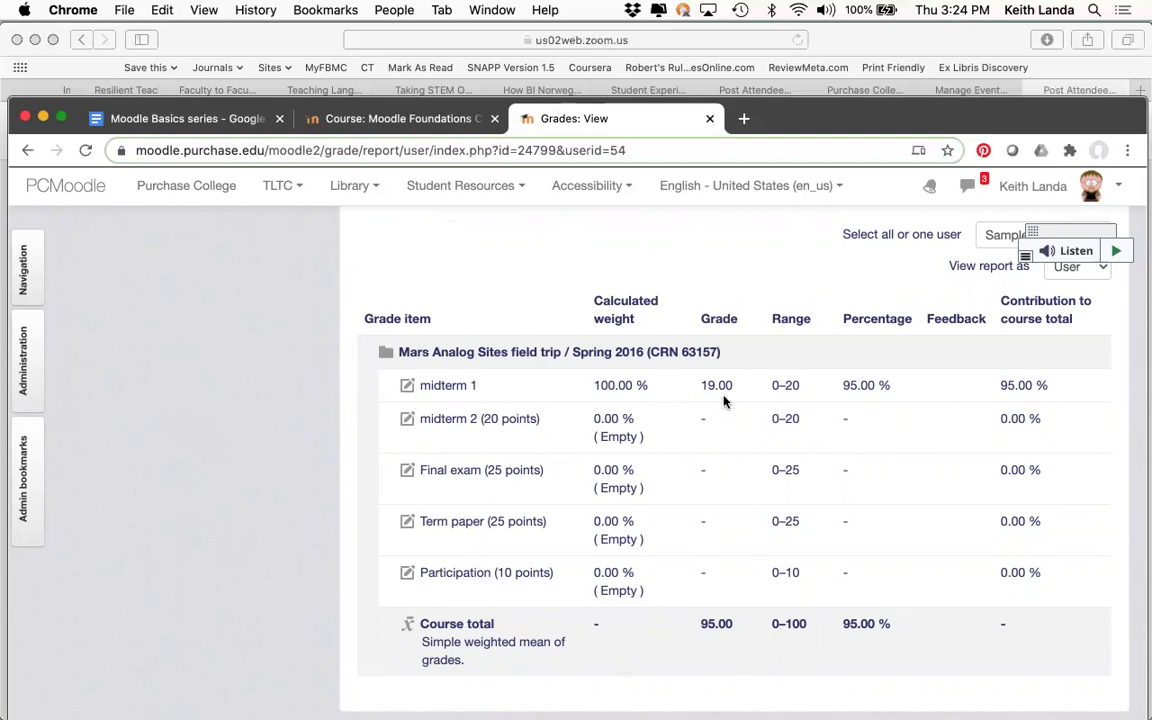
# - Open the settings of the course's top-level grade category from the gradebook setup
pyautogui.scroll(3, 727, 560)
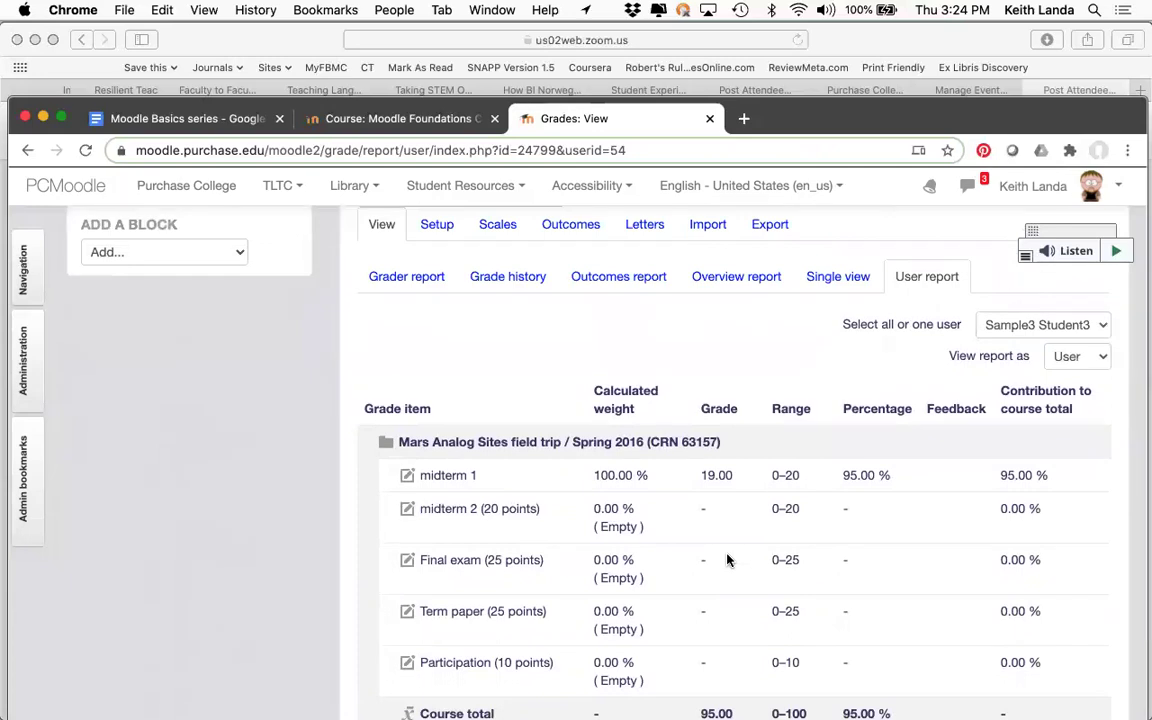
pyautogui.scroll(2, 727, 560)
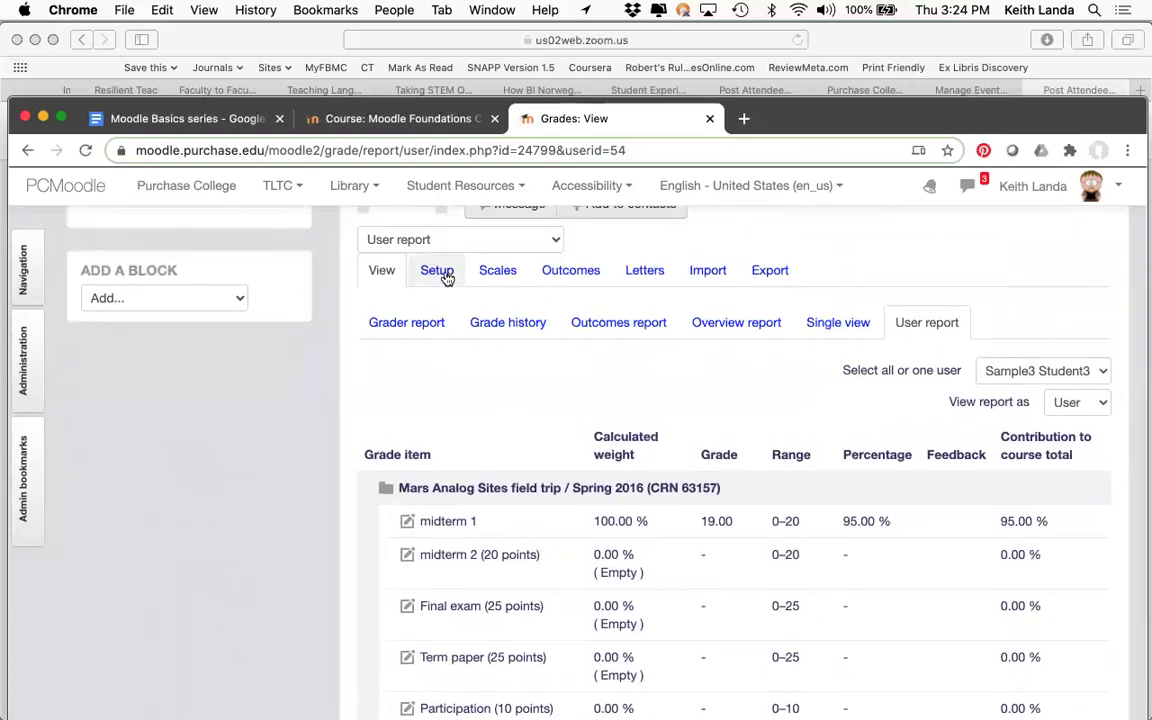
pyautogui.click(437, 271)
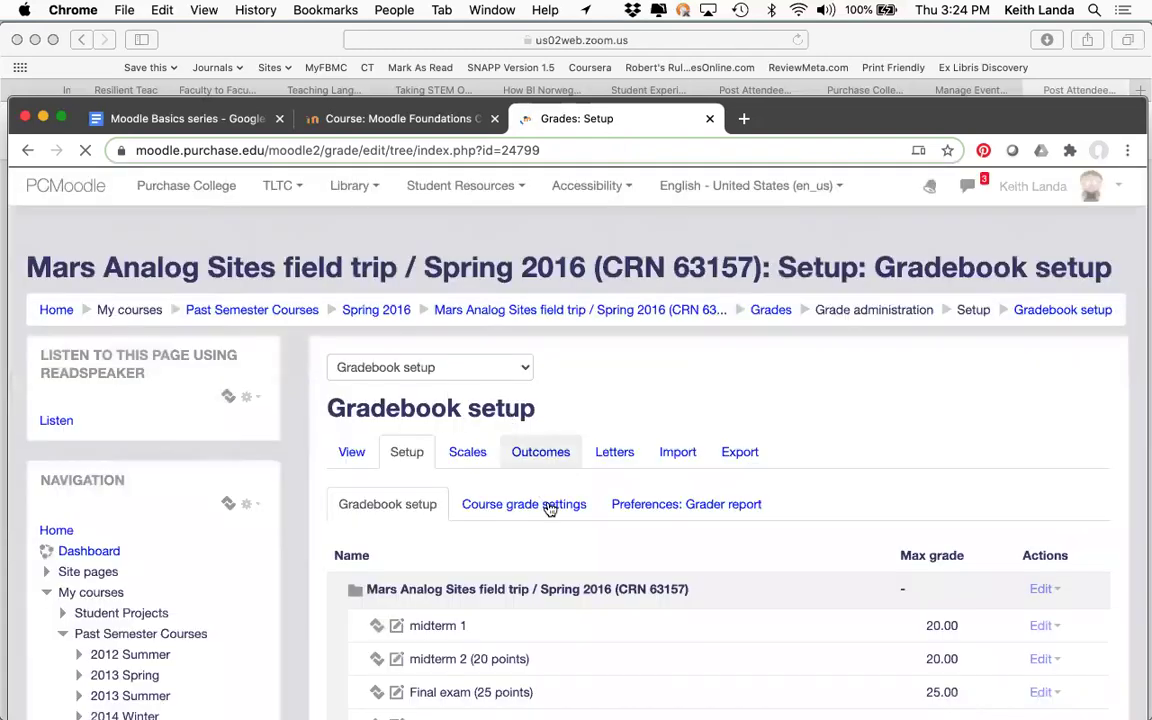
pyautogui.scroll(-2, 662, 605)
pyautogui.scroll(-3, 662, 605)
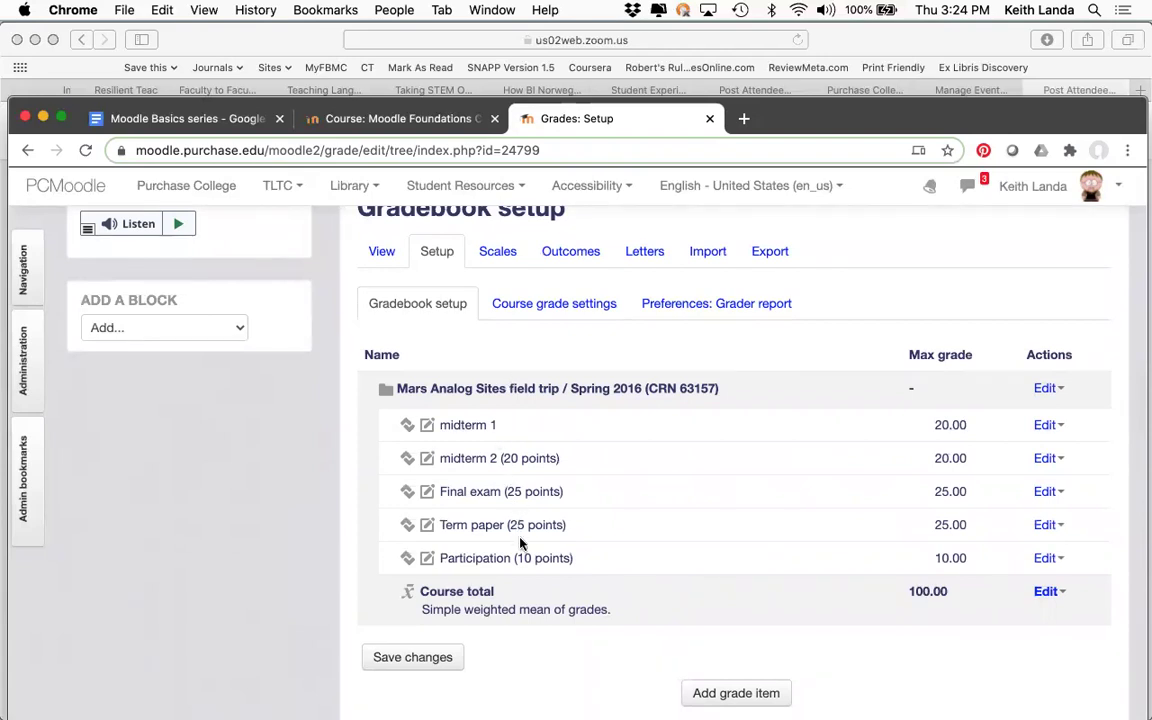
pyautogui.click(1062, 390)
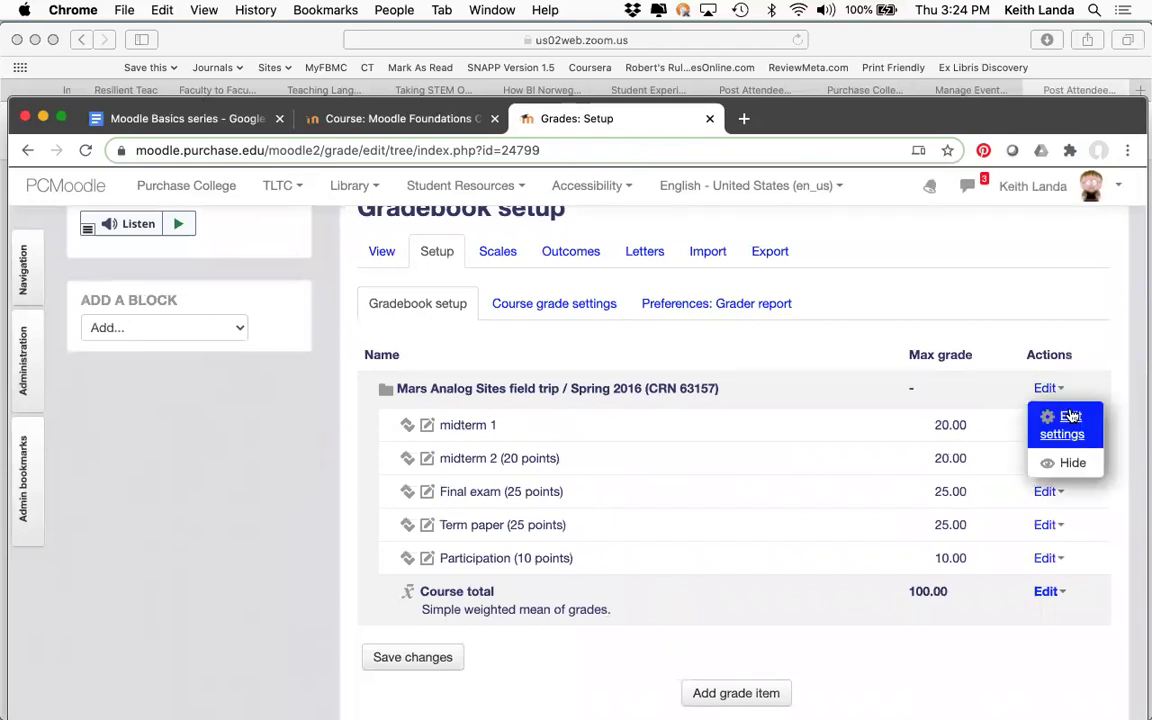
pyautogui.click(1066, 418)
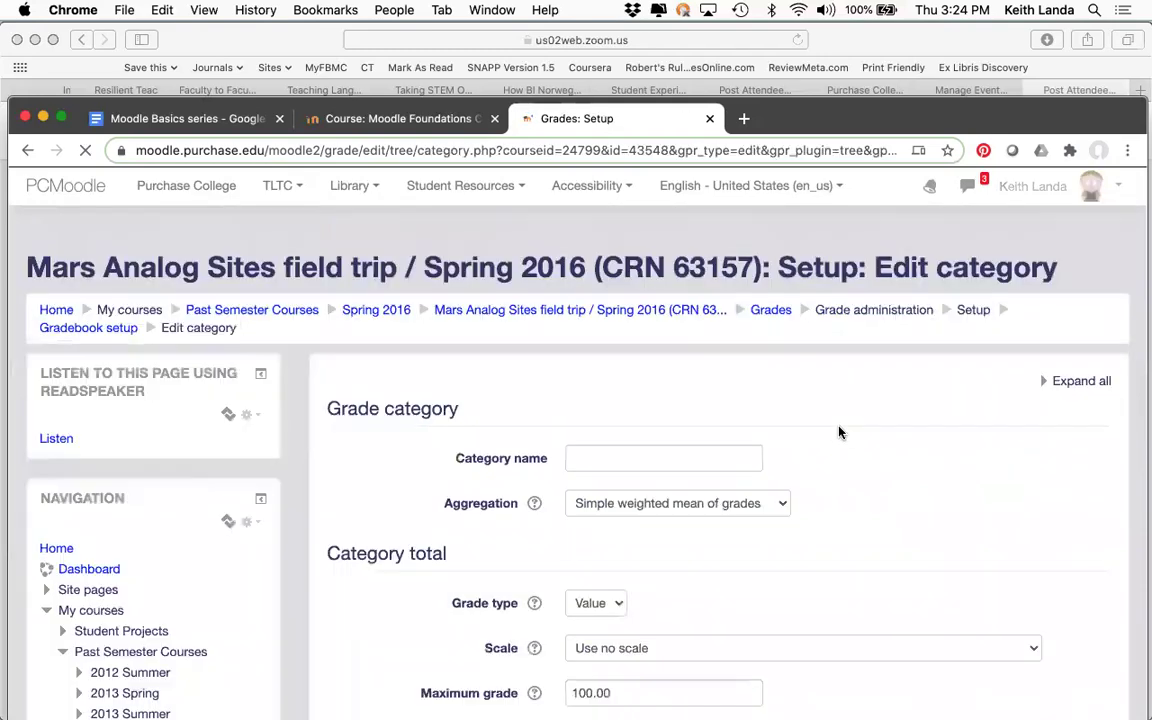
# - Reveal the grade category's additional options, review the exclude empty grades and drop the lowest settings, and leave without saving
pyautogui.click(1045, 364)
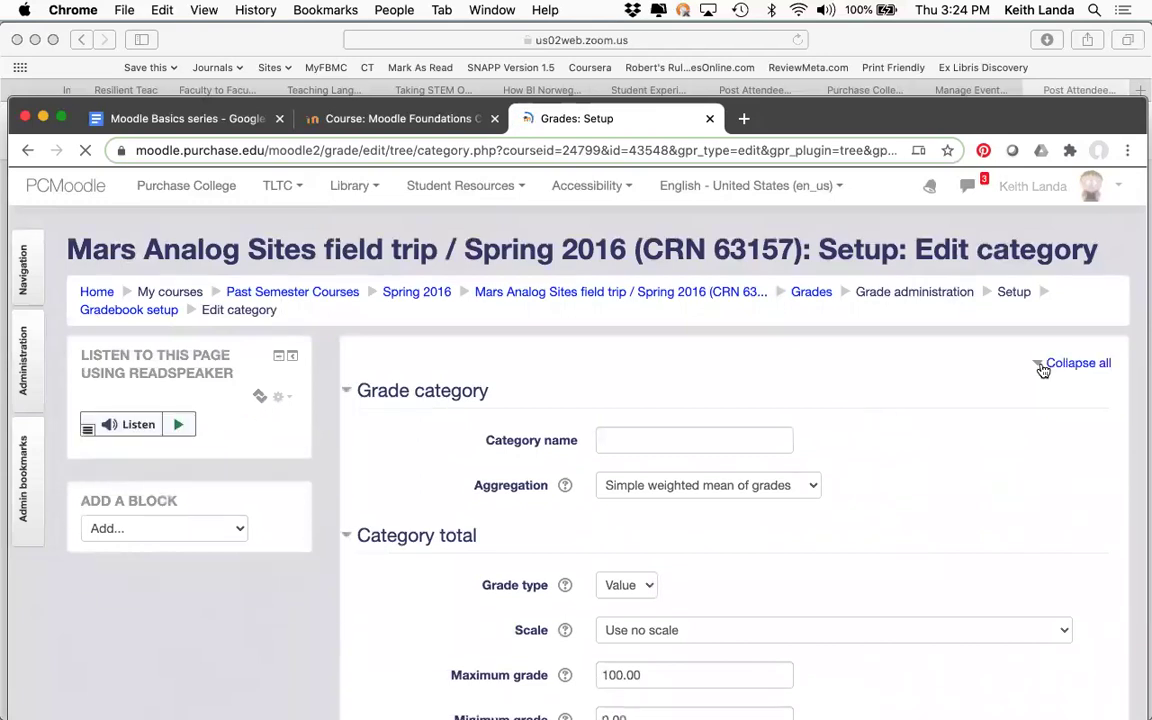
pyautogui.scroll(-3, 944, 496)
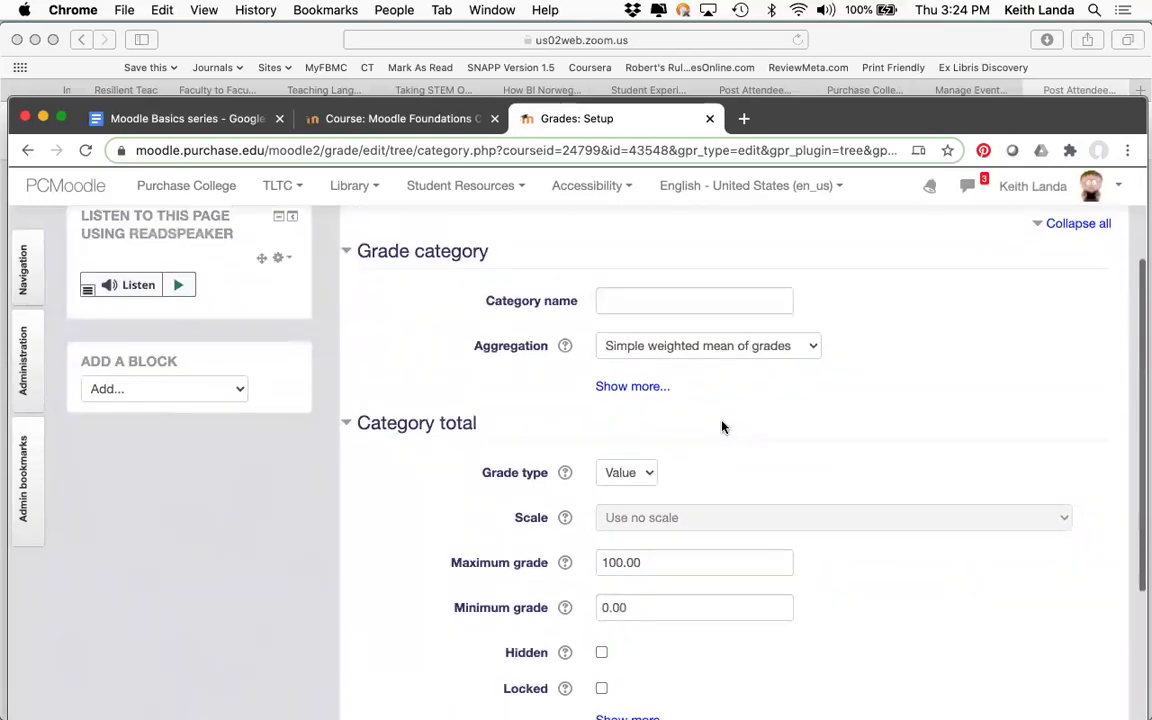
pyautogui.click(628, 388)
pyautogui.scroll(-1, 866, 395)
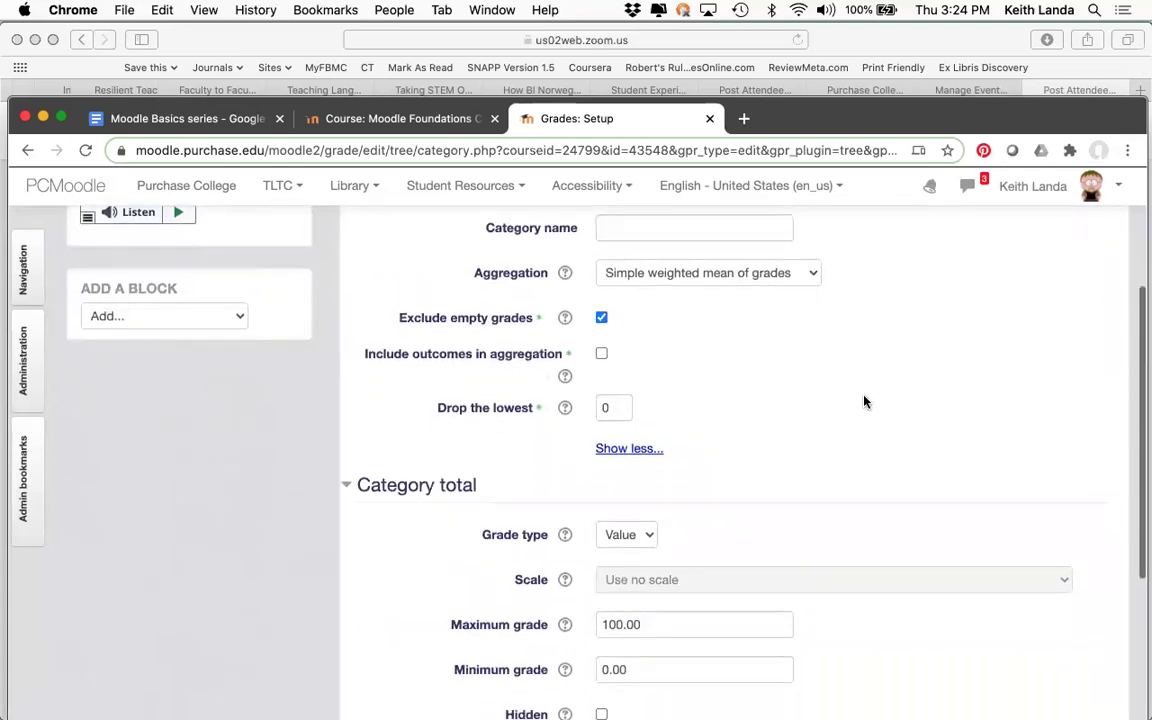
pyautogui.scroll(1, 866, 400)
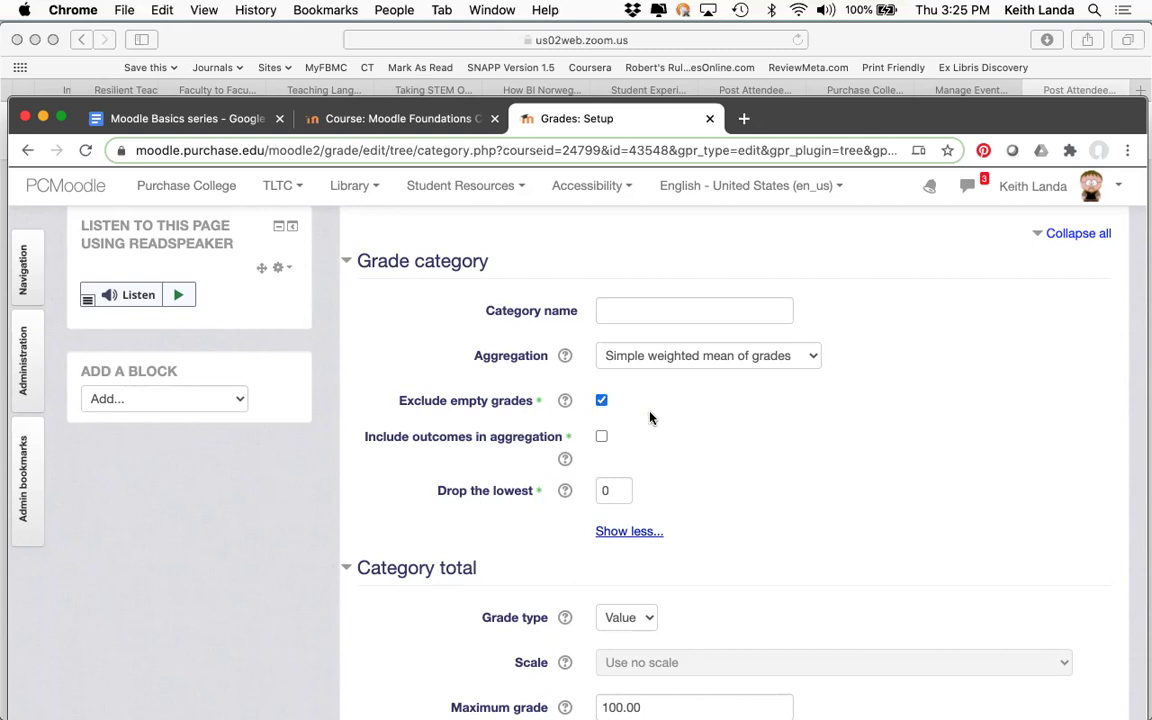
pyautogui.scroll(-5, 650, 418)
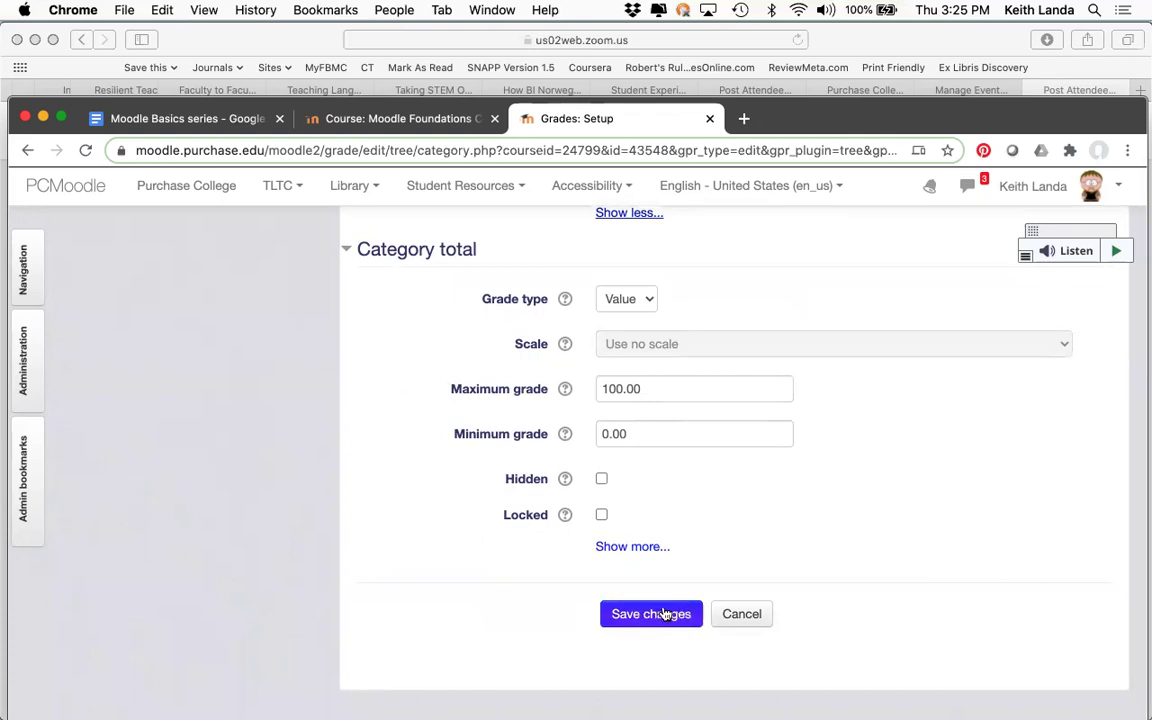
pyautogui.click(743, 615)
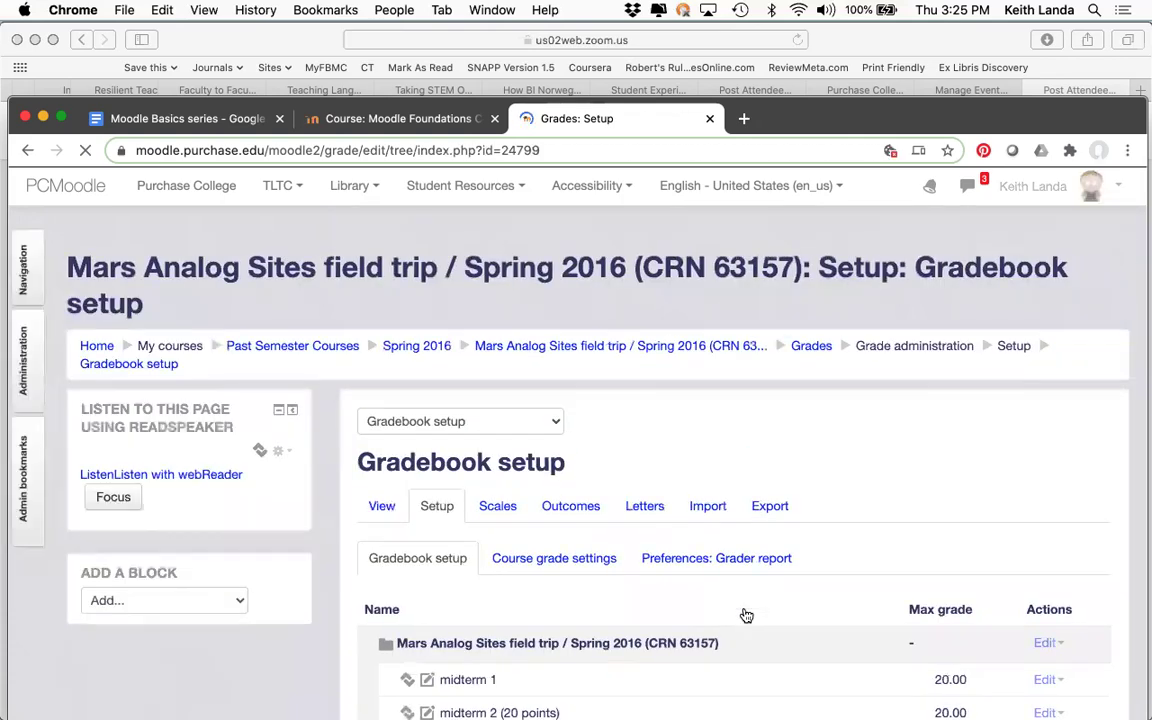
# - Set the maximum grade of the top-level course category to 500, save it and check the course total
pyautogui.scroll(-4, 745, 615)
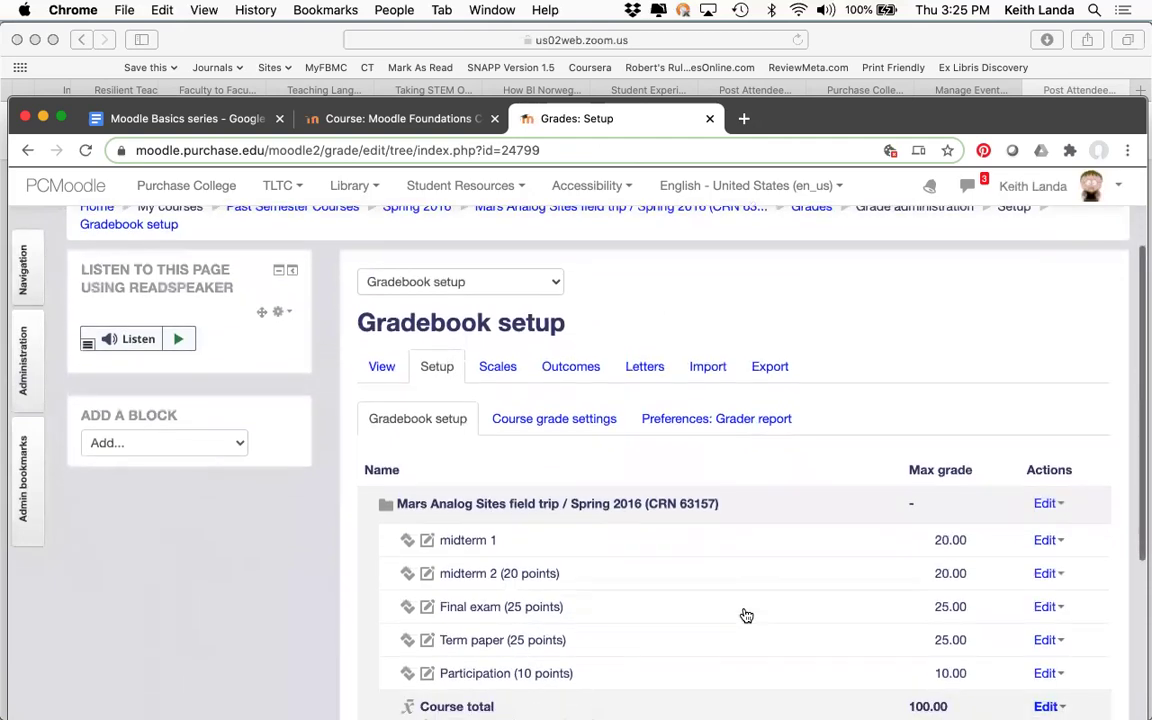
pyautogui.scroll(-1, 745, 615)
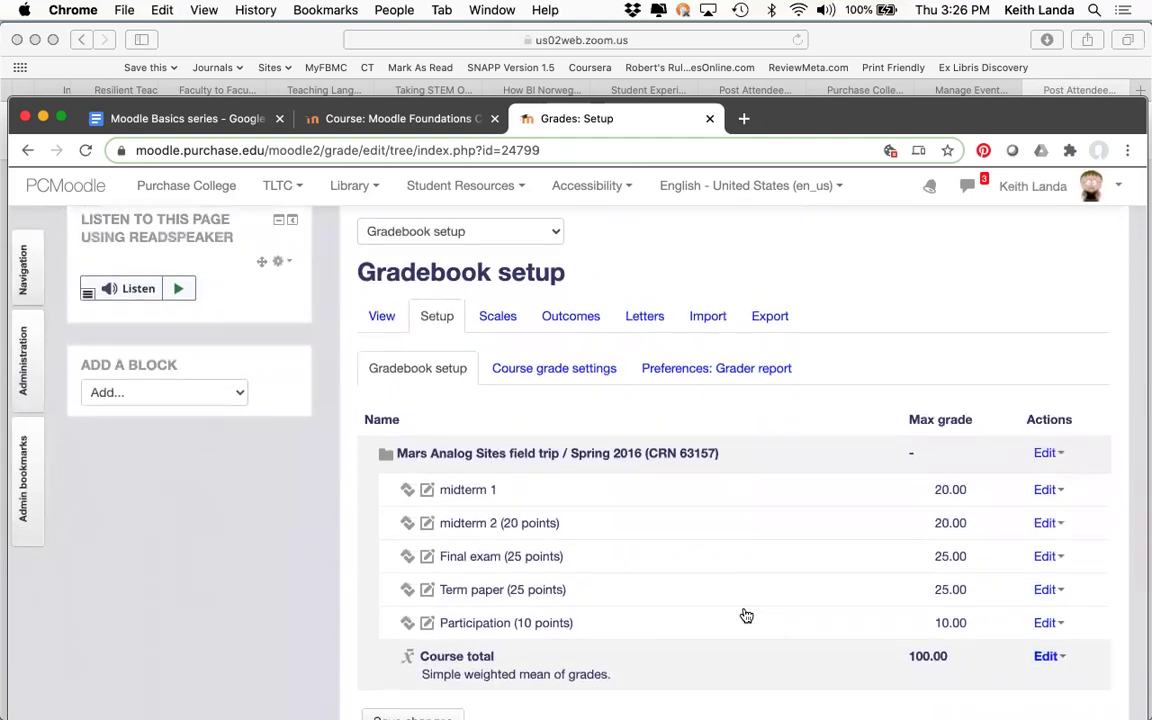
pyautogui.scroll(-1, 745, 615)
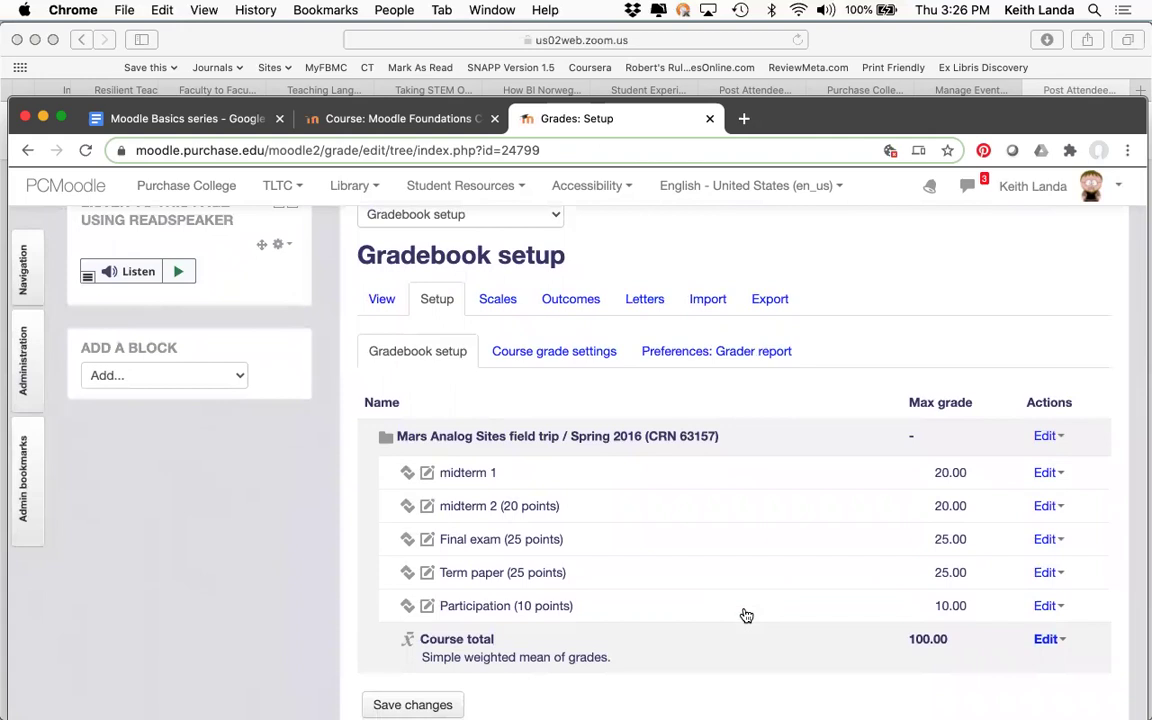
pyautogui.scroll(-1, 744, 613)
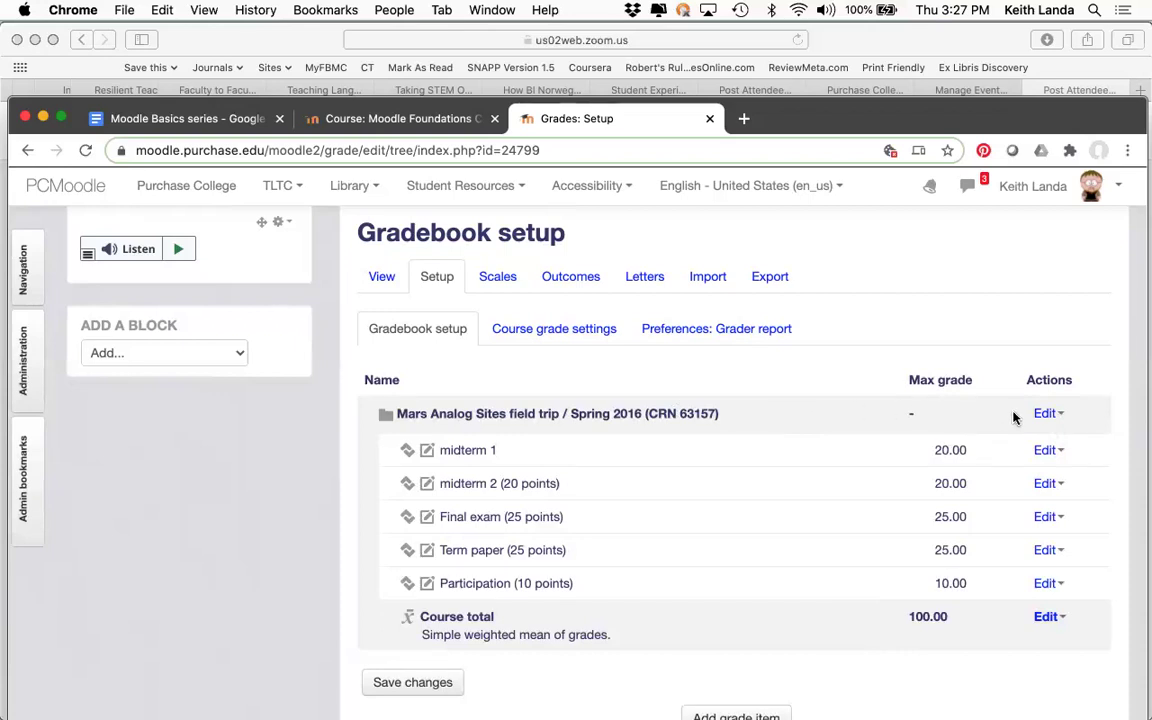
pyautogui.click(1049, 414)
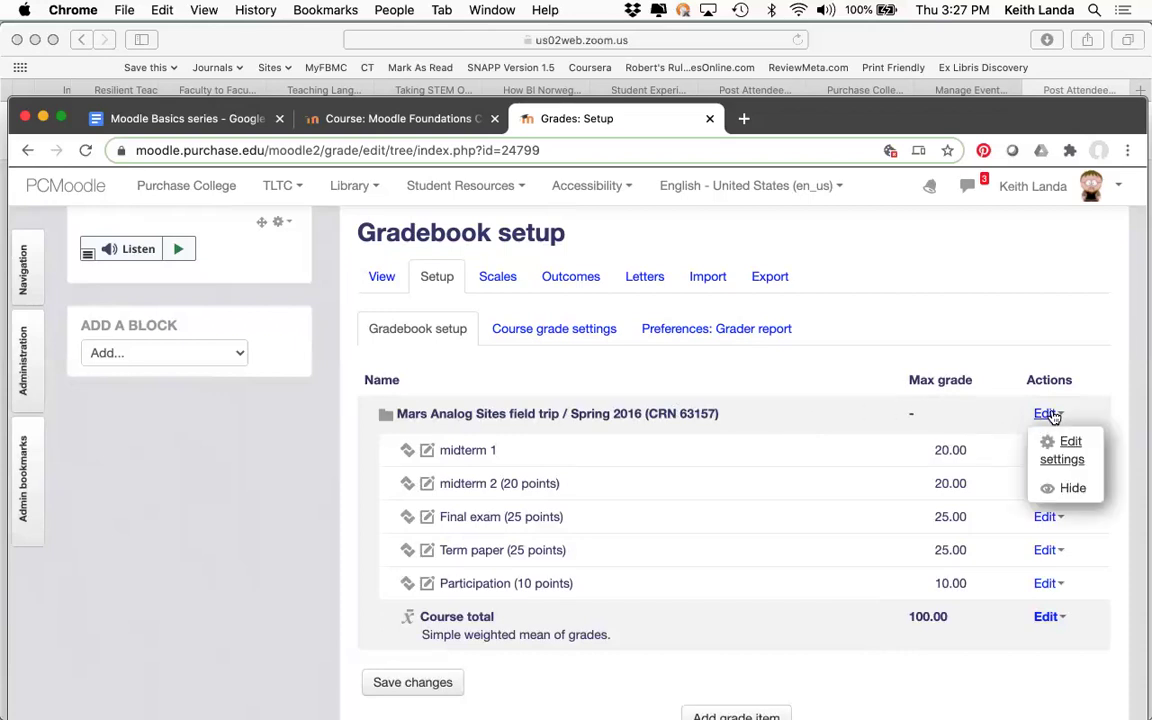
pyautogui.click(1066, 450)
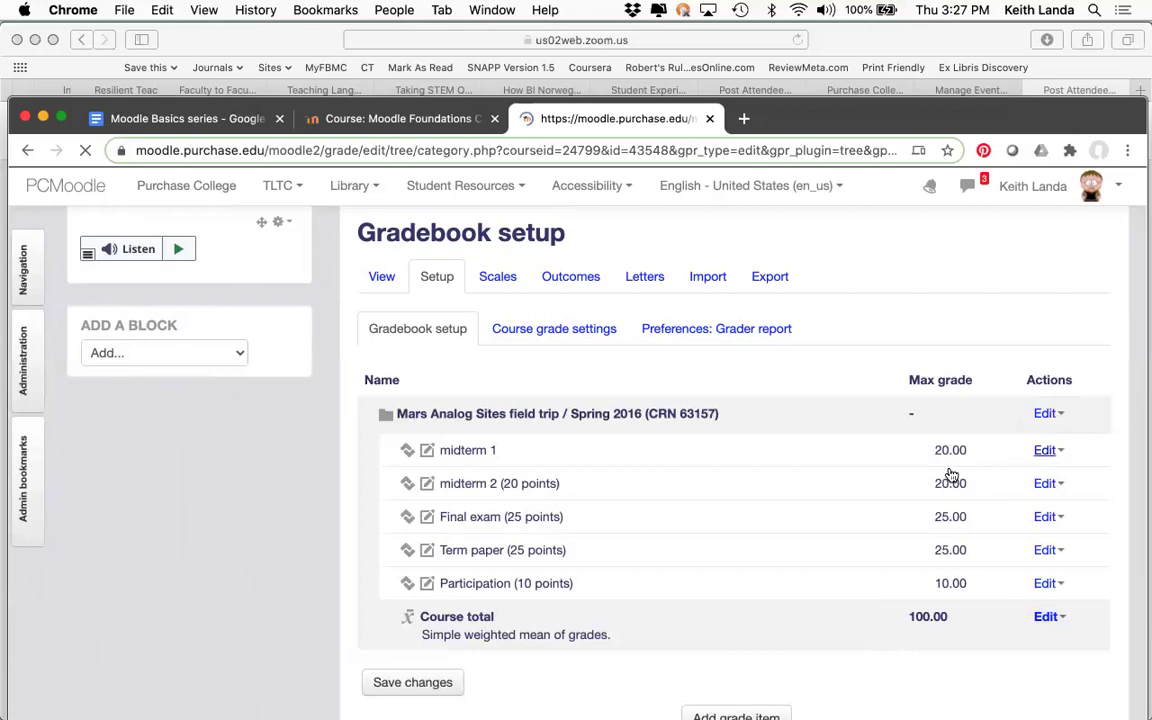
pyautogui.scroll(-5, 818, 505)
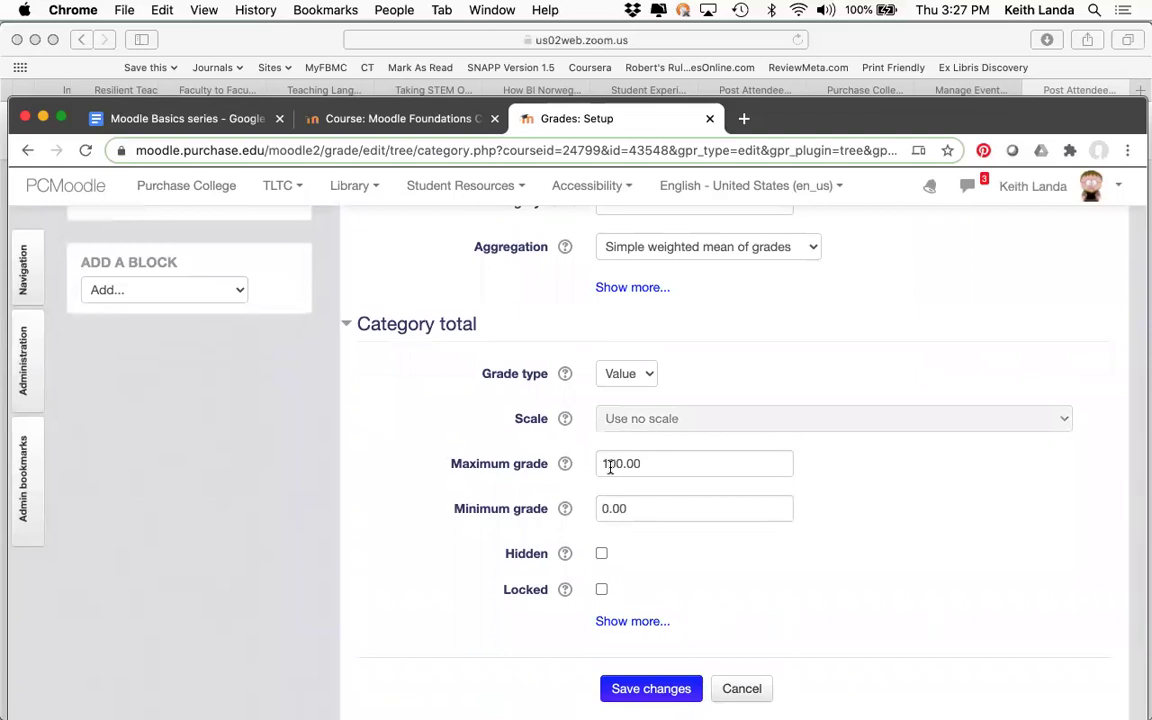
pyautogui.click(608, 466)
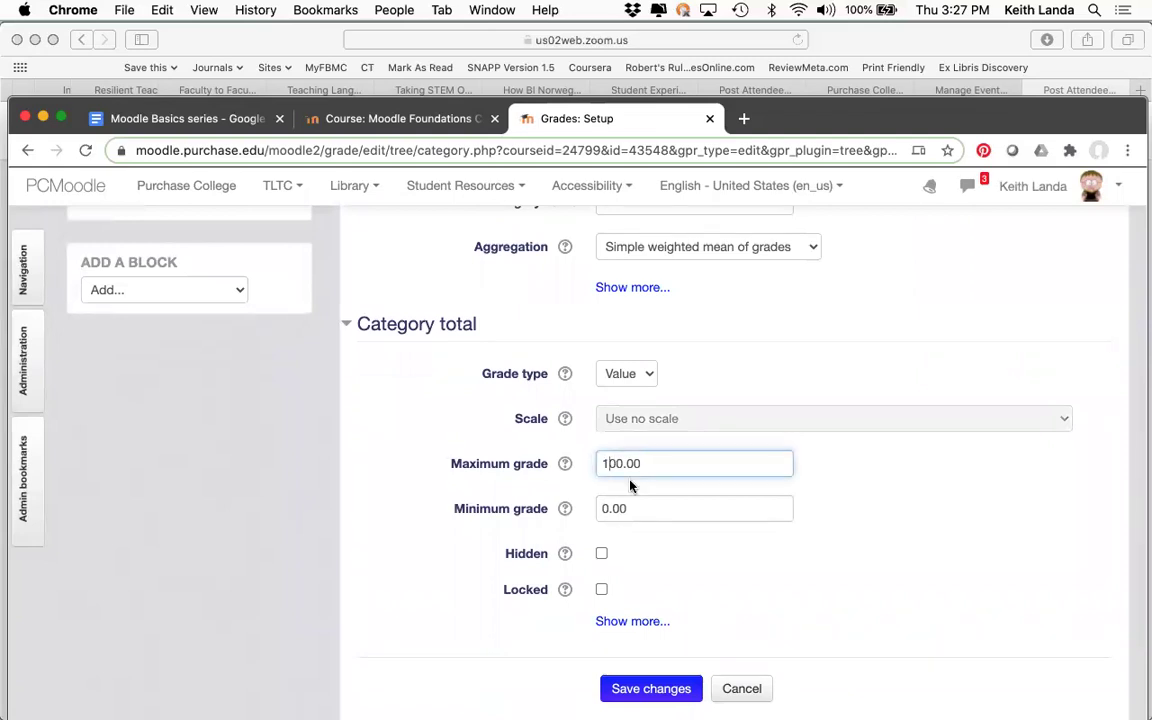
pyautogui.click(643, 689)
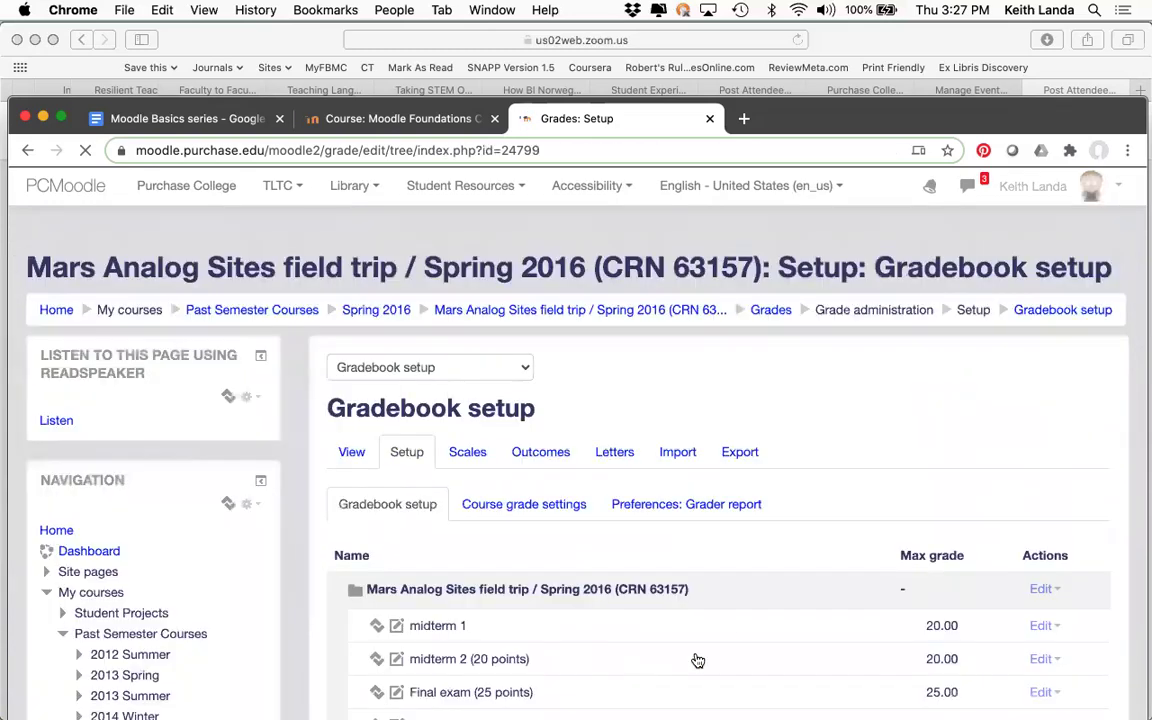
pyautogui.scroll(-1, 750, 630)
pyautogui.scroll(-3, 750, 630)
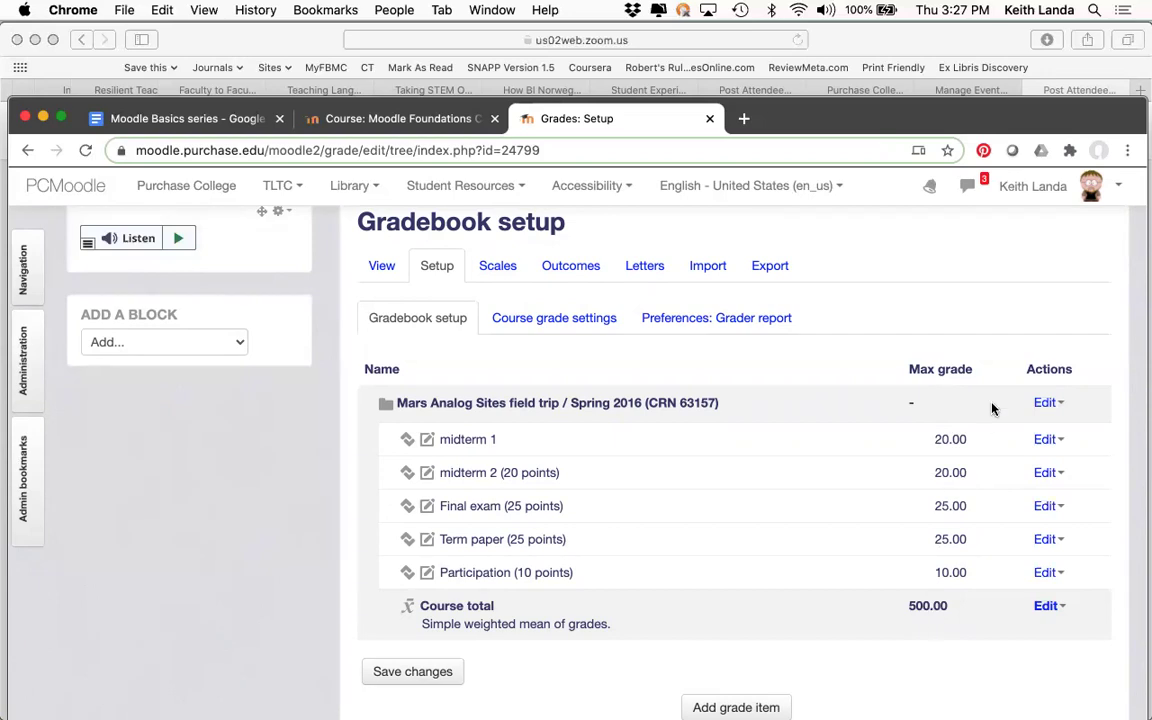
# - Set the maximum grade of the top-level course category to 100 and save the change
pyautogui.click(1045, 401)
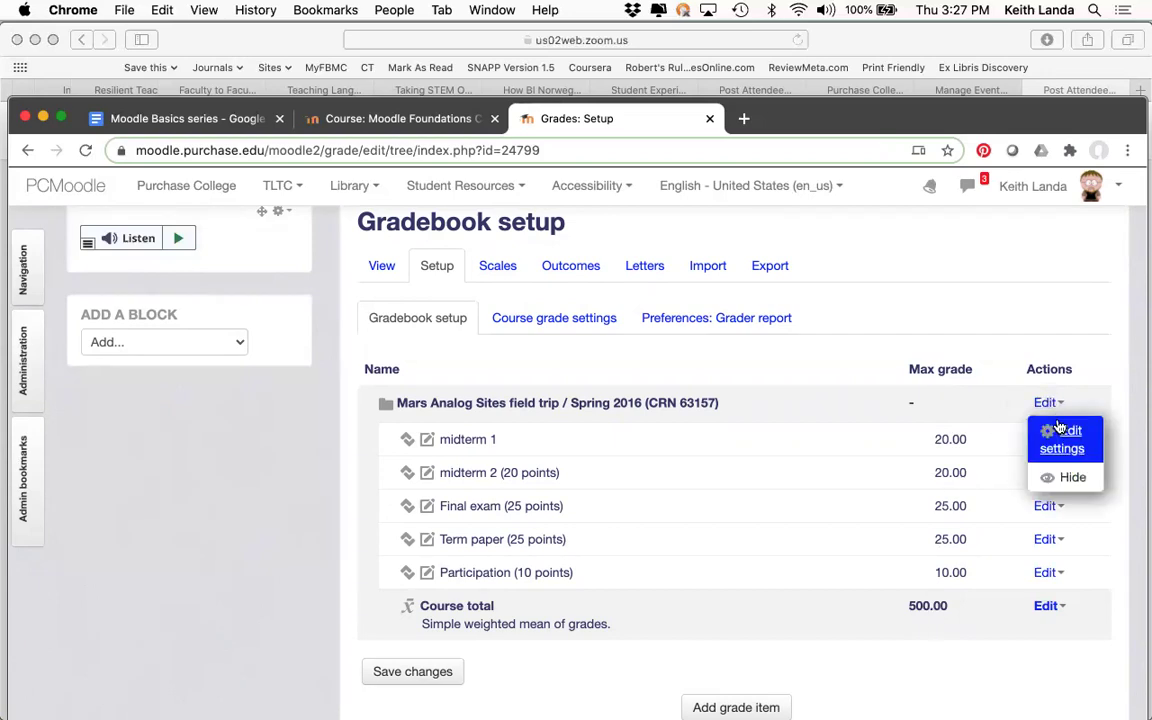
pyautogui.click(1057, 427)
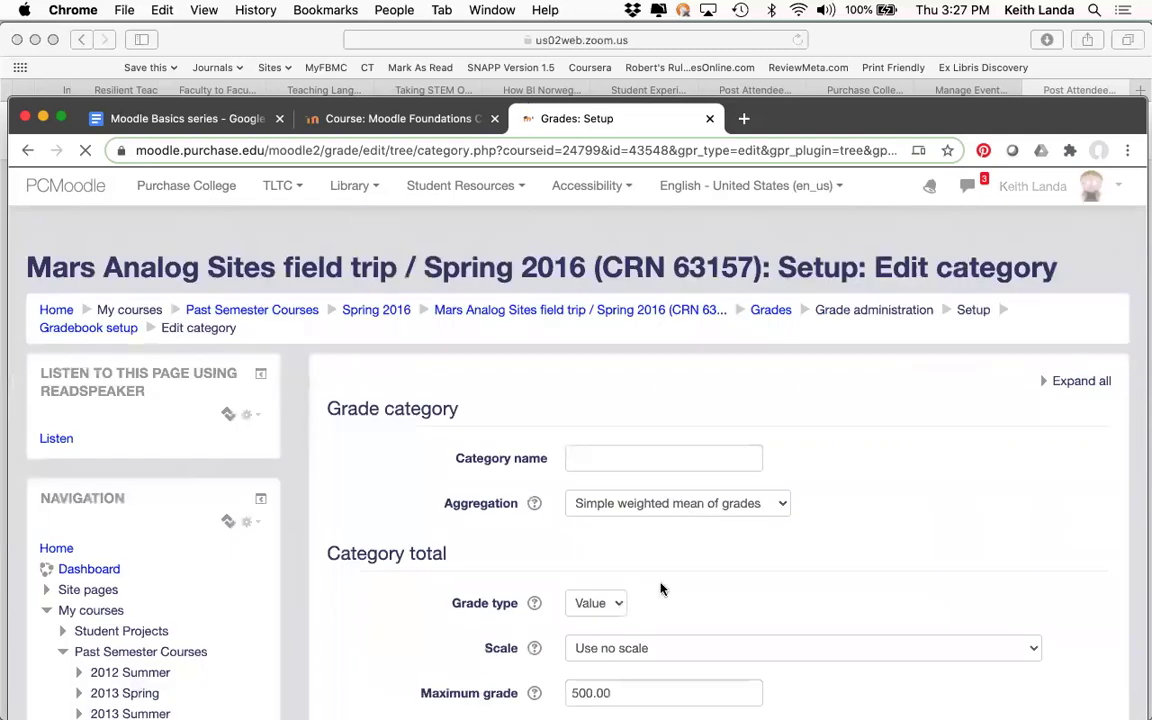
pyautogui.scroll(-1, 660, 589)
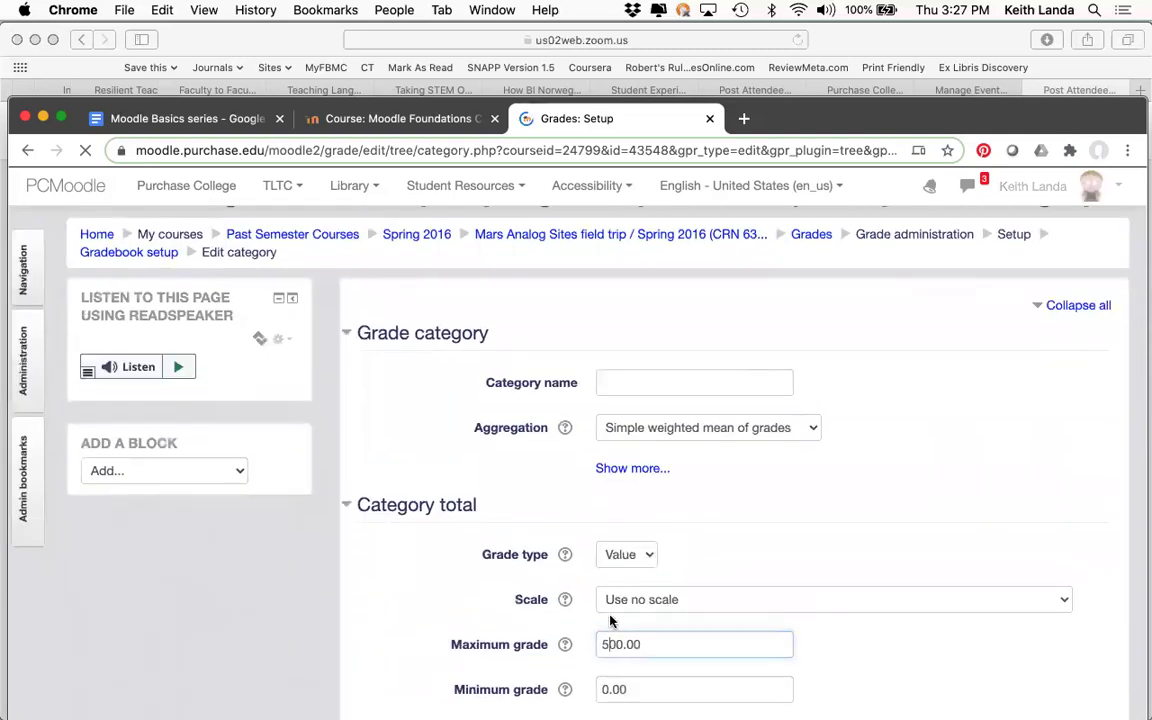
pyautogui.click(609, 644)
pyautogui.press('BackSpace')
pyautogui.write('1')
pyautogui.scroll(-4, 515, 605)
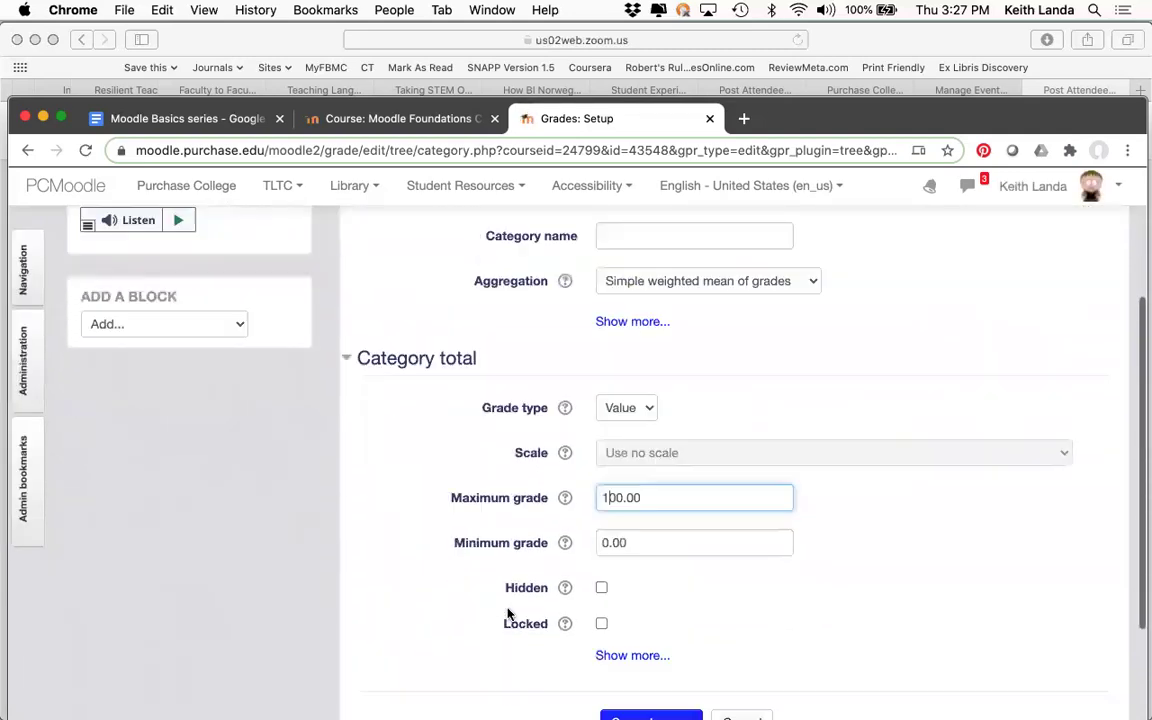
pyautogui.scroll(-2, 507, 614)
pyautogui.click(638, 578)
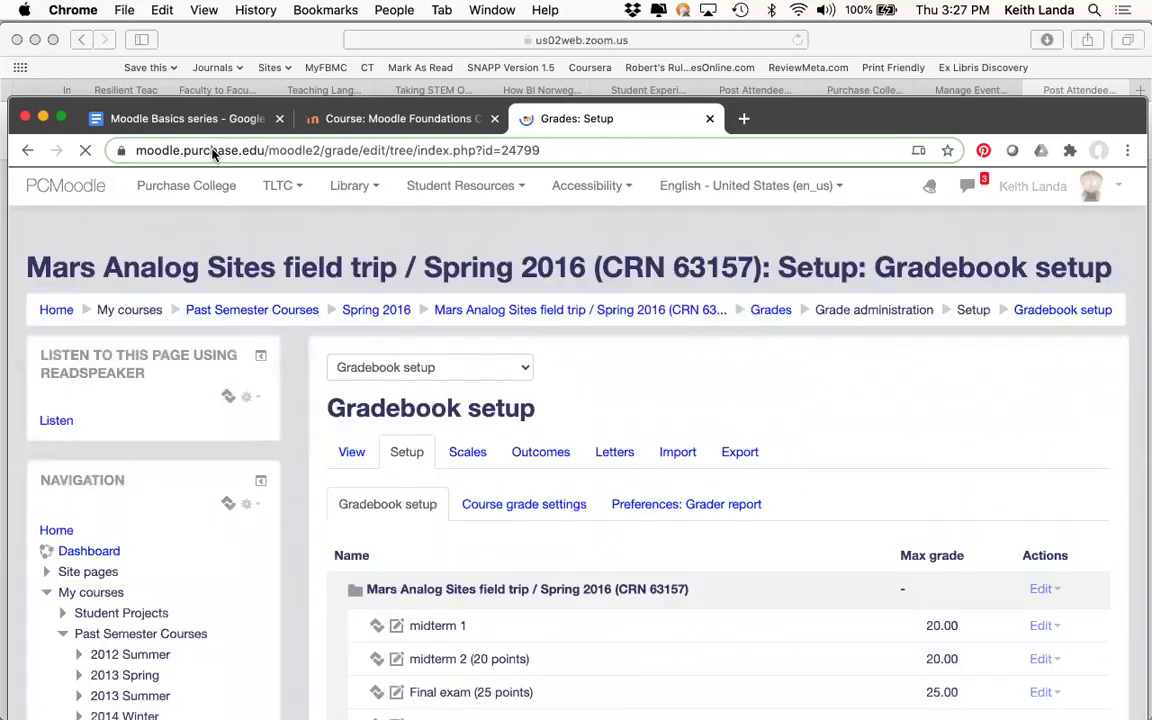
# - Review the gradebook setup cases in the Moodle Basics series outline in Google Docs, comparing them with the Moodle gradebook setup
pyautogui.click(205, 119)
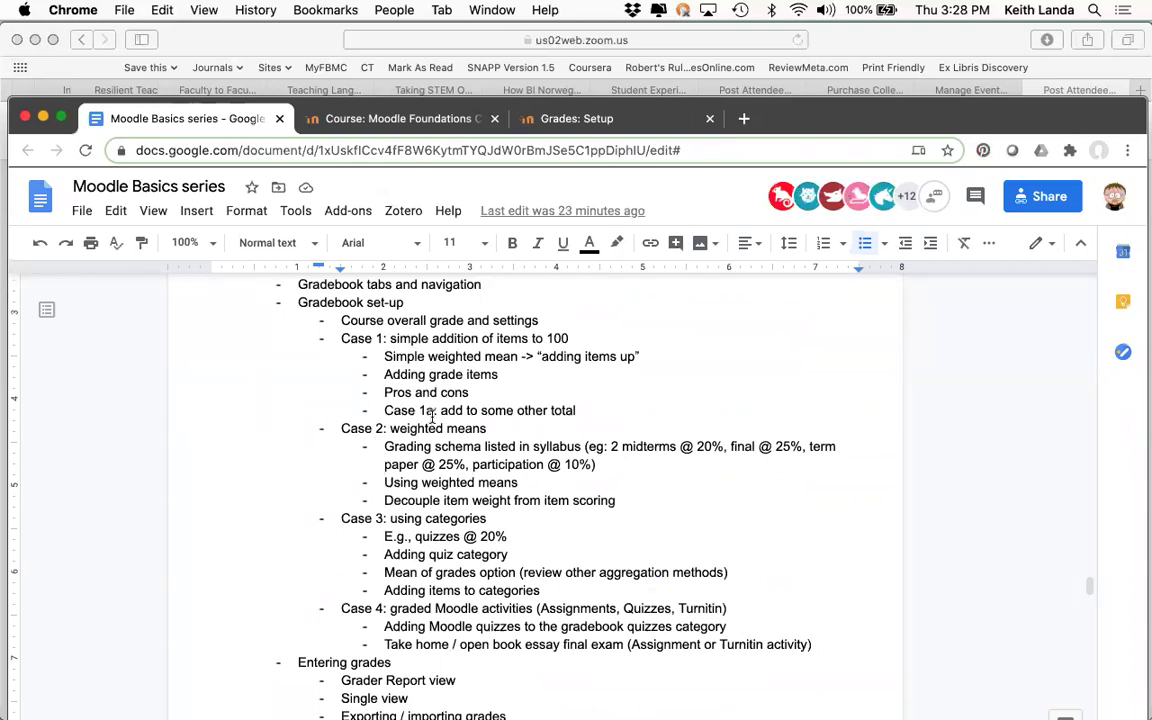
pyautogui.scroll(-3, 432, 418)
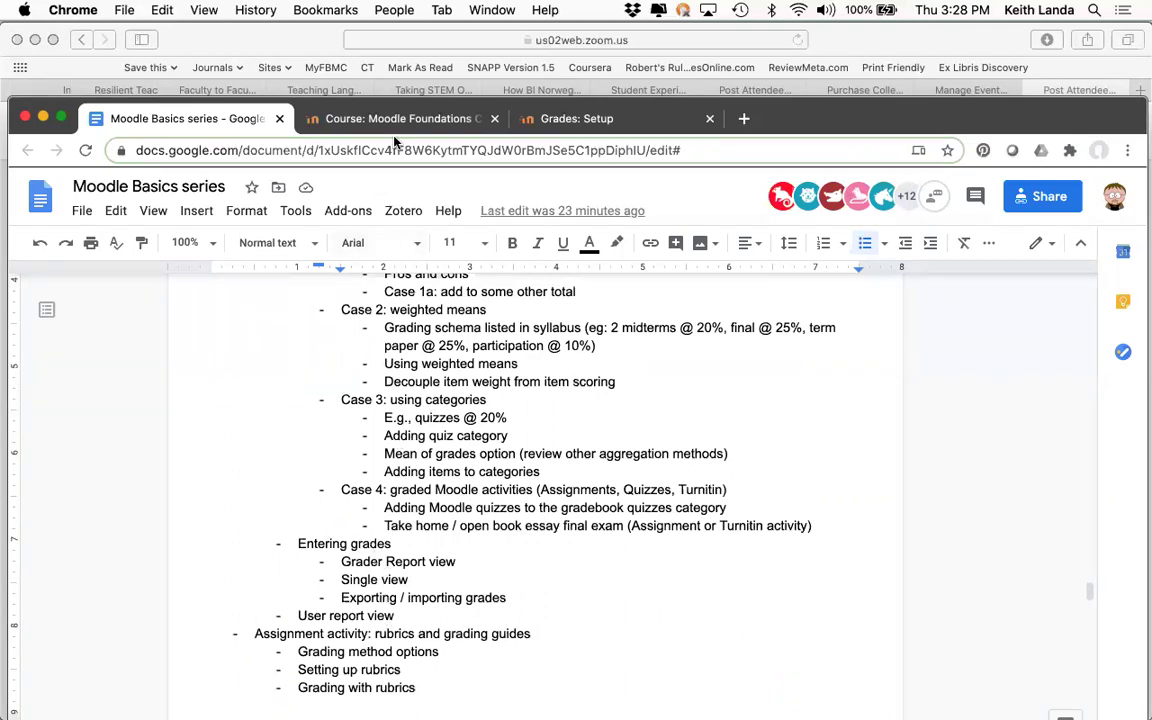
pyautogui.click(583, 120)
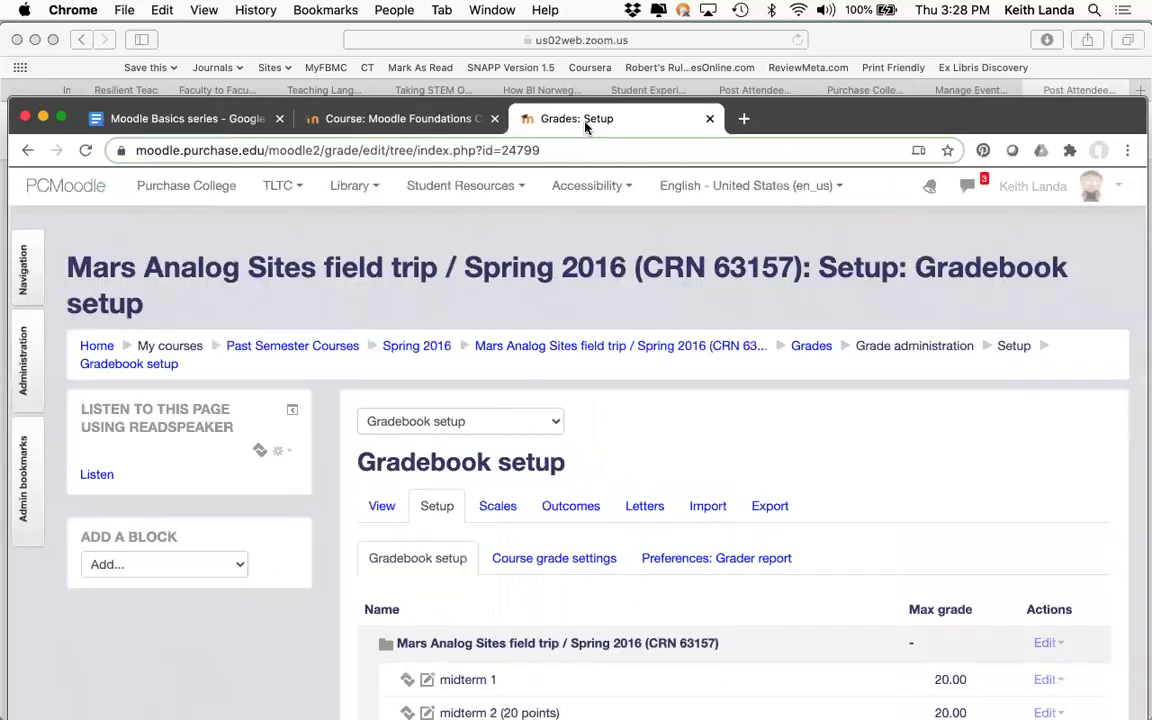
pyautogui.scroll(-6, 600, 450)
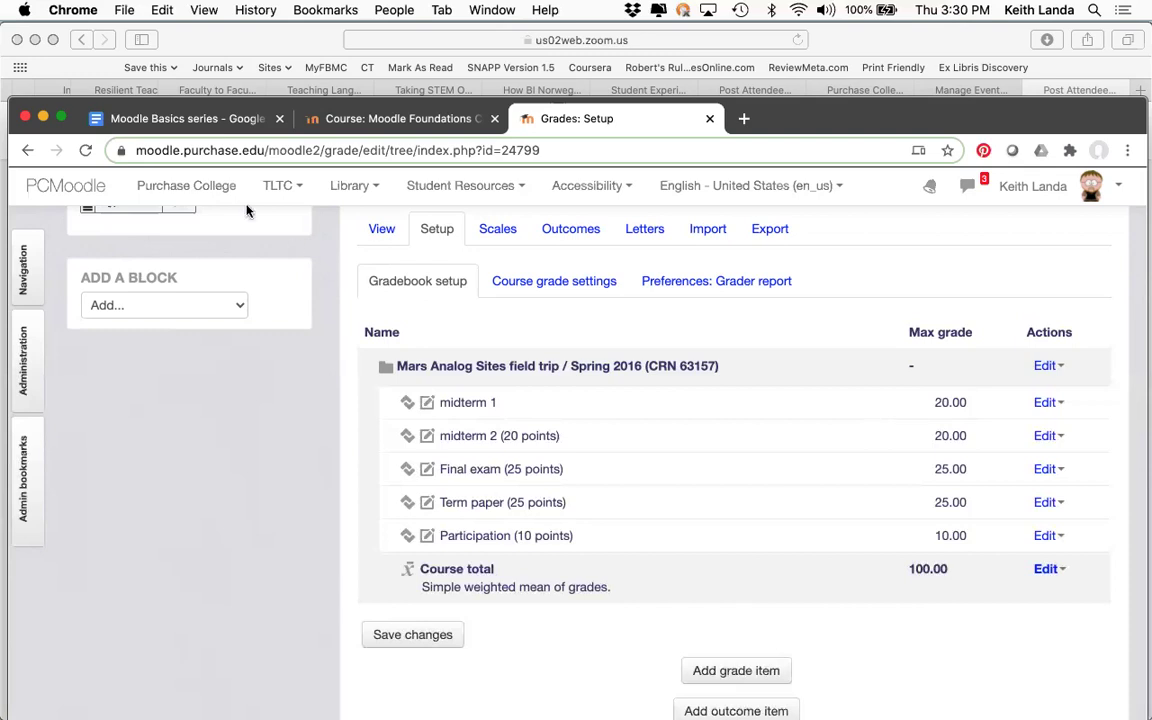
pyautogui.click(175, 118)
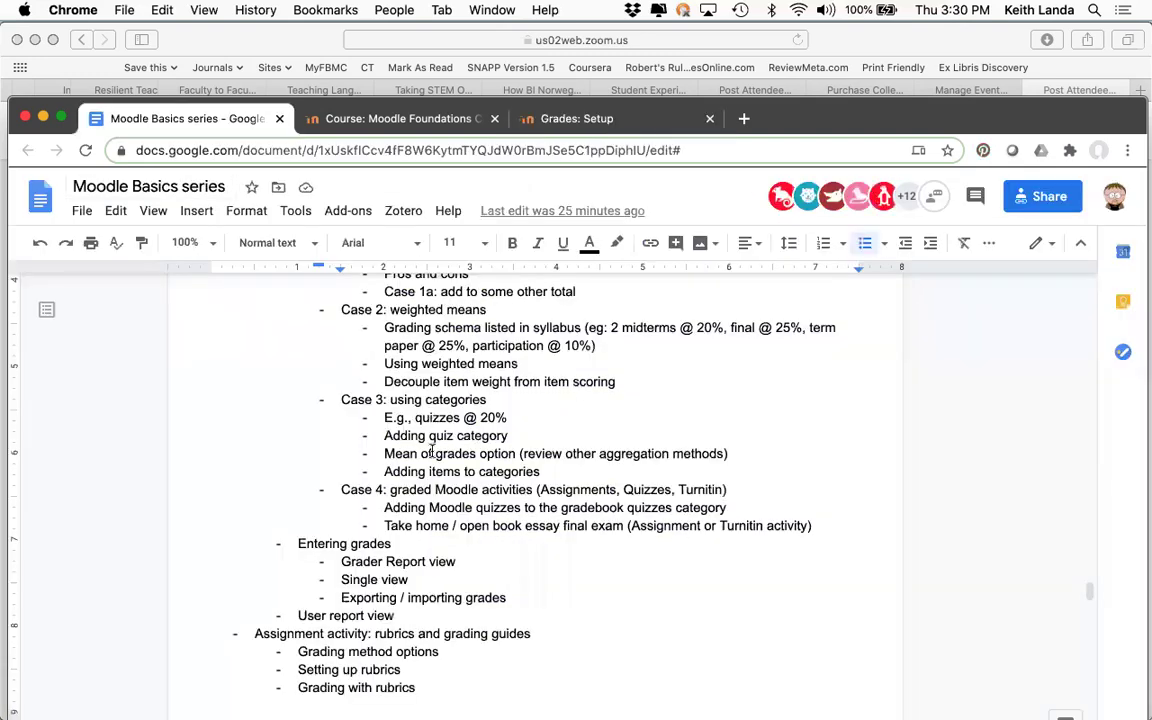
pyautogui.scroll(2, 418, 450)
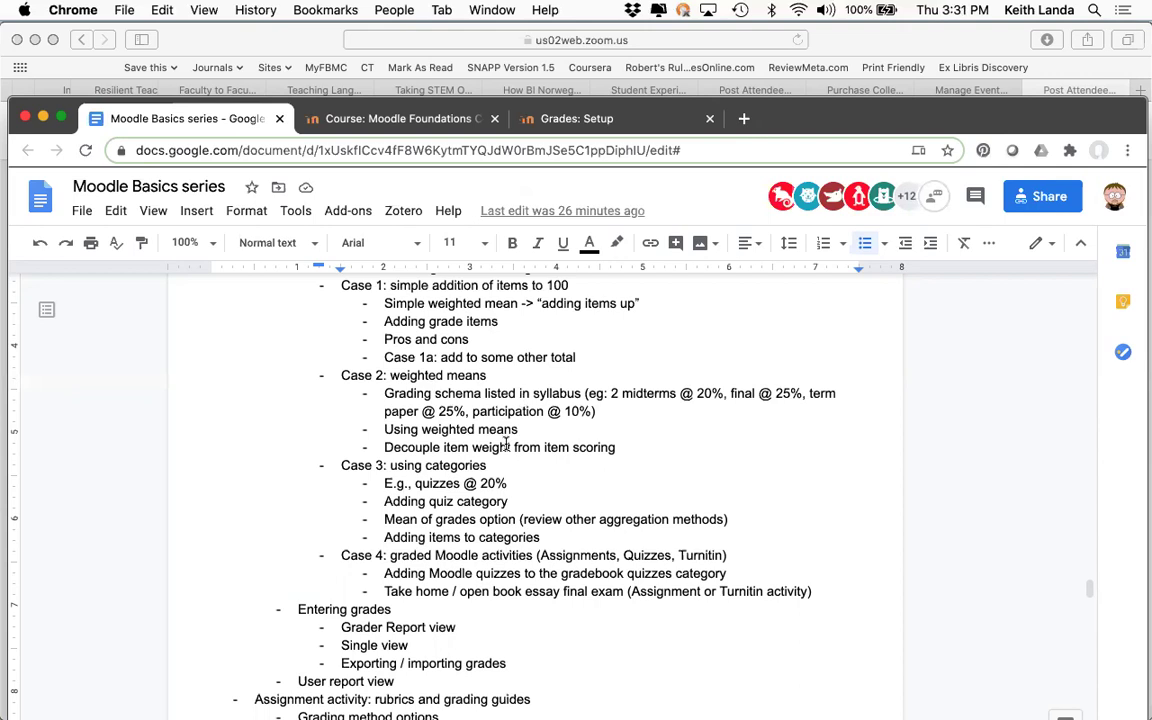
# - Switch back to the Moodle gradebook setup, set the top-level course category's aggregation to Weighted mean of grades and save it
pyautogui.click(566, 119)
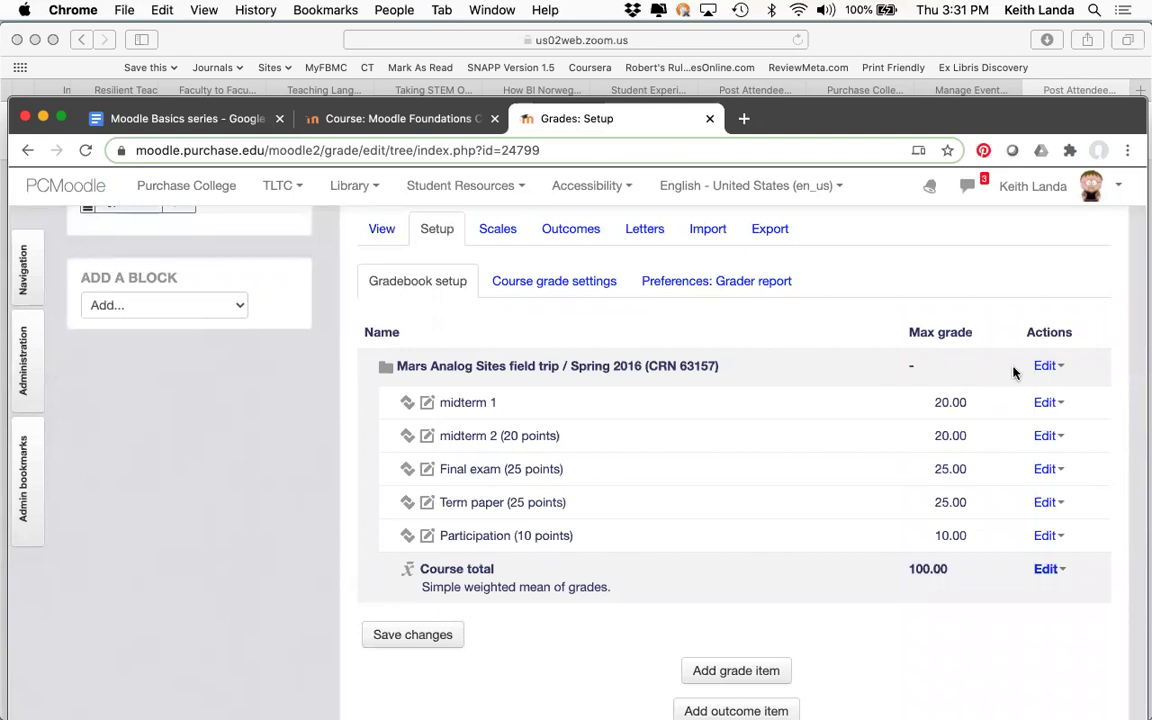
pyautogui.click(1057, 368)
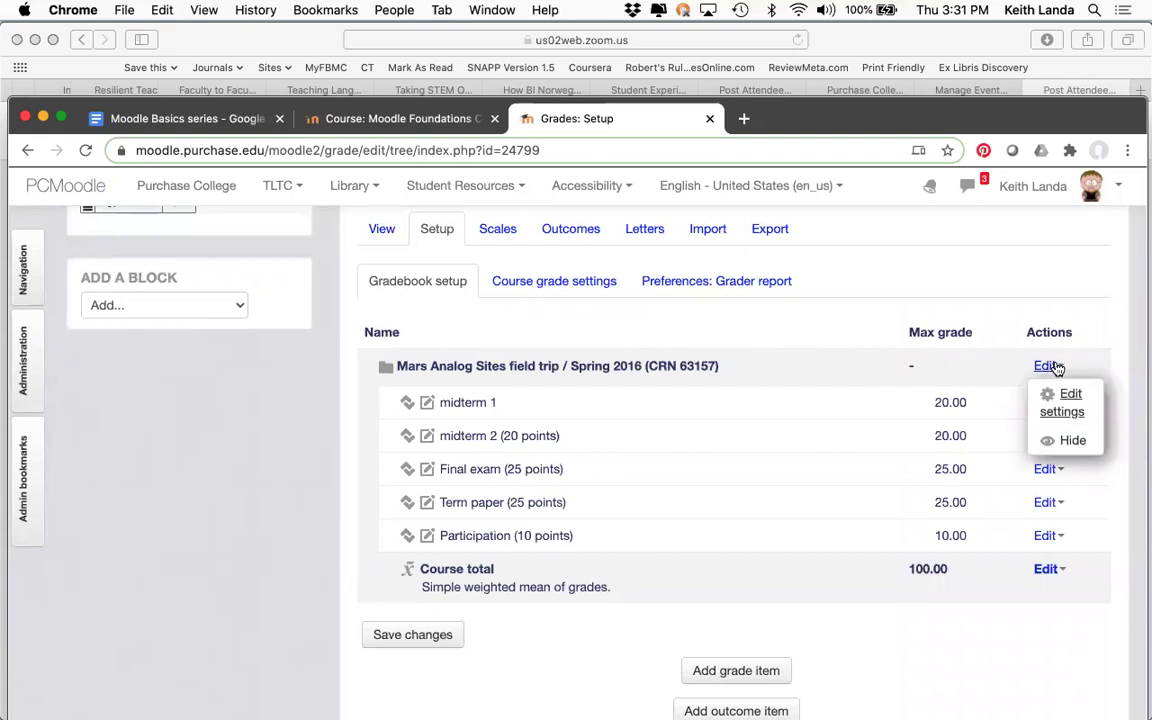
pyautogui.click(1040, 392)
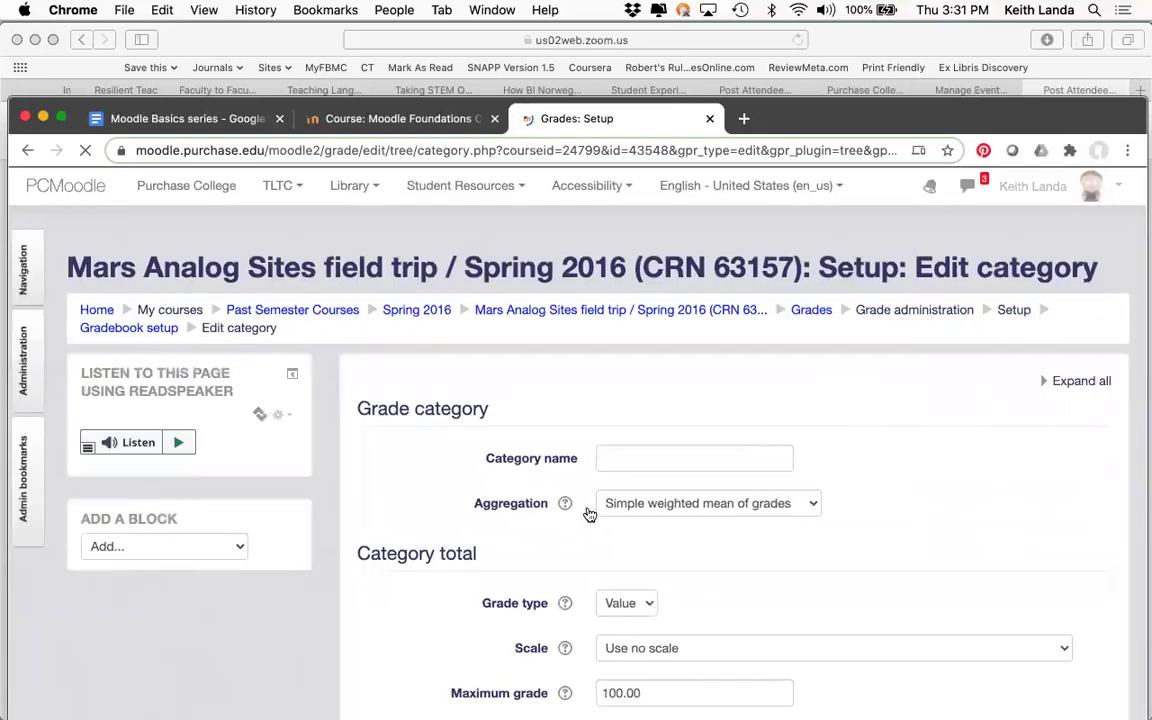
pyautogui.click(811, 505)
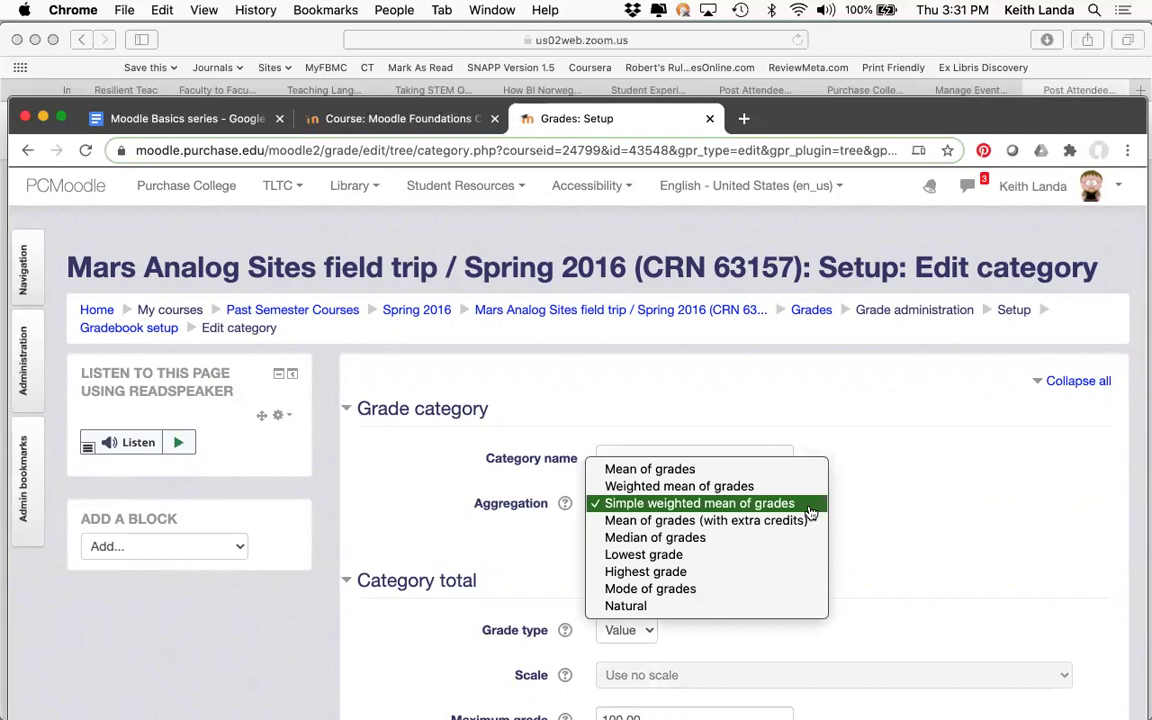
pyautogui.click(725, 486)
pyautogui.scroll(-3, 784, 540)
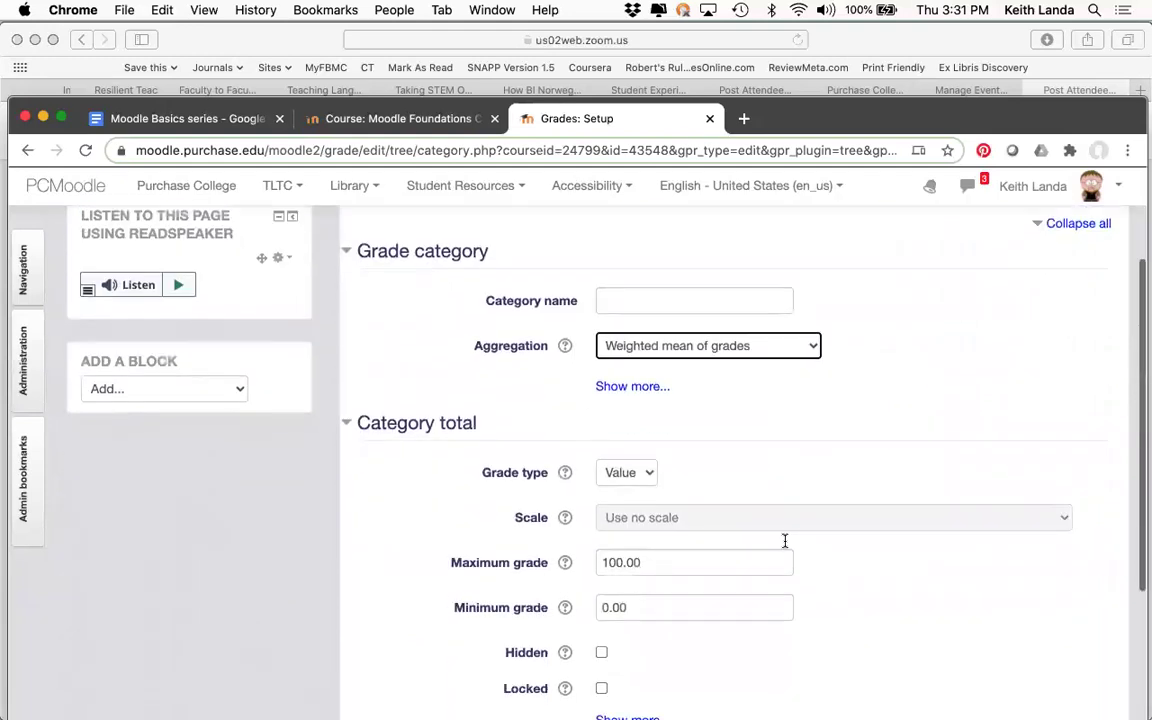
pyautogui.scroll(-5, 784, 540)
pyautogui.click(650, 518)
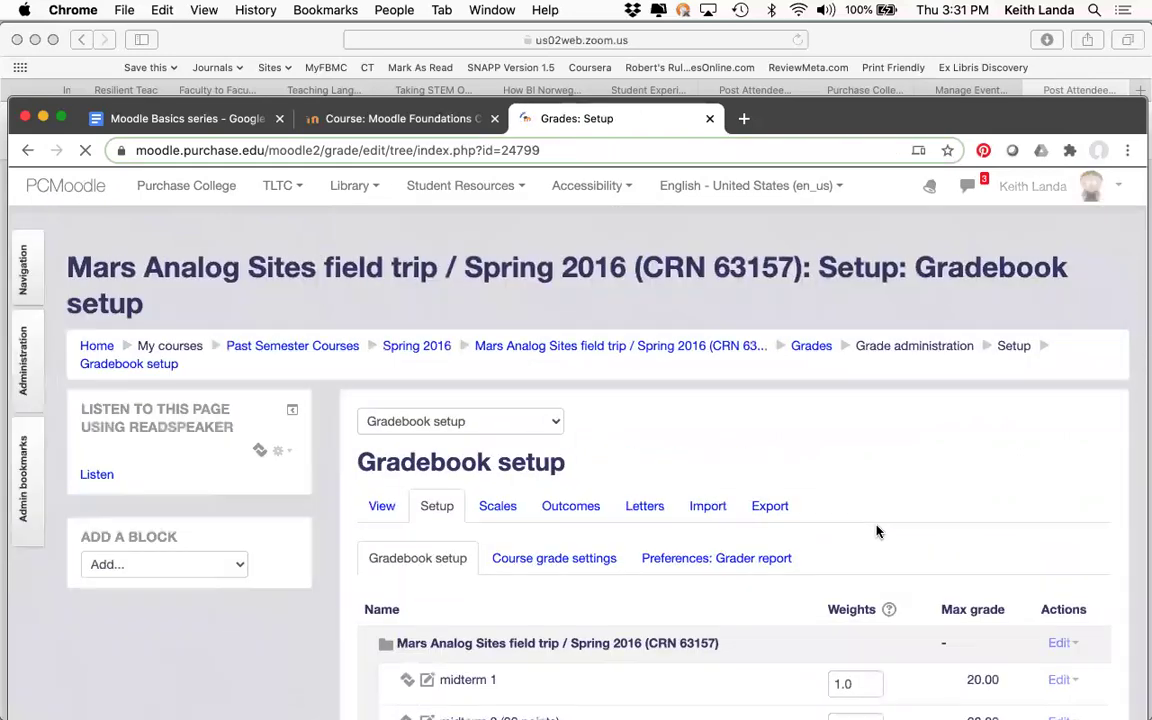
# - Set the weights of midterm 1 and midterm 2 to 20 each in the gradebook setup
pyautogui.scroll(-6, 876, 531)
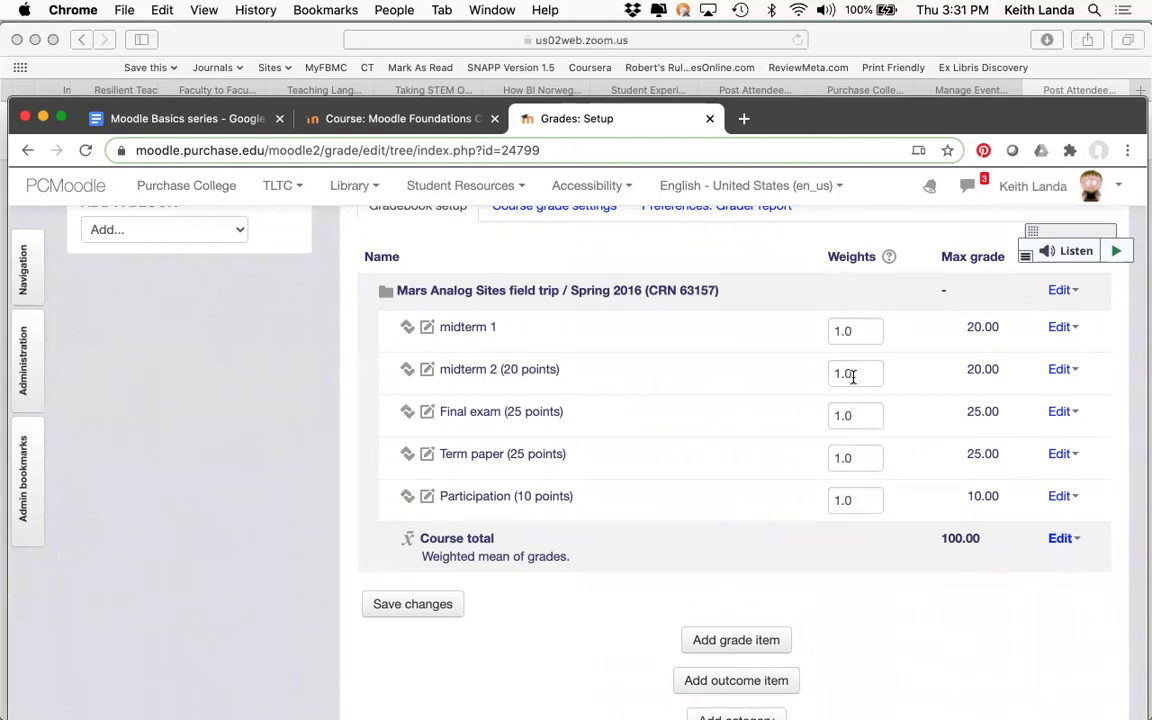
pyautogui.doubleClick(855, 331)
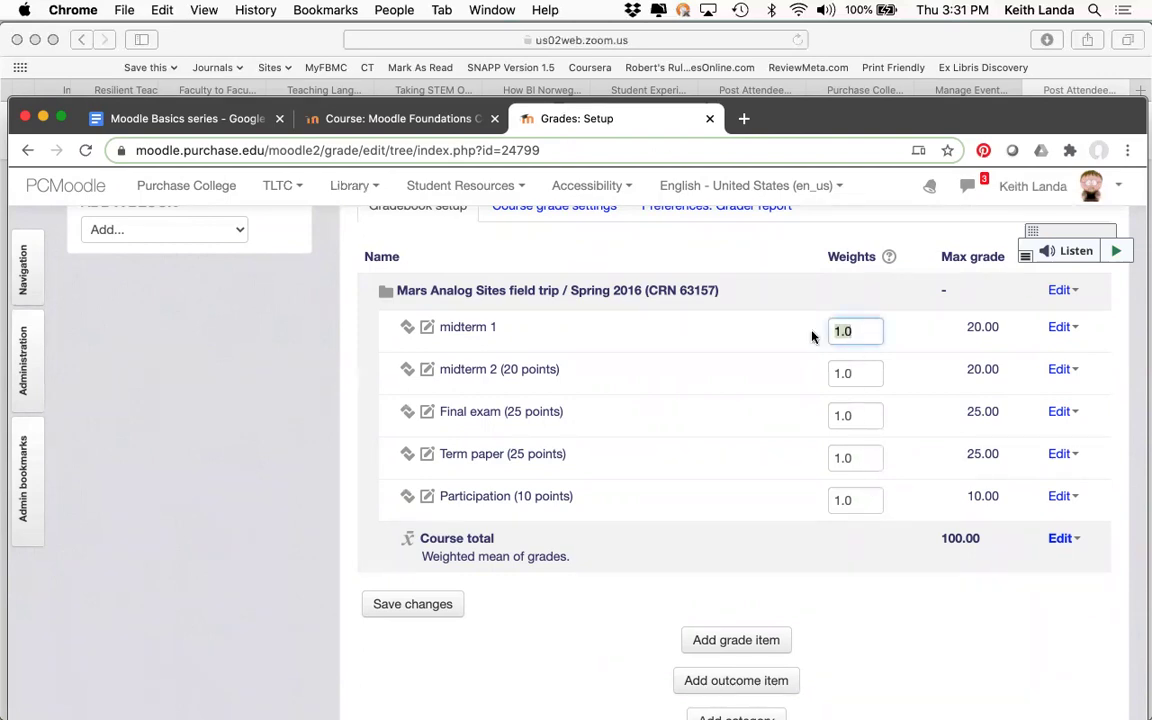
pyautogui.write('20')
pyautogui.doubleClick(862, 372)
pyautogui.write('20')
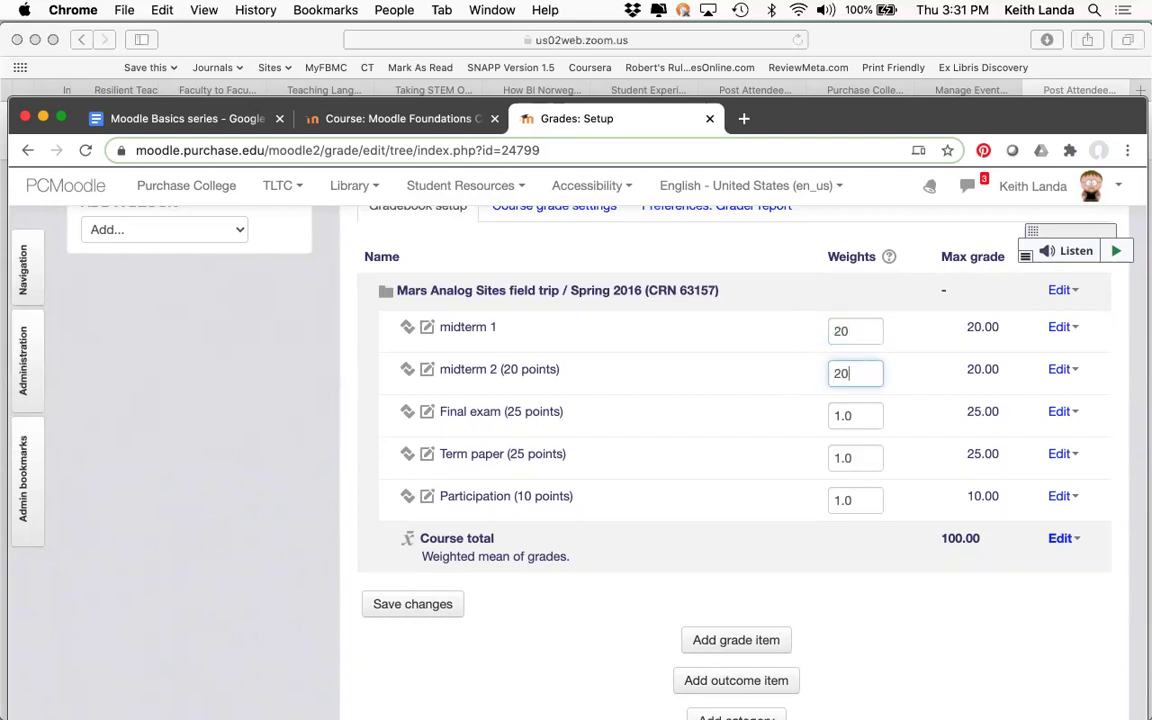
# - Set the weights of Final exam and Term paper to 25 each and Participation to 10, and save the weights
pyautogui.doubleClick(852, 414)
pyautogui.write('25')
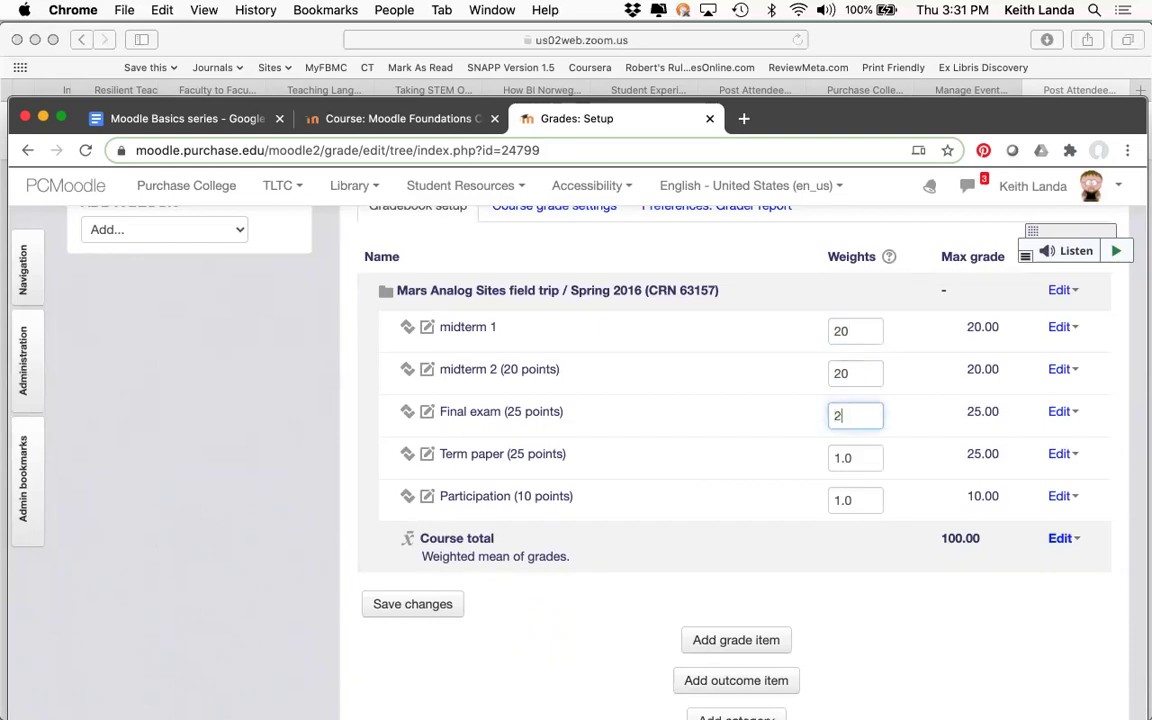
pyautogui.doubleClick(856, 458)
pyautogui.write('25')
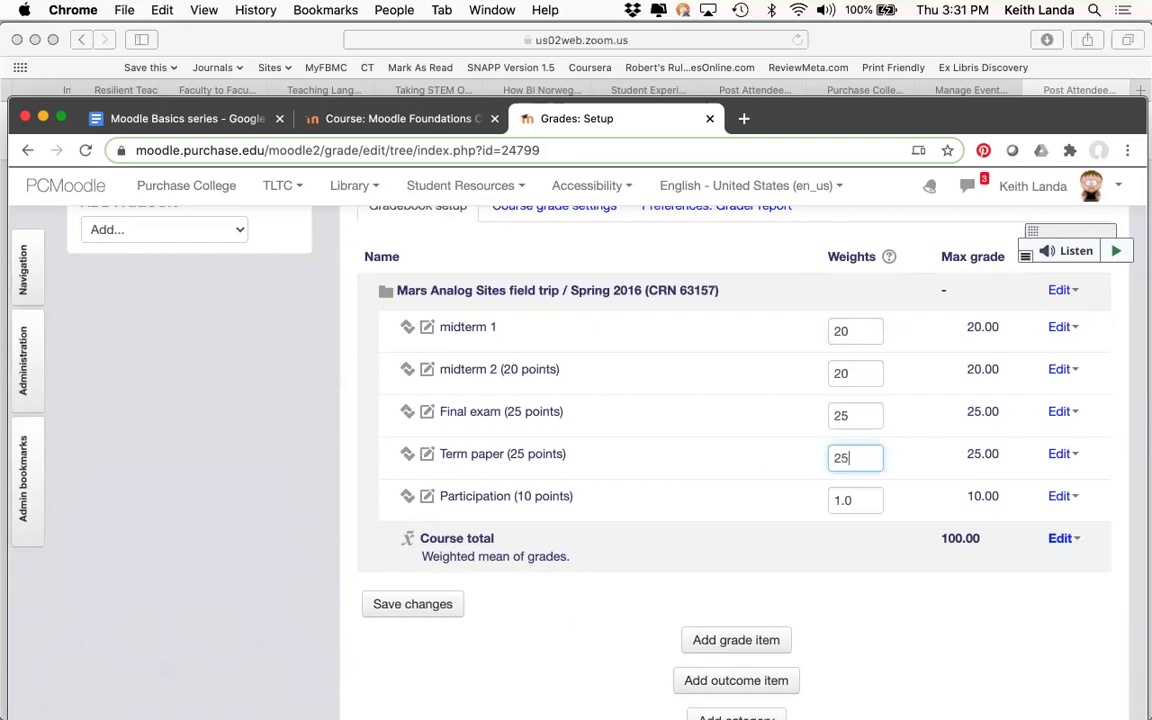
pyautogui.doubleClick(856, 500)
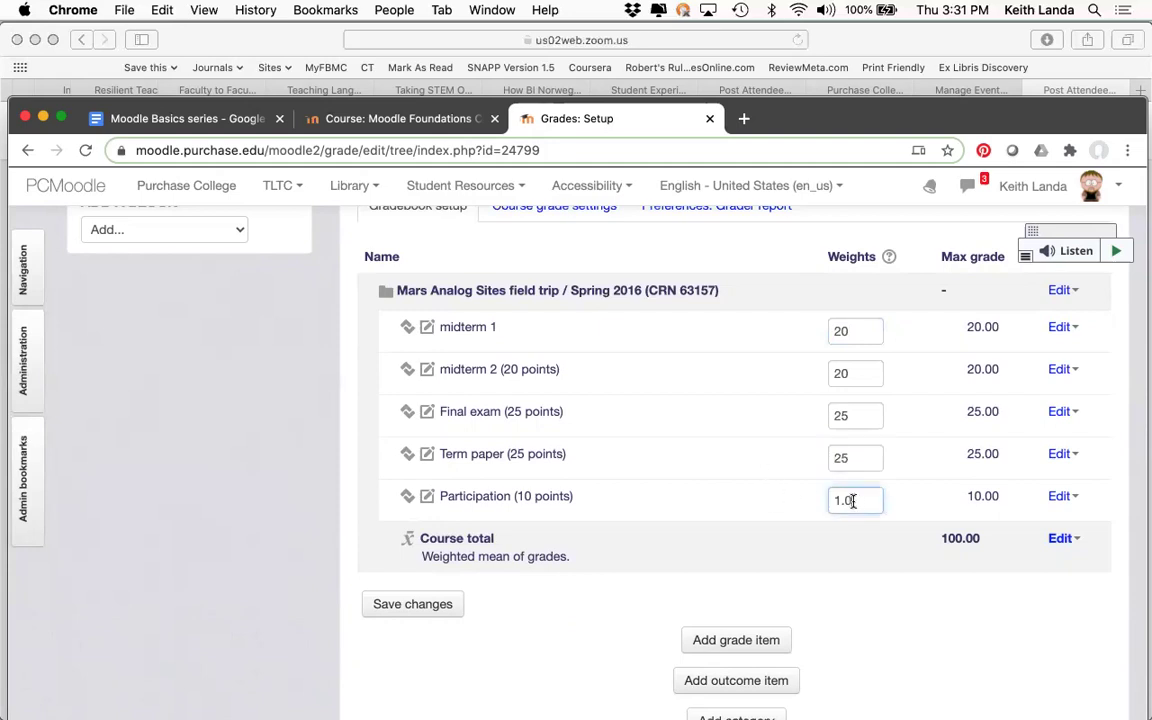
pyautogui.write('20')
pyautogui.press('BackSpace')
pyautogui.press('BackSpace')
pyautogui.write('10')
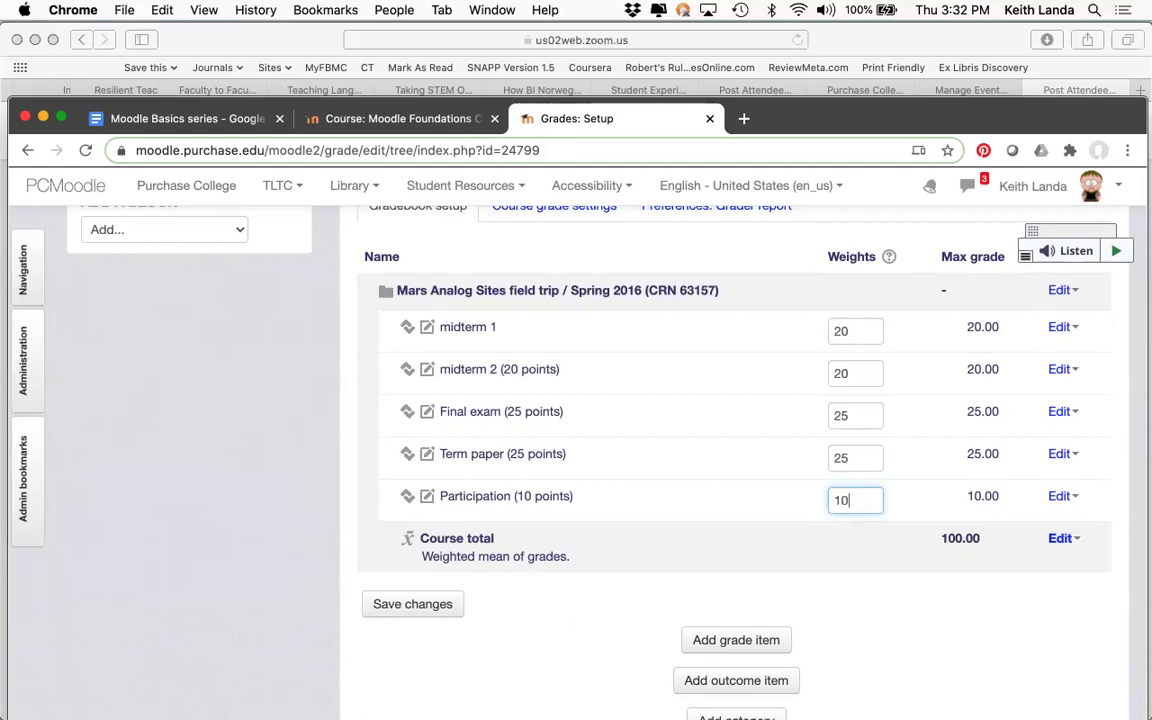
pyautogui.click(424, 605)
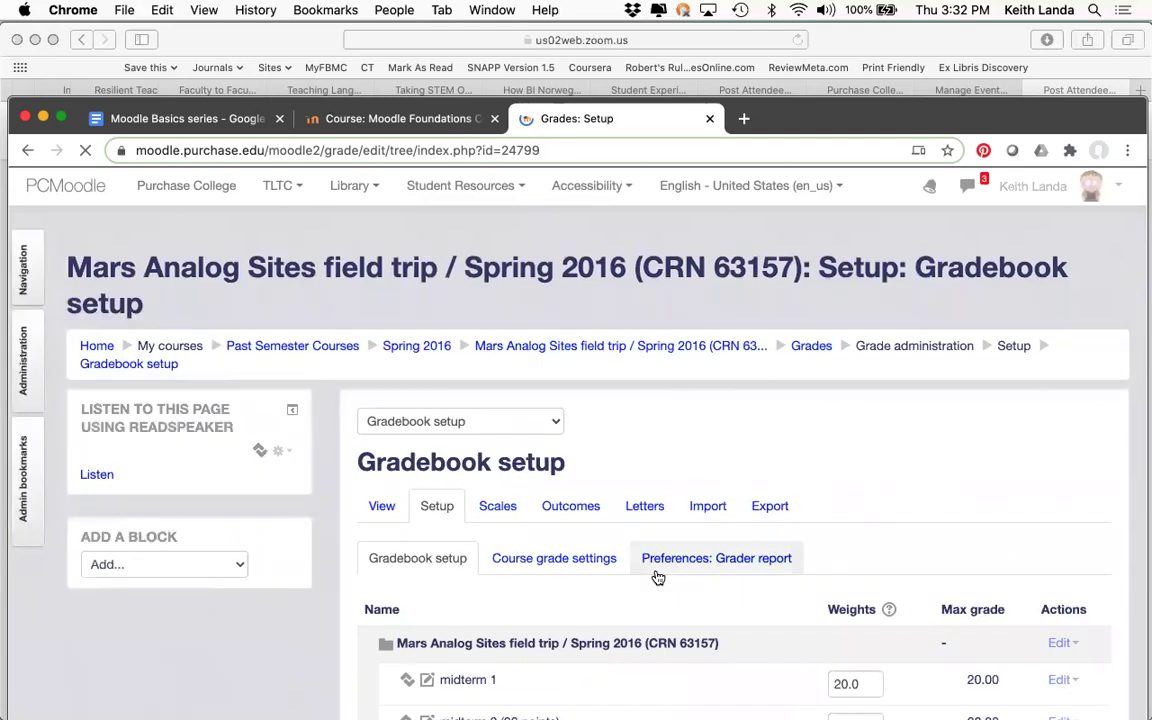
# - Set the maximum grade of the midterm 2 grade item to 87 and save it
pyautogui.scroll(-2, 689, 560)
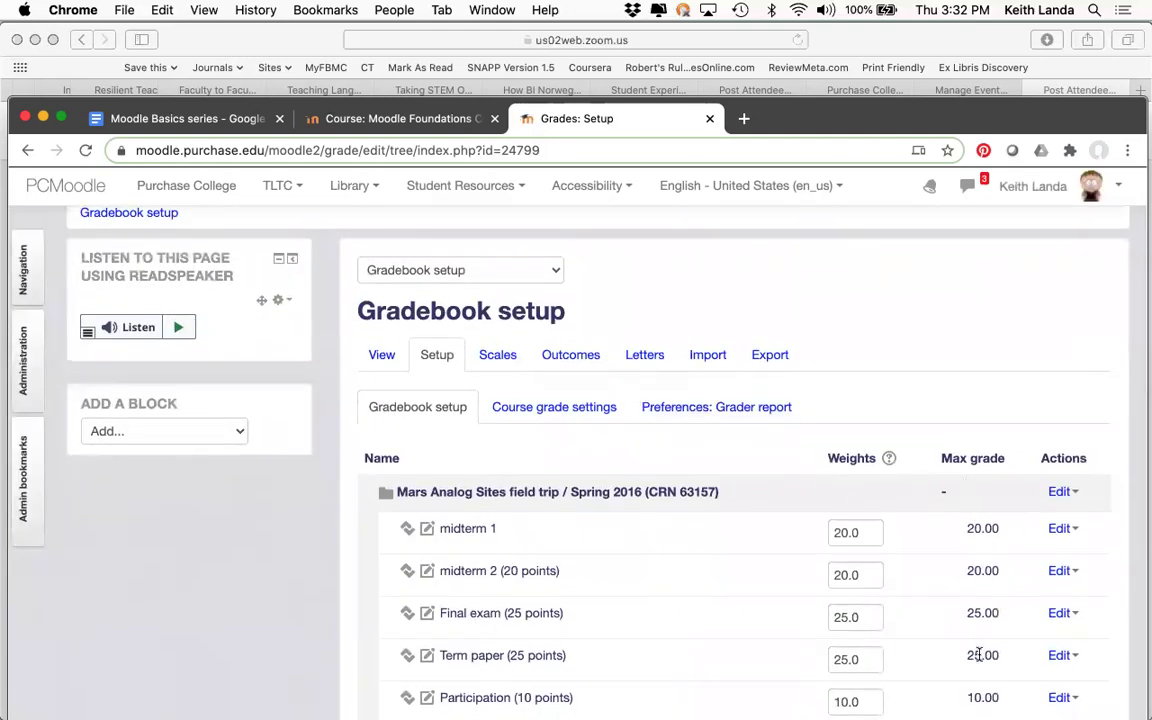
pyautogui.click(1062, 571)
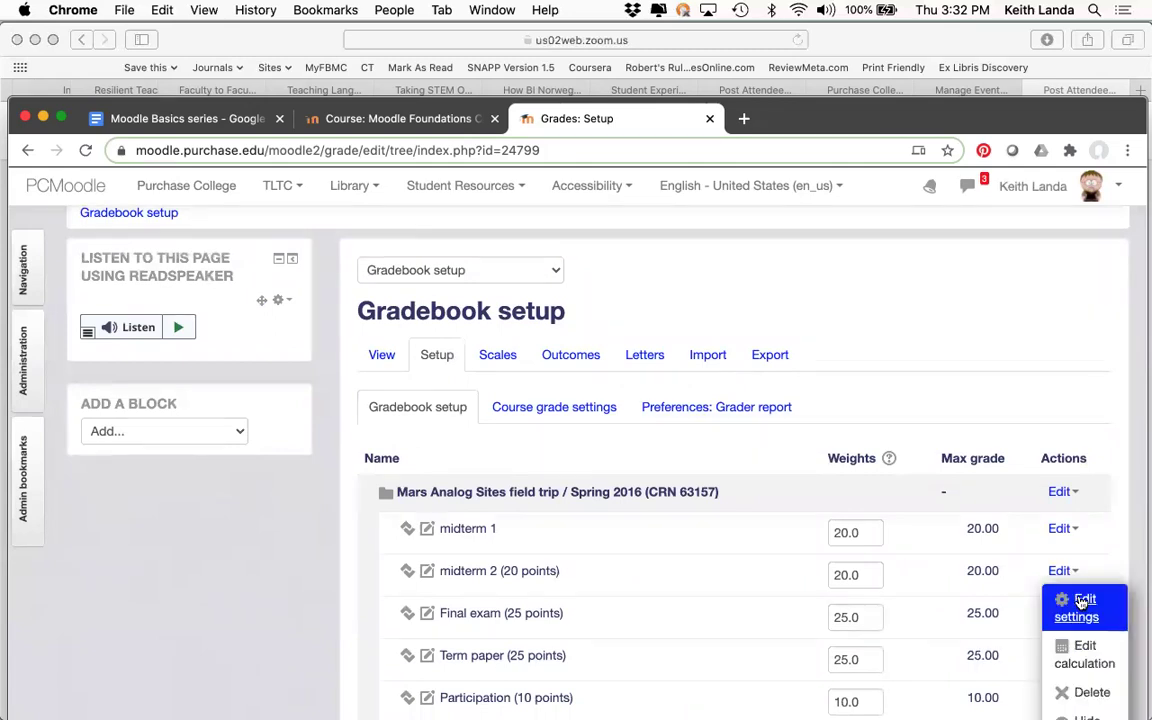
pyautogui.click(1083, 601)
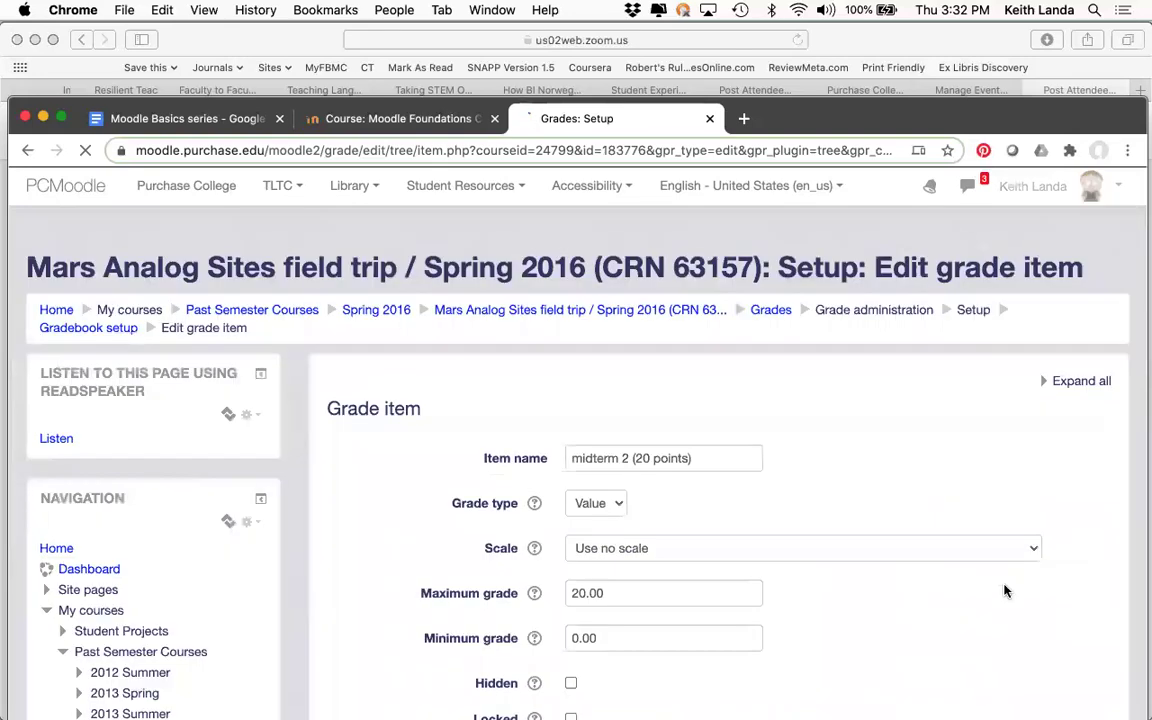
pyautogui.moveTo(643, 593); pyautogui.dragTo(565, 594)
pyautogui.write('87')
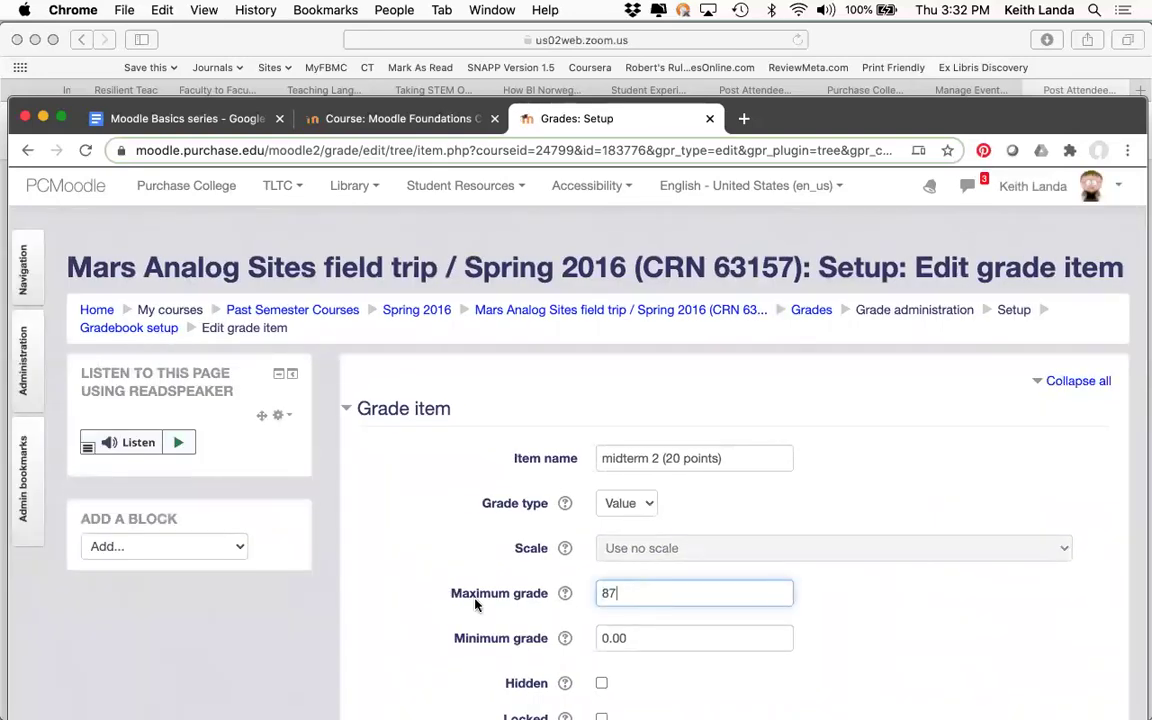
pyautogui.scroll(-4, 346, 525)
pyautogui.scroll(-1, 385, 590)
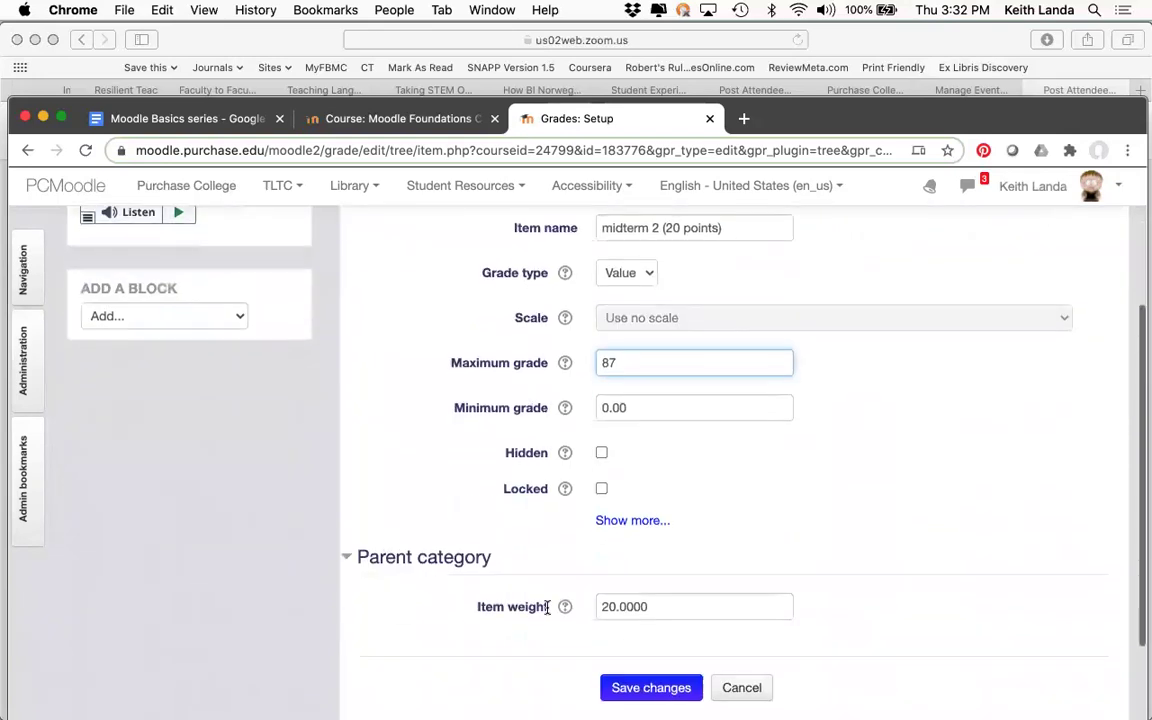
pyautogui.click(653, 688)
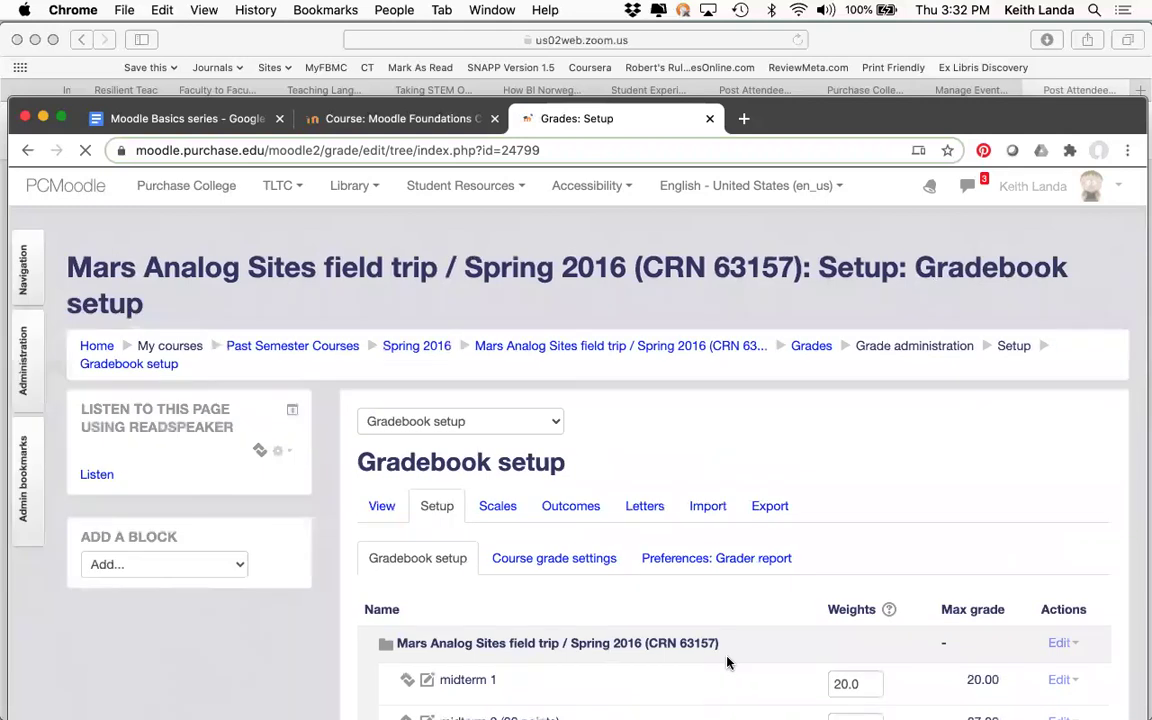
# - Set the maximum grade of the Term paper grade item to 100 and save it
pyautogui.scroll(-5, 727, 662)
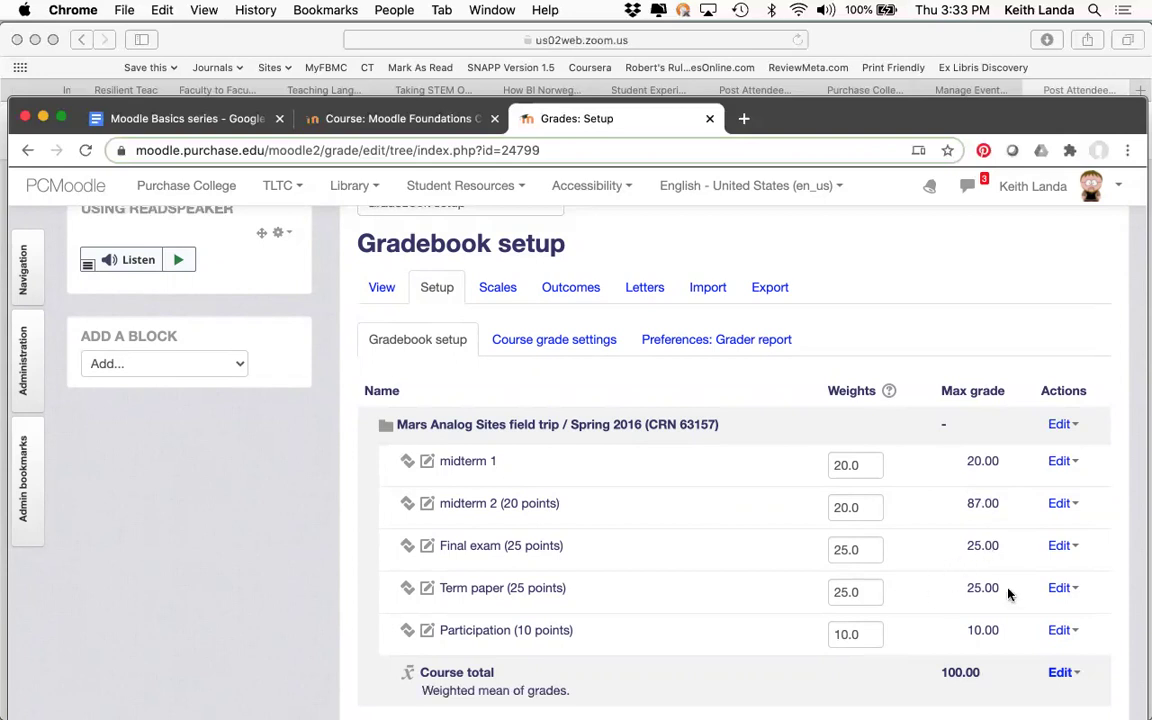
pyautogui.click(1068, 590)
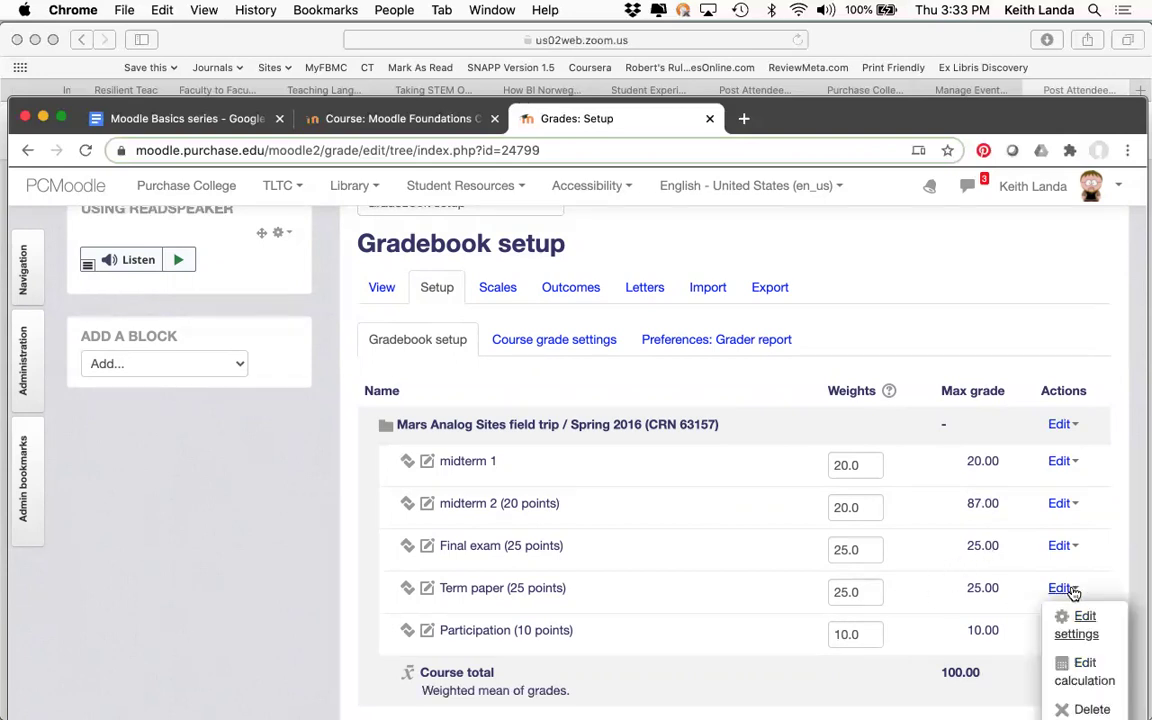
pyautogui.click(1075, 618)
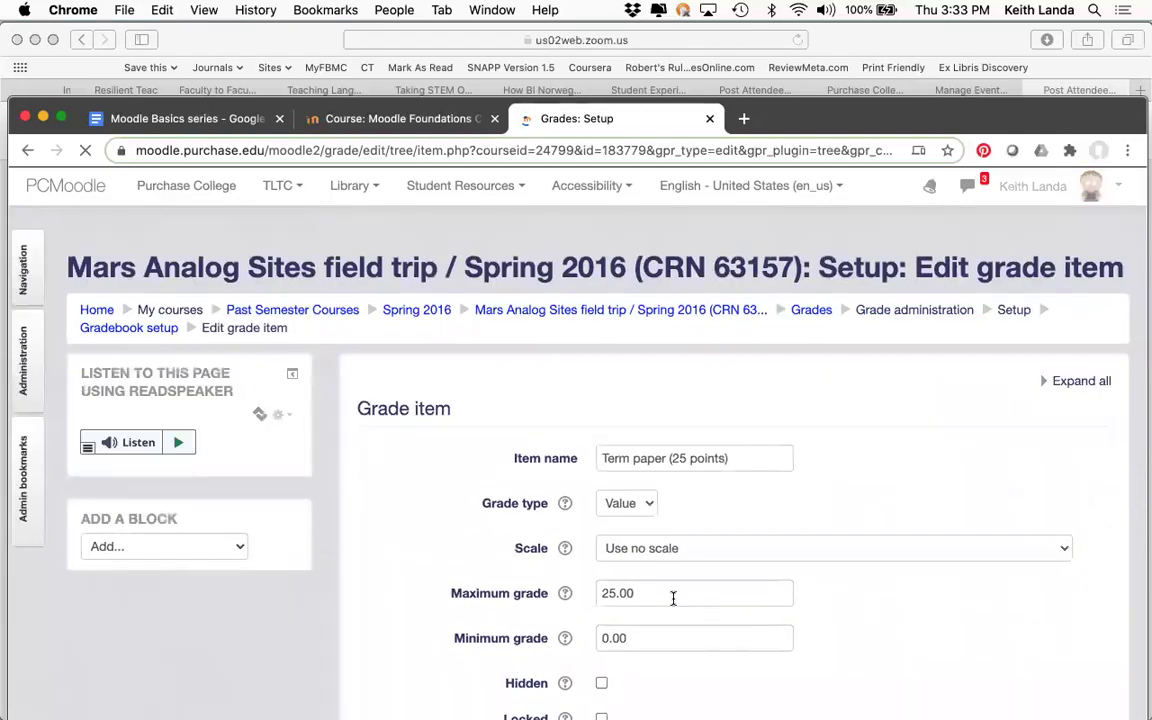
pyautogui.doubleClick(673, 596)
pyautogui.write('100')
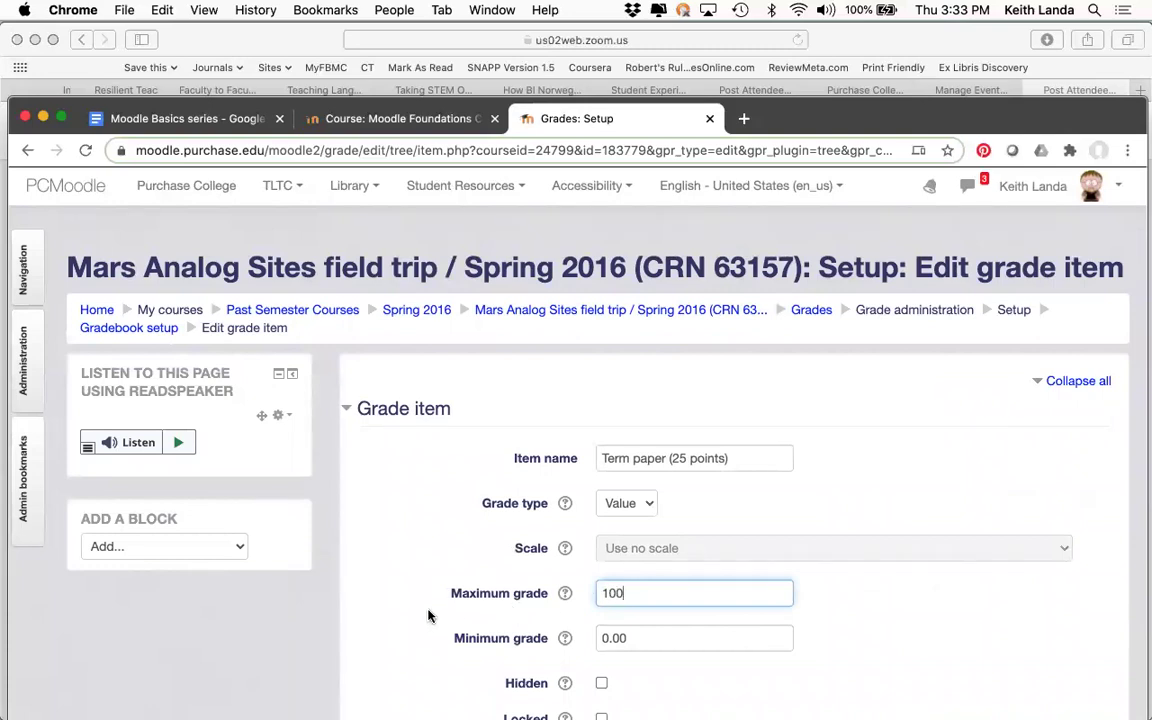
pyautogui.scroll(-5, 420, 617)
pyautogui.click(648, 516)
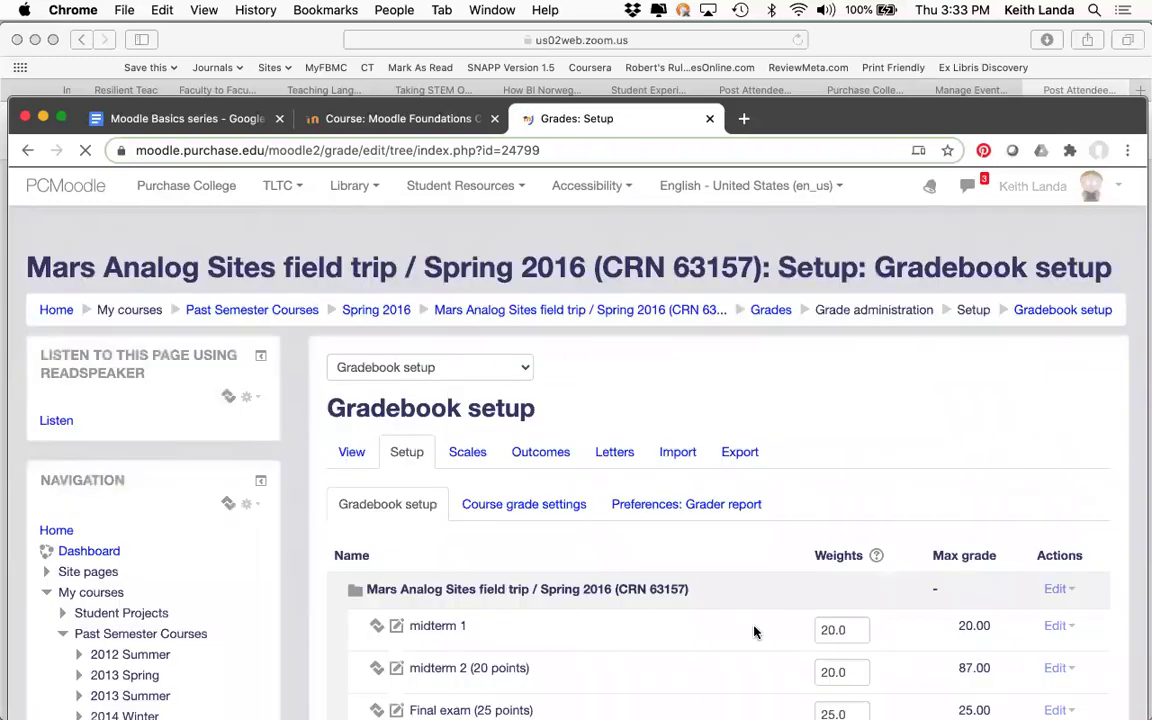
# - Review the item weights and maximum grades, check the Moodle Basics series outline in Google Docs, and locate the gradebook's option for adding categories
pyautogui.scroll(-3, 755, 632)
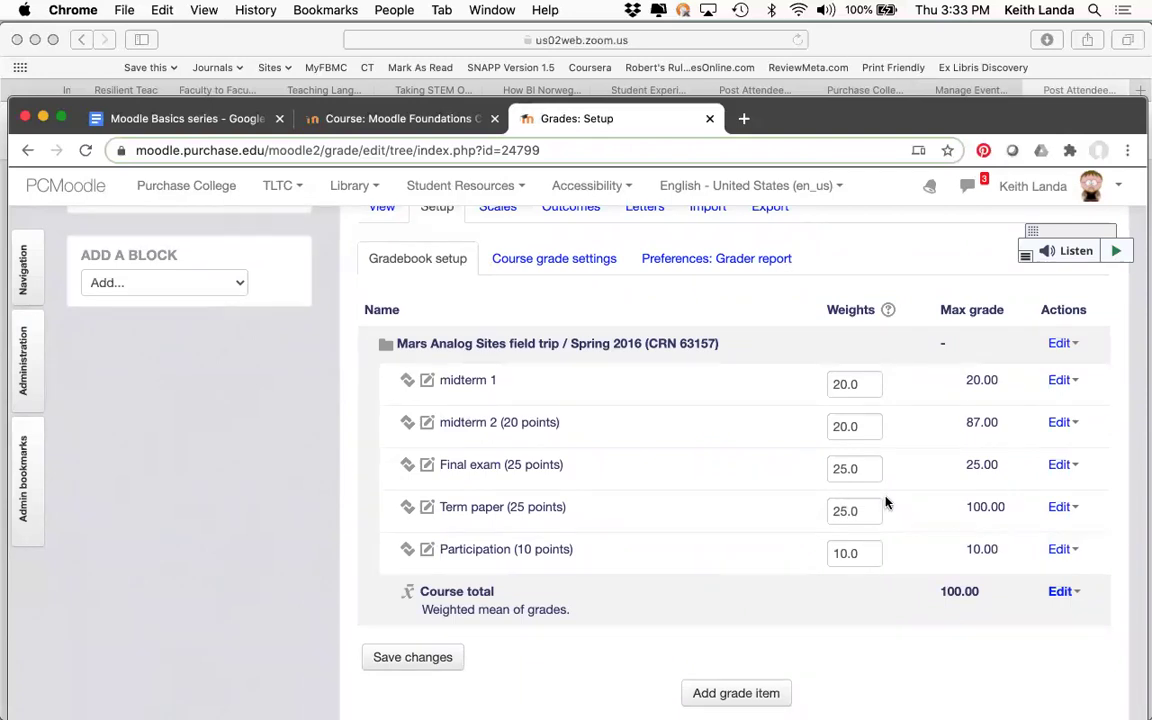
pyautogui.scroll(5, 759, 535)
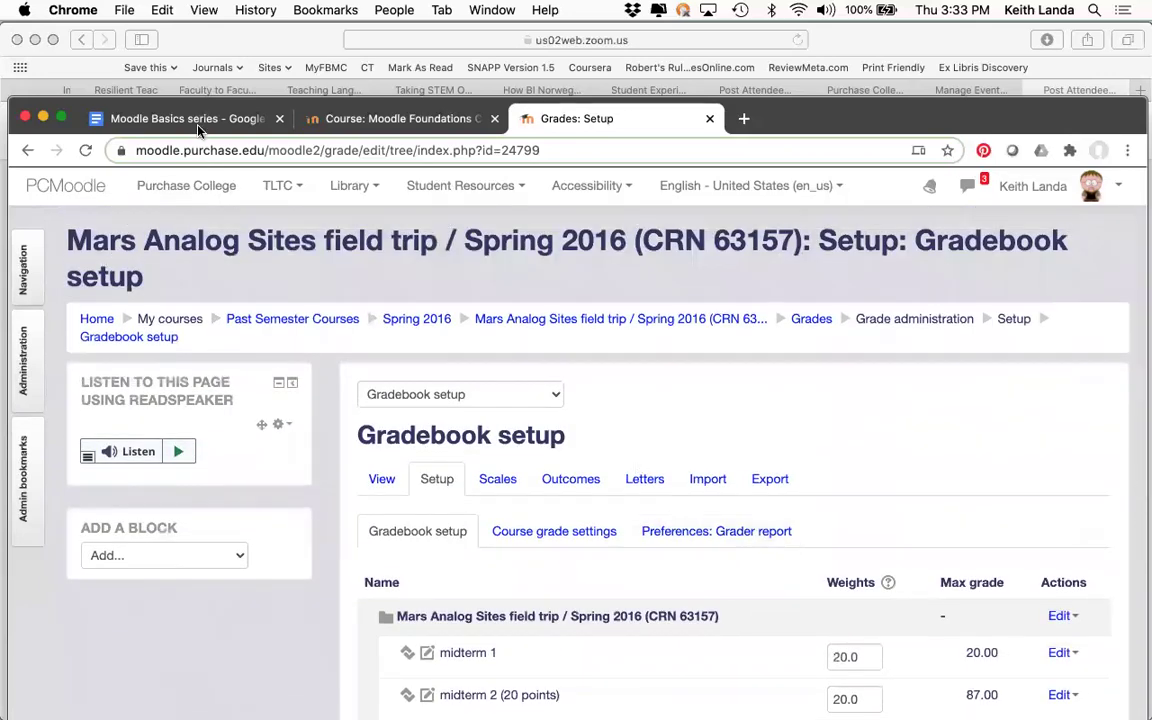
pyautogui.scroll(-4, 484, 504)
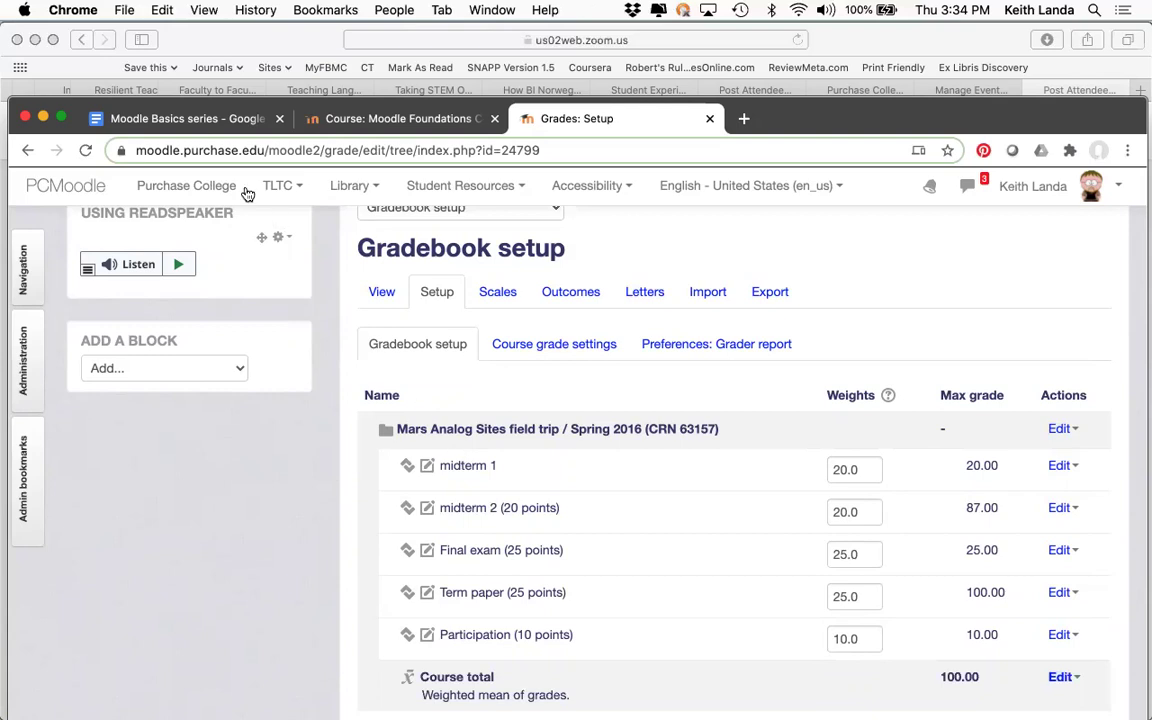
pyautogui.click(185, 118)
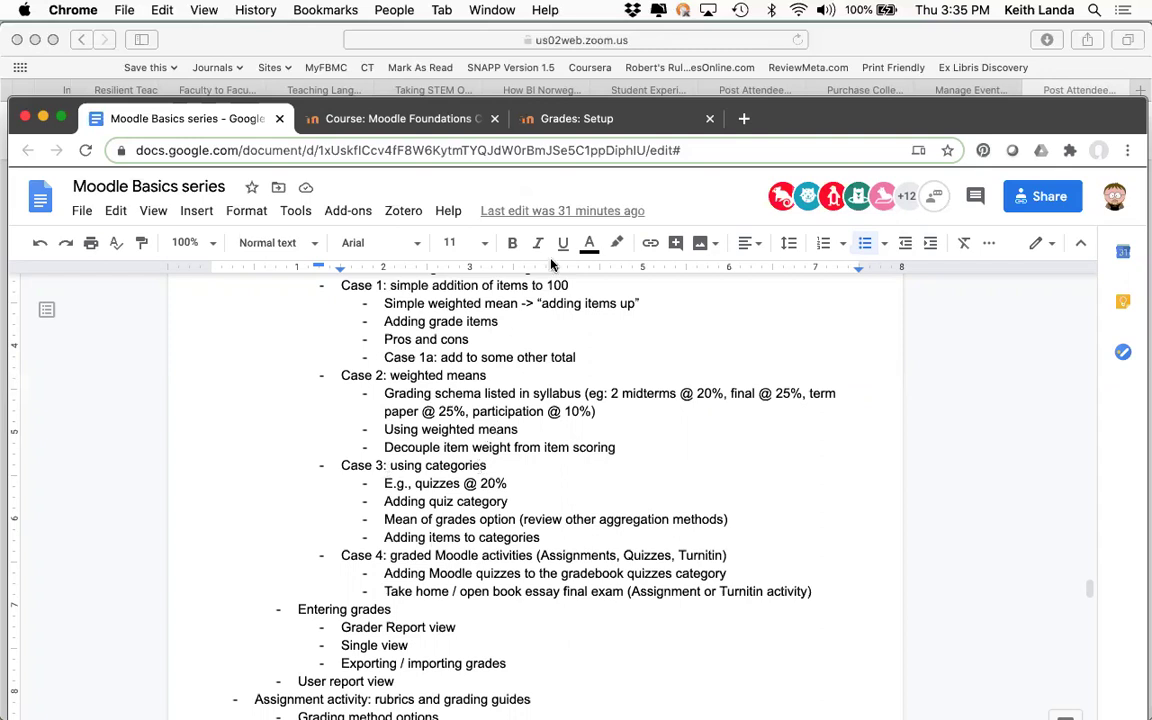
pyautogui.click(599, 120)
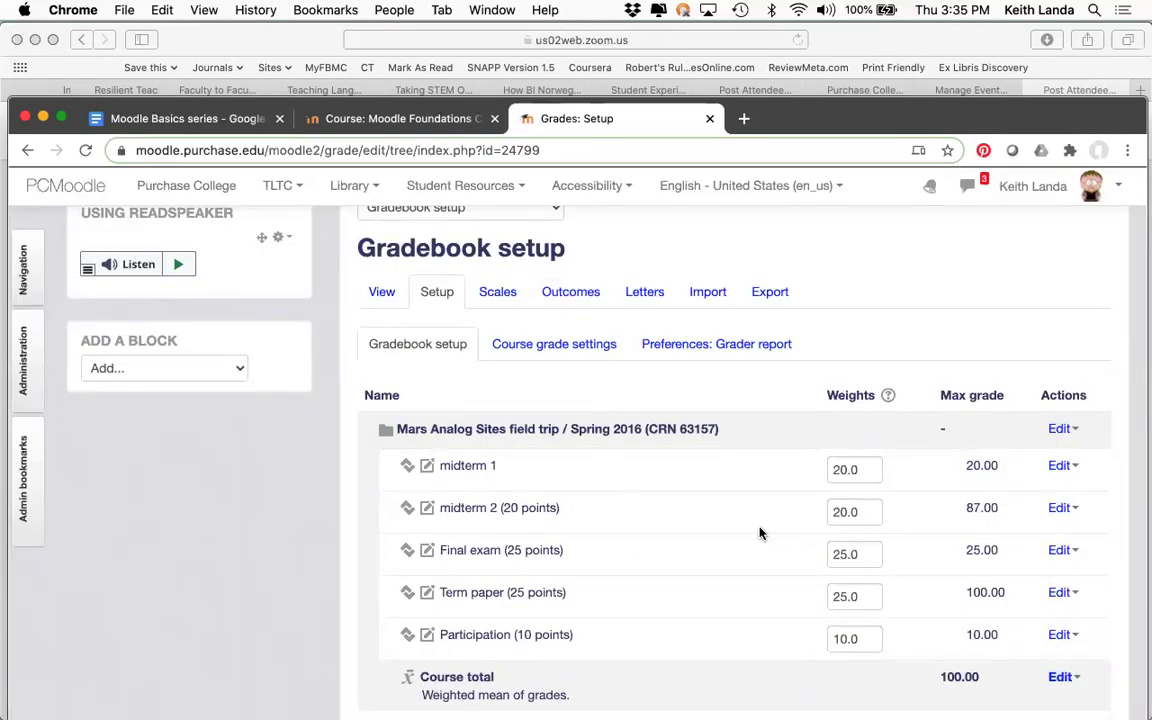
pyautogui.scroll(-5, 720, 540)
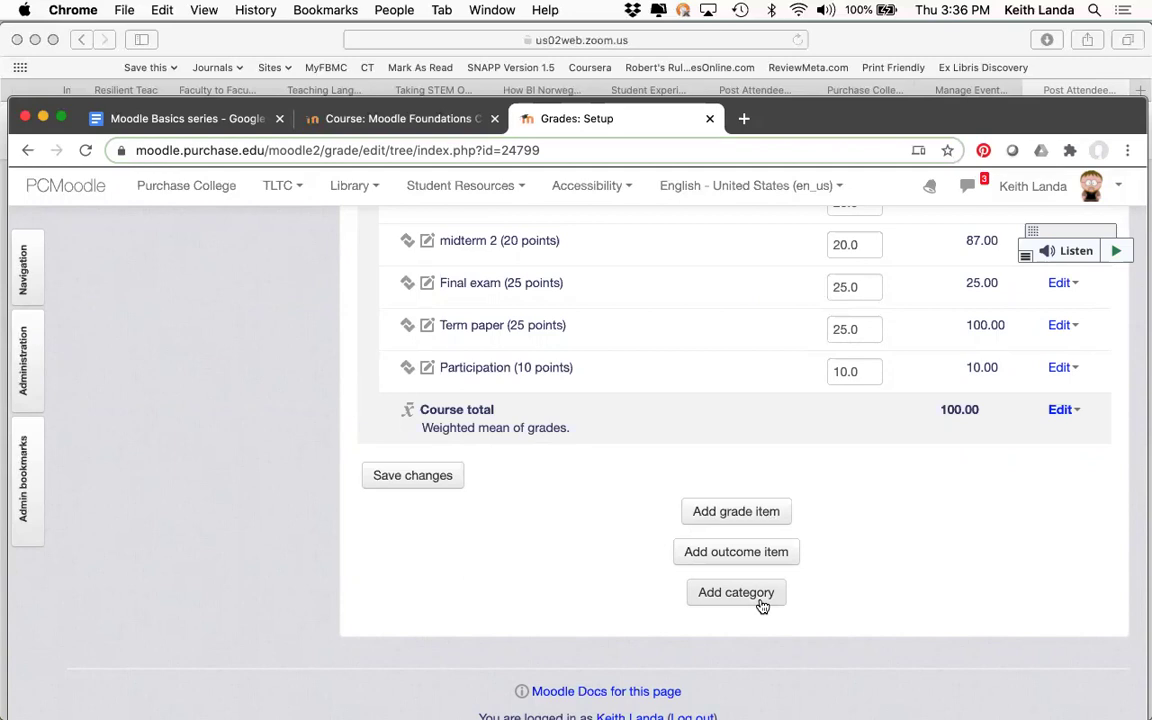
# - Rename the midterm 2 grade item as "midterm (20 points)" and save it
pyautogui.scroll(2, 762, 605)
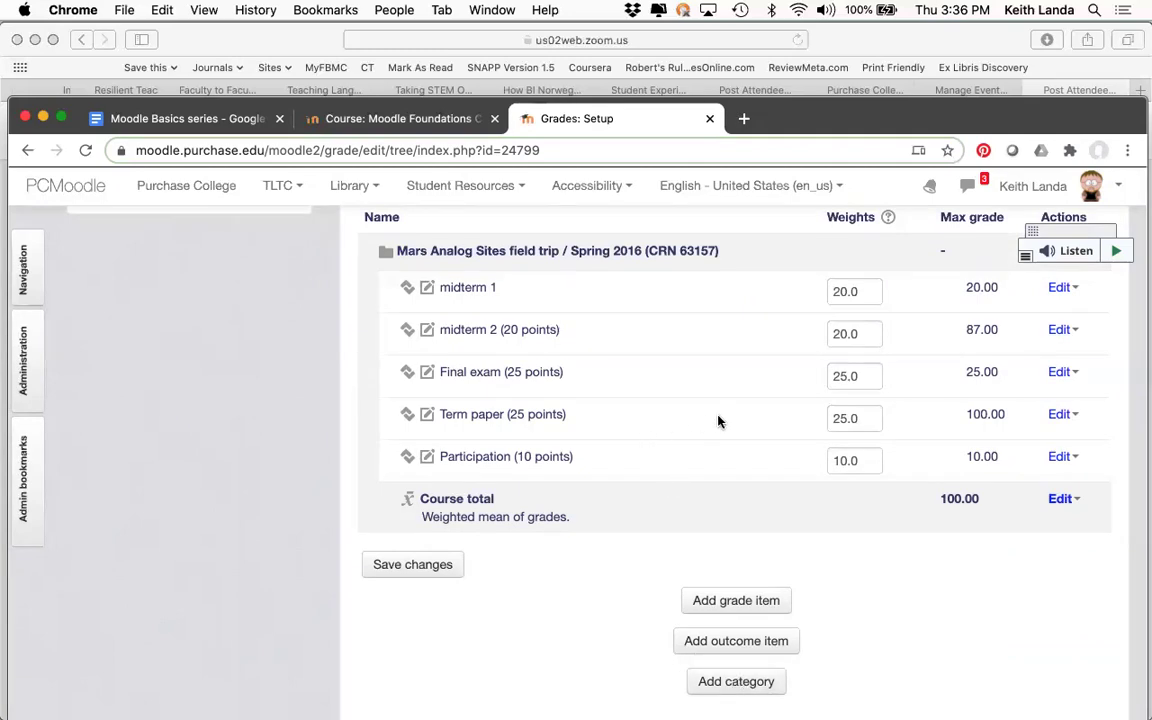
pyautogui.click(1076, 336)
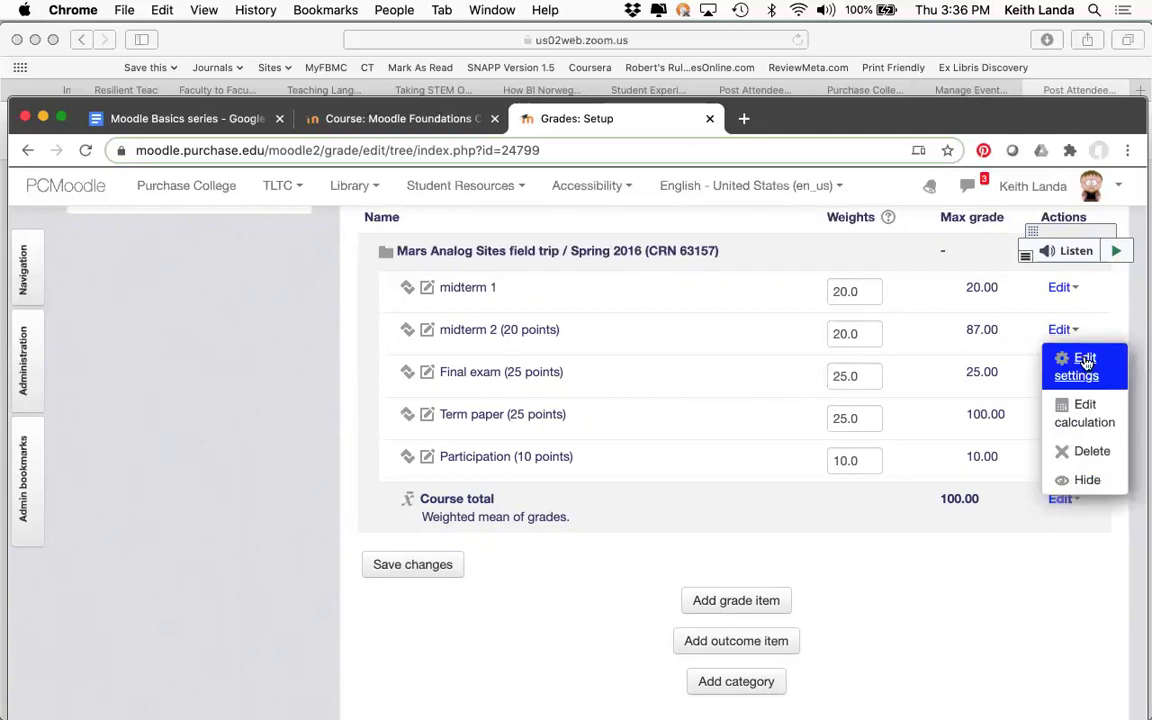
pyautogui.click(1086, 364)
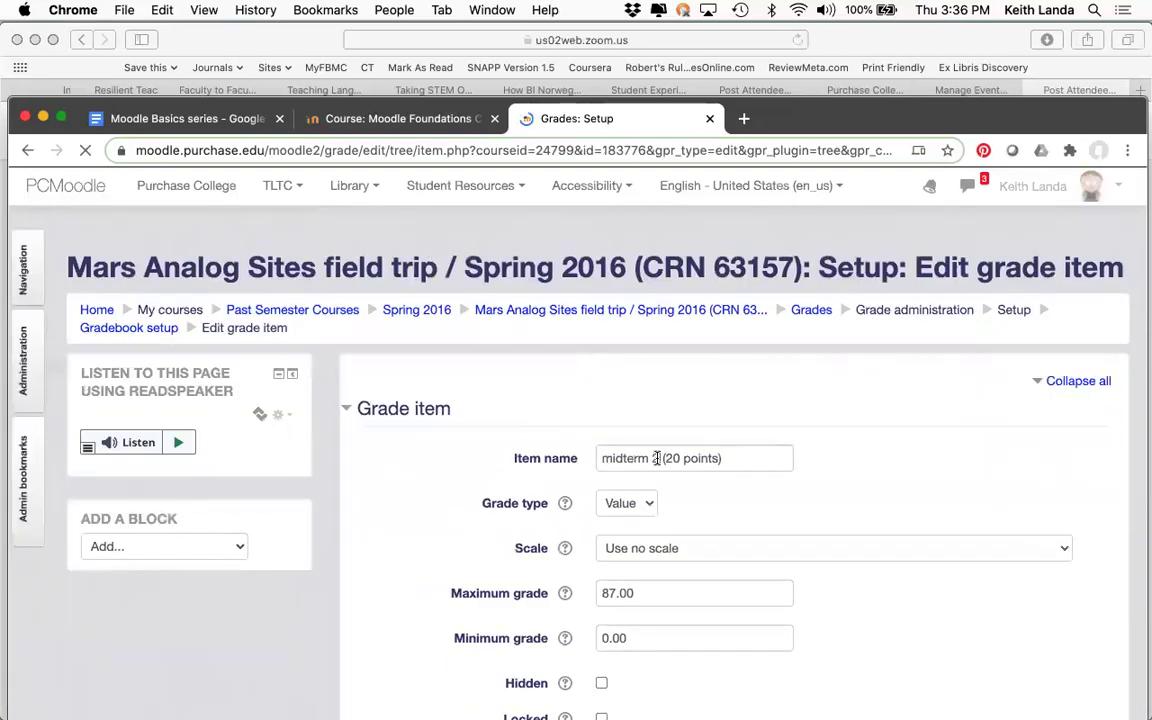
pyautogui.click(657, 458)
pyautogui.press('BackSpace')
pyautogui.scroll(-5, 656, 458)
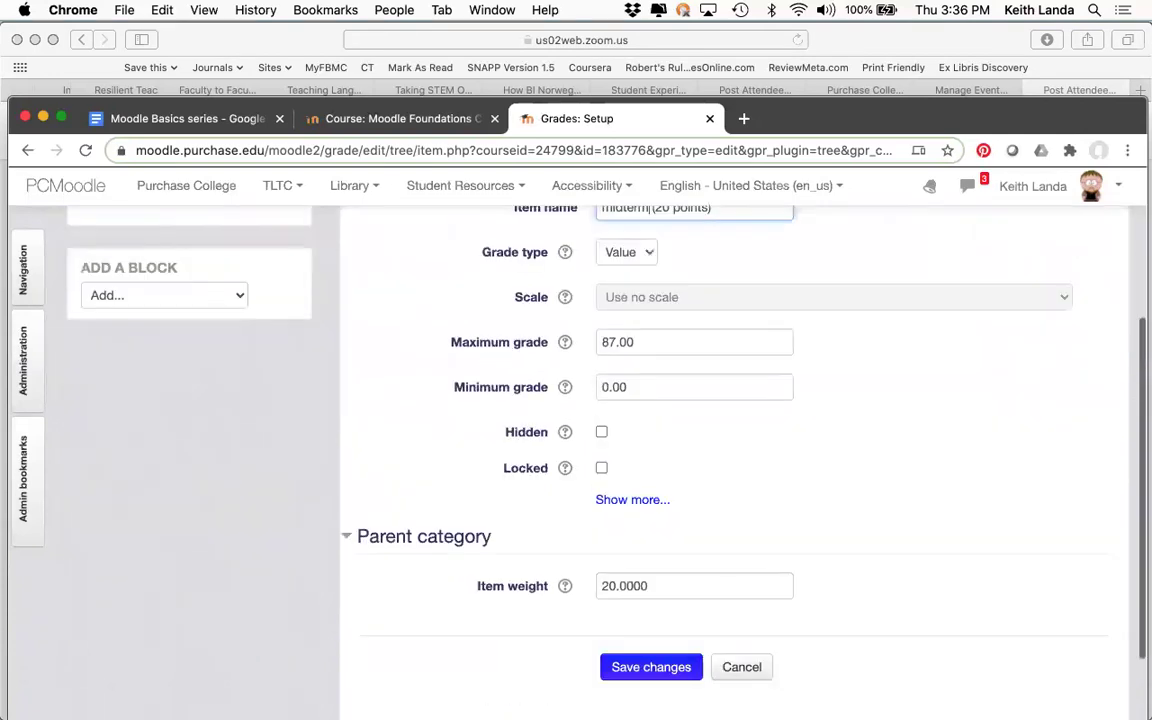
pyautogui.click(652, 570)
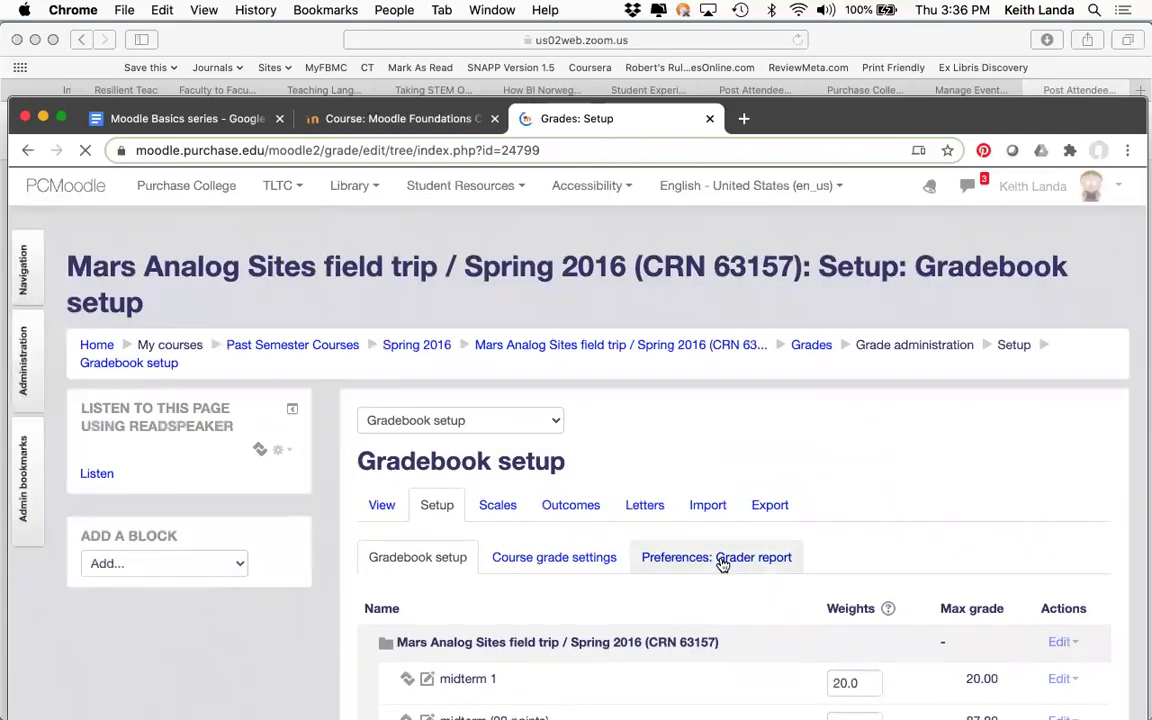
# - Delete the midterm 1 grade item from the gradebook
pyautogui.scroll(-5, 722, 563)
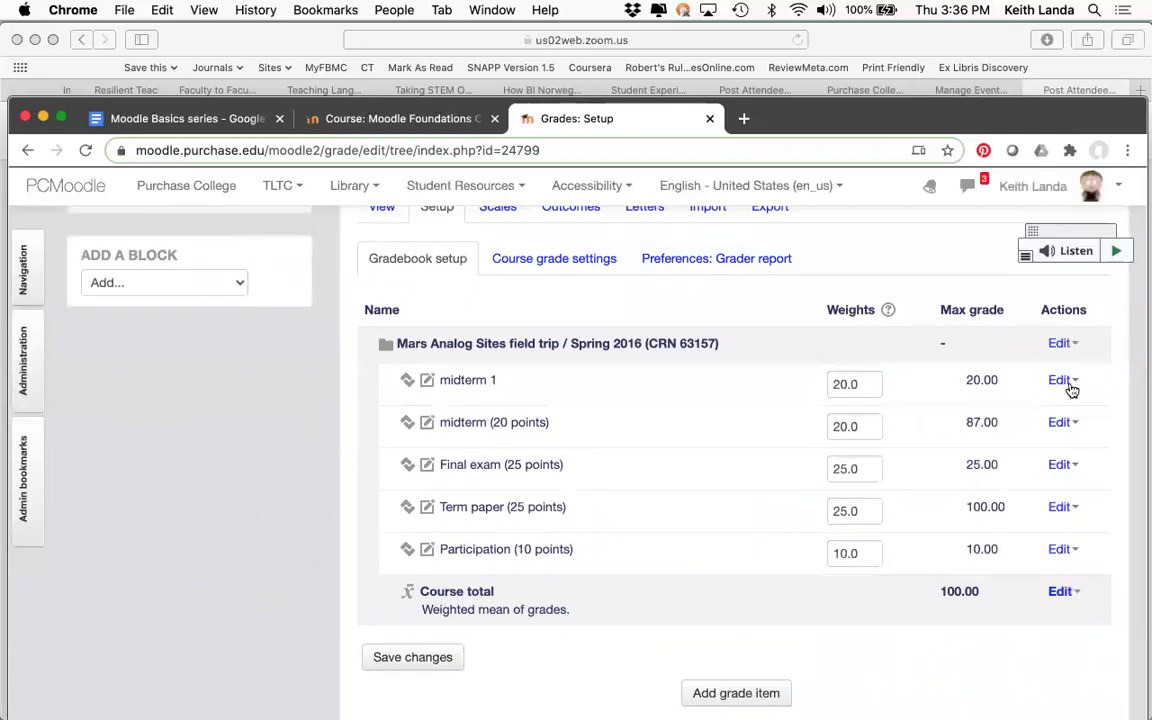
pyautogui.click(1076, 383)
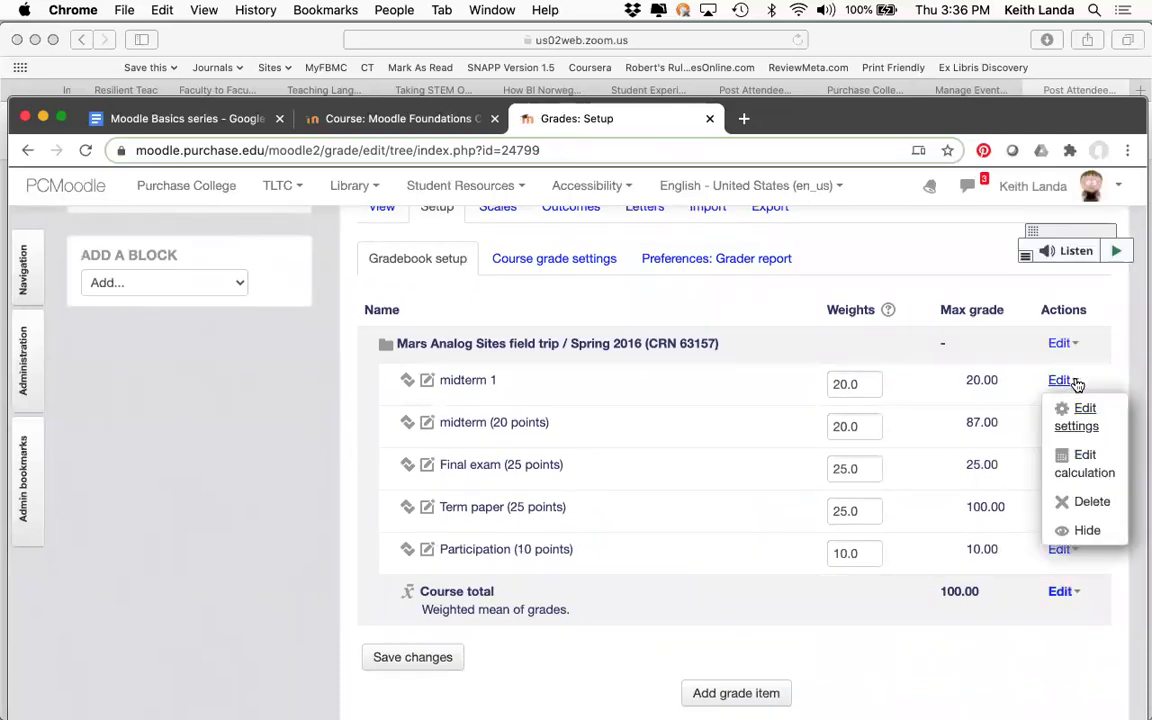
pyautogui.click(1087, 503)
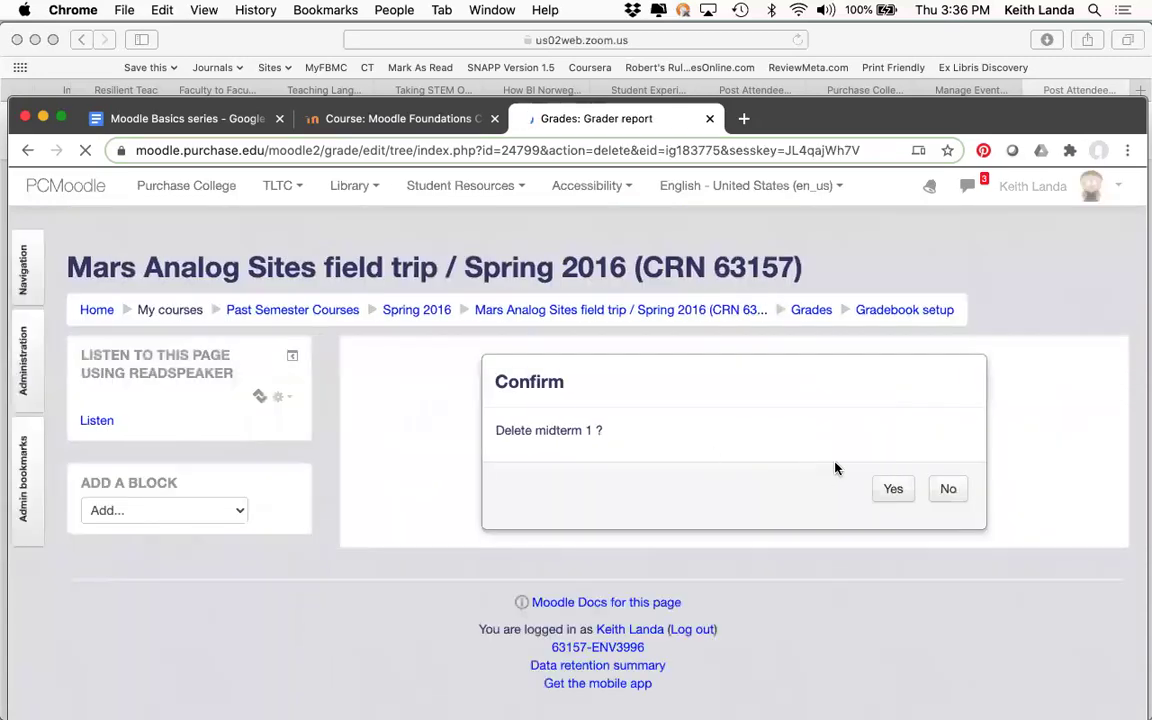
pyautogui.click(893, 488)
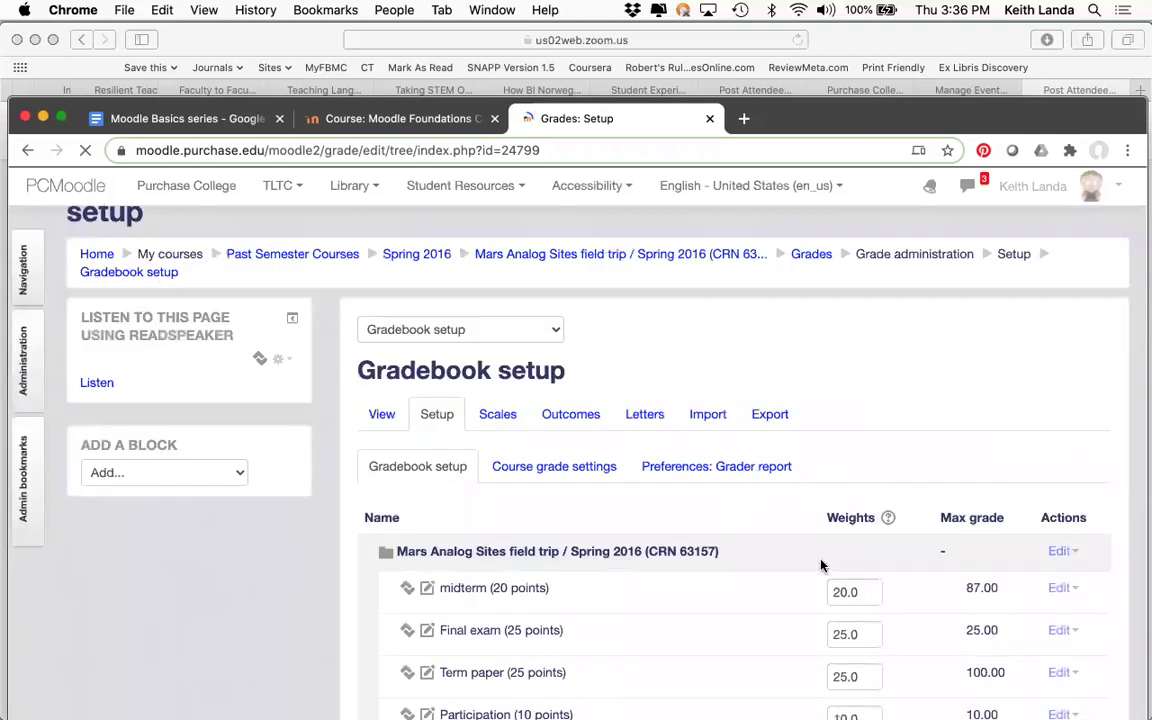
# - Add a grade category named "Quizzes (20%)" with simple weighted mean of grades as its aggregation, and save it
pyautogui.scroll(-5, 821, 566)
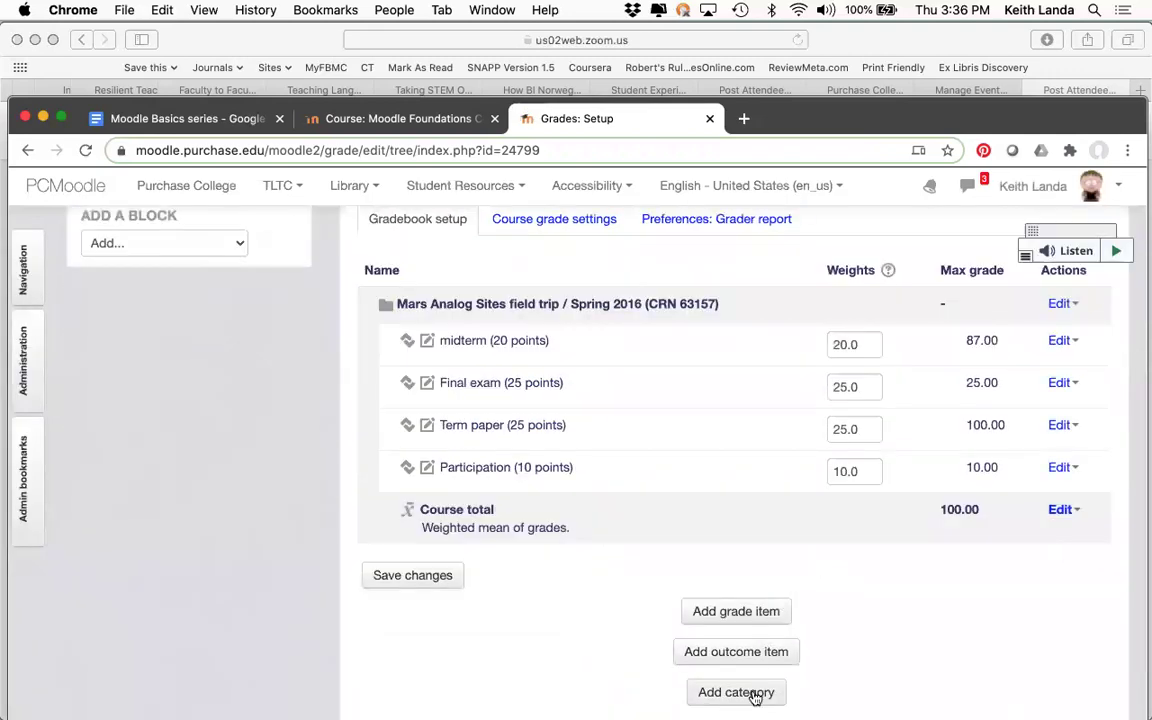
pyautogui.click(755, 695)
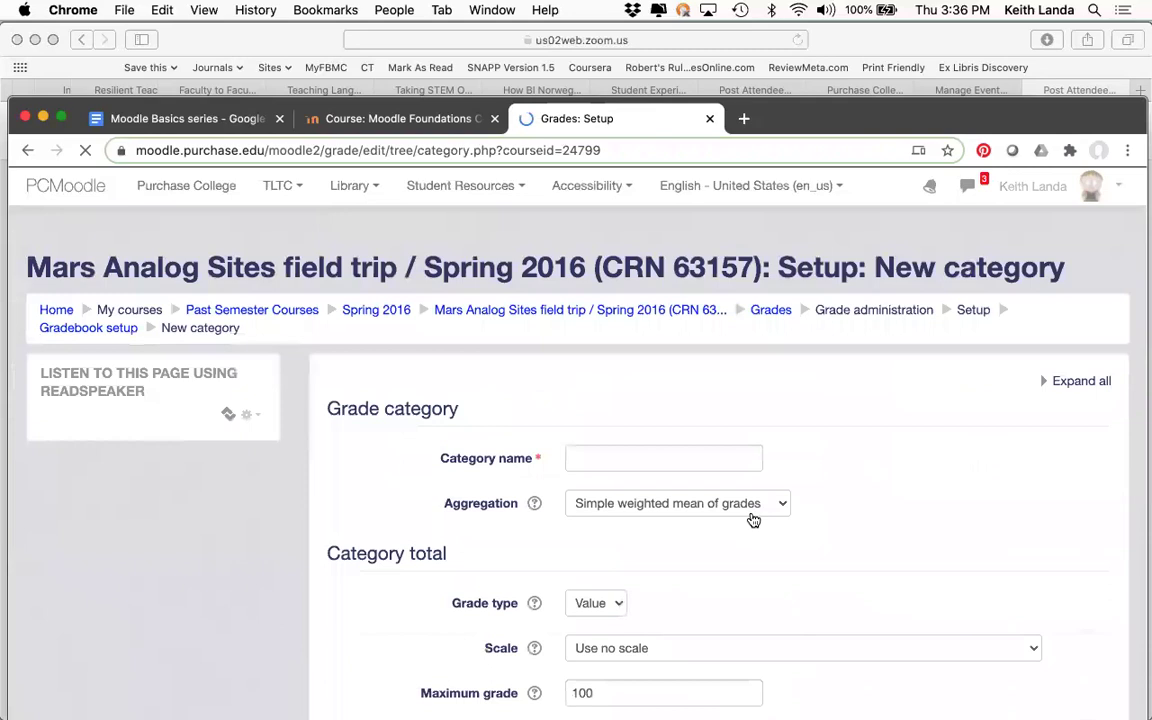
pyautogui.click(697, 461)
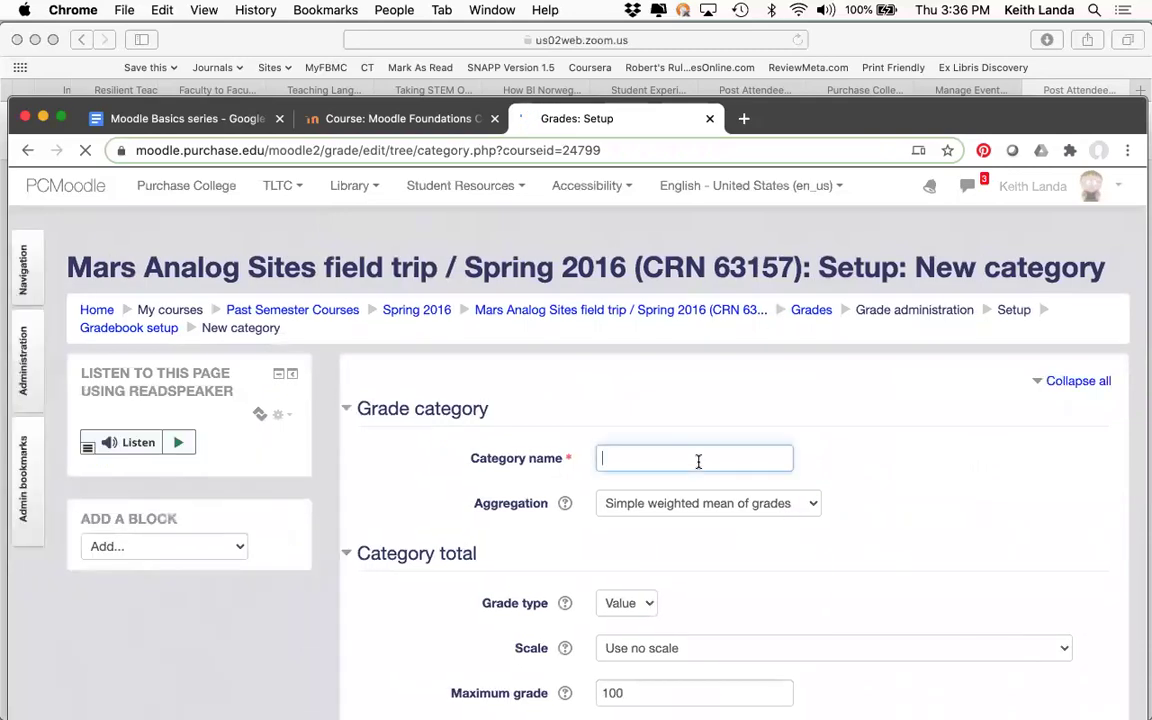
pyautogui.write('Quiz')
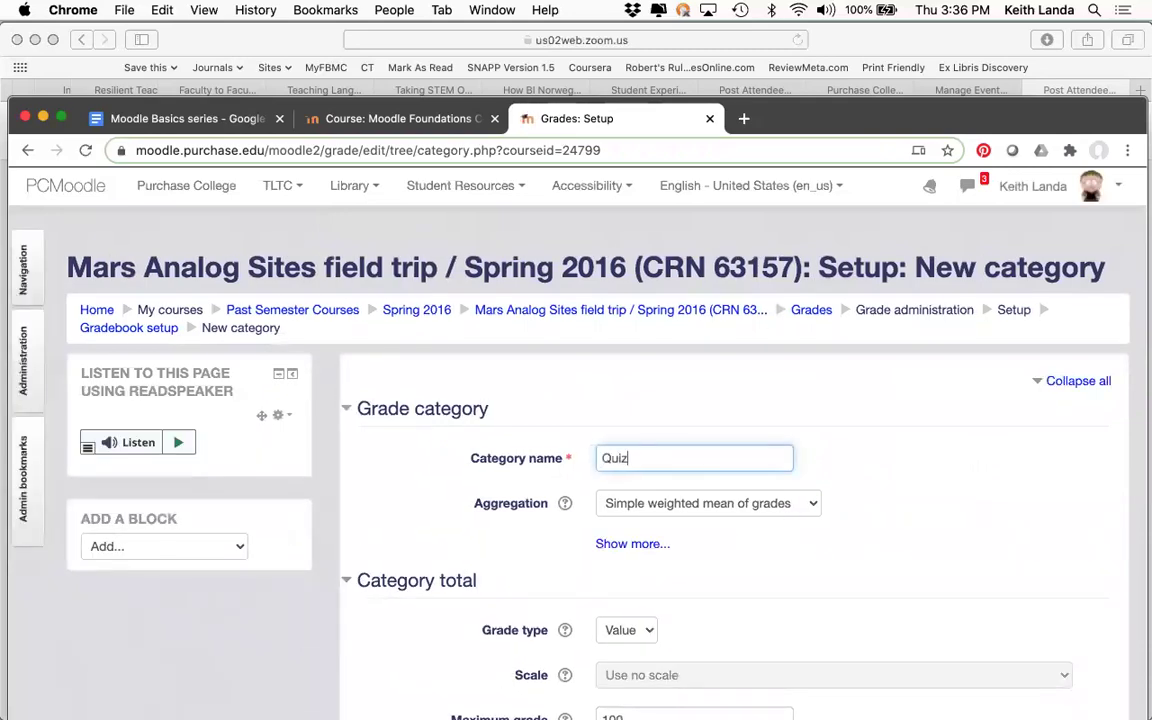
pyautogui.write('zes (20%)')
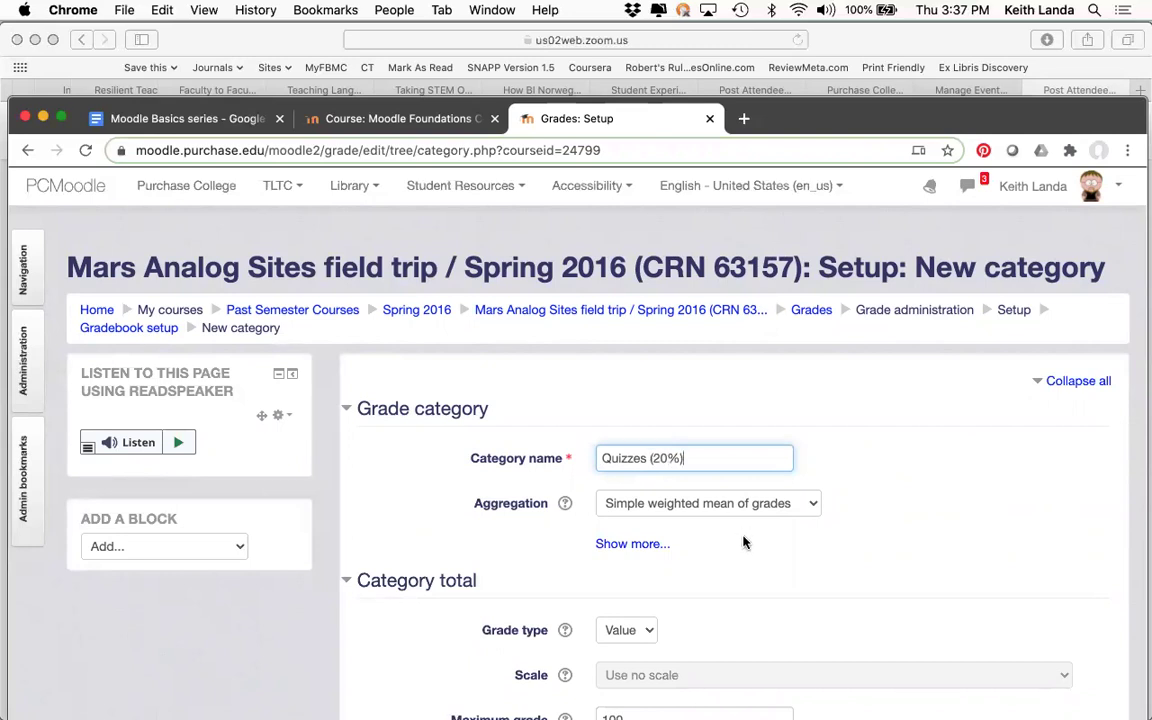
pyautogui.scroll(-5, 743, 540)
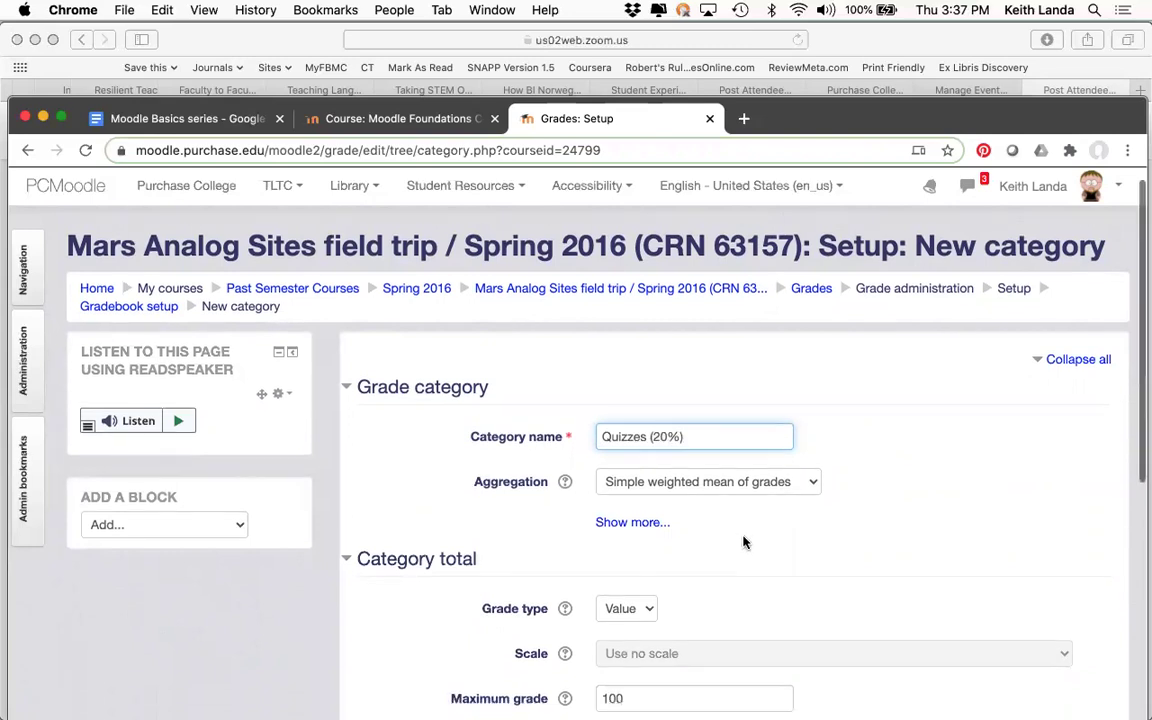
pyautogui.scroll(-3, 735, 540)
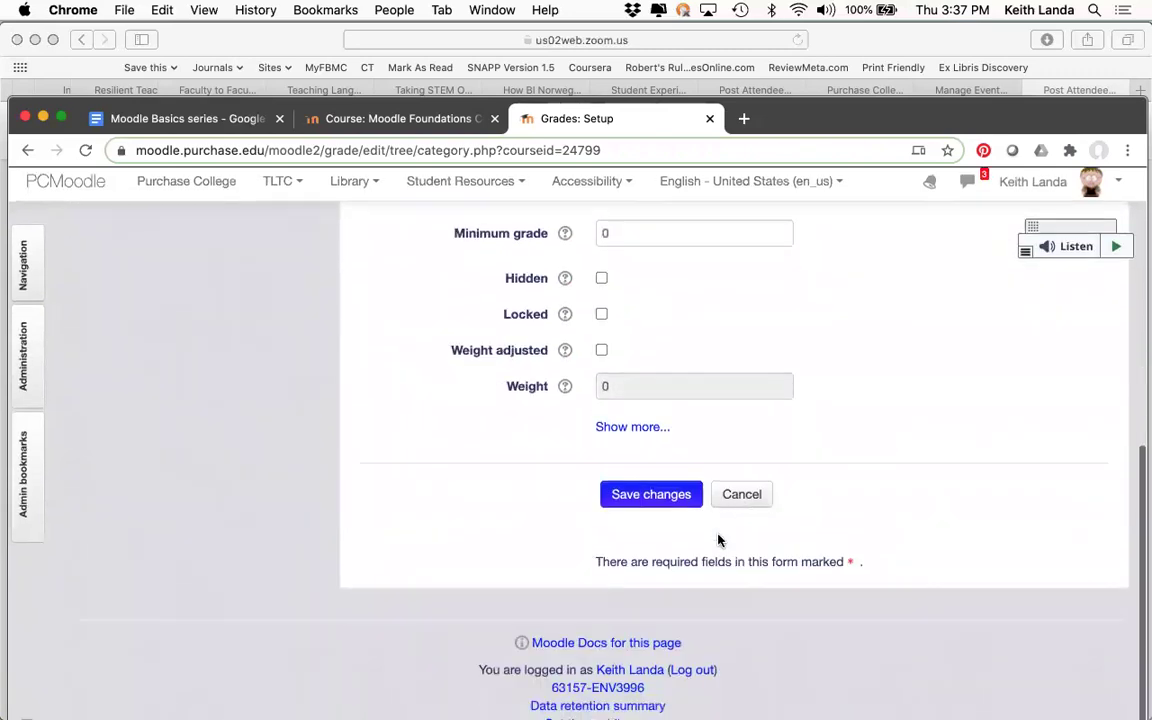
pyautogui.click(658, 502)
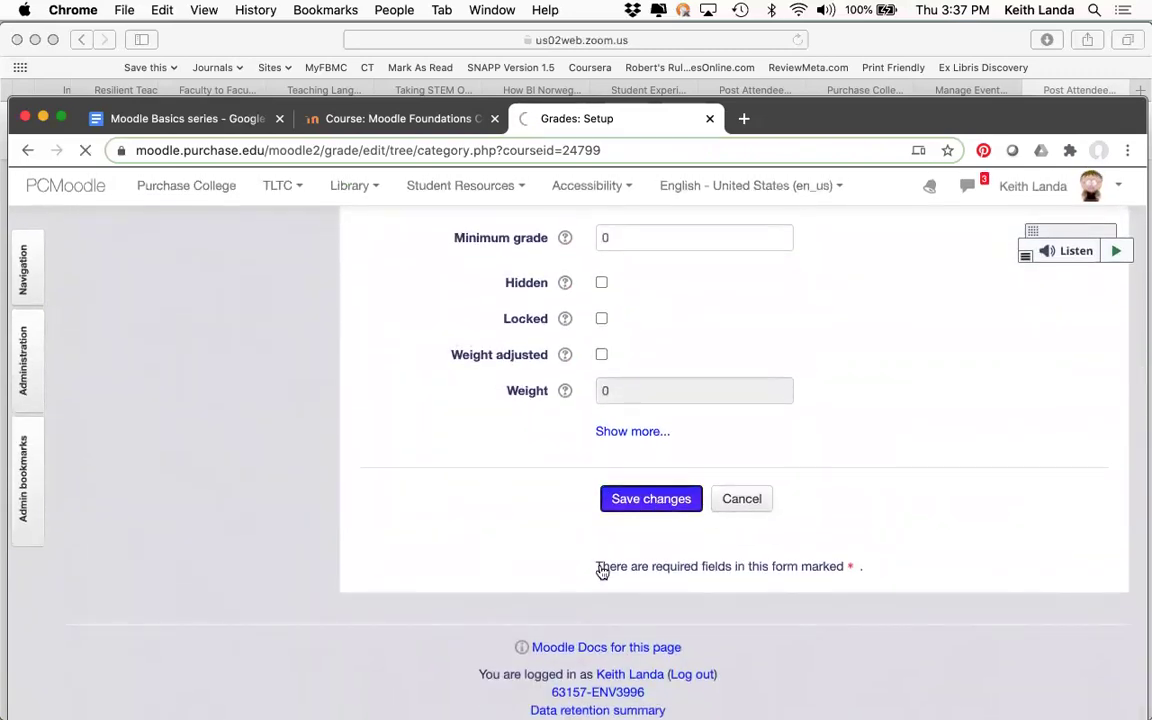
# - Move the Quizzes (20%) category to the start of the gradebook, above the midterm item
pyautogui.scroll(-5, 566, 591)
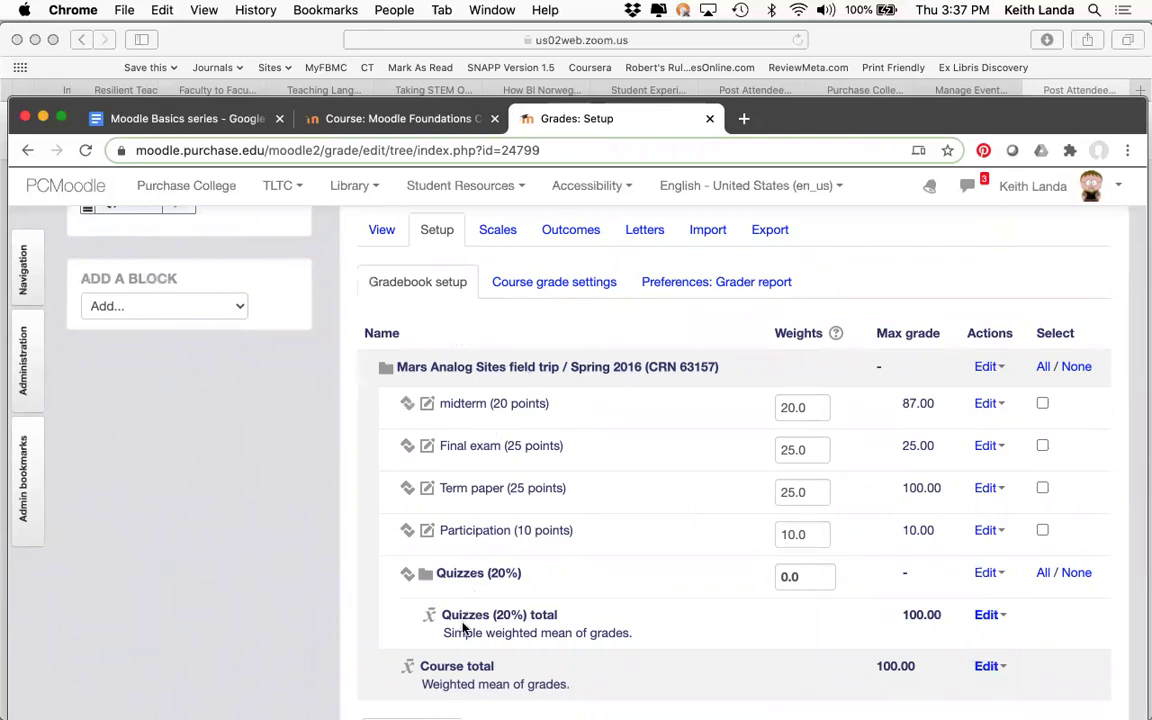
pyautogui.click(408, 576)
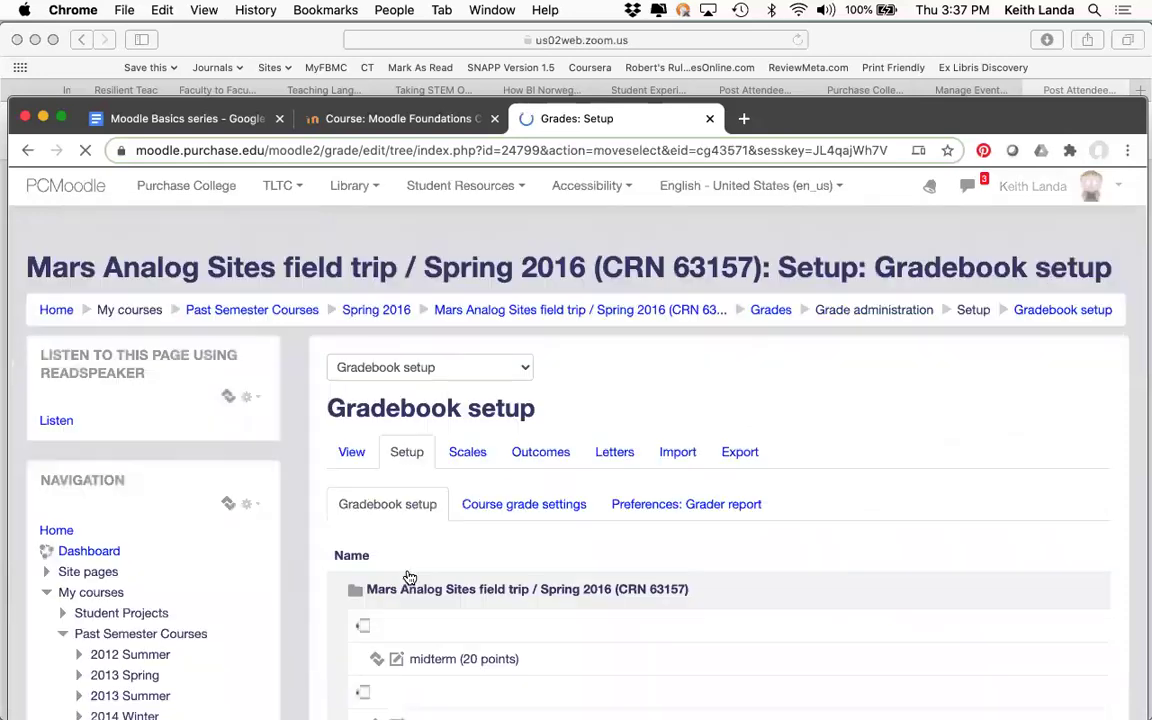
pyautogui.scroll(-2, 406, 578)
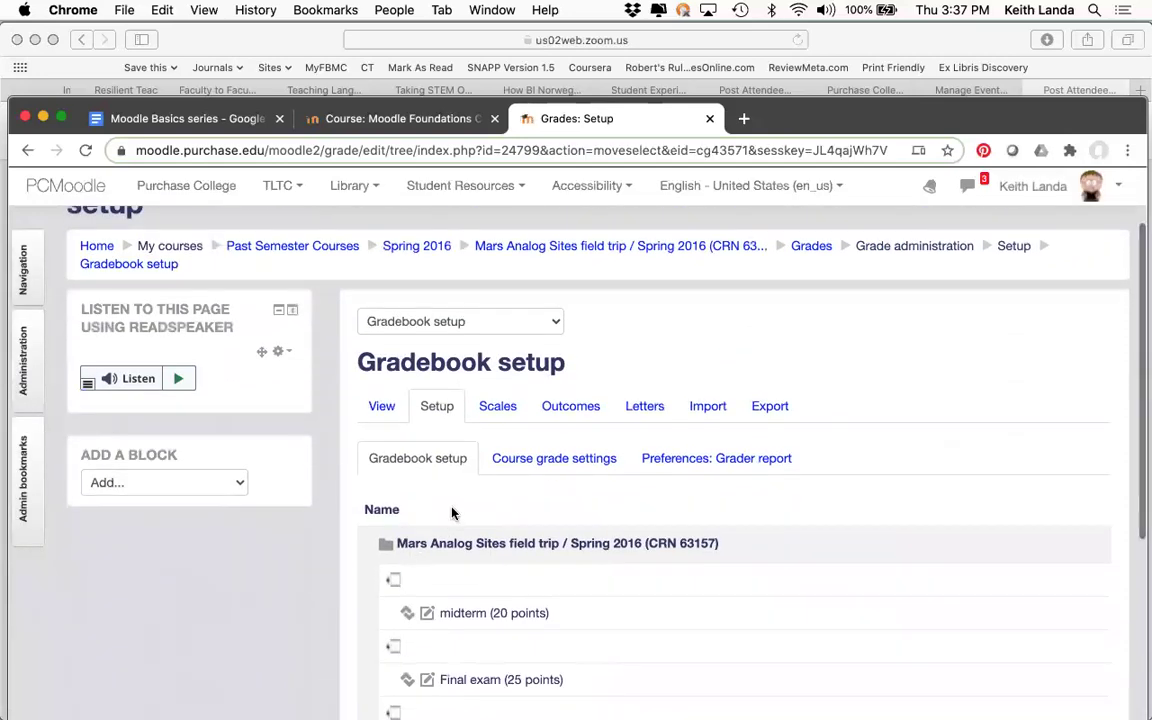
pyautogui.scroll(-2, 452, 513)
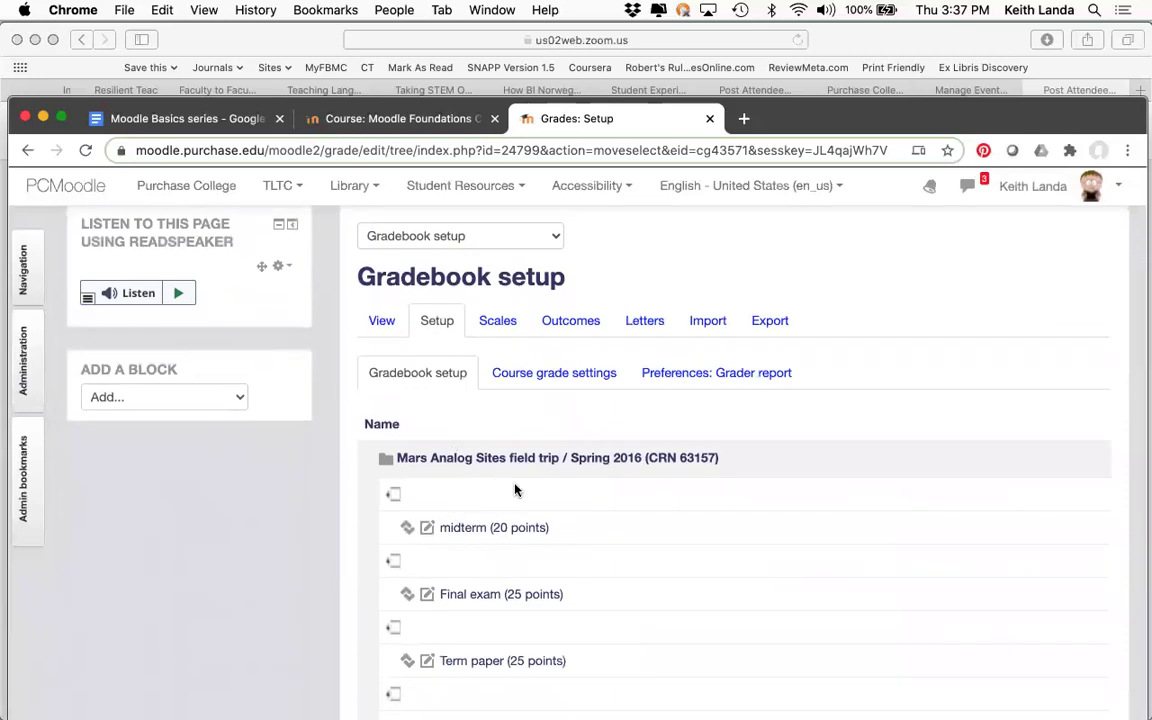
pyautogui.scroll(-2, 512, 487)
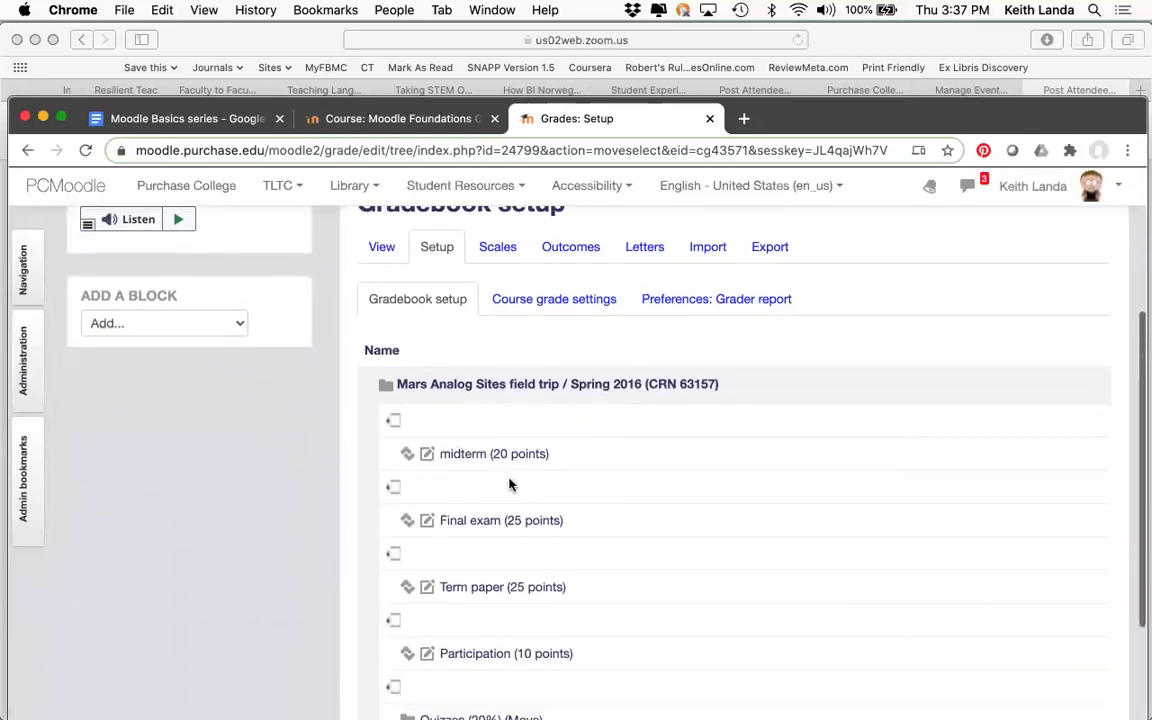
pyautogui.click(396, 425)
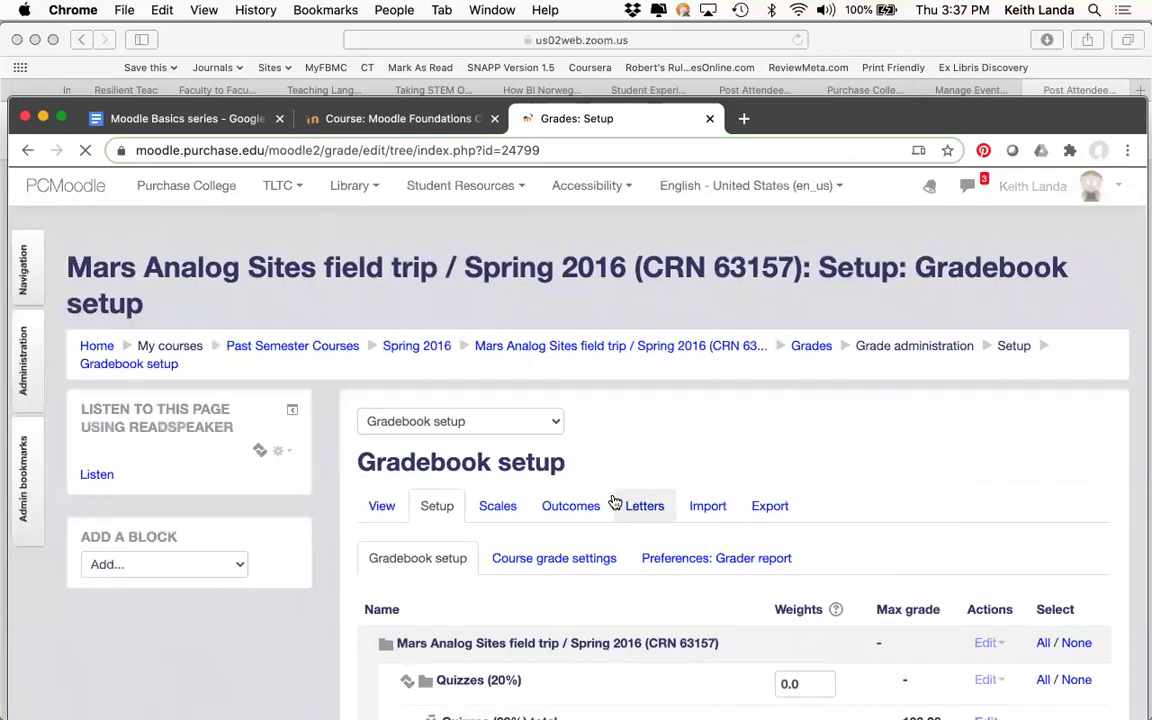
# - Add a grade item named "quiz #1" with a maximum grade of 8 in the Quizzes (20%) category, and save it
pyautogui.scroll(-5, 612, 483)
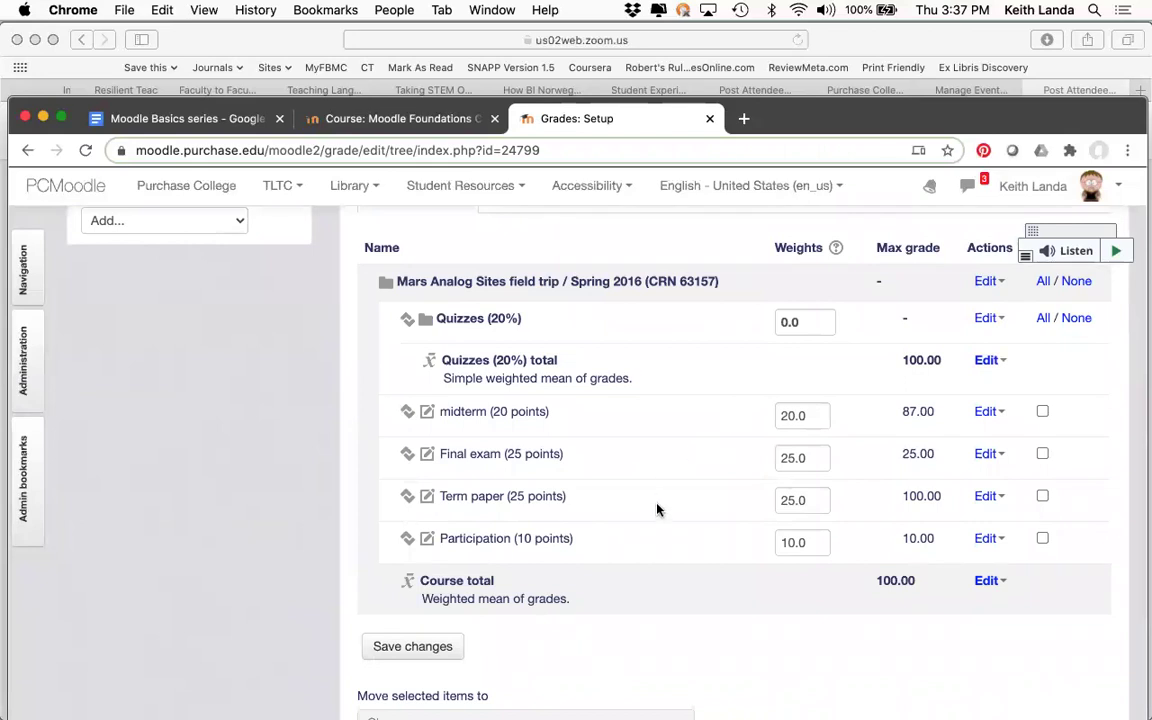
pyautogui.scroll(-3, 652, 630)
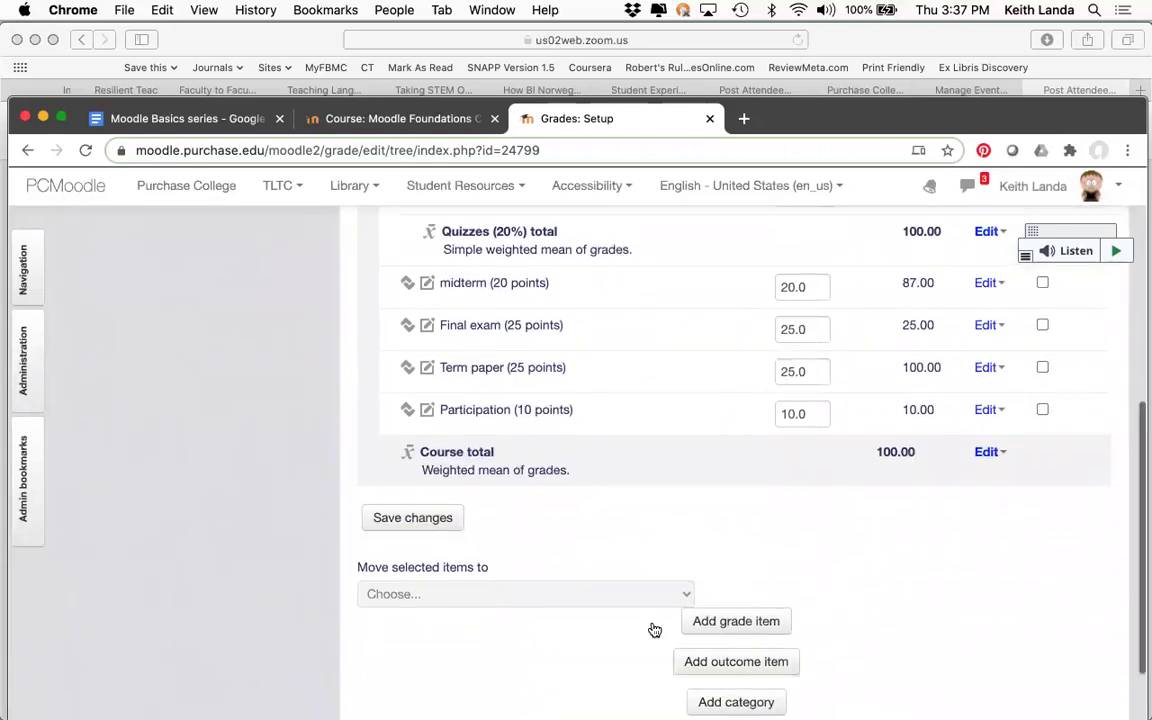
pyautogui.click(722, 626)
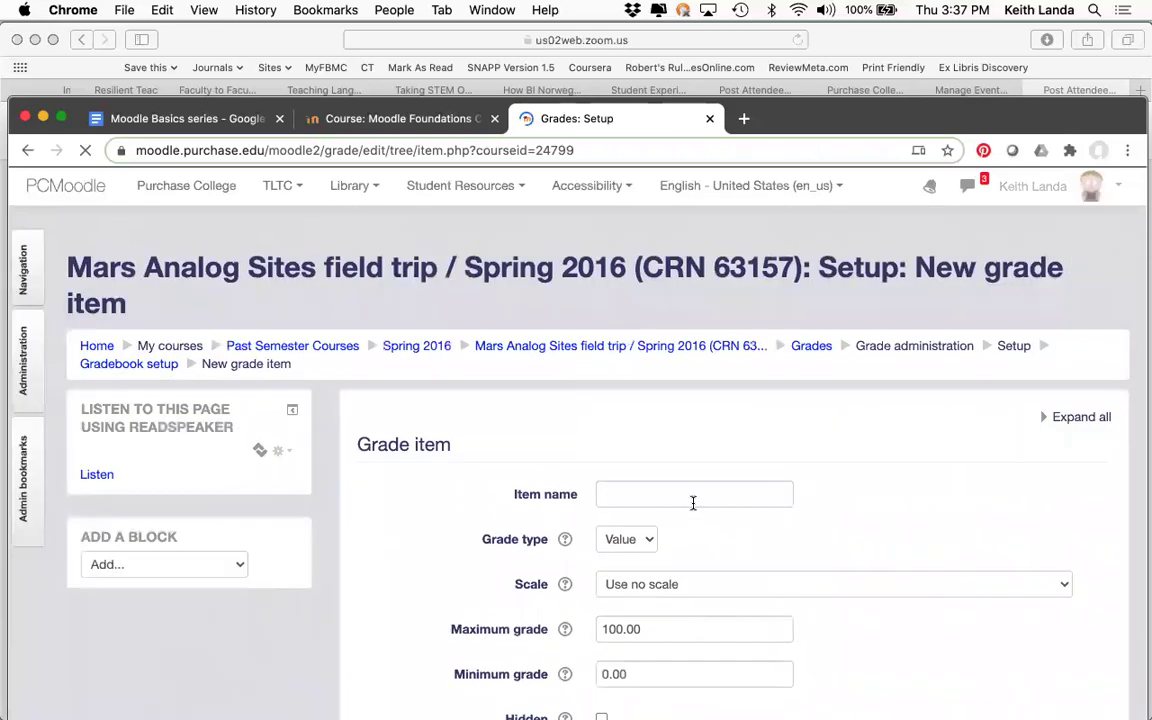
pyautogui.click(692, 500)
pyautogui.write('qu')
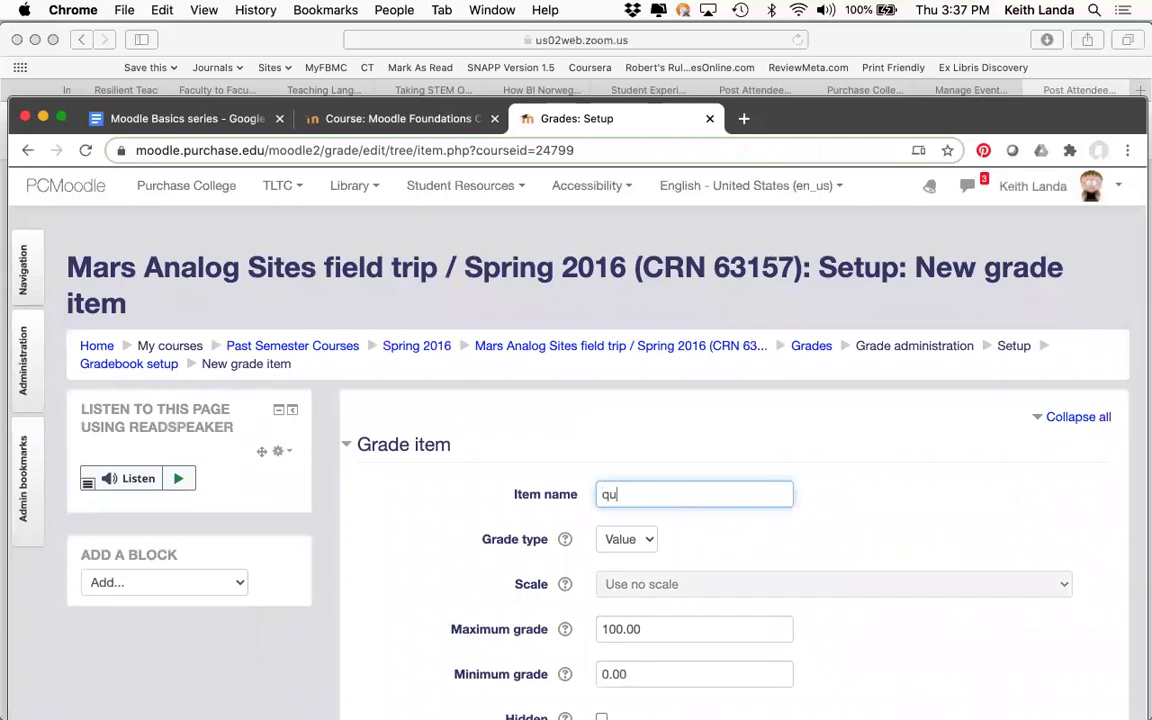
pyautogui.write('iz #1')
pyautogui.click(606, 628)
pyautogui.doubleClick(606, 628)
pyautogui.write('8')
pyautogui.scroll(-10, 686, 618)
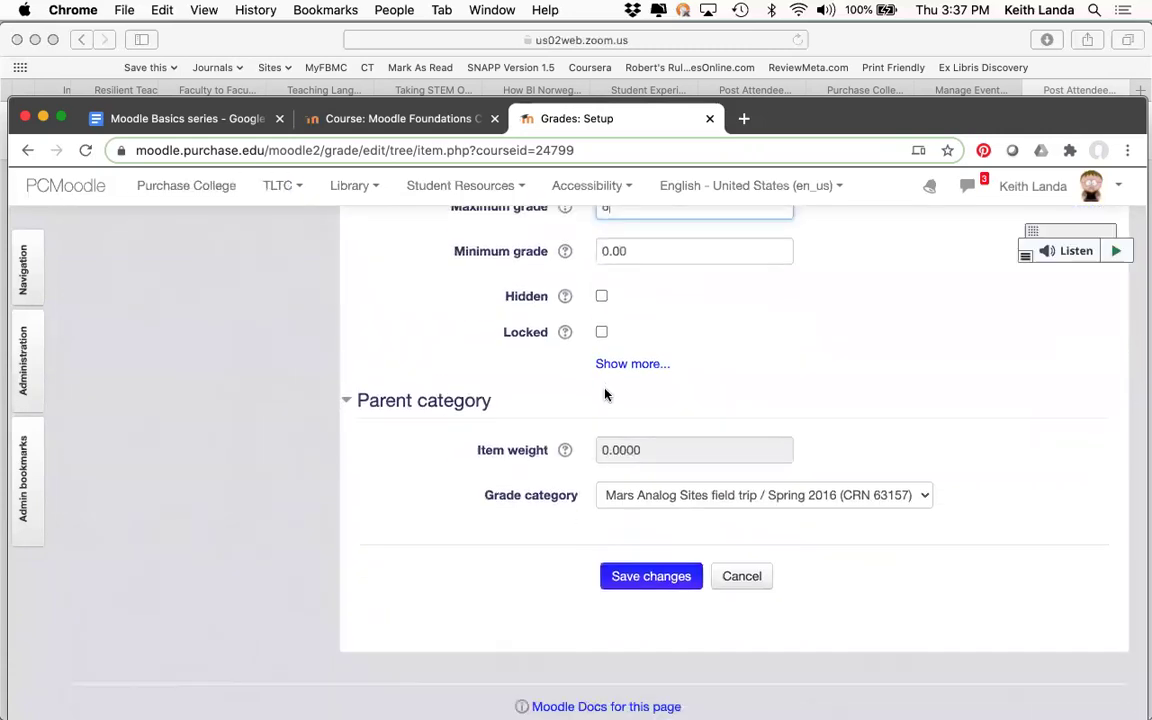
pyautogui.click(647, 498)
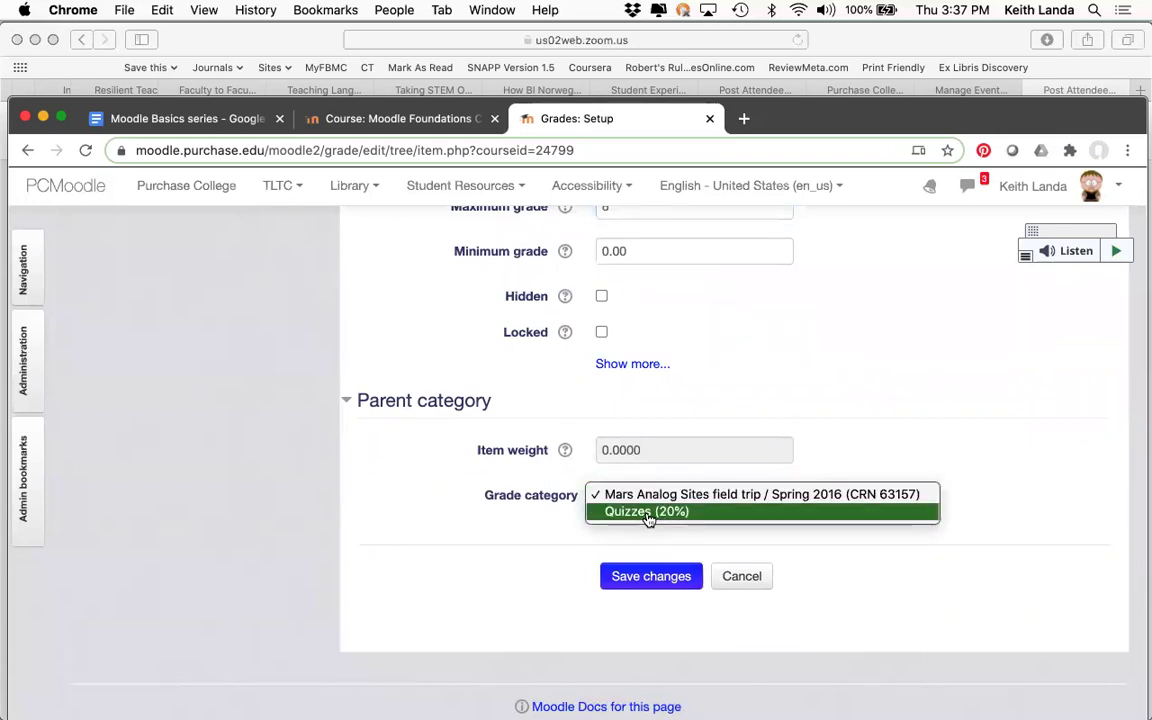
pyautogui.click(648, 514)
pyautogui.click(651, 577)
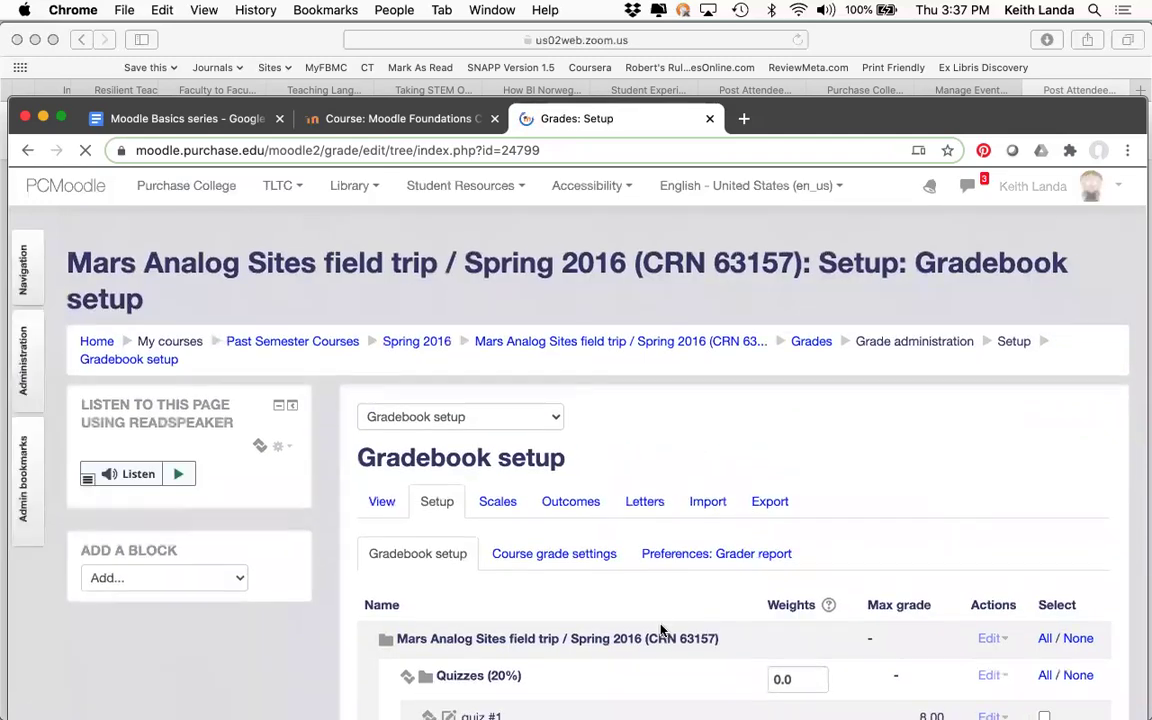
# - Add a grade item named "quiz #2" with a maximum grade of 10 to the gradebook, and save it
pyautogui.scroll(-2, 472, 512)
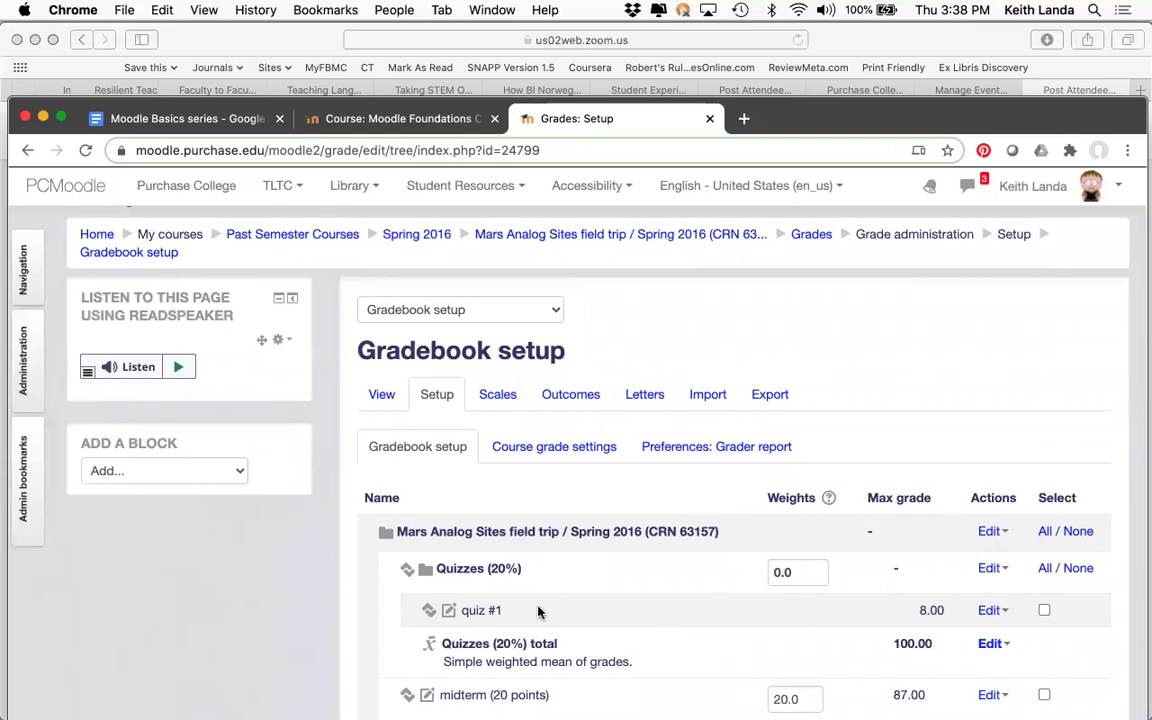
pyautogui.scroll(-6, 538, 612)
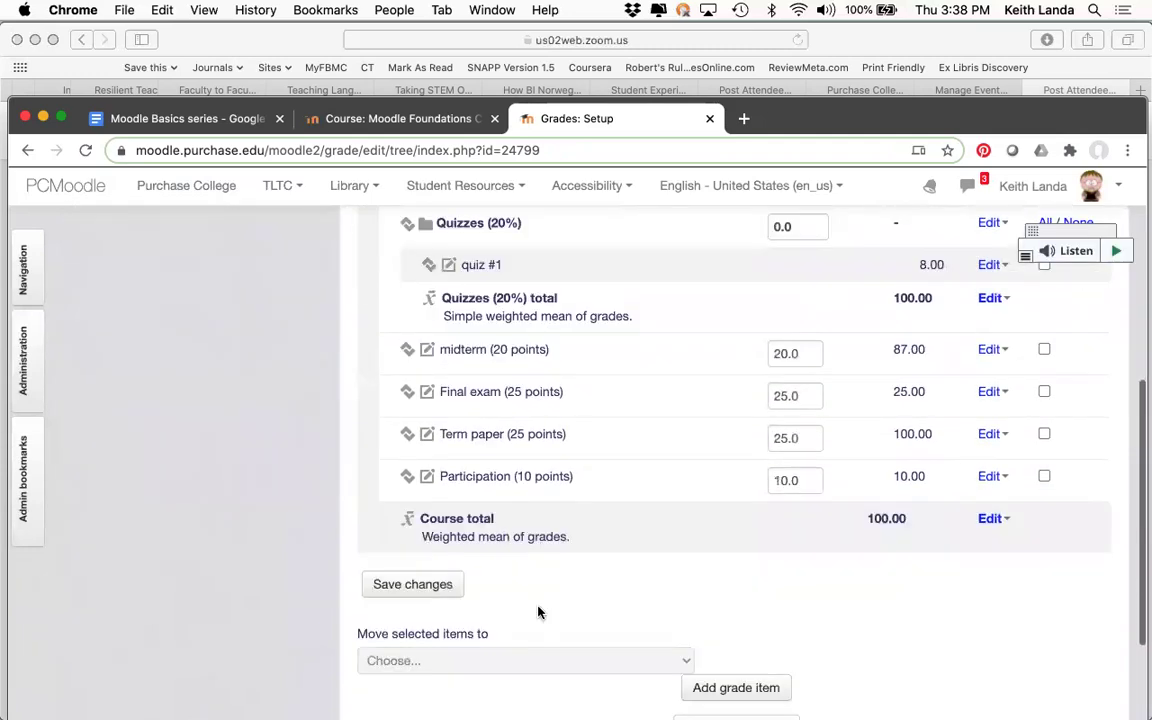
pyautogui.scroll(-2, 617, 586)
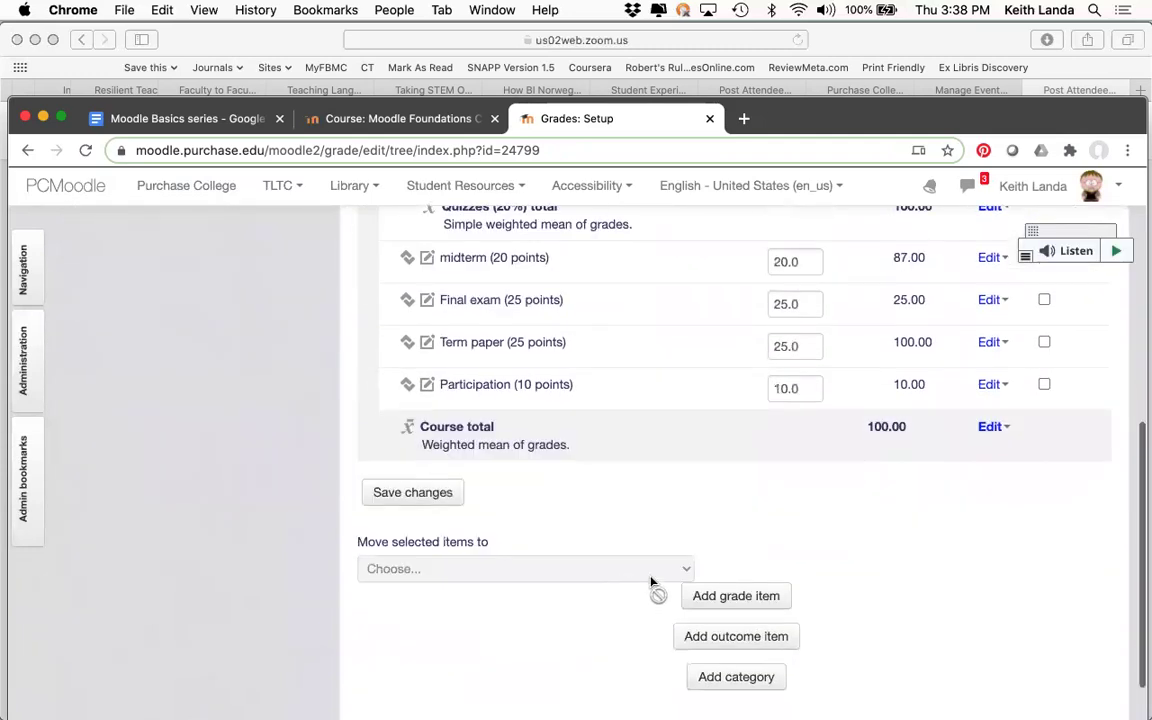
pyautogui.click(735, 596)
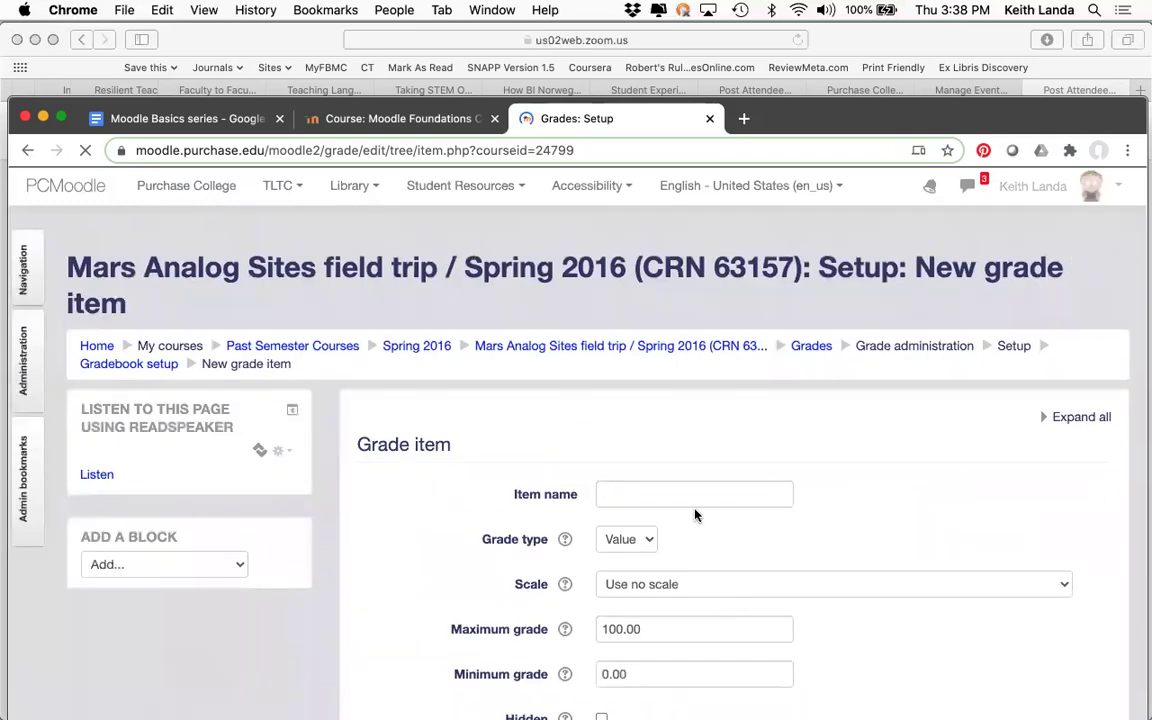
pyautogui.click(690, 497)
pyautogui.write('quiz #2')
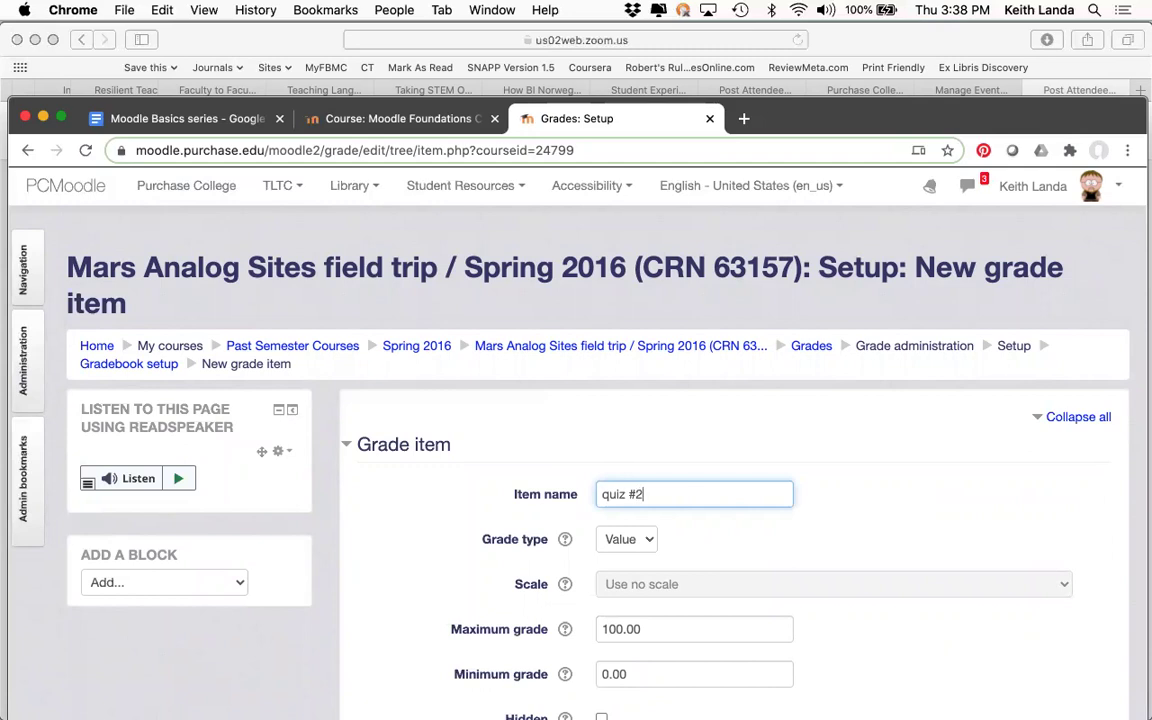
pyautogui.click(614, 629)
pyautogui.press('BackSpace')
pyautogui.scroll(-5, 557, 640)
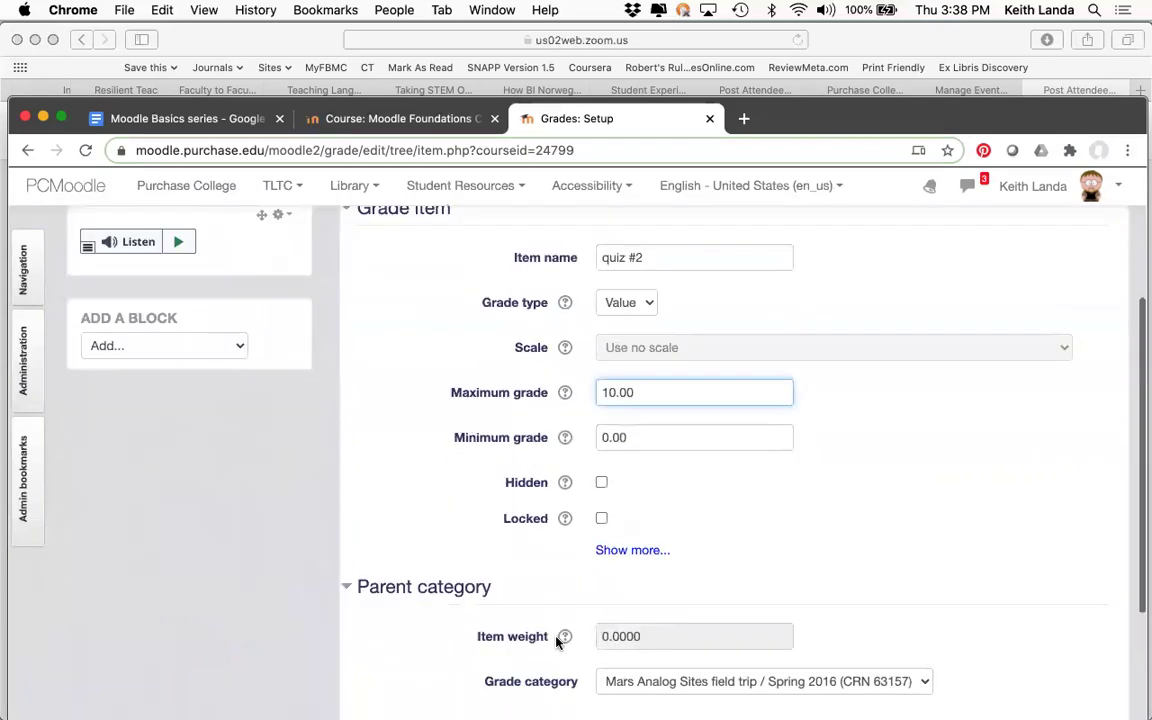
pyautogui.scroll(-5, 557, 640)
pyautogui.click(643, 519)
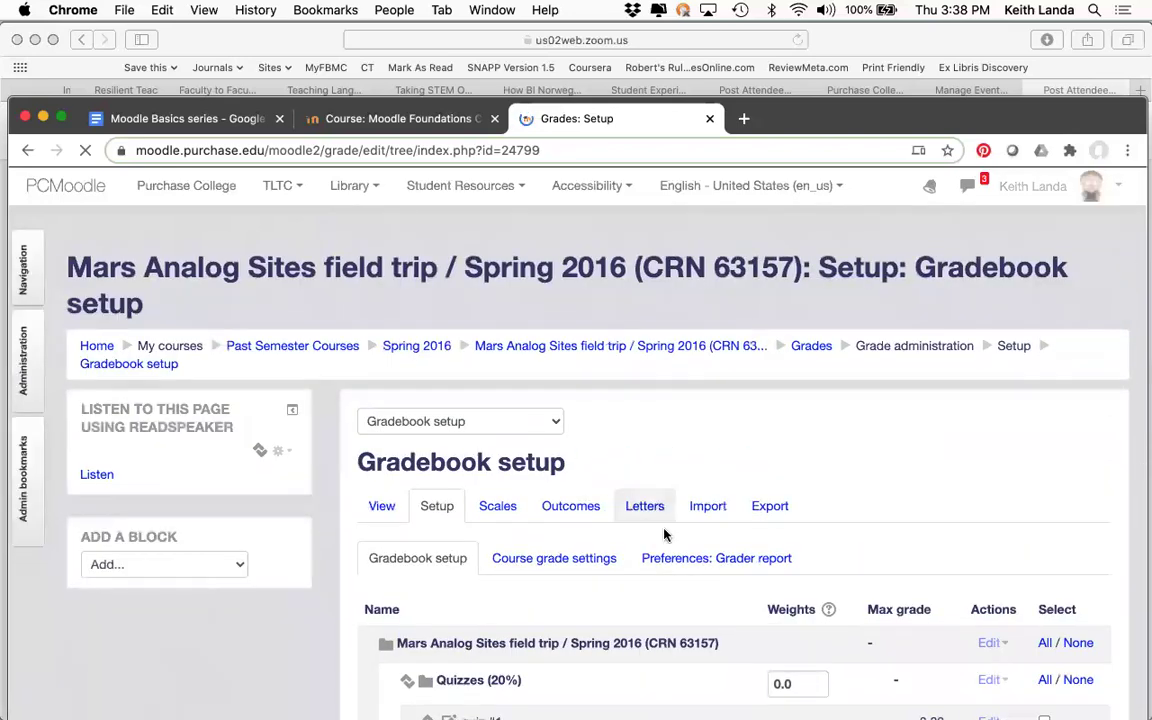
# - Move the quiz #2 grade item into the Quizzes (20%) category
pyautogui.scroll(-7, 662, 530)
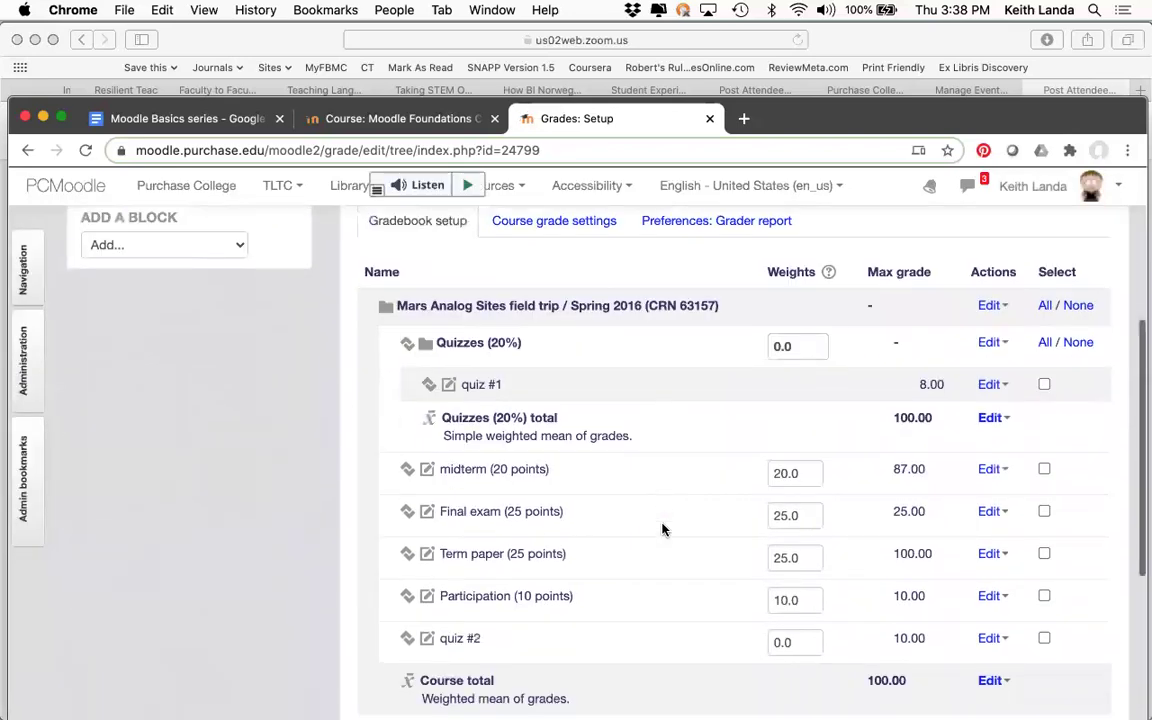
pyautogui.scroll(-1, 662, 530)
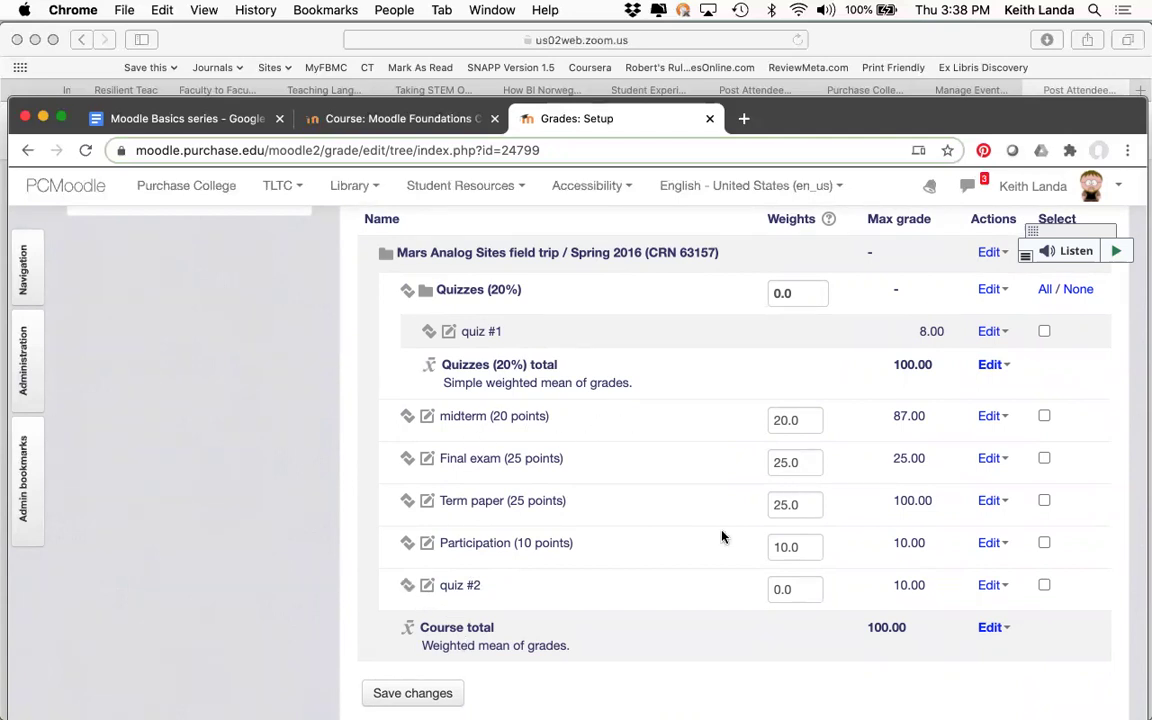
pyautogui.click(1044, 586)
pyautogui.scroll(-6, 1044, 588)
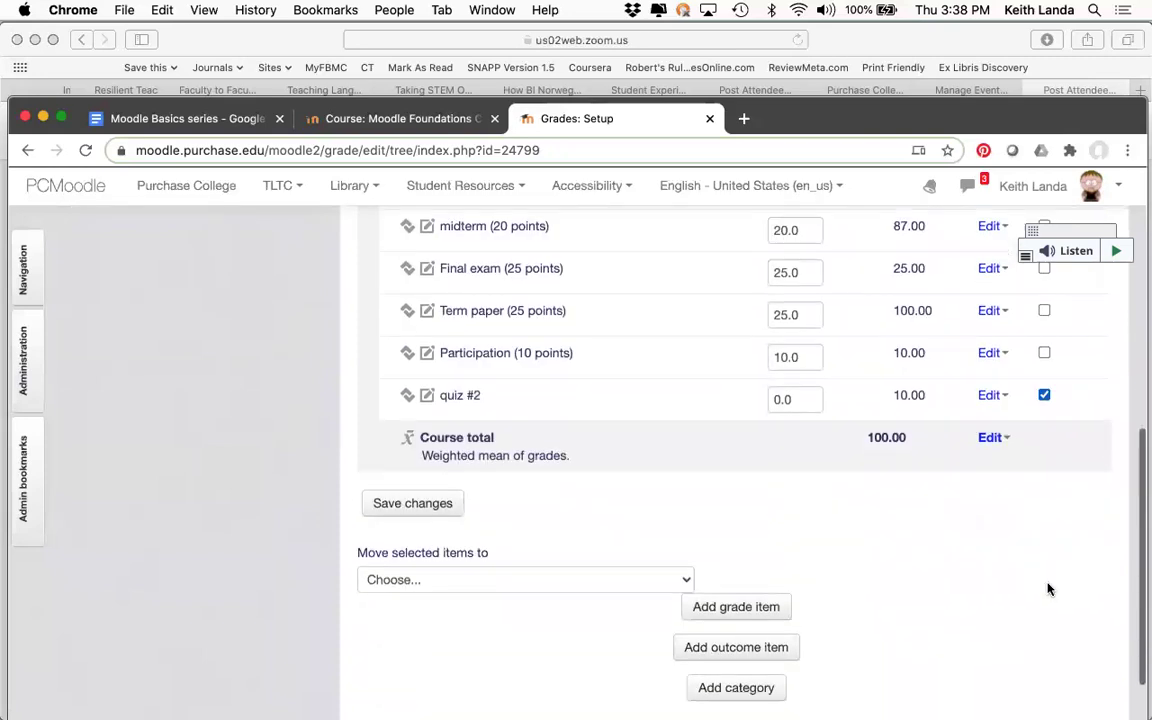
pyautogui.click(610, 470)
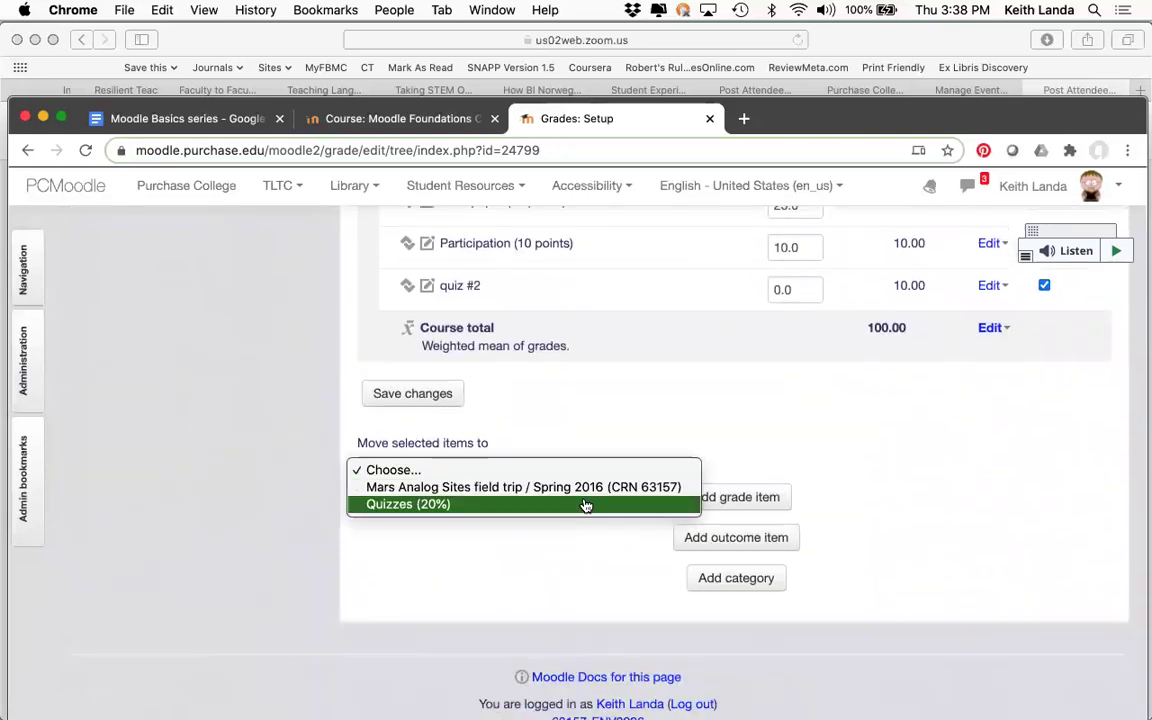
pyautogui.click(580, 511)
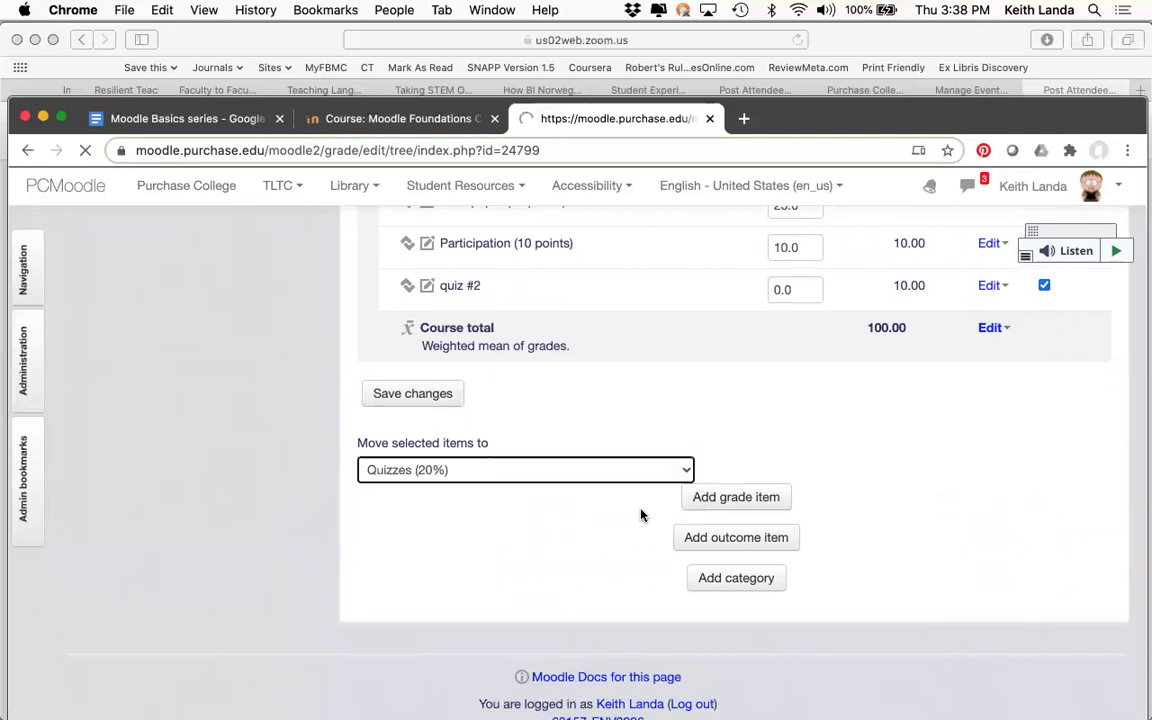
# - Reorder the Quizzes (20%) category so that quiz #1 comes before quiz #2
pyautogui.scroll(-4, 643, 515)
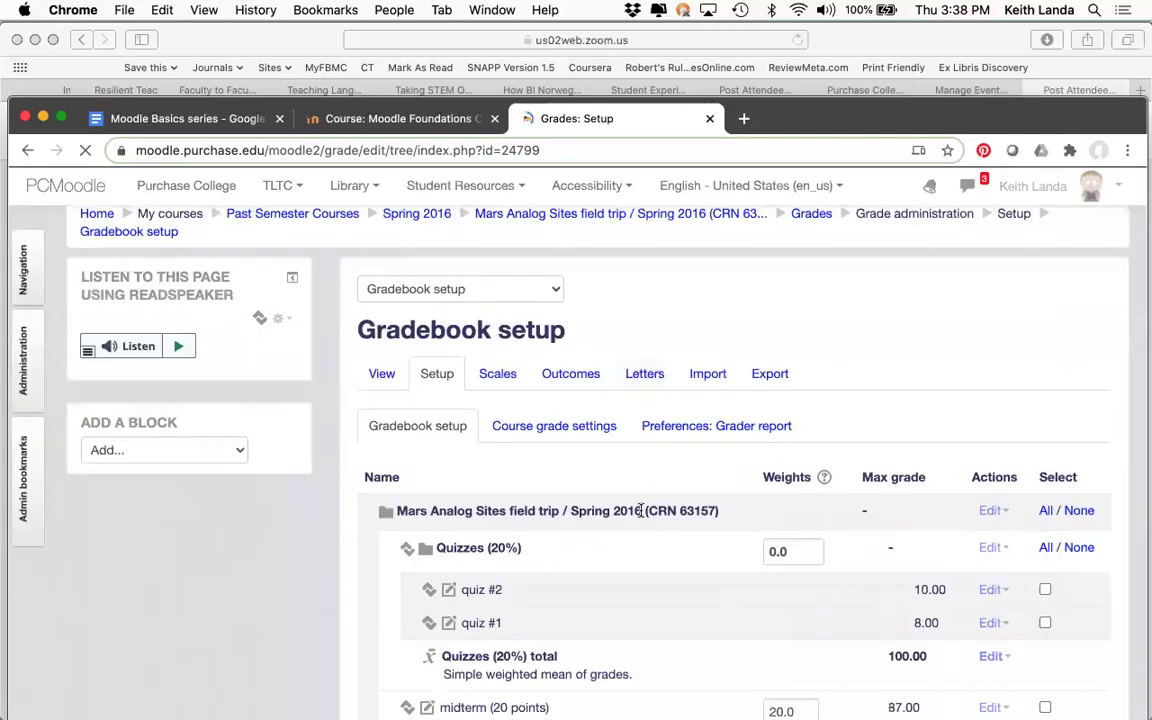
pyautogui.scroll(-1, 642, 515)
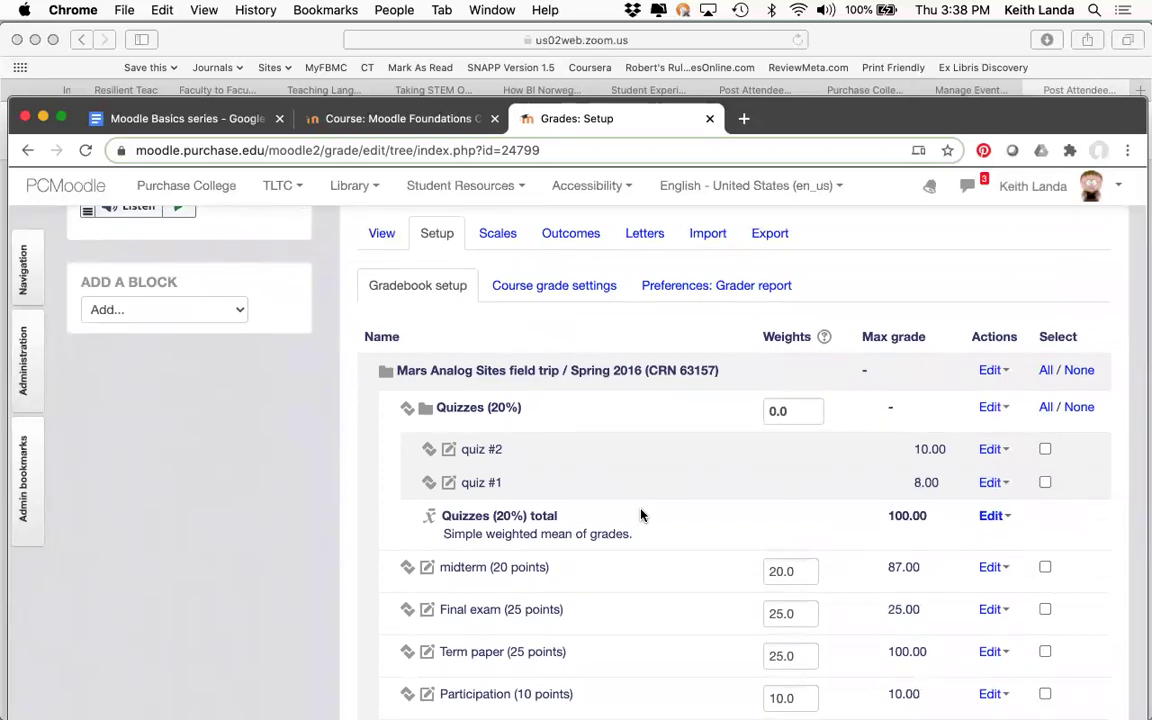
pyautogui.click(430, 485)
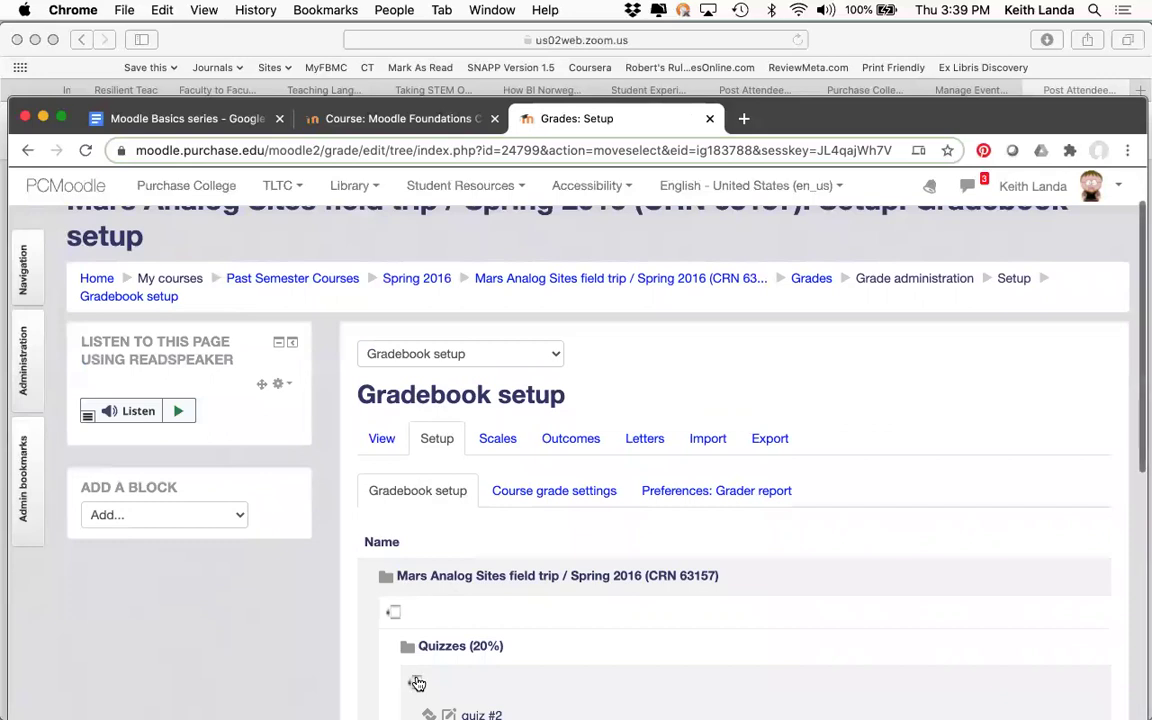
pyautogui.click(418, 683)
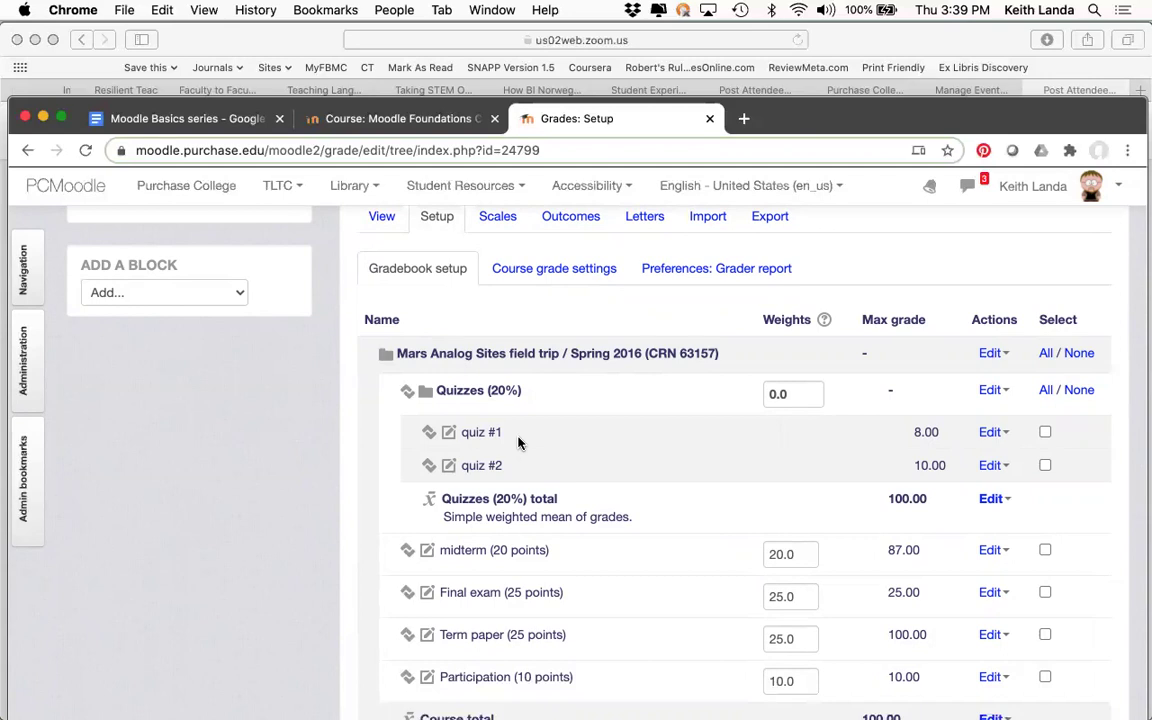
# - Set the weight of the Quizzes (20%) category to 20 and save the gradebook changes
pyautogui.click(791, 396)
pyautogui.press('BackSpace')
pyautogui.press('BackSpace')
pyautogui.press('BackSpace')
pyautogui.write('20')
pyautogui.scroll(-5, 761, 527)
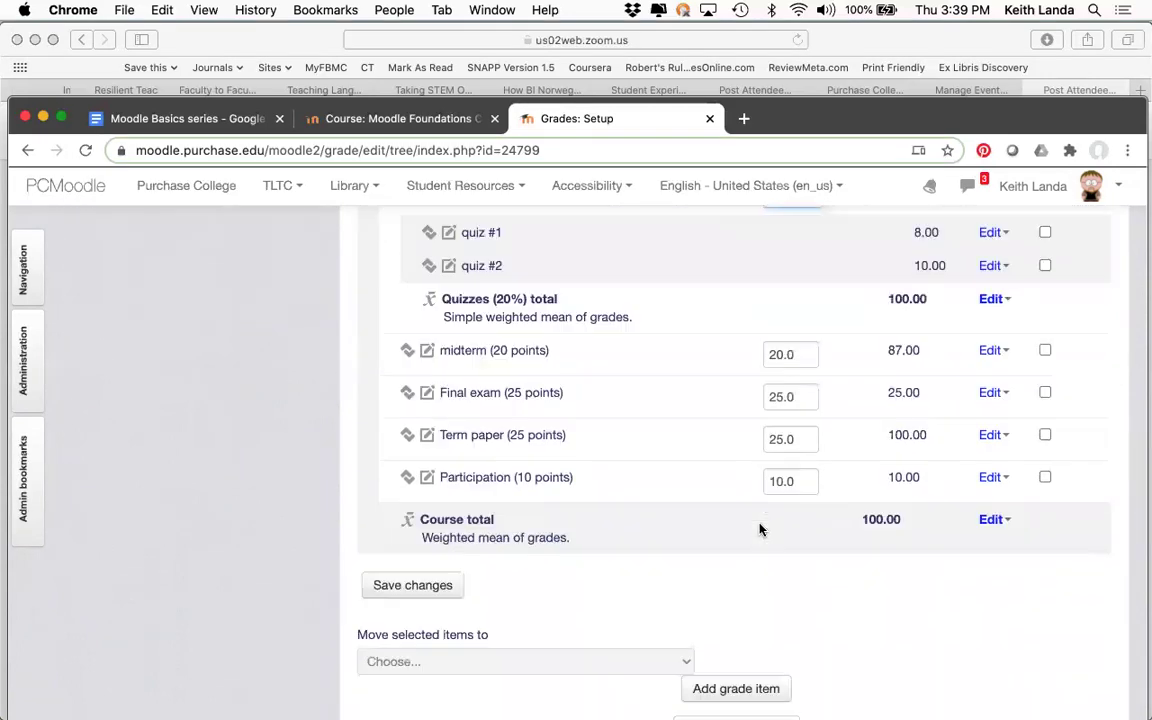
pyautogui.click(450, 564)
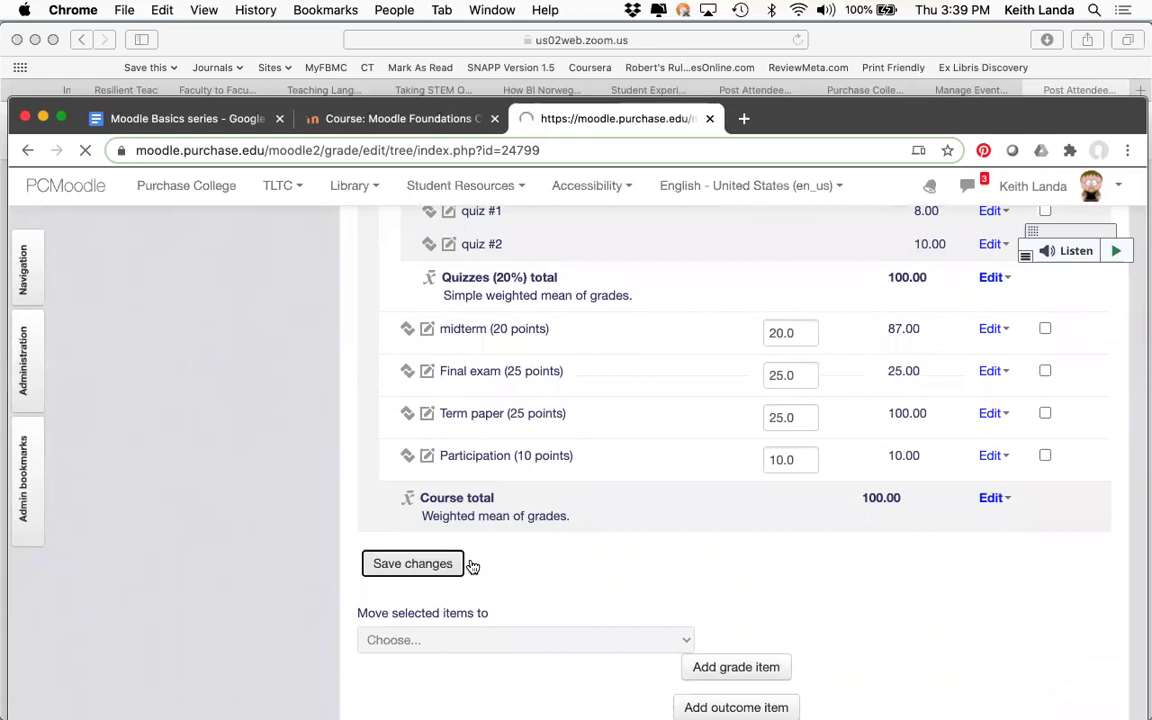
pyautogui.scroll(-4, 620, 595)
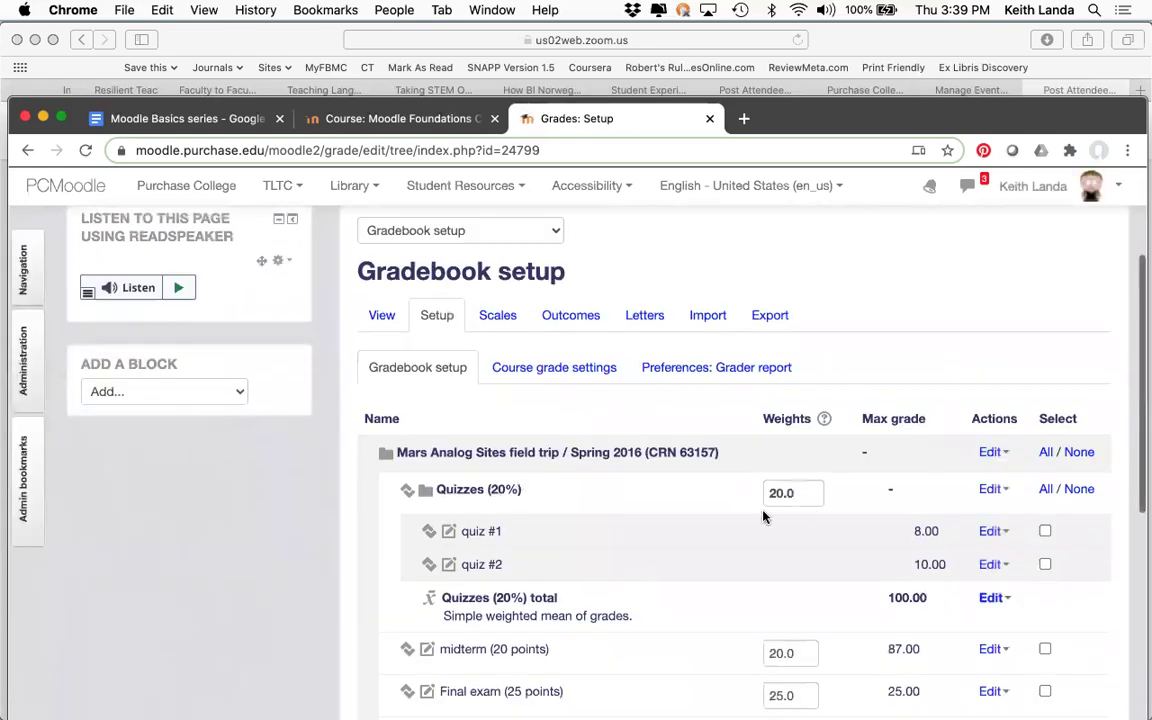
pyautogui.scroll(-3, 776, 511)
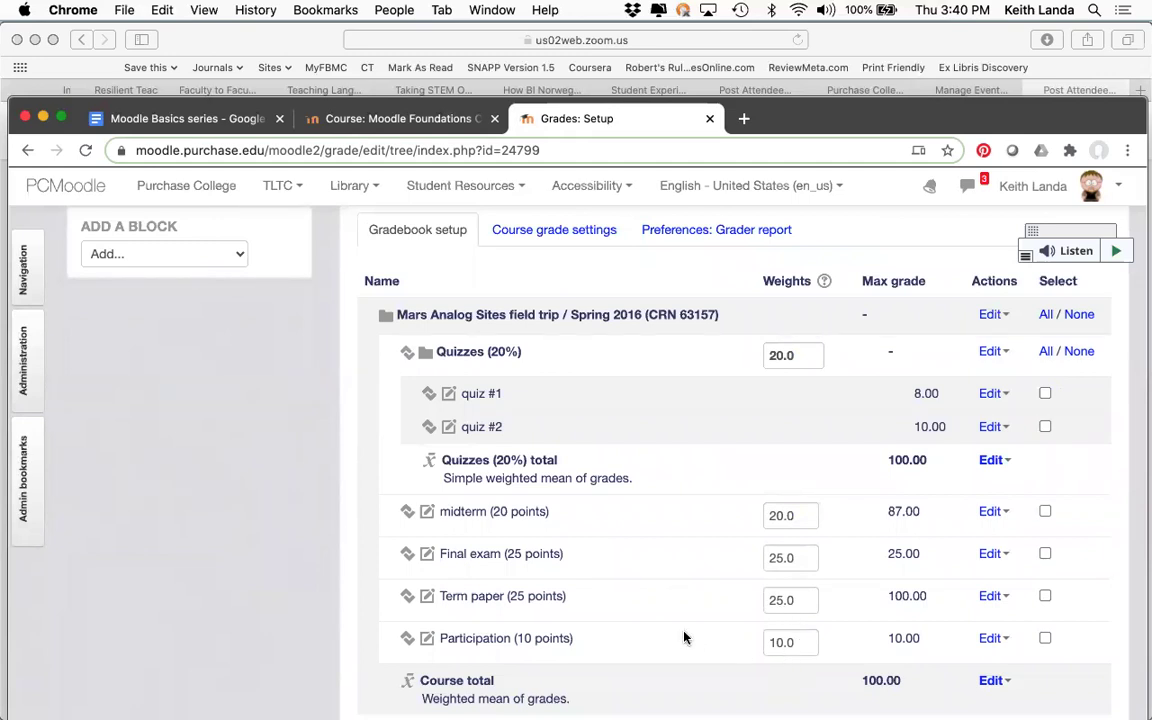
# - Review the grading cases outline in the Moodle Basics series Google Doc, and return to the Moodle gradebook setup
pyautogui.click(198, 127)
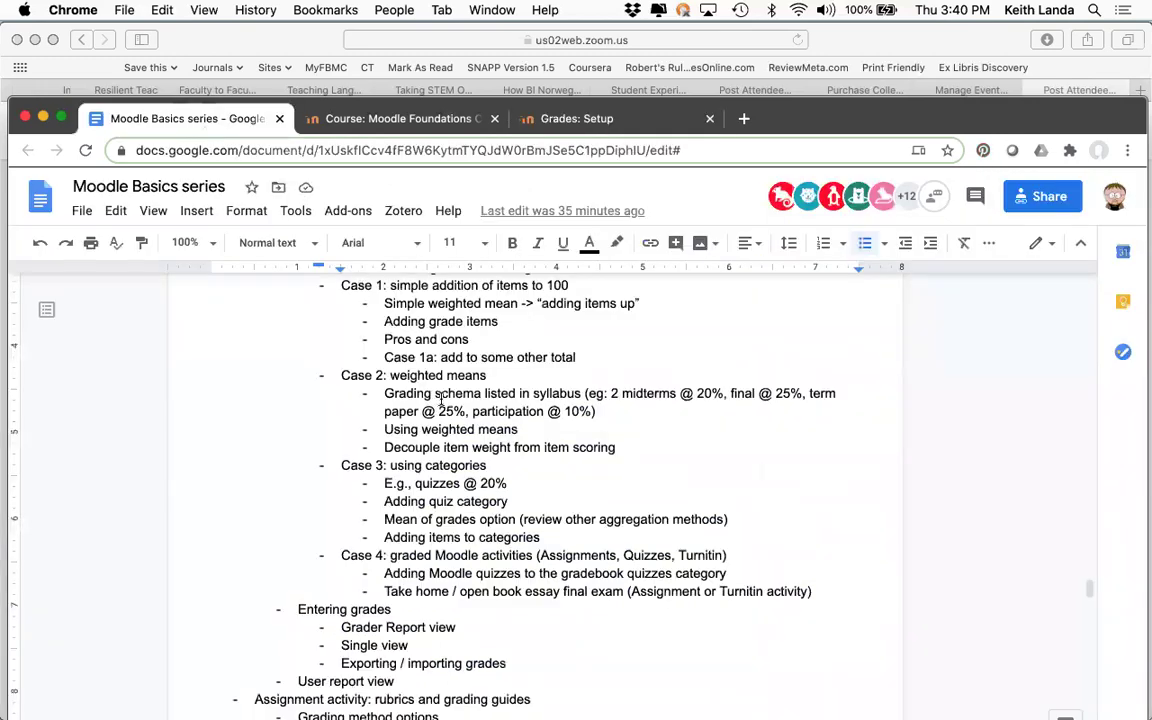
pyautogui.scroll(-2, 441, 398)
pyautogui.scroll(-1, 441, 398)
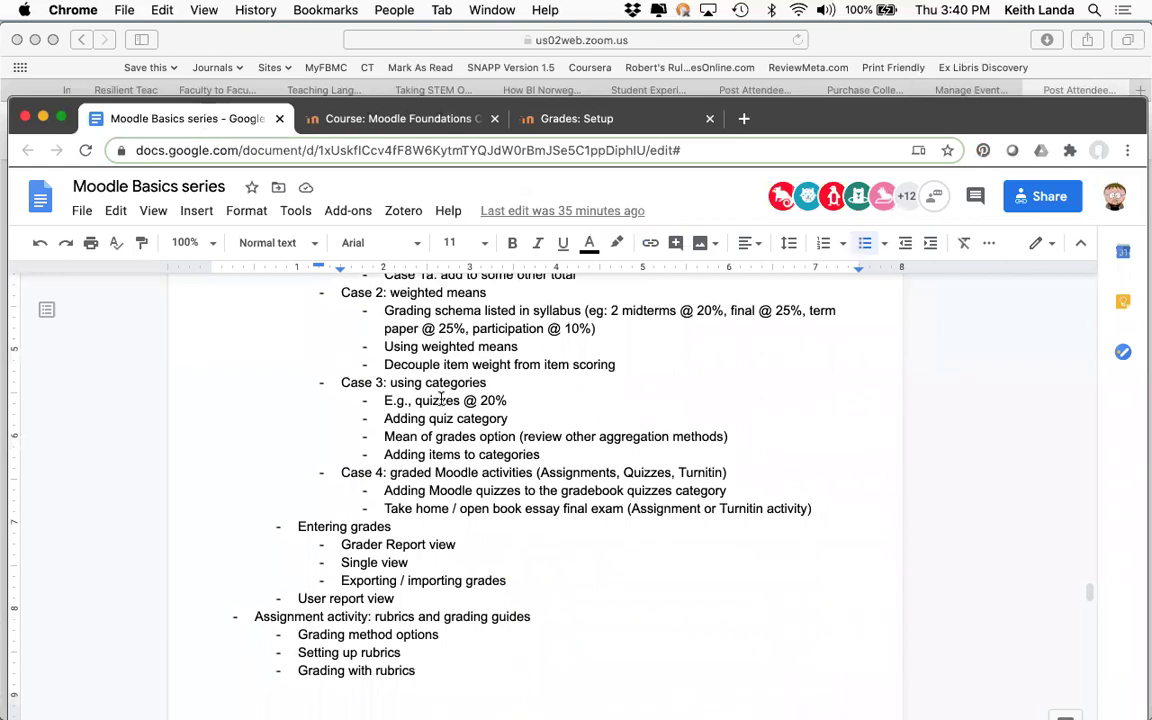
pyautogui.scroll(2, 441, 398)
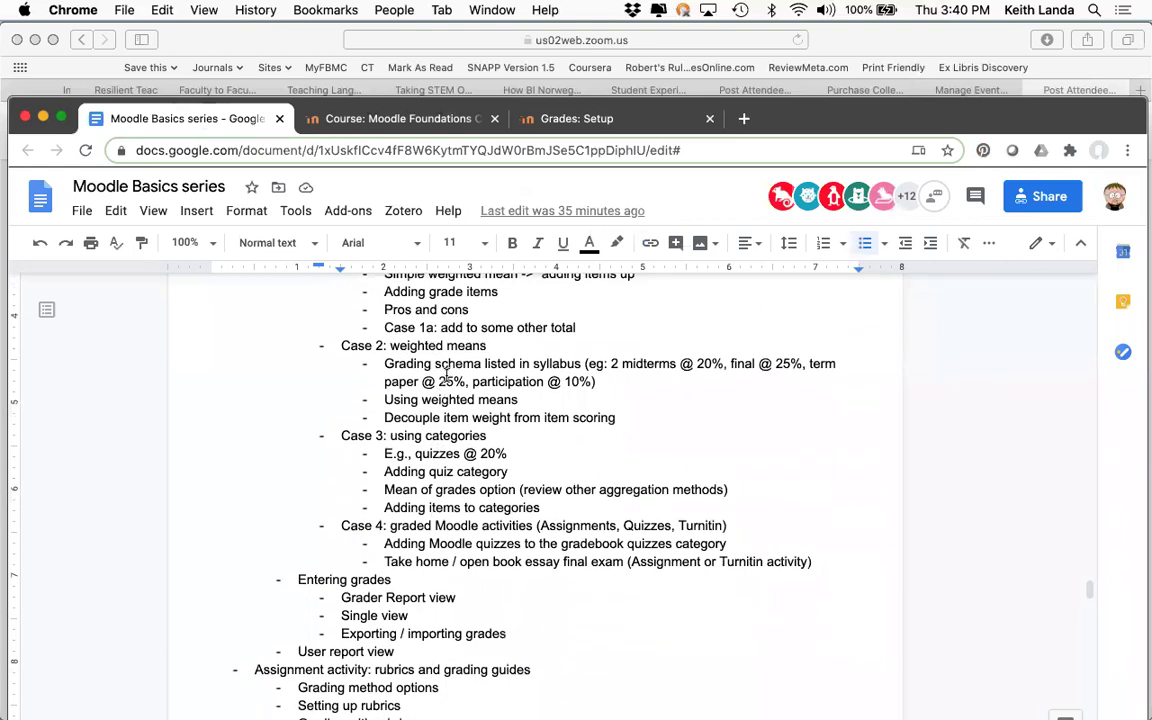
pyautogui.click(596, 118)
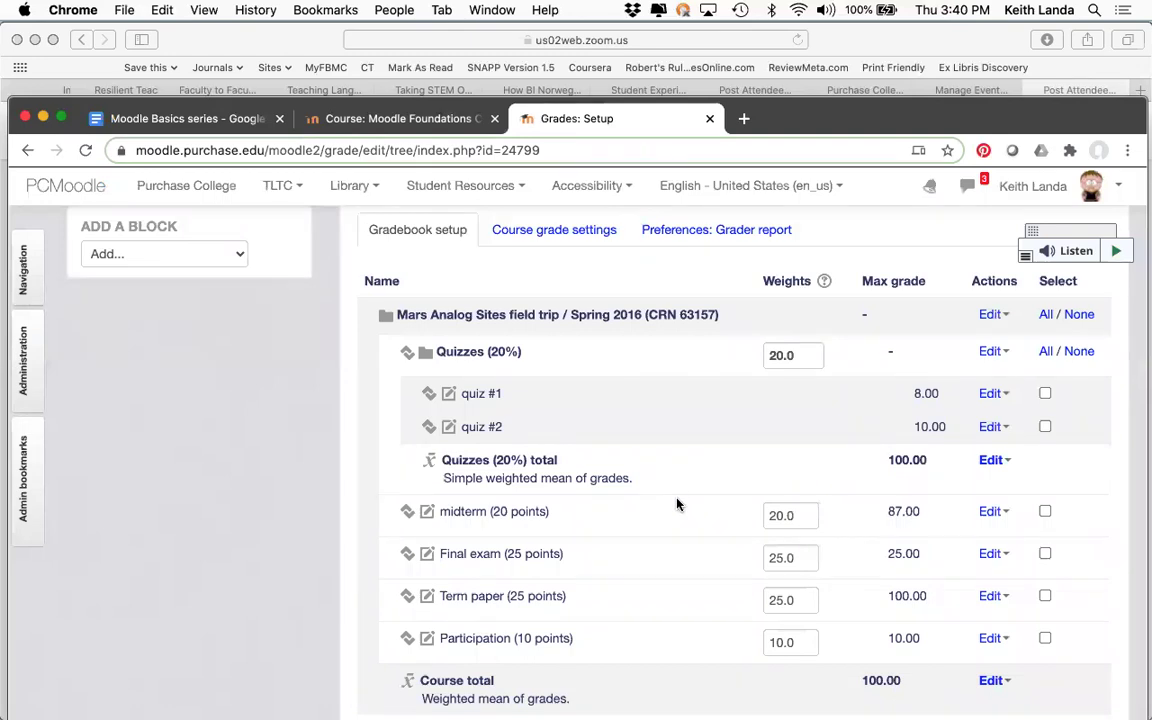
# - Go to the Mars Analog Sites field trip course page and add a Quiz activity to Topic 3
pyautogui.scroll(5, 677, 504)
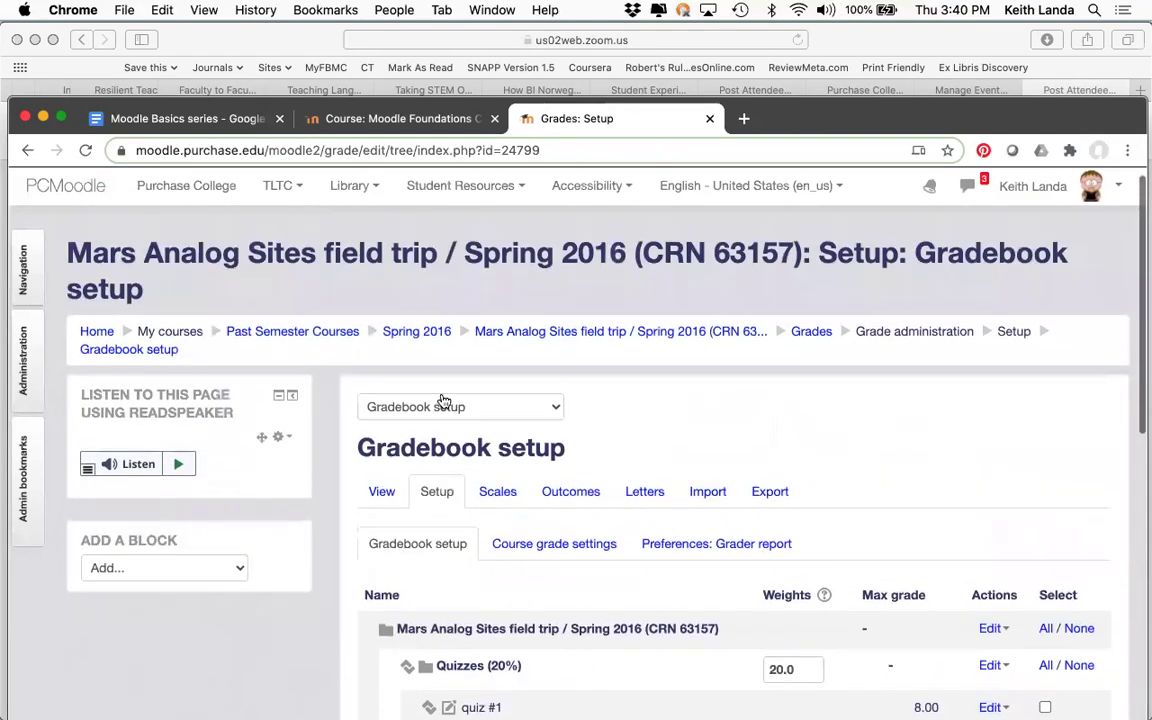
pyautogui.click(565, 340)
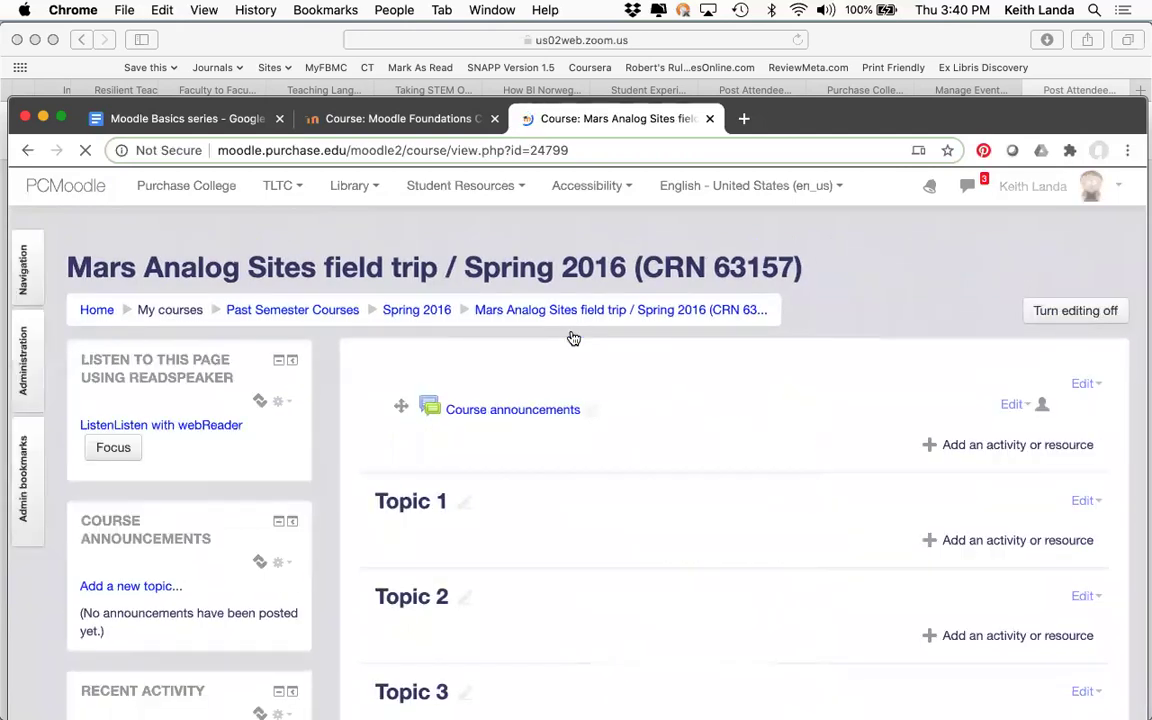
pyautogui.scroll(-3, 674, 424)
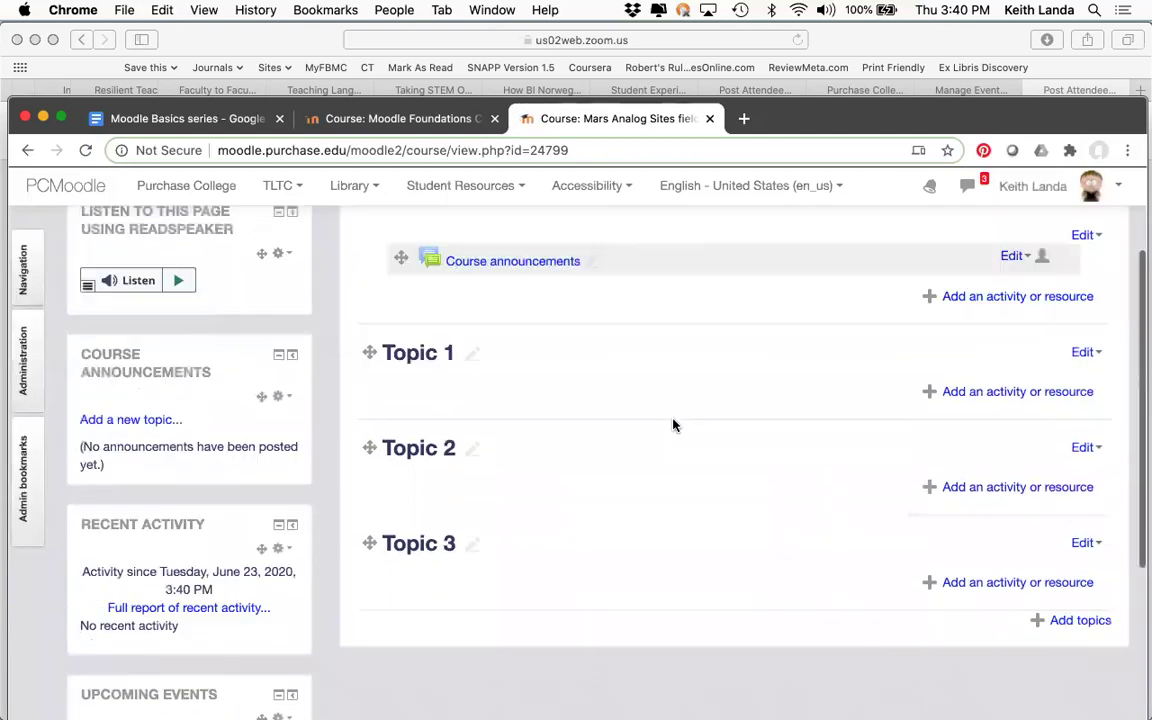
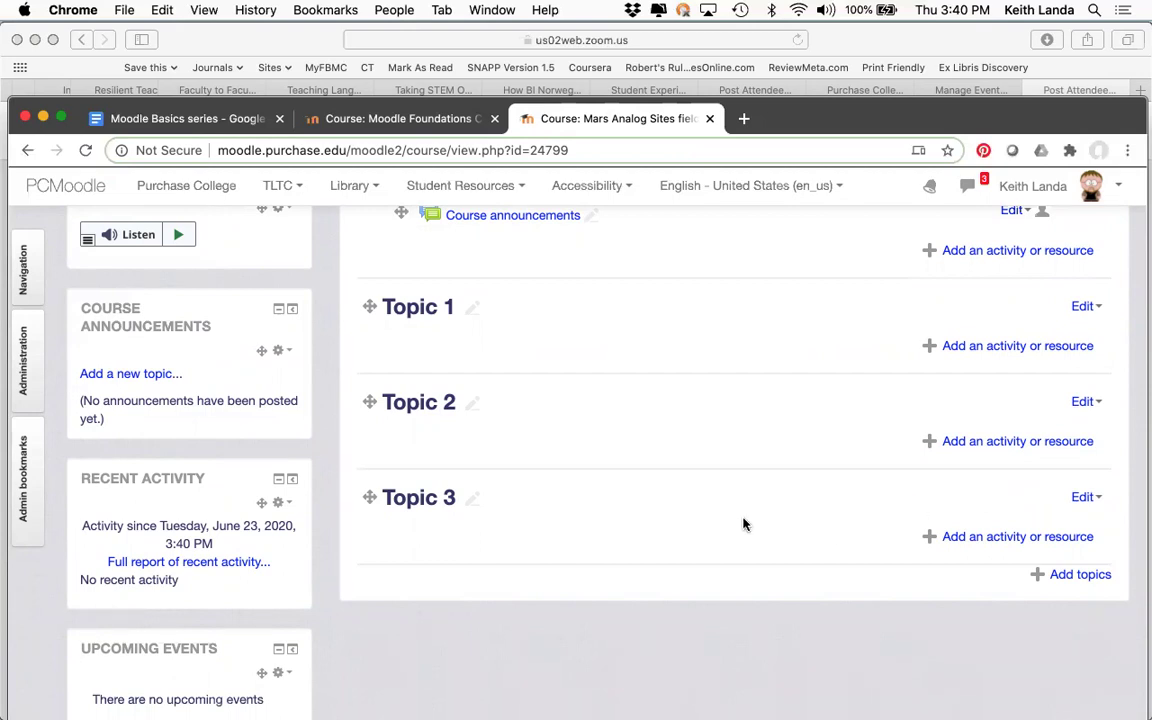
pyautogui.click(959, 540)
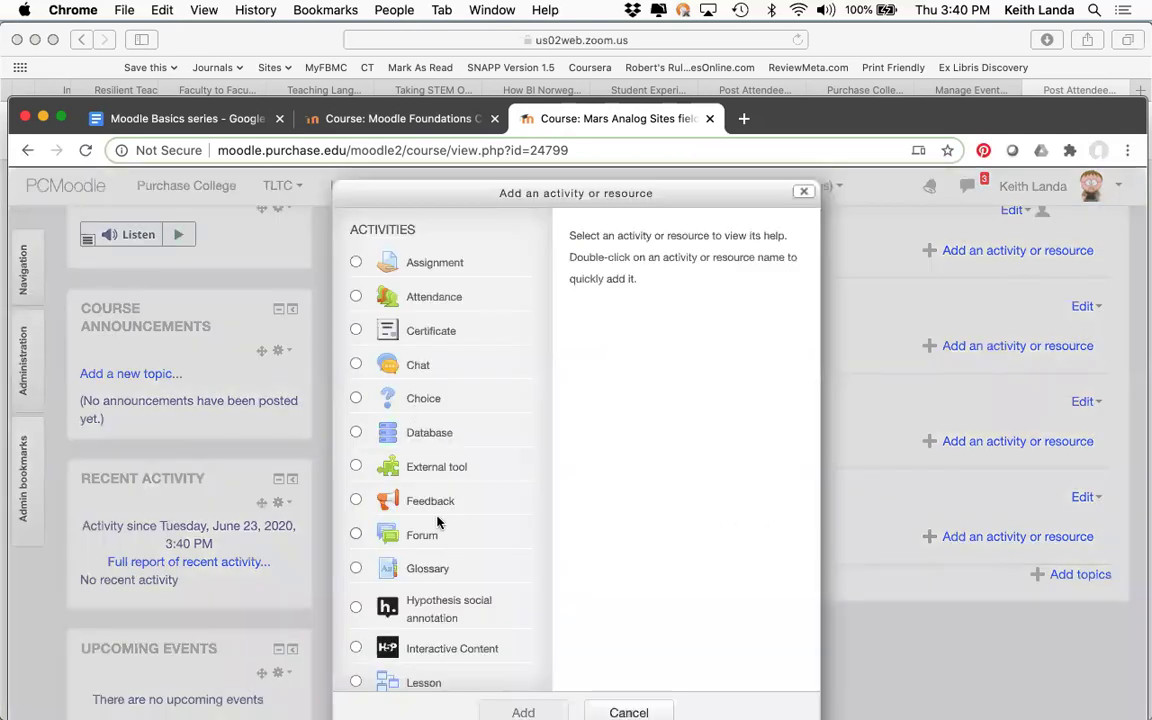
pyautogui.scroll(-3, 437, 520)
pyautogui.scroll(-2, 440, 523)
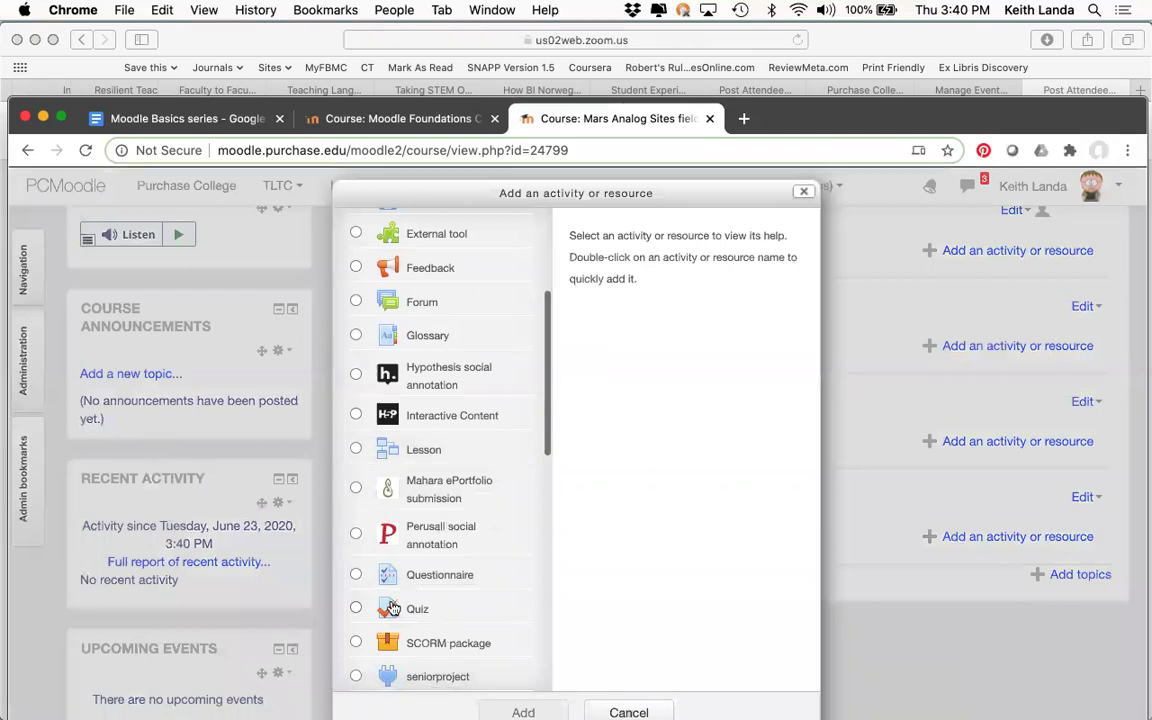
pyautogui.click(355, 609)
pyautogui.scroll(-2, 499, 645)
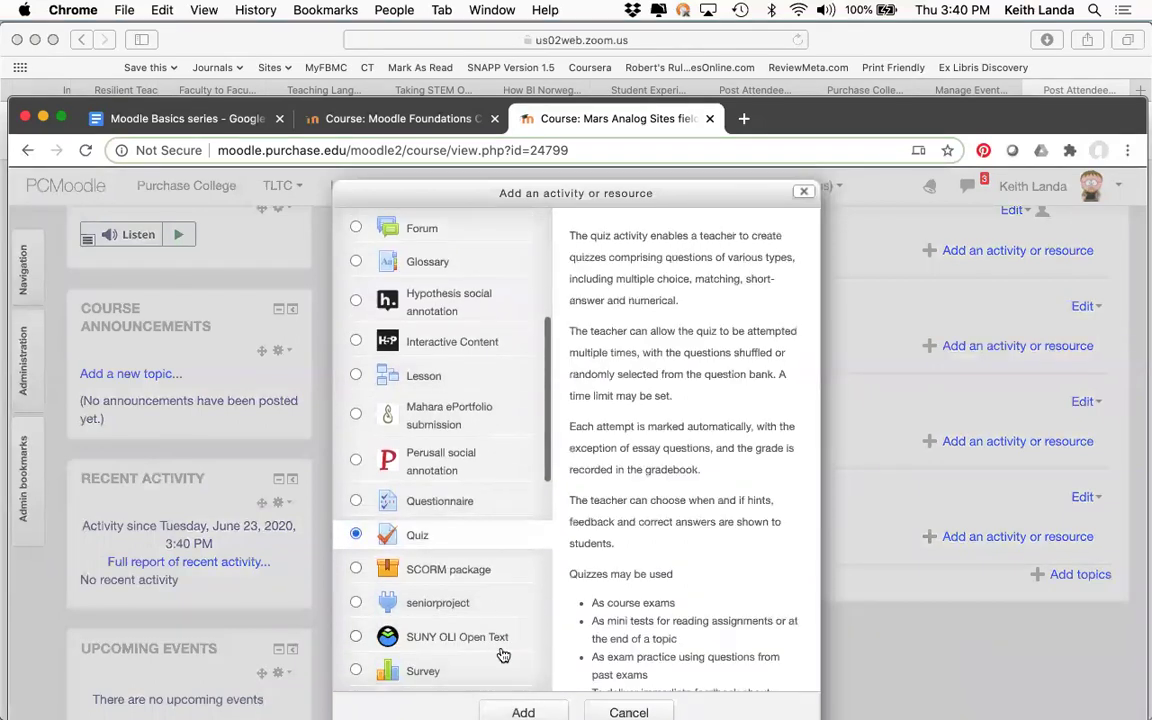
pyautogui.click(522, 709)
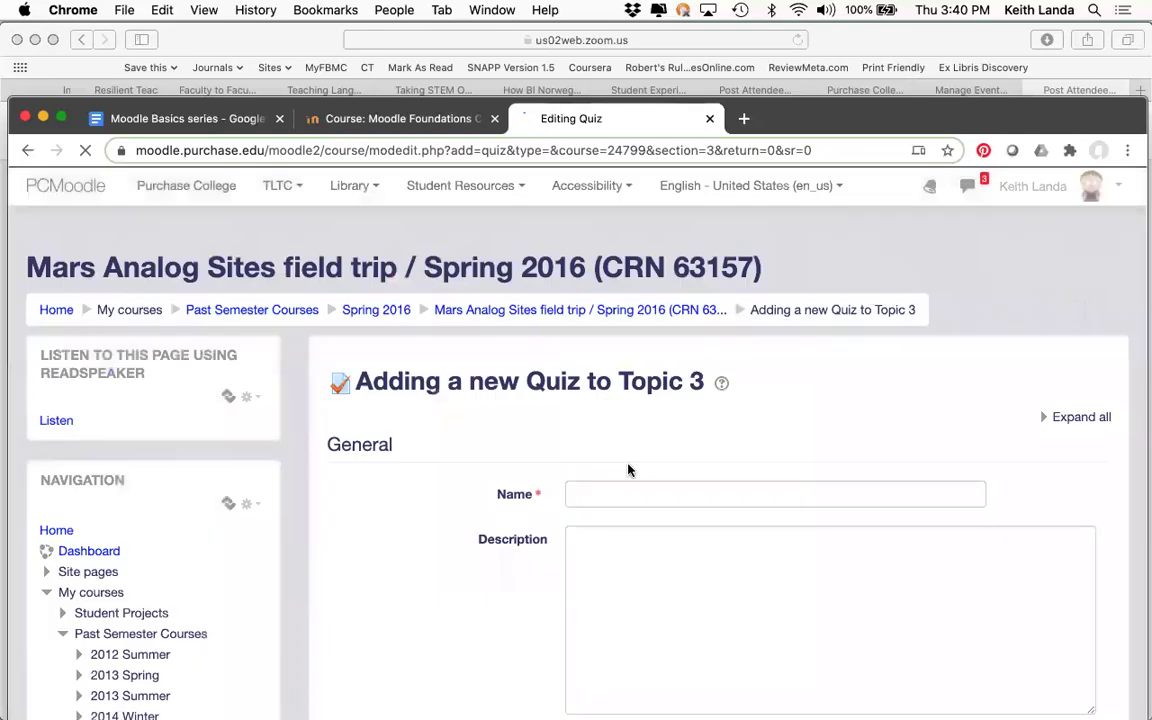
# - Name the new quiz activity "Quiz #3"
pyautogui.click(630, 493)
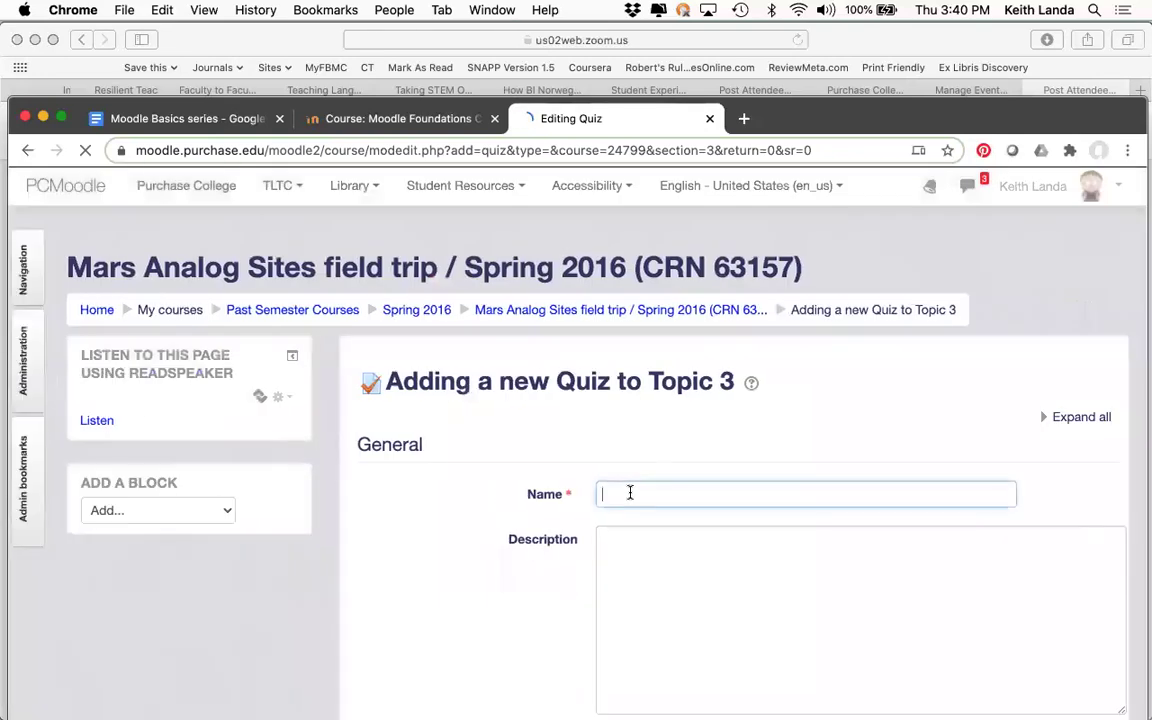
pyautogui.write('Quiz ')
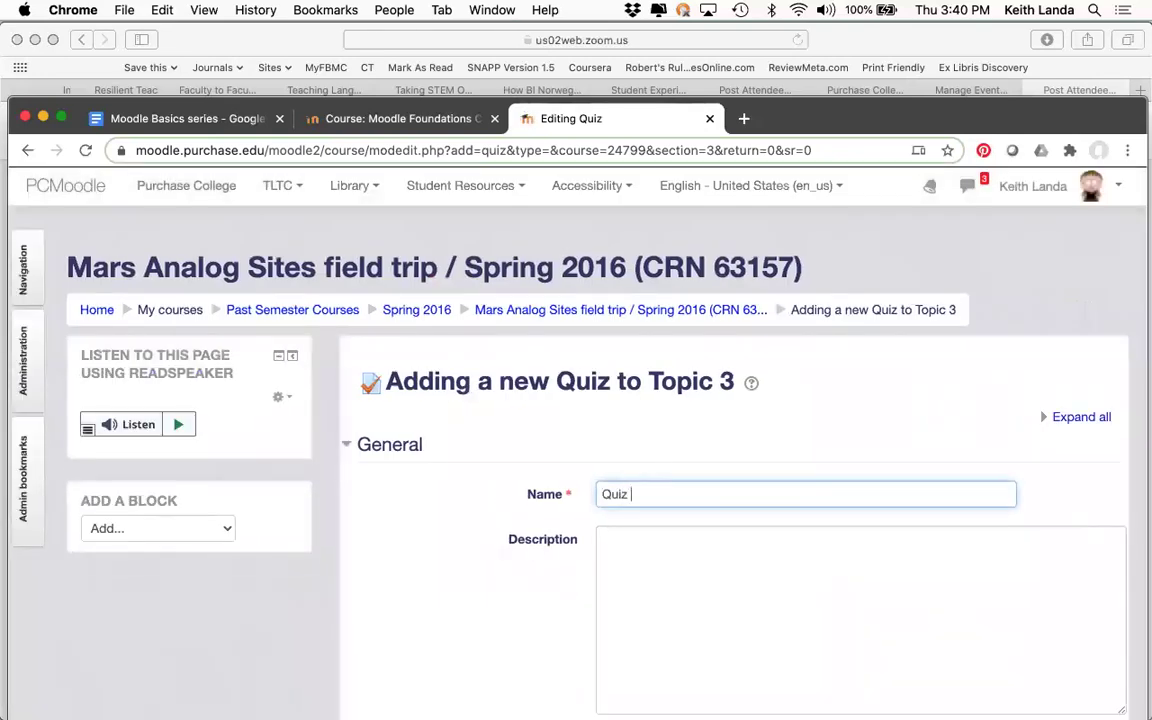
pyautogui.write('#3')
pyautogui.scroll(-5, 639, 509)
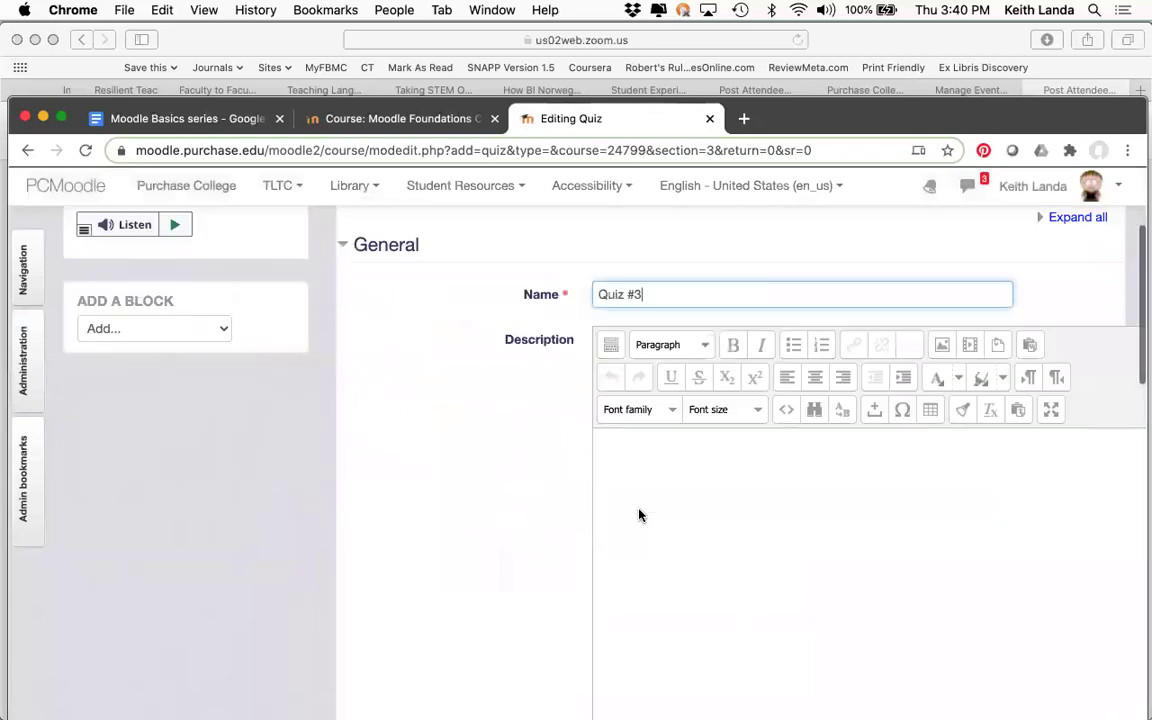
# - Assign the quiz to the Quizzes (20%) grade category and set the attempts allowed to 2
pyautogui.scroll(-15, 639, 511)
pyautogui.scroll(5, 640, 514)
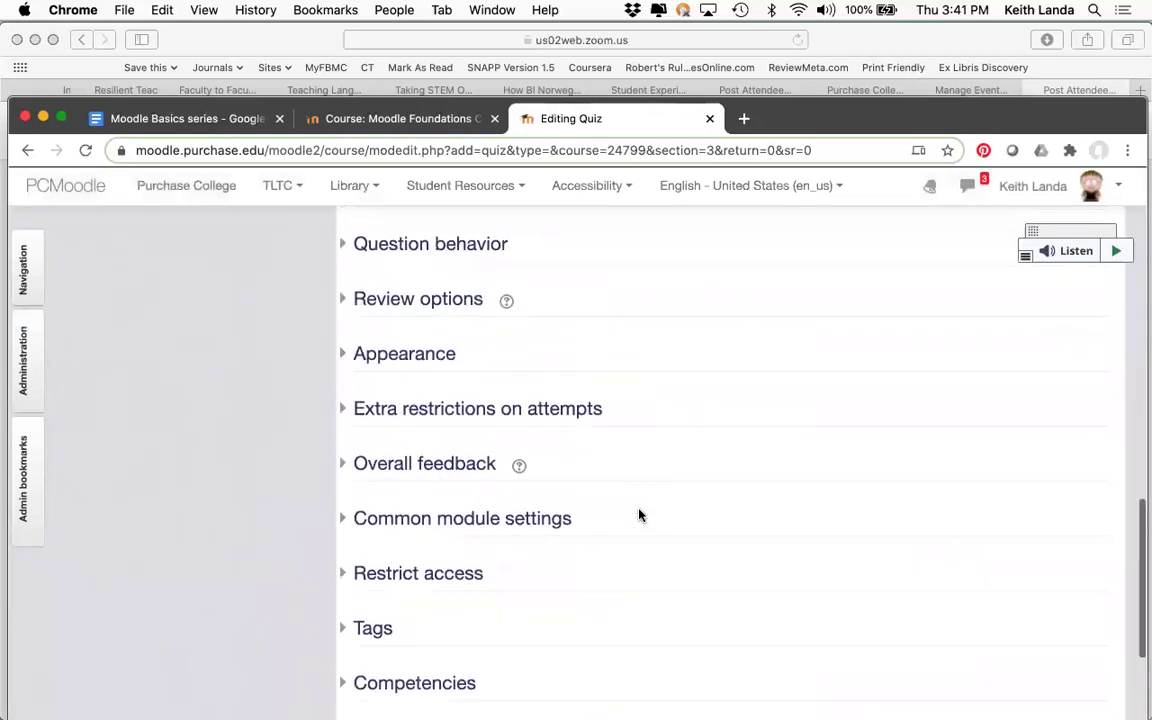
pyautogui.scroll(3, 638, 518)
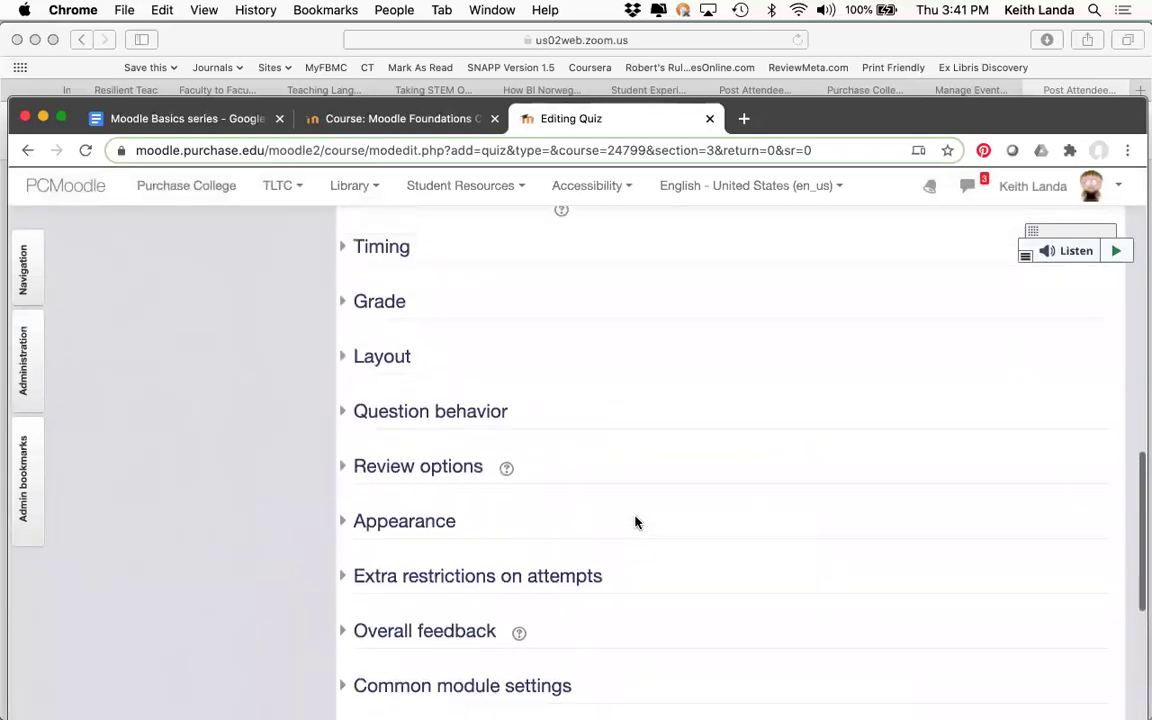
pyautogui.click(393, 302)
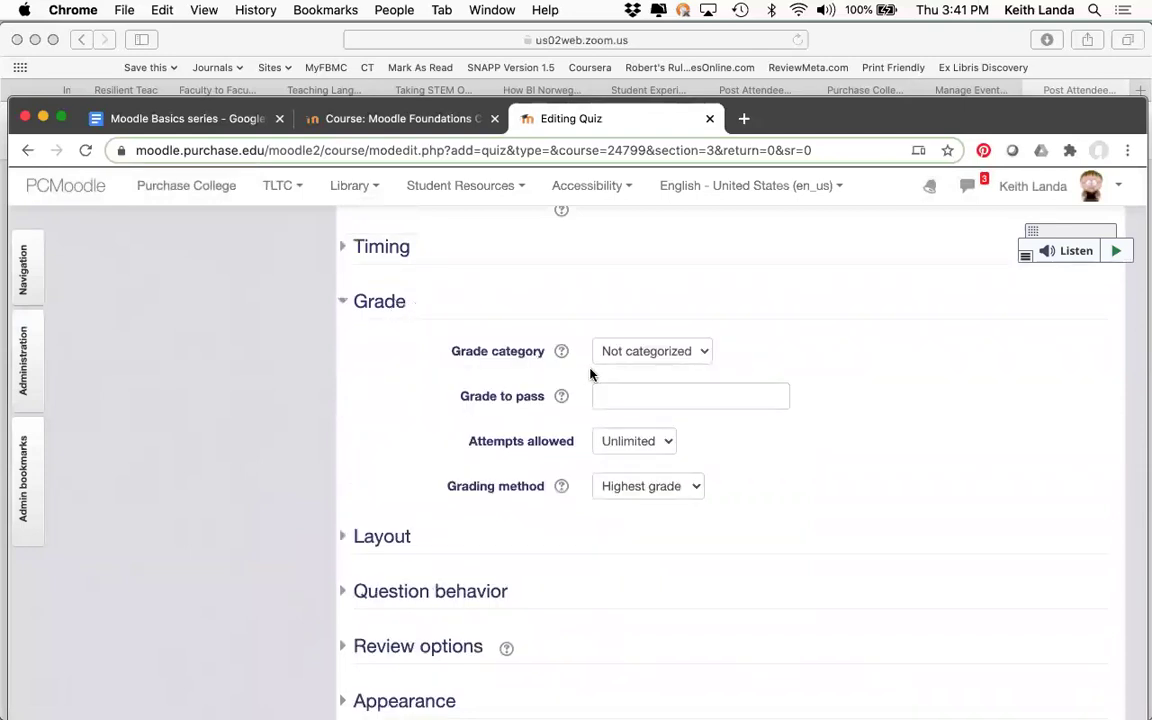
pyautogui.click(632, 352)
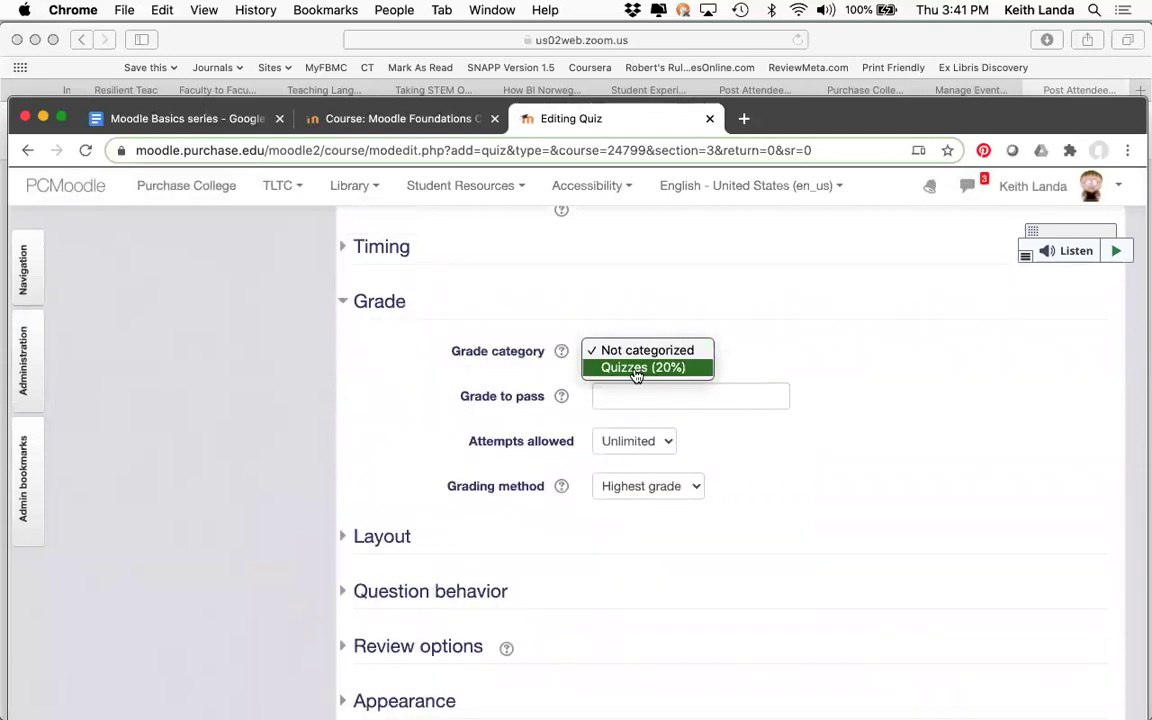
pyautogui.click(636, 370)
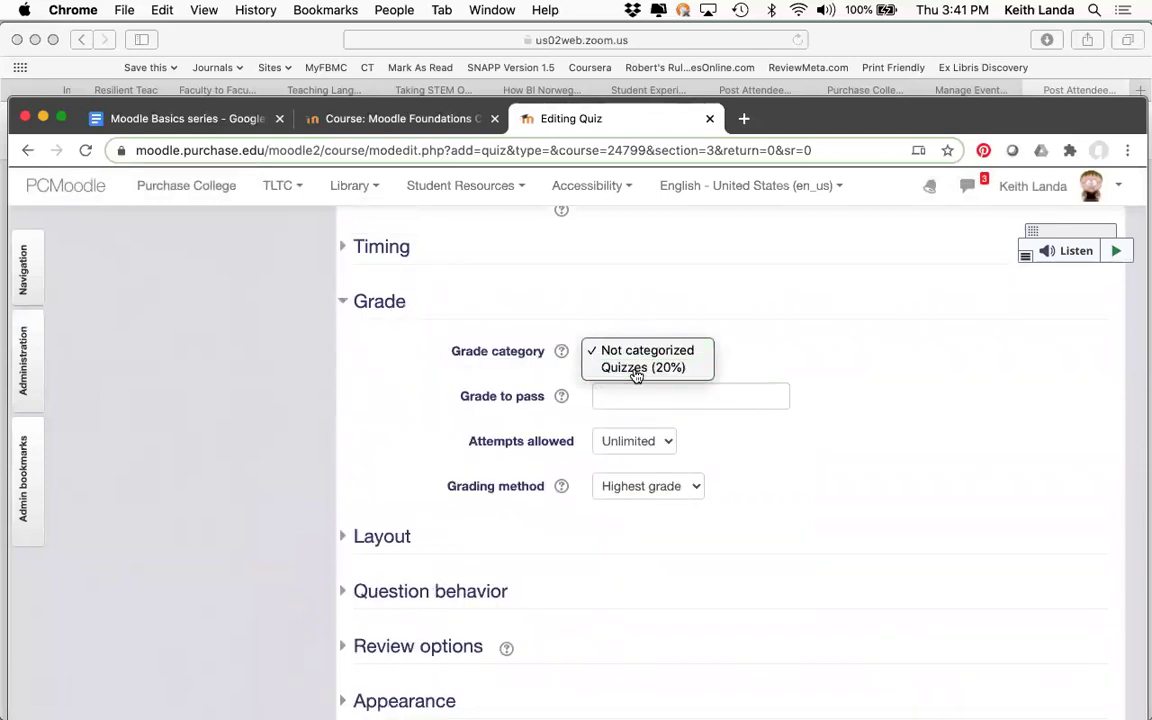
pyautogui.click(652, 442)
pyautogui.click(628, 477)
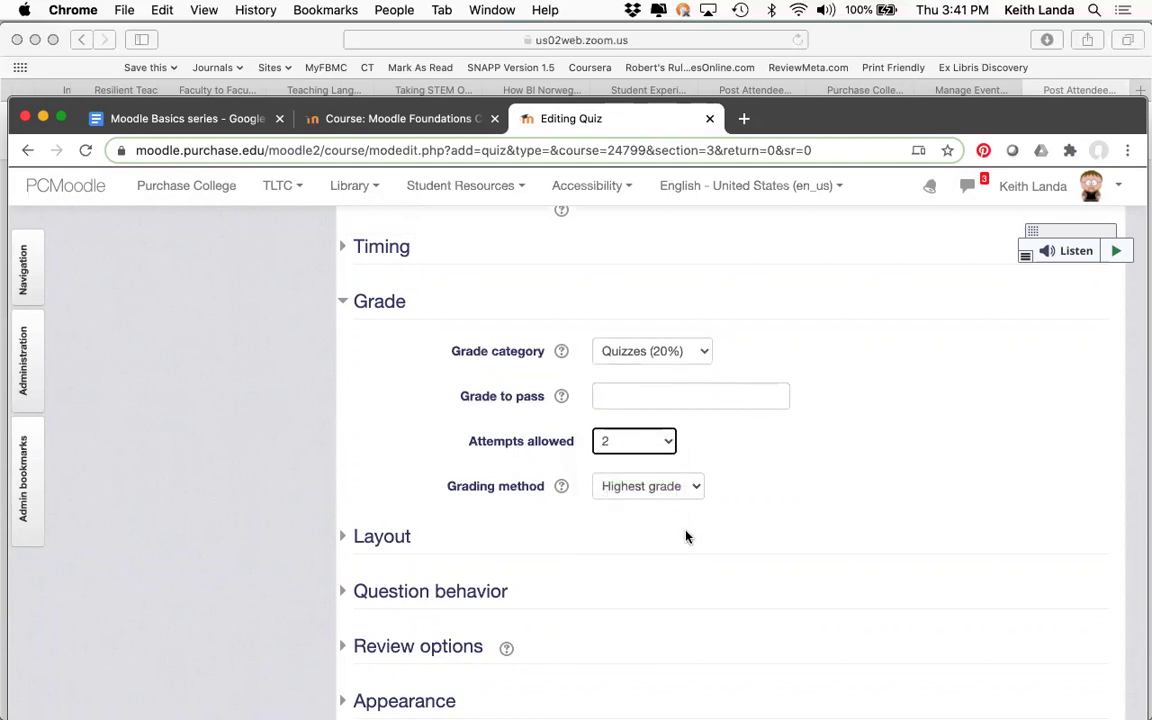
# - Expand the quiz's Timing settings and look over the remaining settings sections of the quiz form
pyautogui.scroll(-3, 686, 537)
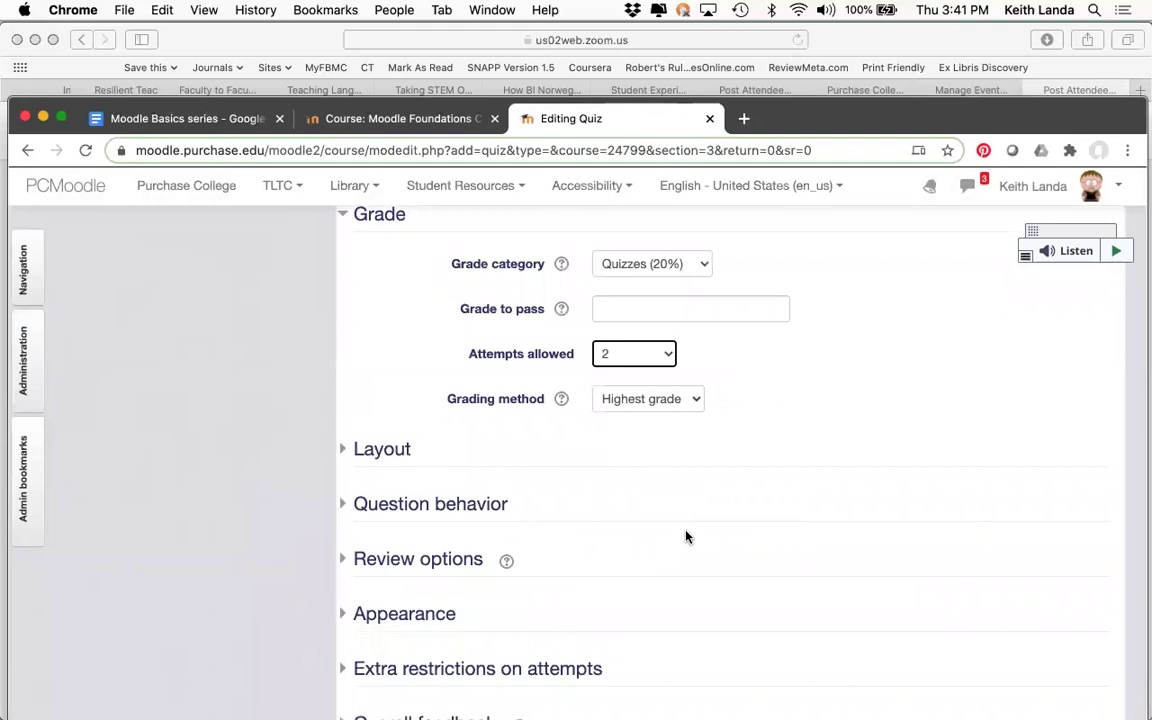
pyautogui.scroll(10, 686, 537)
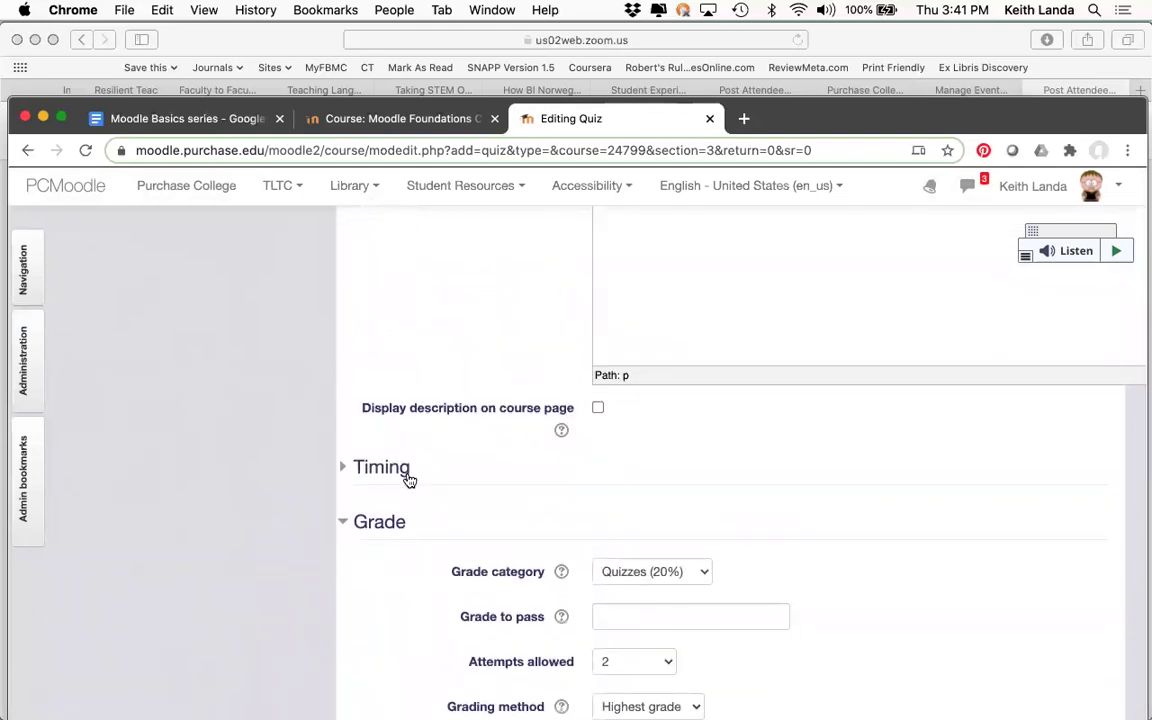
pyautogui.click(381, 467)
pyautogui.scroll(-8, 407, 482)
pyautogui.scroll(-10, 407, 482)
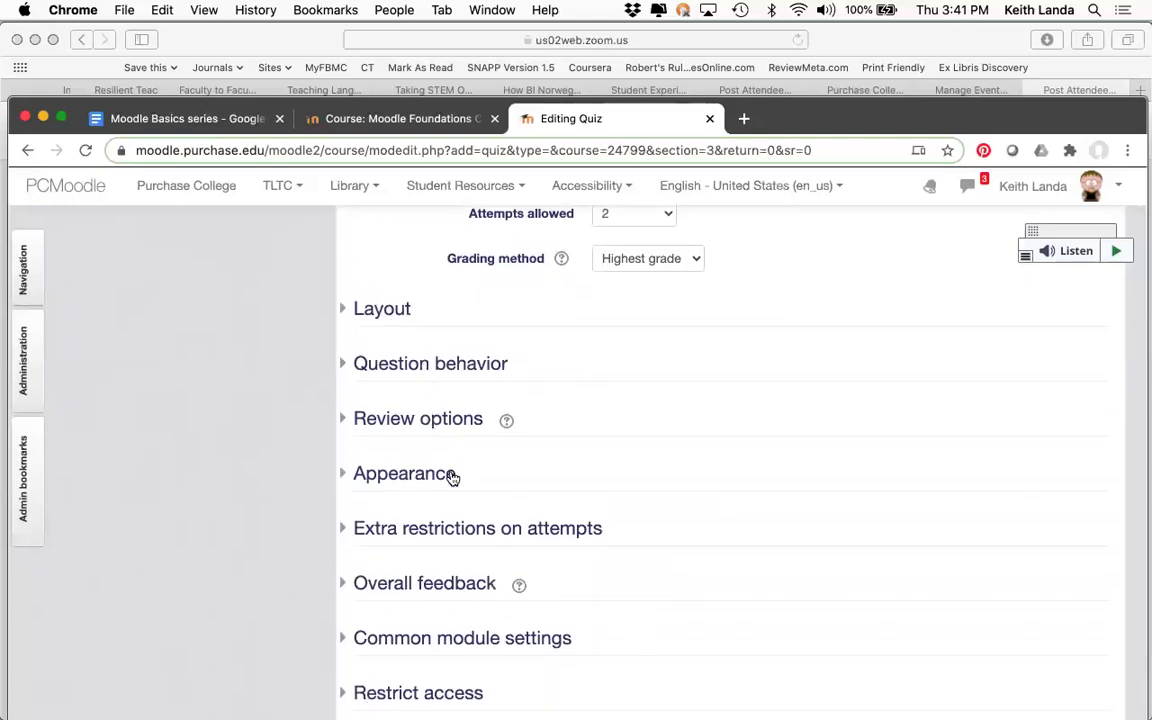
# - Expand all settings sections of the new Quiz #3 and examine its timing, grade, layout, review and feedback options
pyautogui.scroll(10, 772, 408)
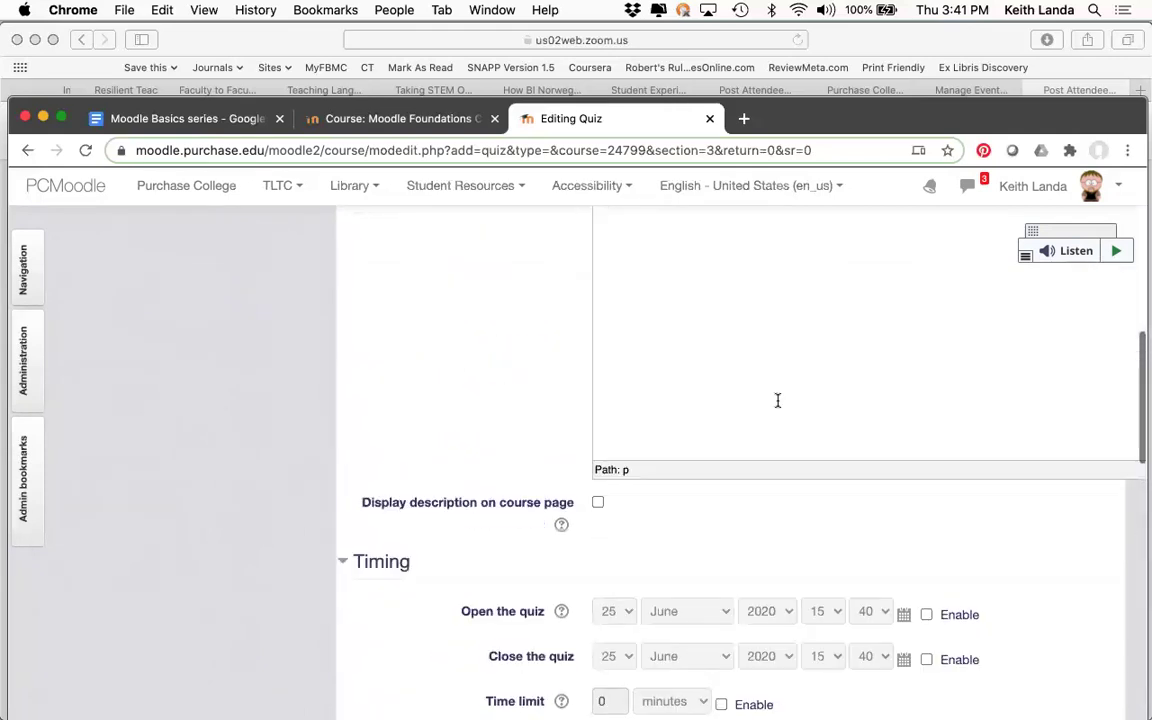
pyautogui.scroll(10, 1026, 429)
pyautogui.click(1045, 417)
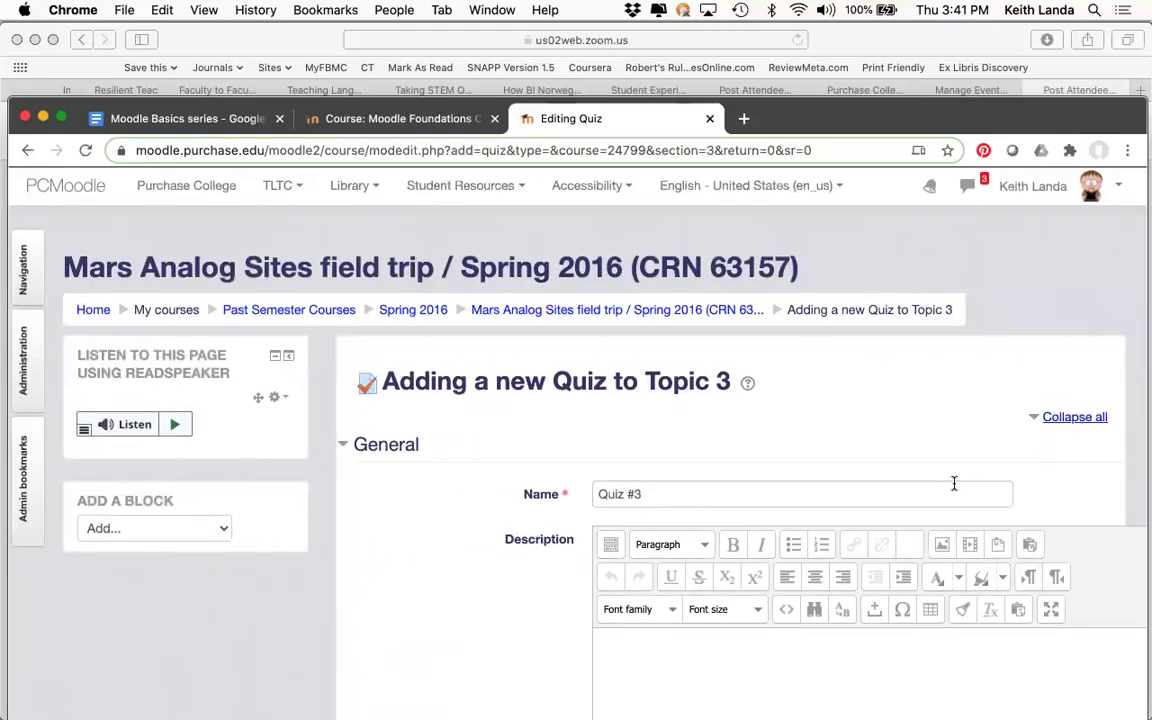
pyautogui.scroll(-5, 954, 485)
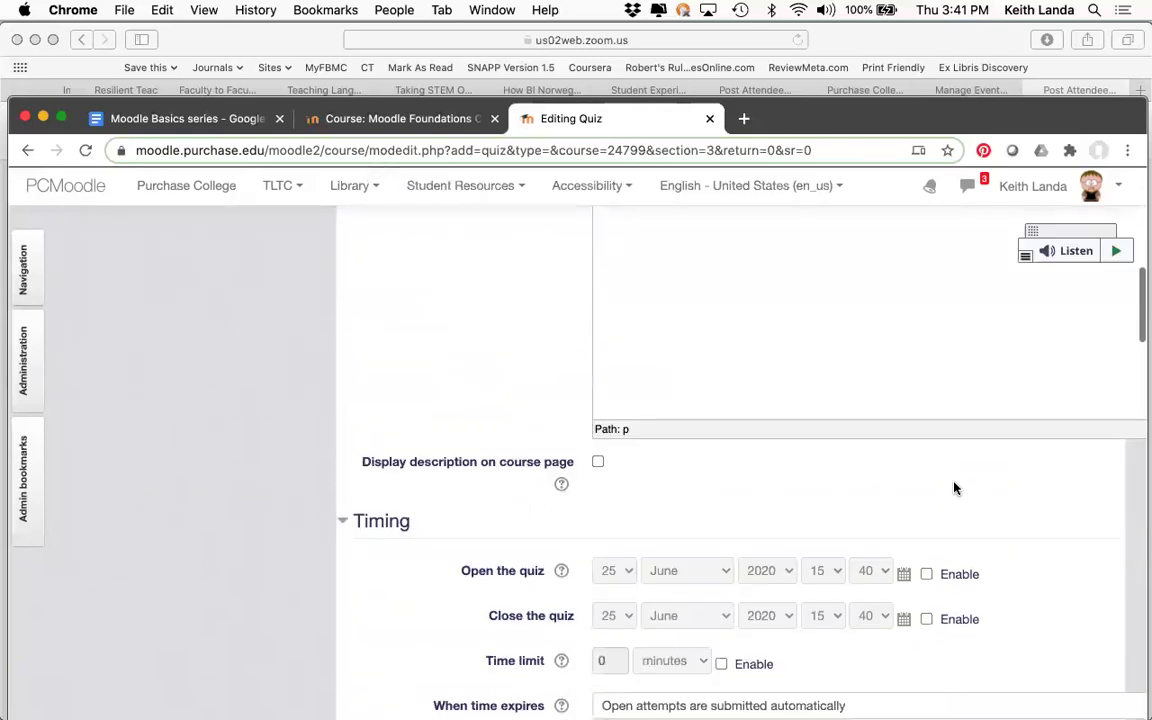
pyautogui.scroll(-5, 954, 488)
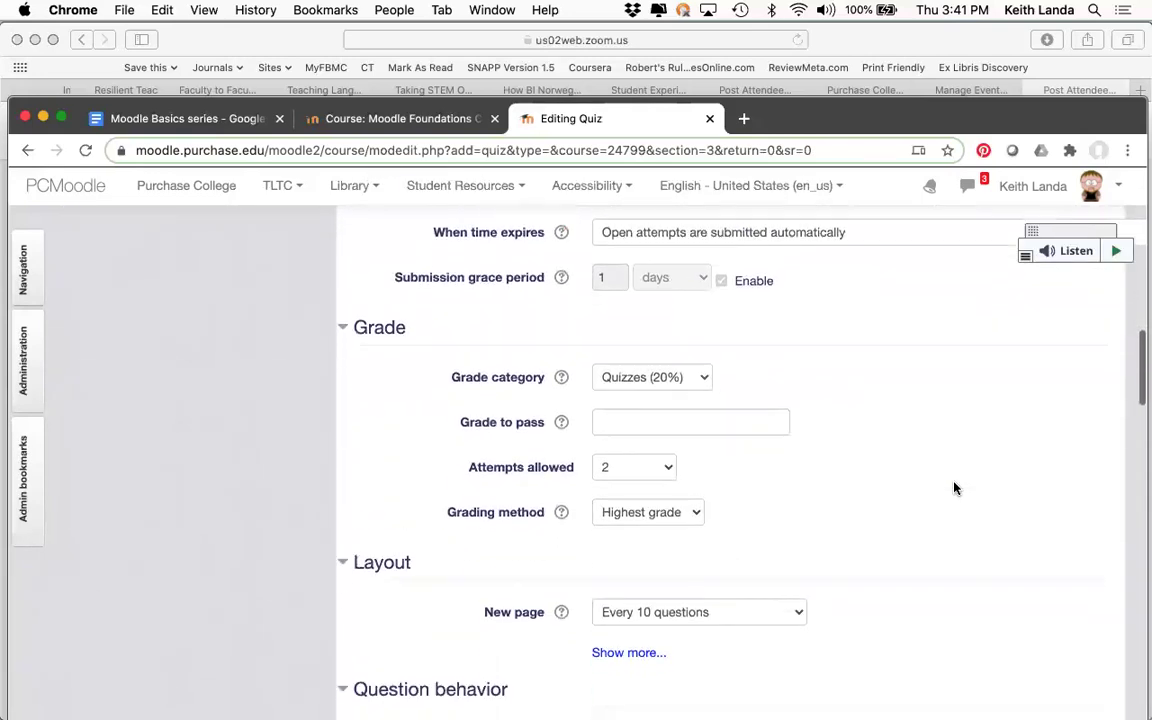
pyautogui.scroll(2, 954, 488)
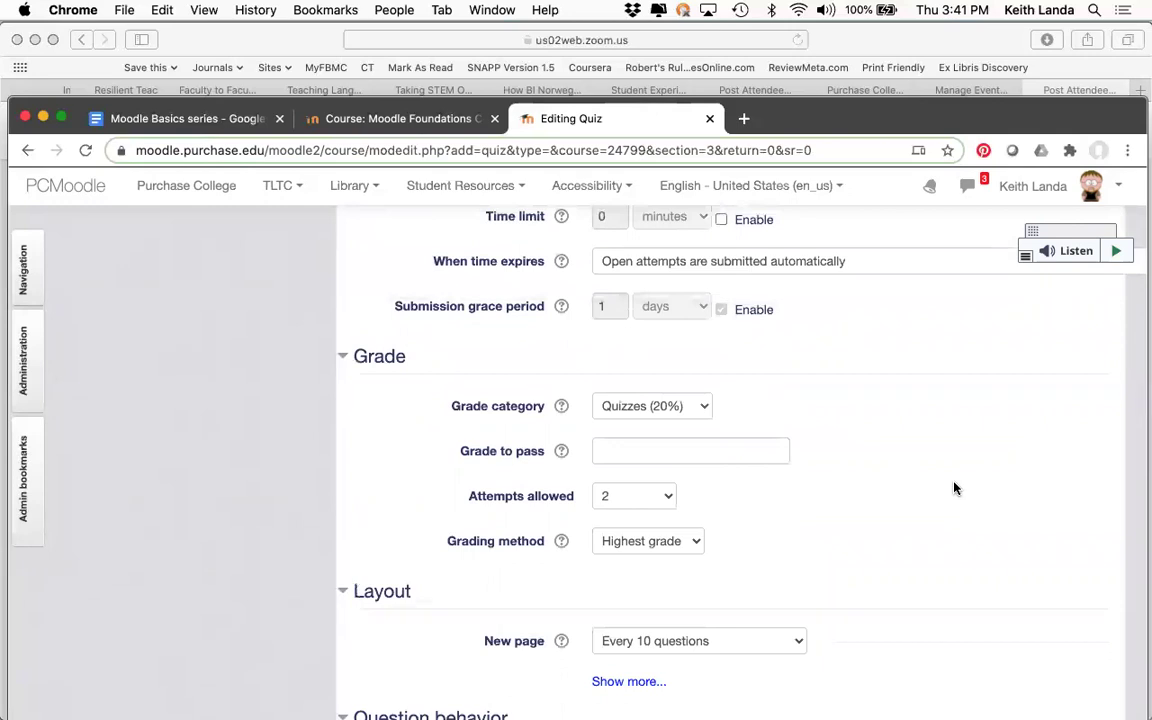
pyautogui.scroll(3, 954, 488)
pyautogui.scroll(-1, 954, 488)
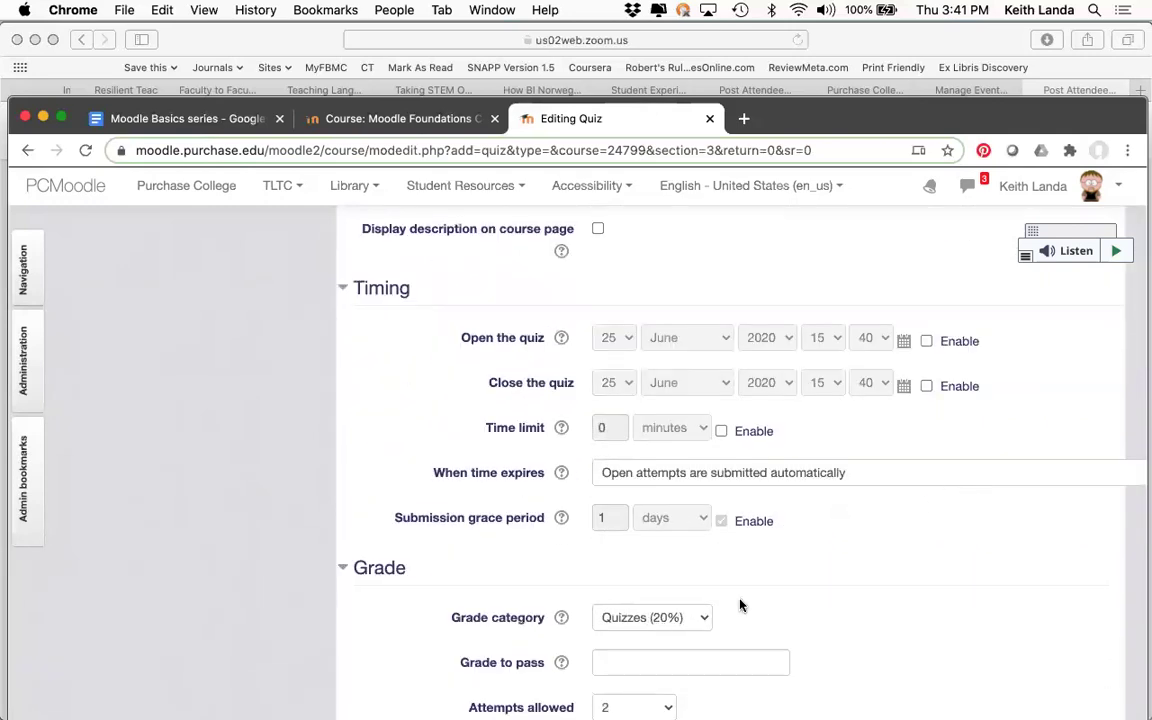
pyautogui.scroll(-2, 740, 605)
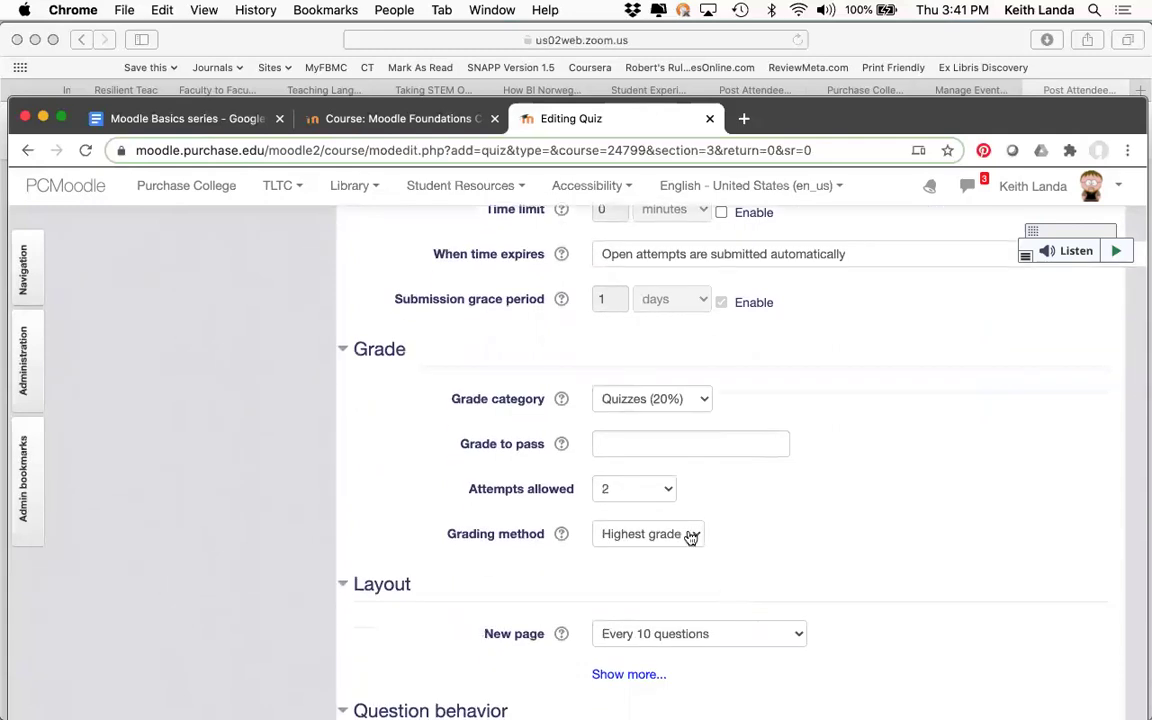
pyautogui.scroll(-6, 690, 537)
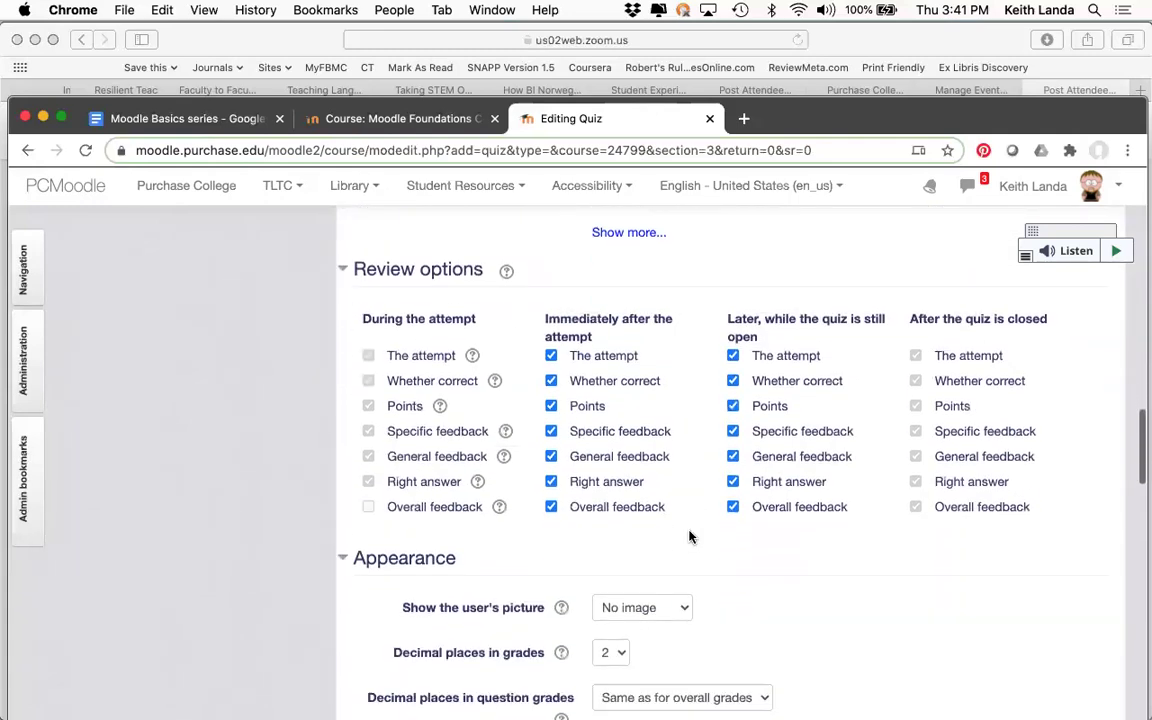
pyautogui.scroll(-10, 689, 537)
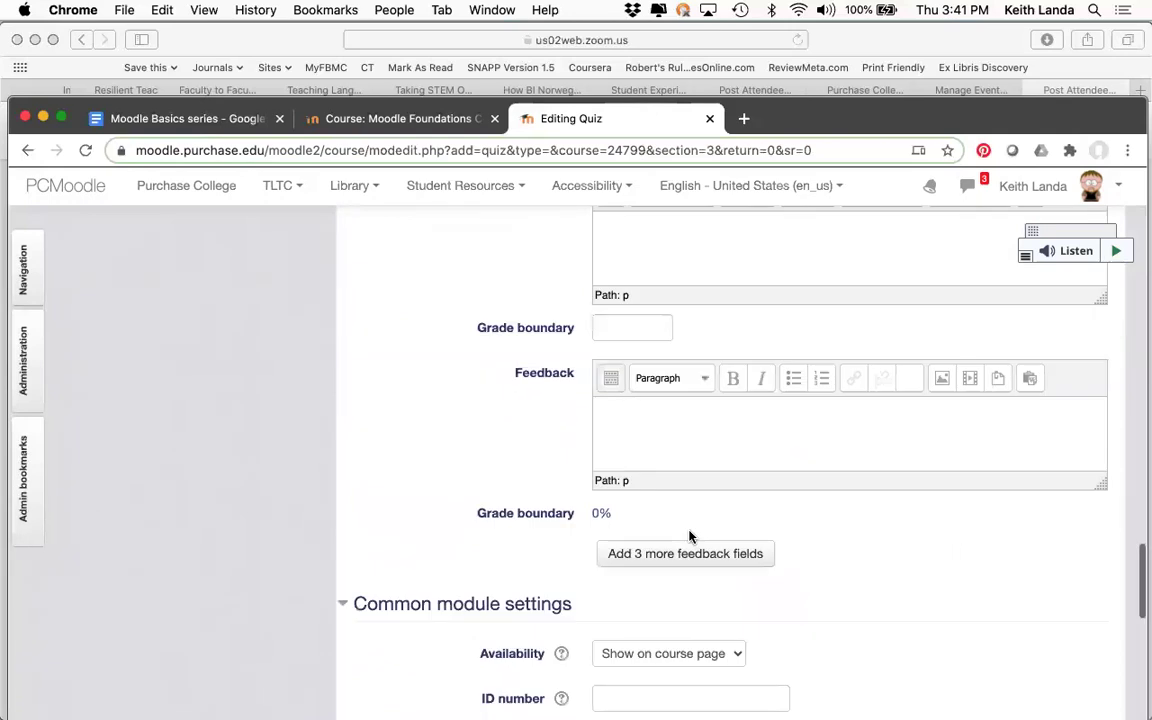
pyautogui.scroll(-10, 689, 537)
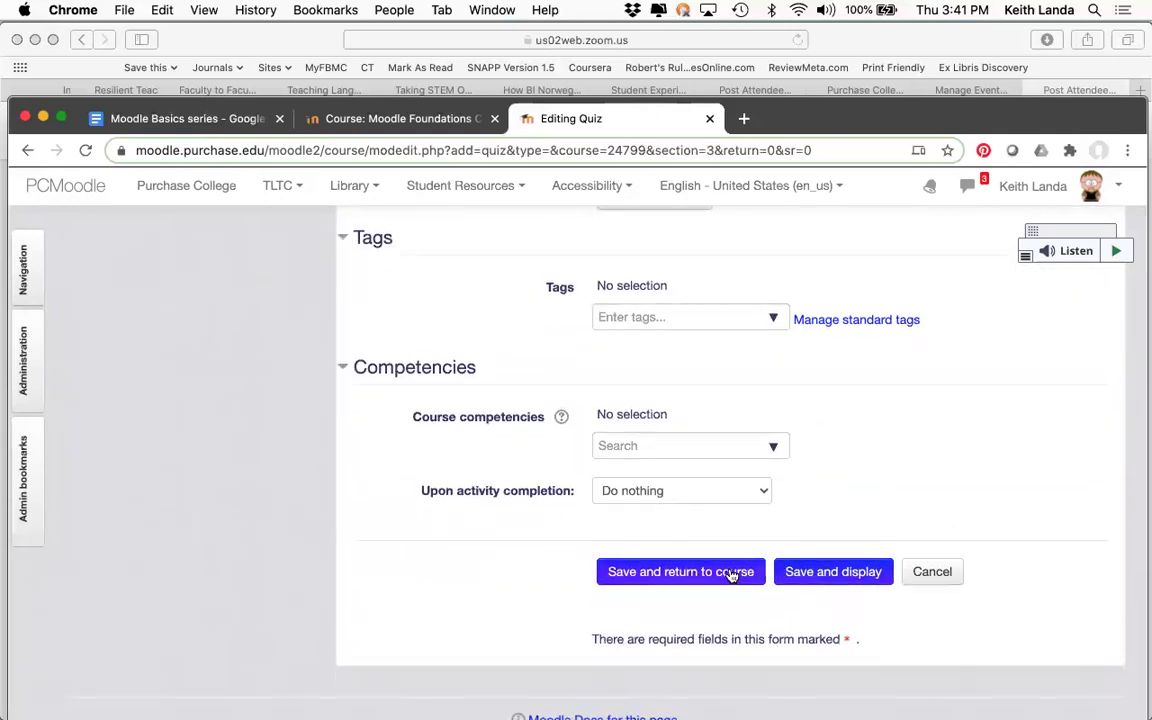
# - Save and display the quiz, and add 10 random questions from the "Igneous processes and rocks" category to it
pyautogui.click(806, 572)
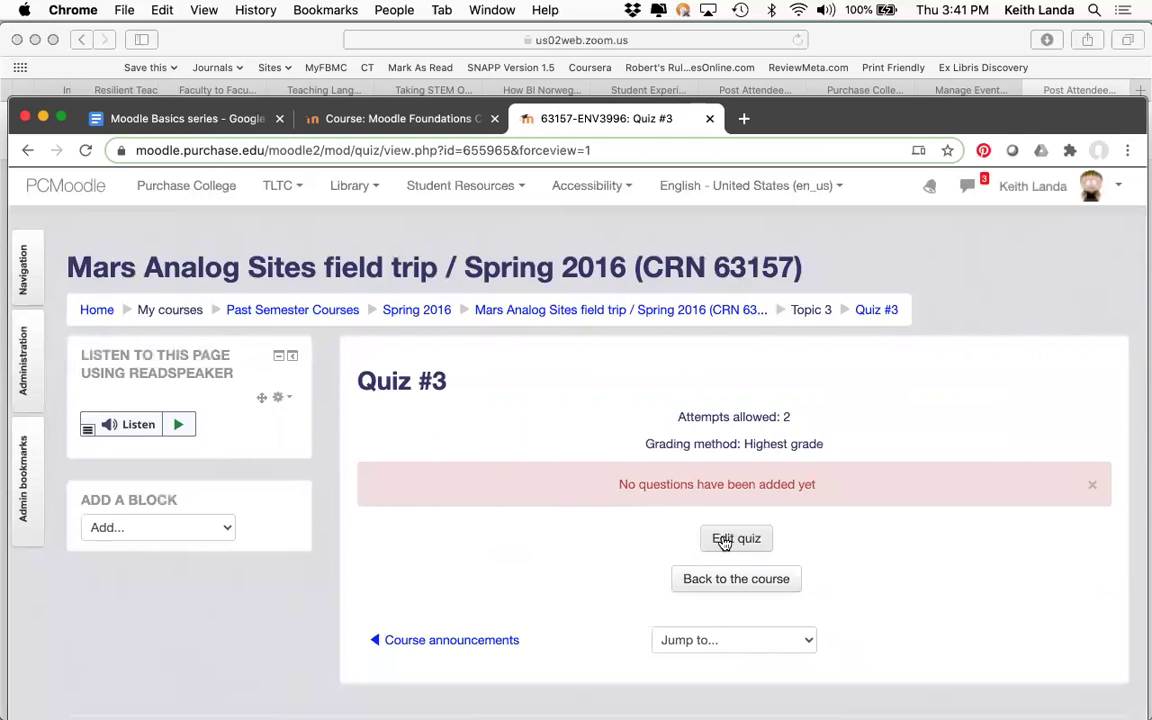
pyautogui.click(724, 540)
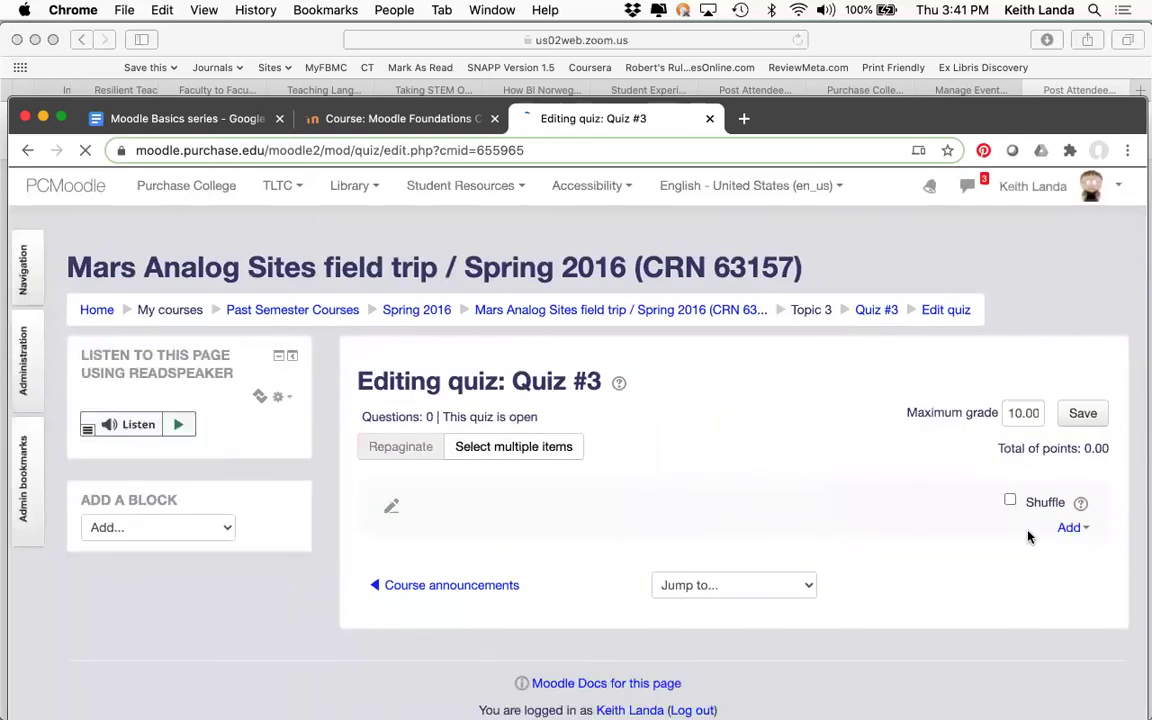
pyautogui.click(1085, 530)
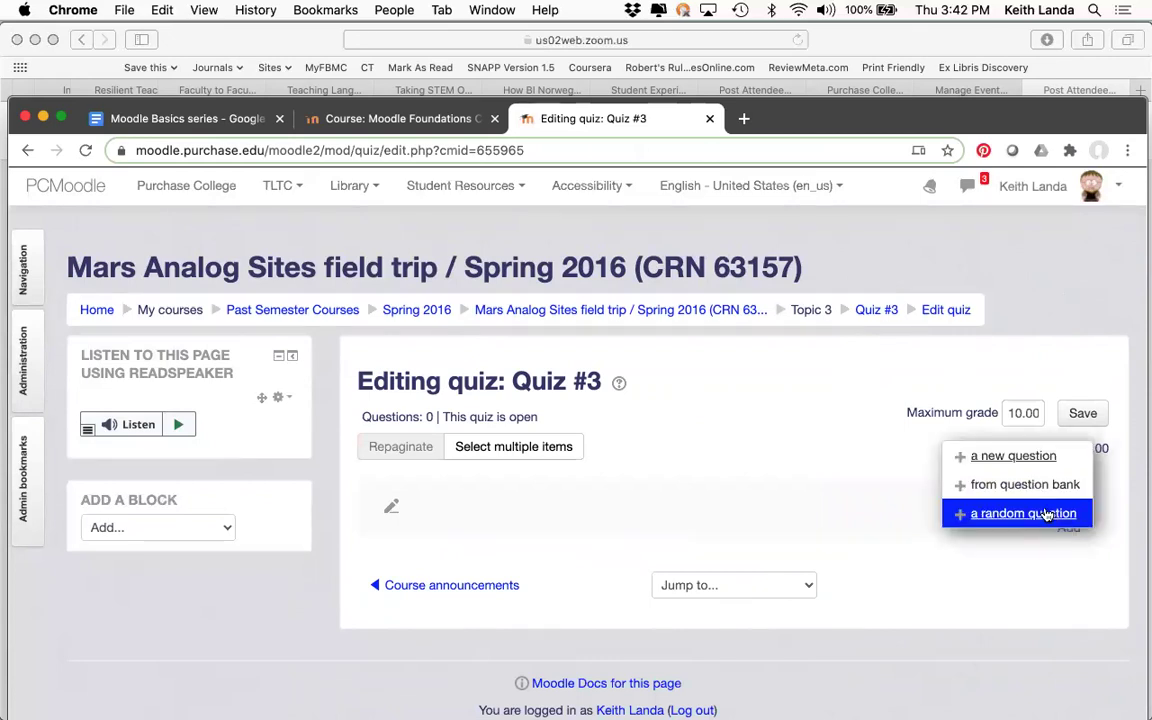
pyautogui.click(1046, 514)
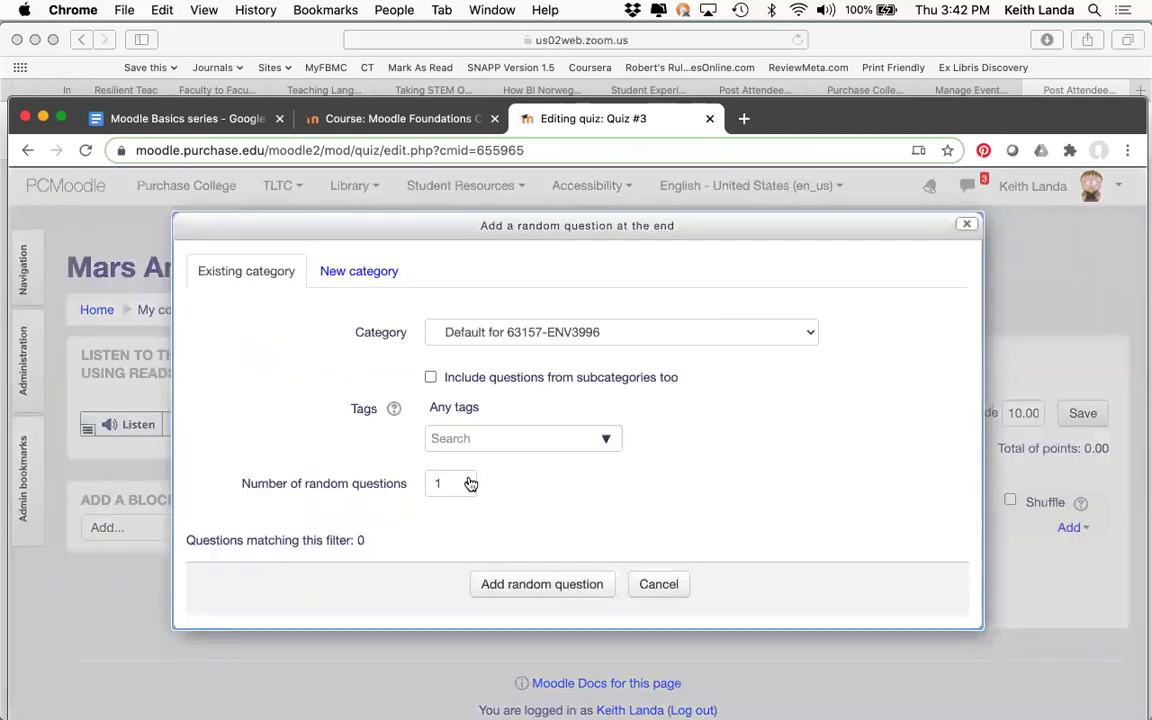
pyautogui.click(470, 484)
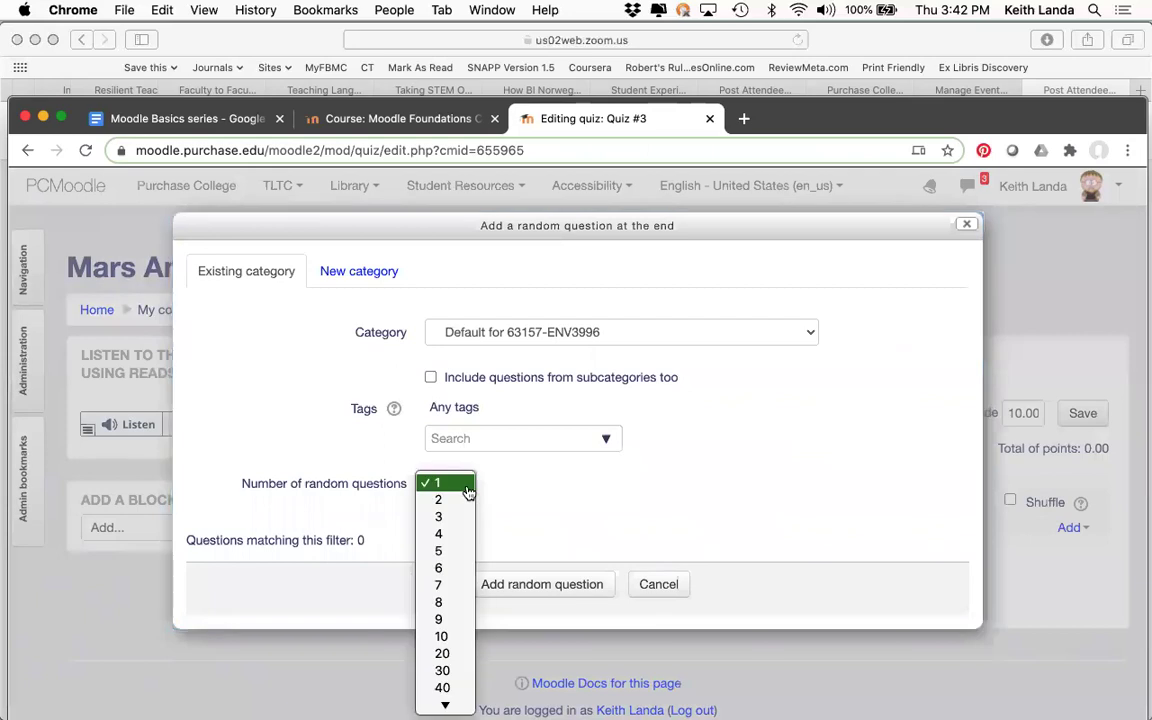
pyautogui.click(447, 638)
pyautogui.click(573, 340)
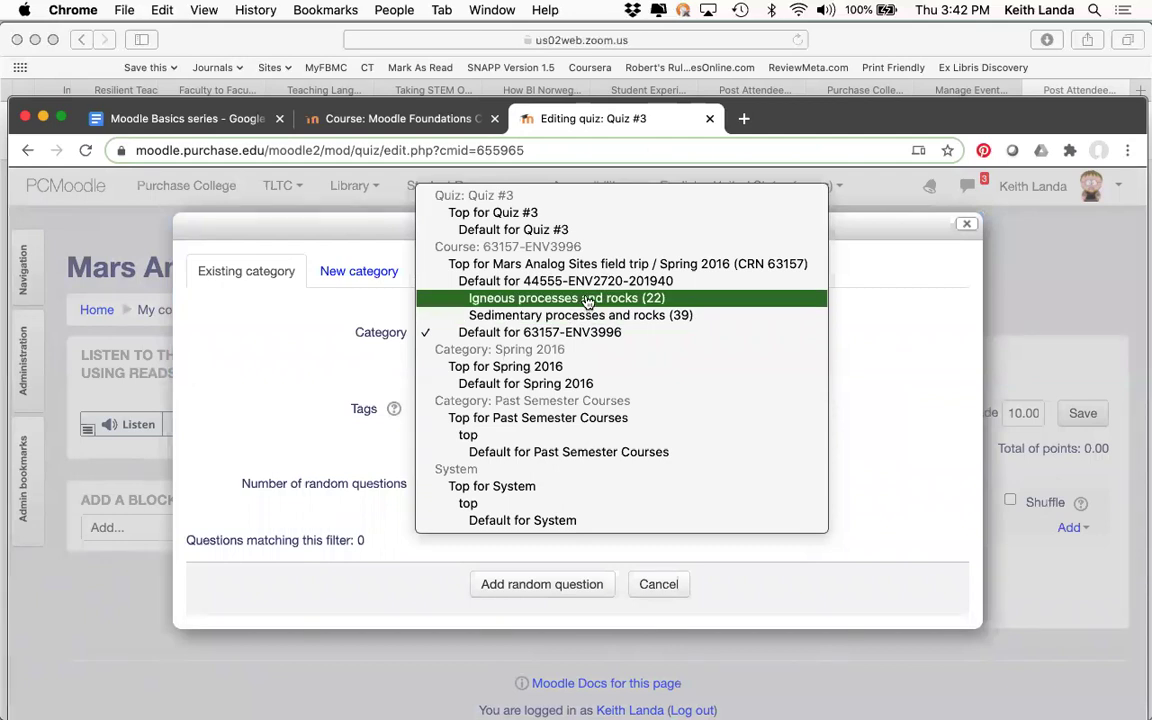
pyautogui.click(588, 299)
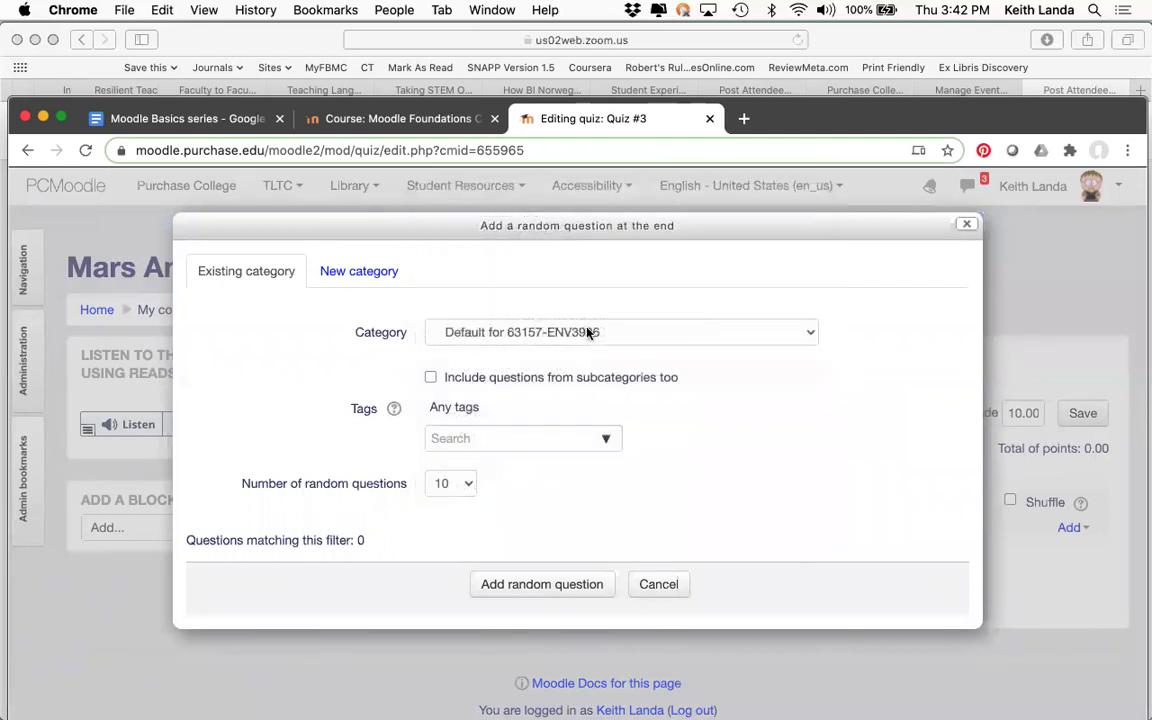
pyautogui.click(573, 583)
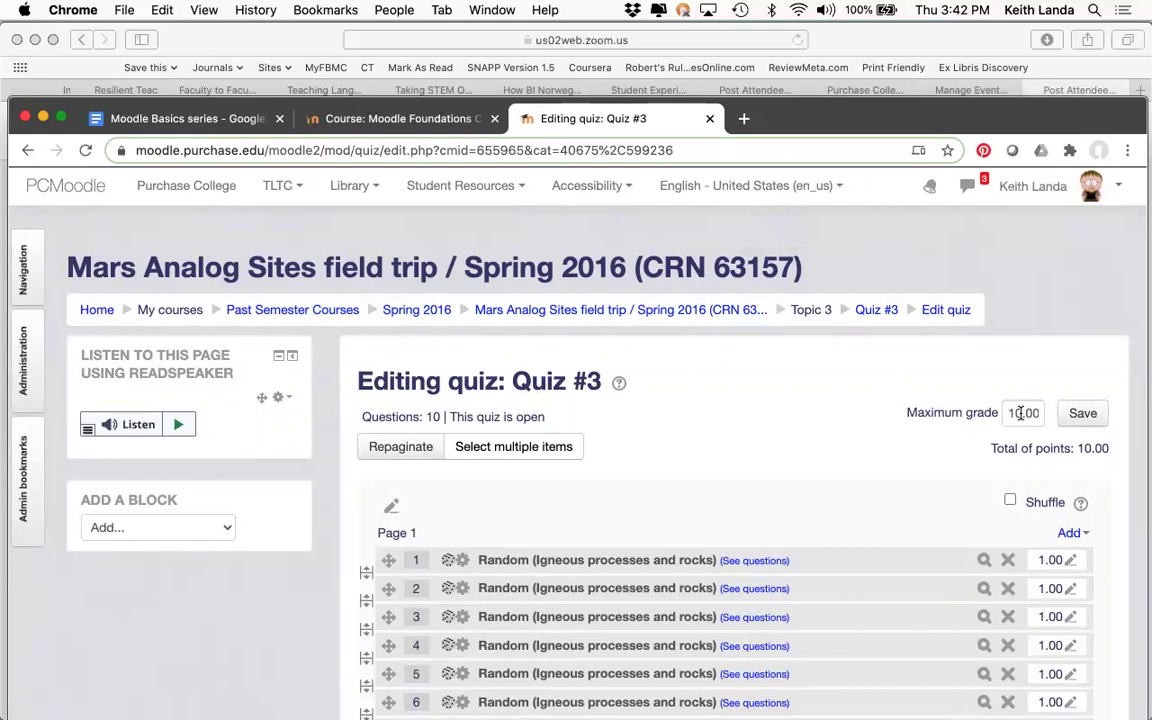
# - Set the quiz's maximum grade to 15.00 and save it
pyautogui.click(1021, 413)
pyautogui.press('BackSpace')
pyautogui.write('5')
pyautogui.click(1085, 416)
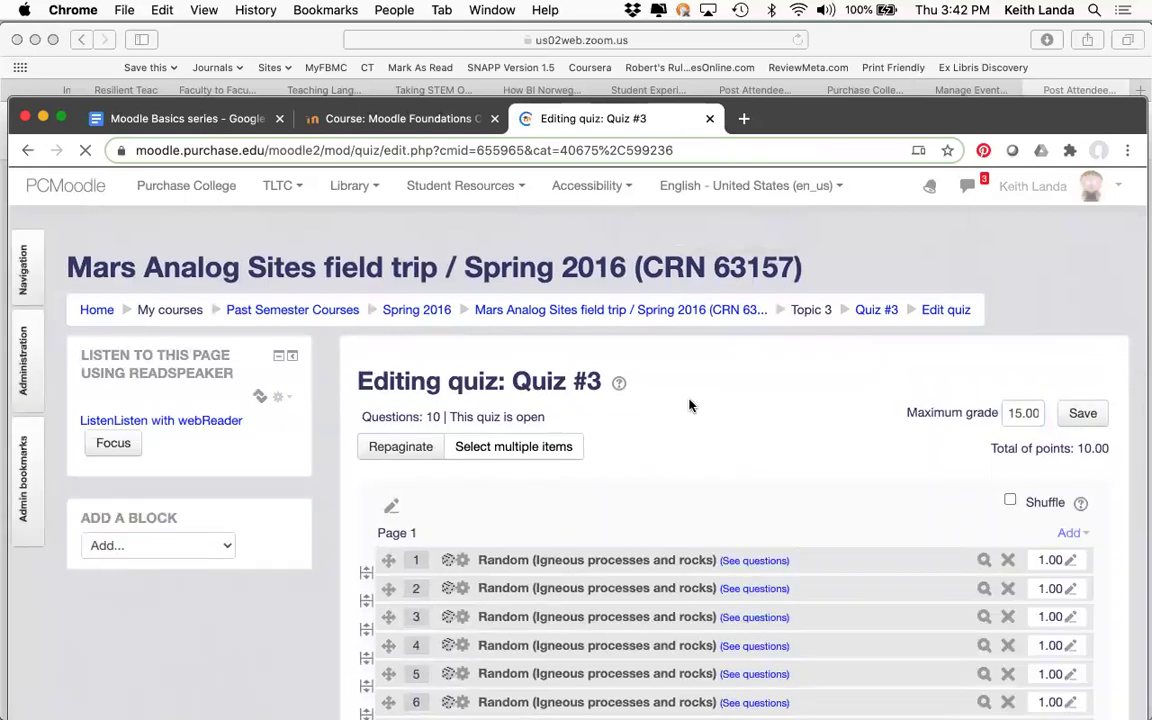
# - Open the course's gradebook setup and examine the items in the Quizzes (20%) category
pyautogui.click(530, 314)
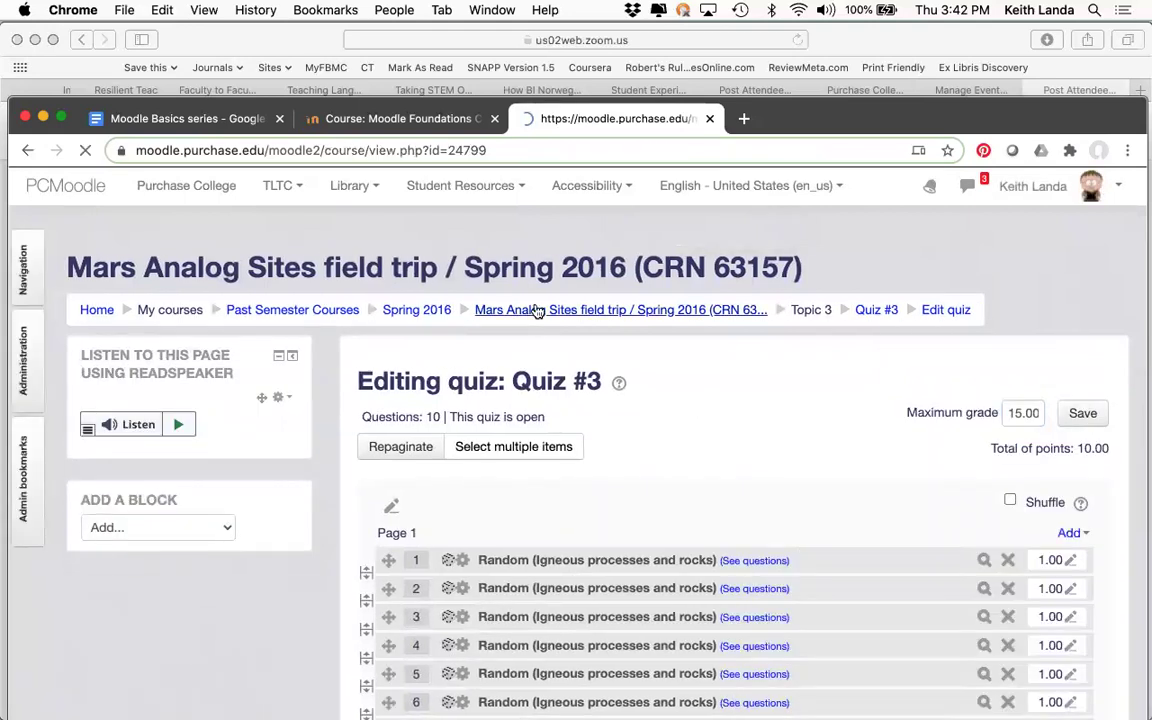
pyautogui.click(23, 362)
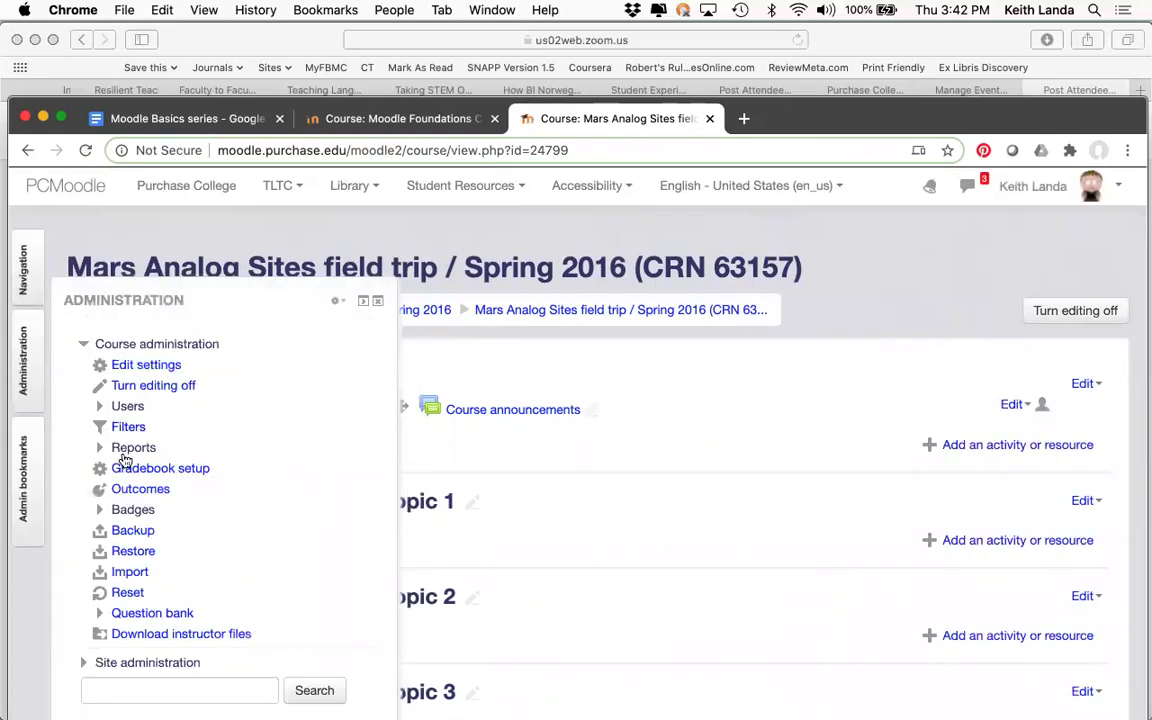
pyautogui.click(136, 469)
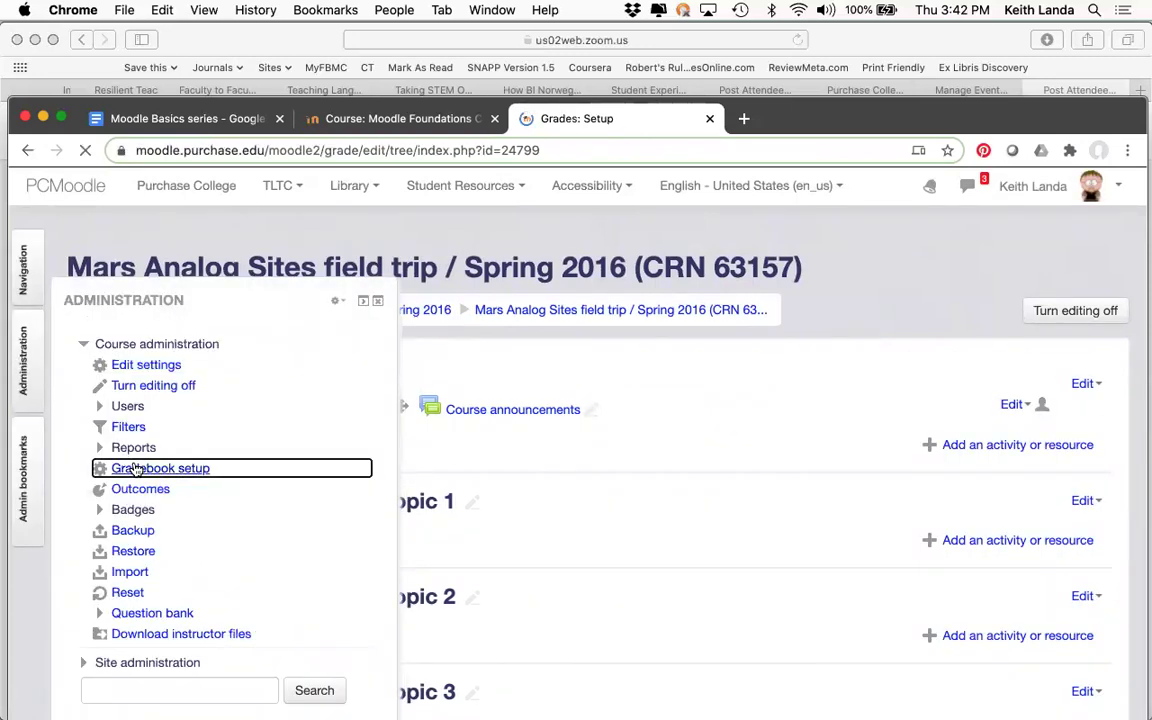
pyautogui.scroll(-3, 370, 522)
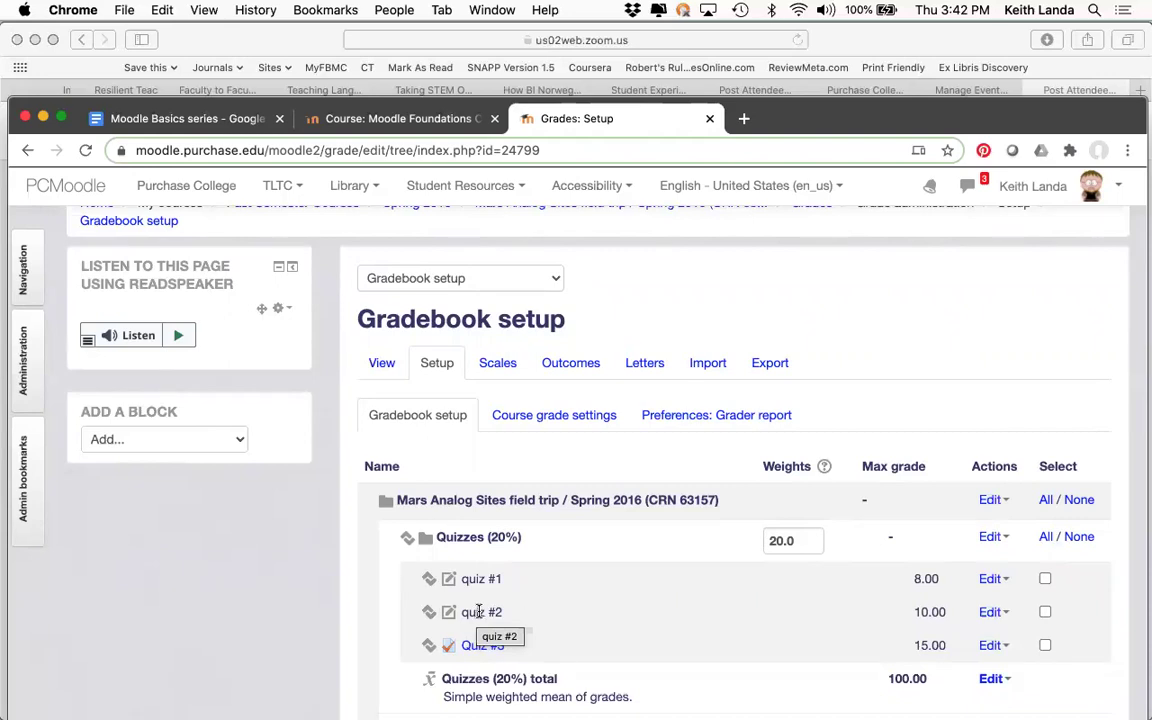
pyautogui.scroll(-2, 553, 622)
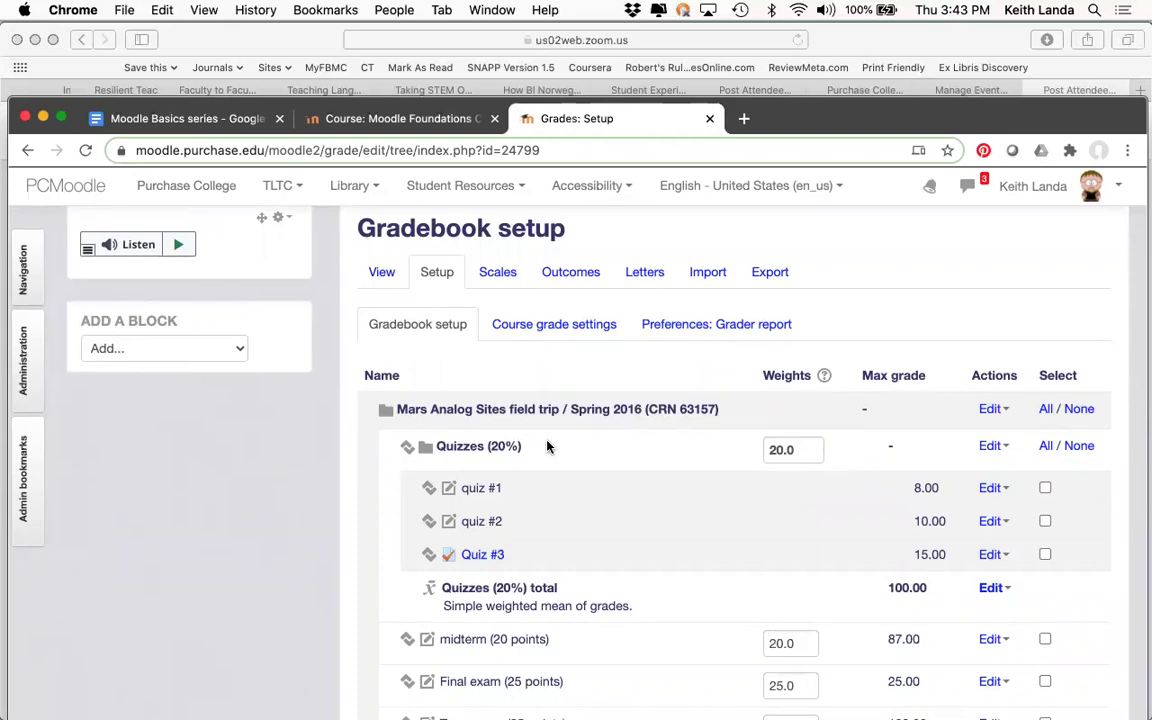
# - Return to the course page and start a new Assignment activity in Topic 3, naming it "Final exam"
pyautogui.scroll(4, 547, 446)
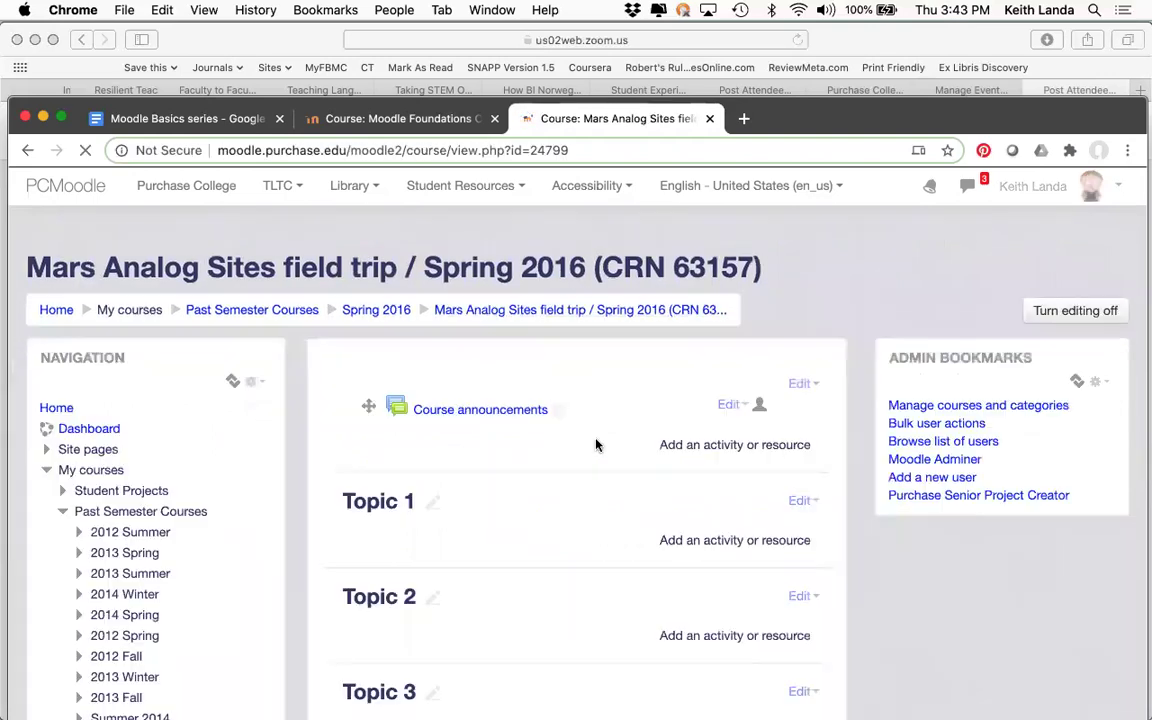
pyautogui.scroll(-3, 607, 506)
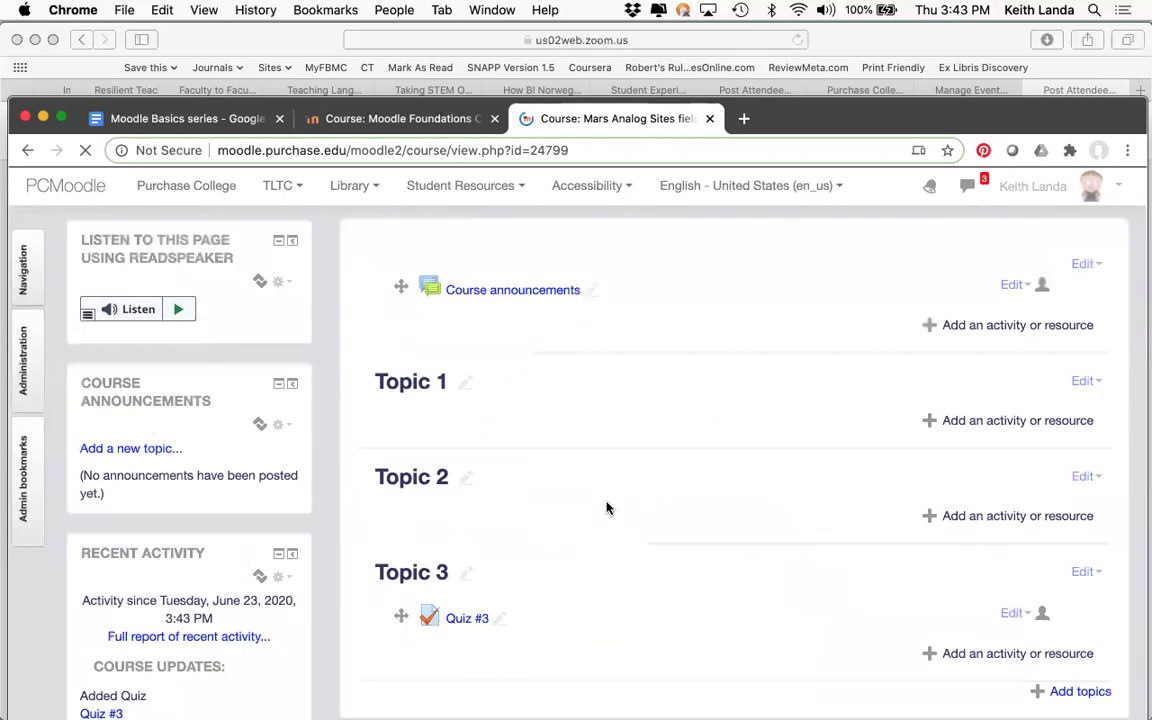
pyautogui.click(974, 599)
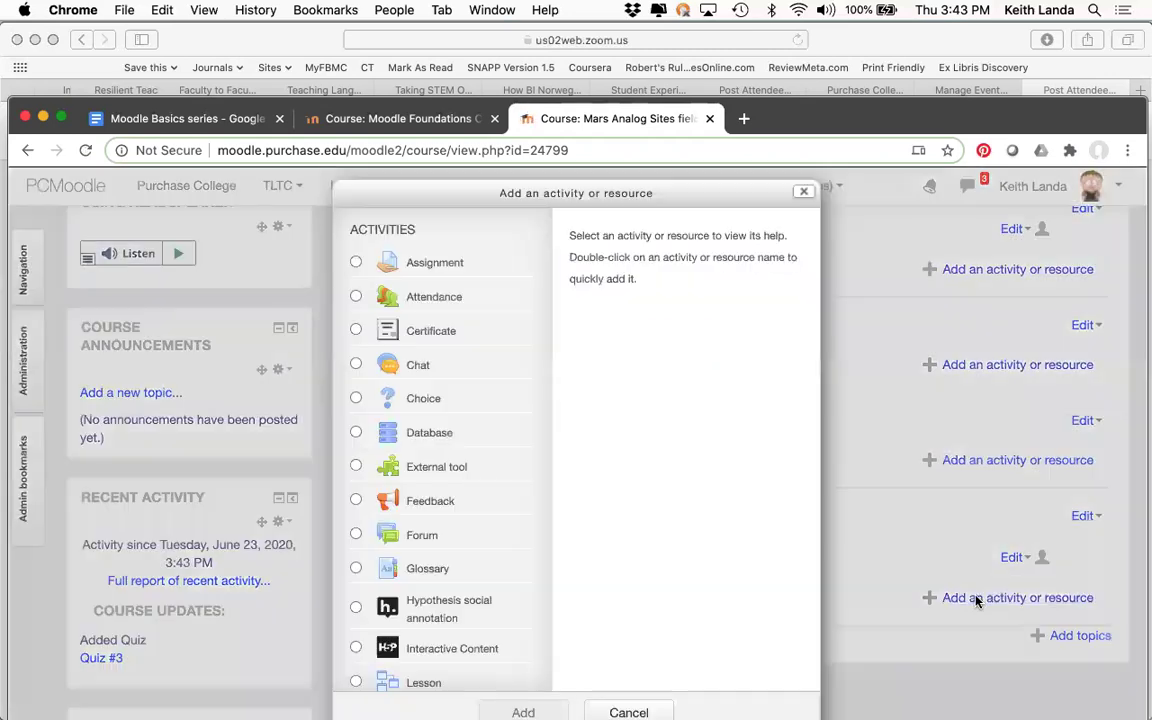
pyautogui.scroll(-5, 388, 472)
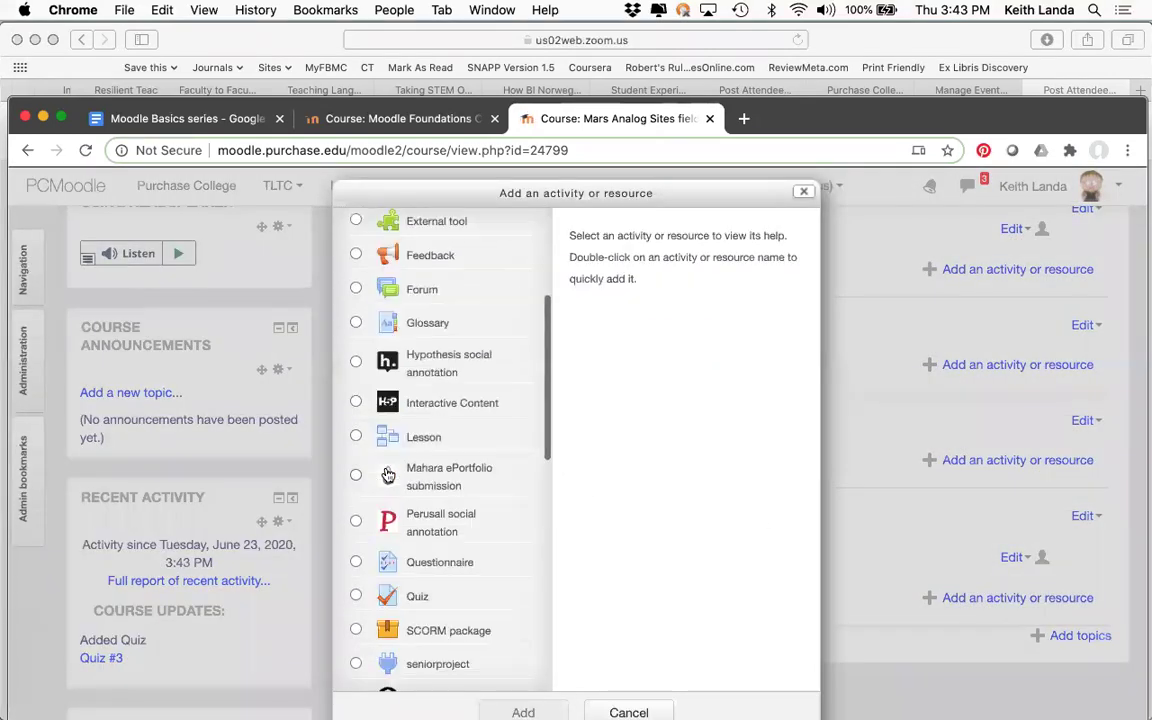
pyautogui.scroll(-2, 388, 650)
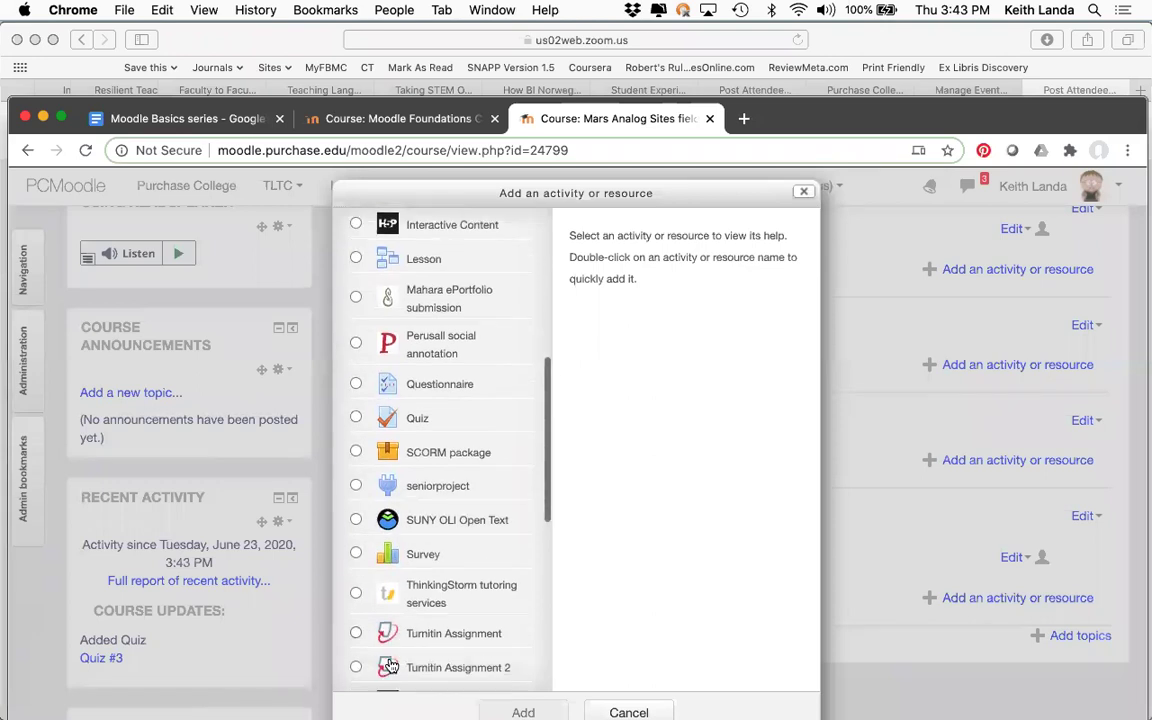
pyautogui.scroll(7, 358, 613)
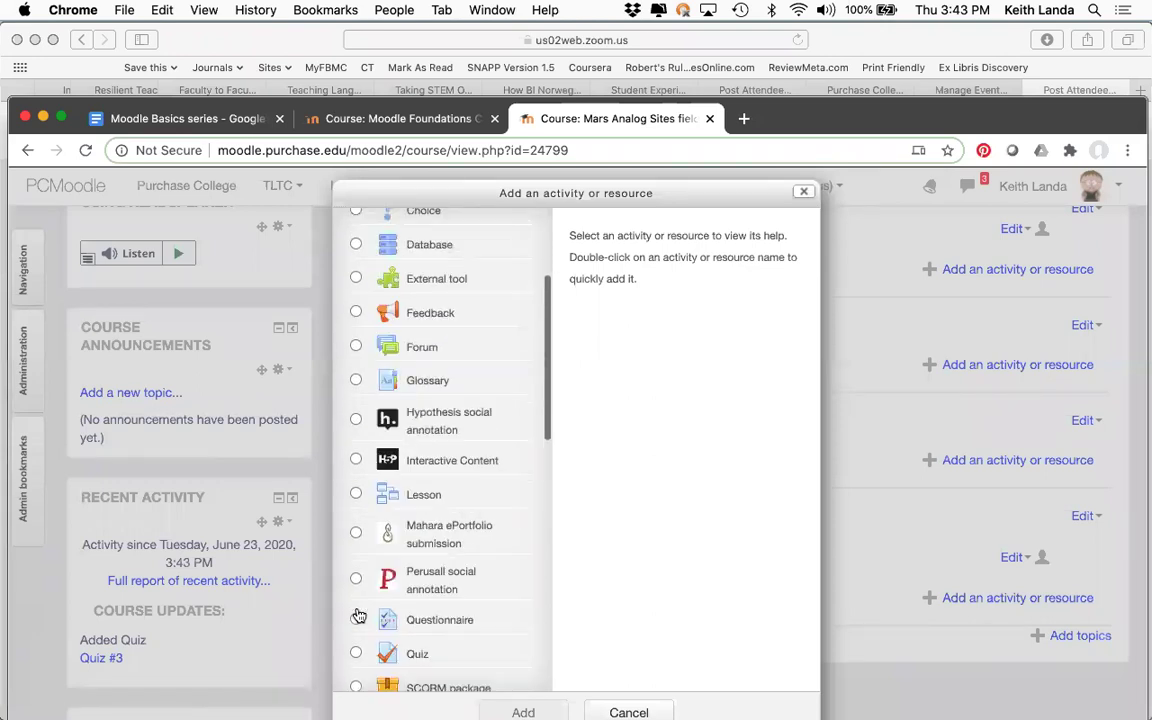
pyautogui.click(356, 264)
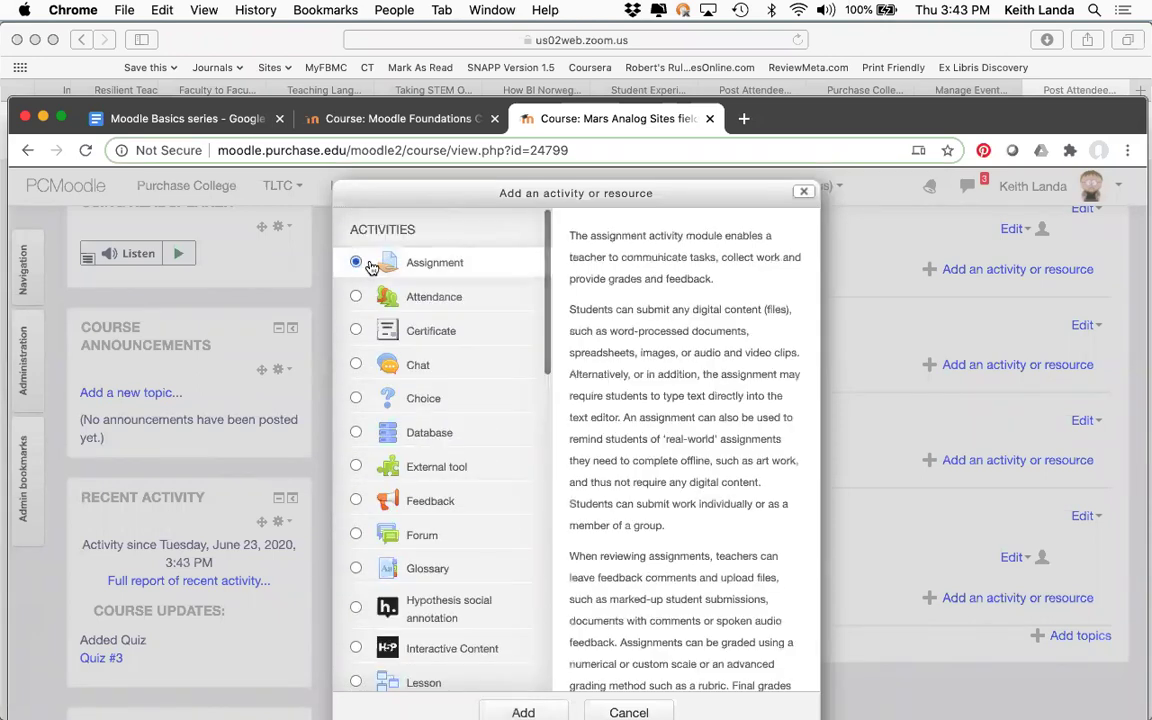
pyautogui.scroll(-4, 540, 329)
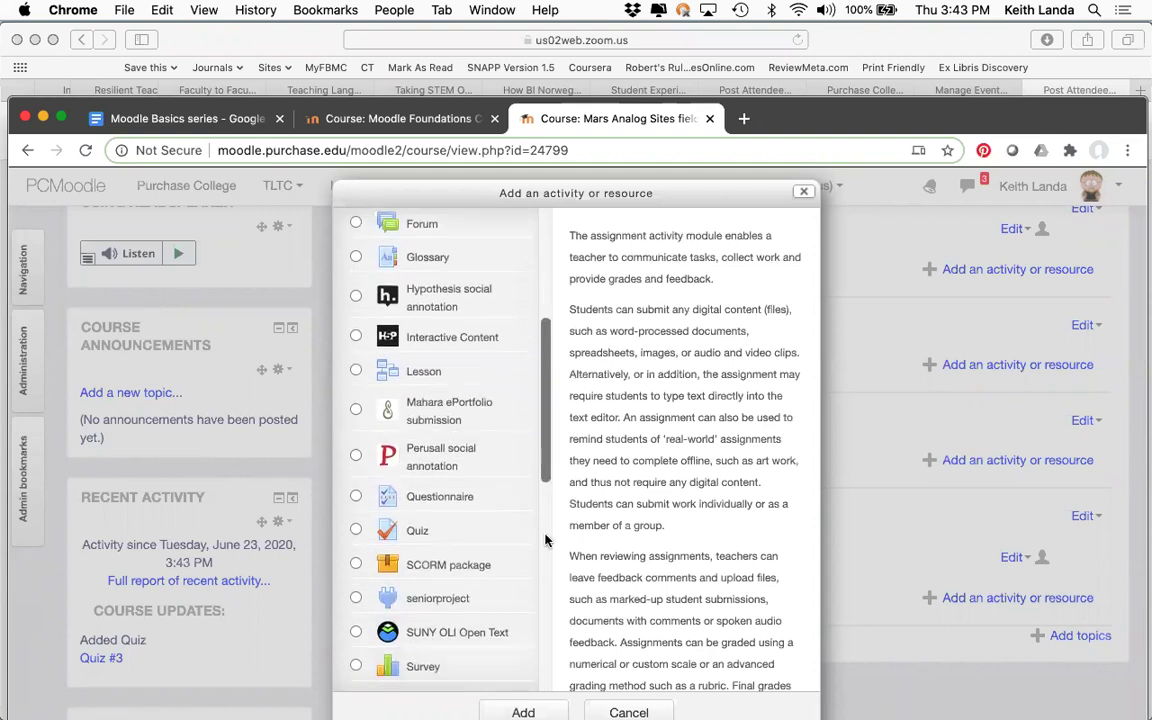
pyautogui.click(523, 711)
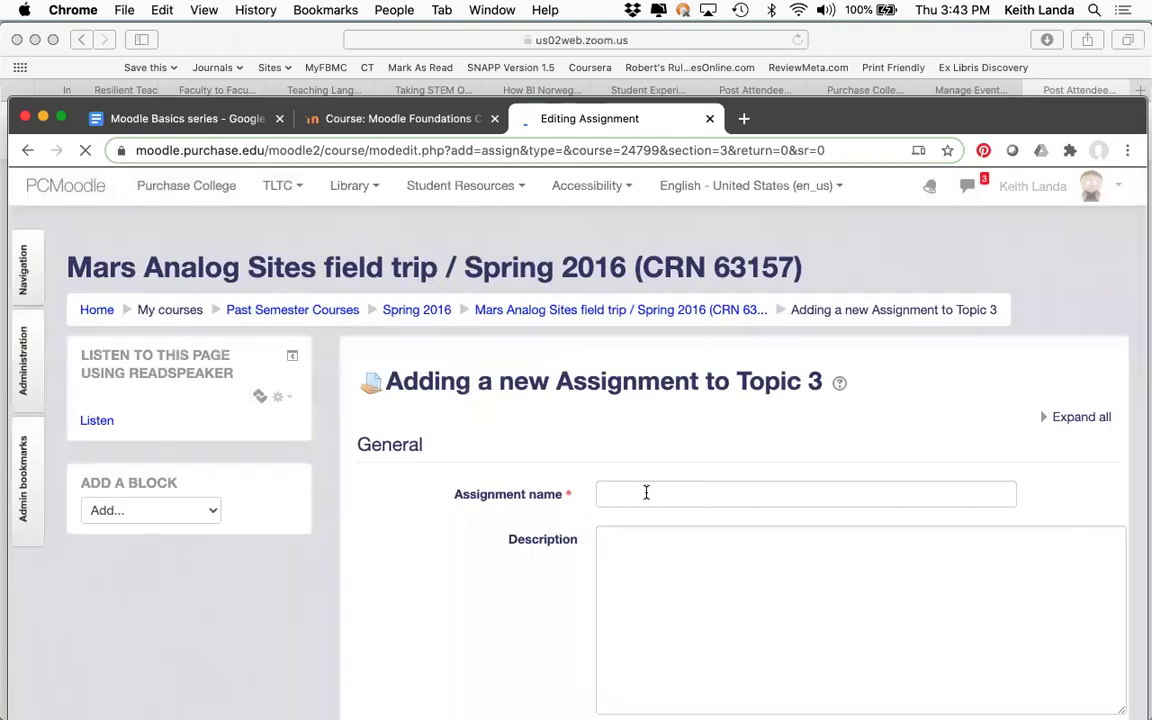
pyautogui.click(646, 492)
pyautogui.write('Final exam')
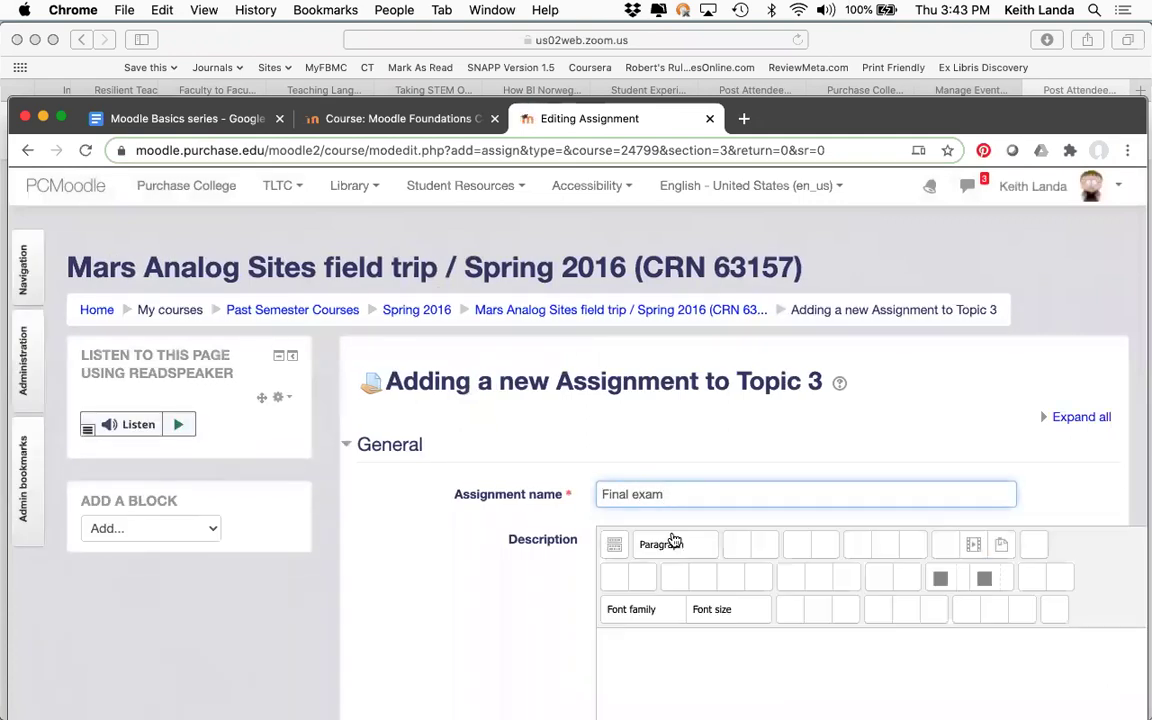
# - Expand the new assignment's Grade settings and check its maximum grade
pyautogui.scroll(-10, 668, 530)
pyautogui.scroll(-15, 671, 538)
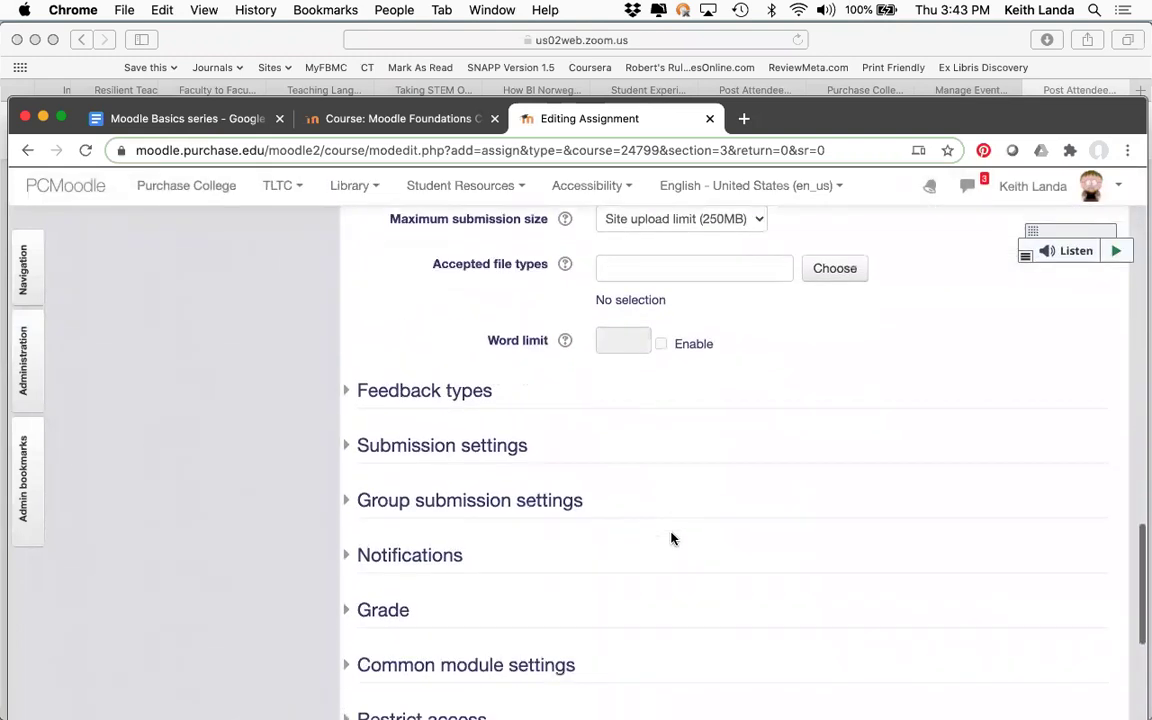
pyautogui.scroll(-3, 671, 538)
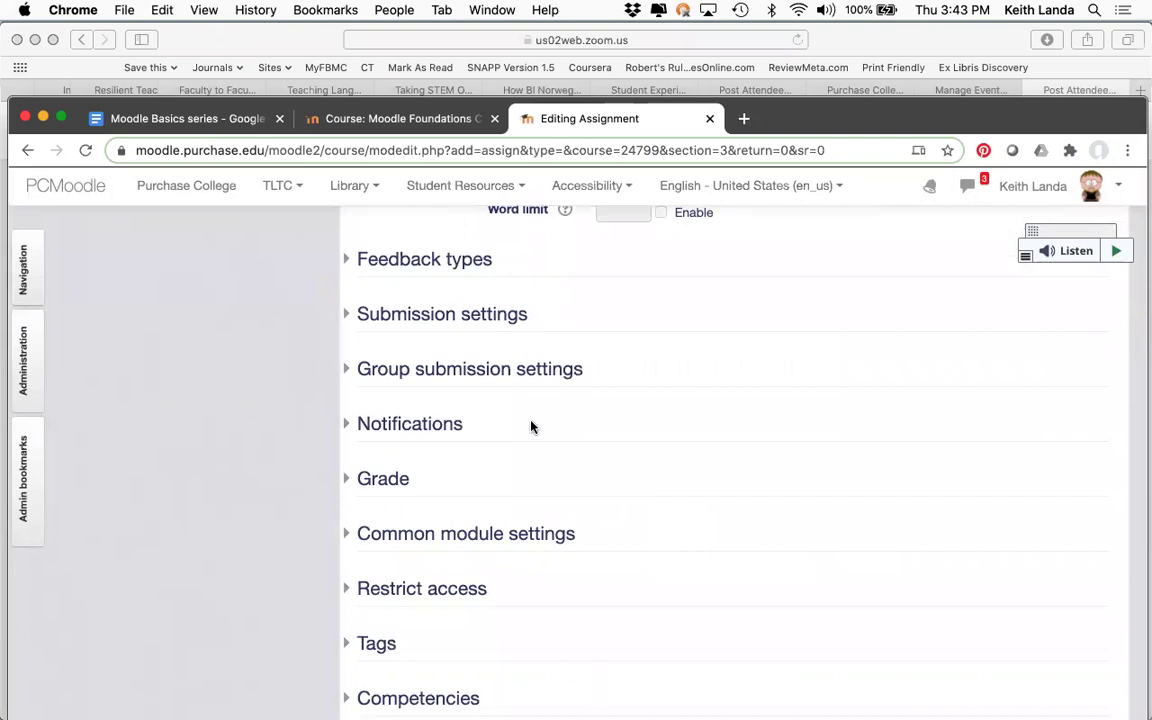
pyautogui.click(420, 479)
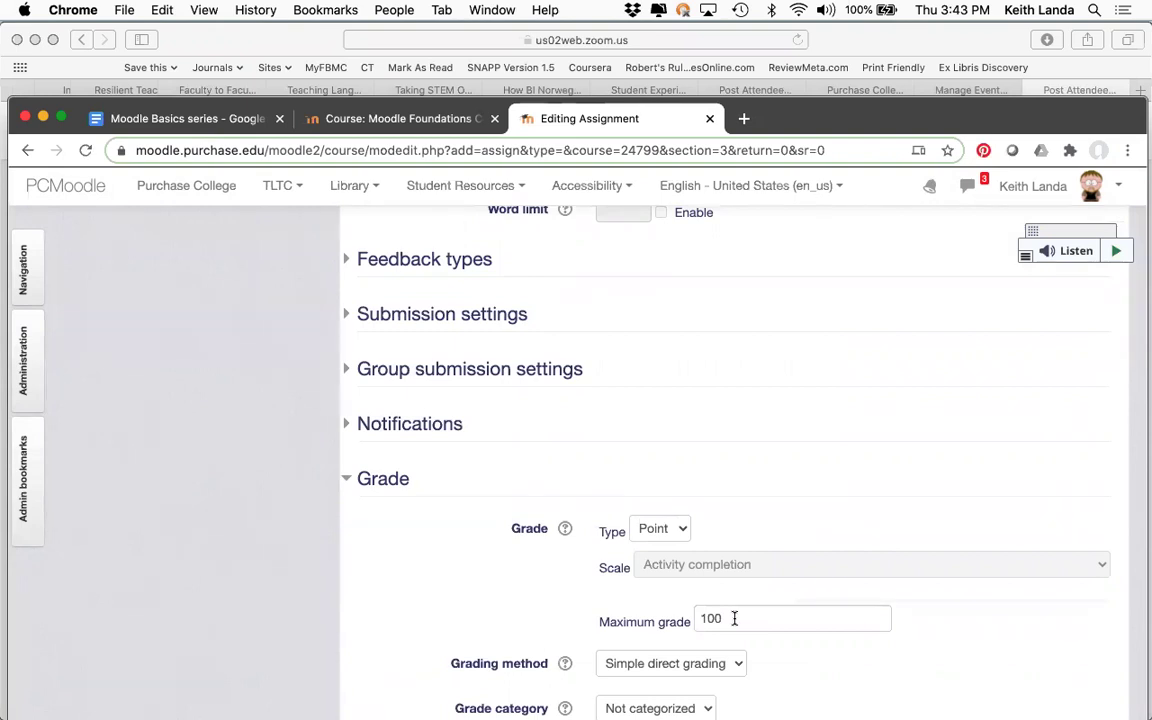
# - Rename the assignment to "Final paper", then save it and return to the course
pyautogui.scroll(20, 734, 618)
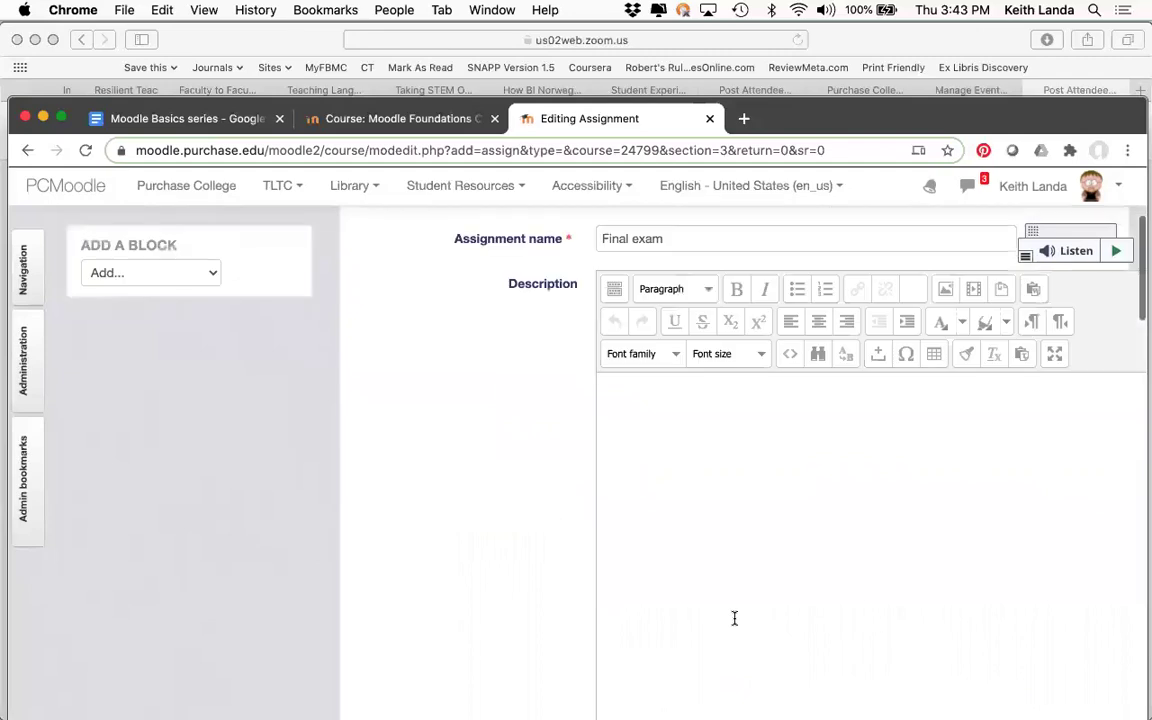
pyautogui.scroll(2, 734, 618)
pyautogui.doubleClick(647, 347)
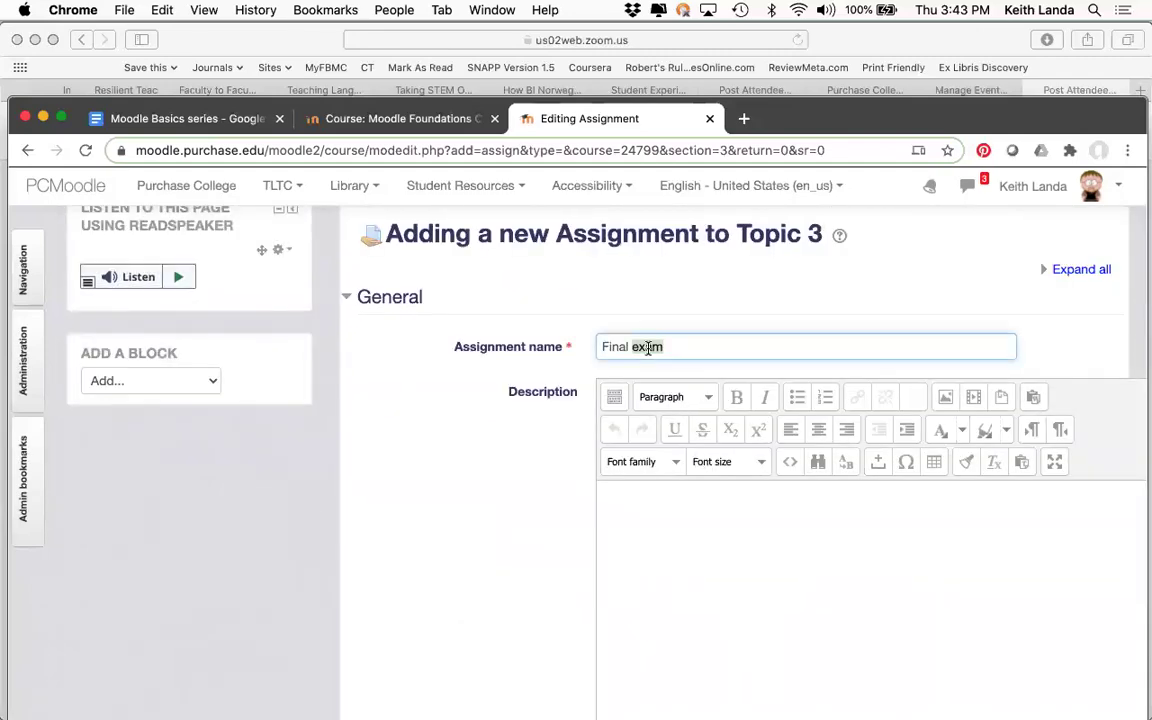
pyautogui.write('paper')
pyautogui.scroll(-20, 501, 452)
pyautogui.scroll(-6, 501, 452)
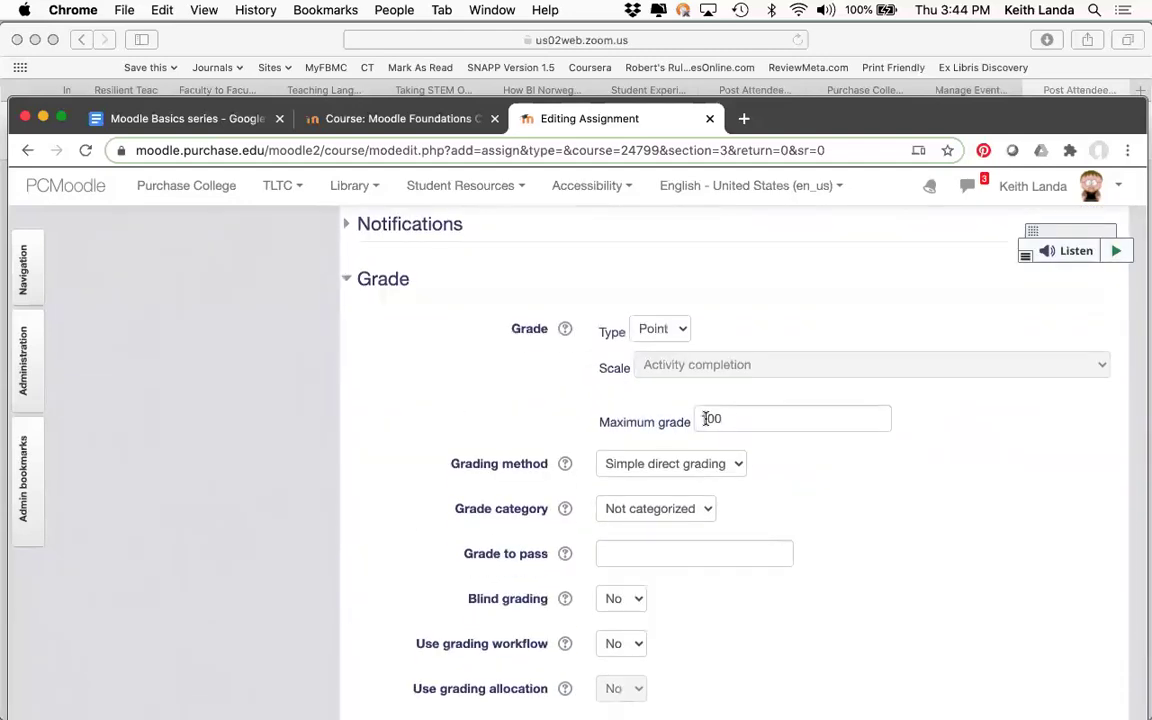
pyautogui.scroll(-8, 764, 447)
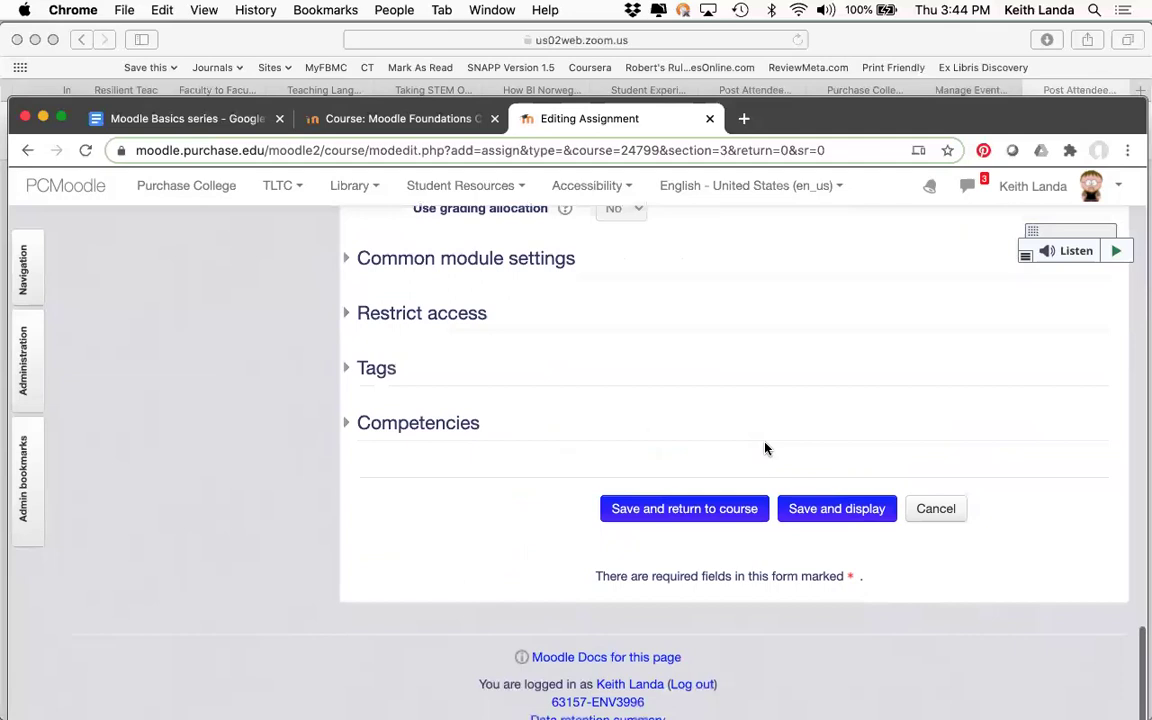
pyautogui.click(695, 517)
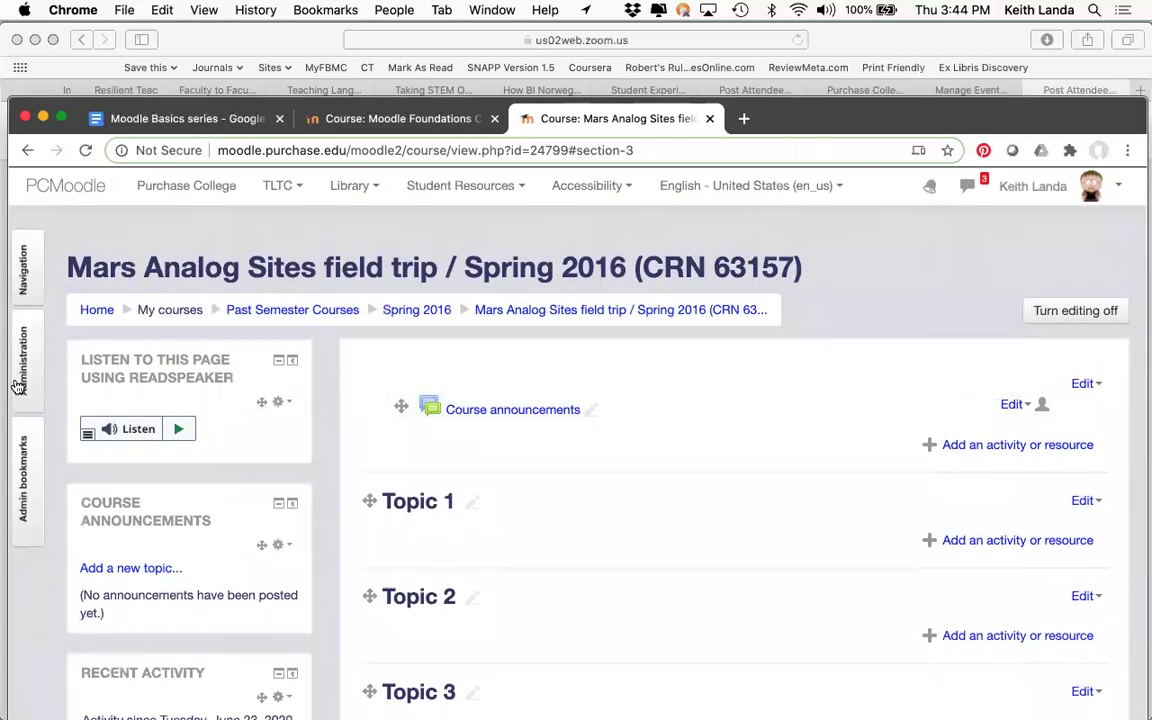
# - Open the course's gradebook setup and delete the "Term paper (25 points)" grade item
pyautogui.click(18, 386)
pyautogui.click(144, 477)
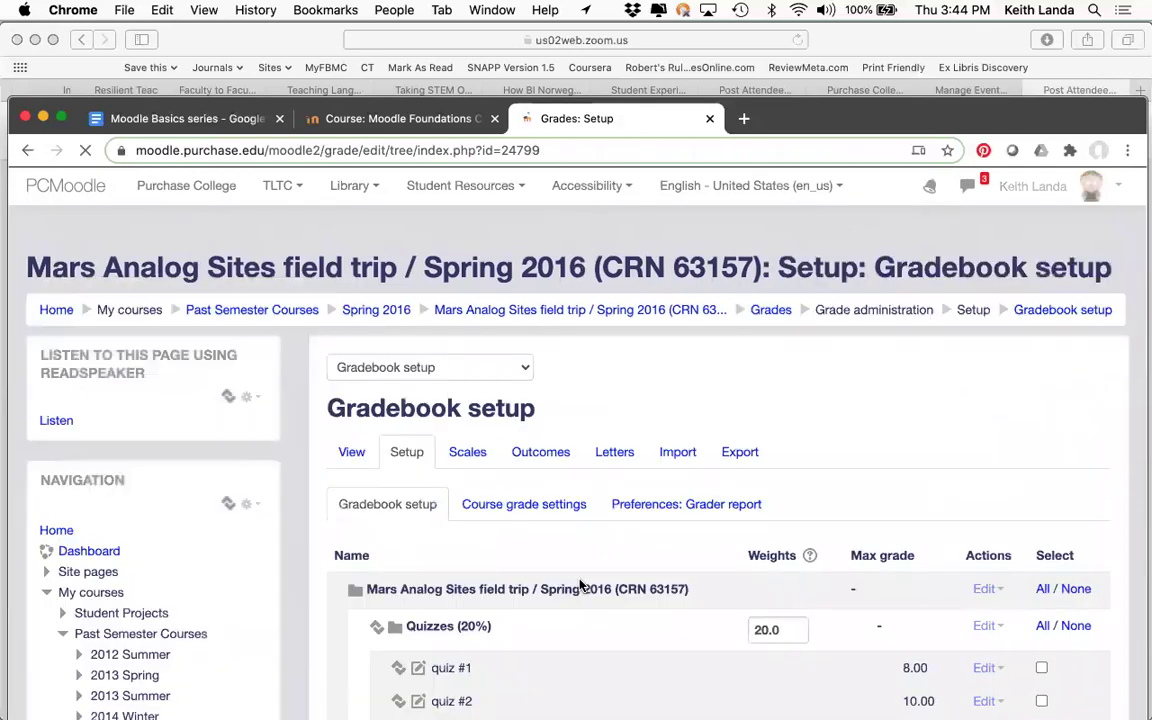
pyautogui.scroll(-7, 580, 585)
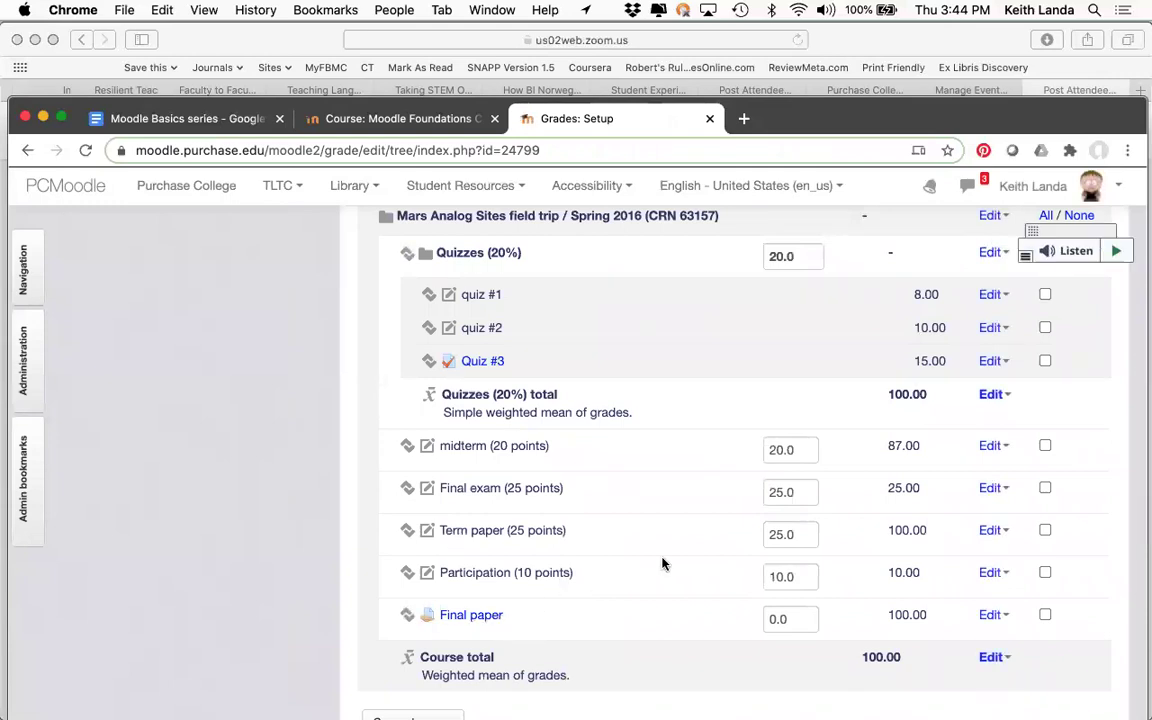
pyautogui.click(1012, 535)
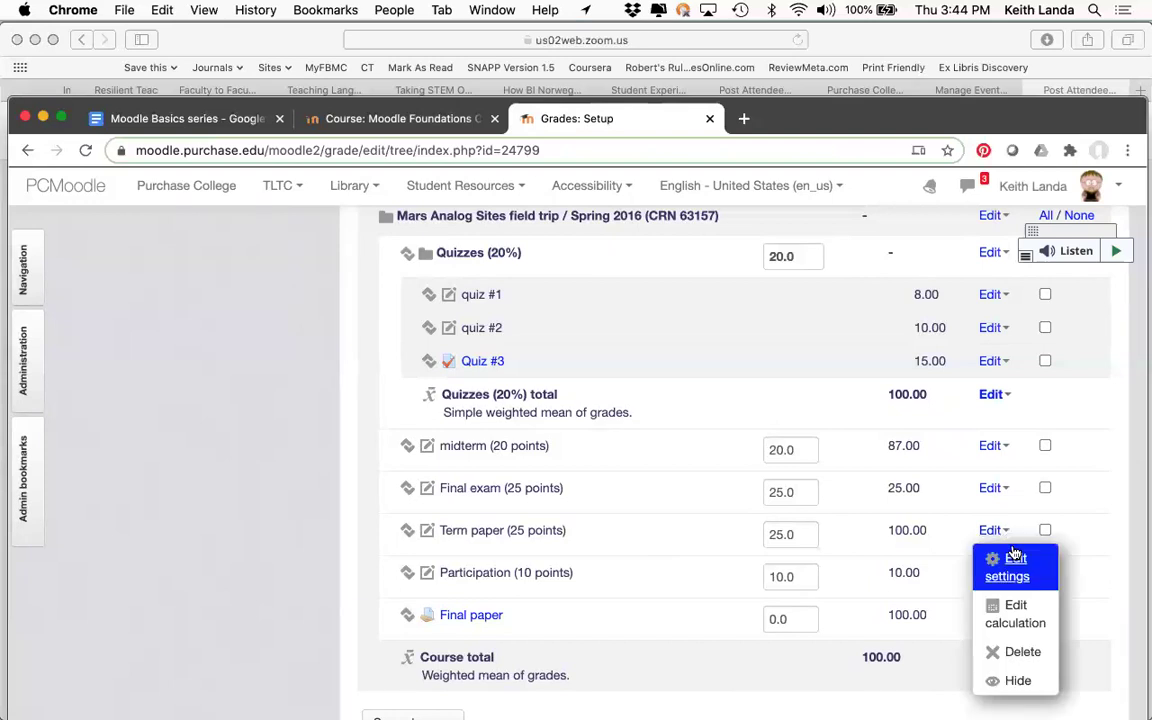
pyautogui.click(1015, 655)
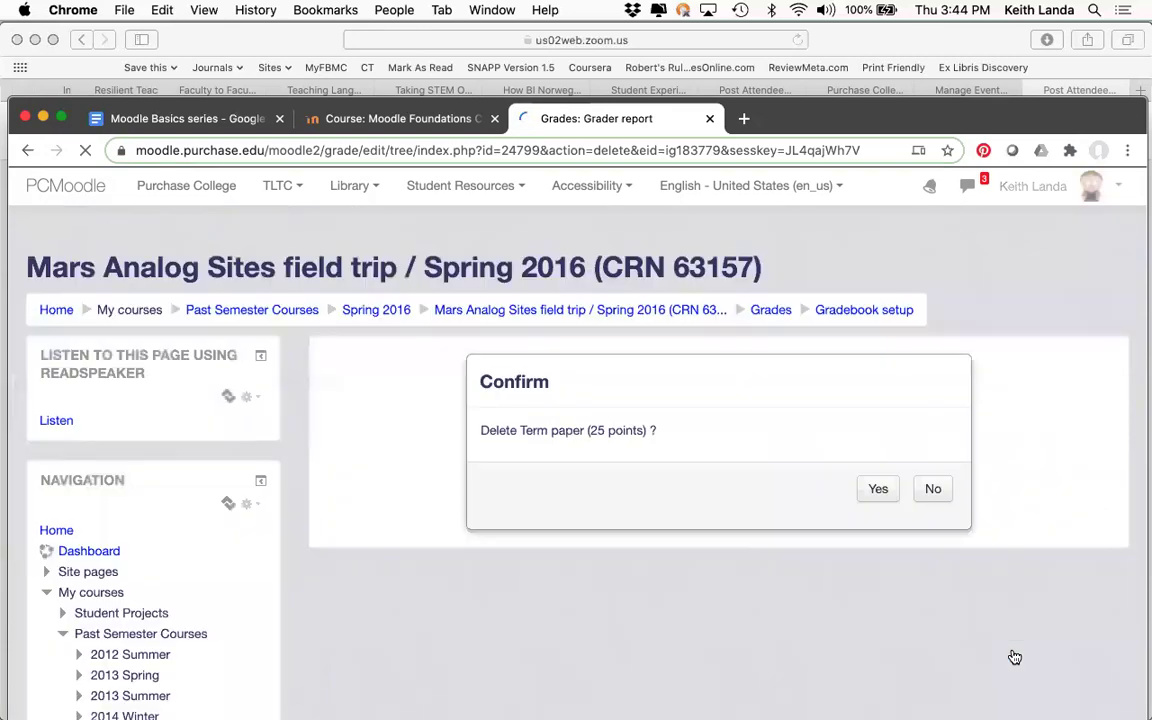
pyautogui.click(898, 500)
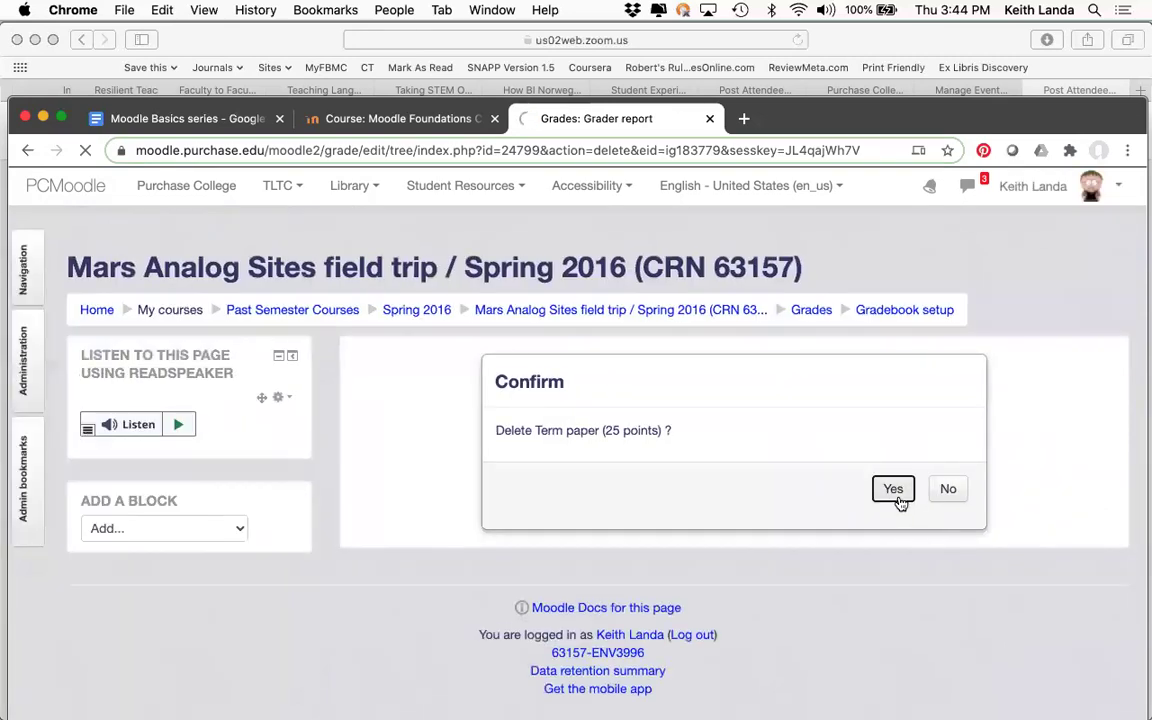
# - Set the weight of the "Final paper" grade item to 25 and save the gradebook changes
pyautogui.scroll(-8, 900, 503)
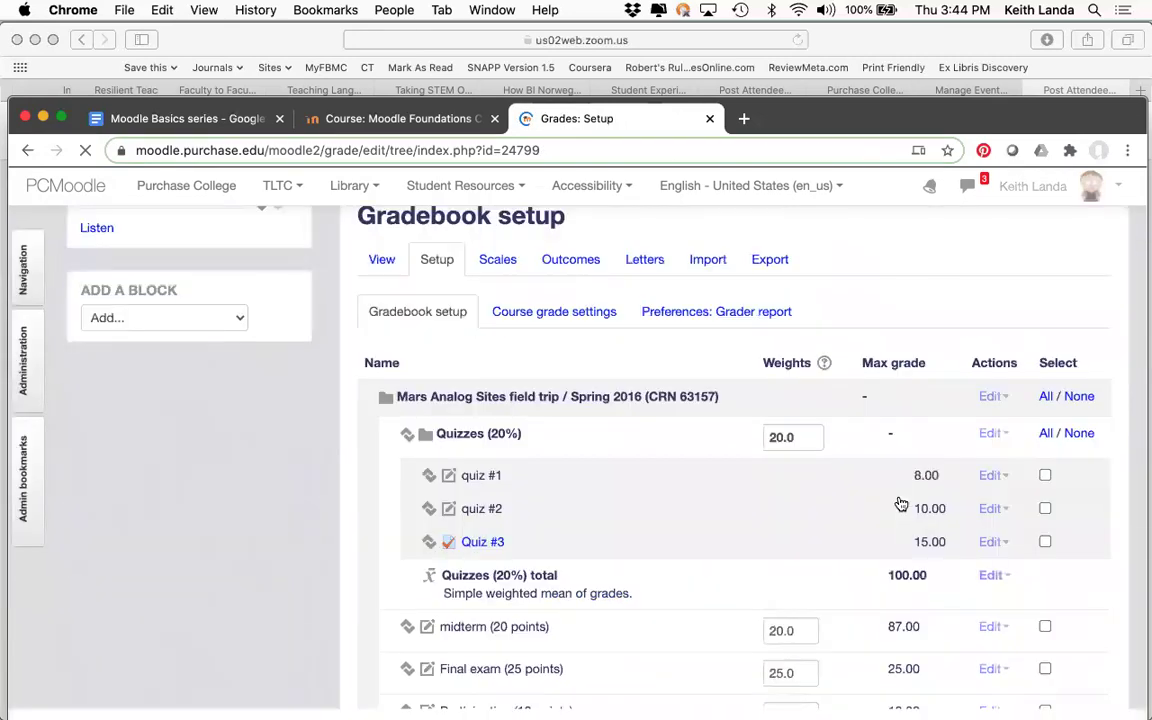
pyautogui.scroll(-1, 887, 512)
pyautogui.click(797, 544)
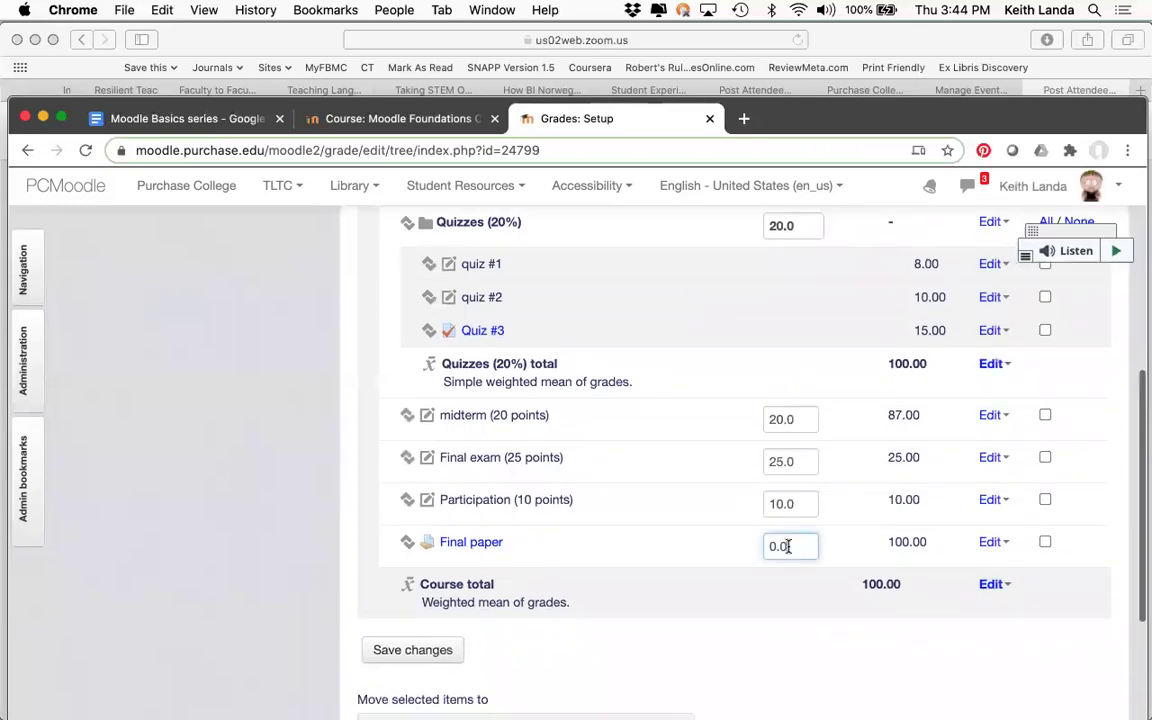
pyautogui.write('25')
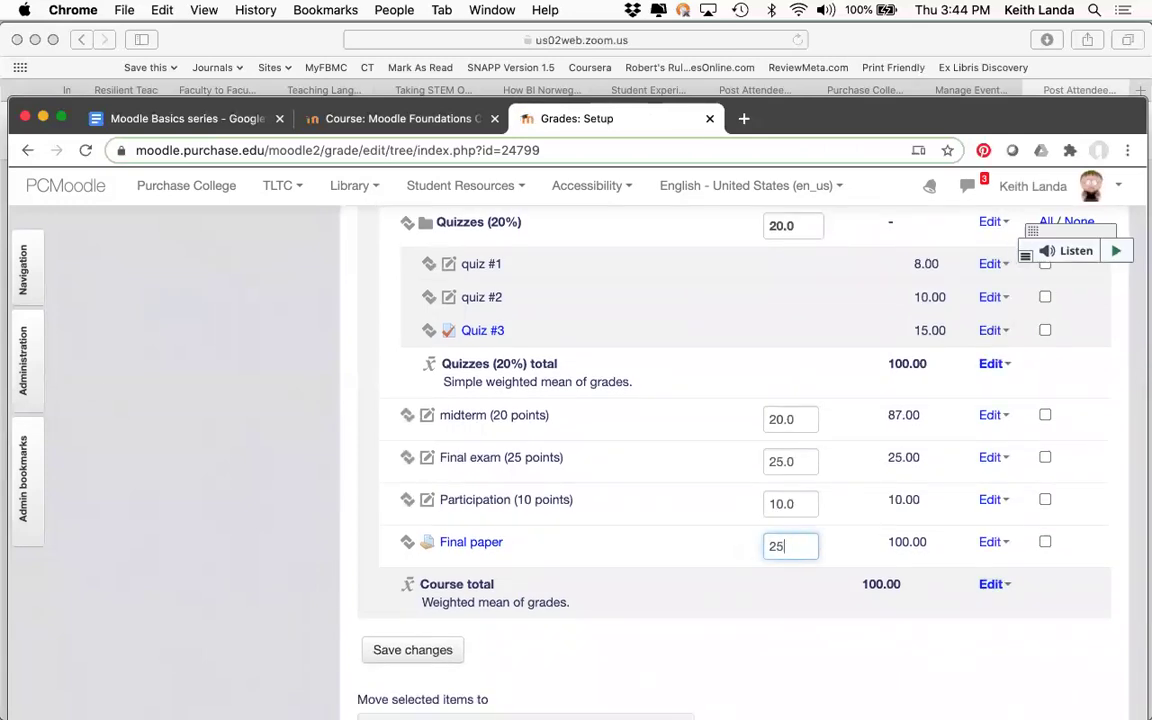
pyautogui.click(720, 583)
pyautogui.scroll(-3, 720, 584)
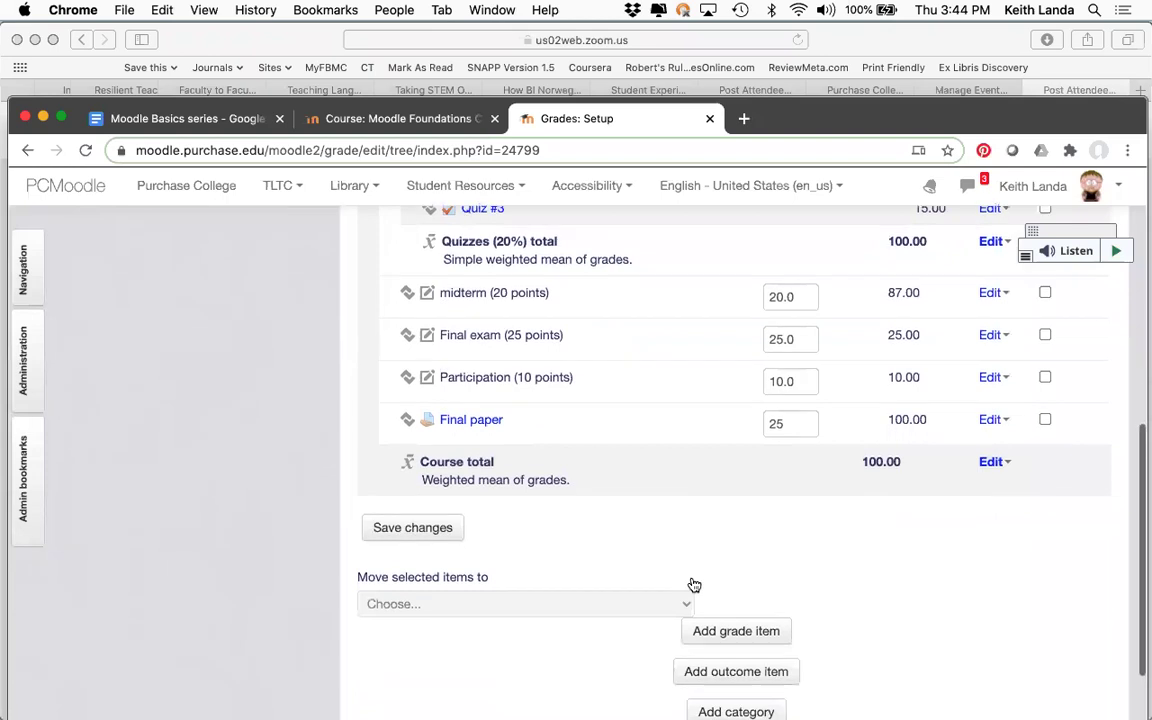
pyautogui.click(445, 528)
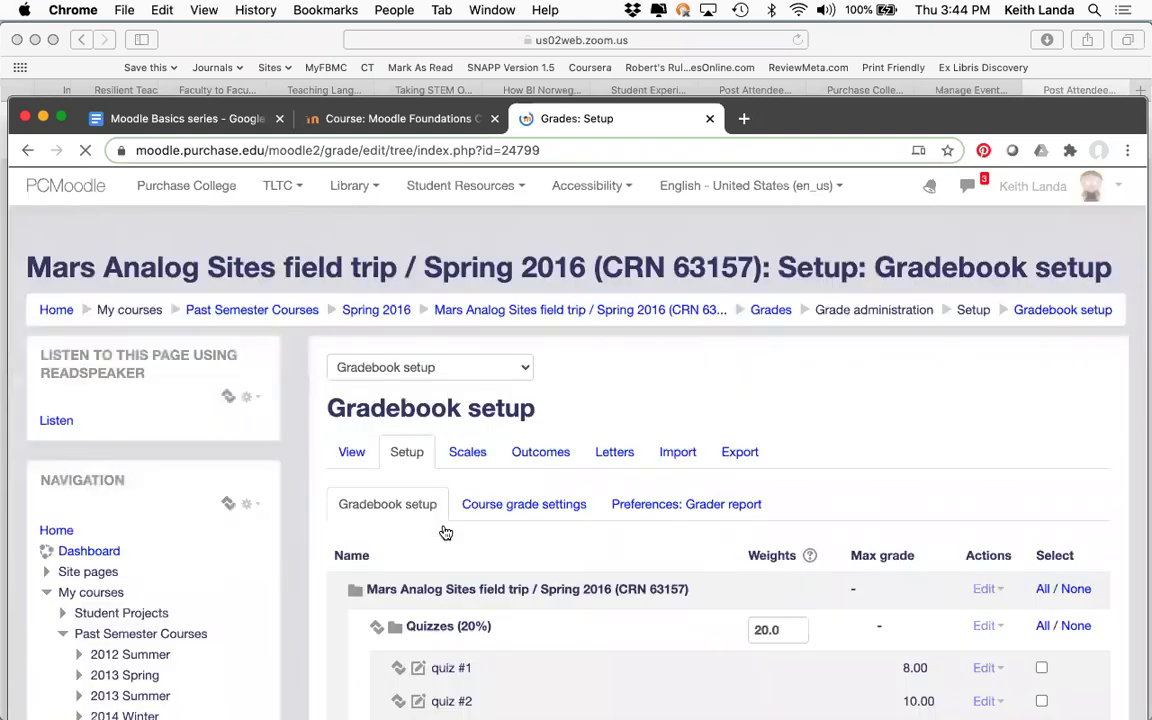
# - Examine the gradebook's weights and maximum grades, comparing the manual grade items with the linked Quiz #3 and Final paper activities
pyautogui.scroll(-5, 611, 622)
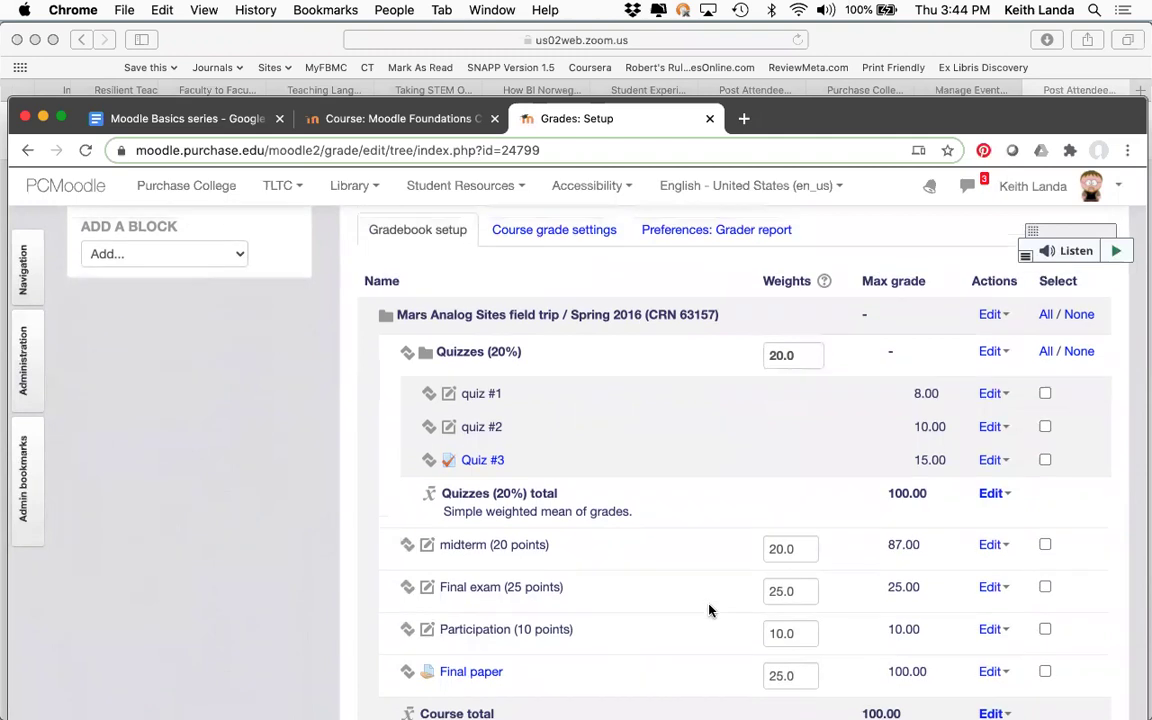
pyautogui.scroll(2, 709, 610)
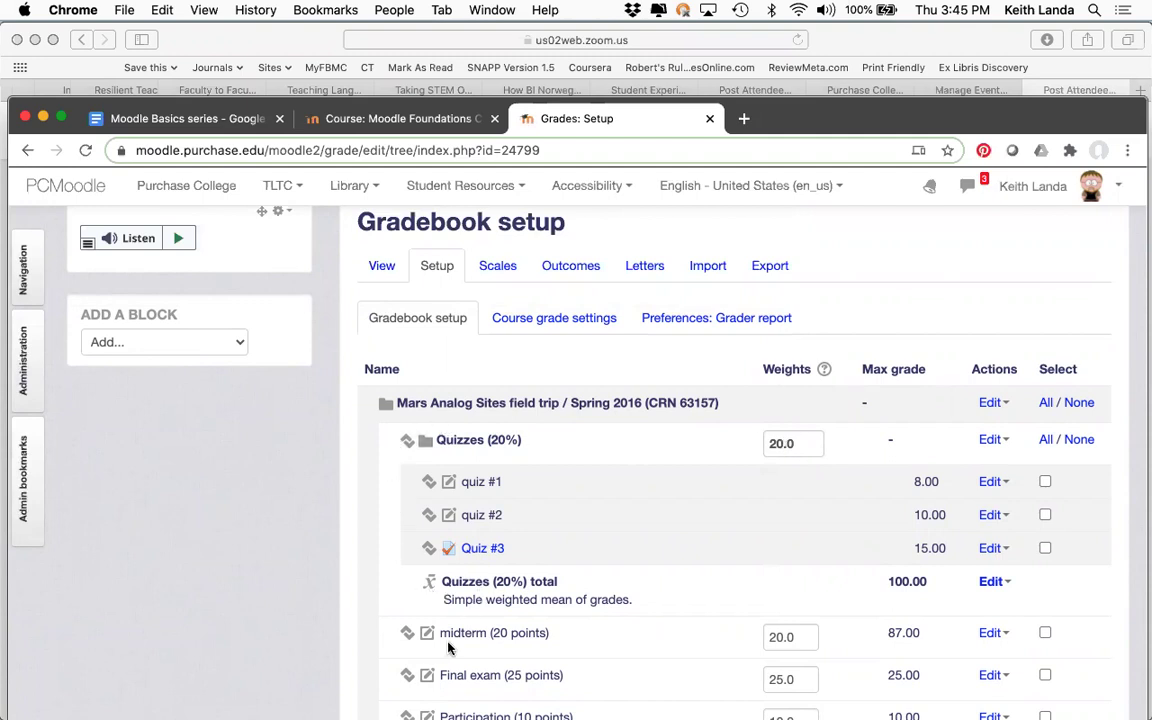
pyautogui.scroll(-3, 441, 580)
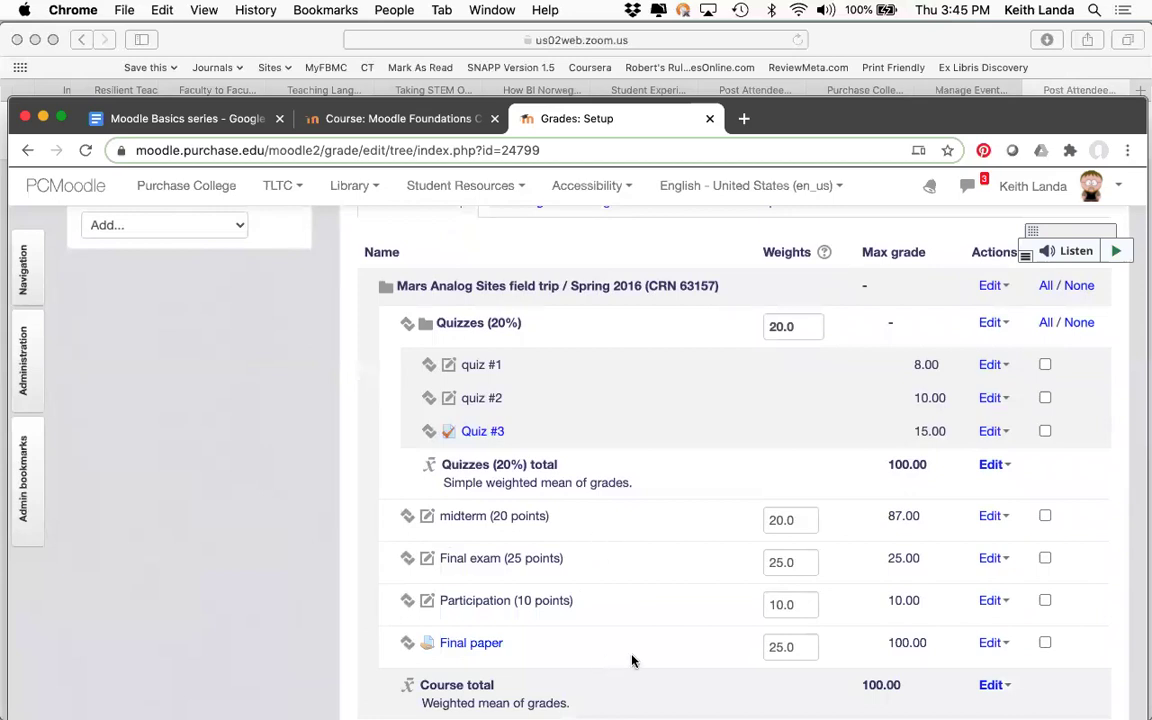
pyautogui.scroll(3, 954, 311)
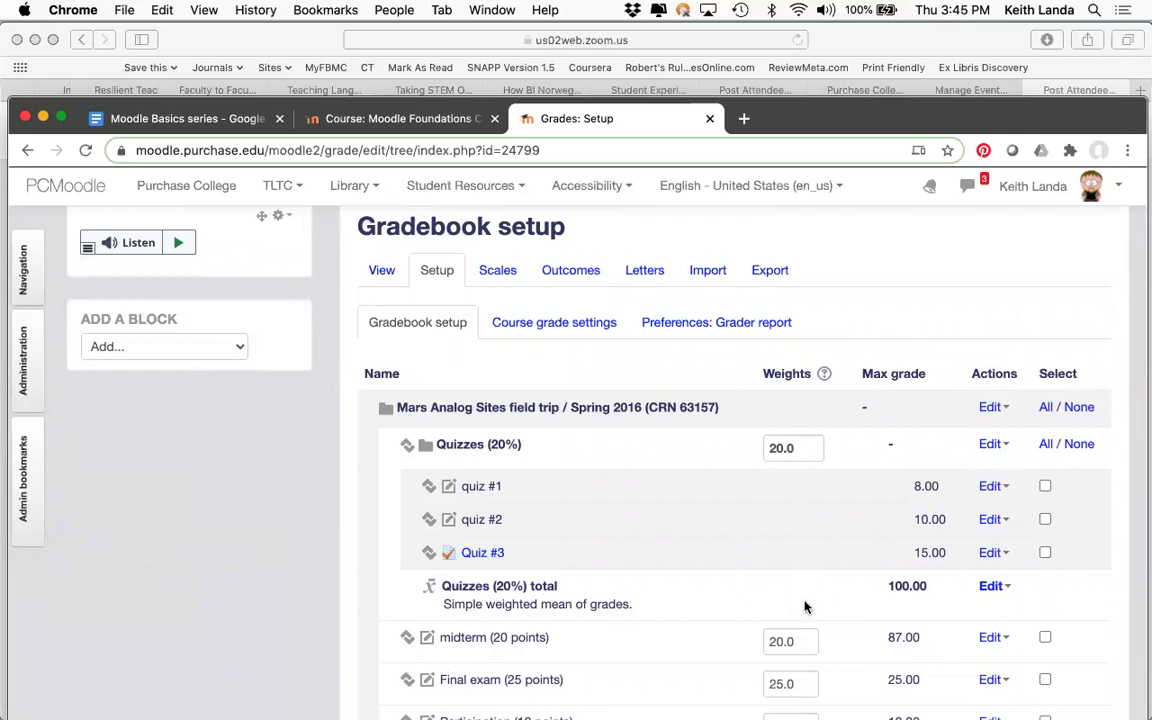
pyautogui.scroll(-5, 804, 627)
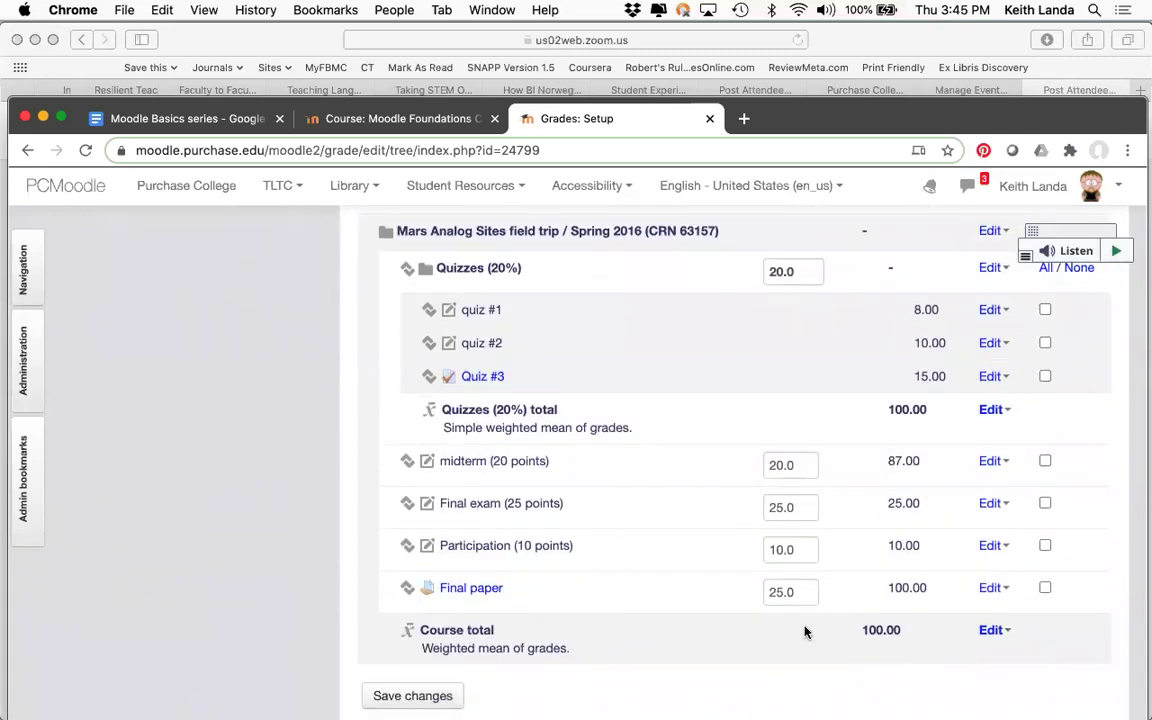
pyautogui.scroll(3, 805, 630)
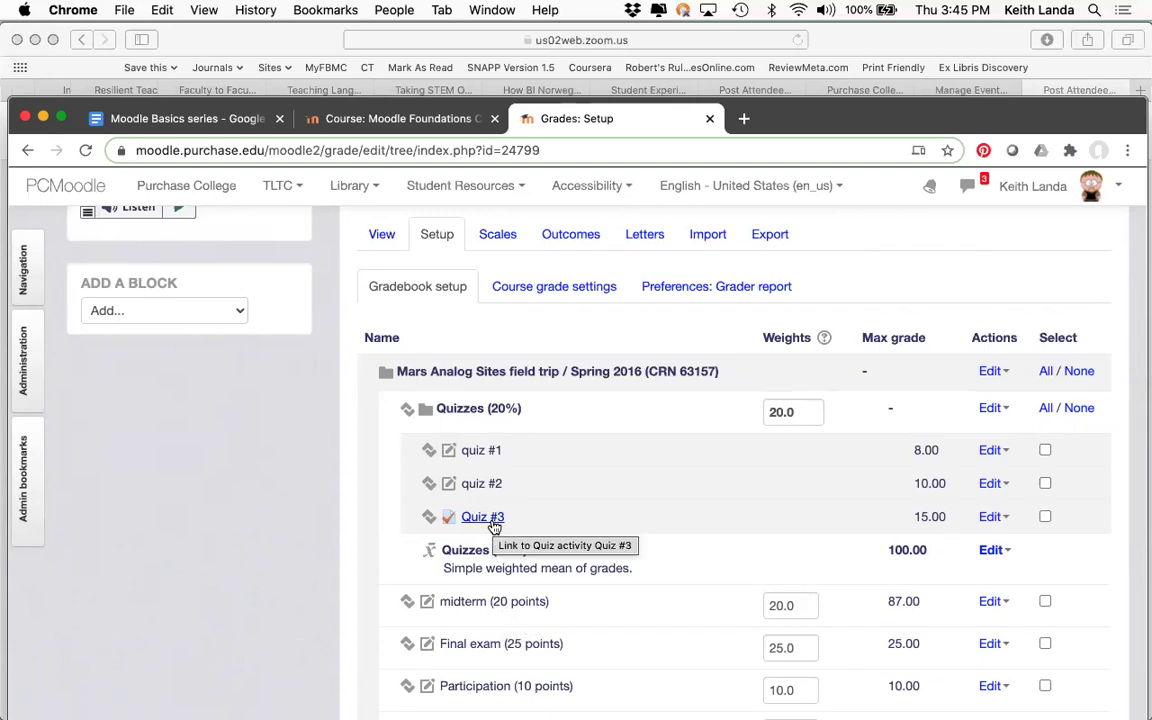
pyautogui.scroll(-4, 548, 517)
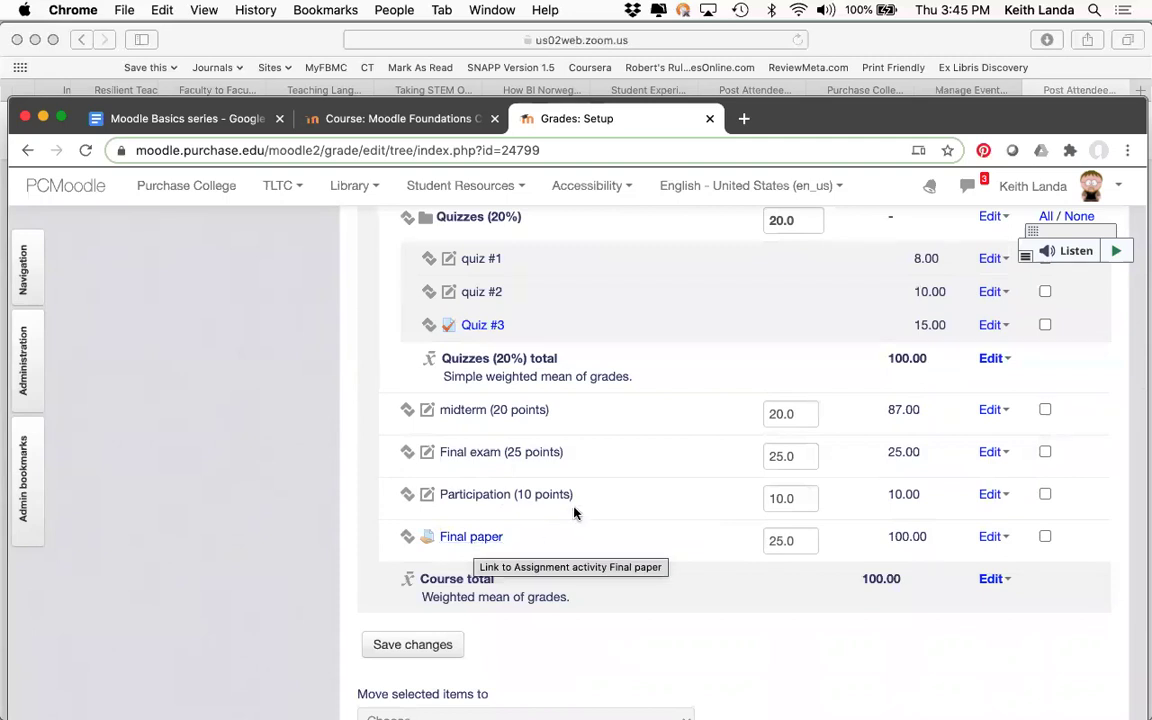
pyautogui.scroll(3, 575, 513)
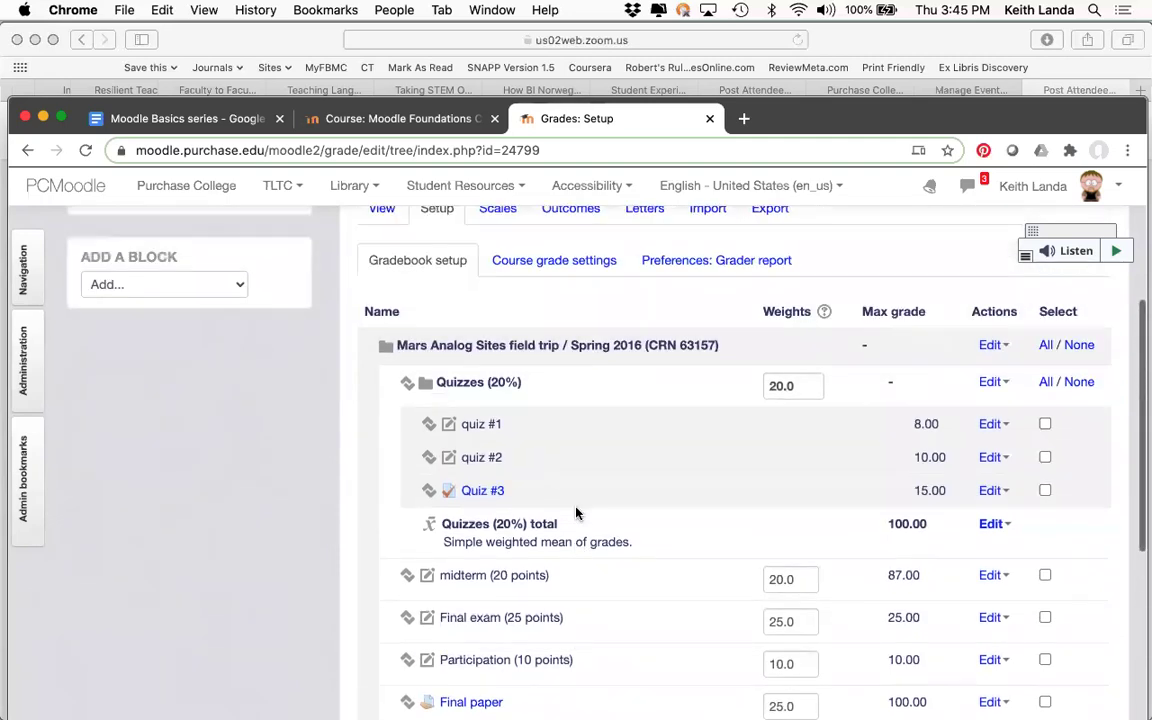
pyautogui.scroll(4, 575, 513)
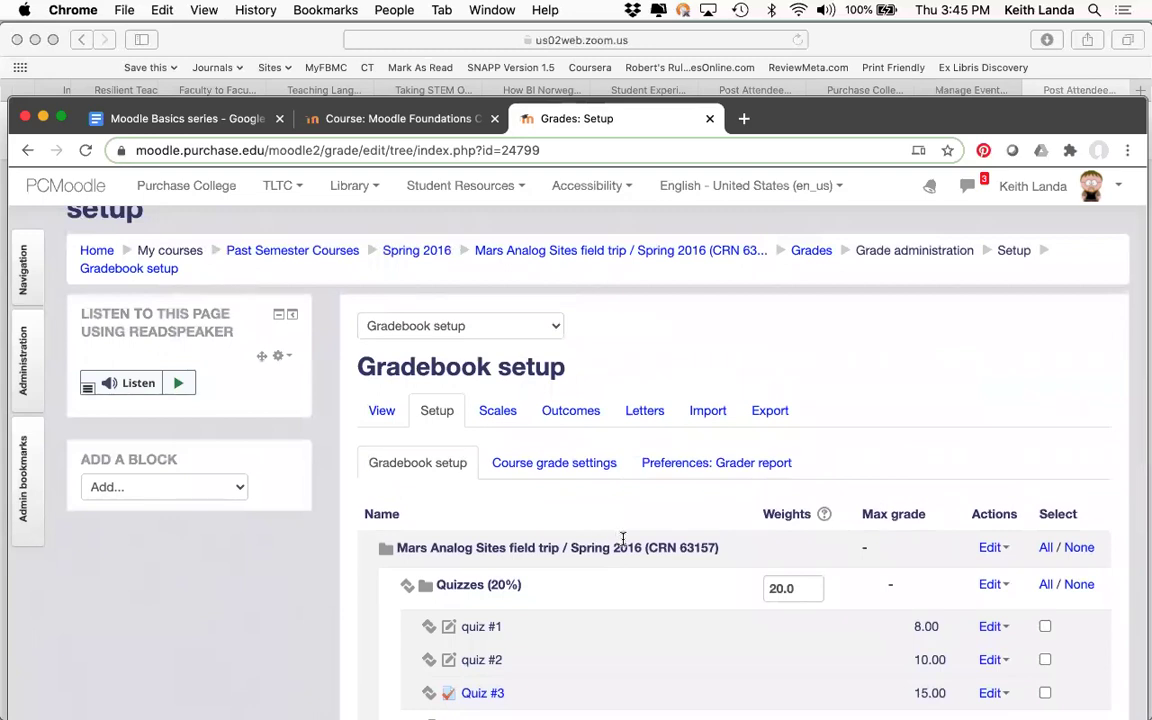
pyautogui.scroll(-2, 622, 538)
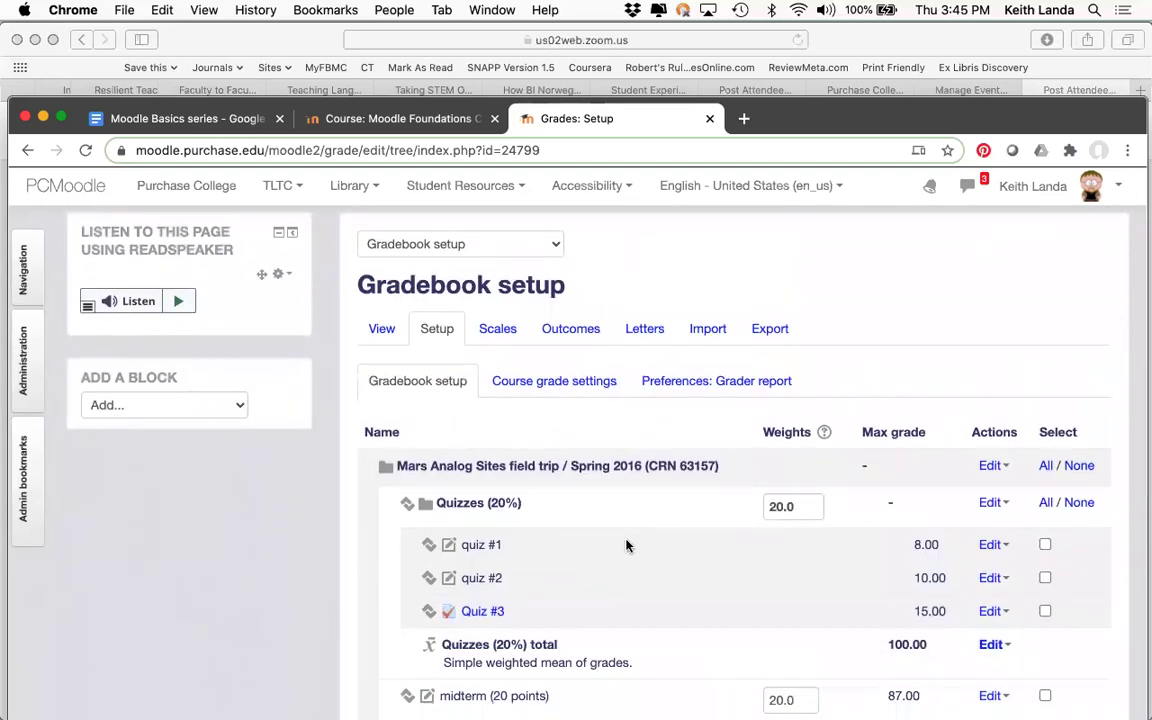
pyautogui.scroll(-1, 625, 540)
pyautogui.scroll(-5, 625, 545)
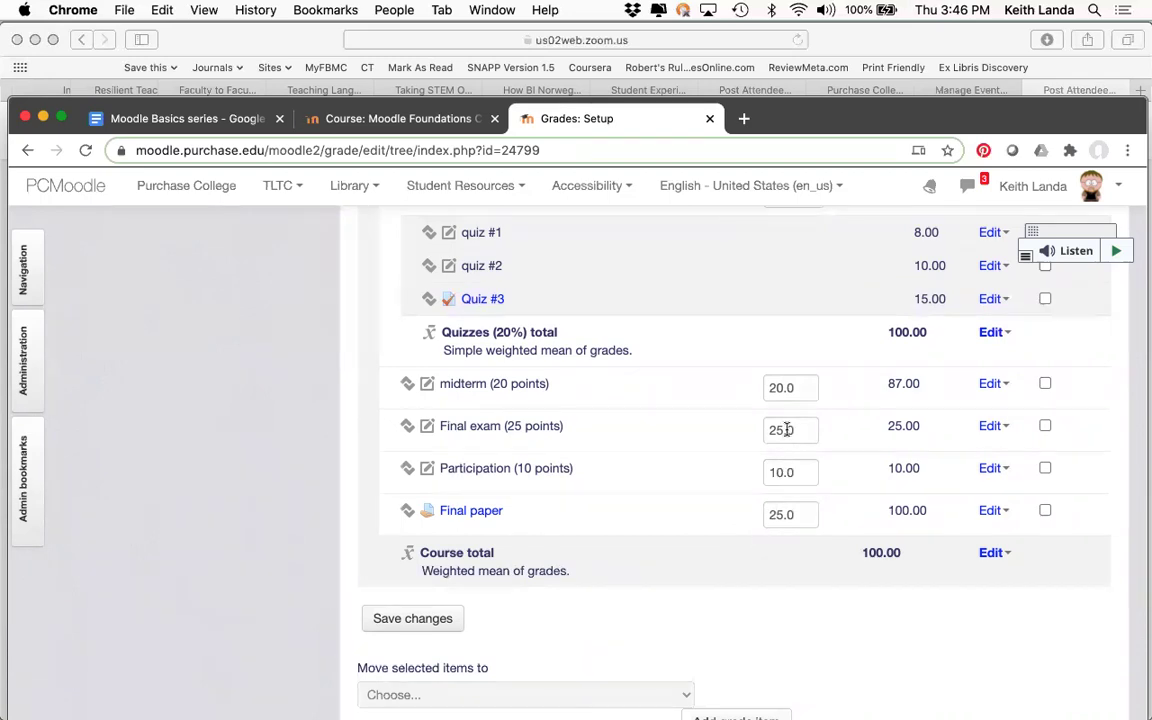
# - Change the "Quizzes (20%)" category's aggregation to "Mean of grades" and save the category
pyautogui.scroll(4, 784, 429)
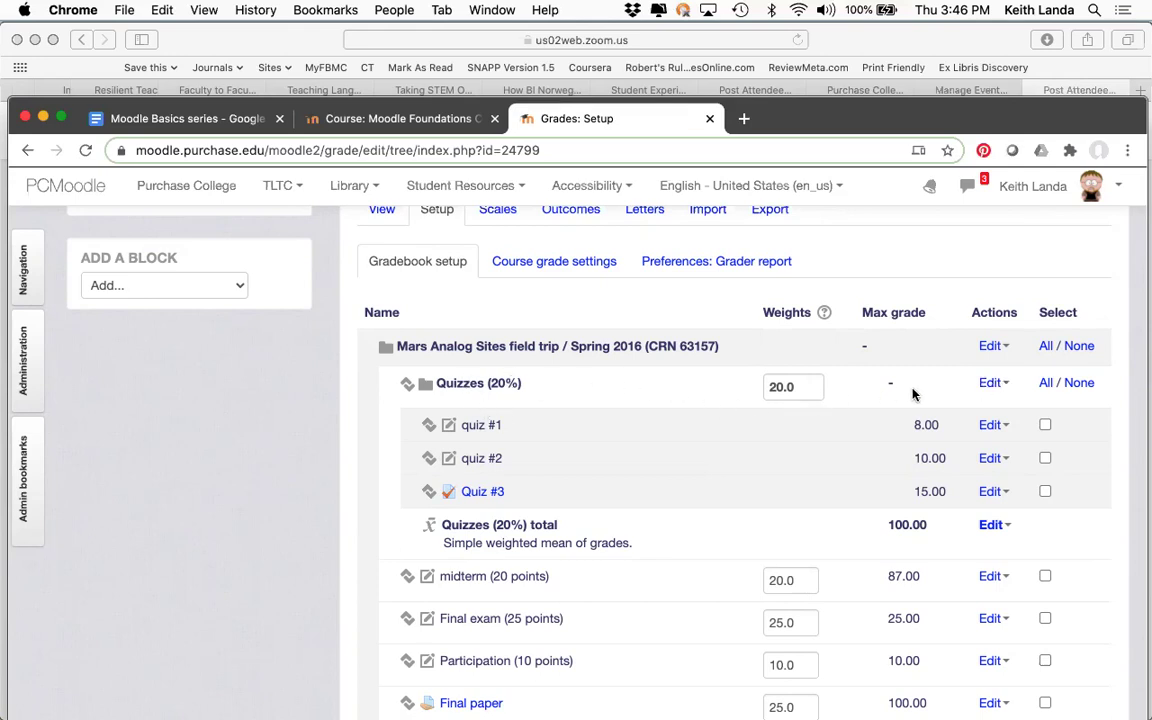
pyautogui.click(1000, 383)
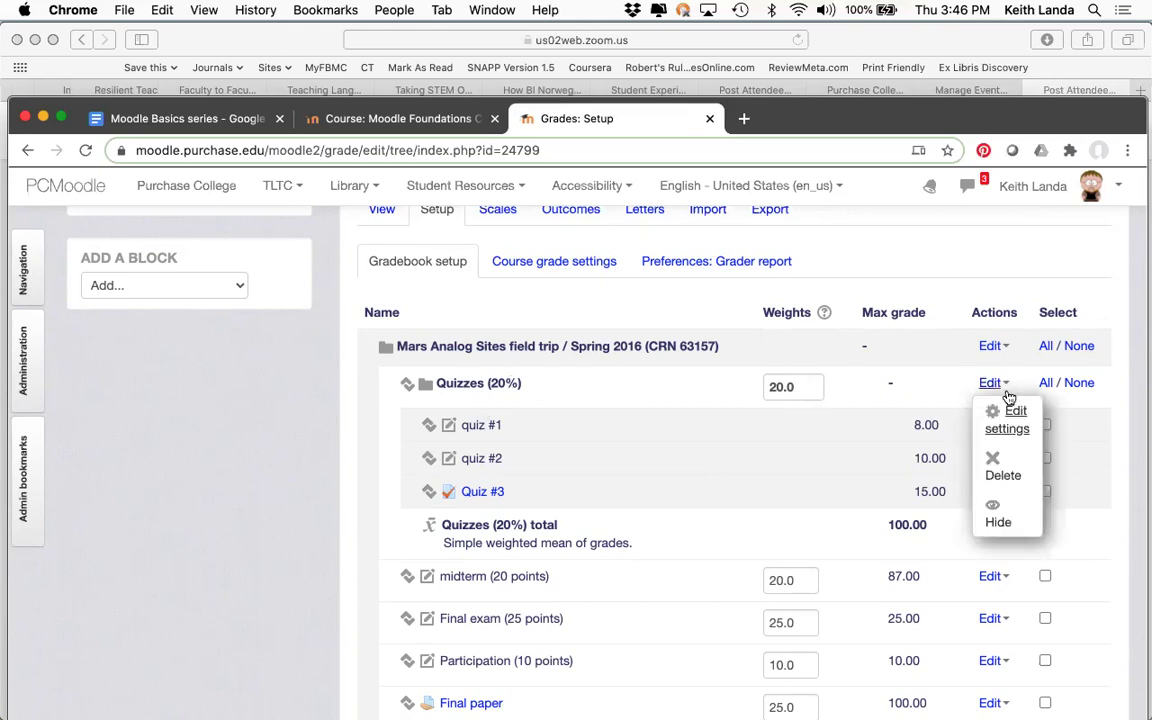
pyautogui.click(1010, 411)
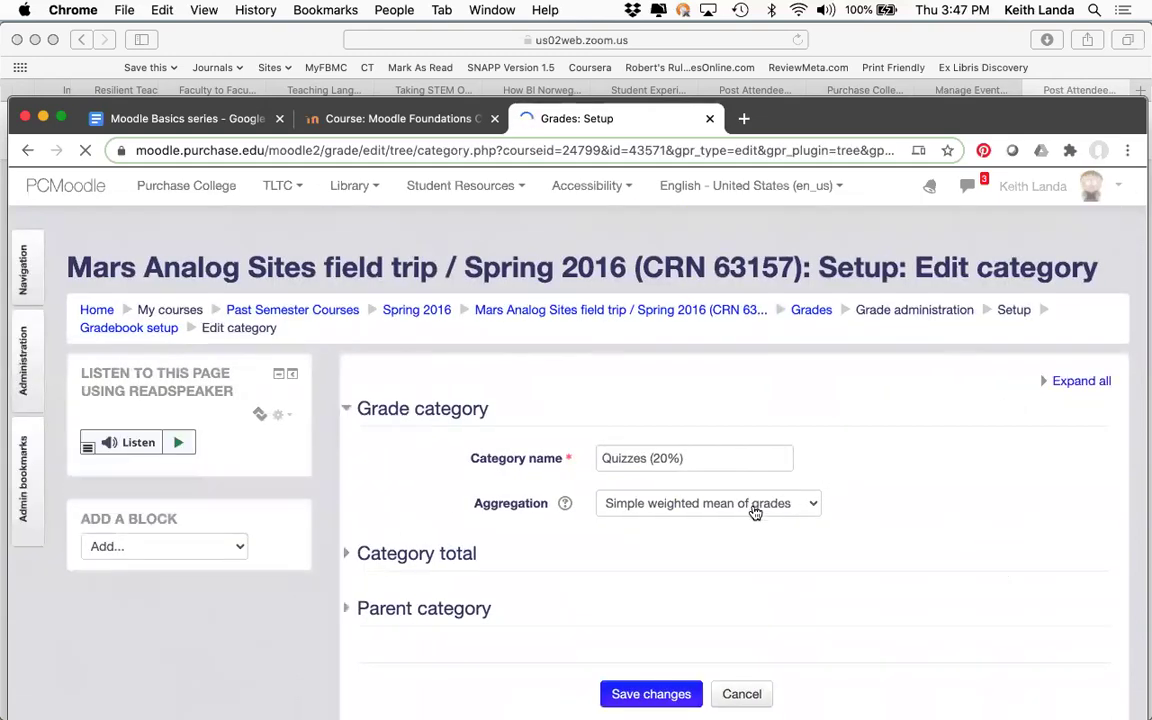
pyautogui.click(753, 506)
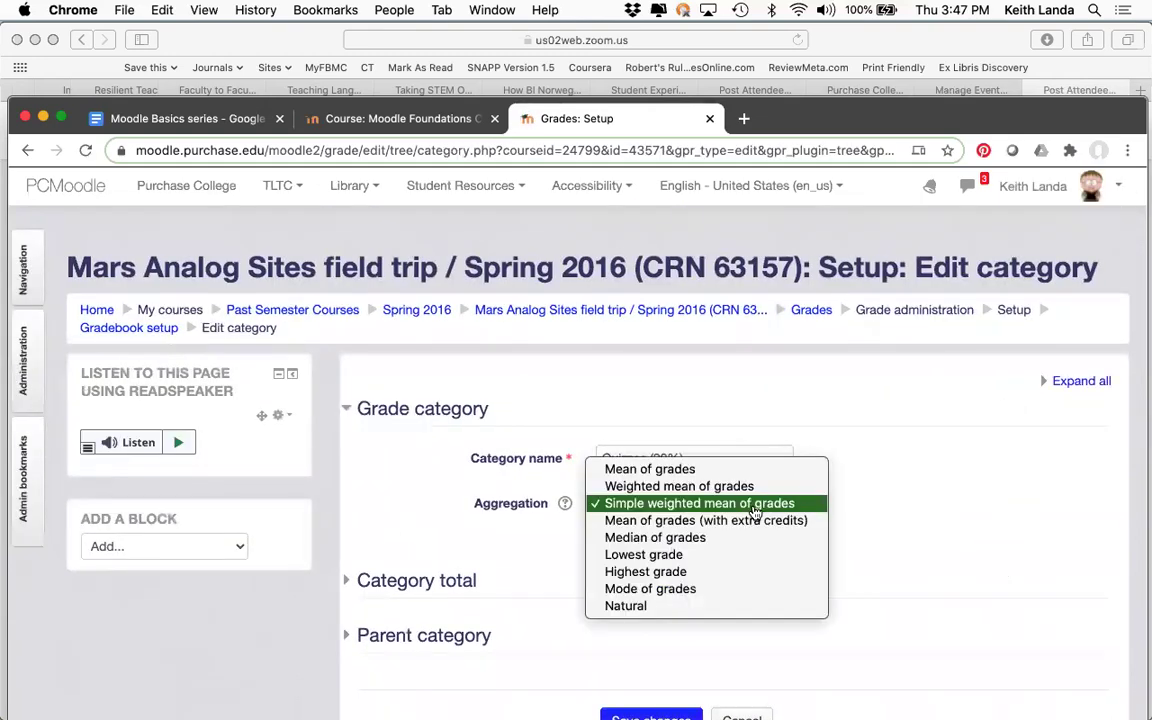
pyautogui.click(675, 472)
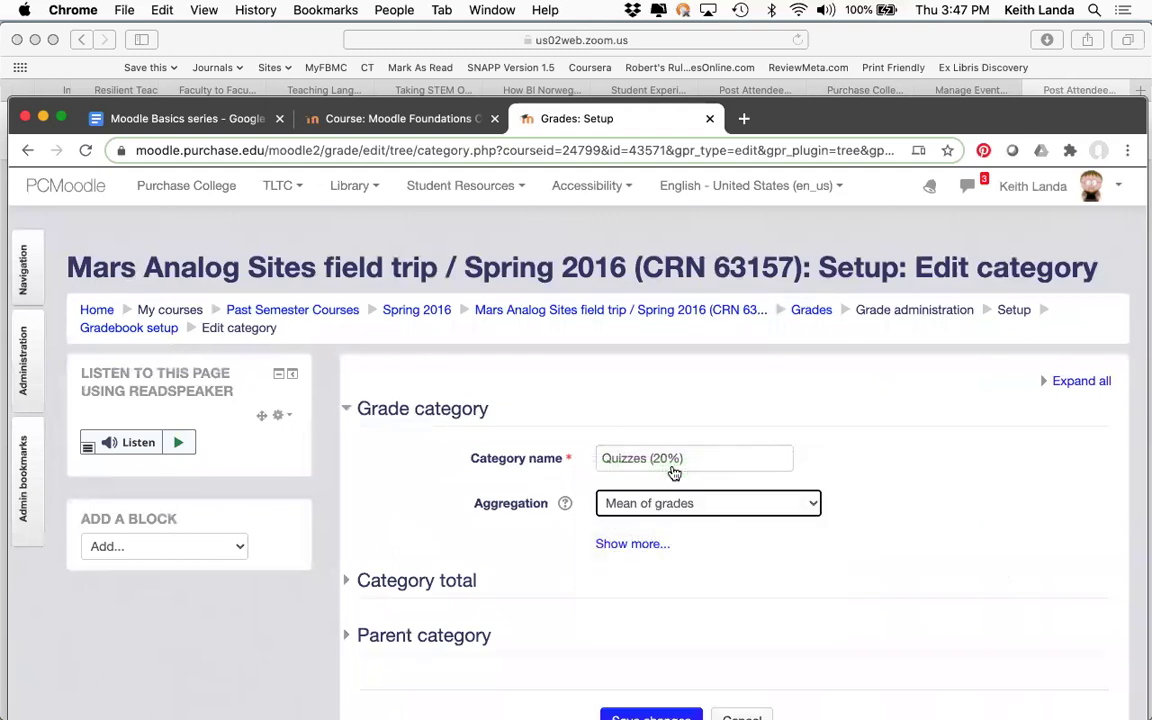
pyautogui.click(712, 508)
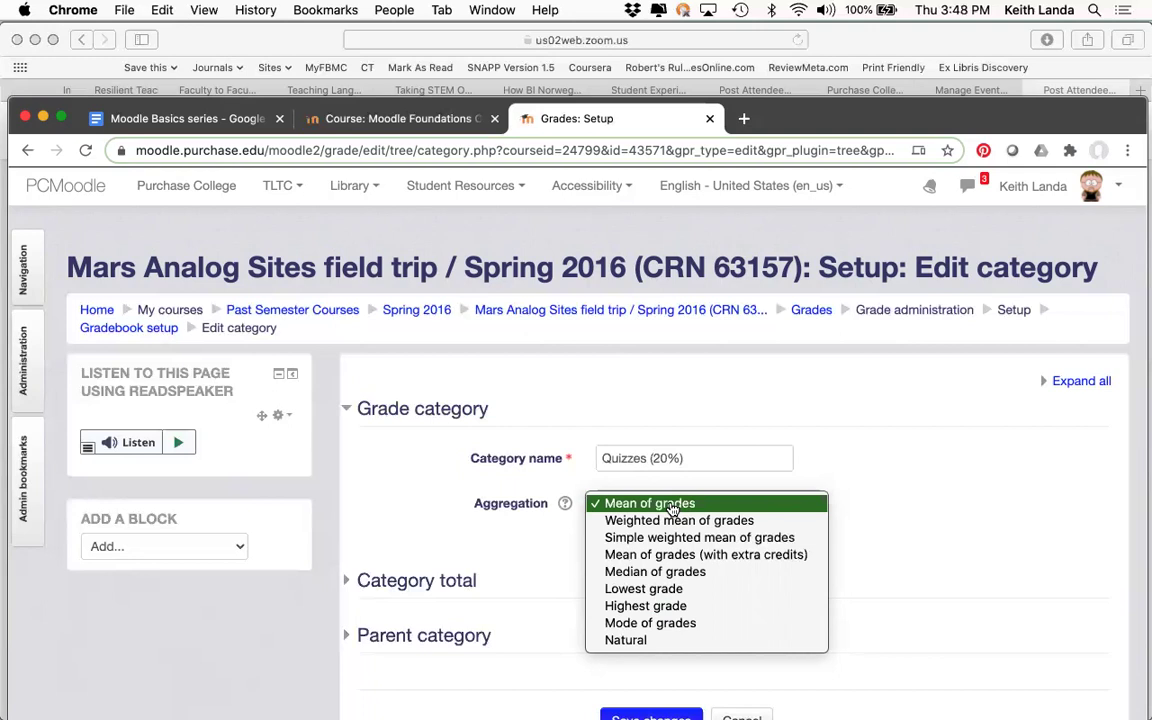
pyautogui.click(670, 505)
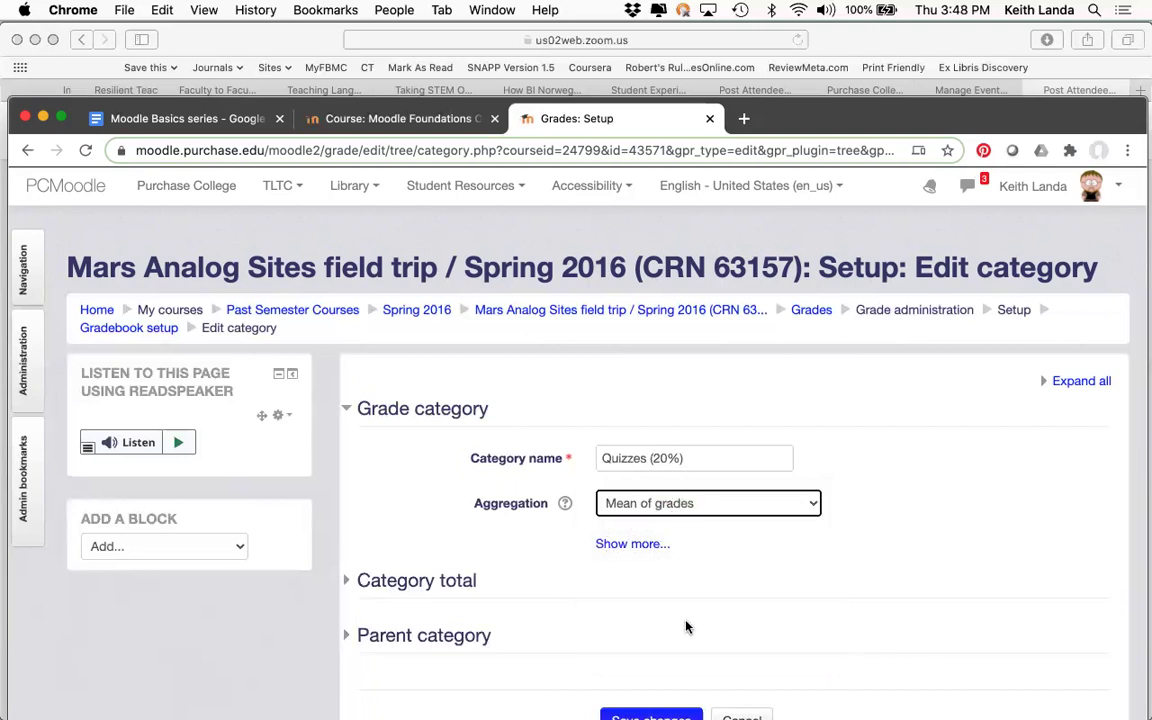
pyautogui.scroll(-2, 686, 625)
pyautogui.click(660, 636)
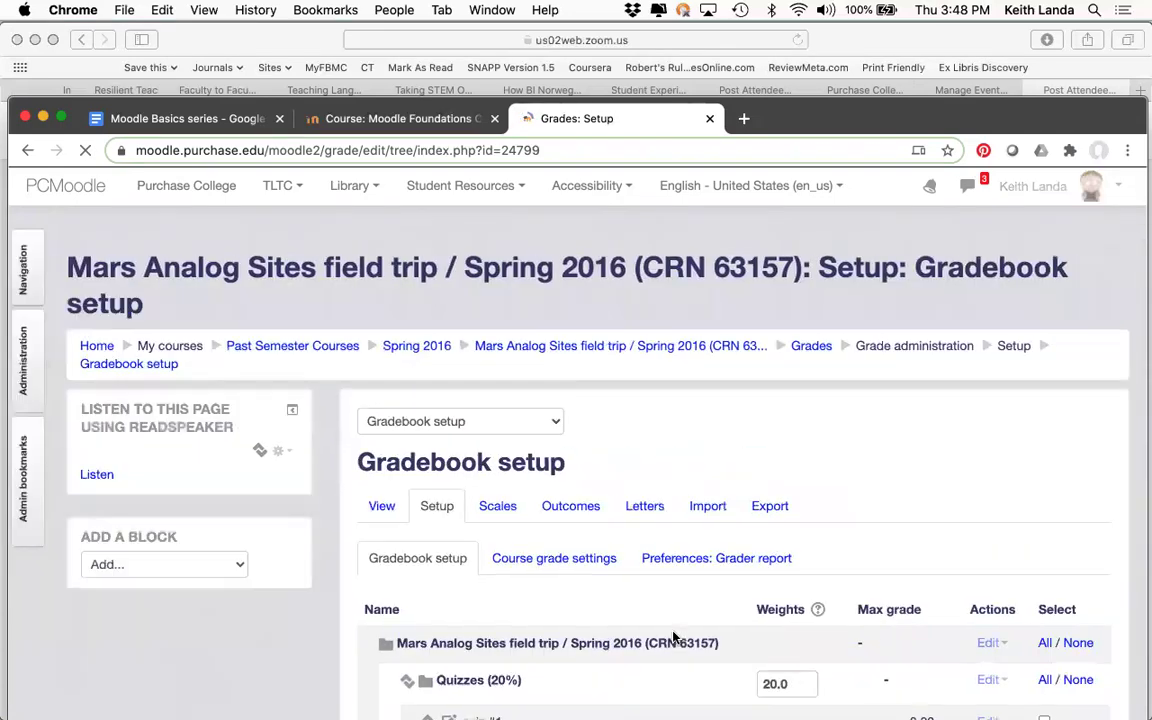
# - Review the gradebook setup, checking the Quizzes category's aggregation, the remaining grade items and the course total
pyautogui.scroll(-5, 605, 567)
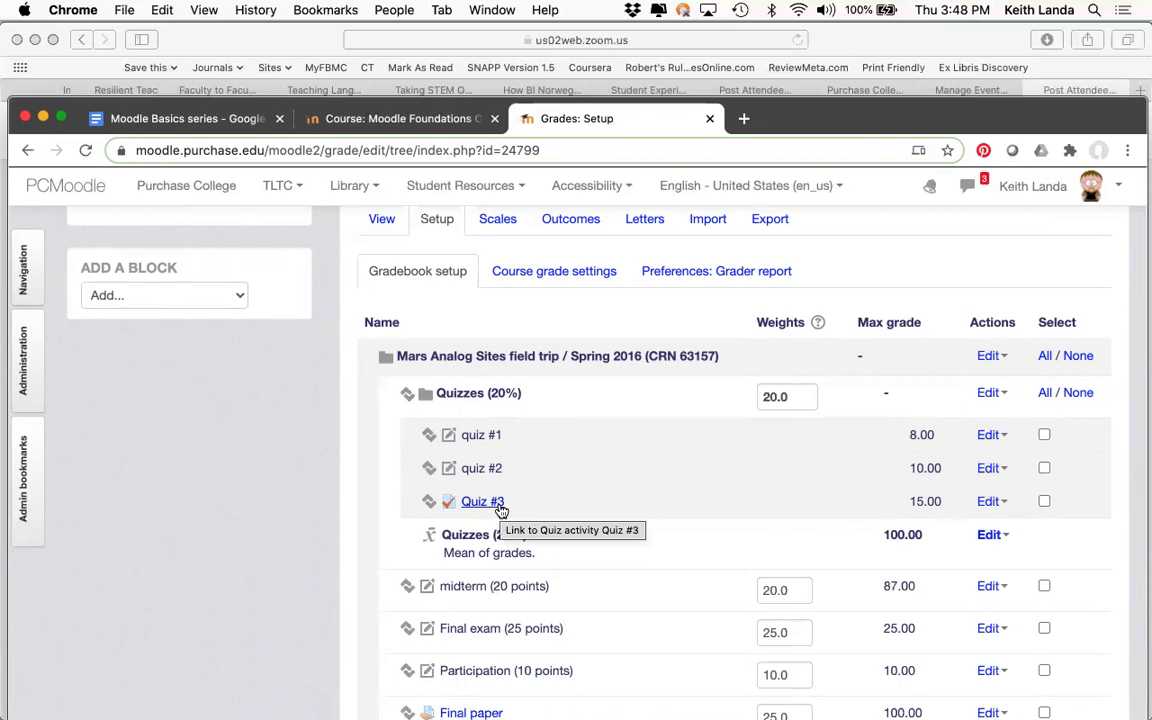
pyautogui.scroll(-4, 501, 510)
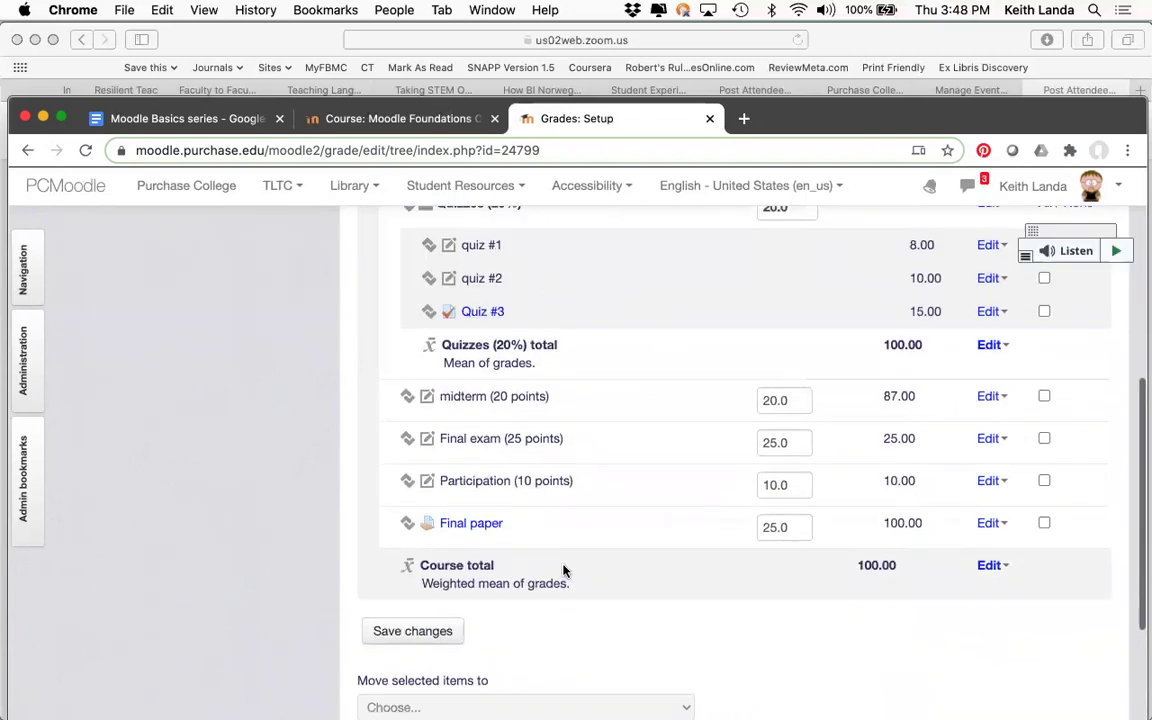
pyautogui.scroll(2, 577, 570)
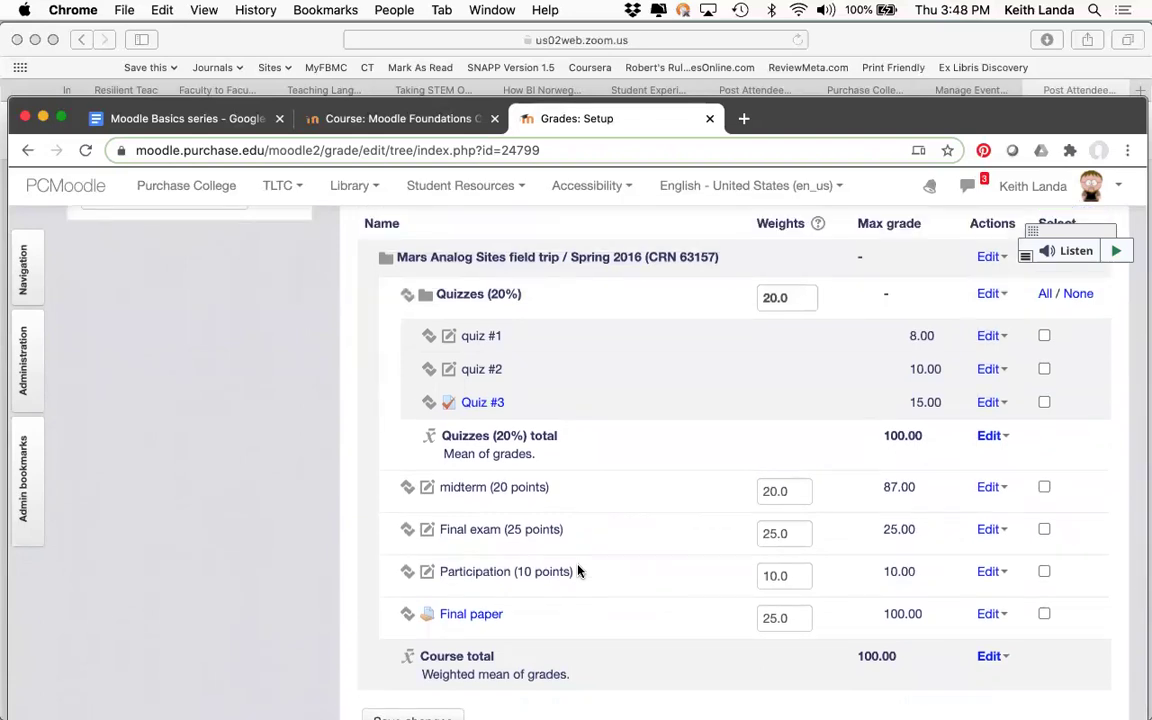
pyautogui.scroll(4, 577, 570)
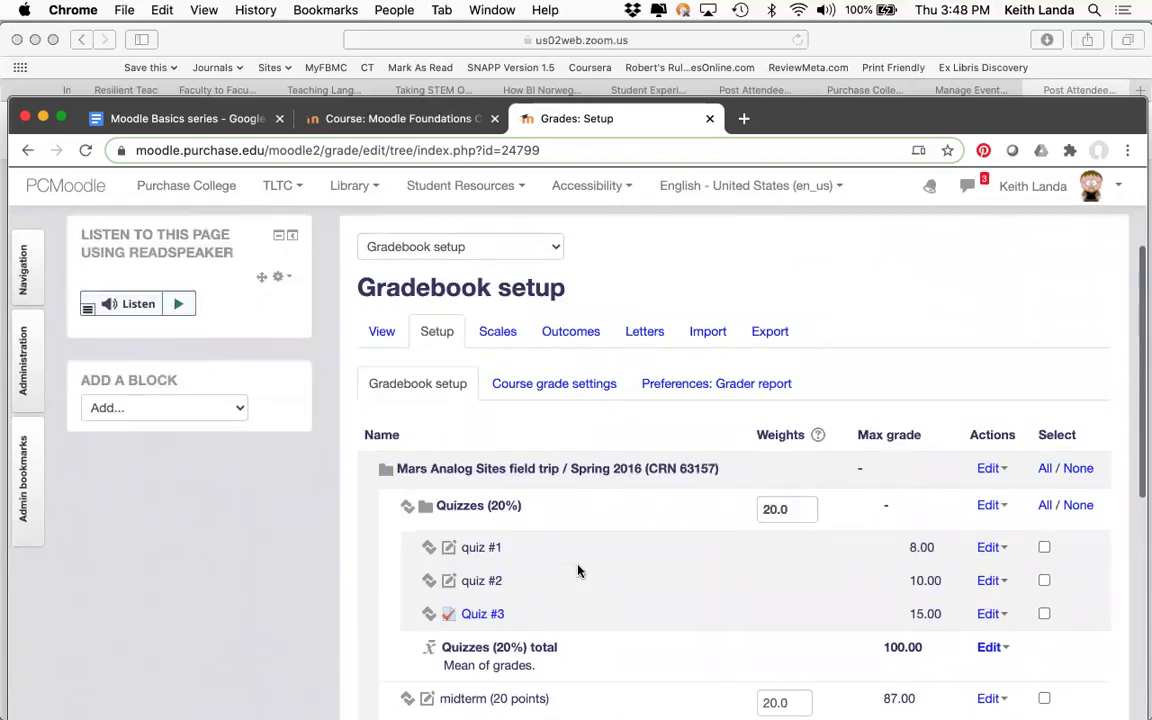
pyautogui.scroll(-4, 577, 570)
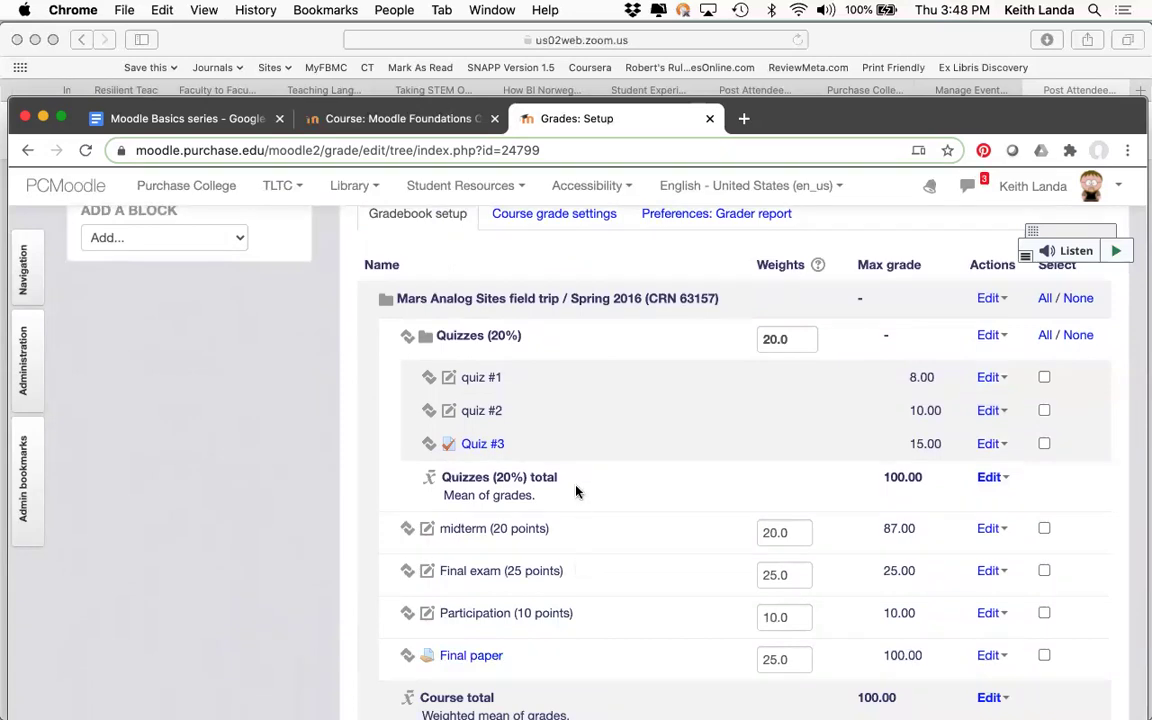
pyautogui.scroll(2, 587, 578)
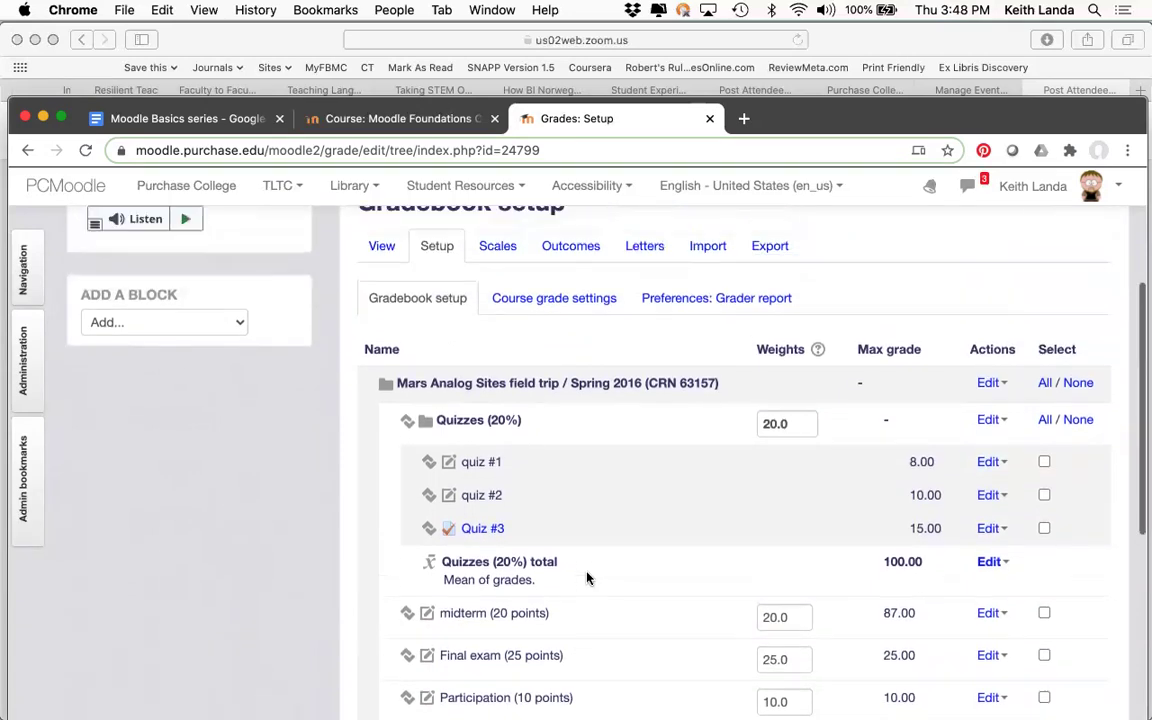
pyautogui.scroll(2, 587, 578)
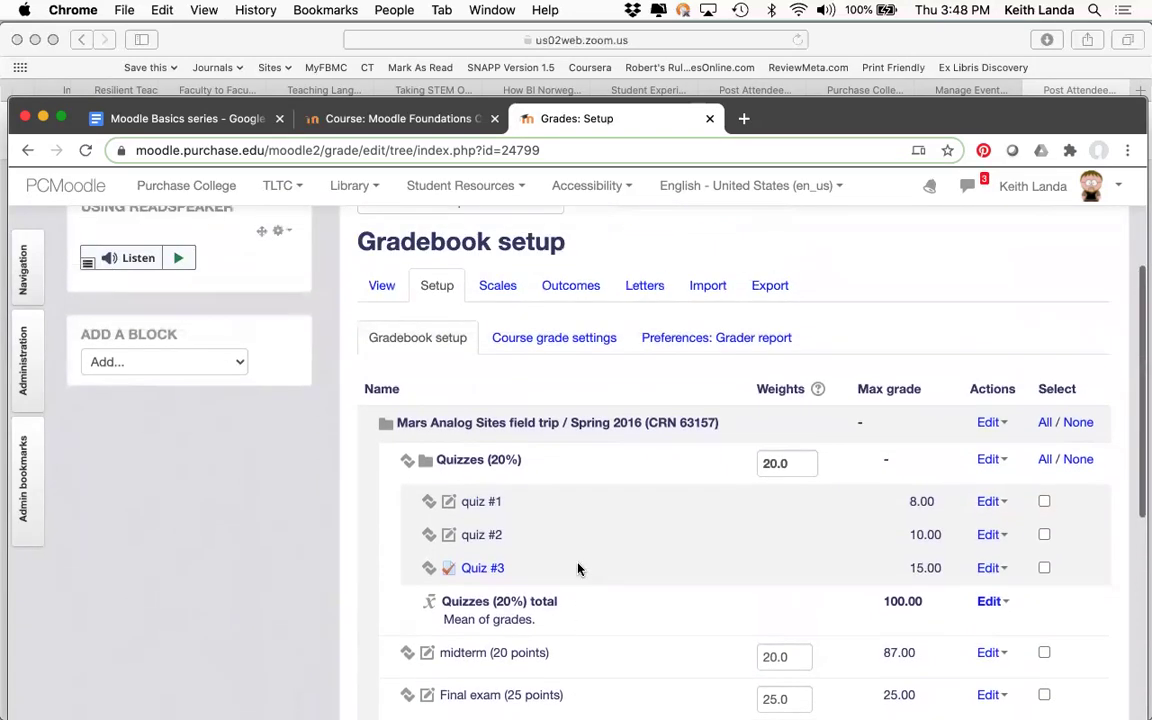
# - Open the gradebook's user report for the second sample student
pyautogui.click(386, 288)
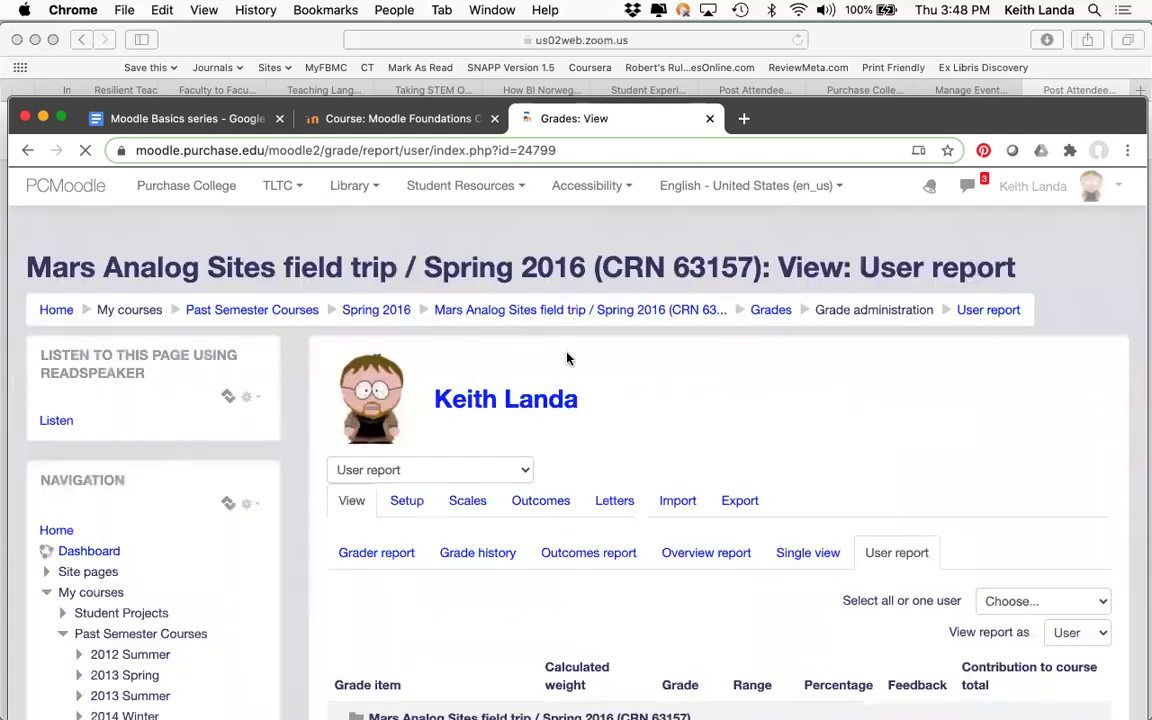
pyautogui.click(1048, 604)
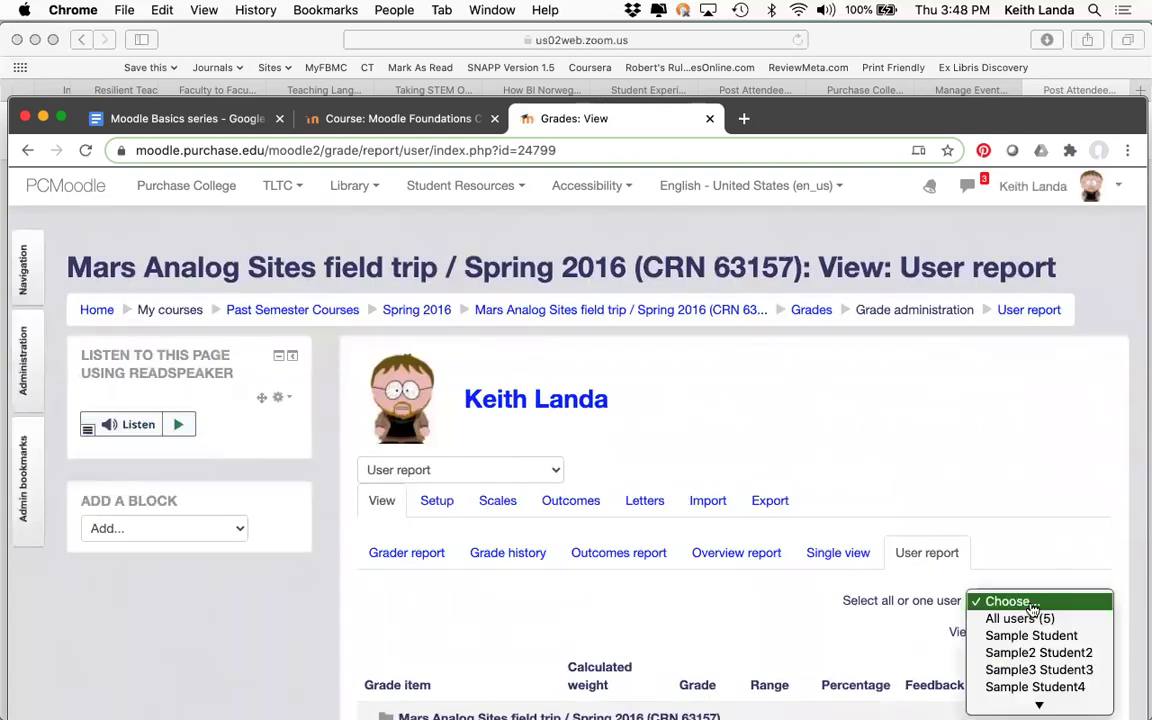
pyautogui.click(1032, 653)
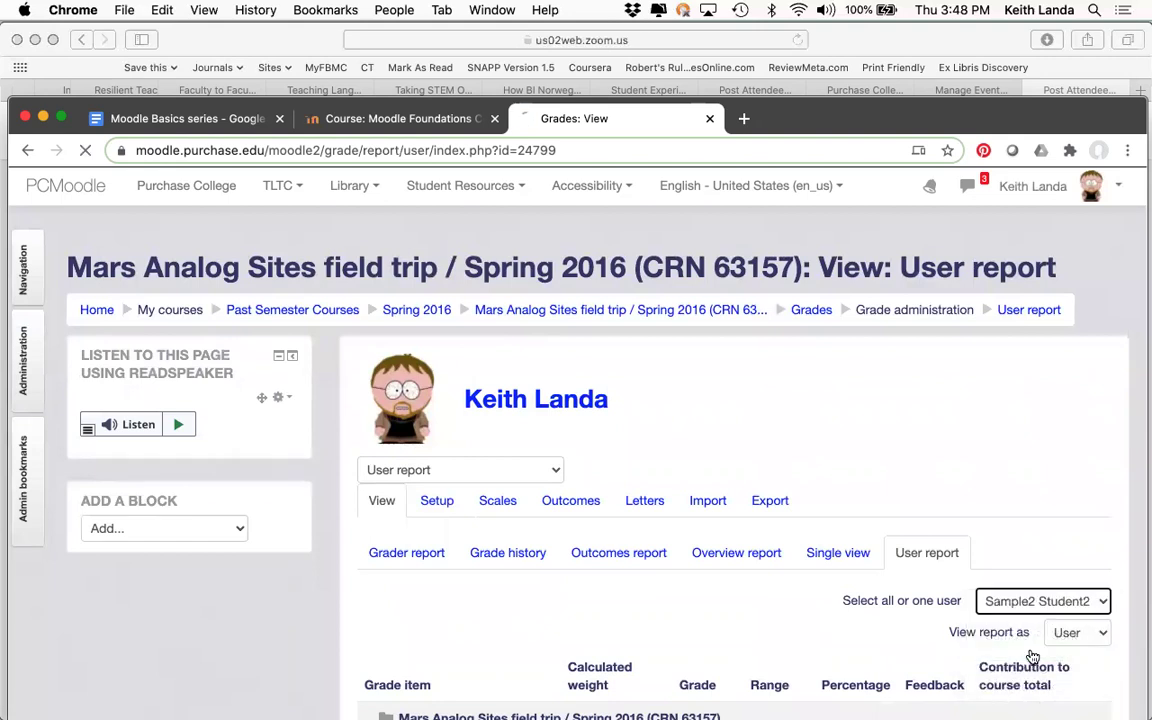
pyautogui.scroll(-5, 1032, 656)
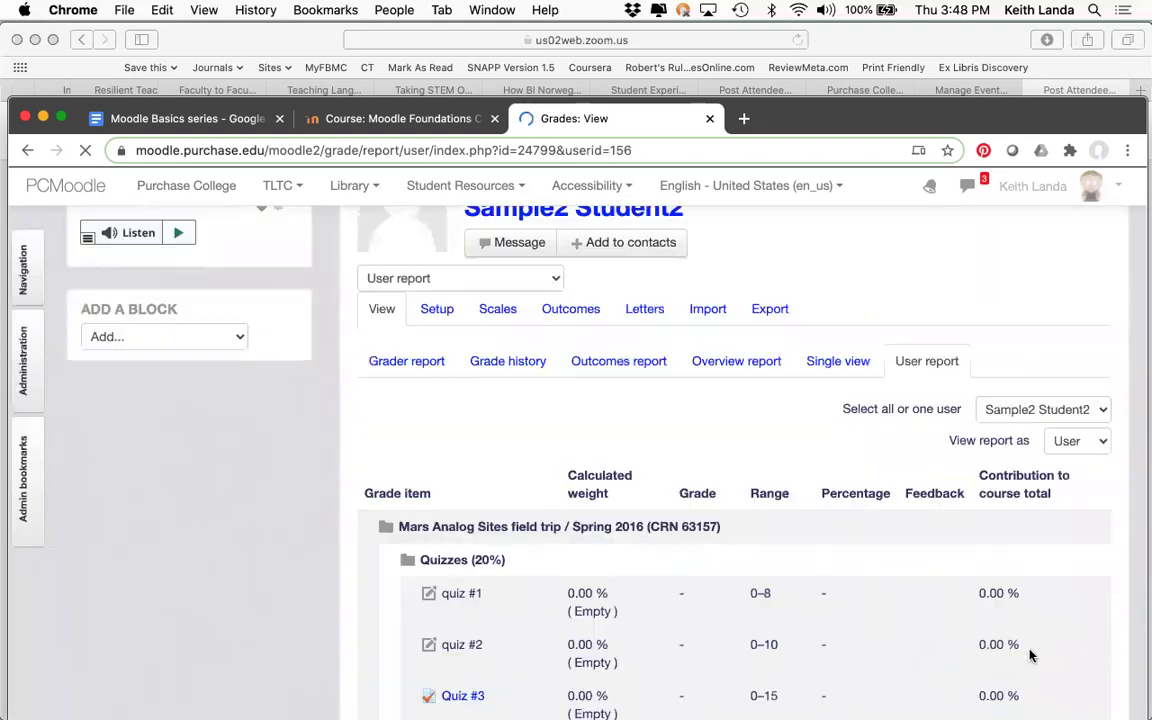
# - Examine the student's user report, covering calculated weights, grade ranges and contributions for the quizzes, exams, participation, final paper and course total
pyautogui.scroll(1, 1034, 660)
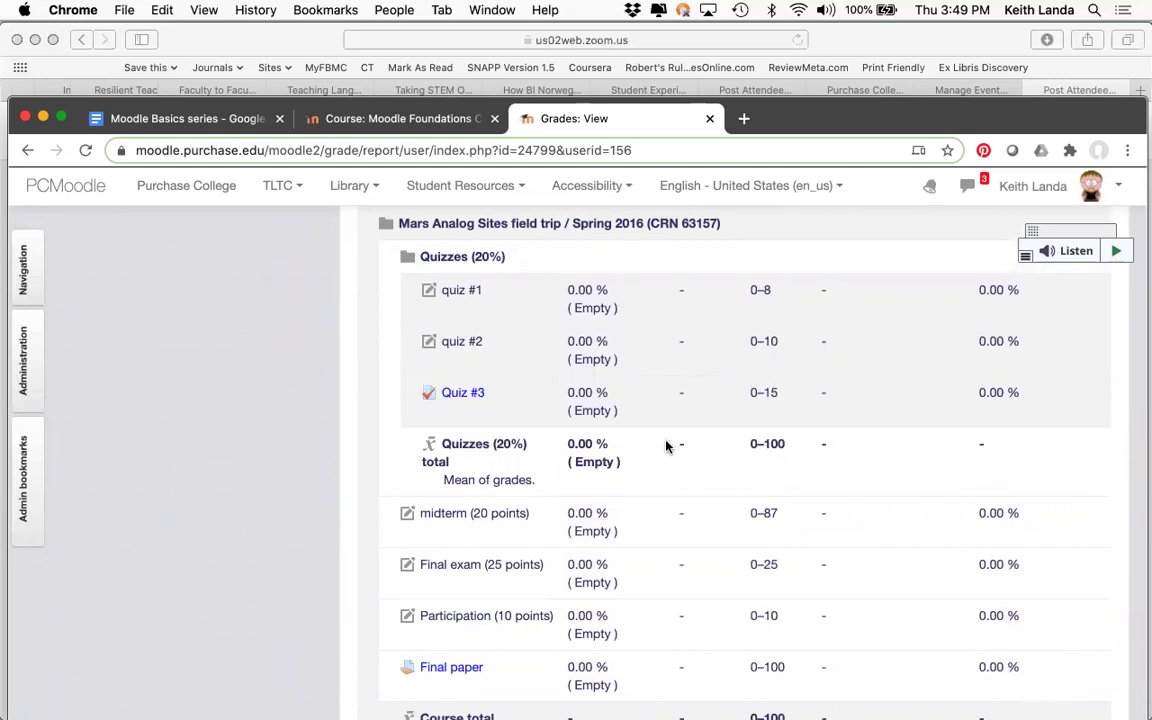
pyautogui.scroll(-2, 700, 465)
pyautogui.scroll(-1, 726, 493)
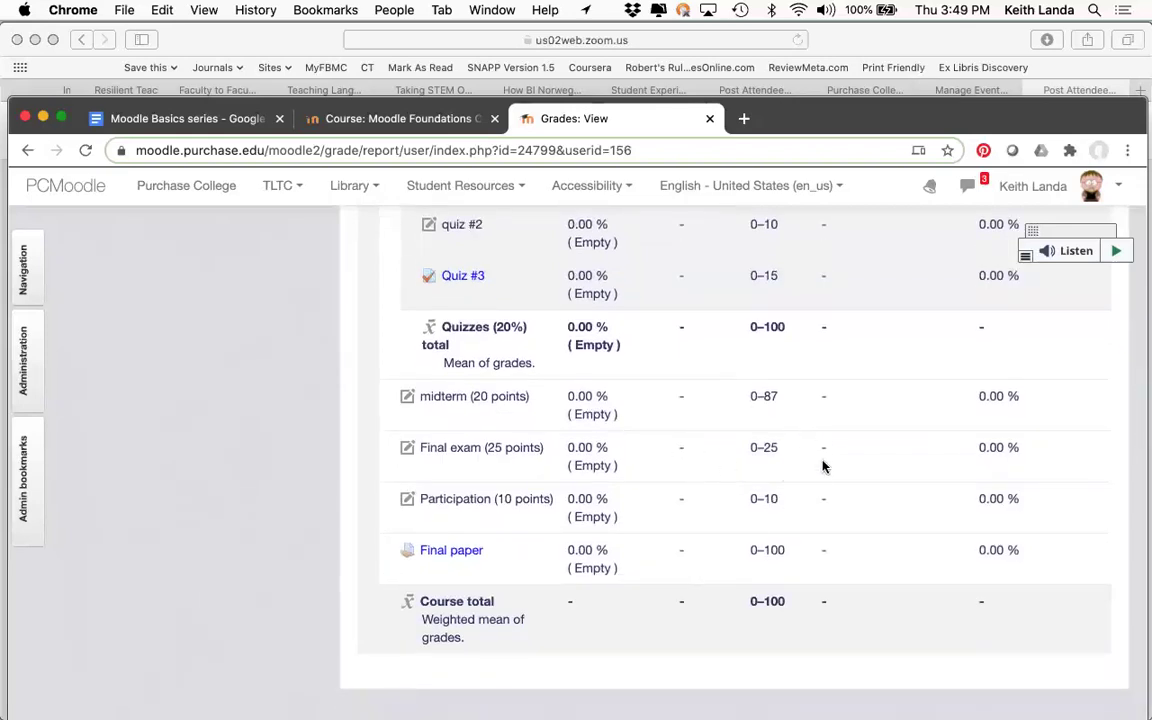
pyautogui.scroll(3, 823, 464)
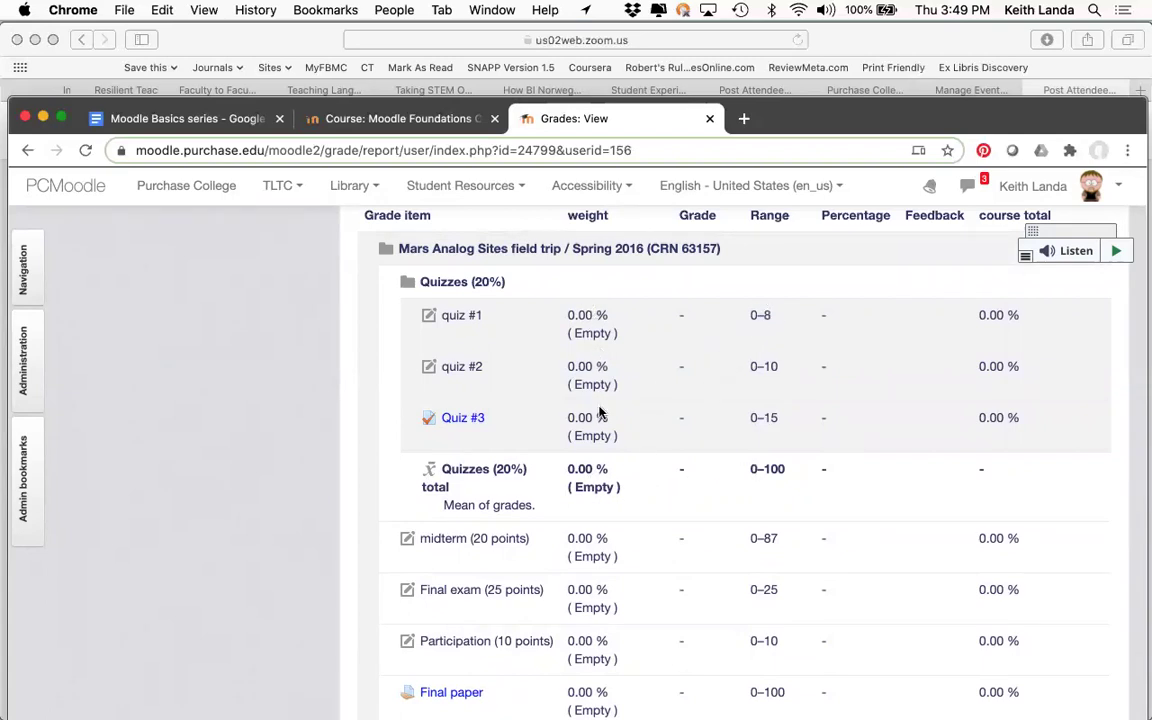
pyautogui.scroll(-5, 610, 585)
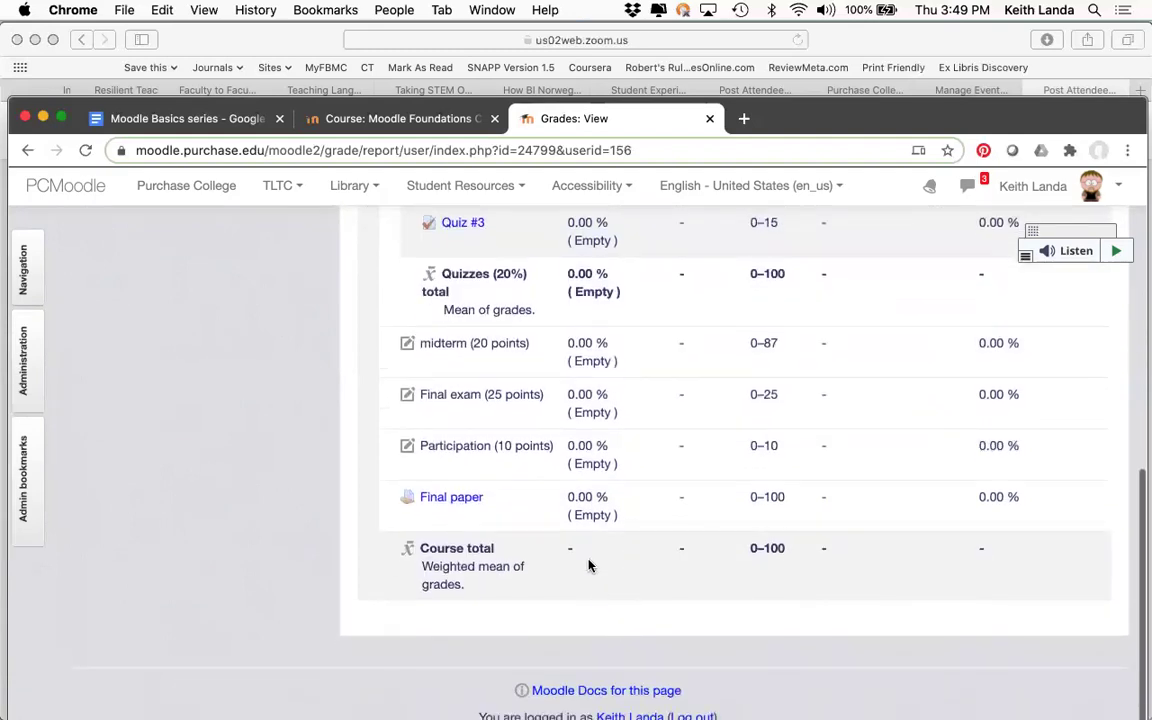
pyautogui.scroll(3, 609, 424)
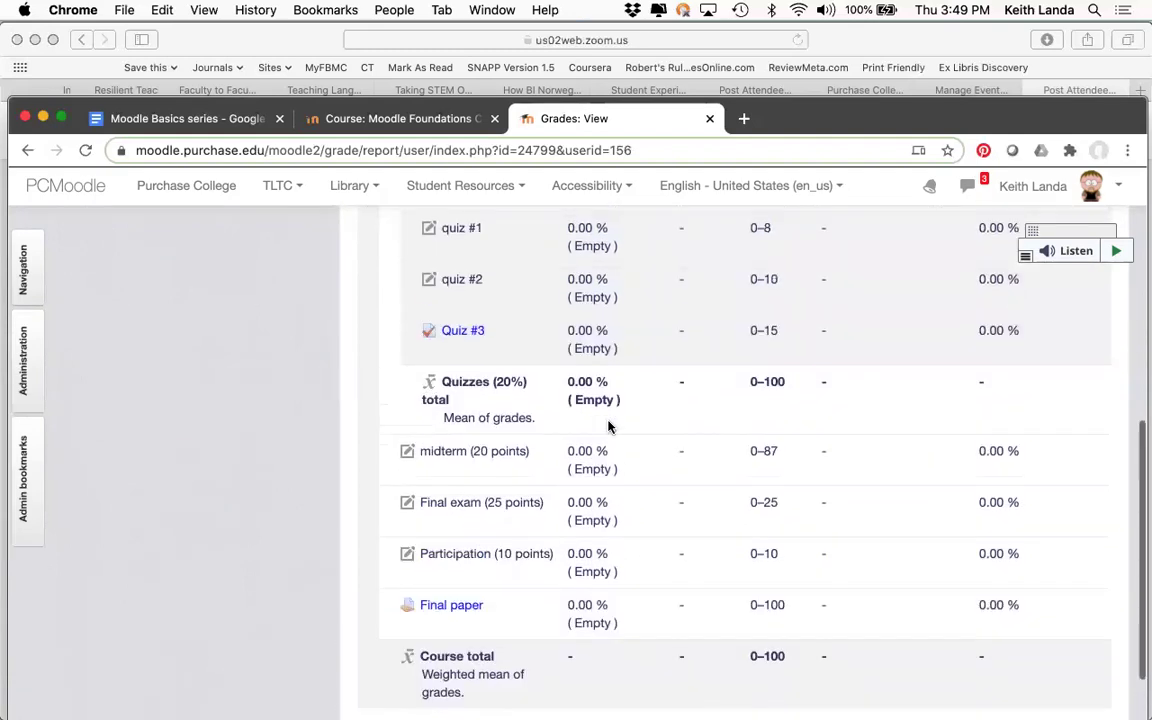
pyautogui.scroll(2, 609, 427)
pyautogui.scroll(-2, 594, 587)
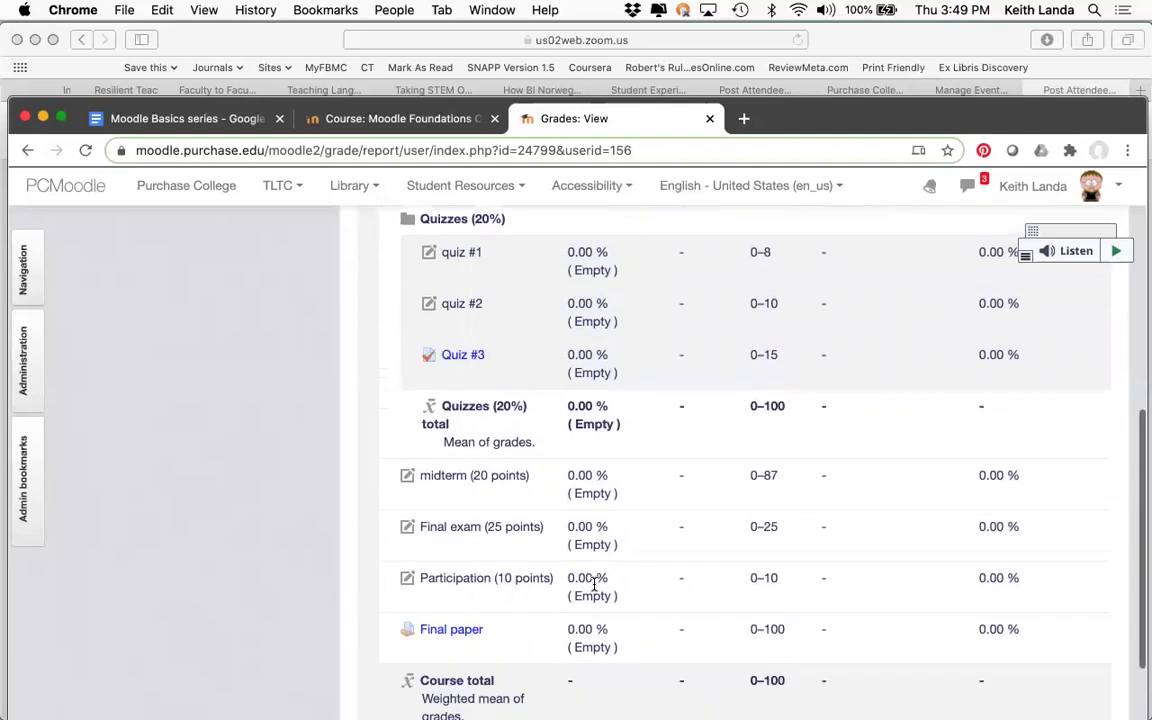
pyautogui.scroll(-3, 592, 590)
pyautogui.scroll(2, 698, 305)
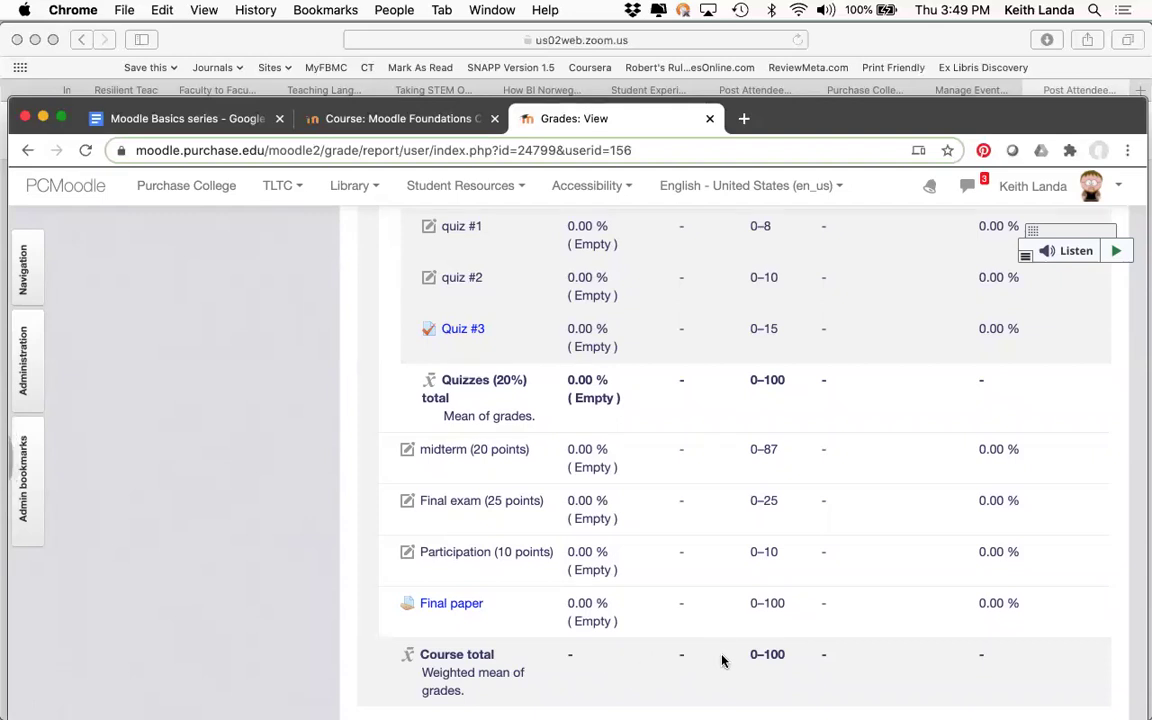
pyautogui.scroll(1, 704, 622)
pyautogui.scroll(1, 704, 622)
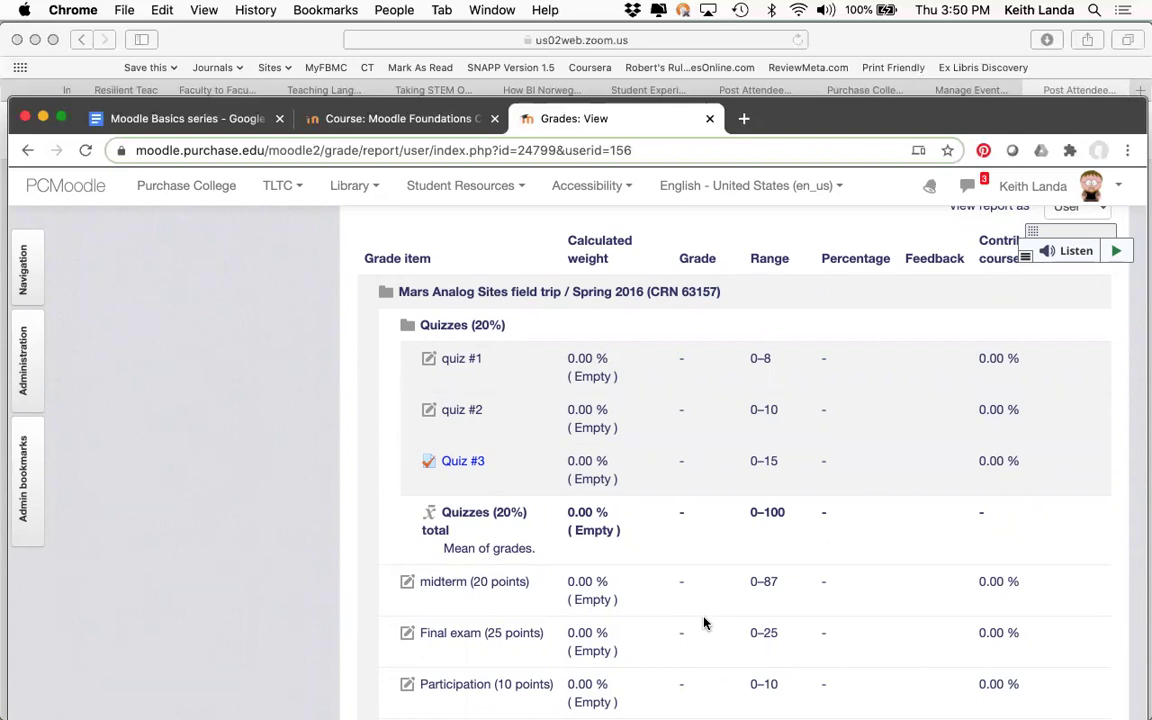
# - Return to the course page and switch to the "Moodle Basics series" Google Doc to review its outline on rubrics and grading guides
pyautogui.scroll(10, 693, 596)
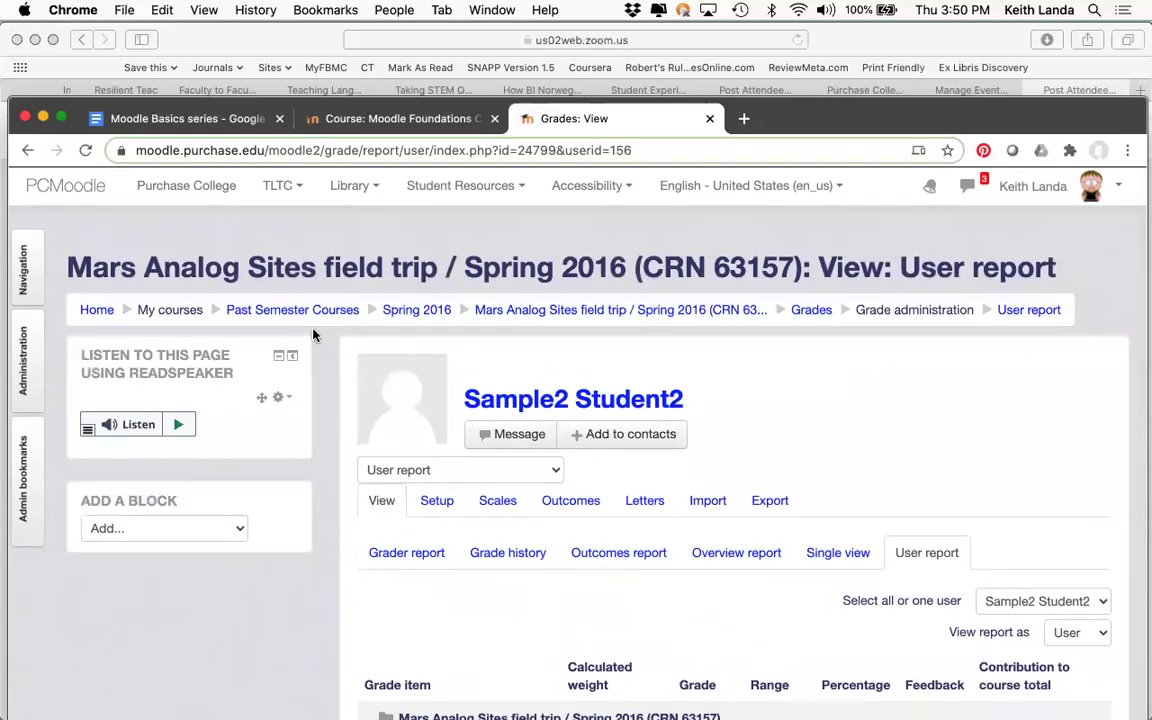
pyautogui.click(527, 313)
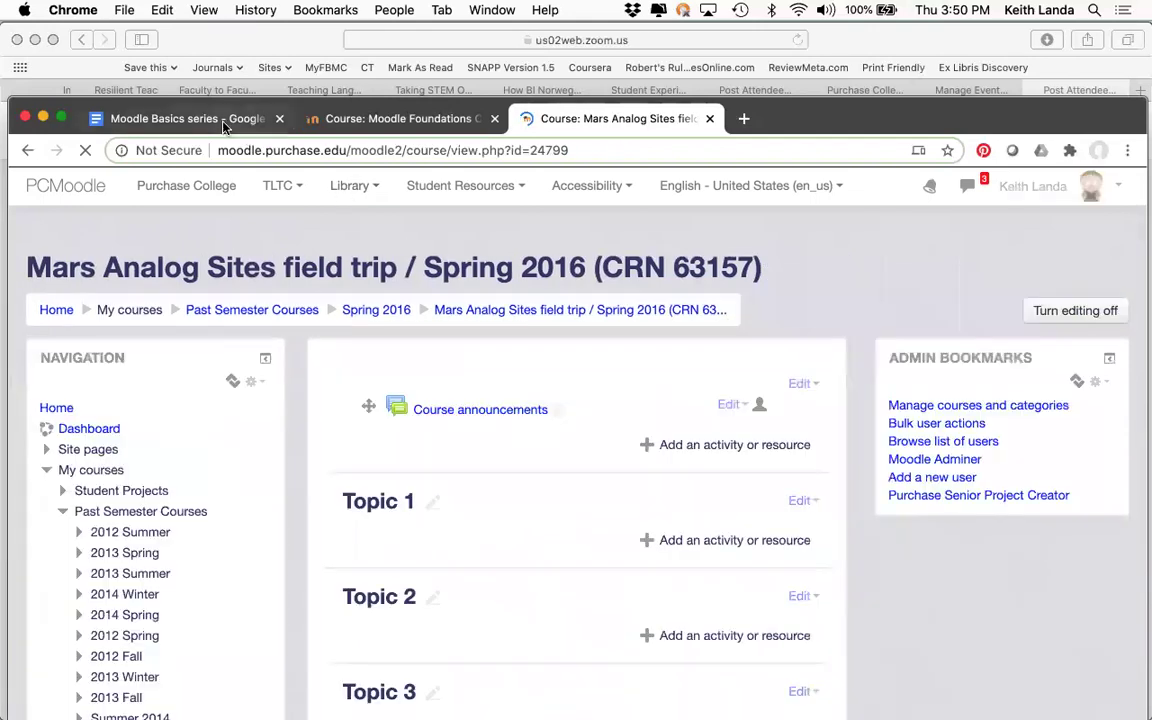
pyautogui.click(222, 120)
pyautogui.scroll(-6, 468, 468)
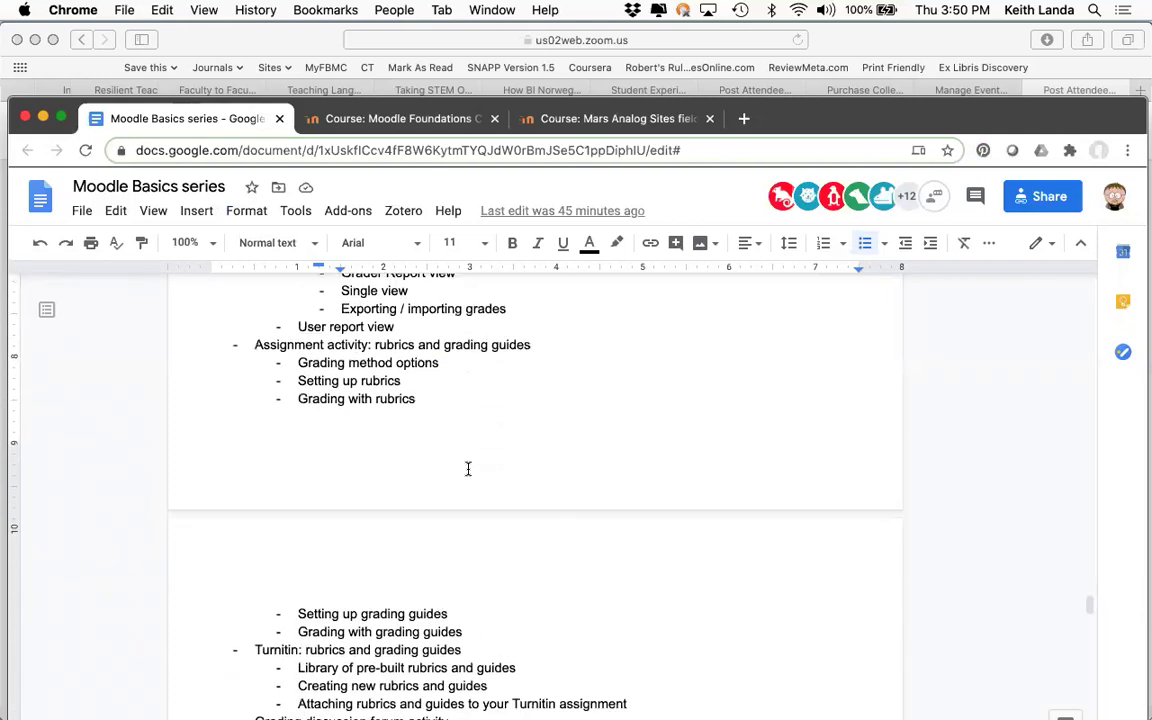
pyautogui.scroll(-2, 468, 468)
pyautogui.scroll(-3, 468, 468)
pyautogui.scroll(5, 468, 468)
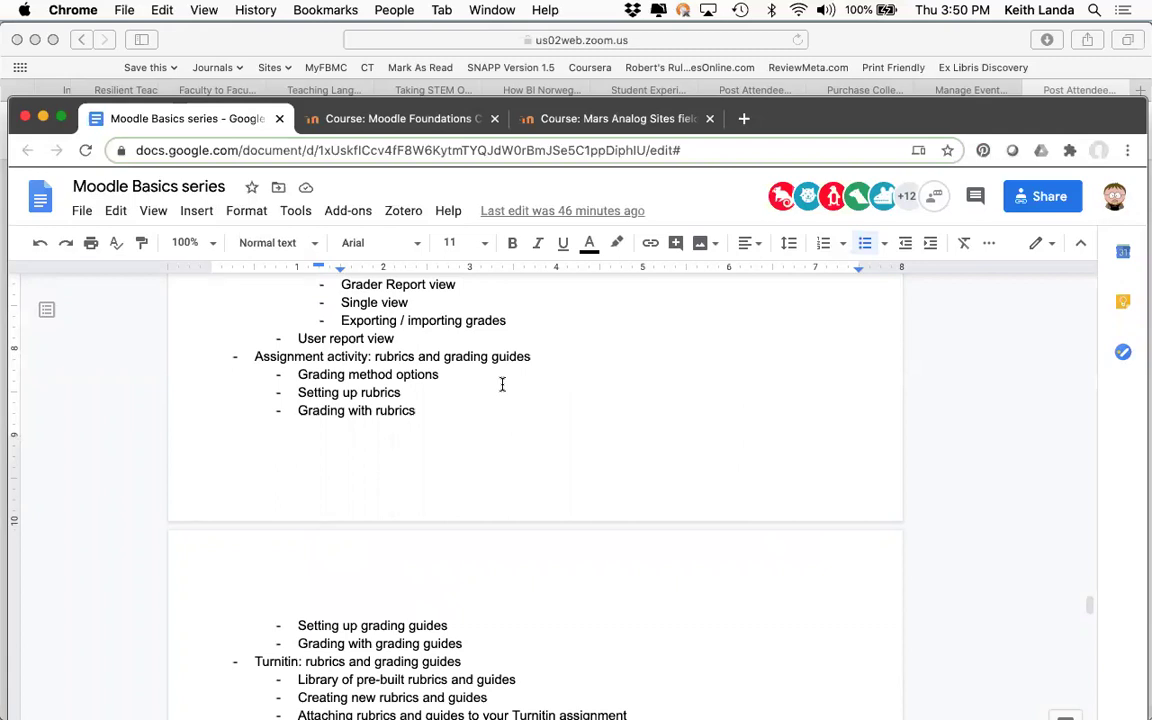
# - Switch to the Mars Analog Sites field trip course in Moodle and open the Final paper assignment's settings
pyautogui.click(563, 119)
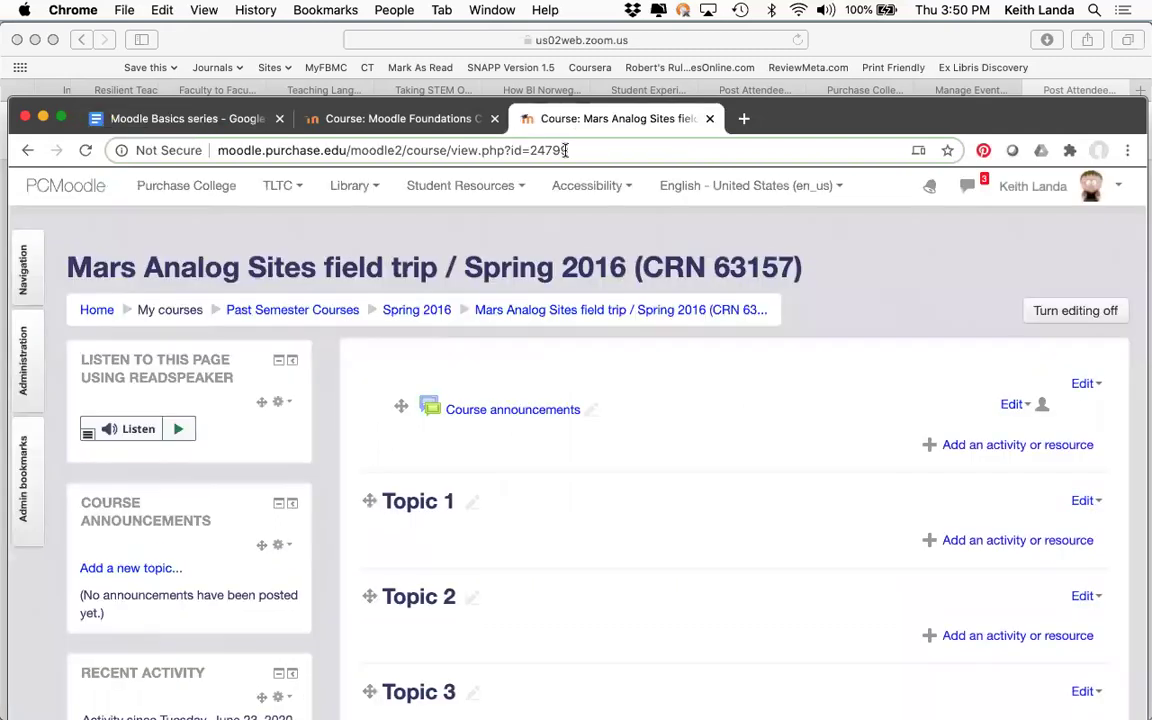
pyautogui.scroll(-3, 563, 411)
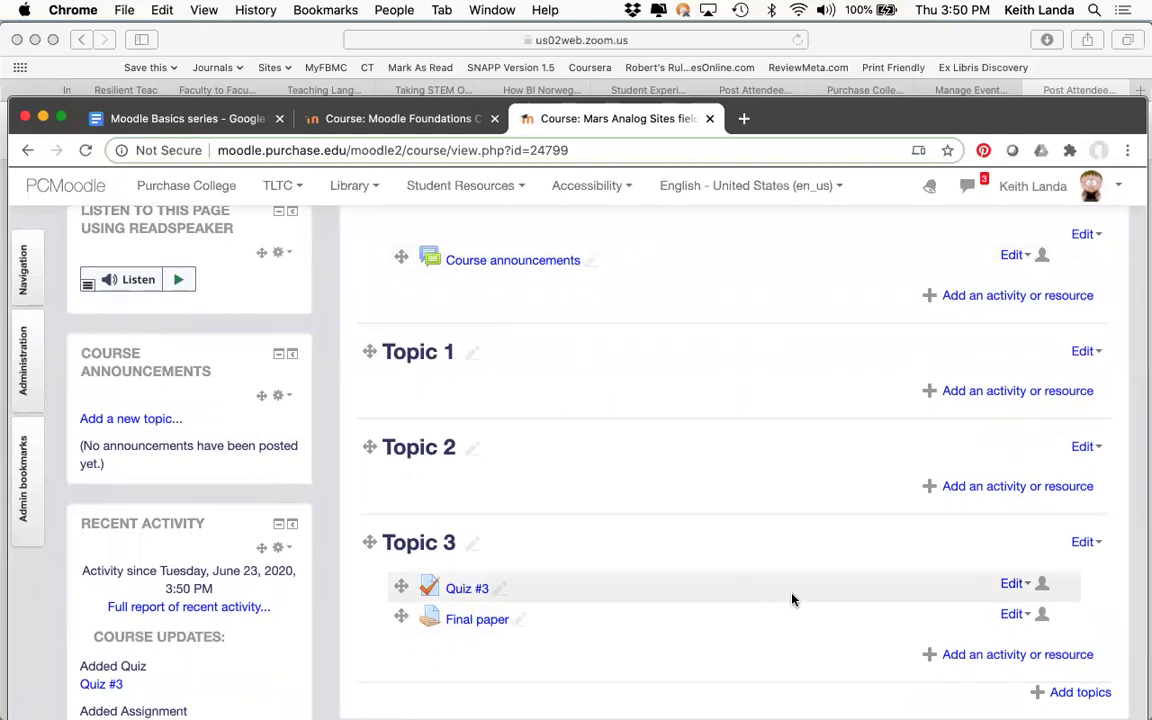
pyautogui.click(1012, 615)
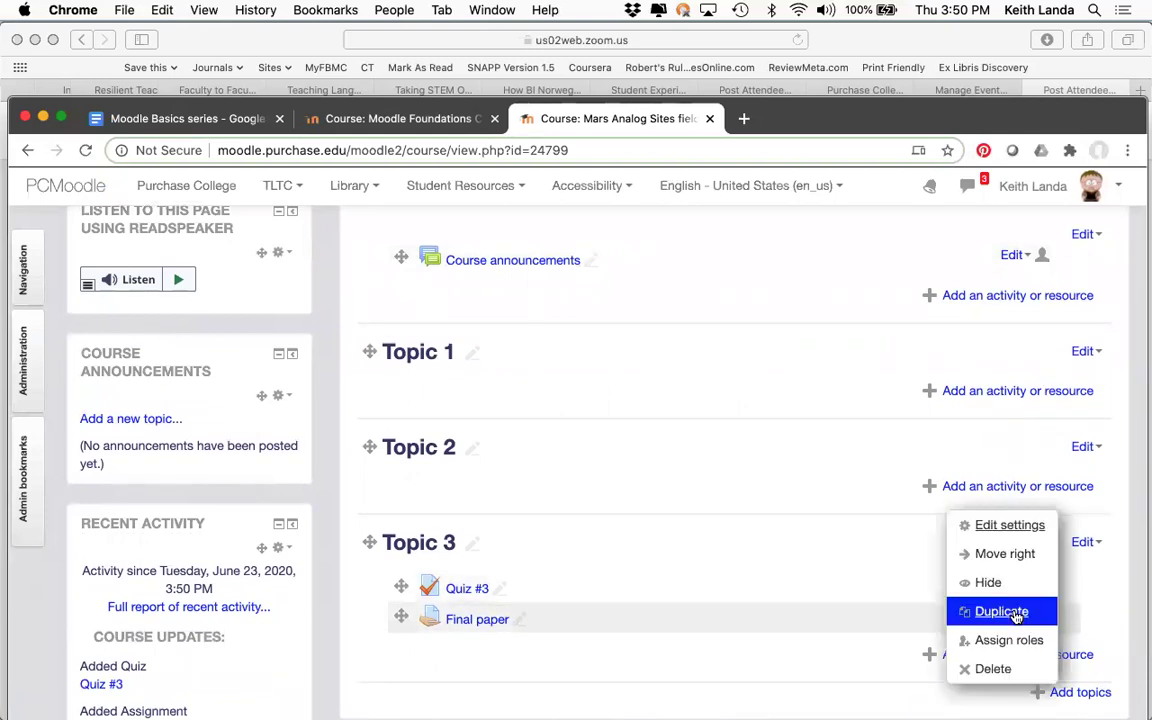
pyautogui.click(999, 525)
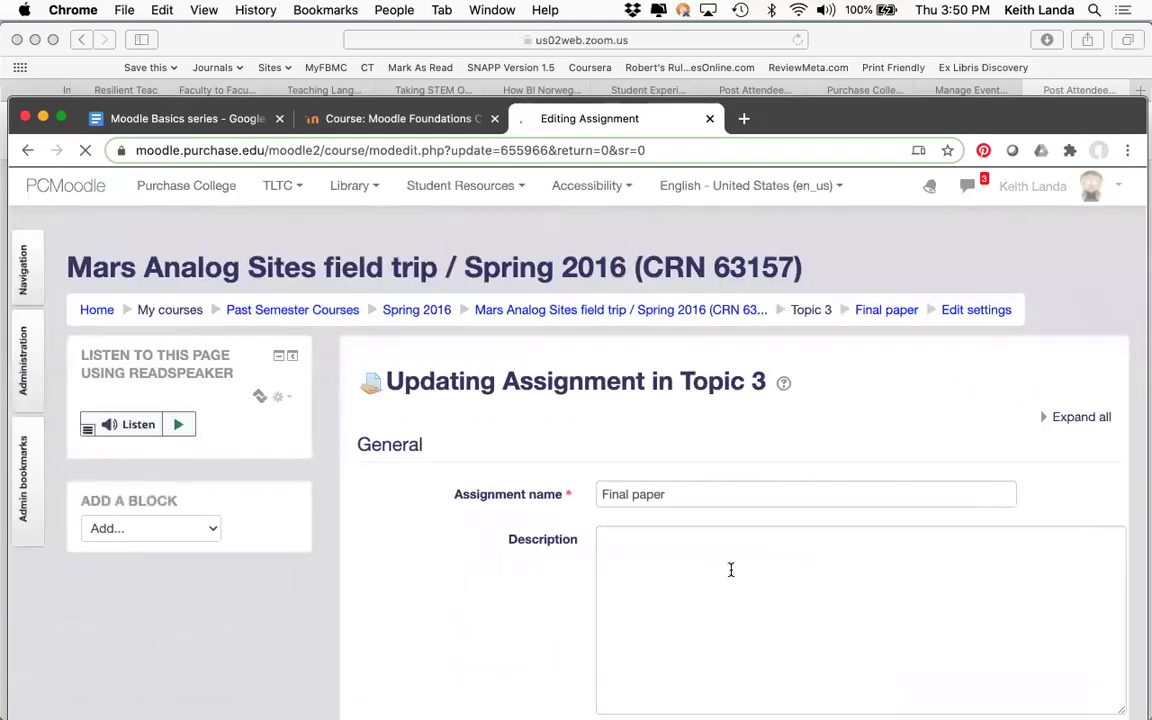
# - Set the Final paper assignment's grading method to Rubric, then save and display the assignment
pyautogui.scroll(-10, 730, 570)
pyautogui.scroll(-10, 730, 575)
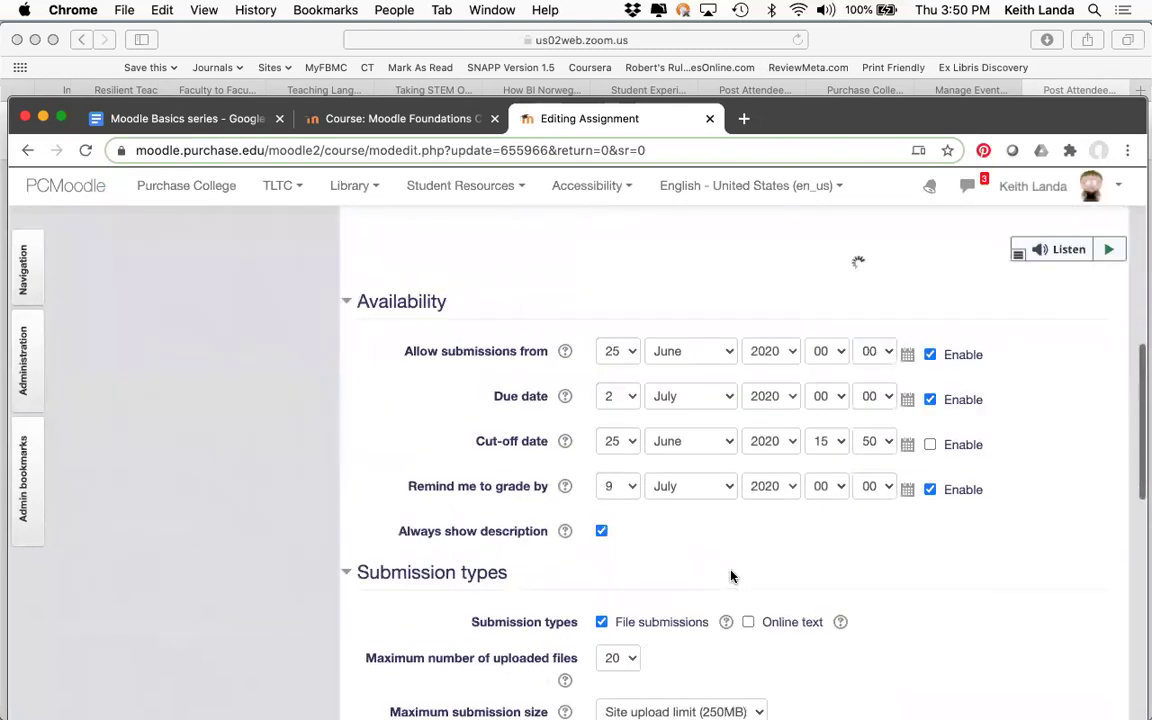
pyautogui.scroll(-3, 730, 576)
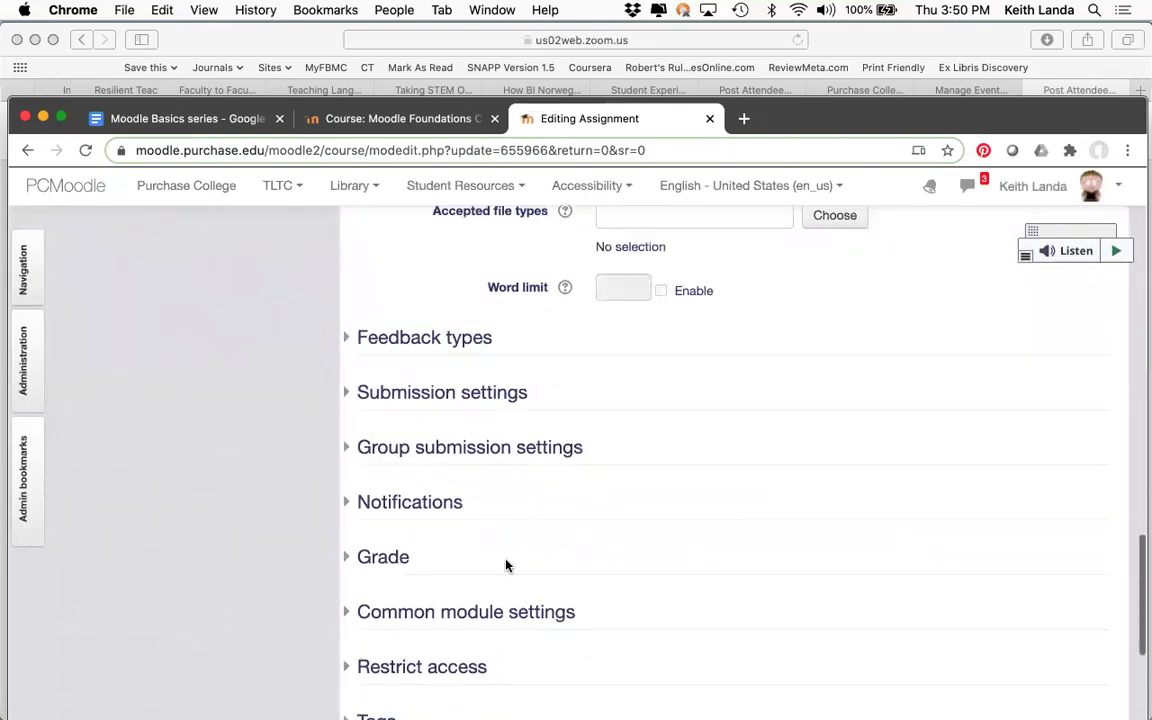
pyautogui.click(393, 558)
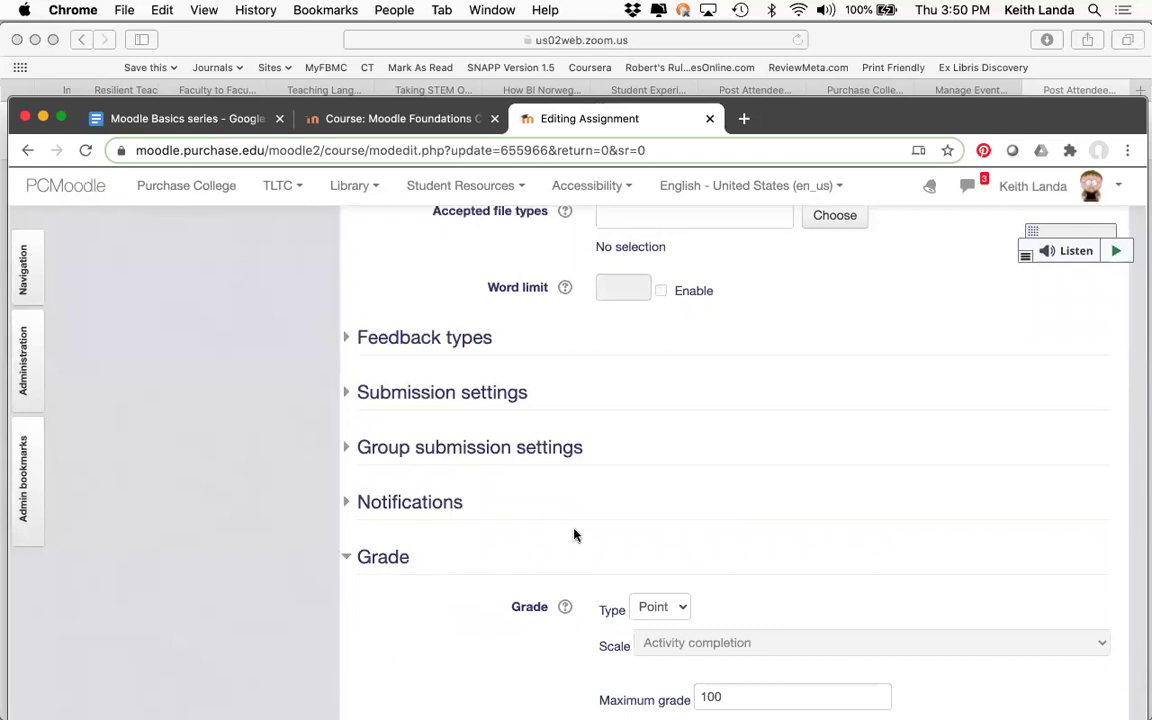
pyautogui.scroll(-7, 573, 535)
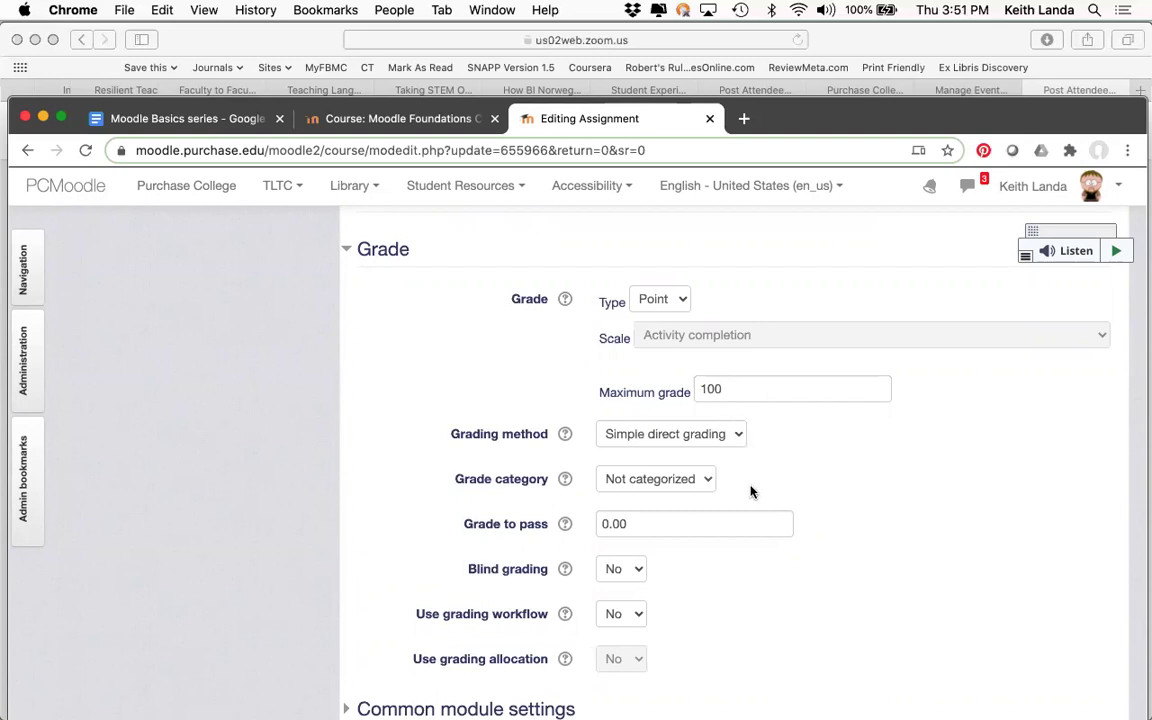
pyautogui.click(689, 444)
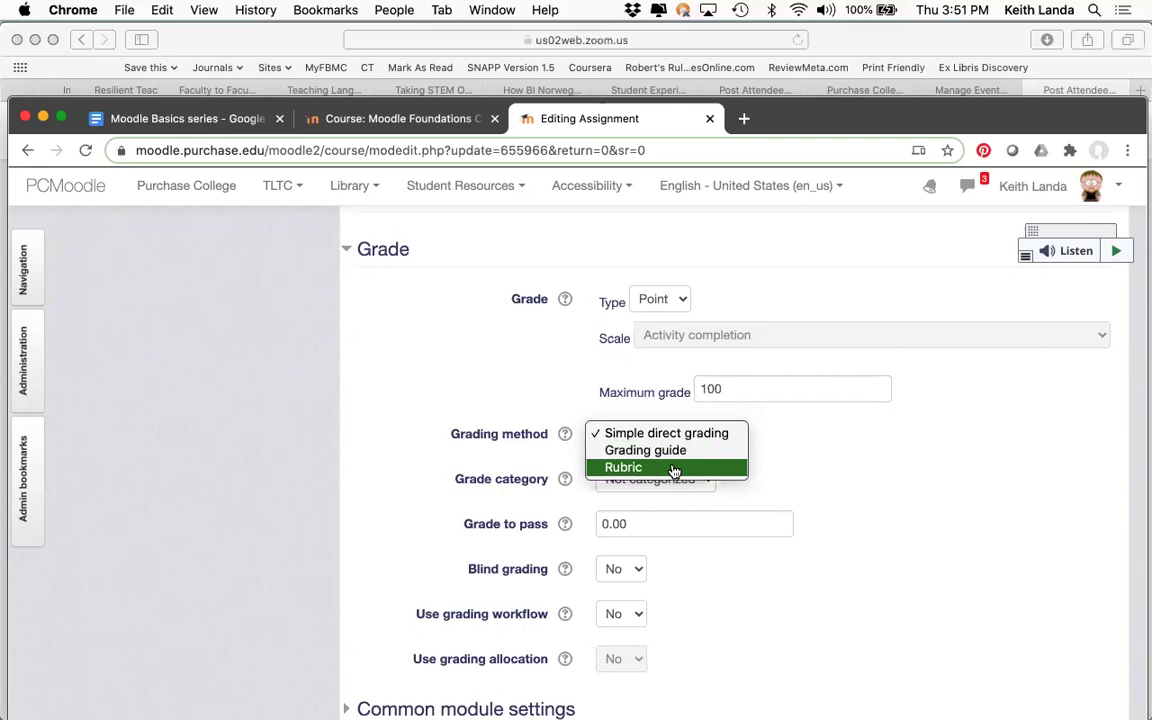
pyautogui.click(674, 468)
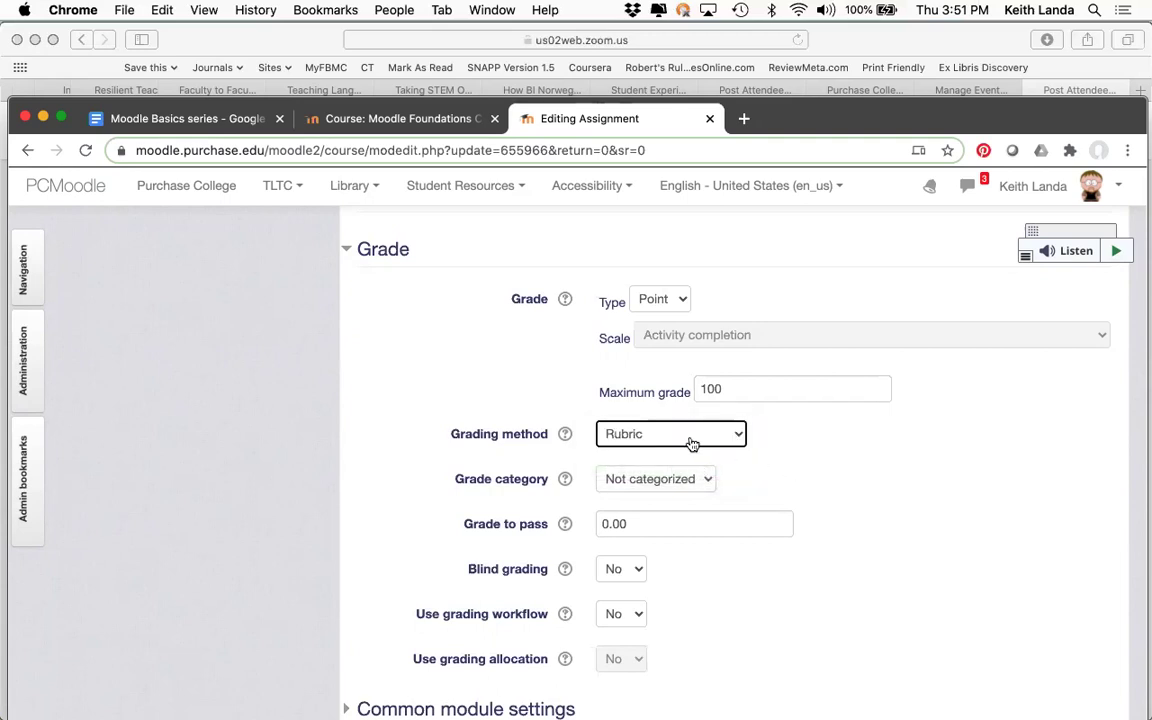
pyautogui.scroll(-5, 761, 489)
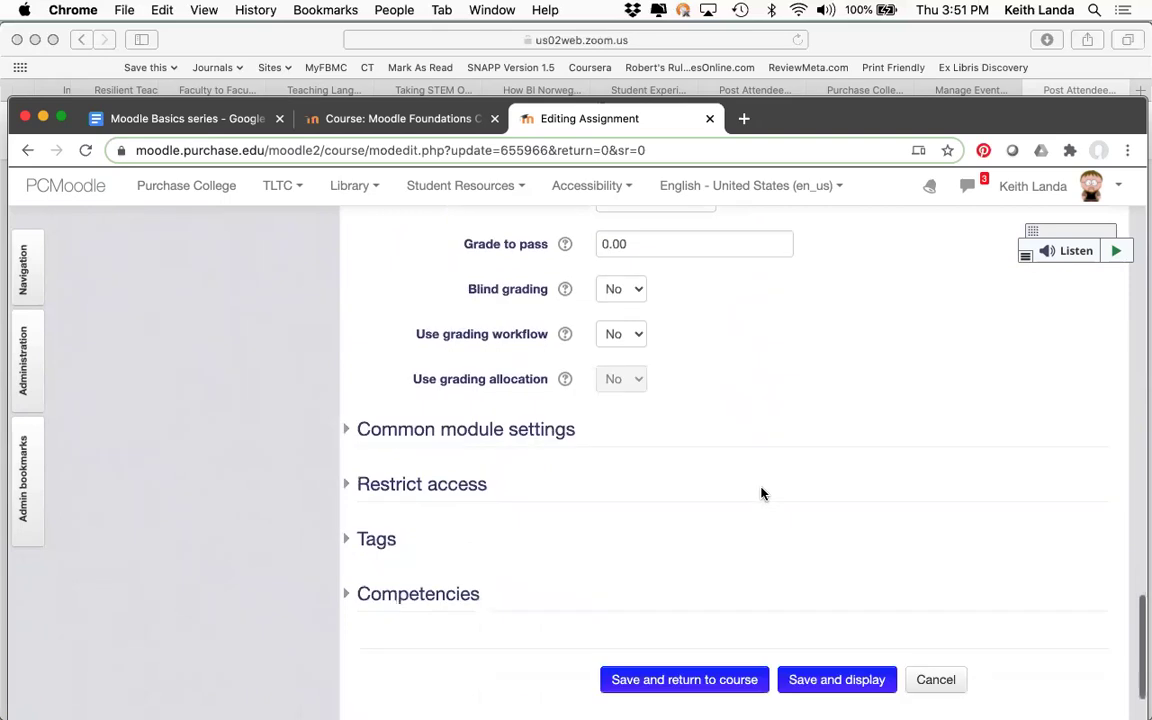
pyautogui.click(840, 609)
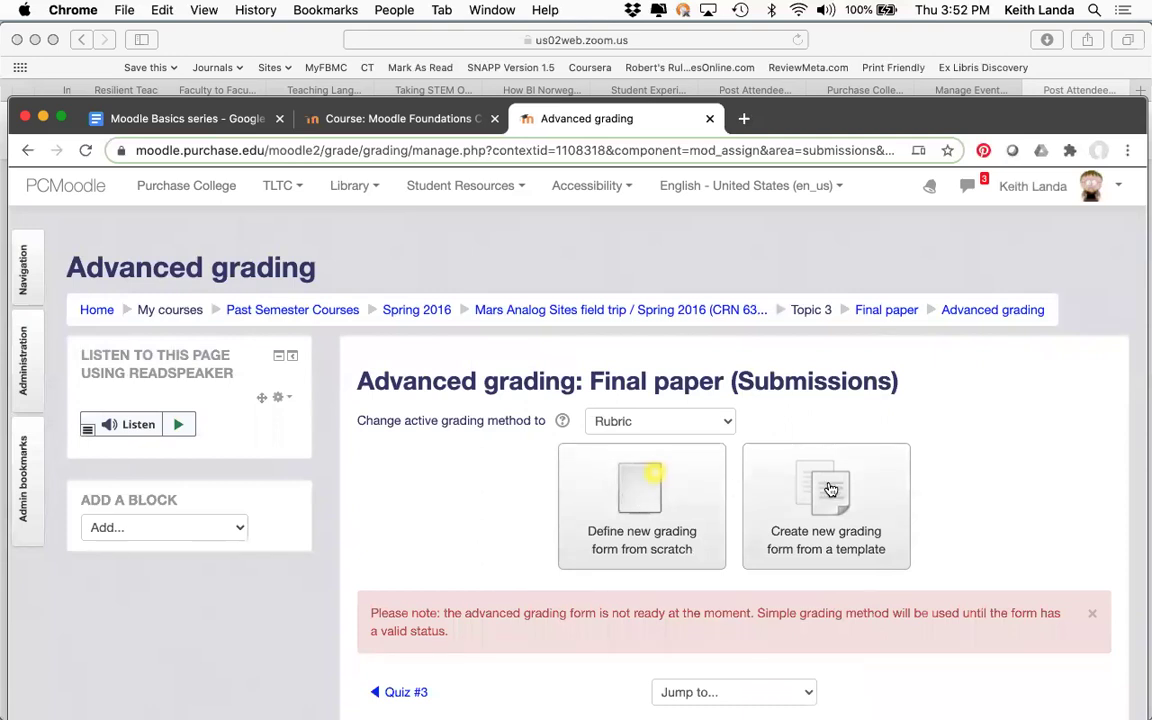
# - Define a new grading form from scratch and name it "final paper rubric"
pyautogui.click(651, 510)
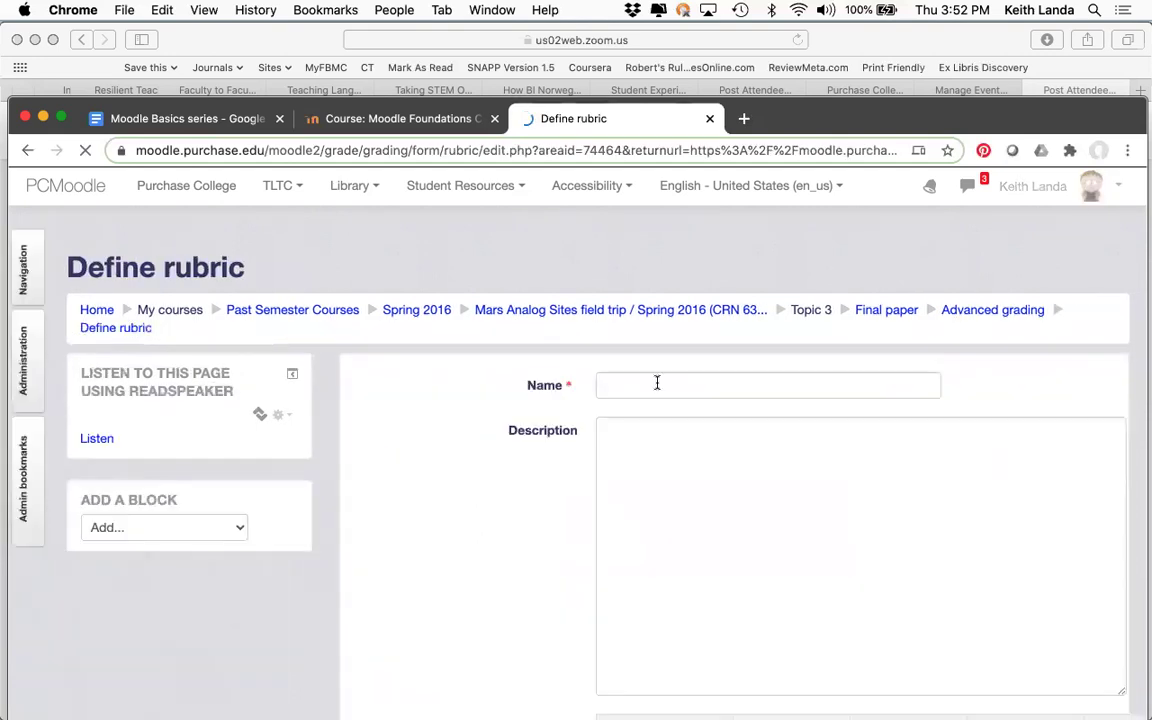
pyautogui.click(656, 381)
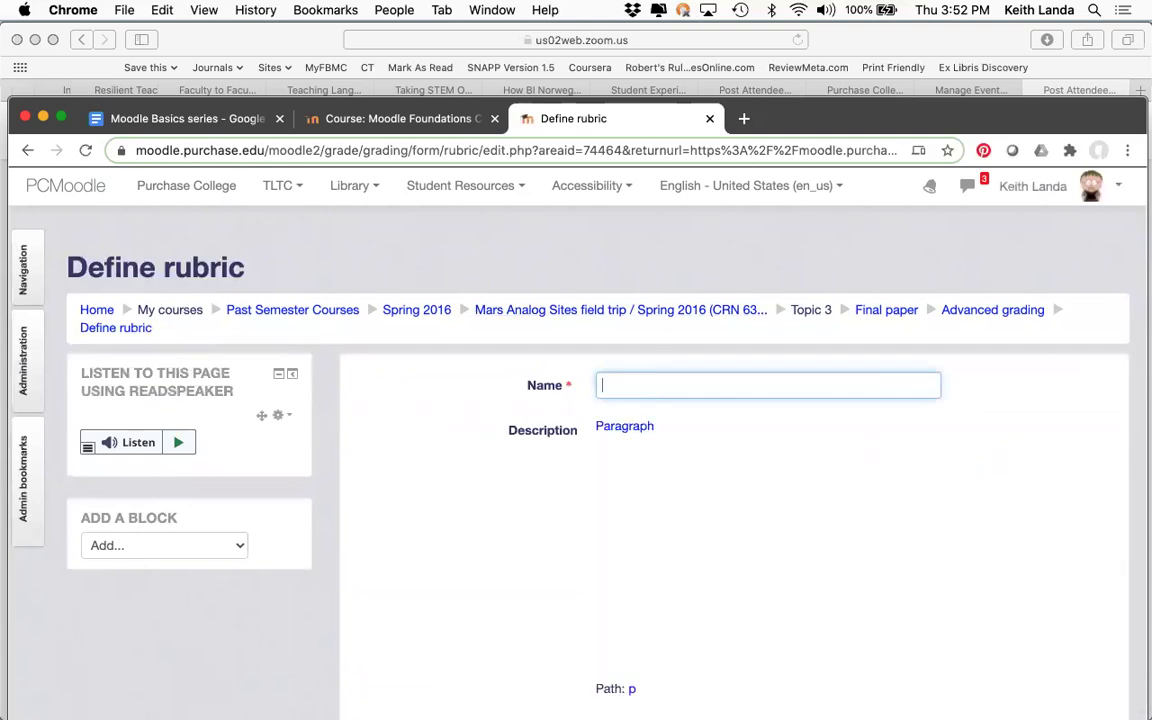
pyautogui.write('final paper ')
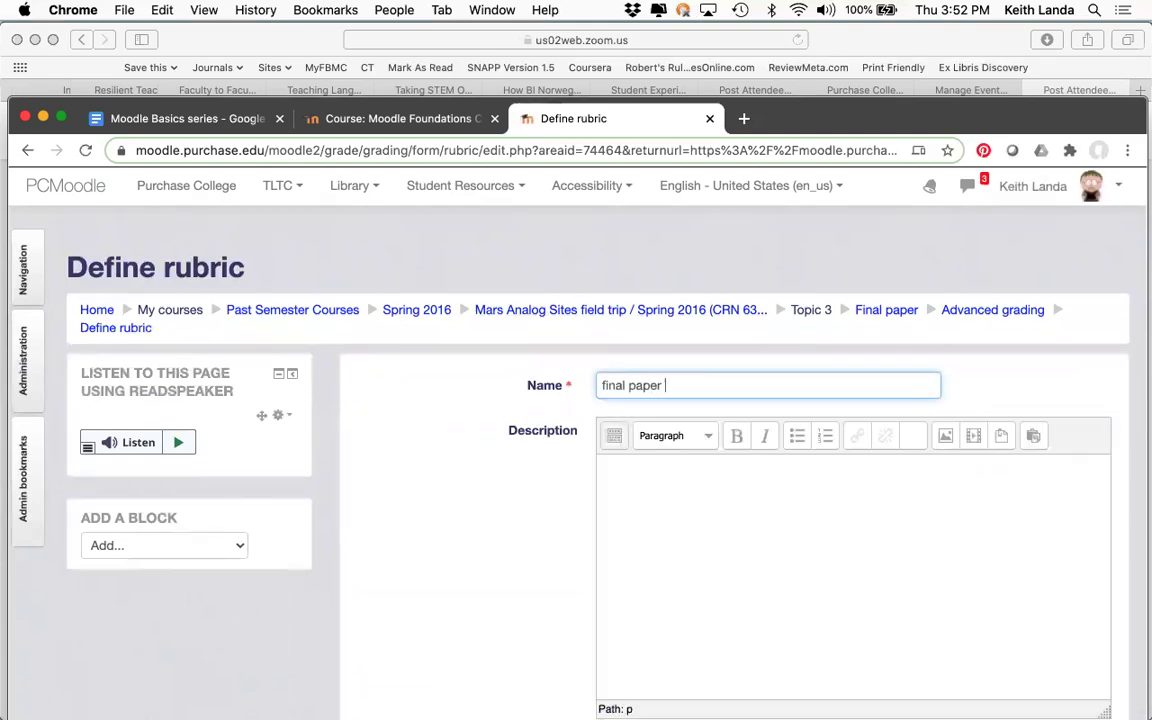
pyautogui.write('rubric')
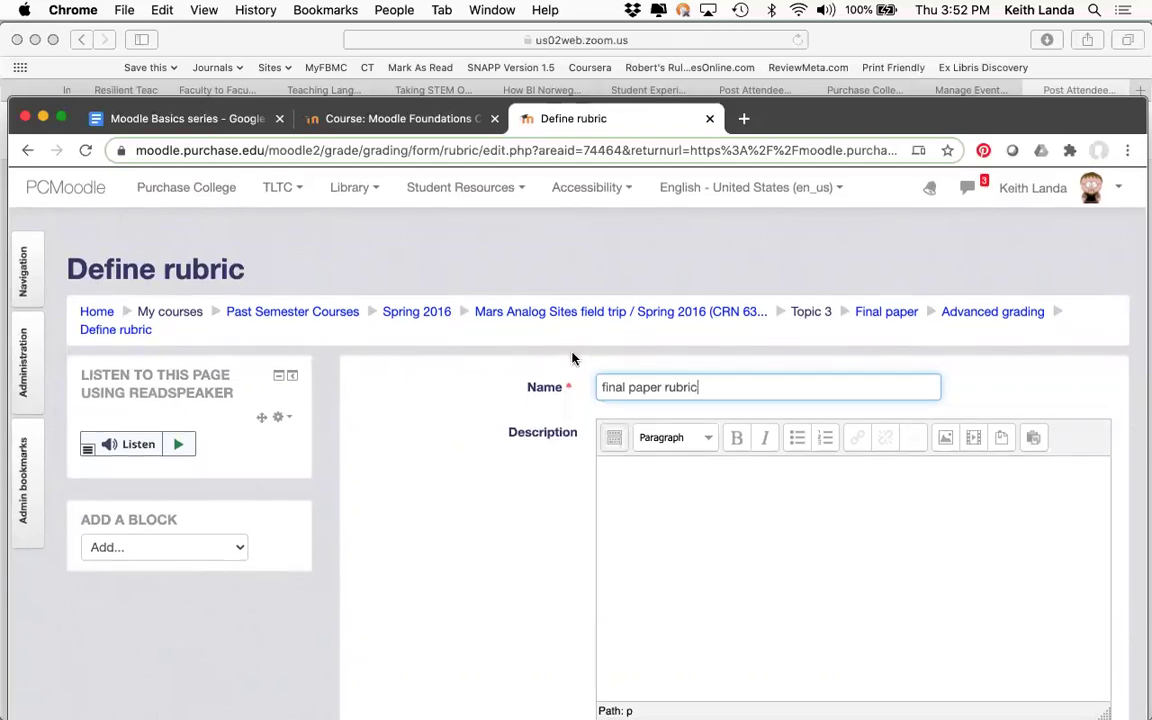
# - Name the rubric's first criterion "content" and label its three levels "poor", "fair" and "good" in ascending order of points
pyautogui.scroll(-5, 572, 358)
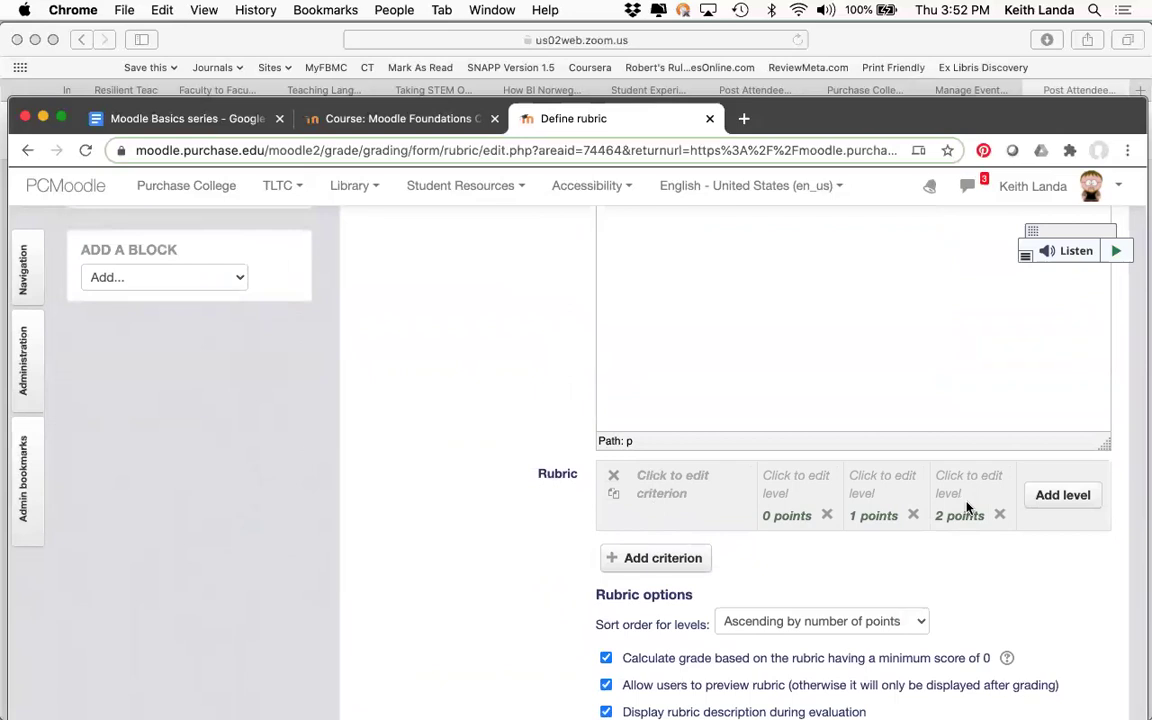
pyautogui.click(680, 481)
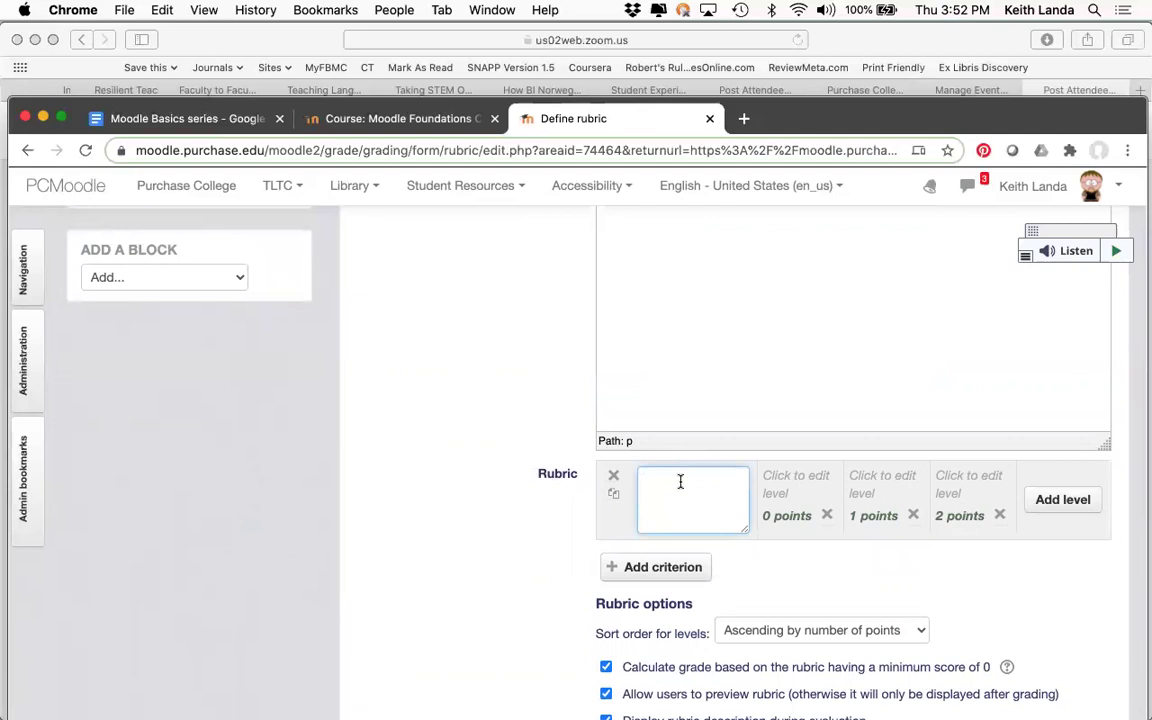
pyautogui.write('content')
pyautogui.click(806, 477)
pyautogui.write('poor')
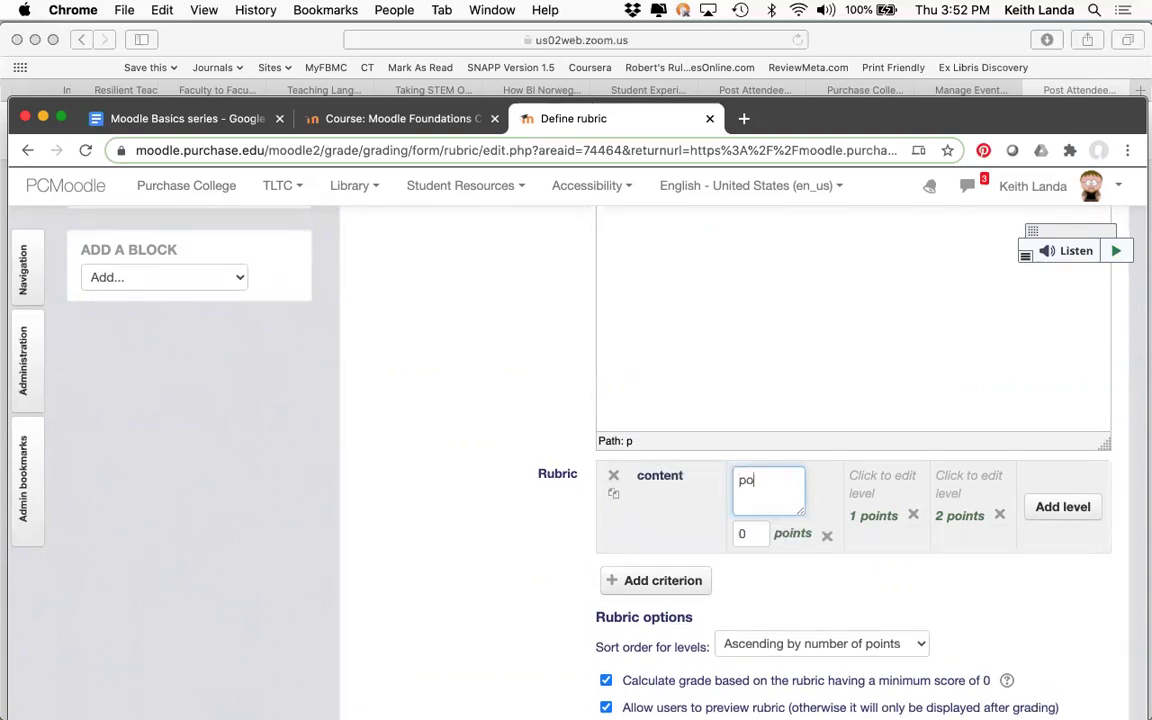
pyautogui.click(876, 470)
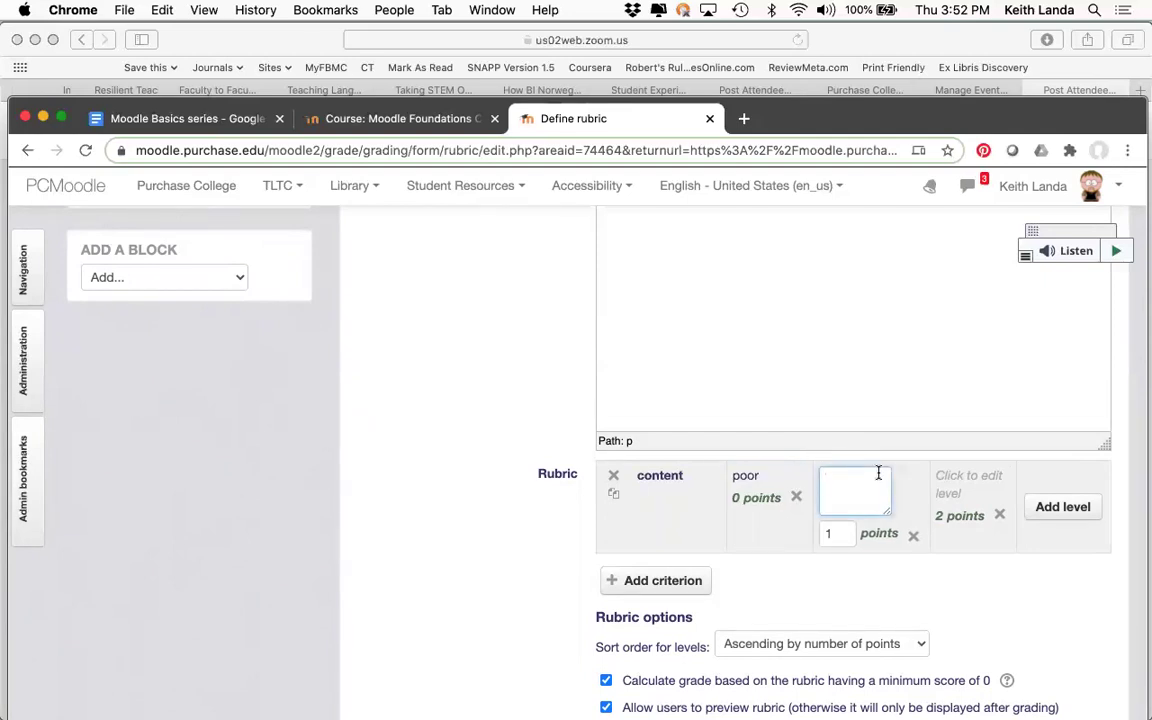
pyautogui.write('fair')
pyautogui.click(949, 476)
pyautogui.write('good')
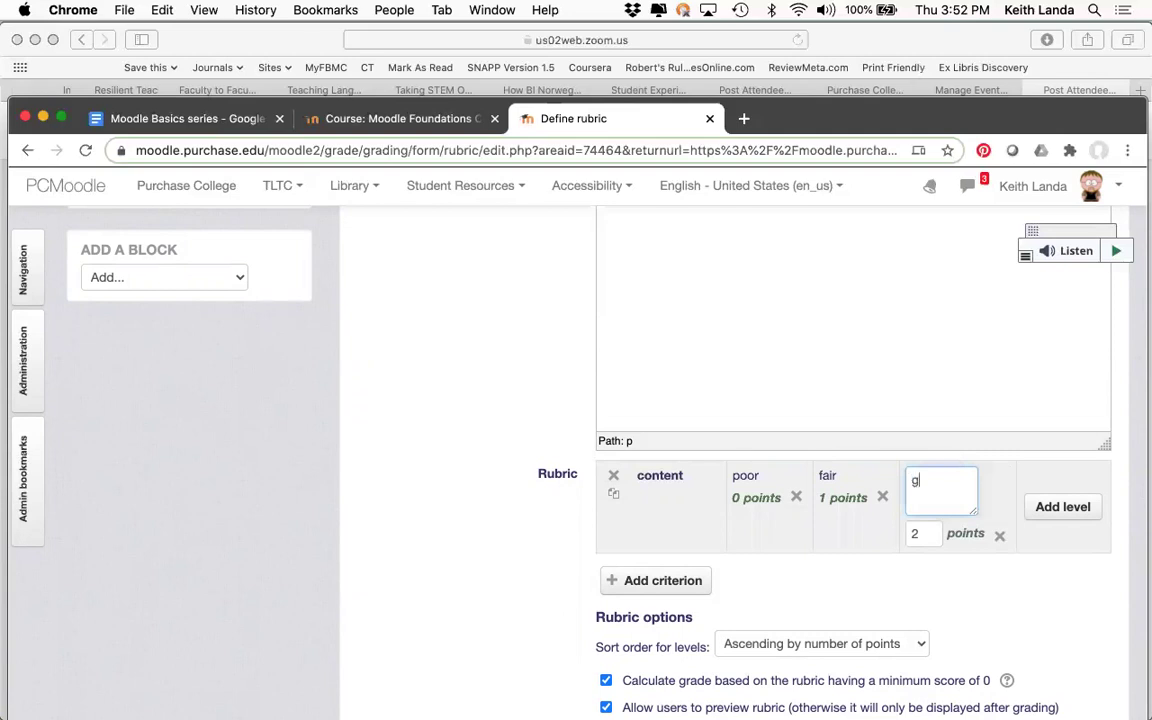
# - Add a fourth level named "excellence" to the content criterion and set it to 5 points
pyautogui.click(1063, 507)
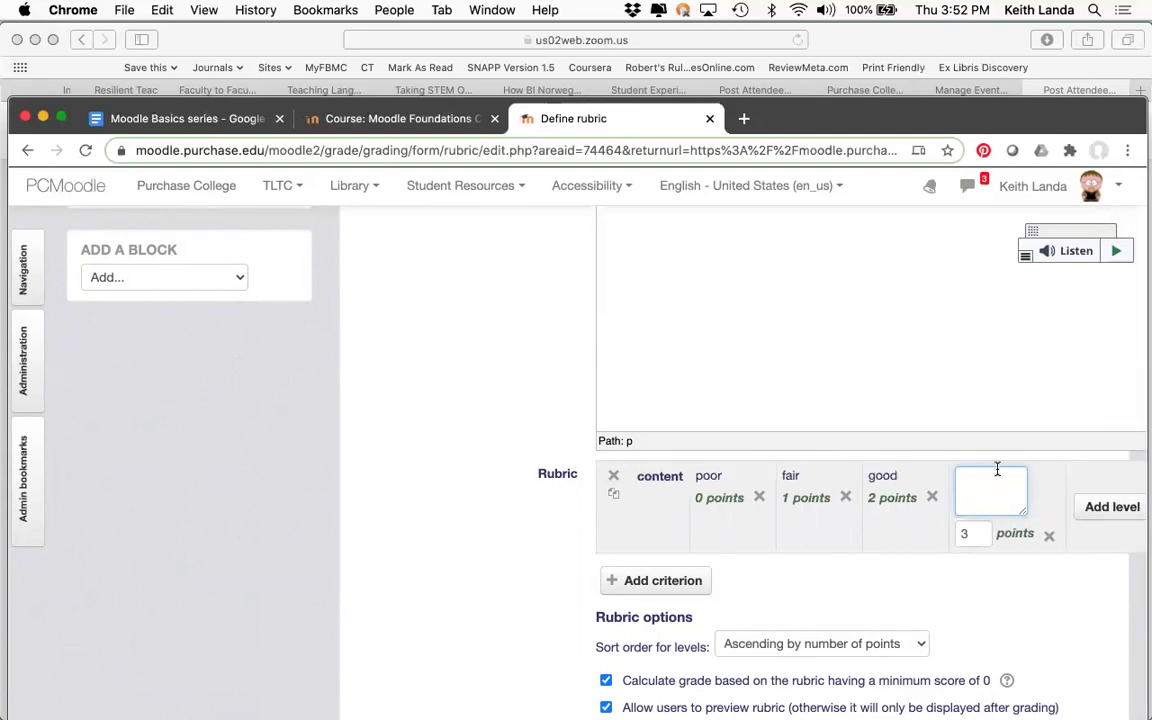
pyautogui.write('excellence')
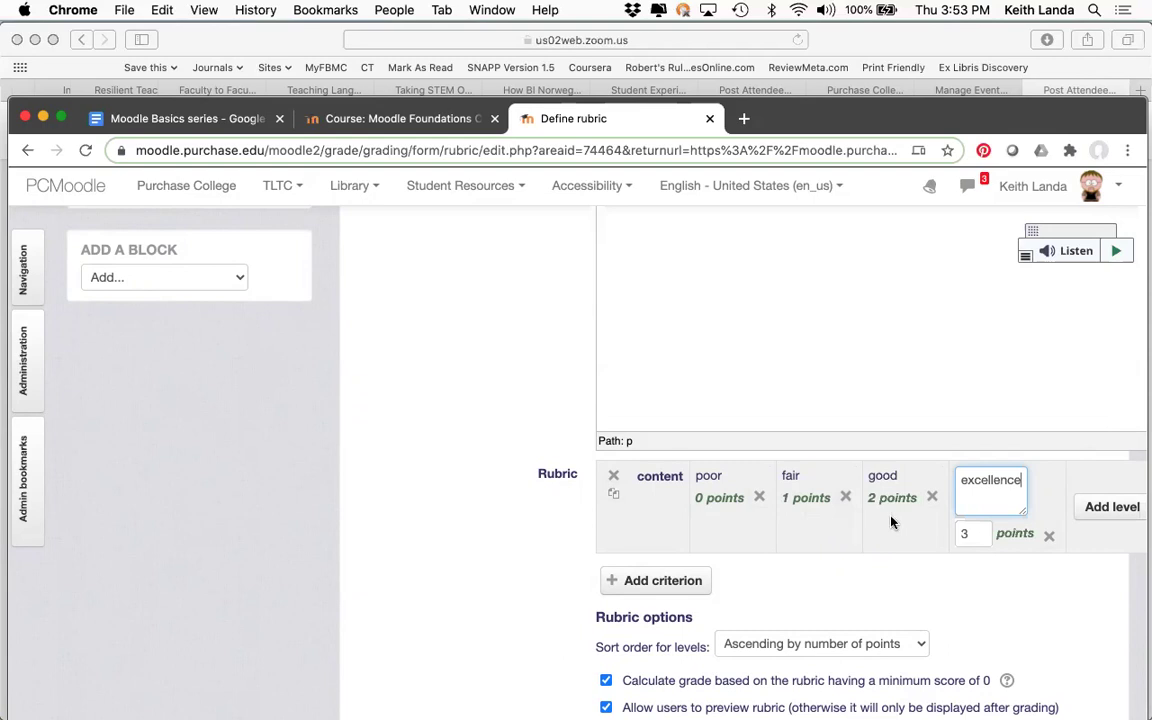
pyautogui.click(968, 532)
pyautogui.press('BackSpace')
pyautogui.write('5')
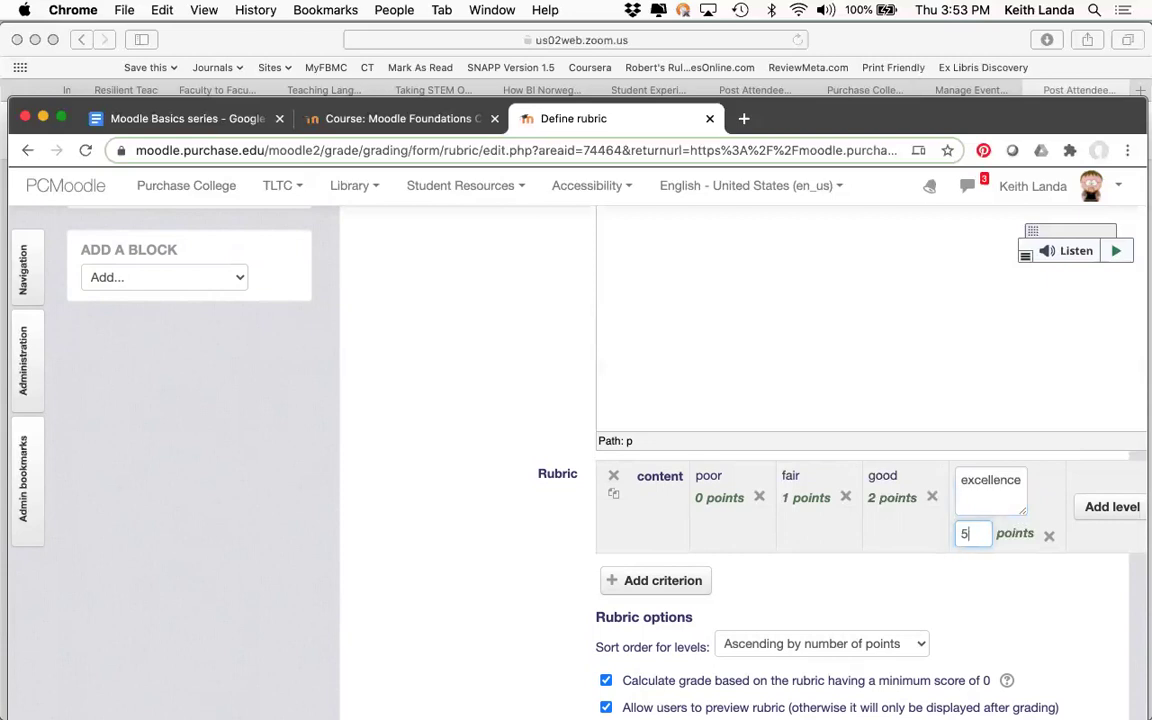
# - Set the content criterion's "good" level to 4 points and its "fair" level to 3 points
pyautogui.click(889, 497)
pyautogui.click(891, 512)
pyautogui.press('BackSpace')
pyautogui.write('4')
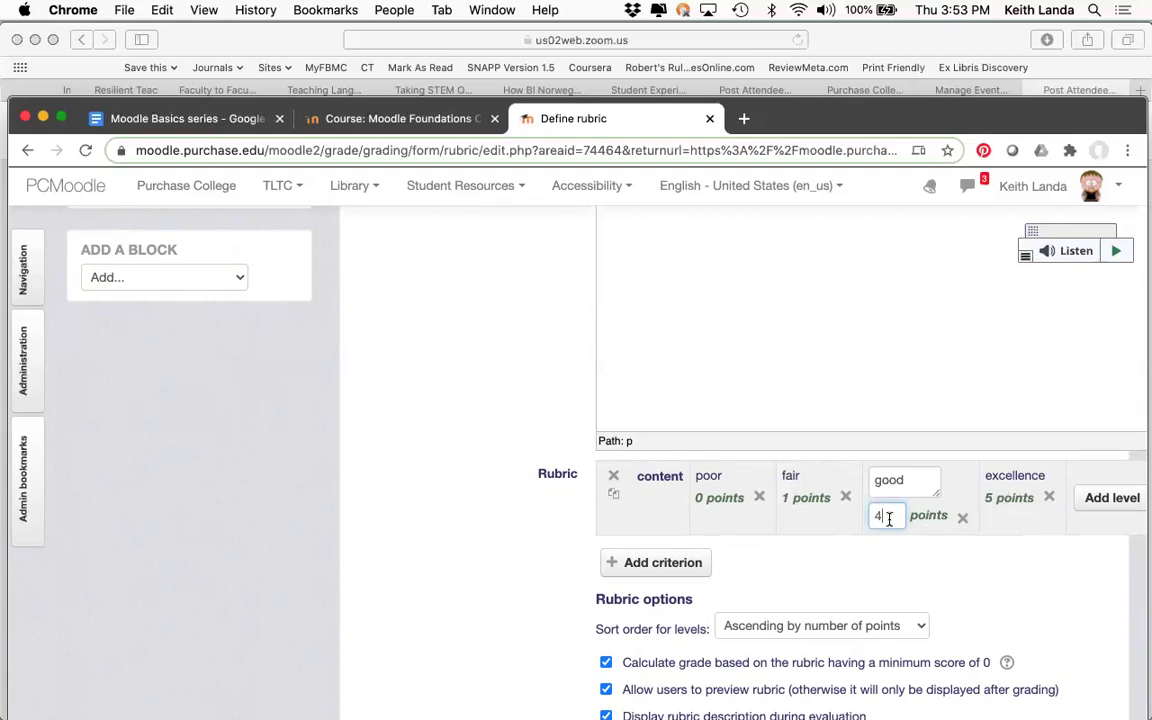
pyautogui.click(808, 500)
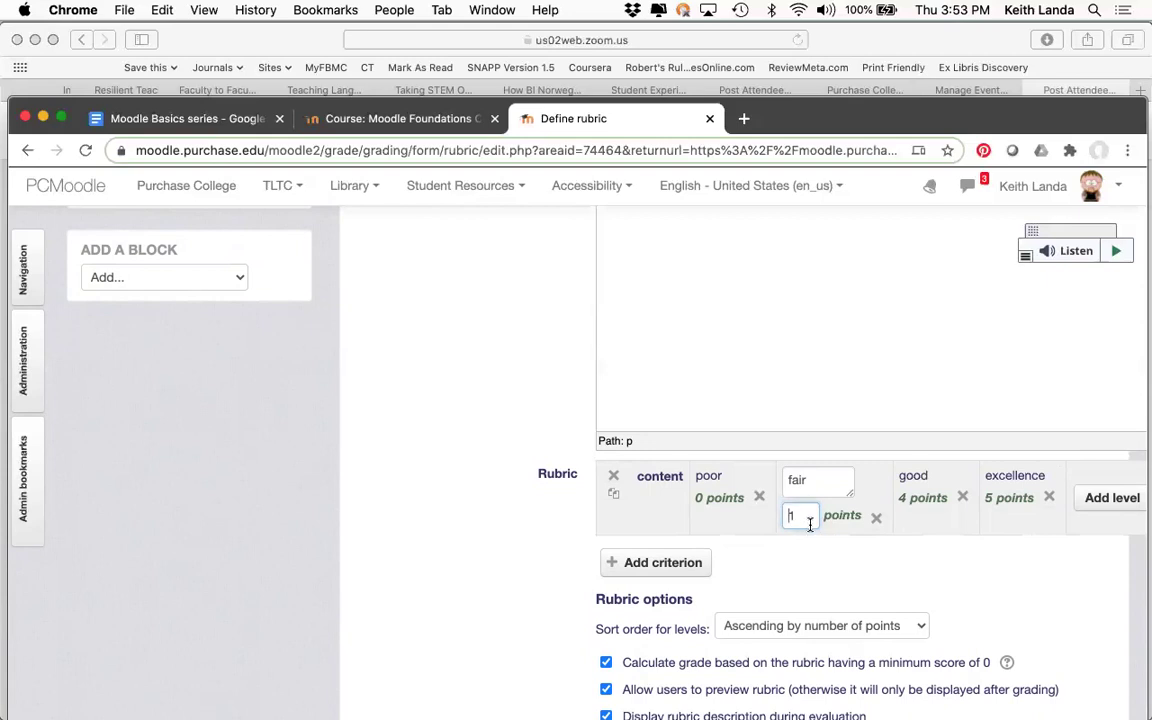
pyautogui.press('BackSpace')
pyautogui.write('3')
# - Rename the content criterion's "poor" level as "missing"
pyautogui.click(697, 476)
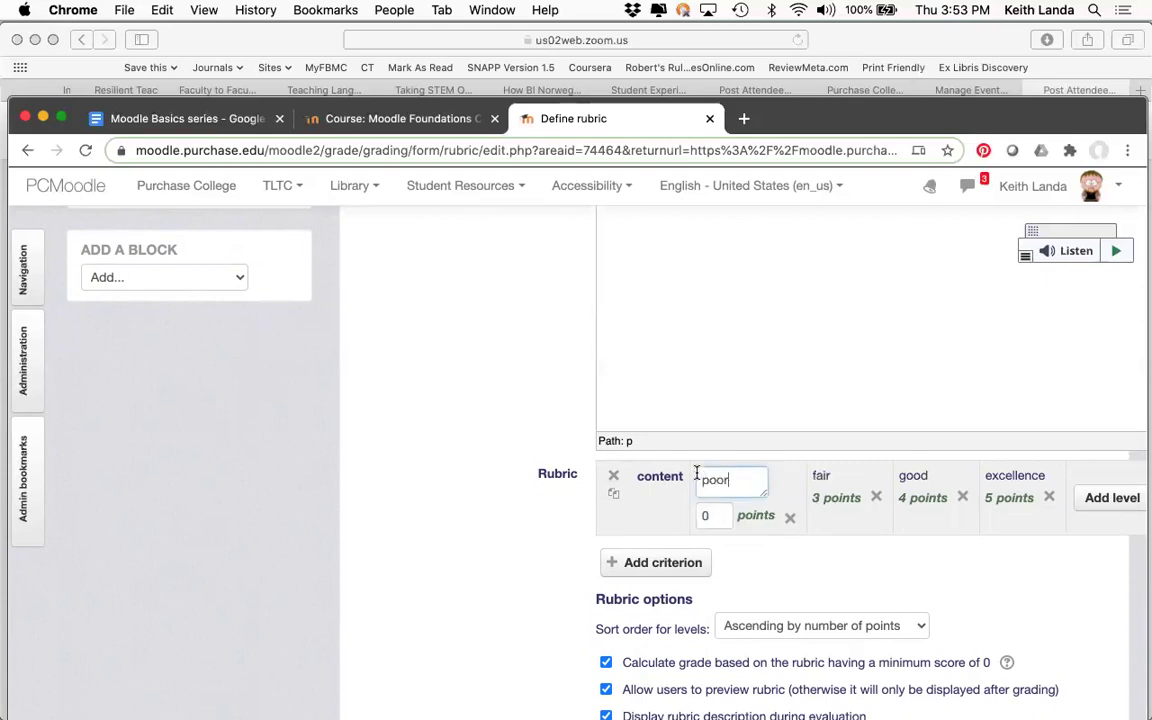
pyautogui.press('BackSpace')
pyautogui.press('BackSpace')
pyautogui.press('BackSpace')
pyautogui.press('BackSpace')
pyautogui.write('missing')
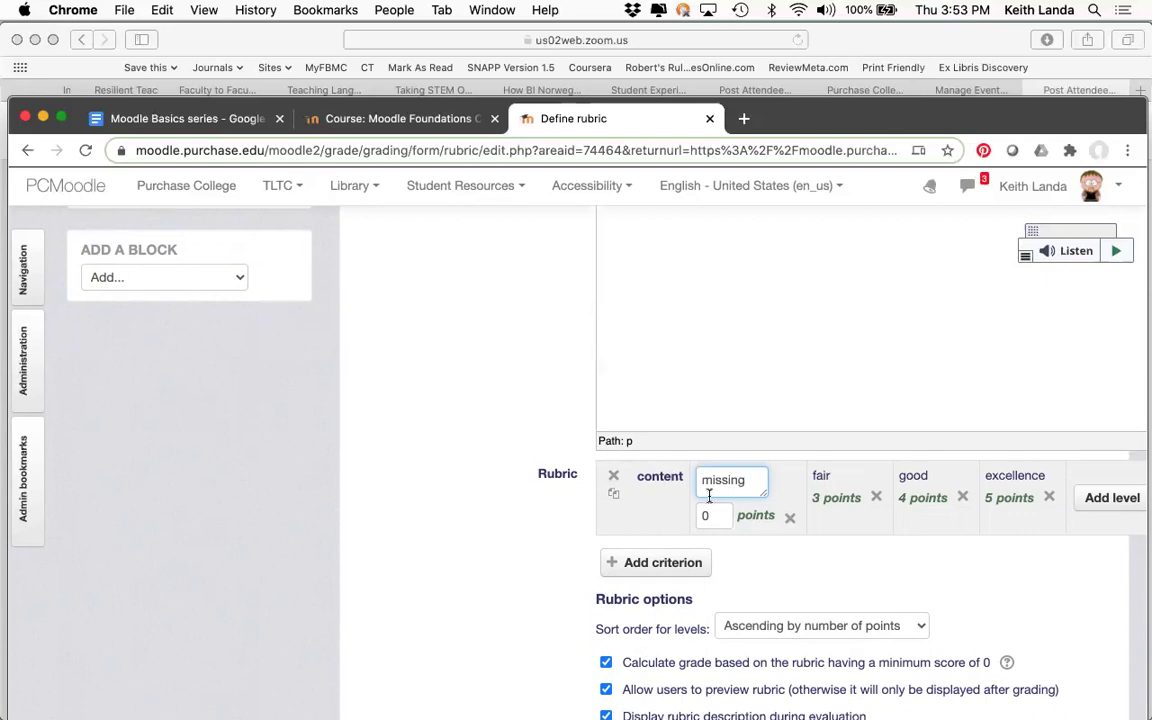
# - Add a second criterion named "logical argument" and delete its 5-point level
pyautogui.click(646, 556)
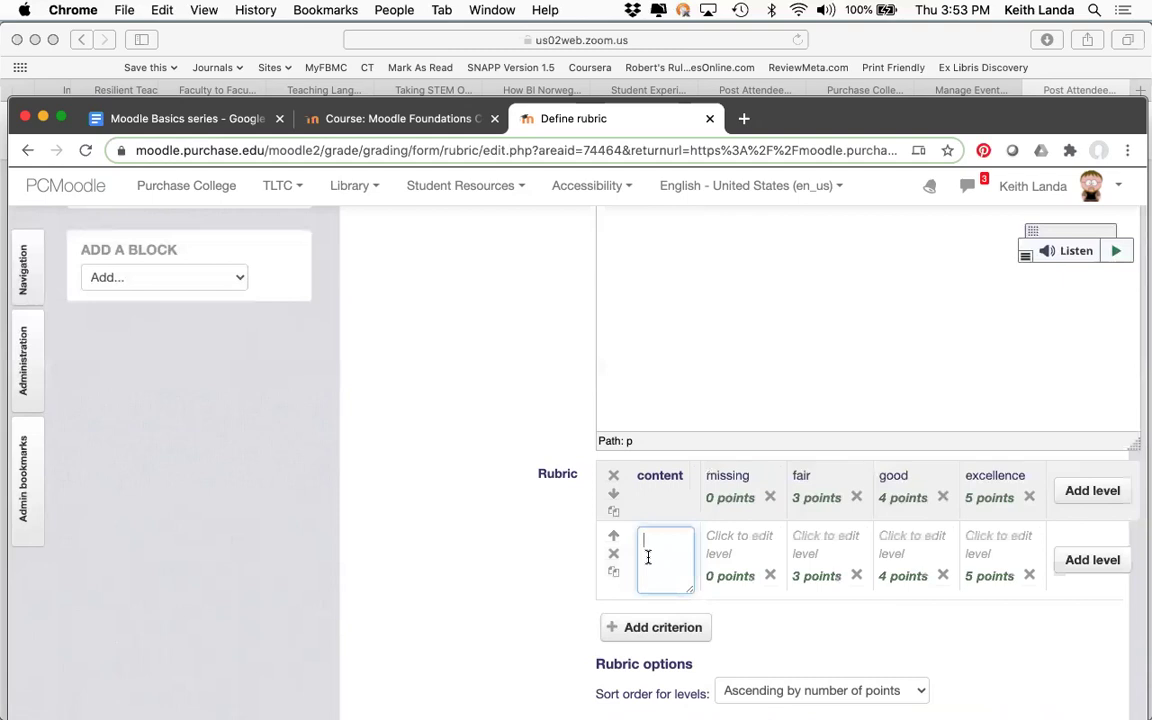
pyautogui.write('logical ar')
pyautogui.write('gument')
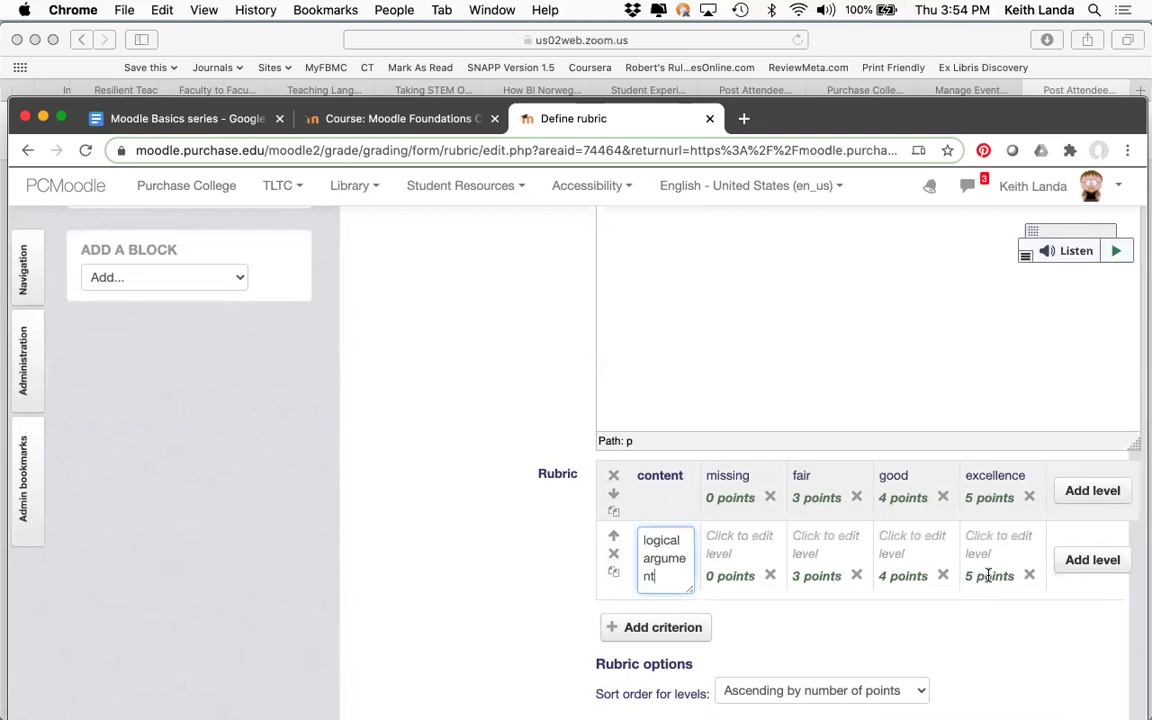
pyautogui.click(1031, 579)
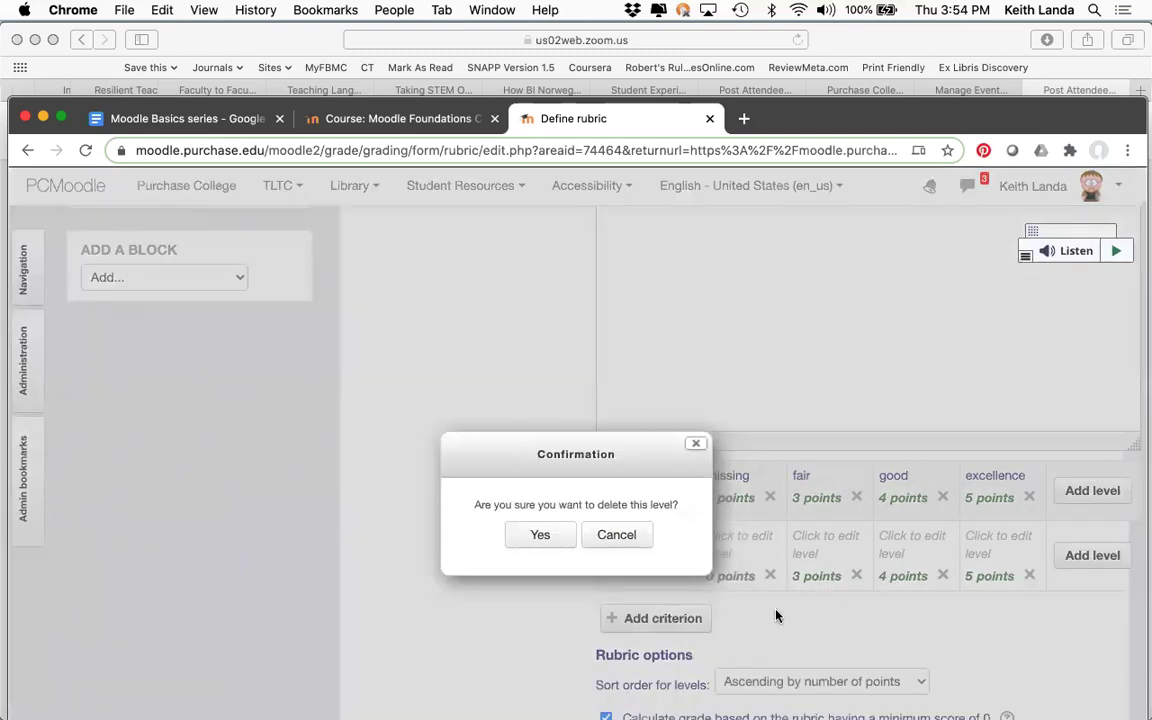
pyautogui.click(541, 536)
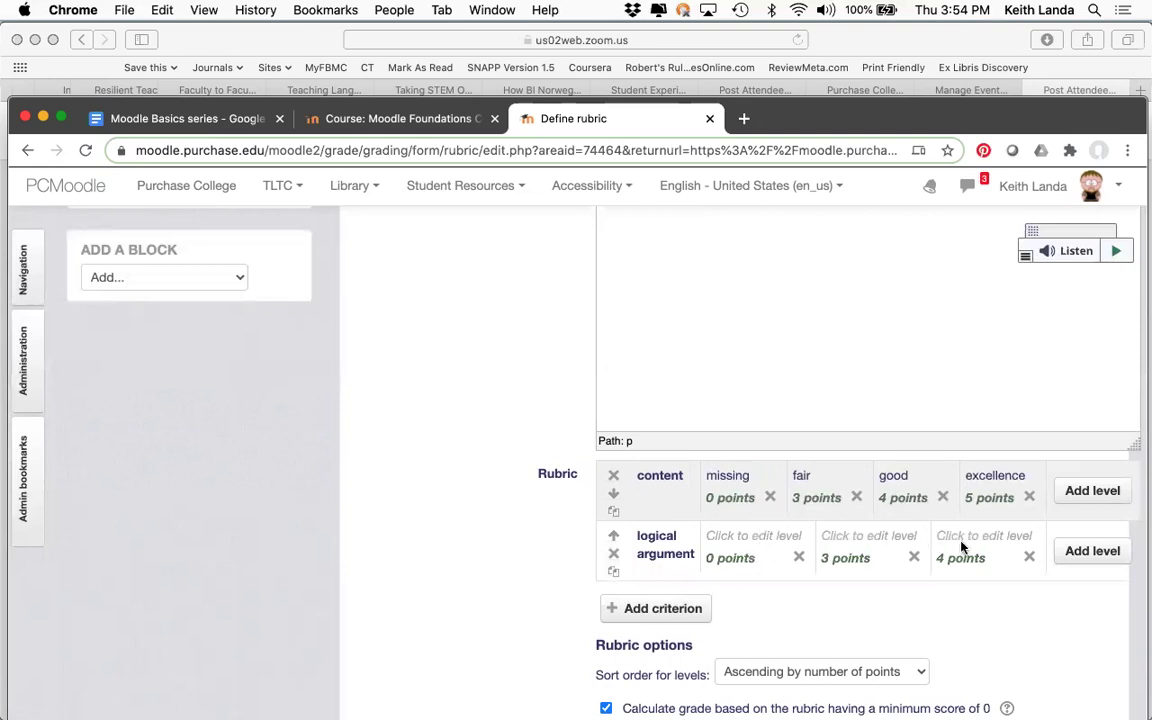
# - Add a third criterion named "citations appropriate" and delete its 4-point level
pyautogui.click(638, 612)
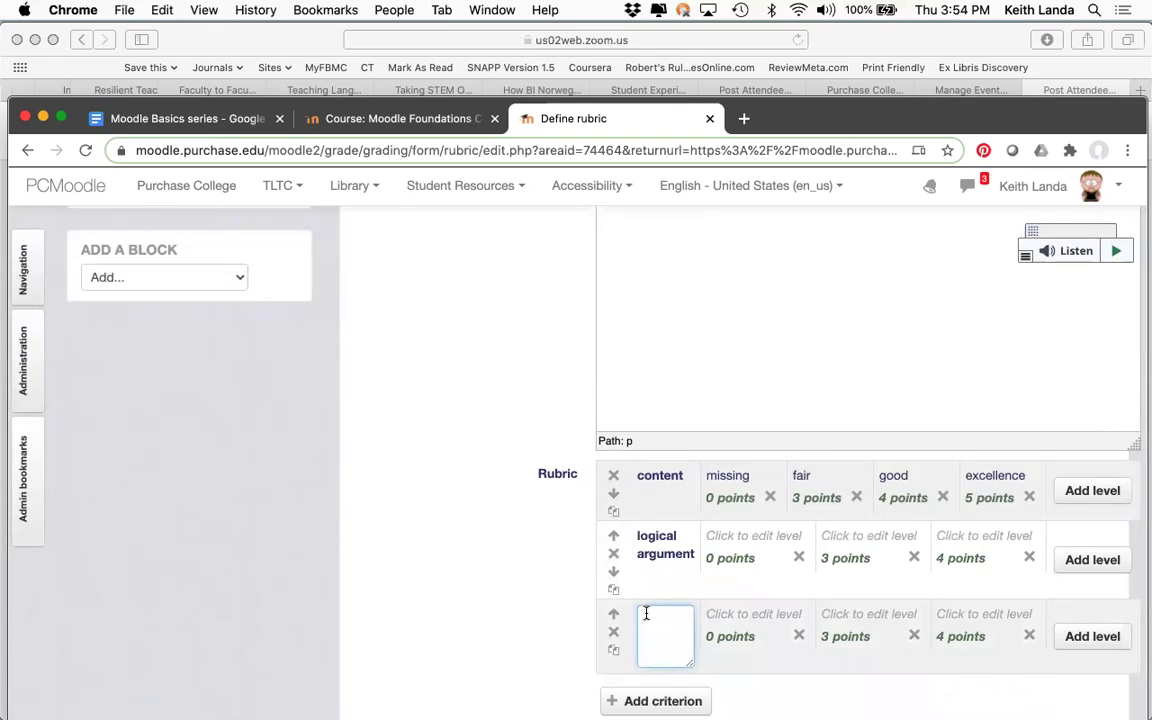
pyautogui.write('citations appropriate')
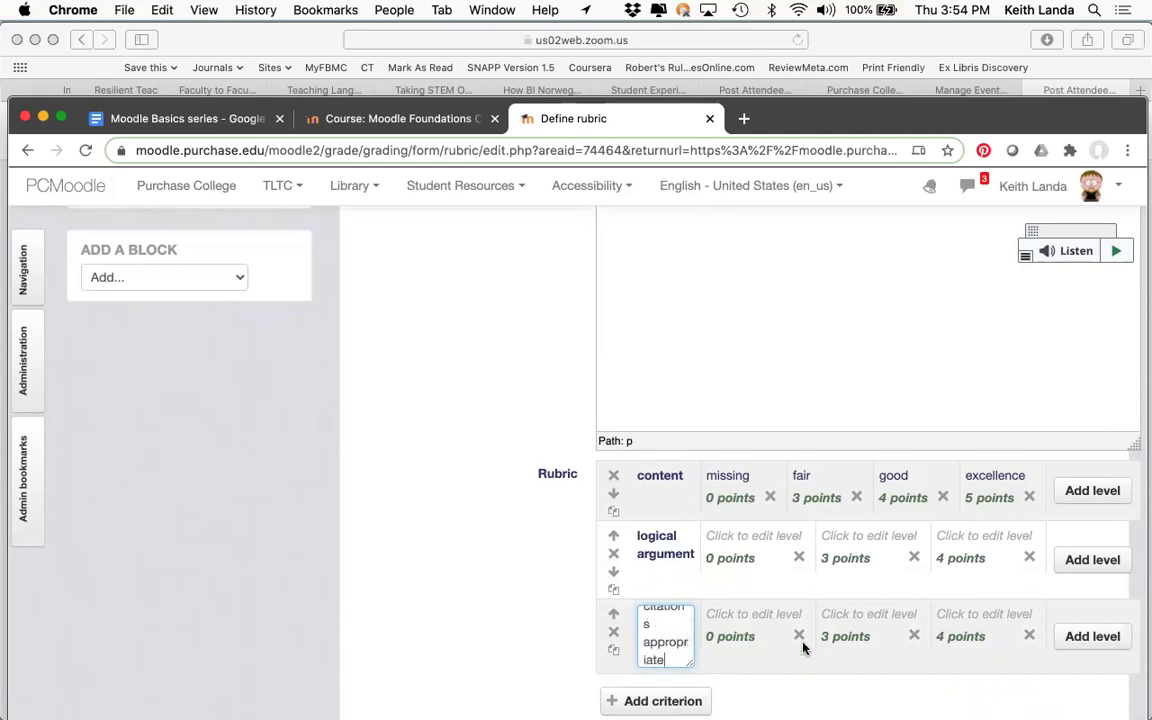
pyautogui.click(1028, 636)
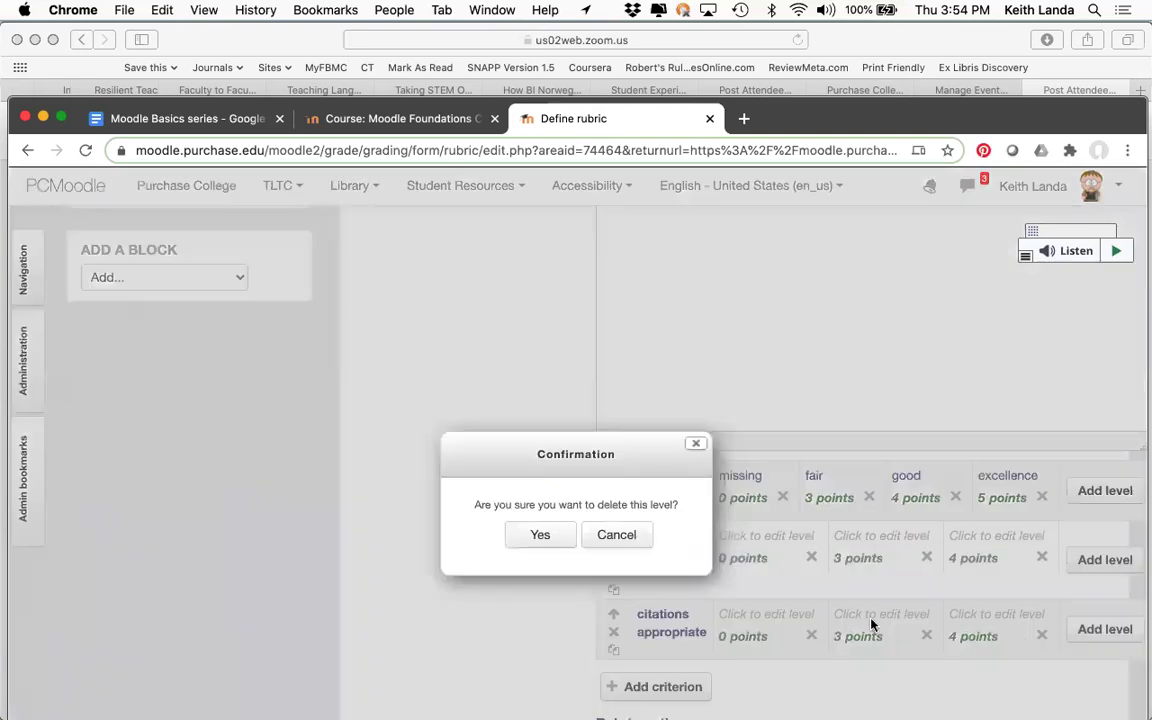
pyautogui.click(539, 534)
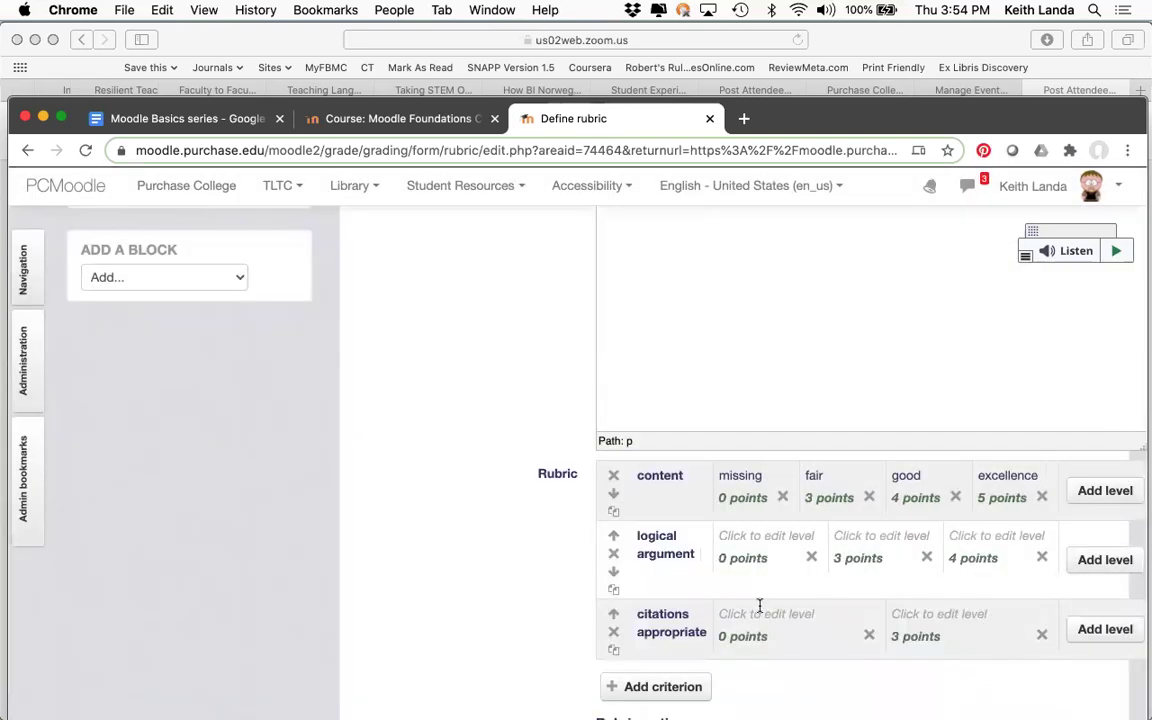
# - Name the citations criterion's 3-point level "APA" and its 0-point level "No APA"
pyautogui.click(923, 610)
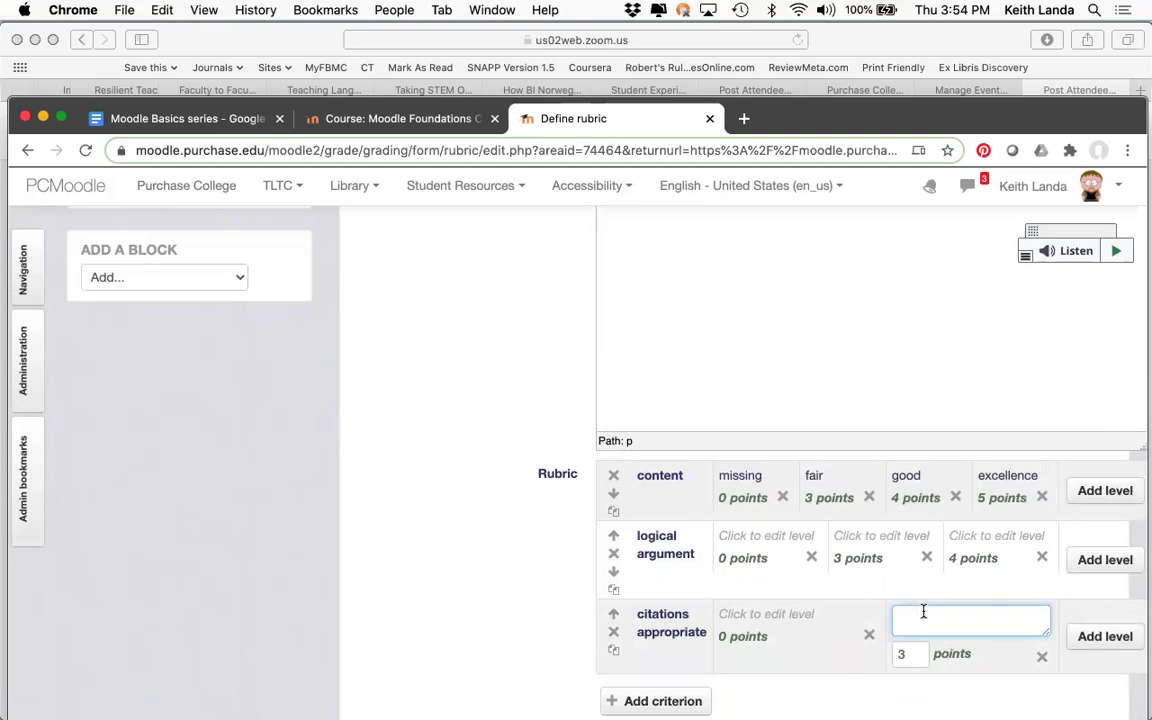
pyautogui.write('PS')
pyautogui.press('BackSpace')
pyautogui.press('BackSpace')
pyautogui.click(758, 609)
pyautogui.write('No A')
pyautogui.write('PA')
pyautogui.click(543, 647)
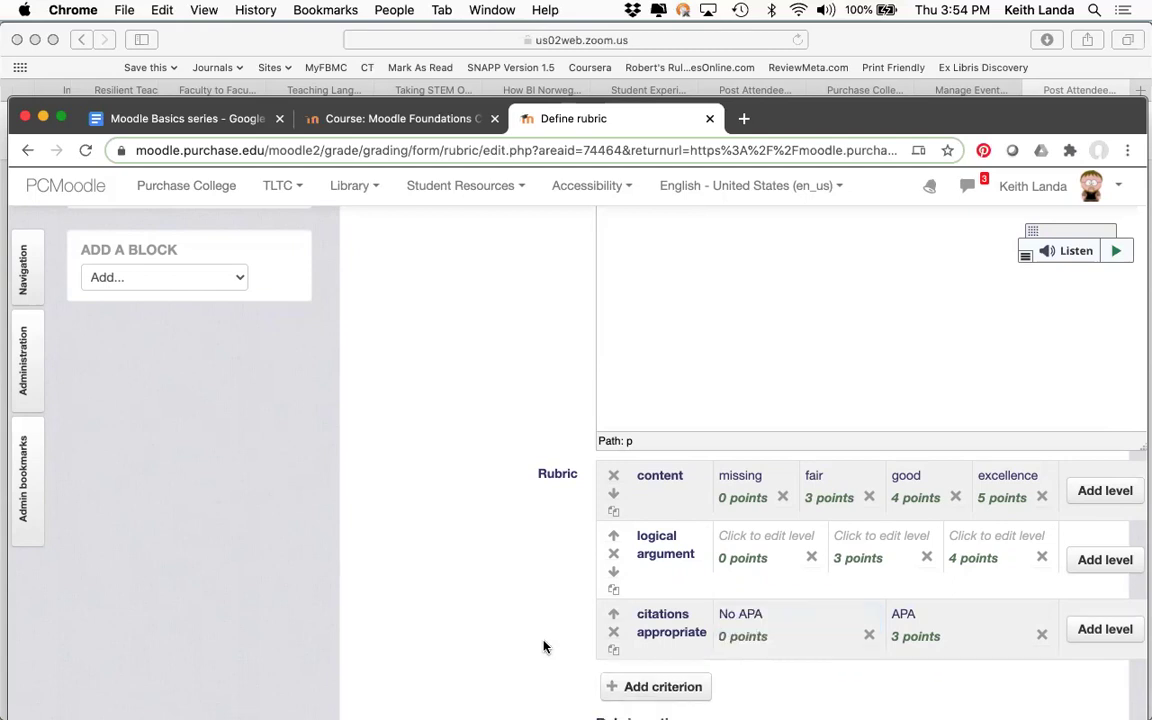
# - Try to save the rubric and make it ready for grading
pyautogui.scroll(-2, 543, 647)
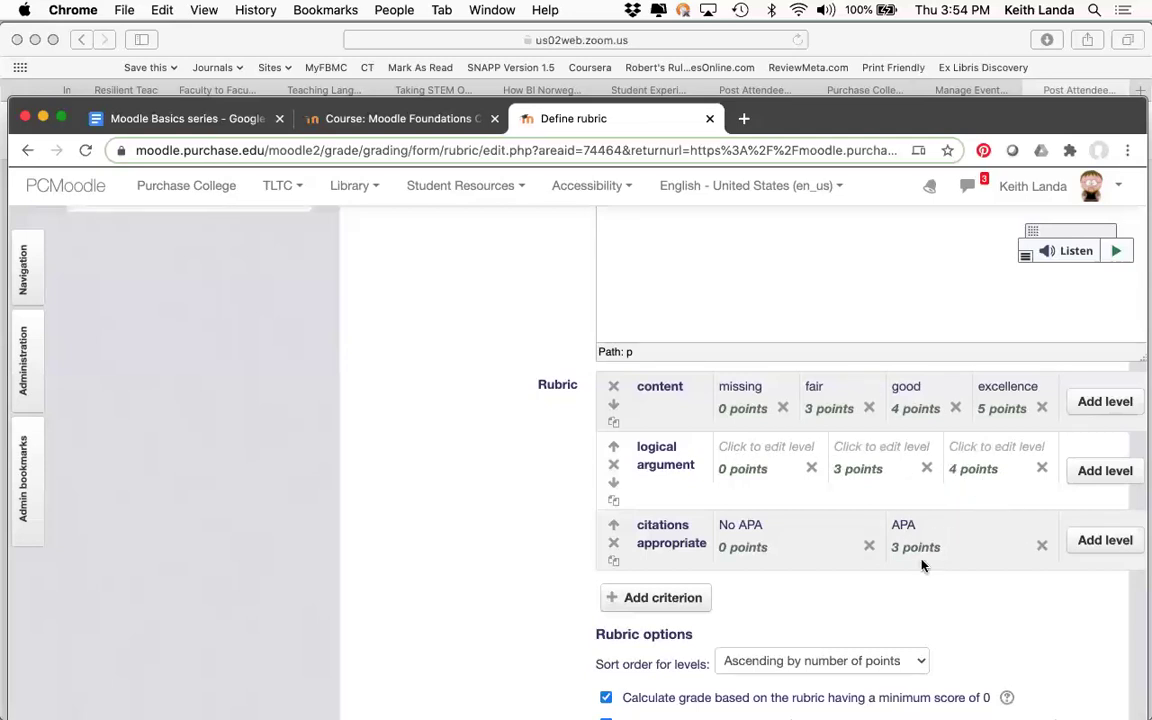
pyautogui.scroll(-7, 922, 566)
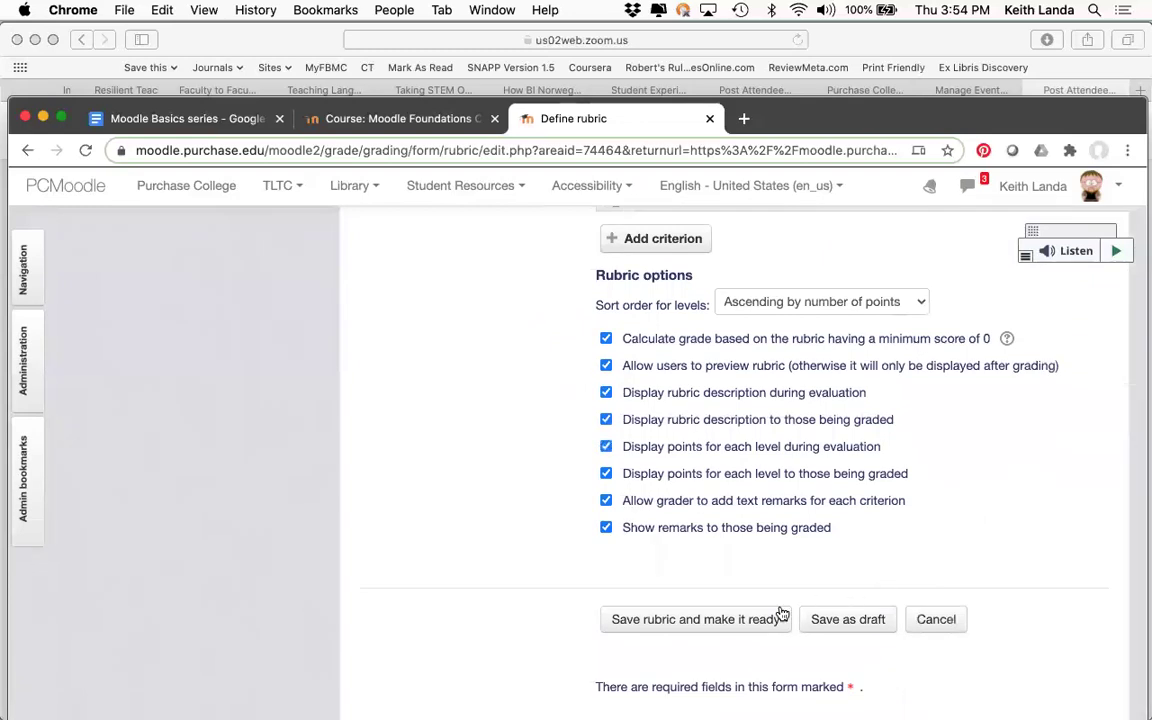
pyautogui.click(723, 620)
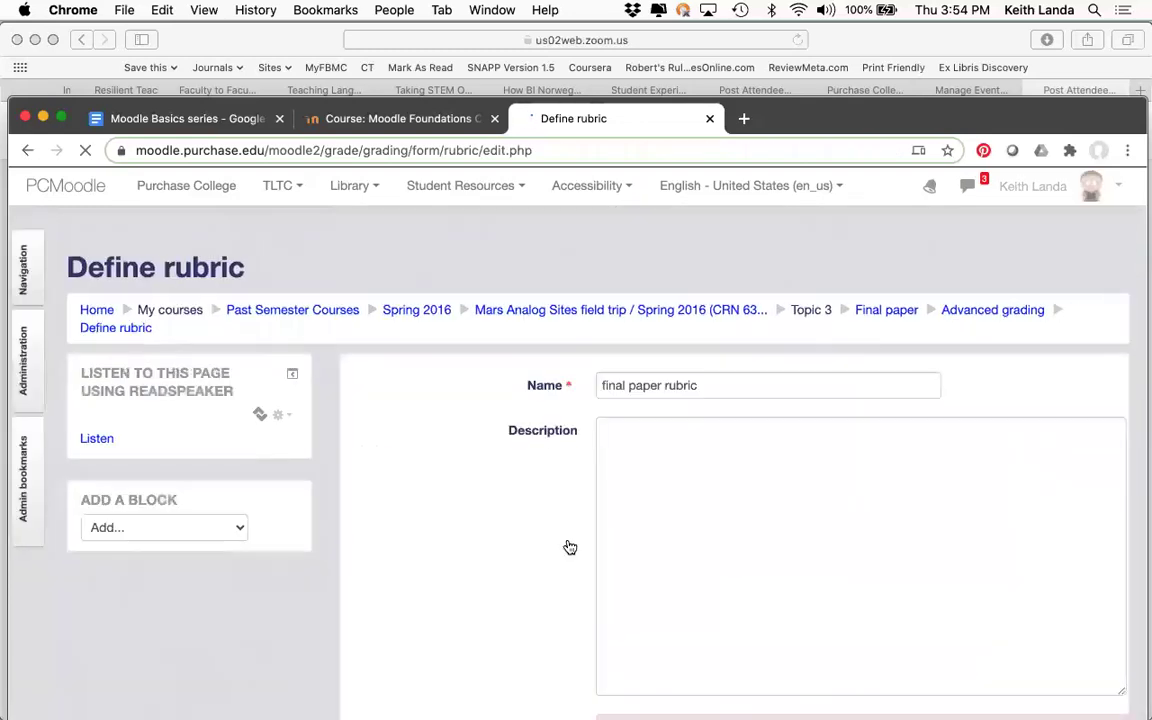
# - Fill the logical argument criterion's 0-, 3- and 4-point levels with "jfdjalkfj alk", "jfkljalfj alf" and "jfdklajlk aj"
pyautogui.scroll(-10, 565, 488)
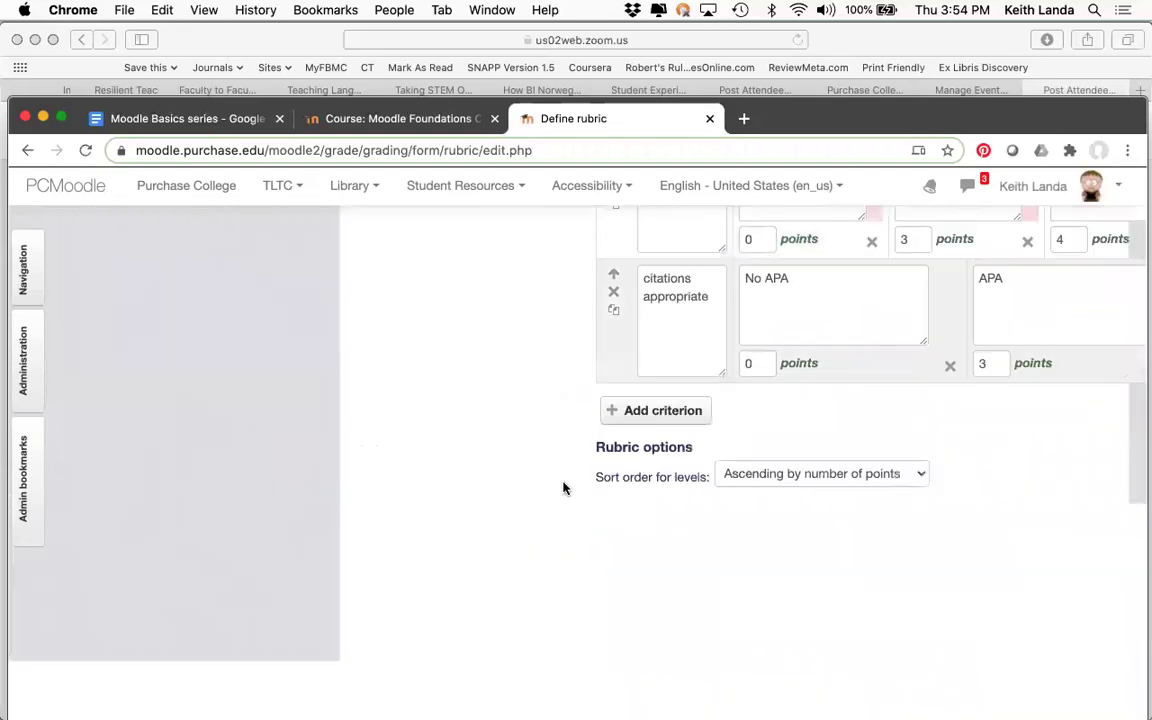
pyautogui.scroll(4, 570, 486)
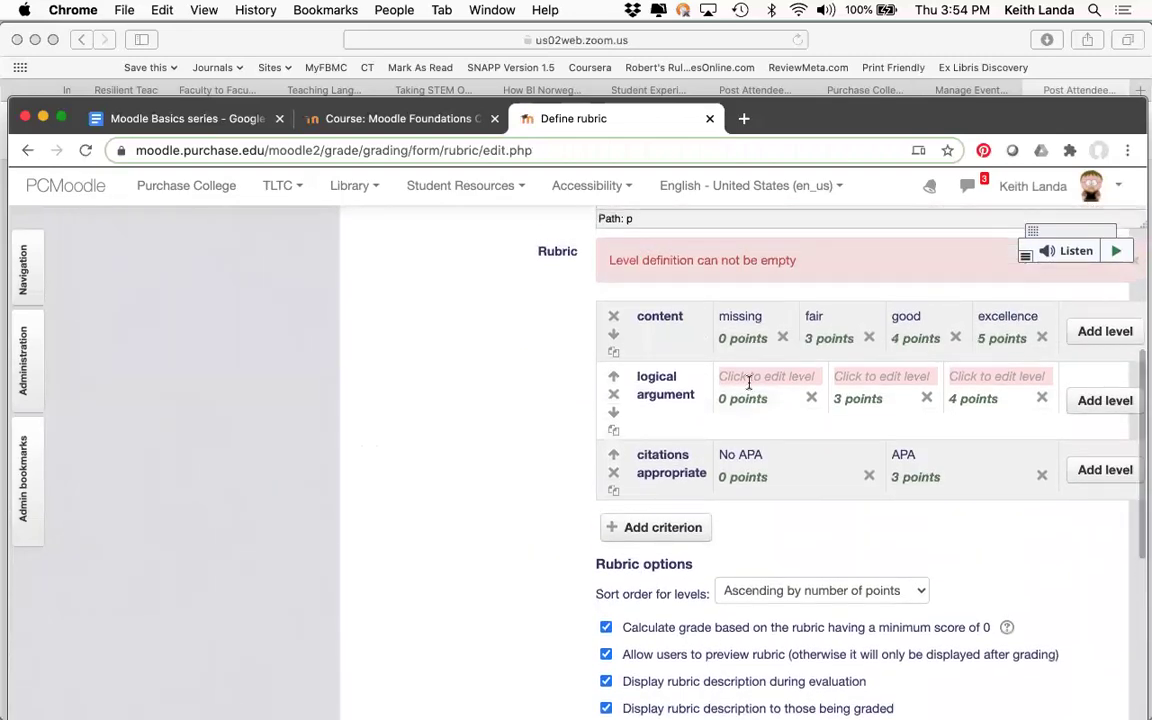
pyautogui.scroll(2, 748, 381)
pyautogui.click(799, 478)
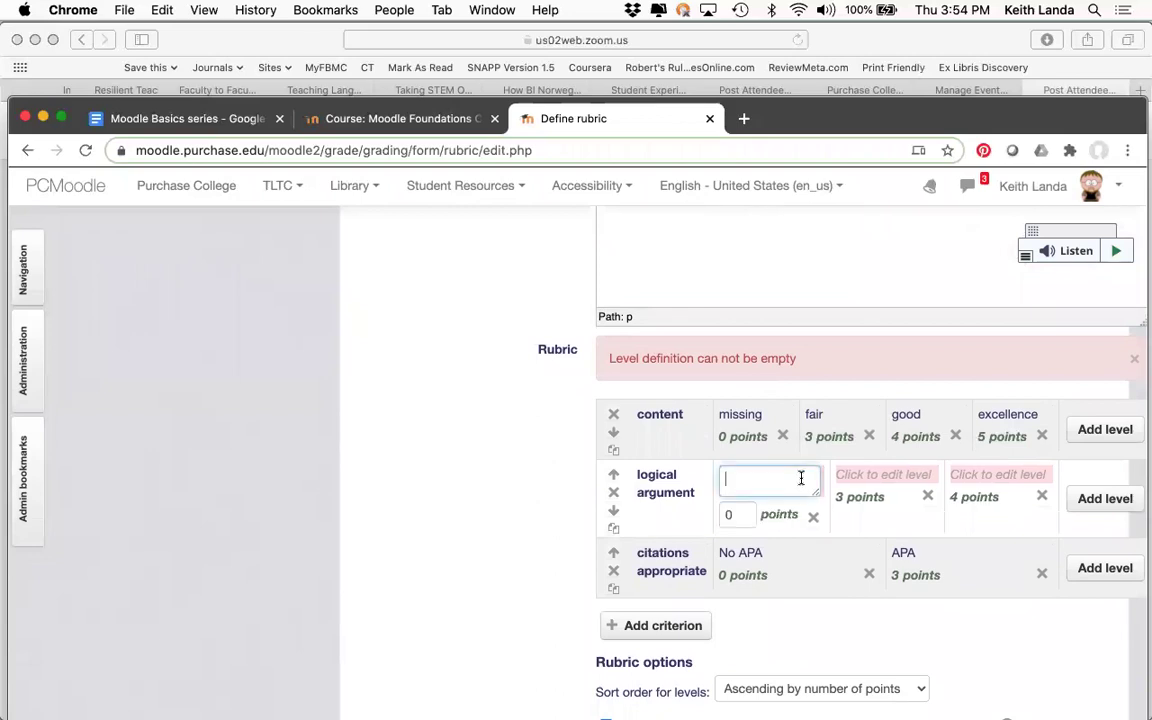
pyautogui.write('jfdjalkfj alk')
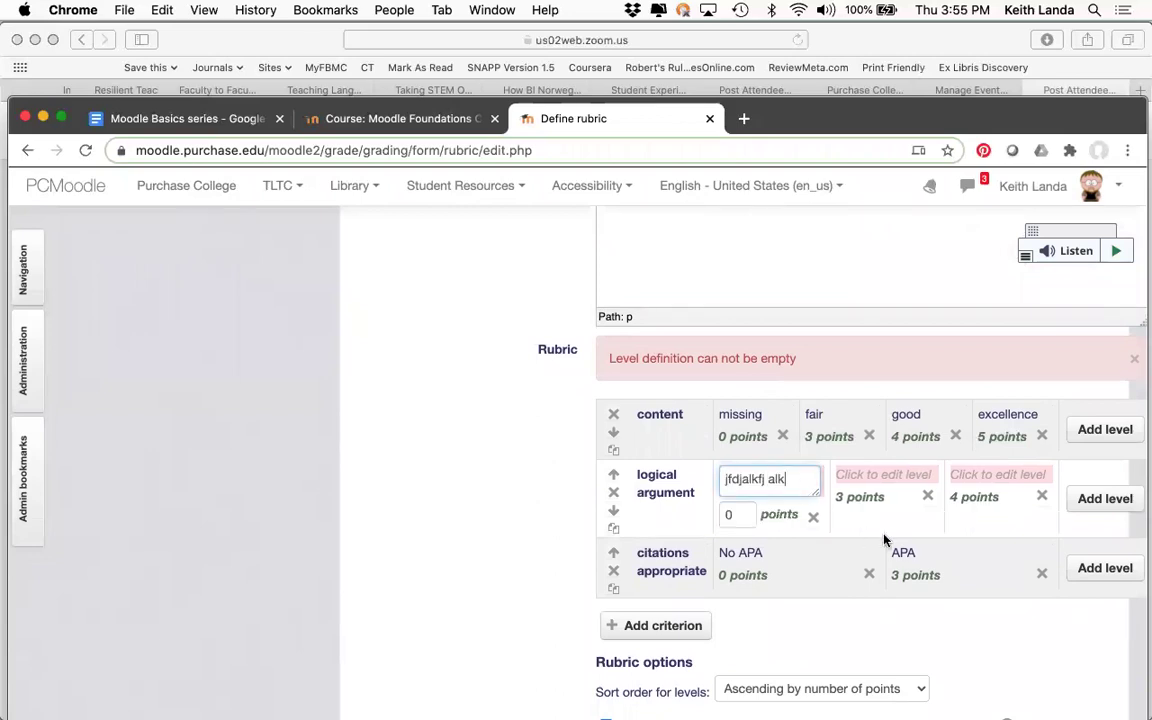
pyautogui.click(892, 474)
pyautogui.write('jfkljalfj alf')
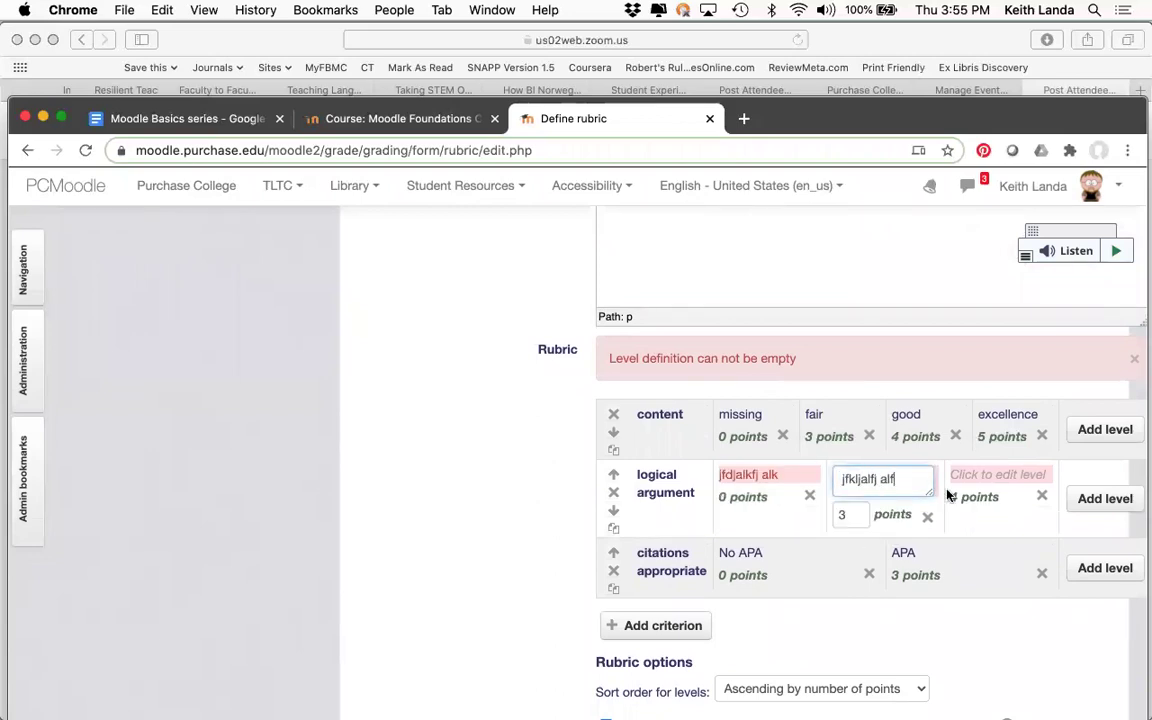
pyautogui.click(975, 478)
pyautogui.write('jfdklajlk aj')
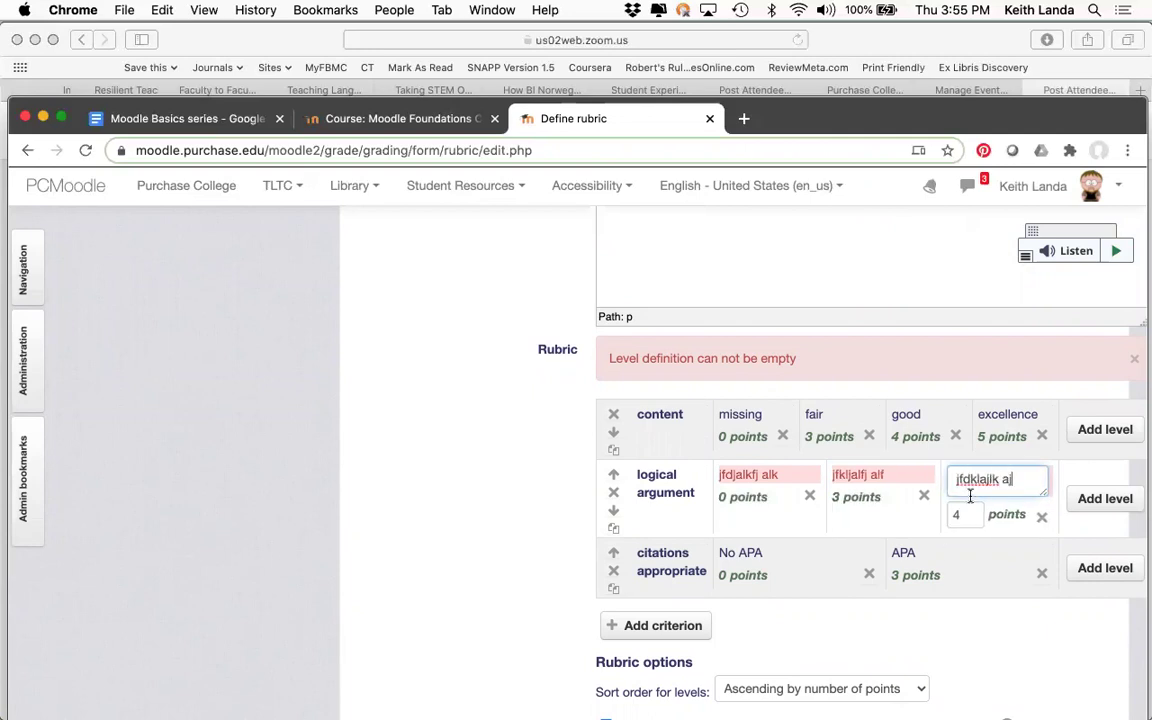
# - Save the completed final paper rubric and make it ready for use
pyautogui.scroll(-5, 948, 553)
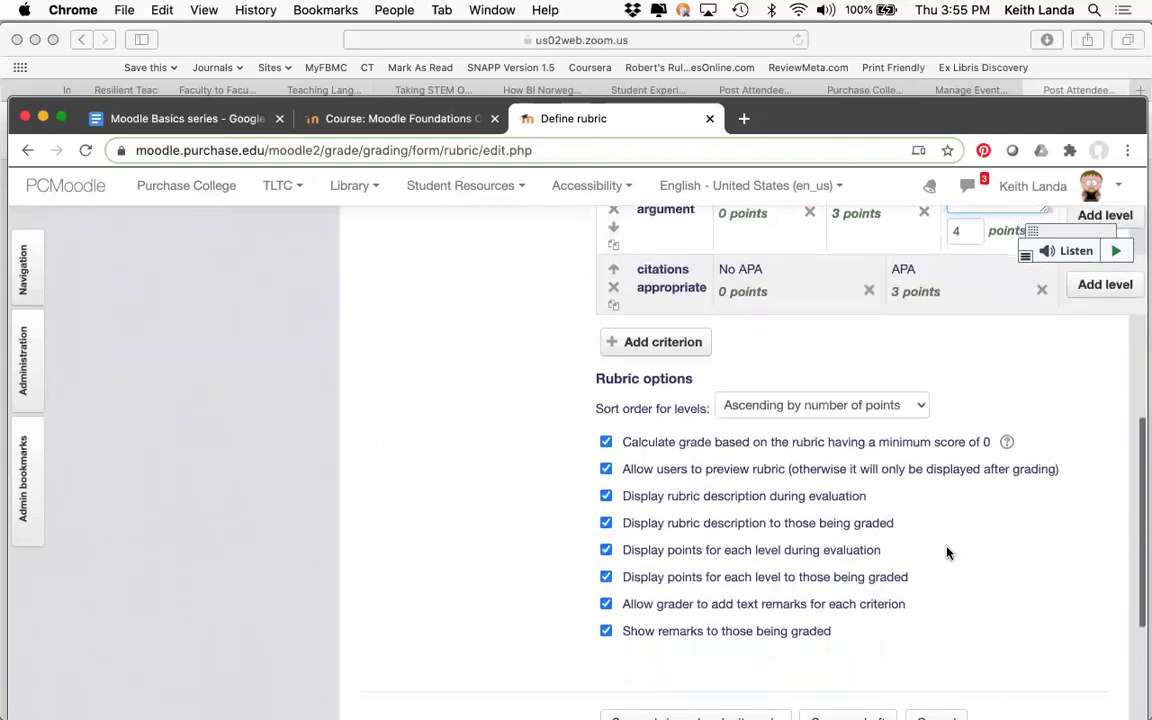
pyautogui.scroll(-6, 948, 553)
pyautogui.click(682, 448)
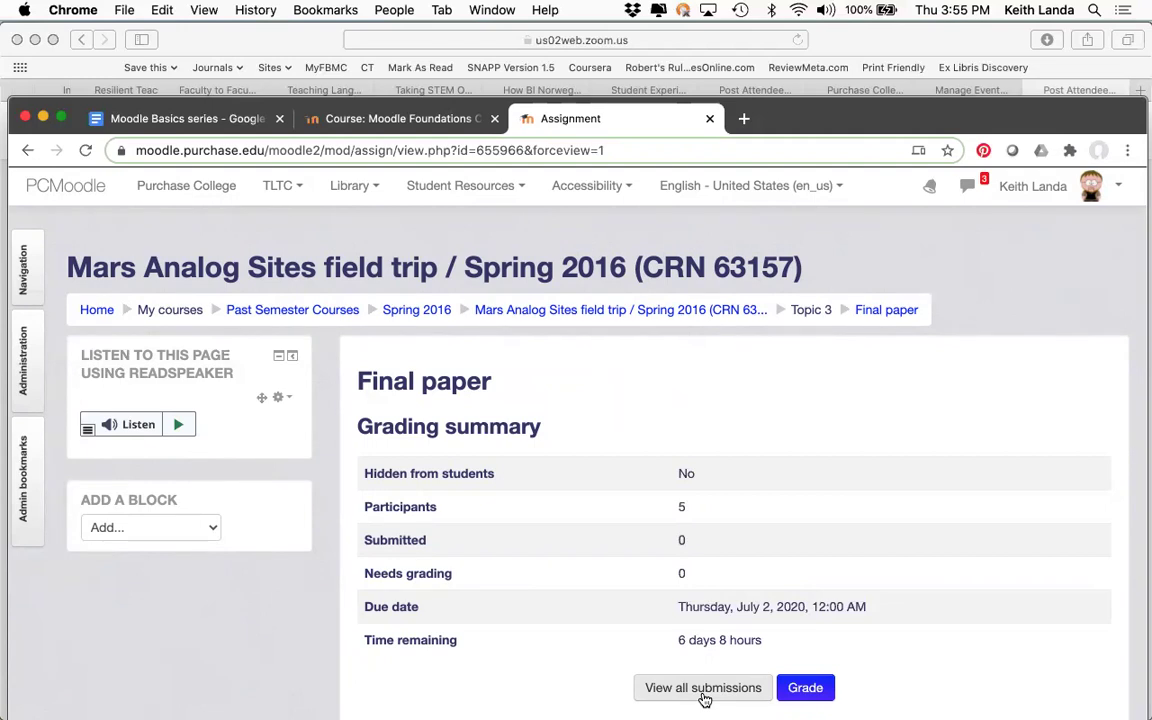
# - View all submissions of the Final paper assignment and set the submission filter to "No filter"
pyautogui.click(704, 692)
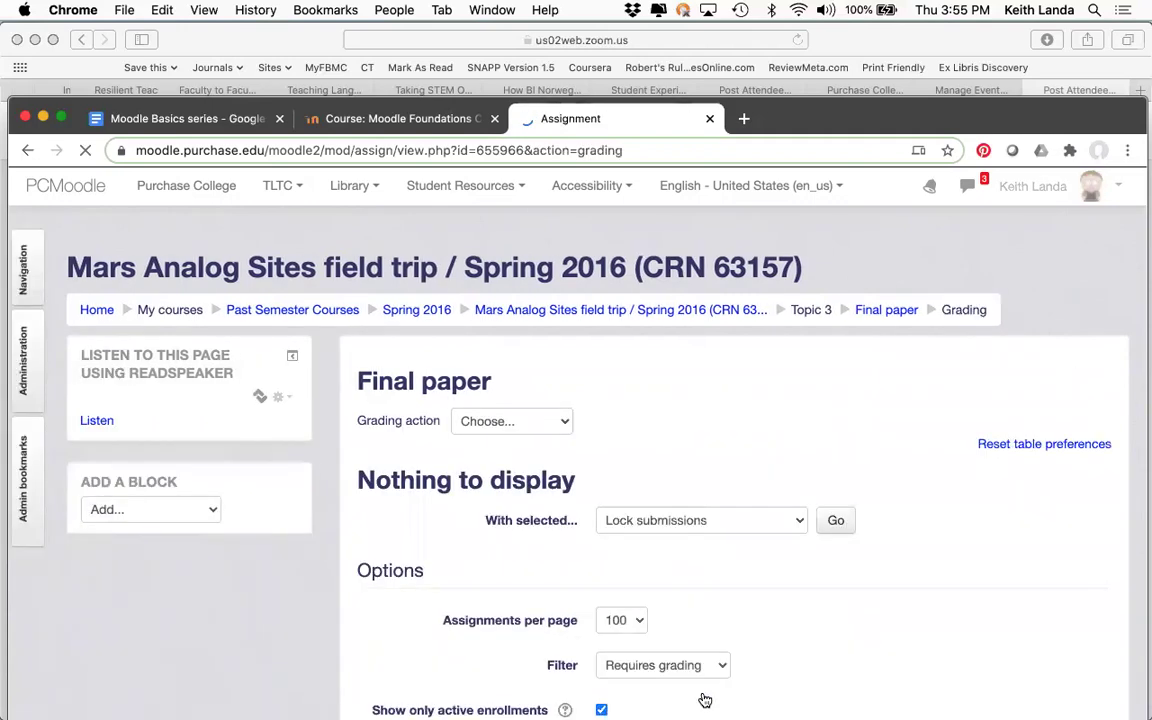
pyautogui.scroll(-2, 702, 697)
pyautogui.click(684, 574)
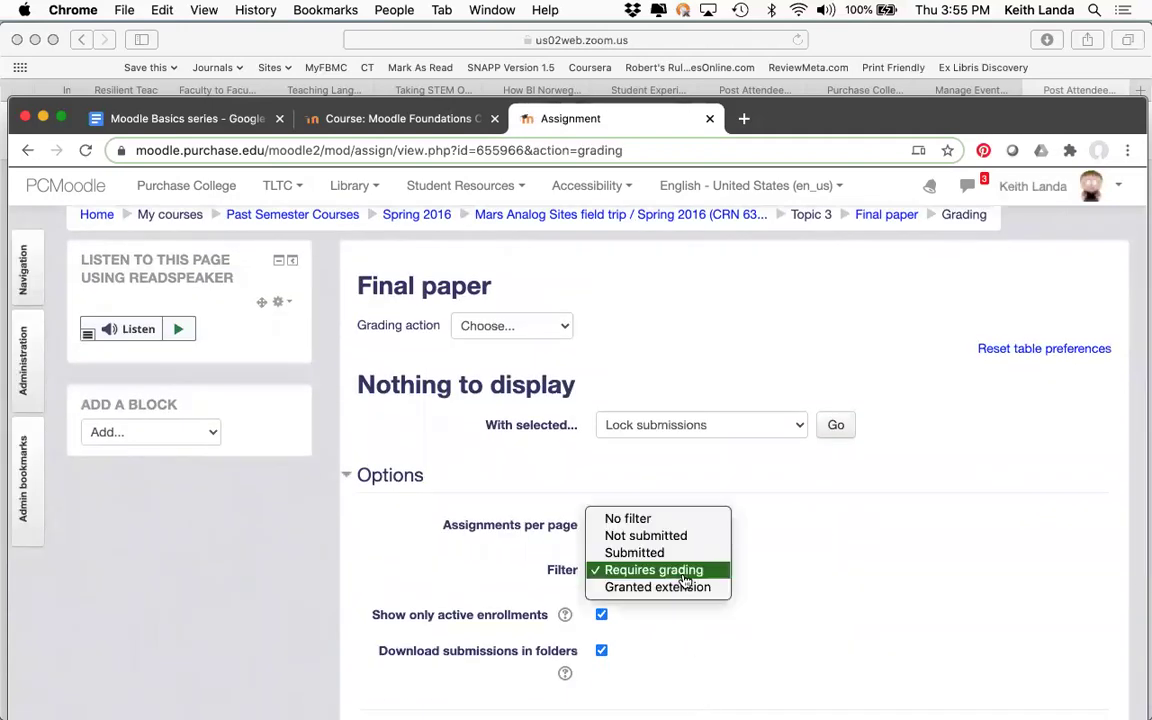
pyautogui.click(662, 519)
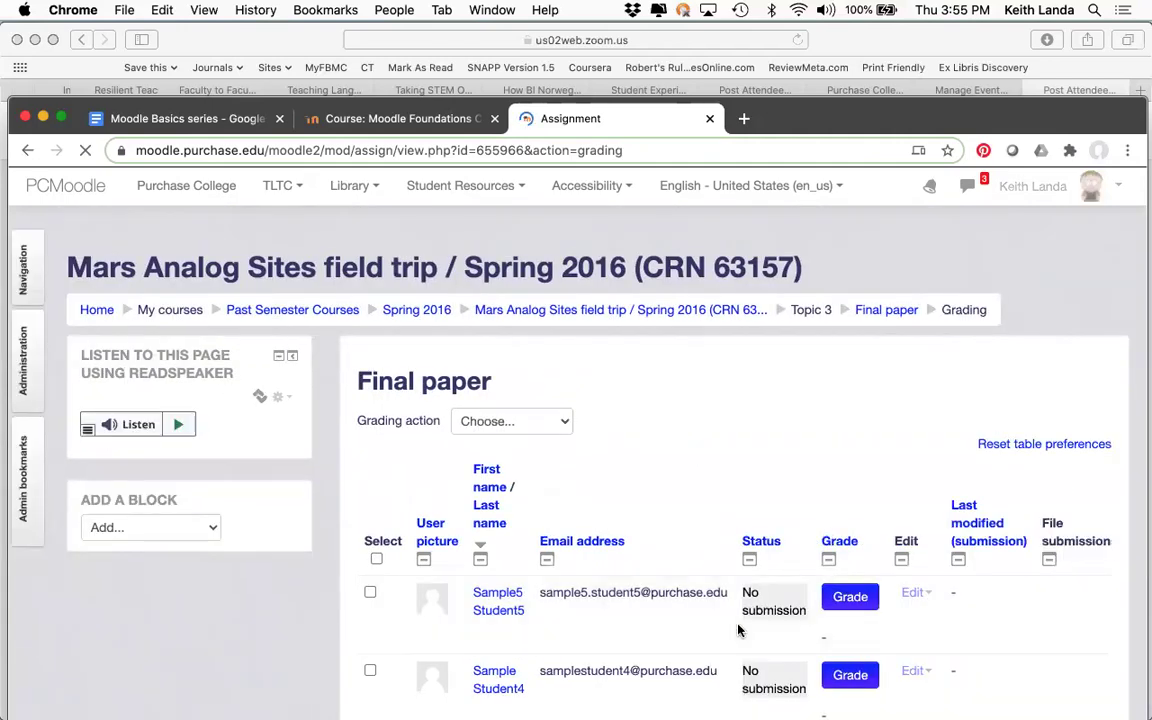
# - Open the grading page of the second listed student and look over the rubric
pyautogui.scroll(-1, 738, 630)
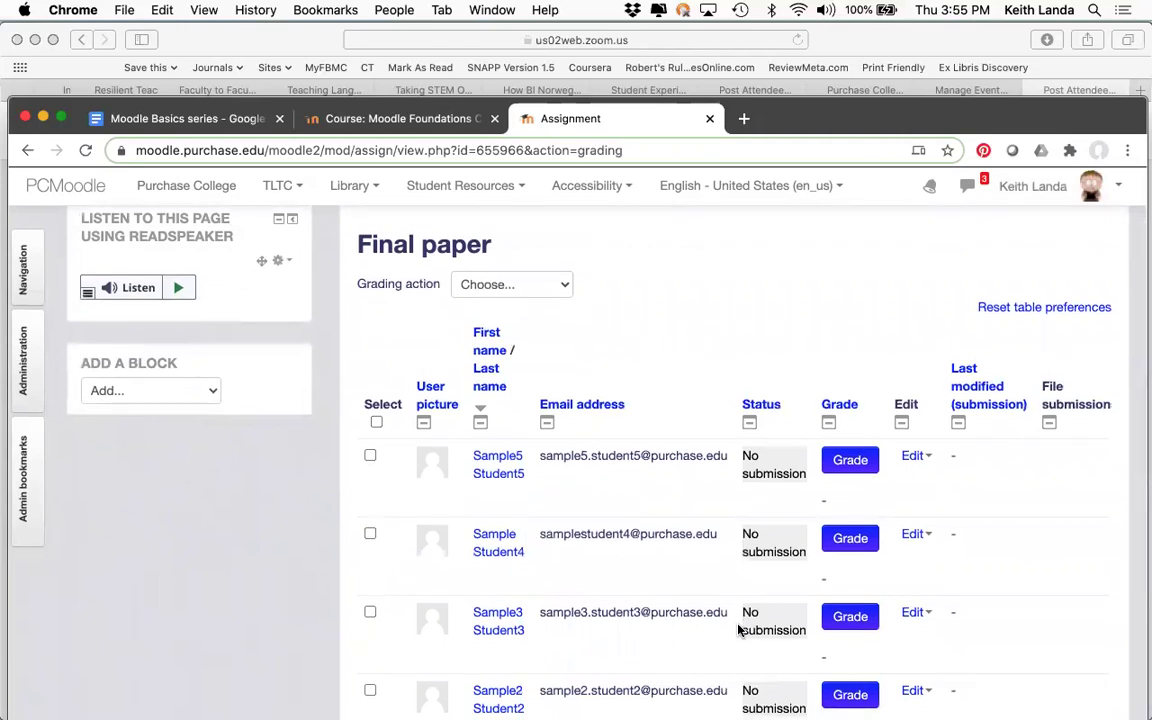
pyautogui.scroll(-1, 738, 630)
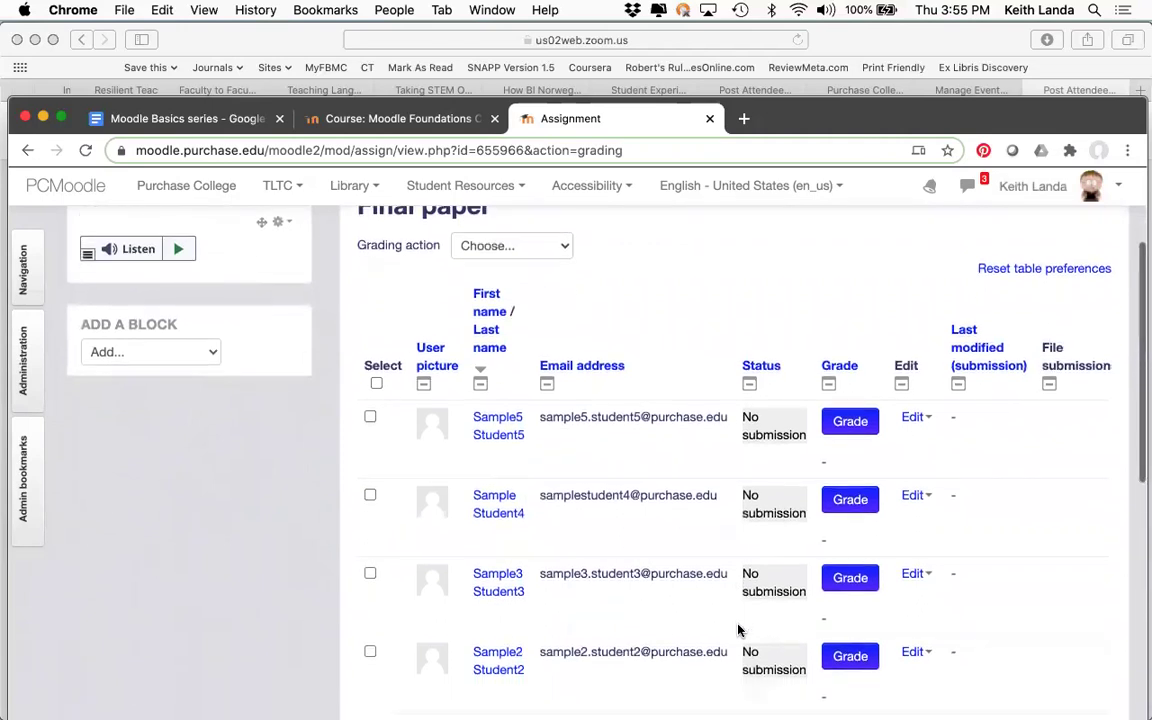
pyautogui.click(848, 502)
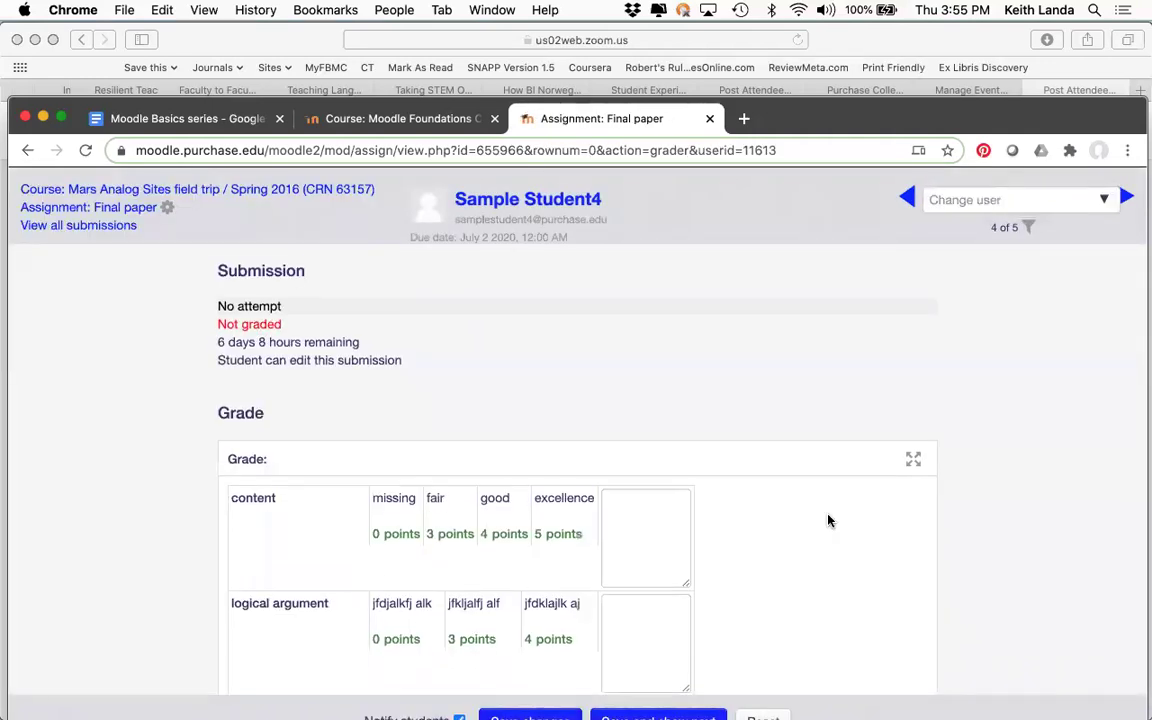
pyautogui.scroll(-2, 828, 520)
pyautogui.scroll(-1, 828, 520)
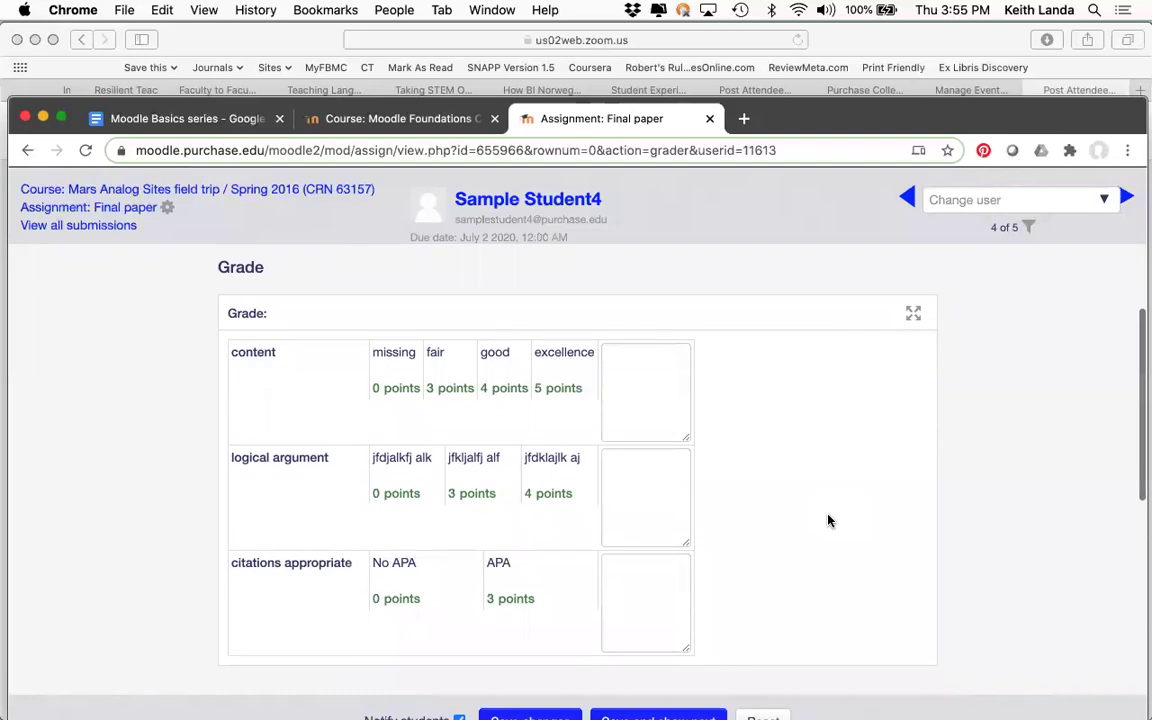
pyautogui.scroll(3, 828, 520)
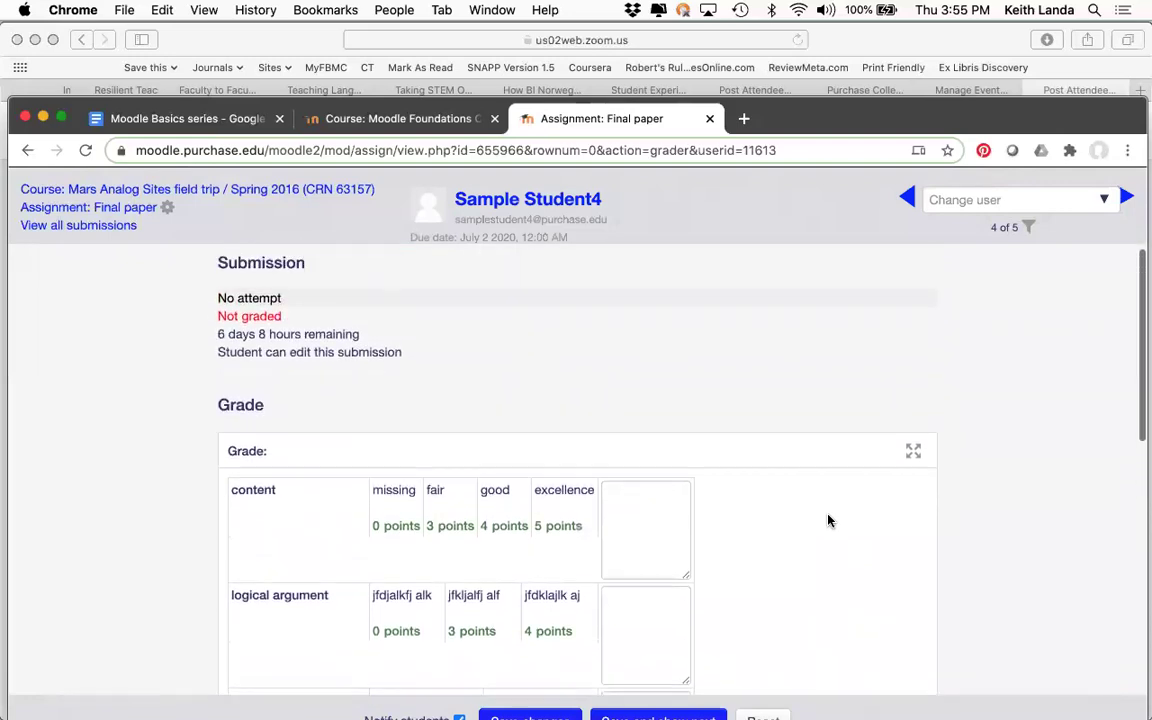
pyautogui.scroll(-2, 828, 520)
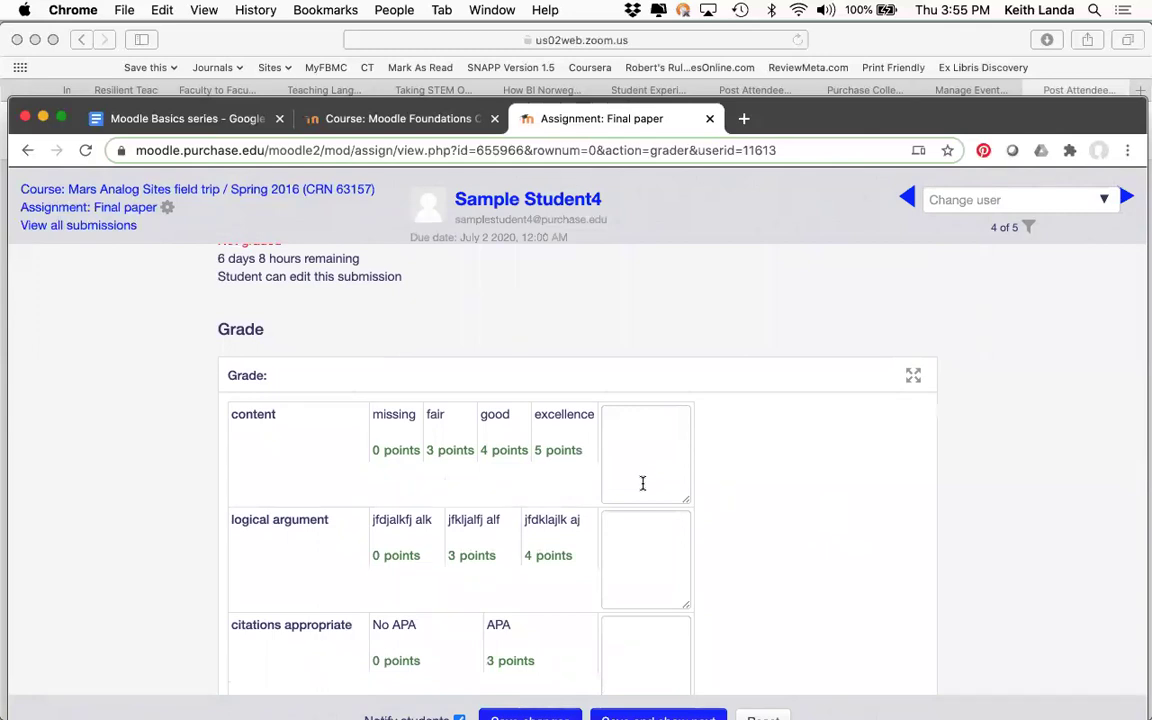
# - Rate the student "good" for content, the 3-point level for logical argument, and "APA" for citations
pyautogui.click(506, 459)
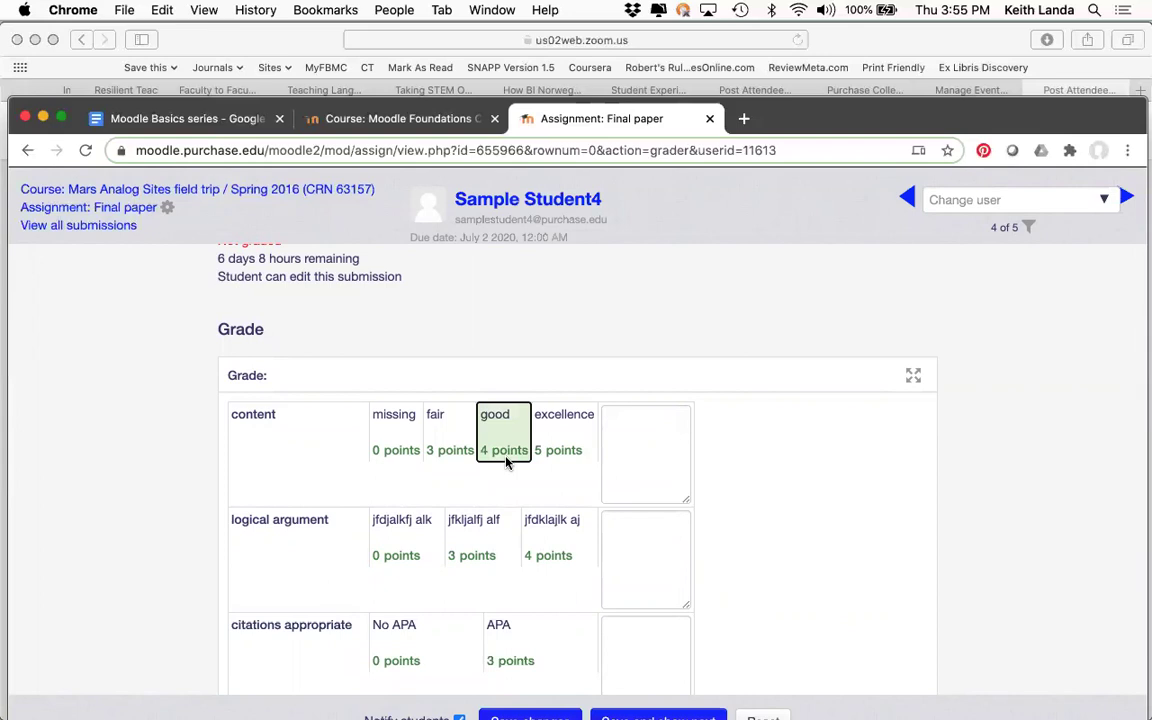
pyautogui.click(479, 553)
pyautogui.click(524, 645)
pyautogui.scroll(-1, 753, 635)
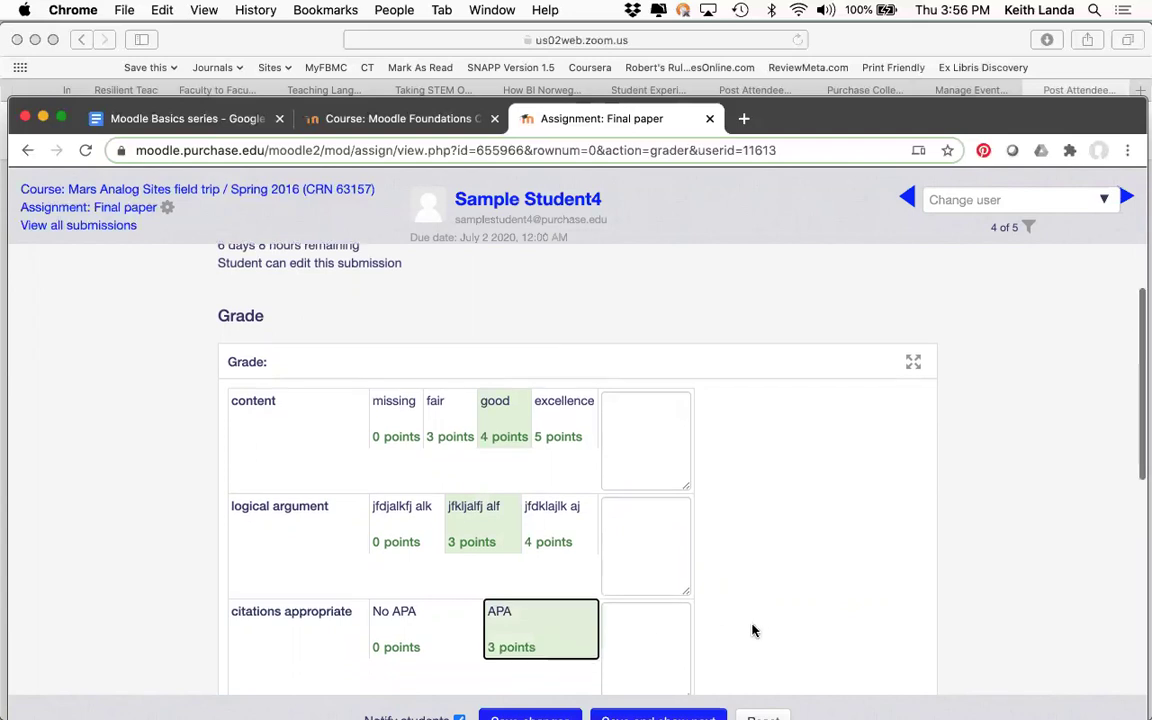
# - Enlarge the logical argument remark box and enter "I liked the argument you made about jf lkajflkjalfj alkj"
pyautogui.click(657, 527)
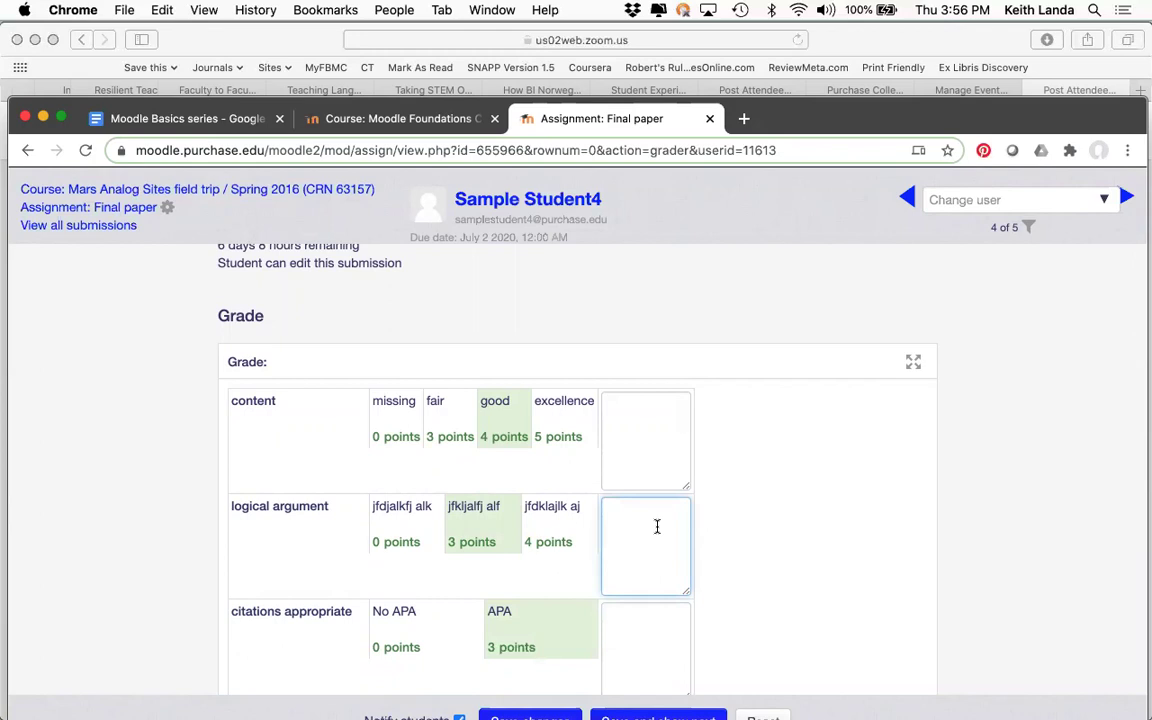
pyautogui.moveTo(690, 592); pyautogui.dragTo(830, 613)
pyautogui.write('I liked ')
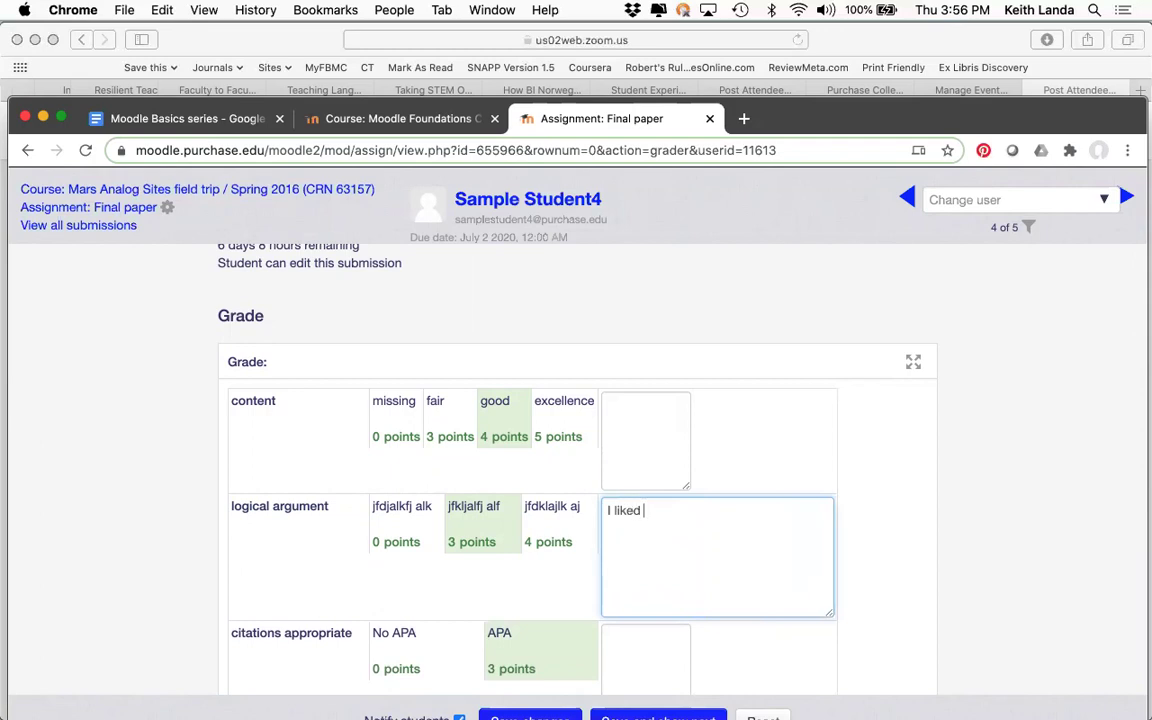
pyautogui.write('the argument t')
pyautogui.write('ou made about jf lkajflkjalfj alkj')
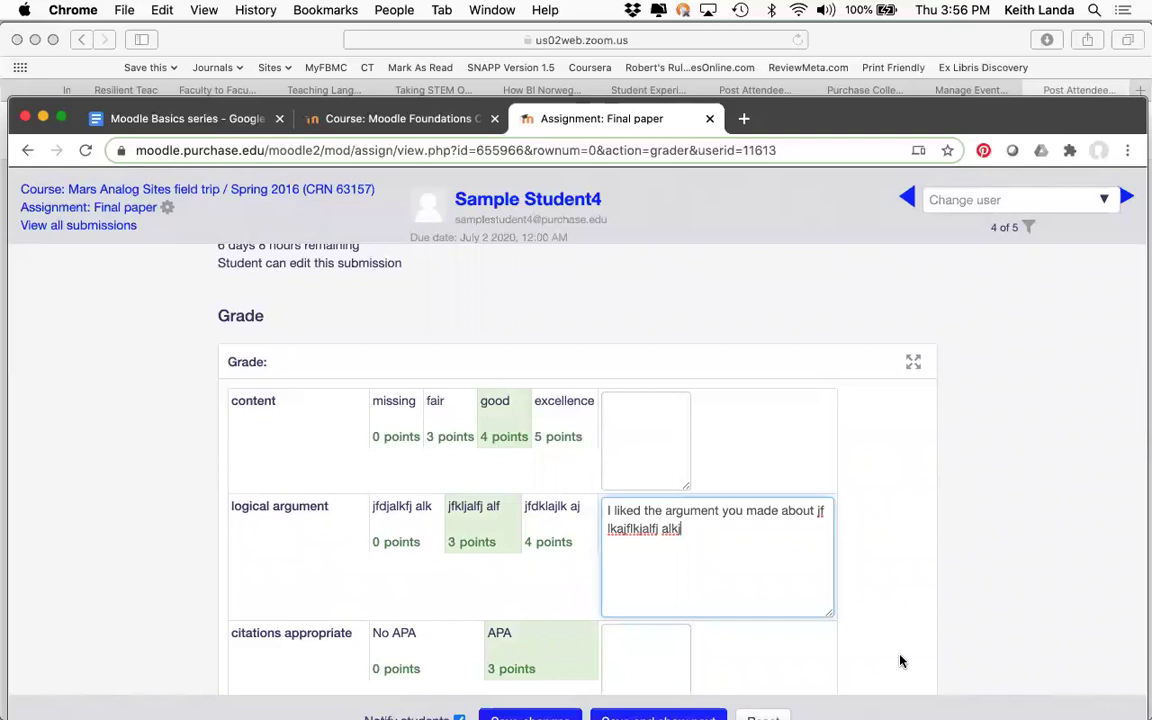
# - Enter the feedback comment "jfklaj fkl jaskj fak jfk jajf lkas jfl jalk fjldaksjfl kj salkjf las" for the student
pyautogui.scroll(-5, 900, 660)
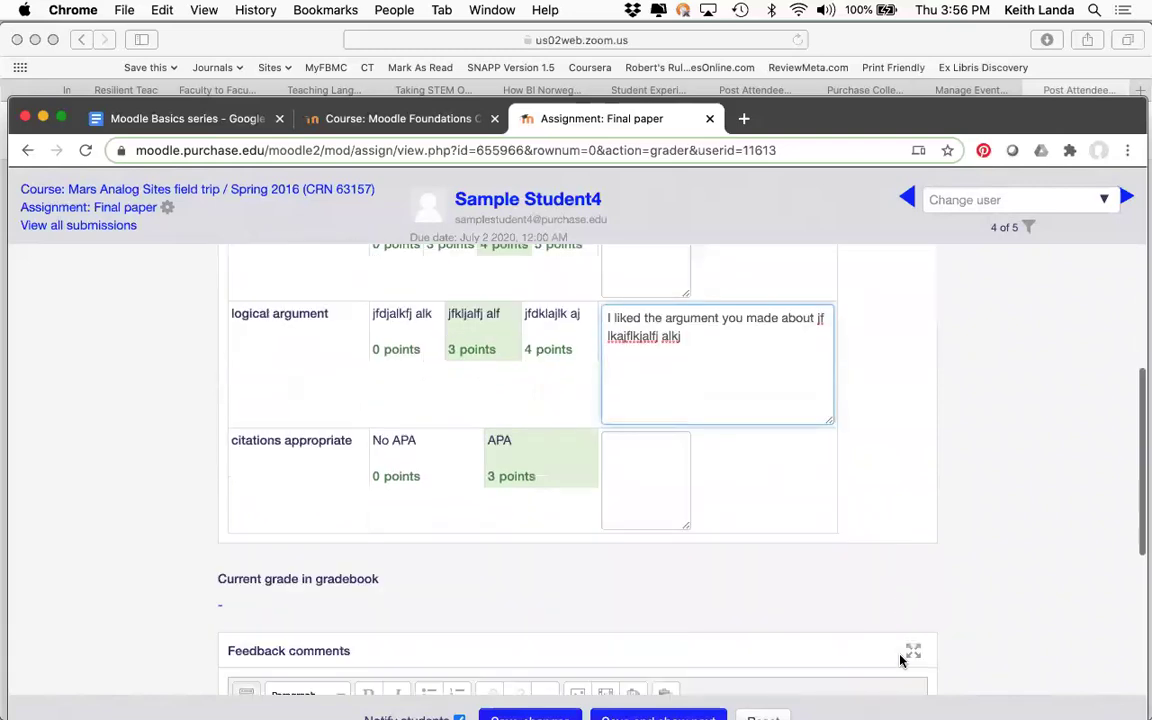
pyautogui.scroll(-2, 900, 654)
pyautogui.click(534, 536)
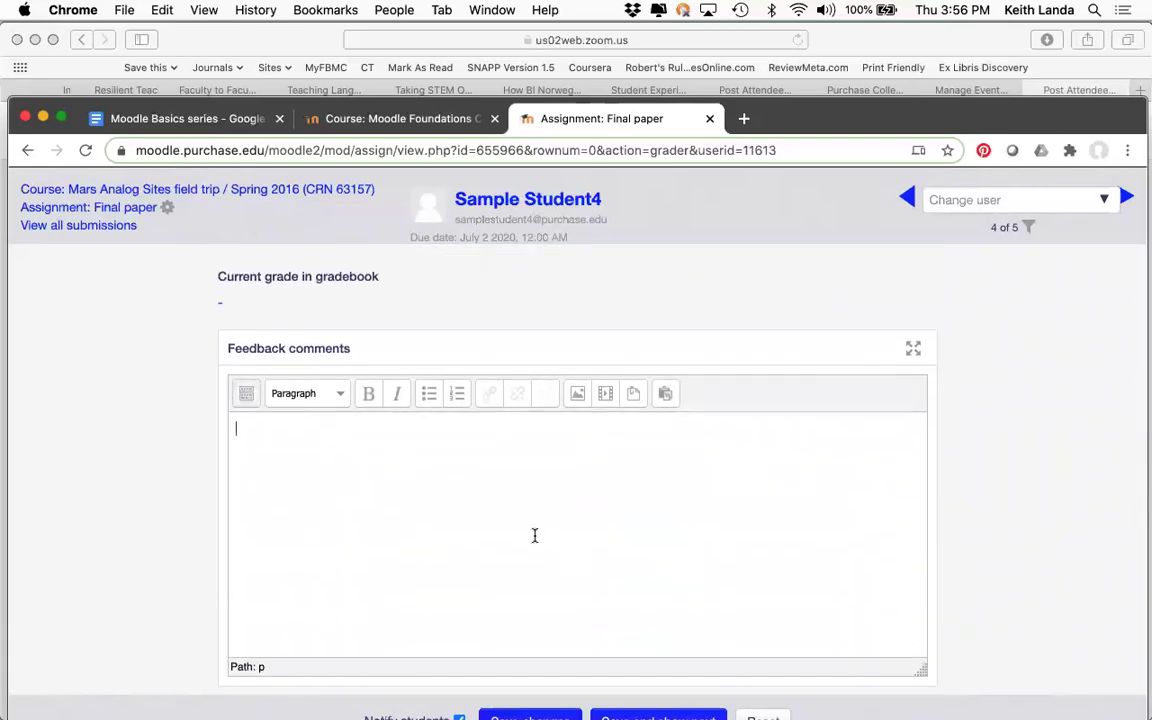
pyautogui.write('jfklaj fkl jaskj fak jfk jajf lkas j')
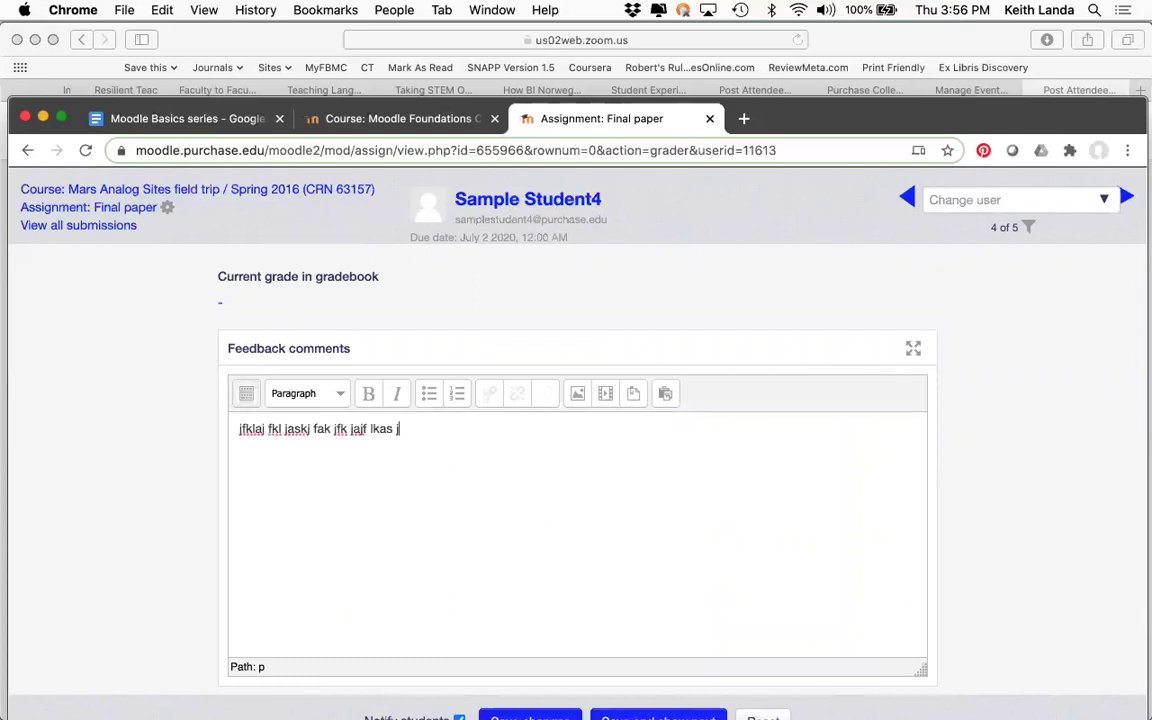
pyautogui.write('fl jalk fjldaksjfl kj salkjf las')
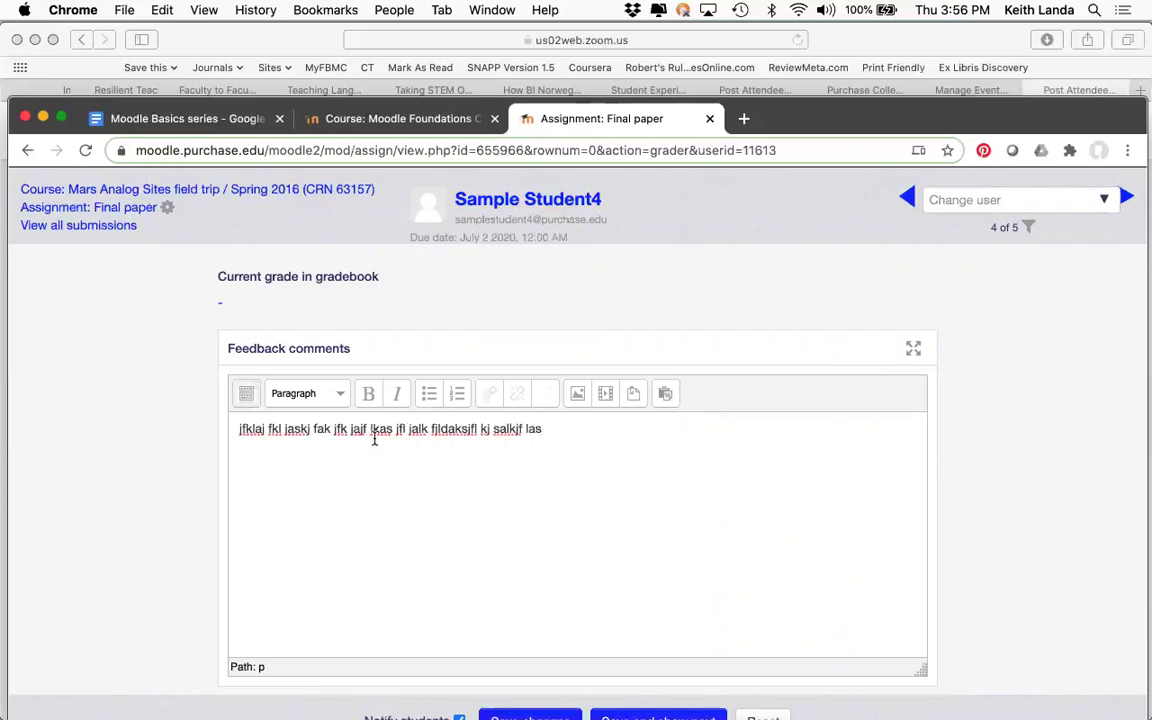
# - Turn off student notification and save the rubric ratings and feedback for this student
pyautogui.scroll(1, 417, 317)
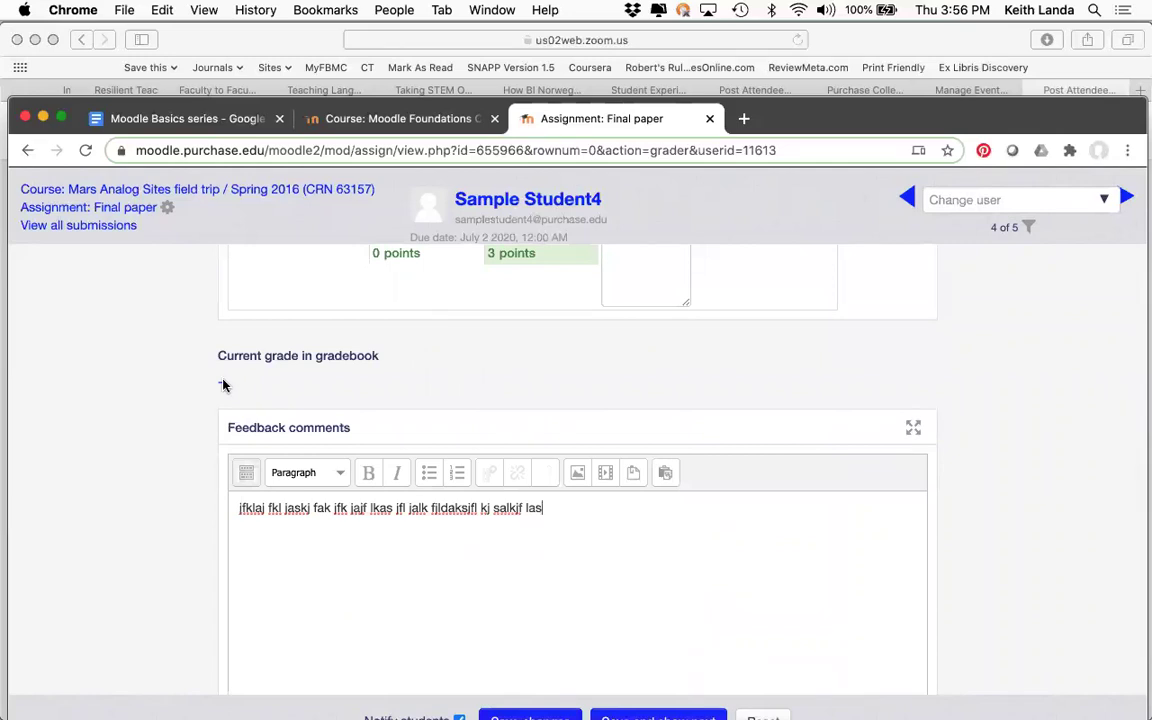
pyautogui.scroll(5, 223, 385)
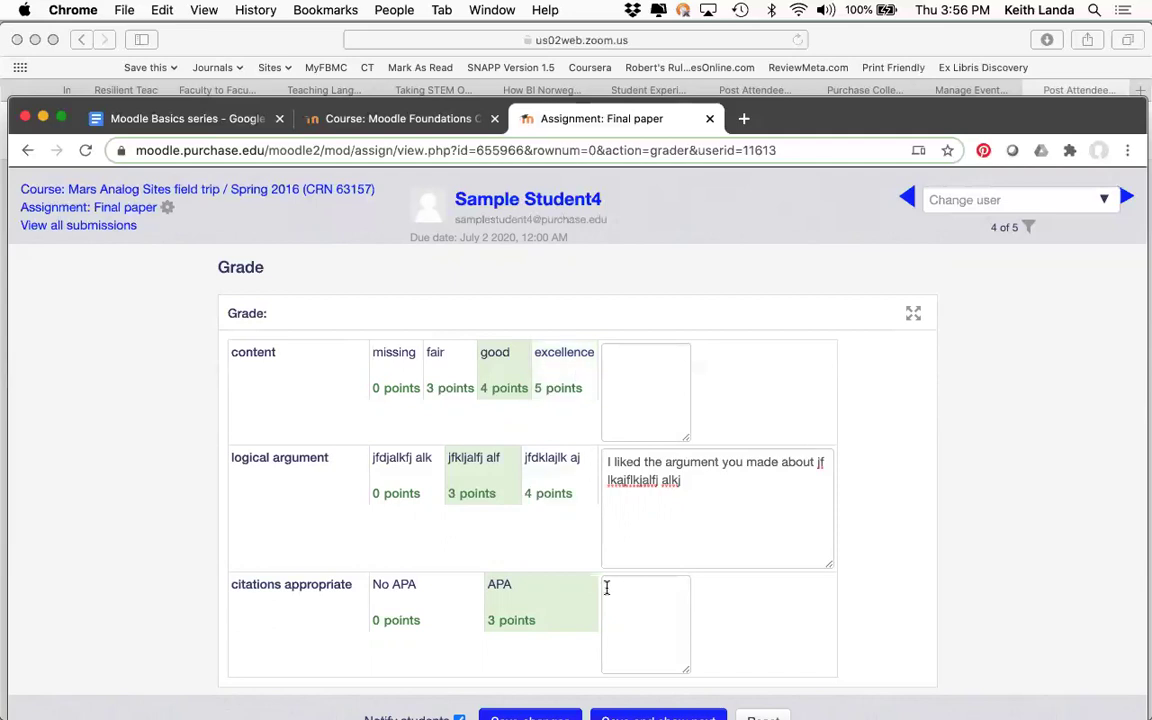
pyautogui.scroll(-5, 610, 575)
pyautogui.scroll(-4, 617, 560)
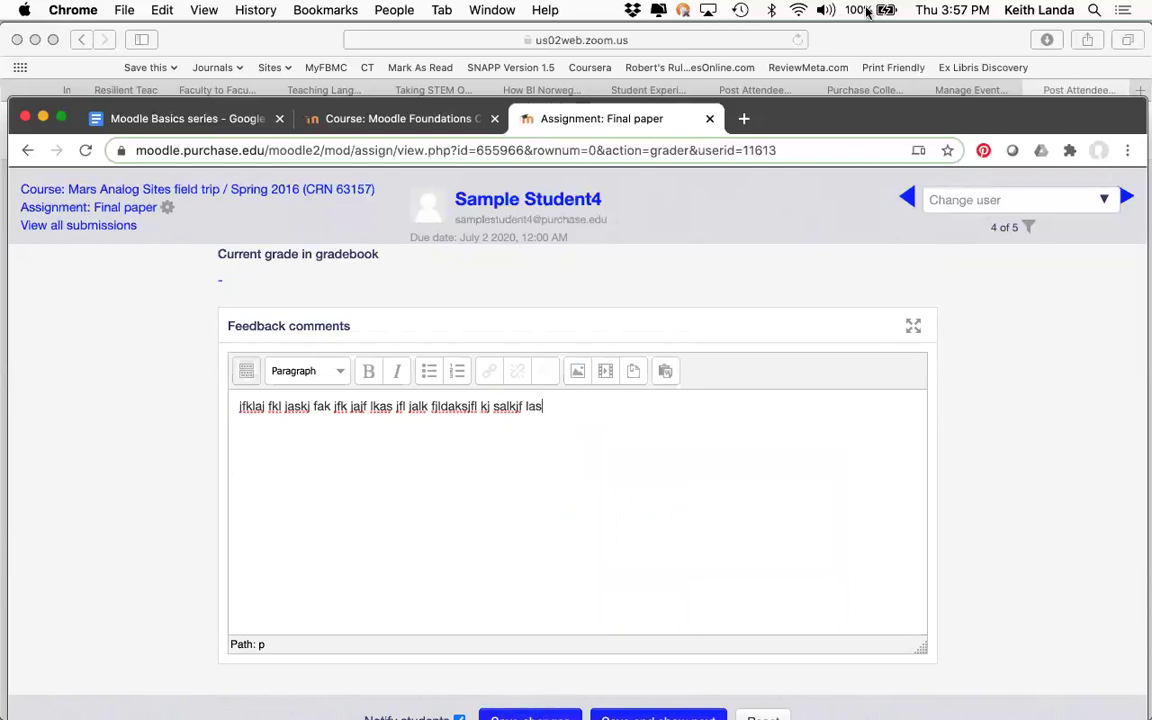
pyautogui.moveTo(850, 120); pyautogui.dragTo(849, 78)
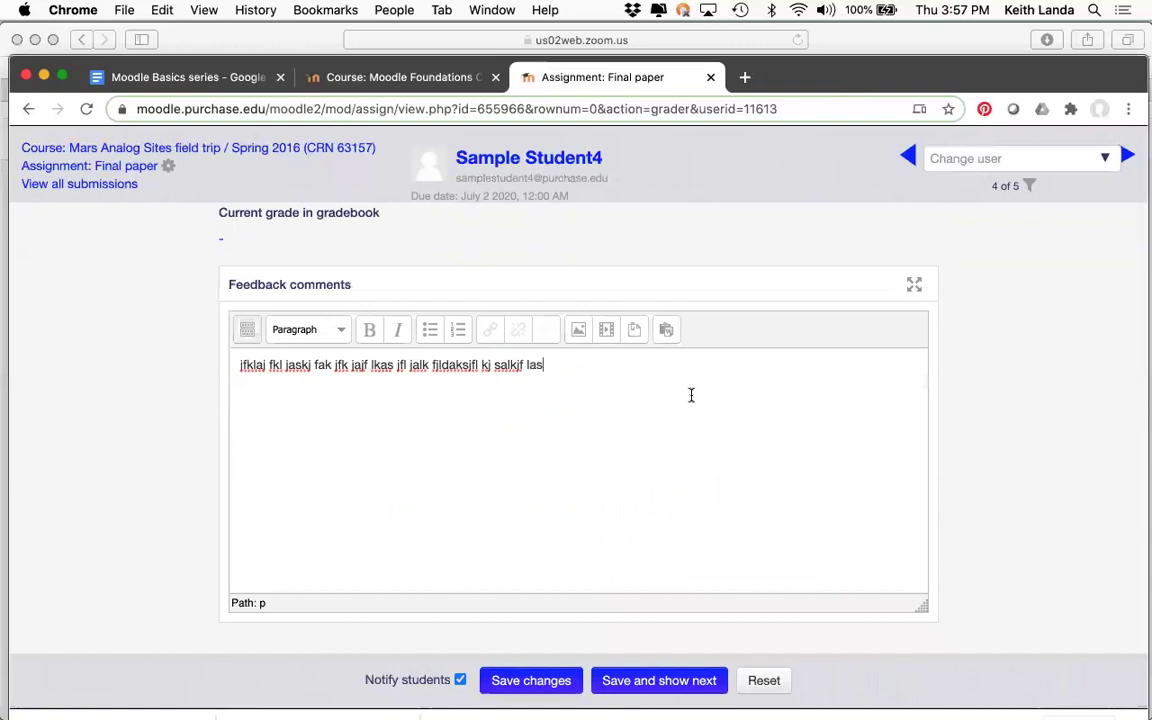
pyautogui.click(461, 680)
pyautogui.click(533, 684)
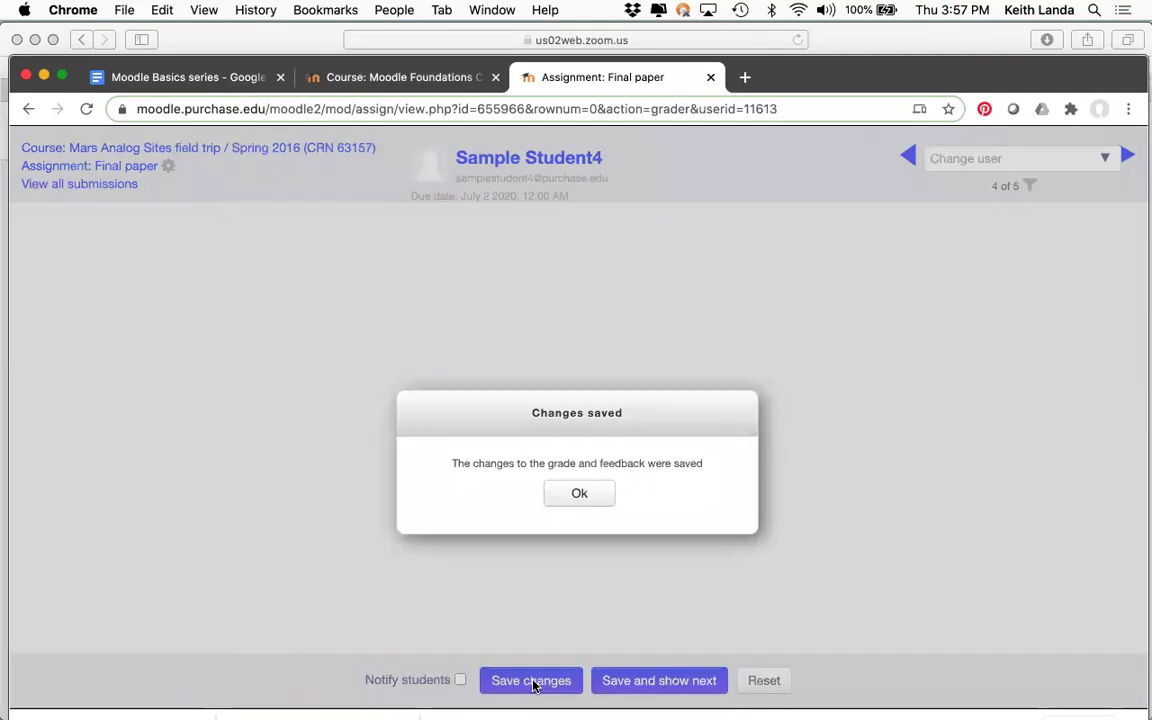
pyautogui.click(577, 491)
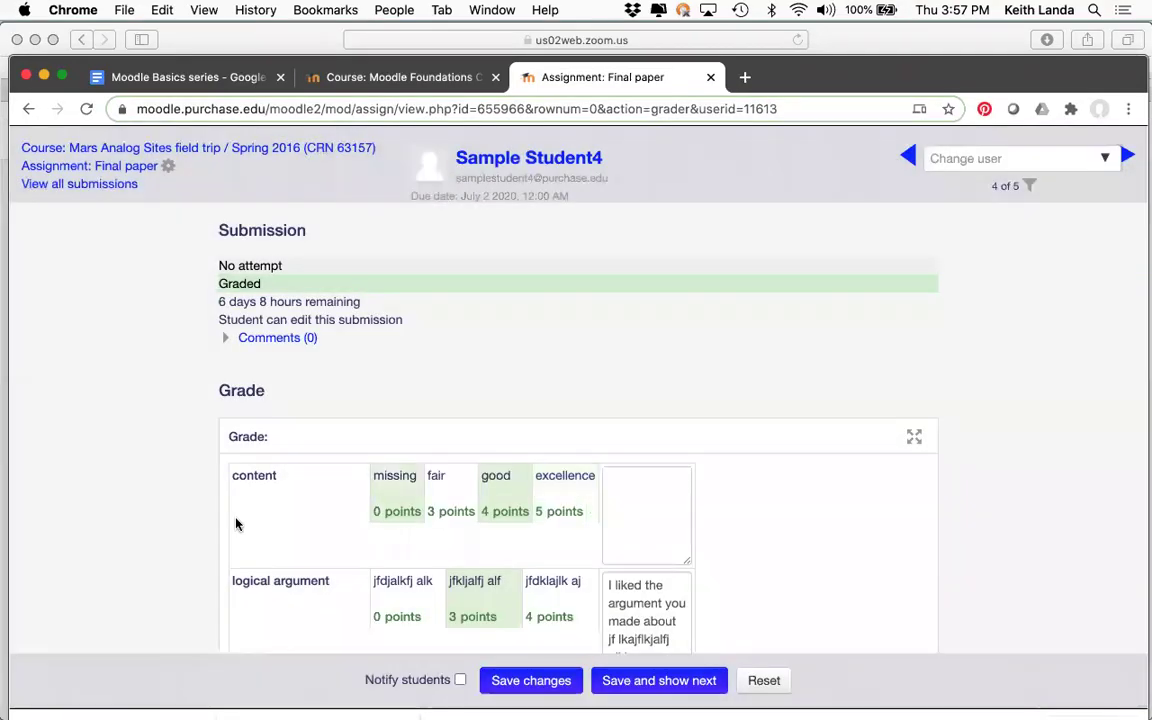
# - Examine the student's saved rubric ratings, remark and current grade in the gradebook
pyautogui.scroll(-3, 259, 508)
pyautogui.scroll(-1, 261, 510)
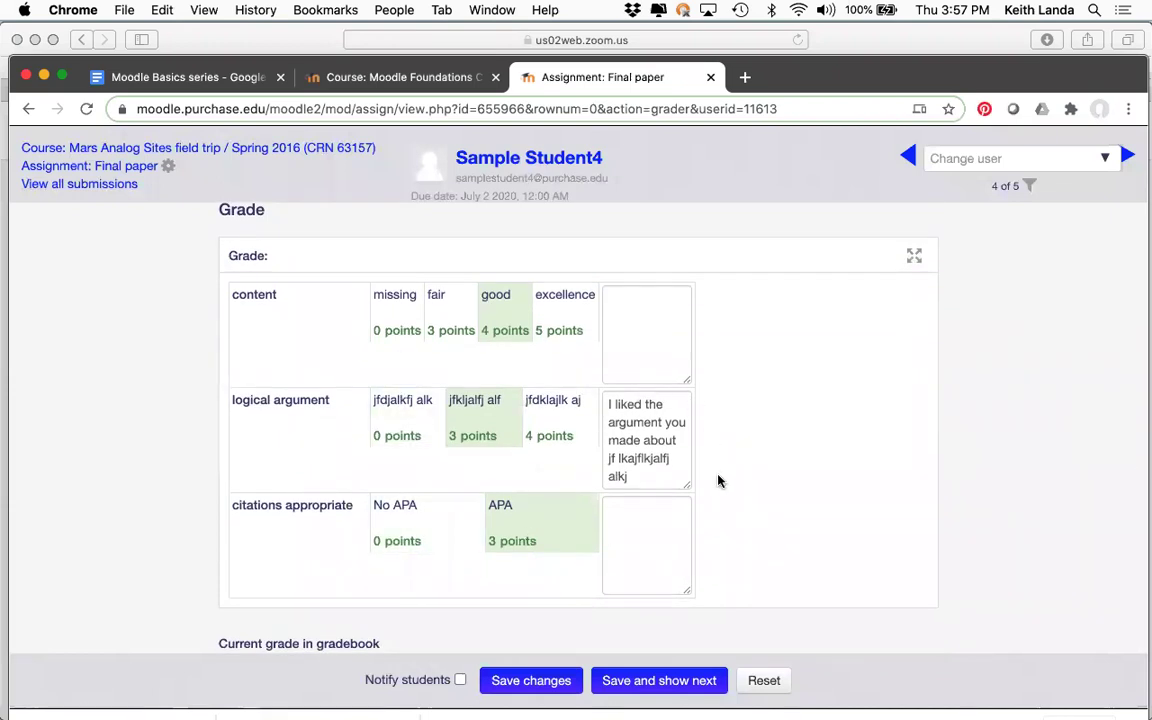
pyautogui.scroll(-3, 717, 476)
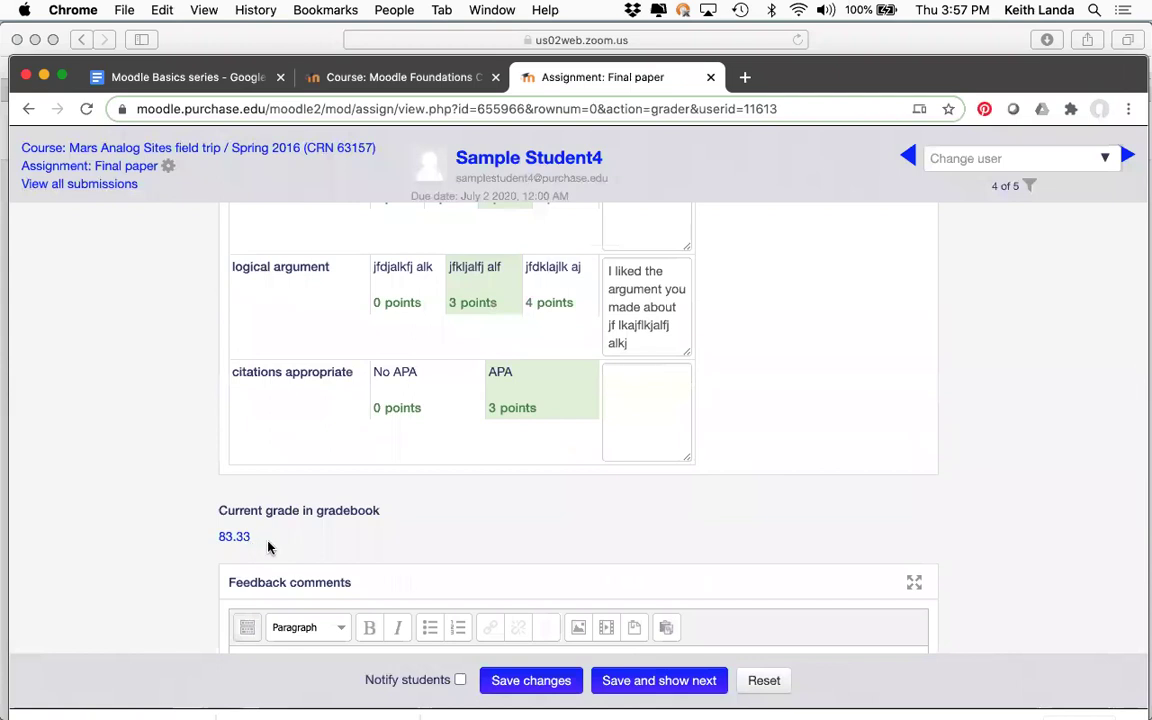
pyautogui.scroll(-2, 267, 545)
pyautogui.scroll(9, 267, 545)
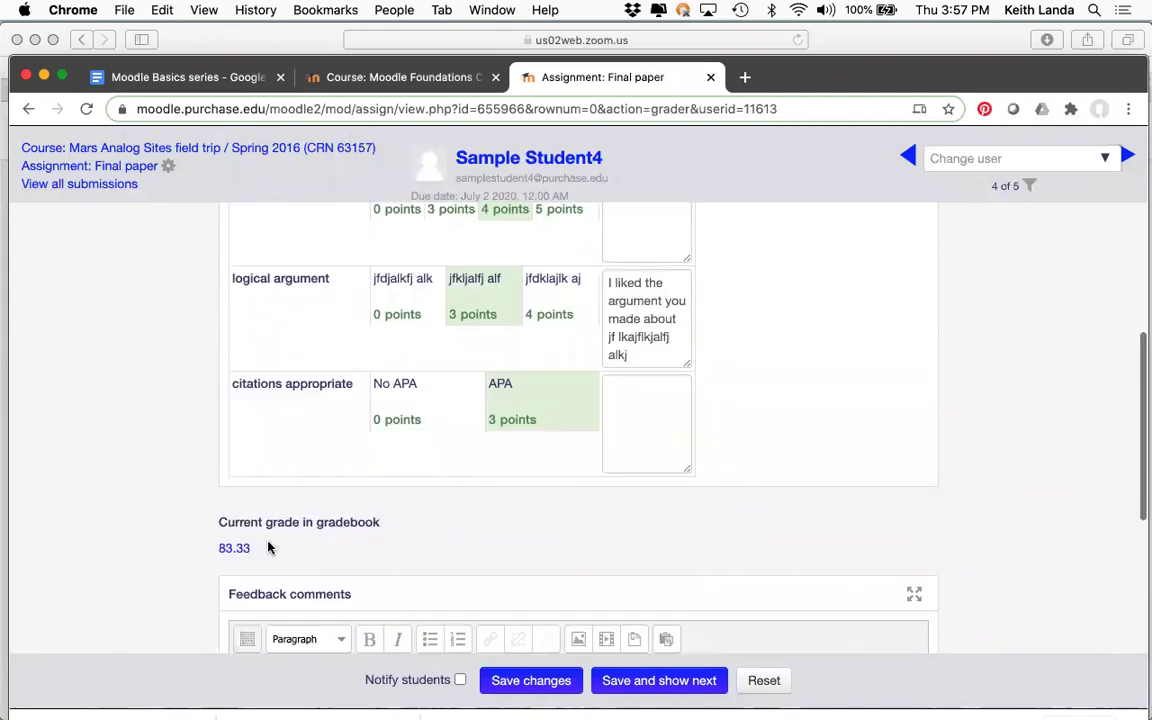
pyautogui.scroll(-3, 267, 545)
pyautogui.scroll(-1, 268, 546)
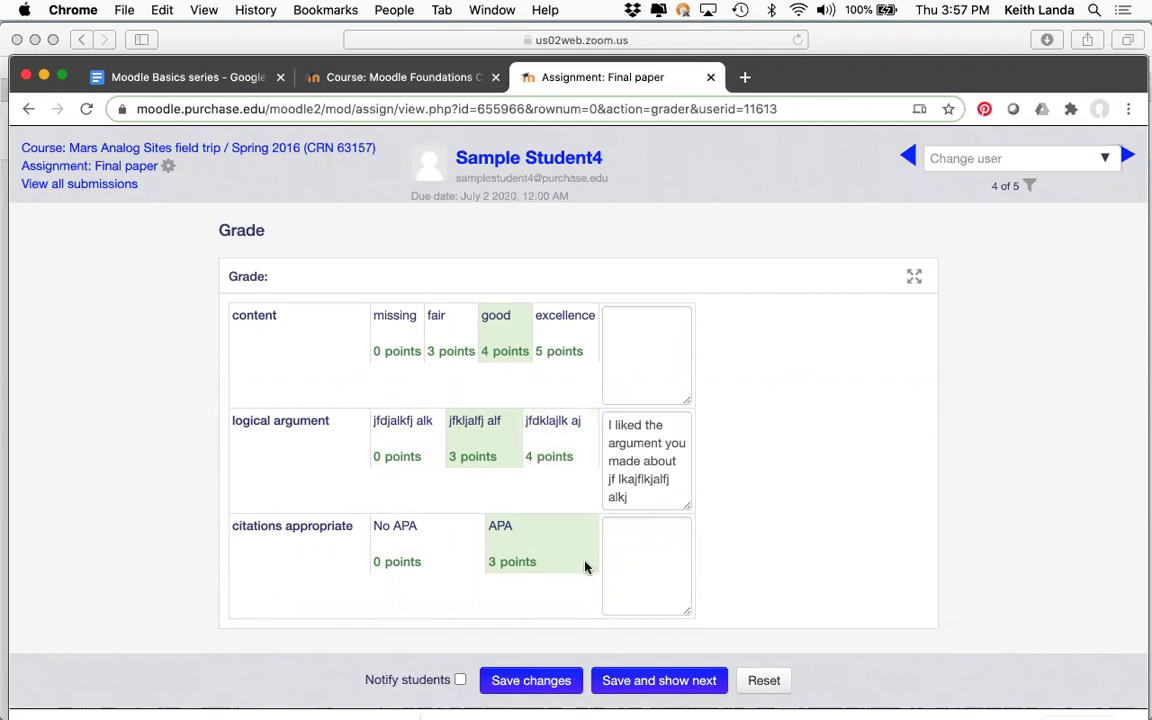
pyautogui.scroll(-2, 585, 567)
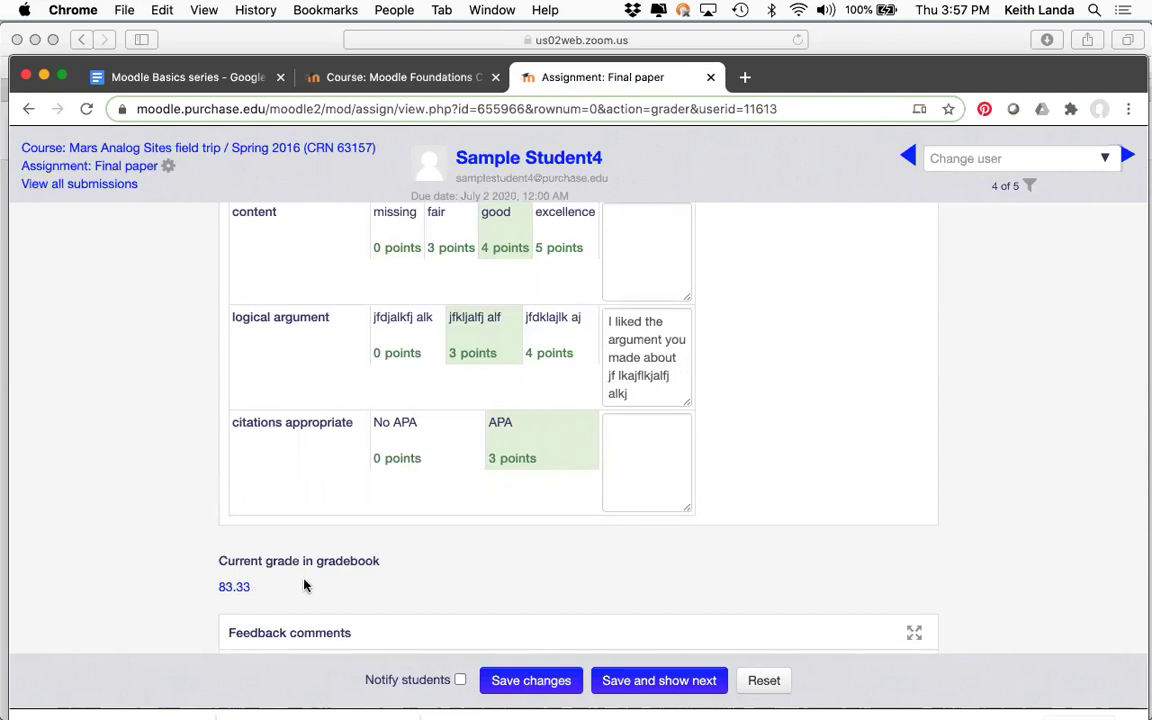
pyautogui.scroll(5, 305, 586)
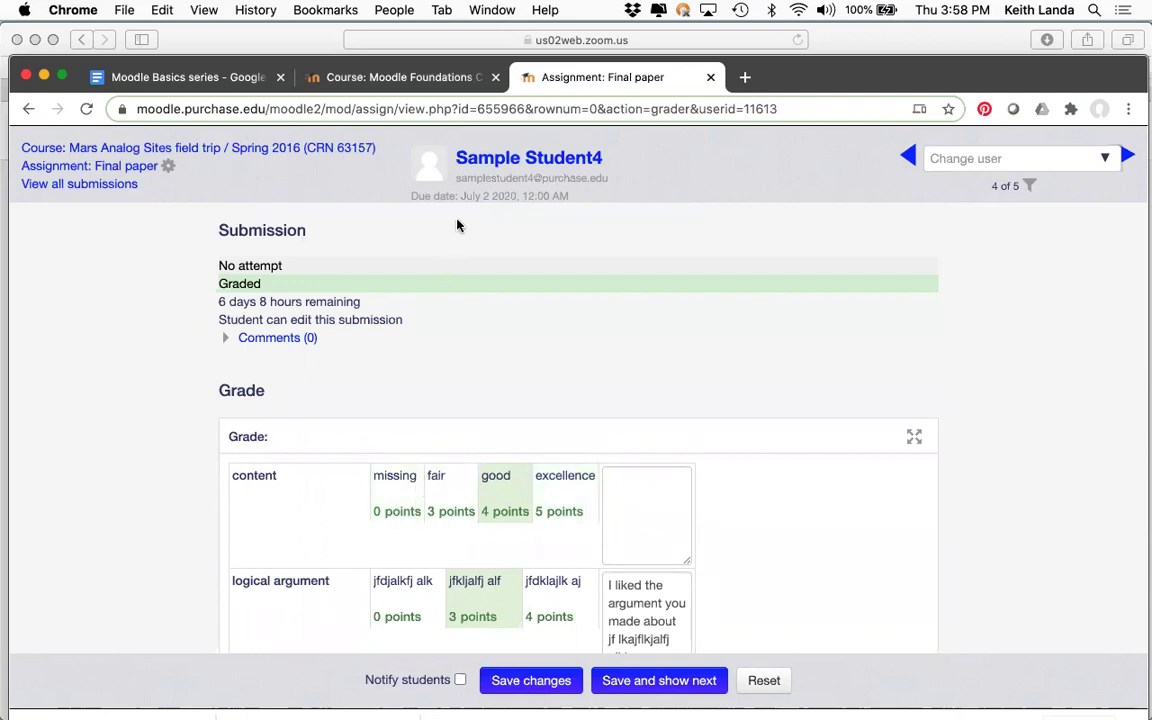
# - Return to the Mars Analog Sites course page and add an assignment named "final exam" to Topic 3
pyautogui.click(228, 148)
pyautogui.click(713, 274)
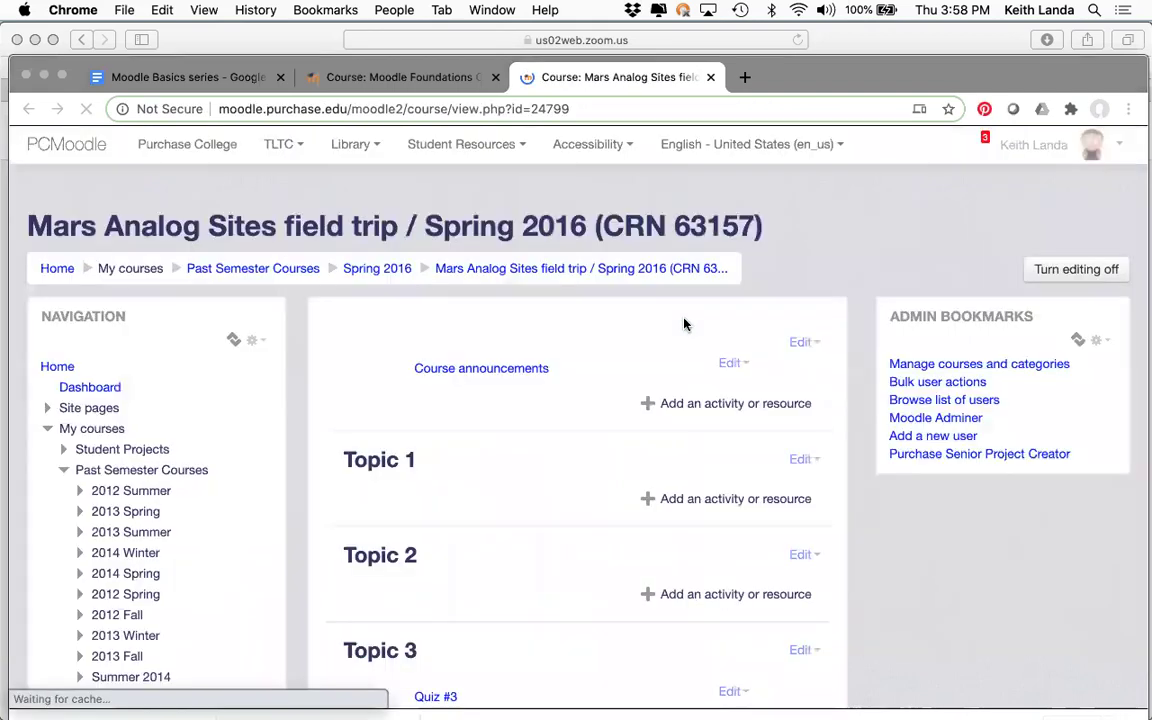
pyautogui.scroll(-3, 640, 445)
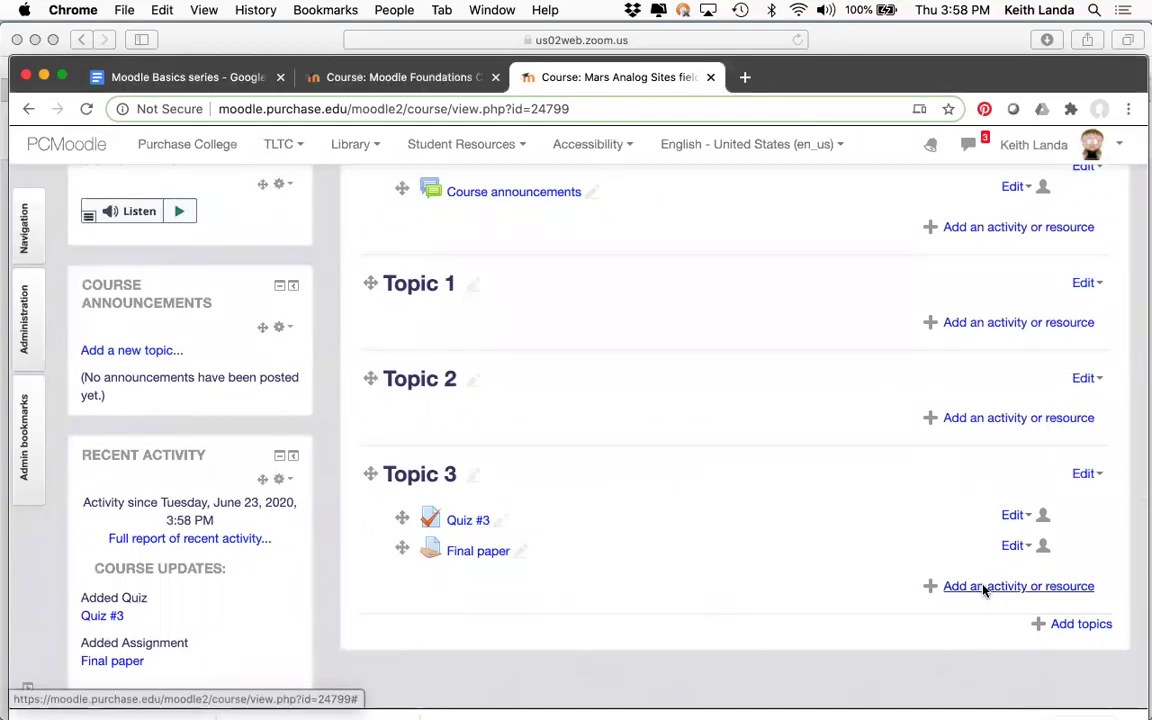
pyautogui.click(984, 588)
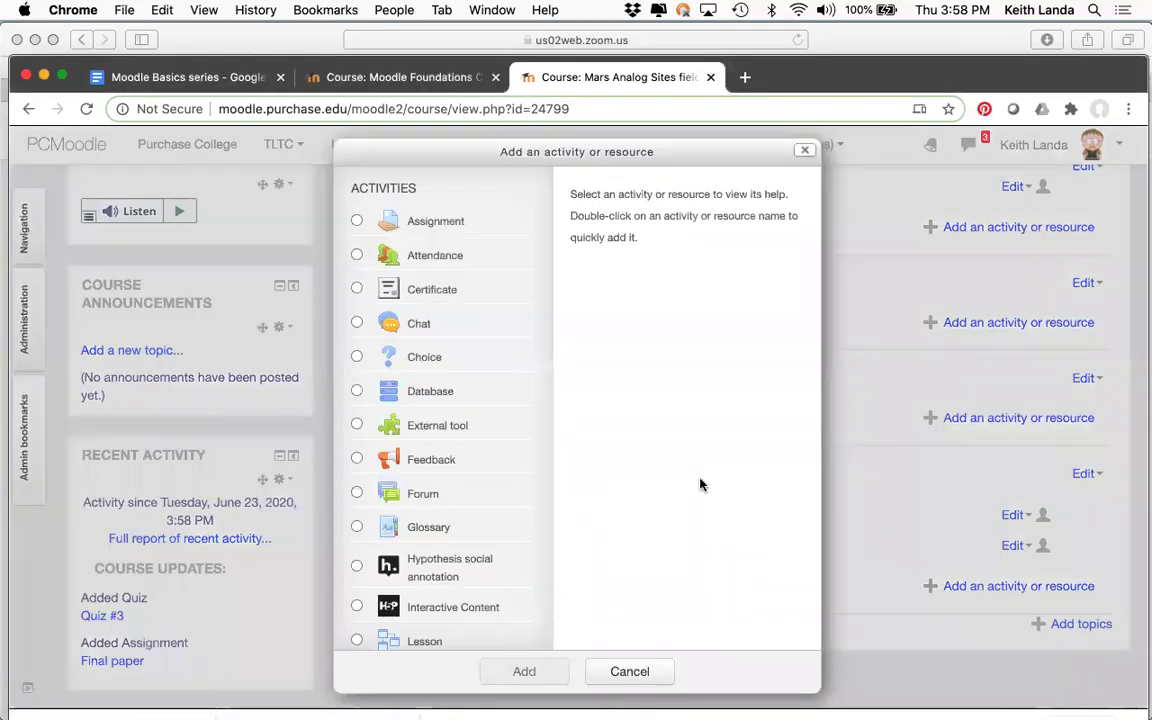
pyautogui.click(356, 221)
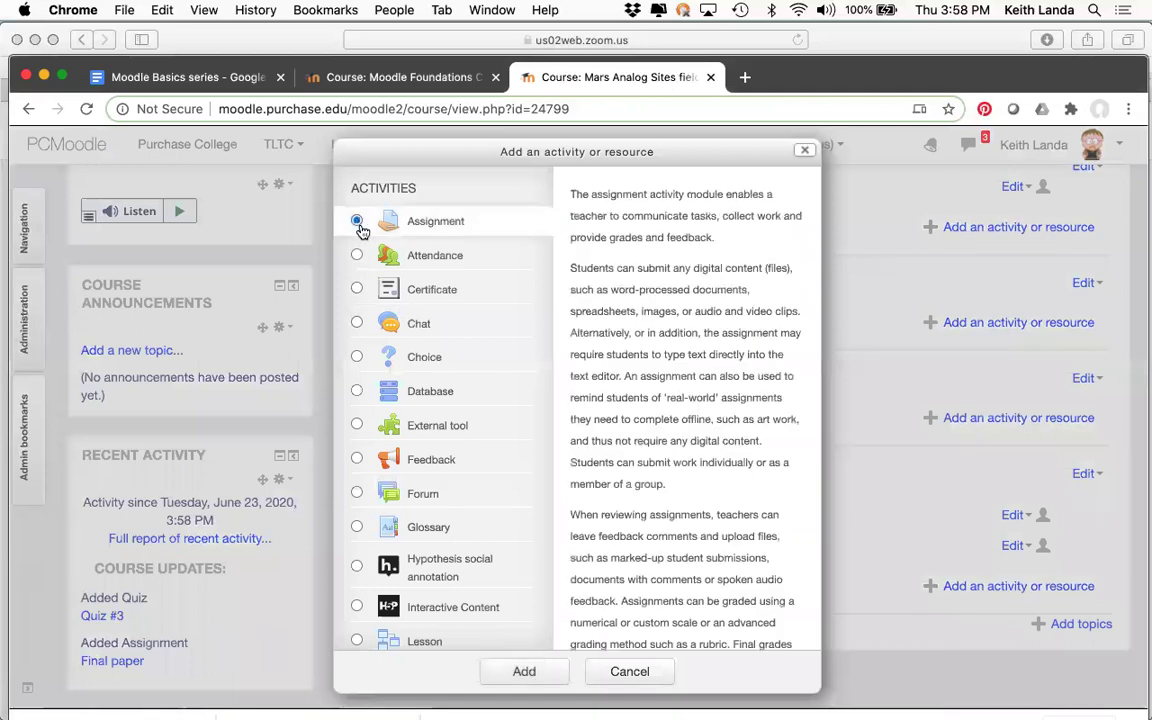
pyautogui.click(523, 668)
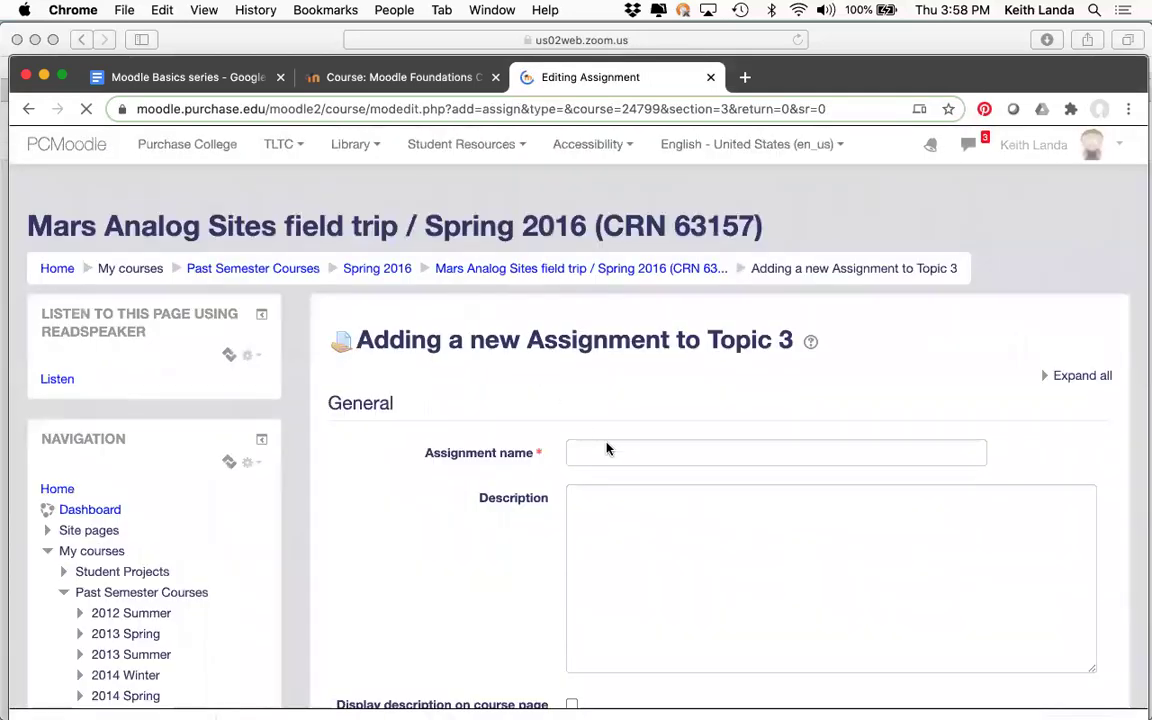
pyautogui.click(619, 457)
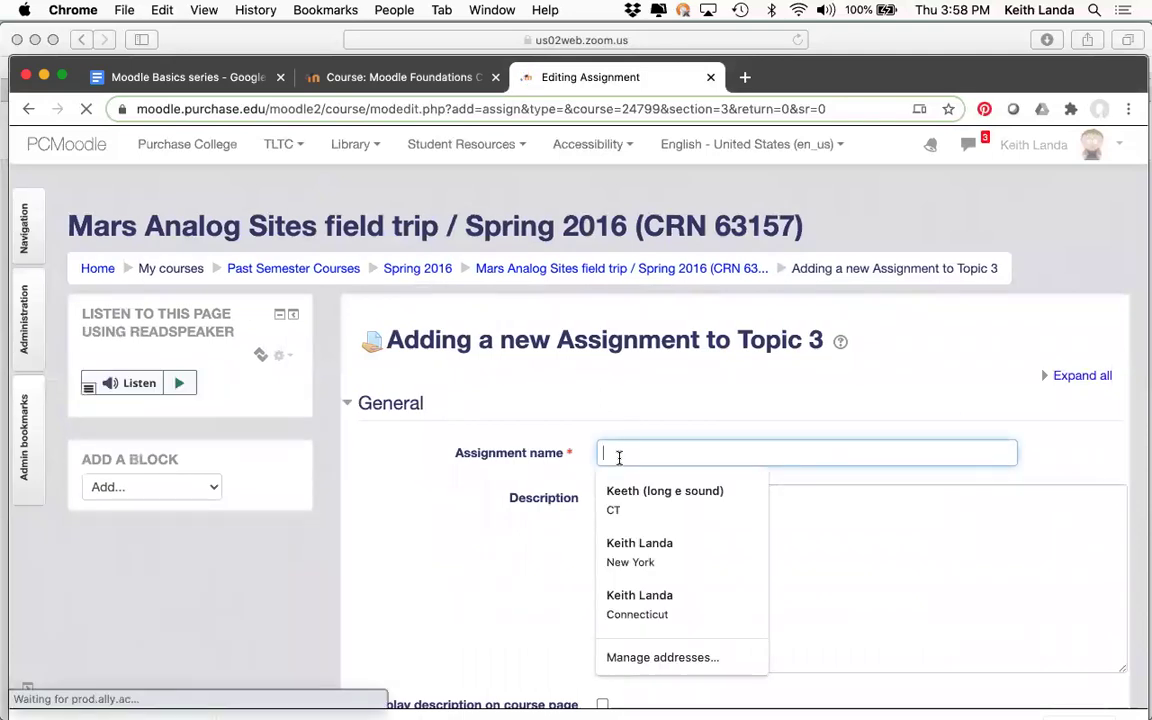
pyautogui.write('final exam')
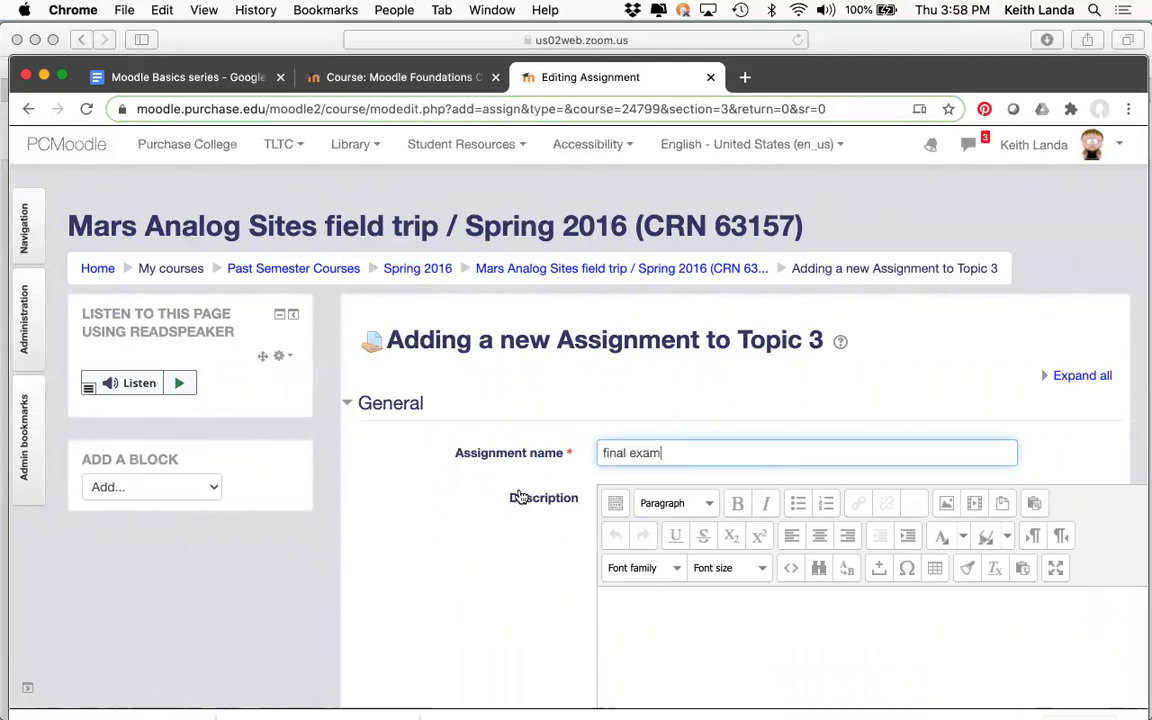
# - Set the assignment's grading method to Grading guide, then save and display it
pyautogui.scroll(-5, 518, 497)
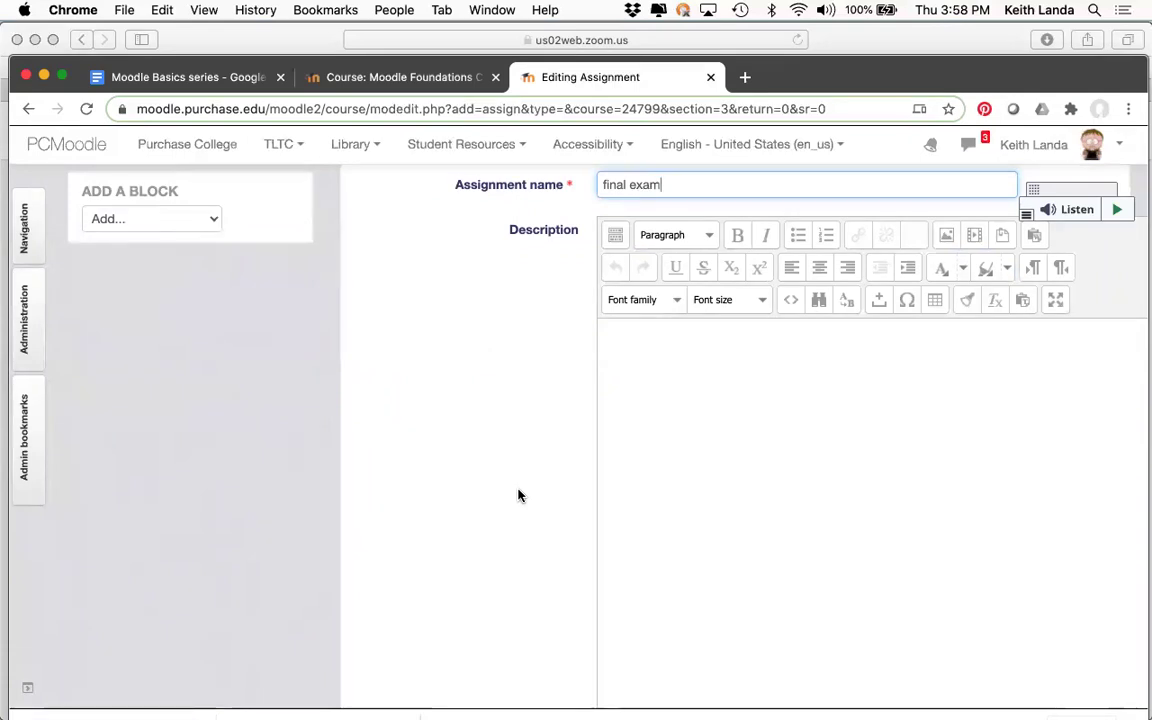
pyautogui.scroll(-1, 518, 495)
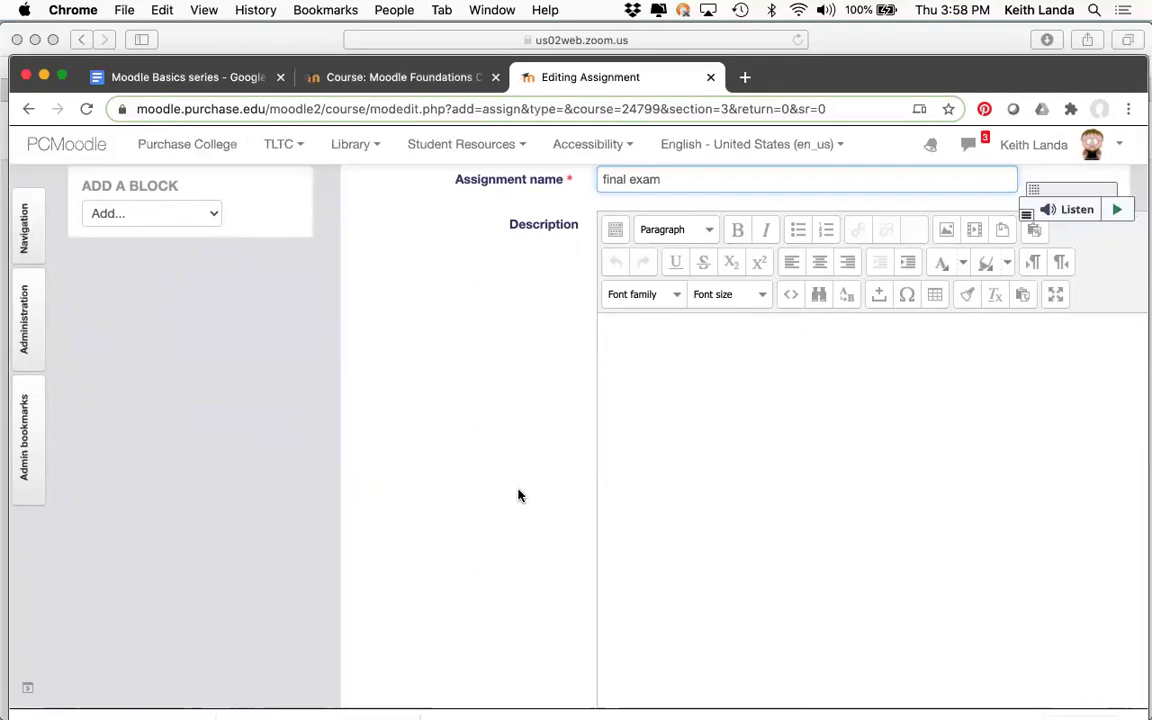
pyautogui.scroll(-10, 518, 494)
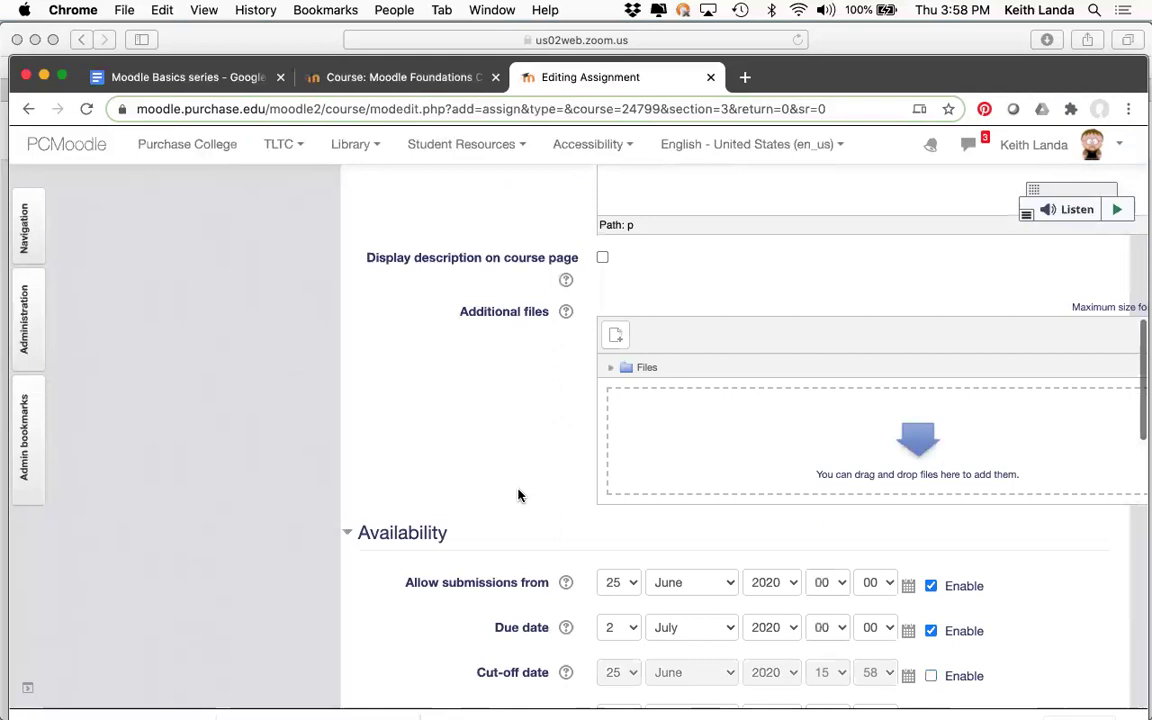
pyautogui.scroll(-10, 518, 494)
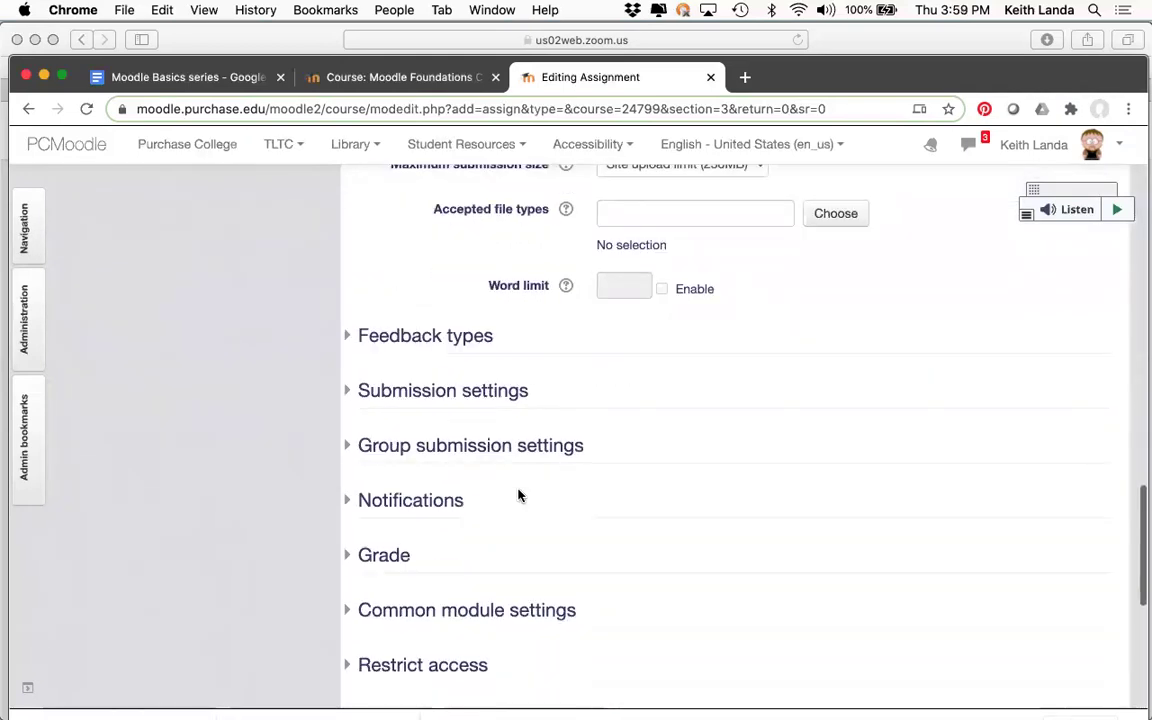
pyautogui.scroll(-2, 604, 296)
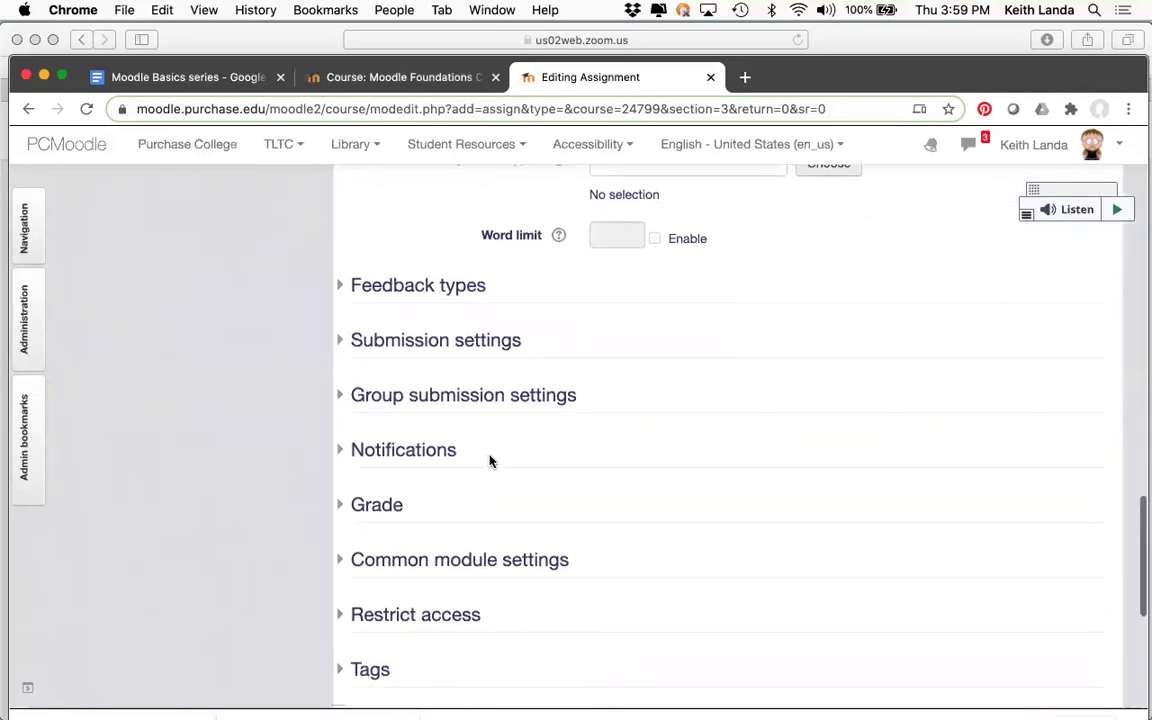
pyautogui.click(393, 506)
pyautogui.scroll(-3, 683, 497)
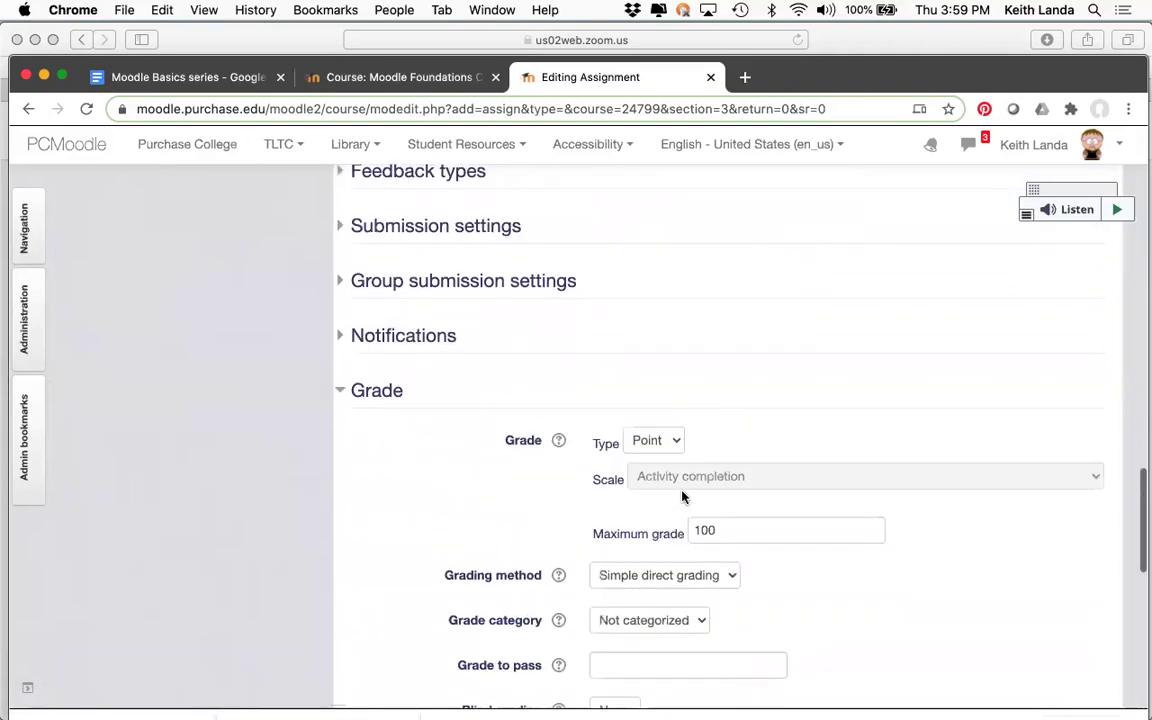
pyautogui.scroll(-3, 683, 497)
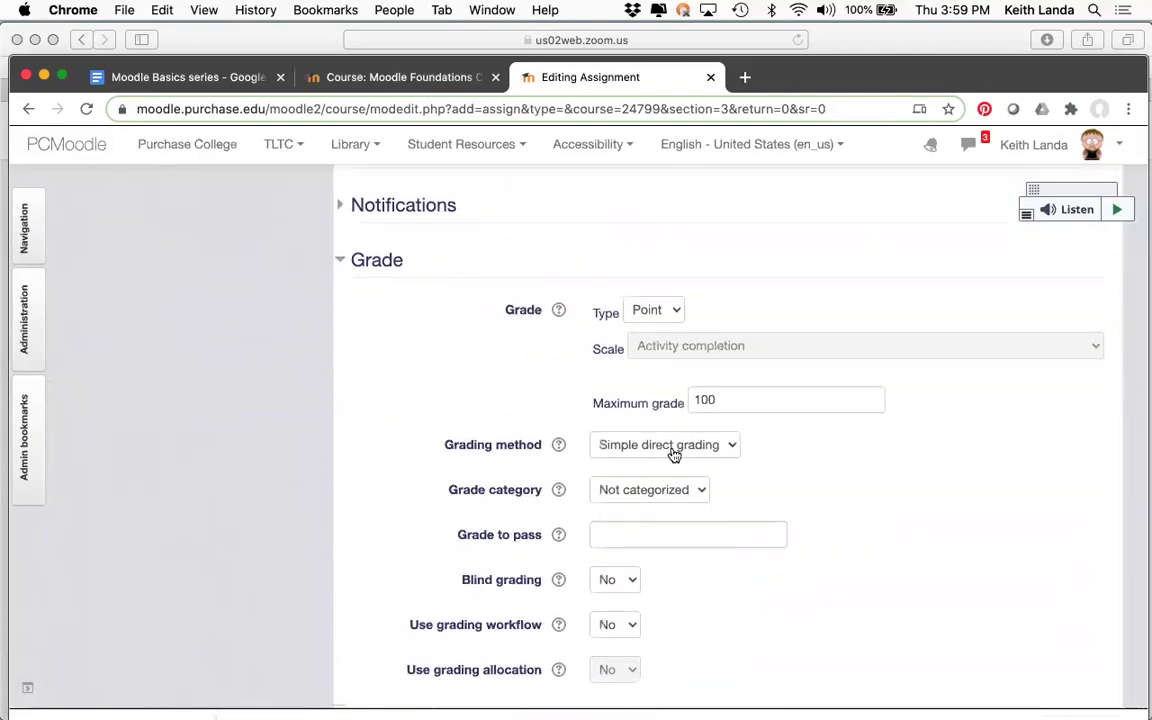
pyautogui.click(674, 455)
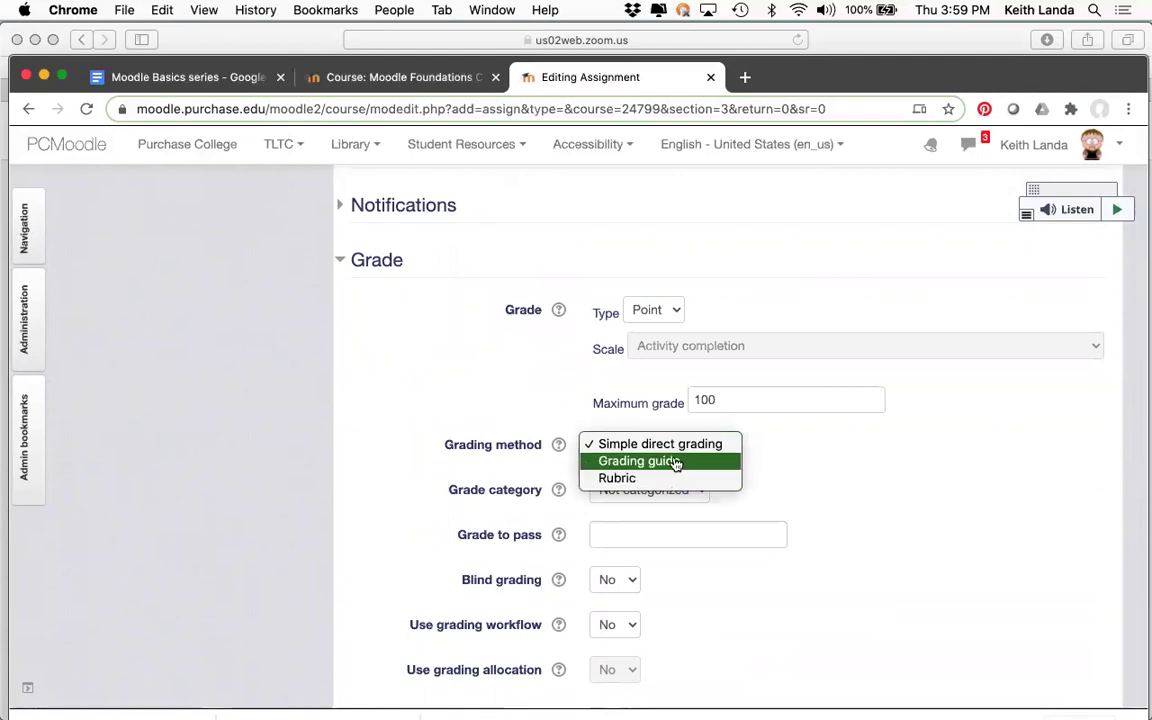
pyautogui.click(674, 462)
pyautogui.scroll(-8, 859, 452)
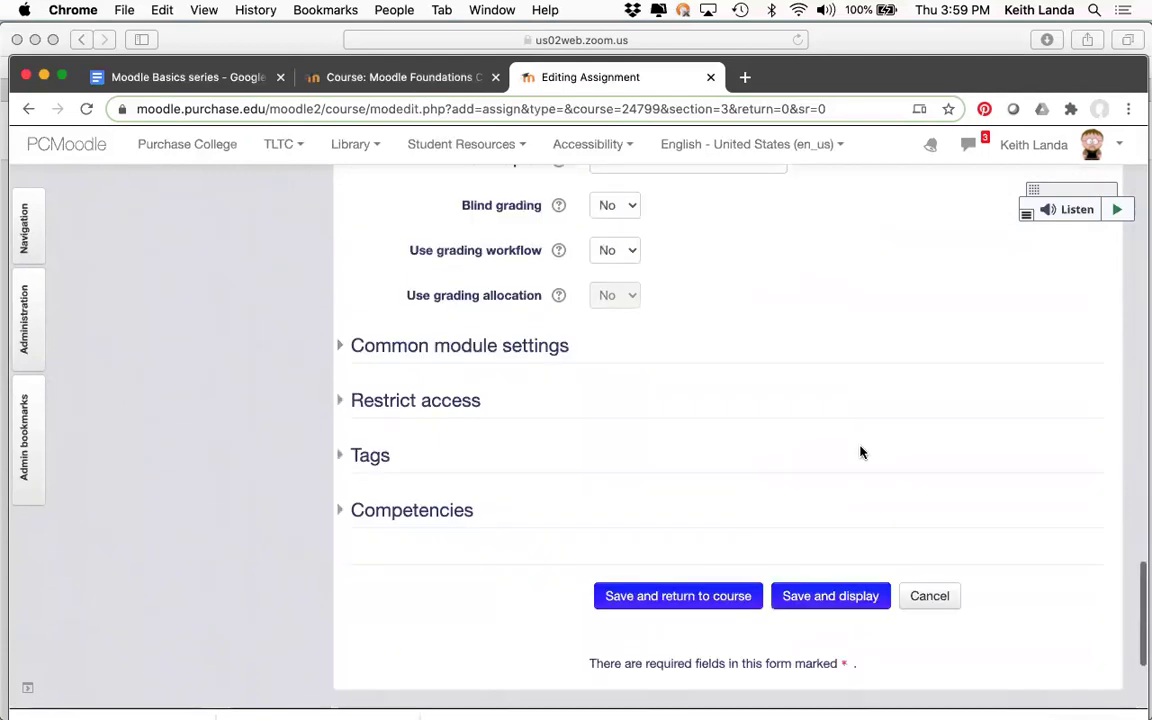
pyautogui.click(829, 565)
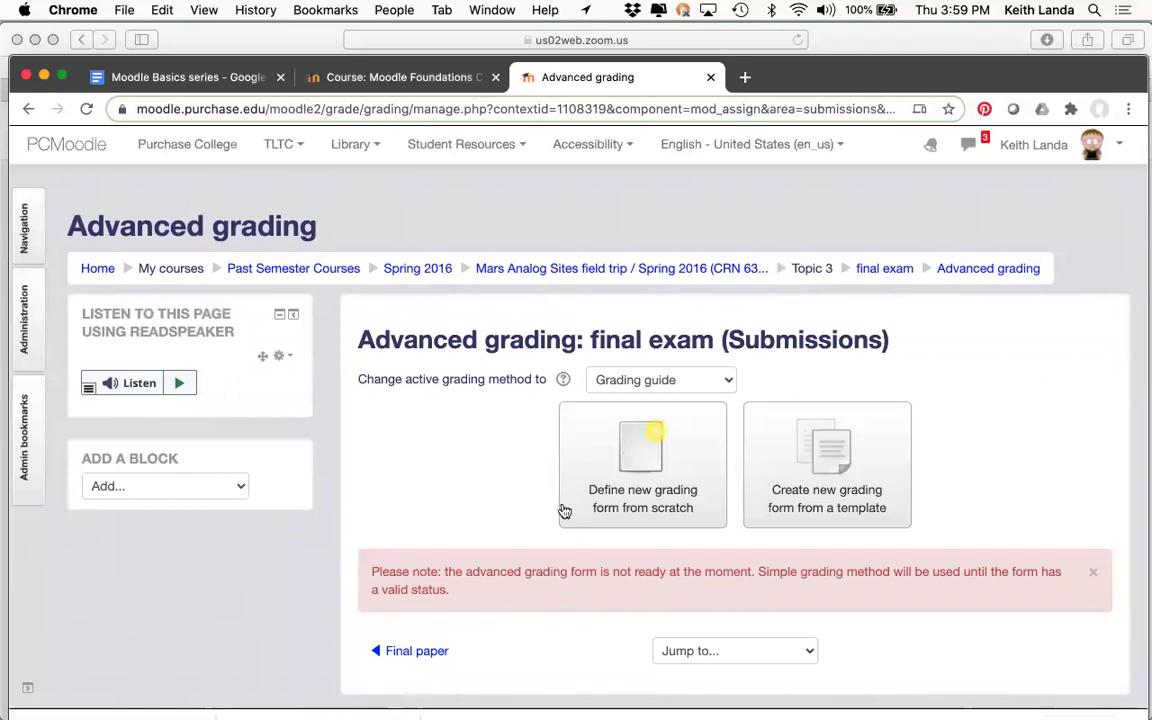
# - Define a new grading form from scratch and name it "final exam guide"
pyautogui.click(640, 469)
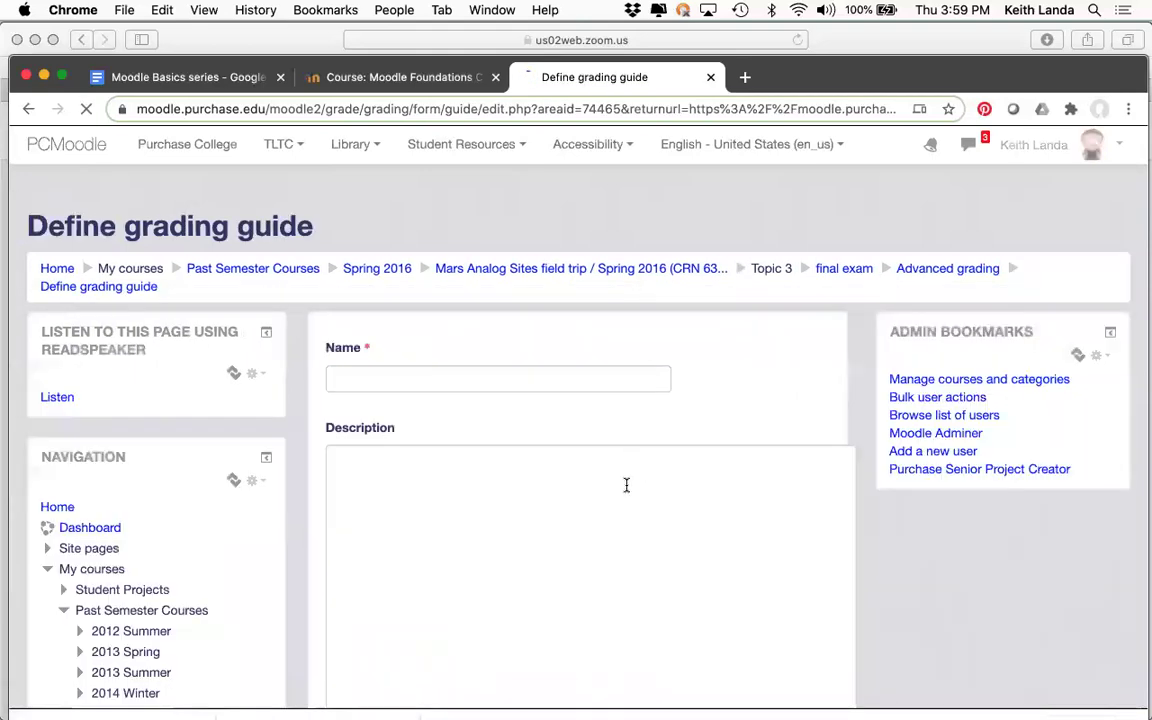
pyautogui.click(686, 349)
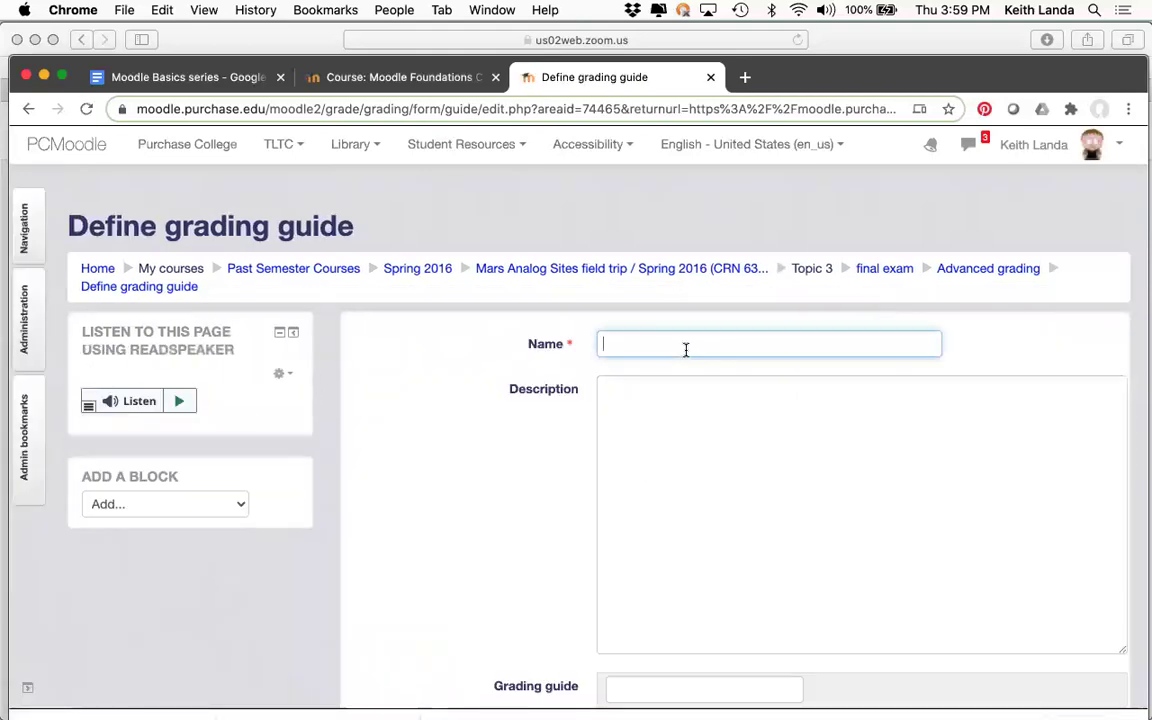
pyautogui.write('final exam guide')
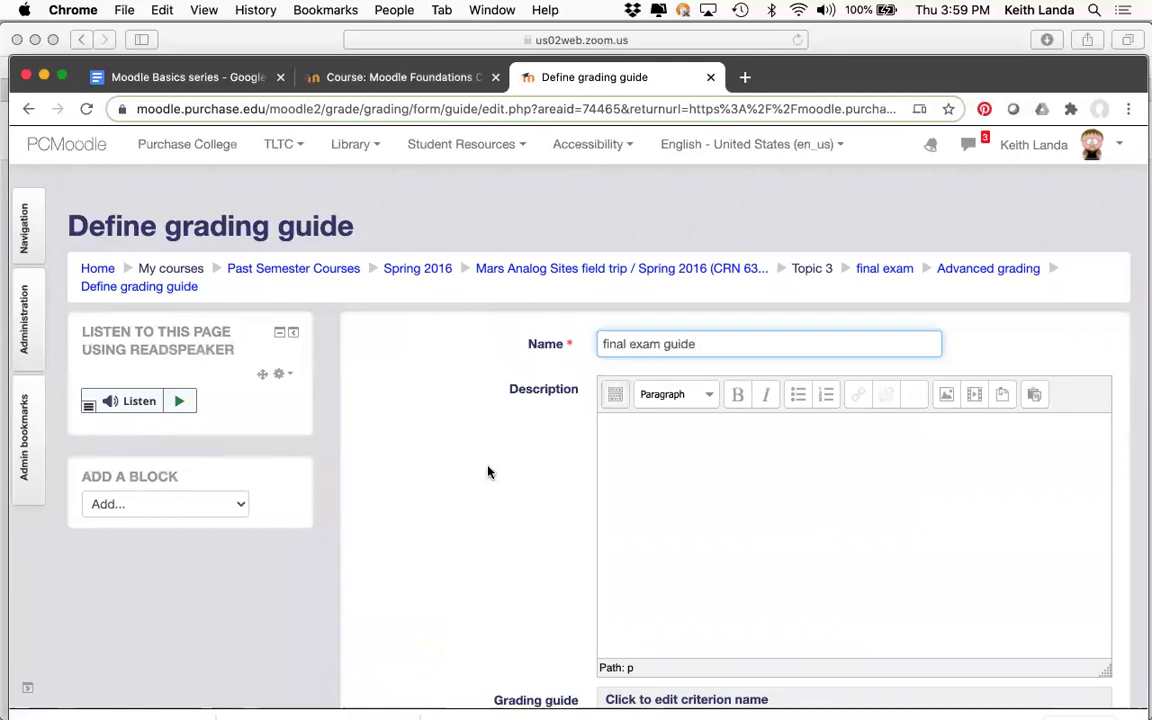
# - Name the first criterion "criterion 1" and describe it for students as "jfjaklfj alj flkajkf jasjf akjfk jak jfak jfaj faj fkaf a"
pyautogui.scroll(-5, 488, 472)
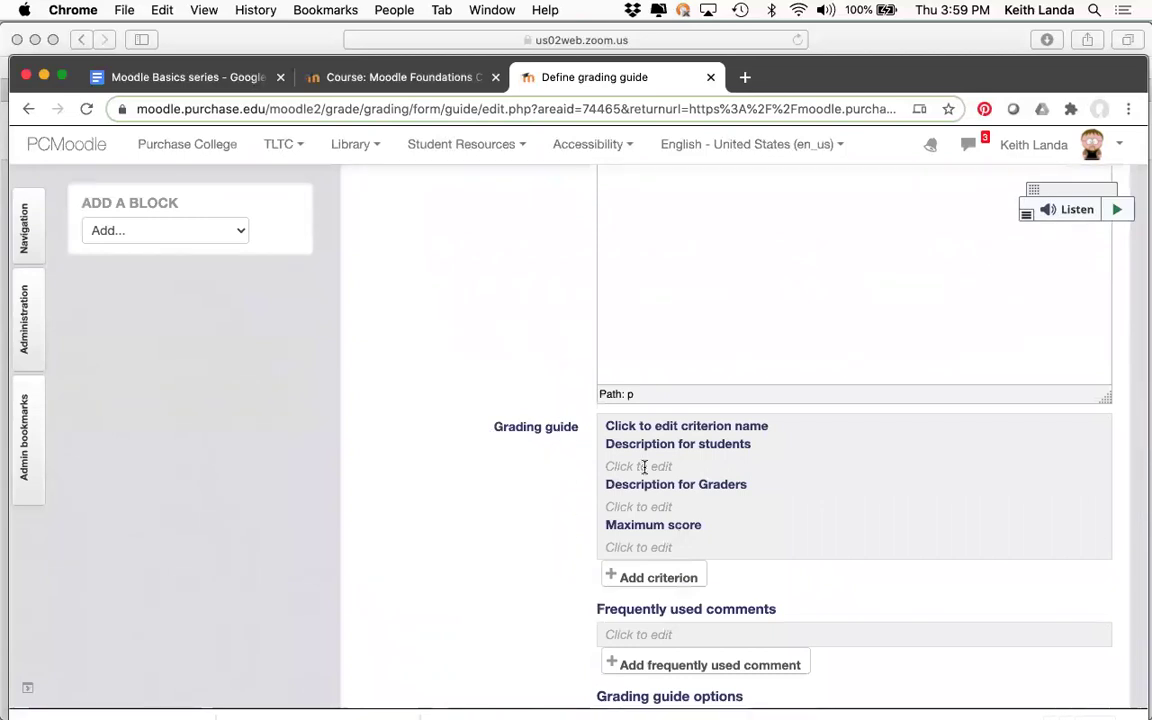
pyautogui.click(696, 428)
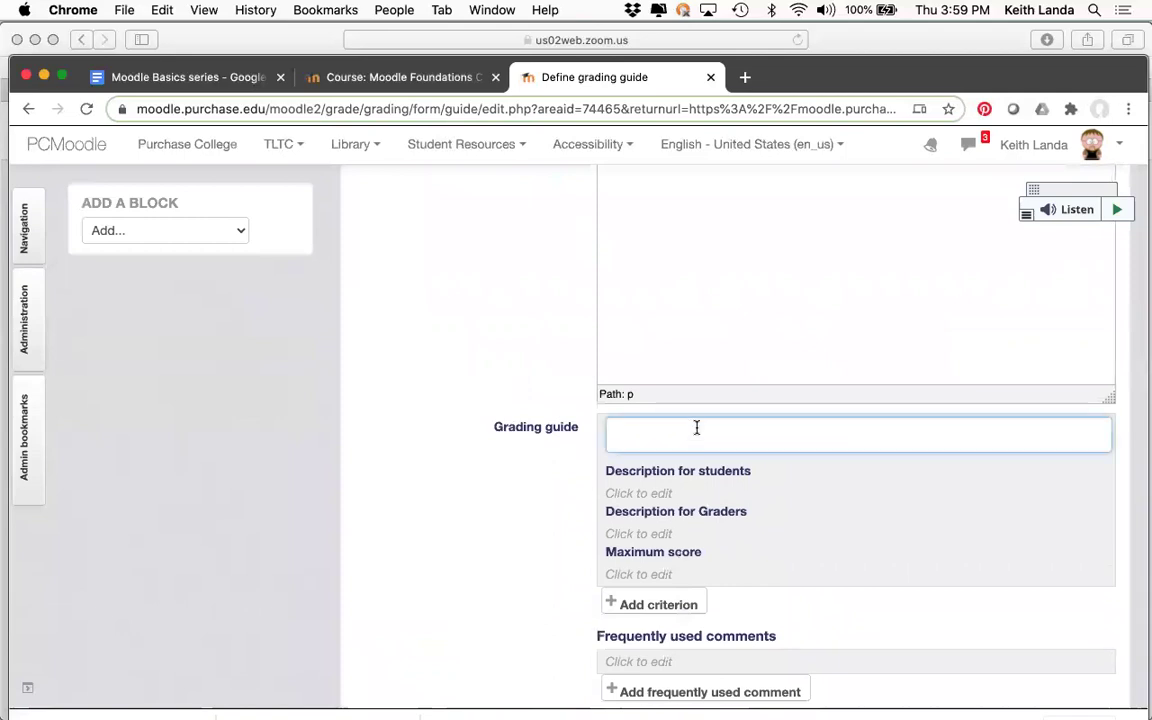
pyautogui.write('cri')
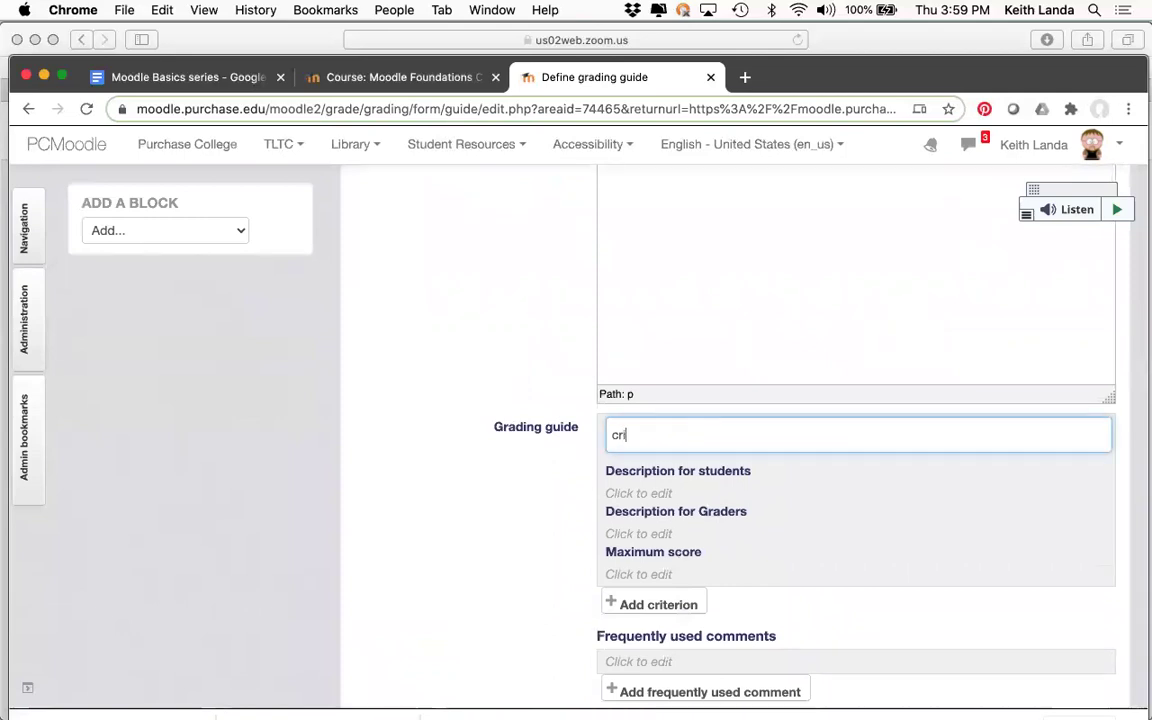
pyautogui.write('terion 1')
pyautogui.click(679, 493)
pyautogui.write('jfjaklfj al')
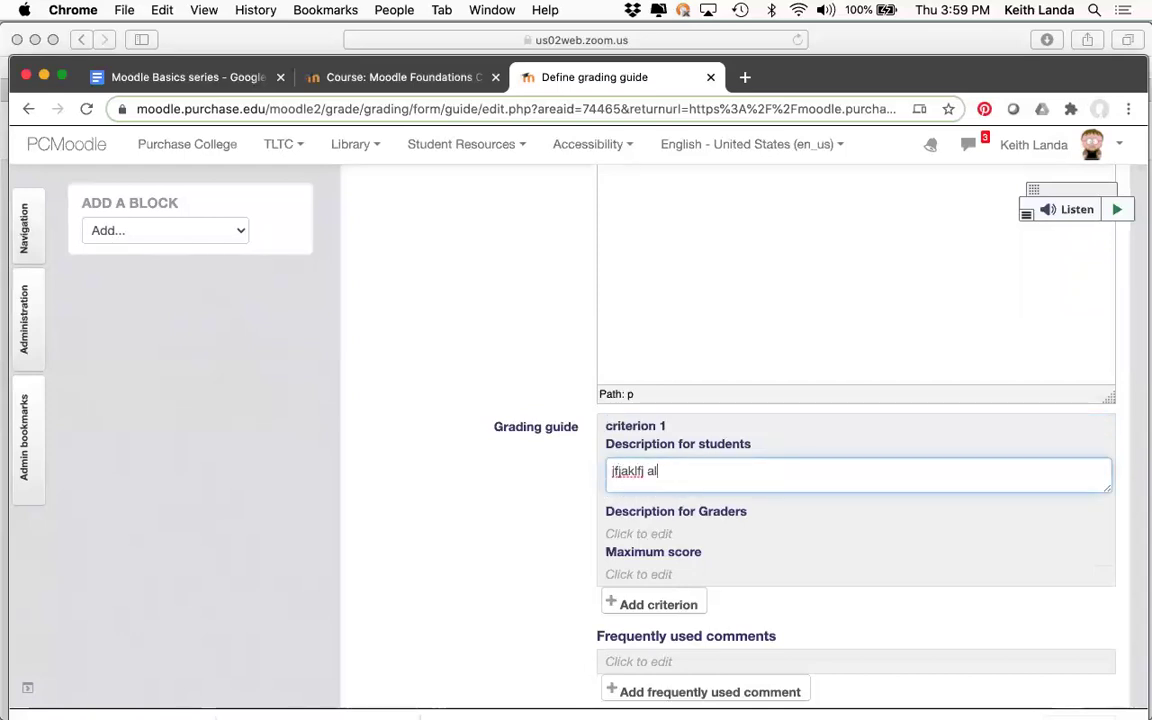
pyautogui.write('j flkajkf jasjf akjfk jak jfak jfaj faj fkaf a')
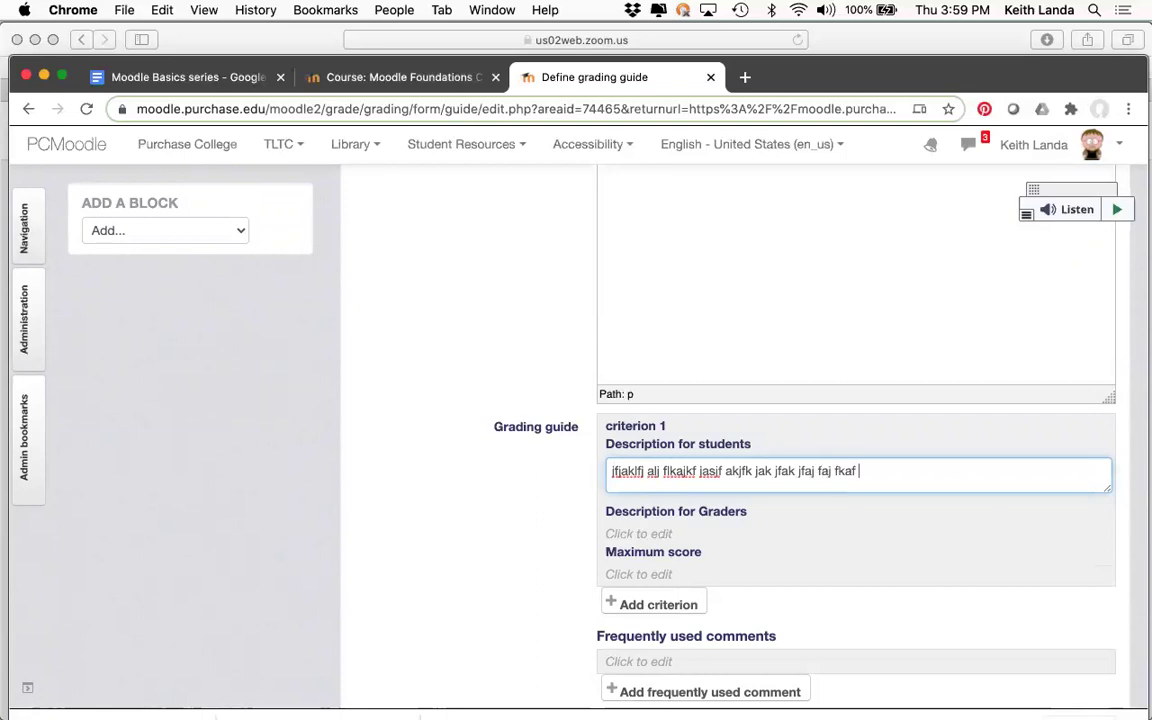
# - Set criterion 1's description for graders to "fkljaklj falkjlkj alkjfaskjf ja jfak jf jal" and its maximum score to 10
pyautogui.click(637, 534)
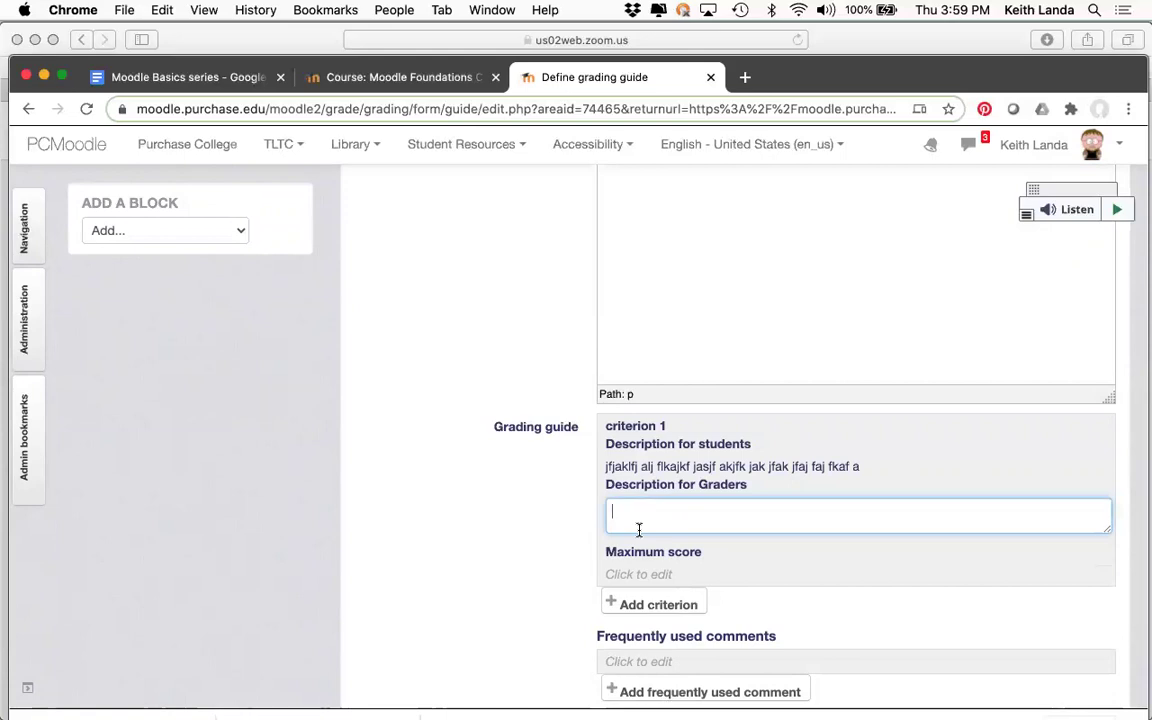
pyautogui.write('fkljaklj falkjlkj')
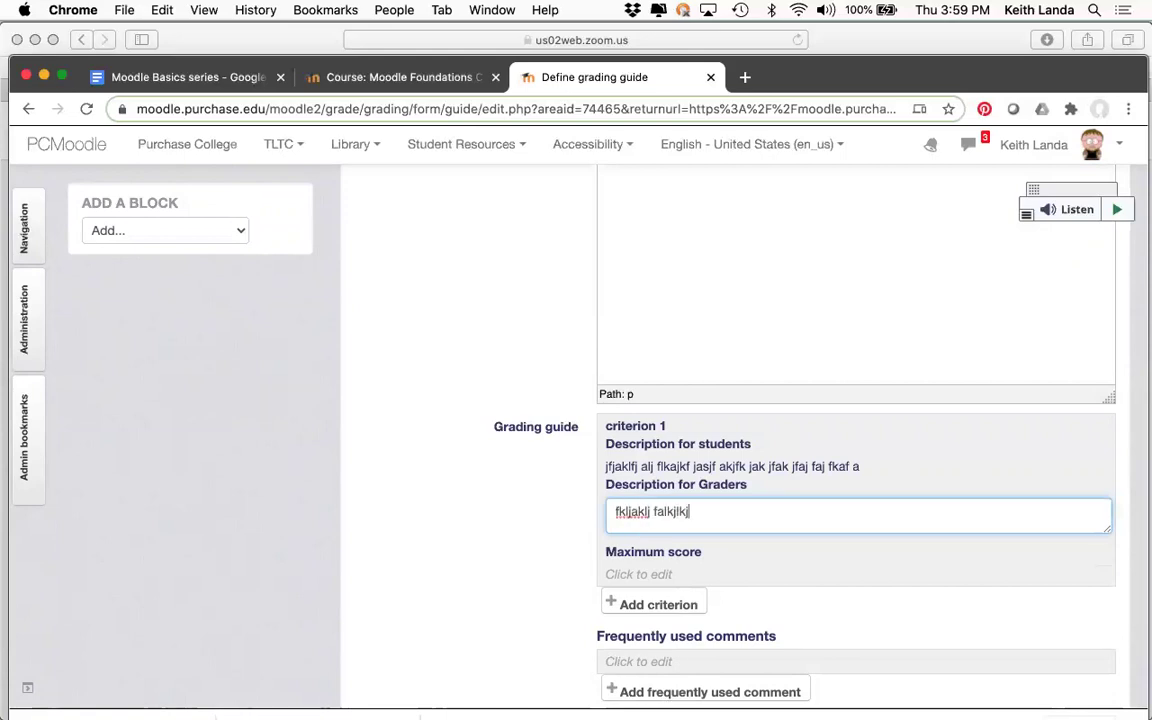
pyautogui.write(' alkjfaskjf ja jfak jf jal')
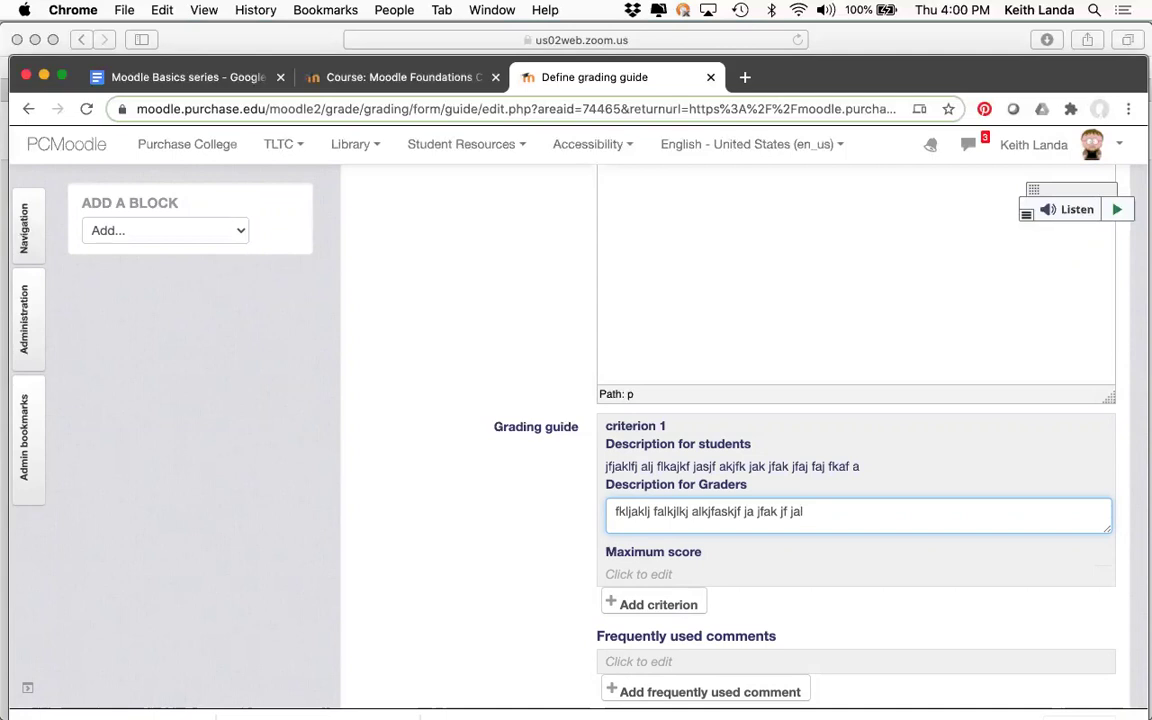
pyautogui.click(659, 572)
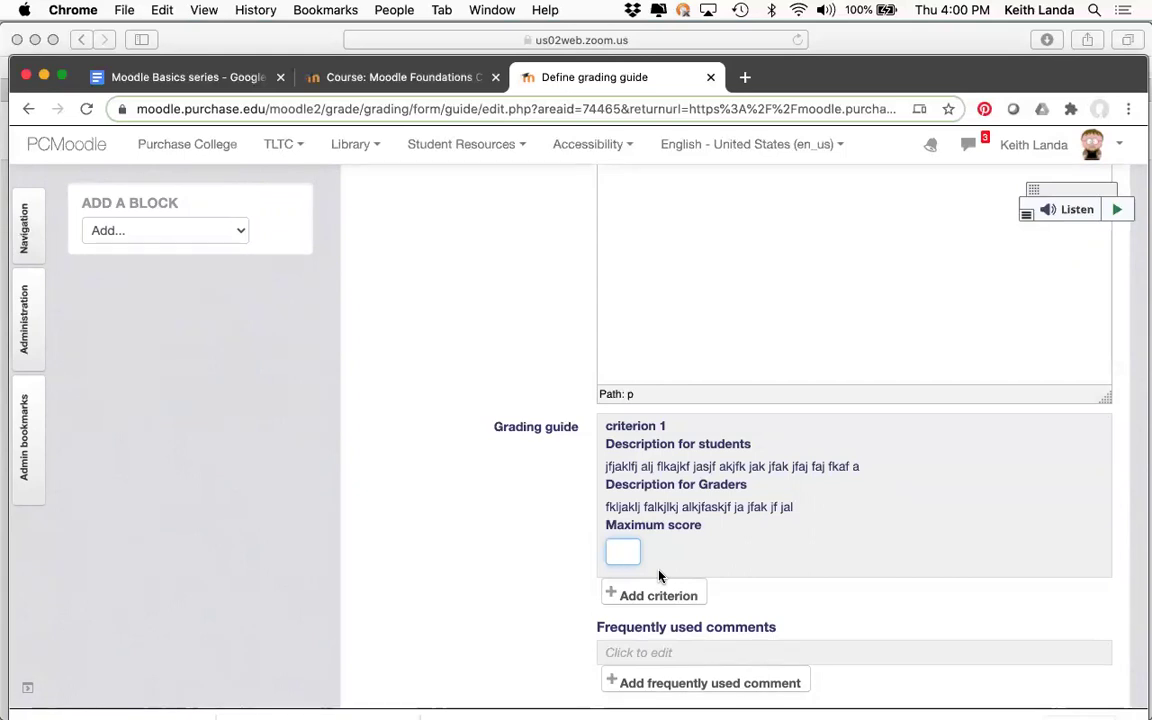
pyautogui.write('10')
# - Add a second criterion named "critrion 2", described as "jka jfj al" for students and "fjklaj f lka" for graders
pyautogui.click(658, 592)
pyautogui.write('critrion 2')
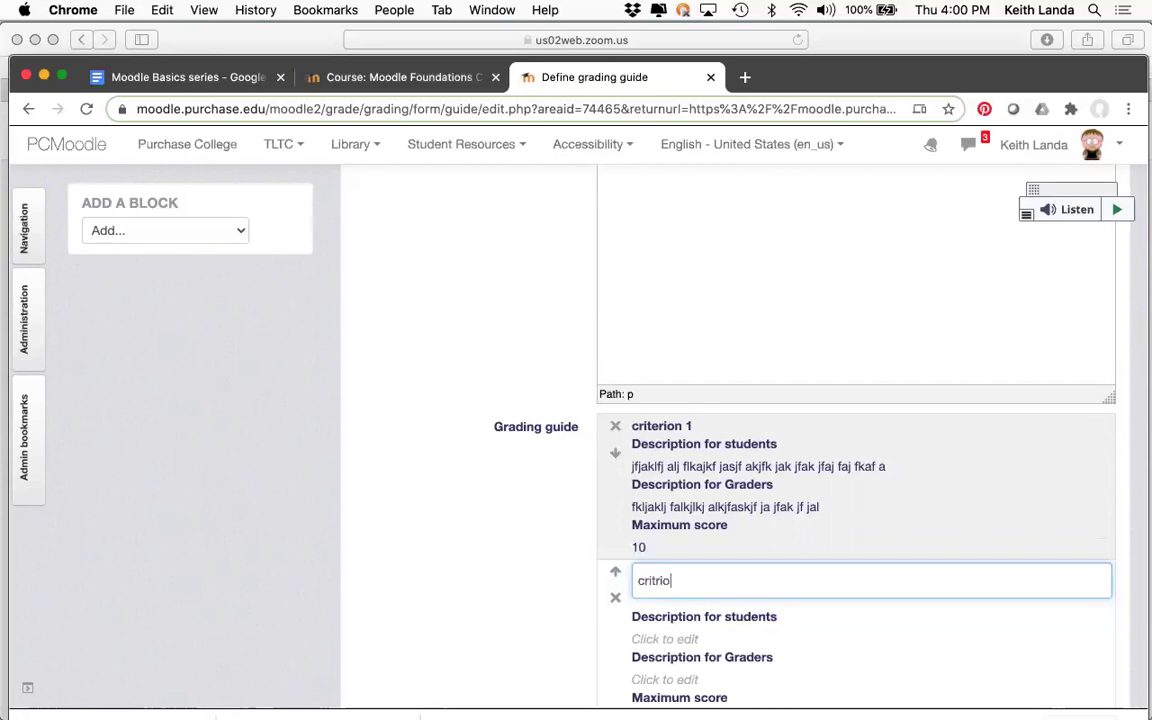
pyautogui.click(699, 638)
pyautogui.write('jka jfj al')
pyautogui.click(690, 679)
pyautogui.write('fjklaj f lka')
# - Set the second criterion's maximum score to 5, then save the grading guide and make it ready
pyautogui.scroll(-5, 698, 674)
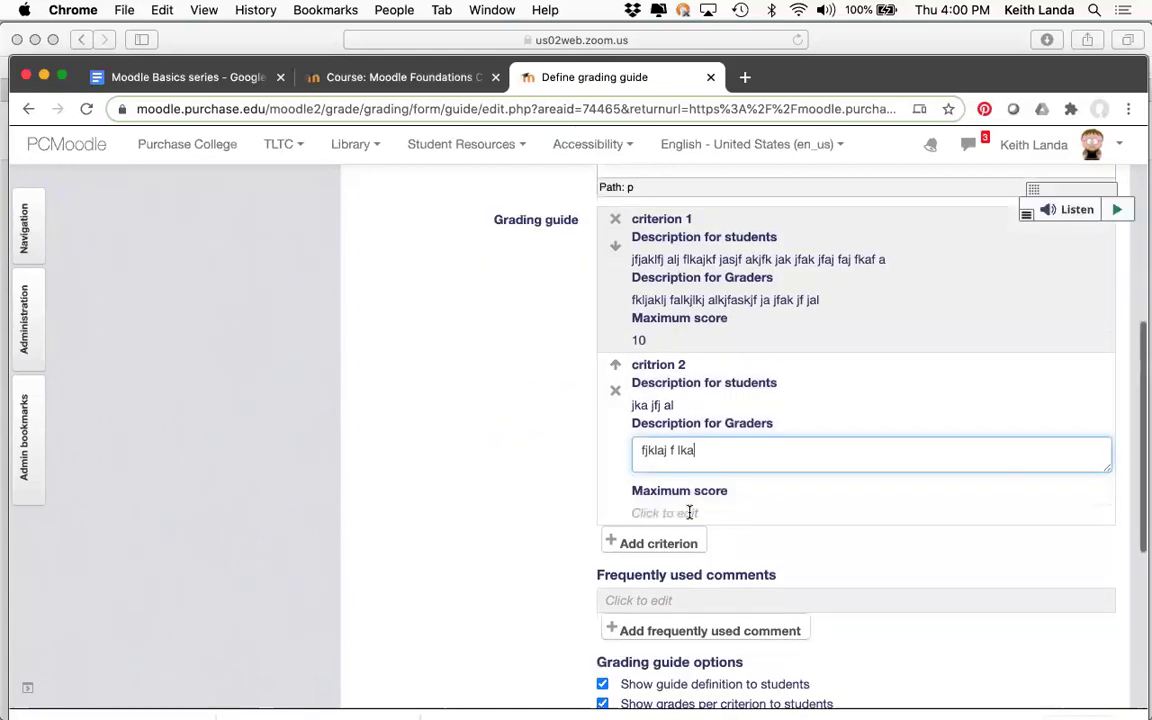
pyautogui.click(689, 513)
pyautogui.write('5')
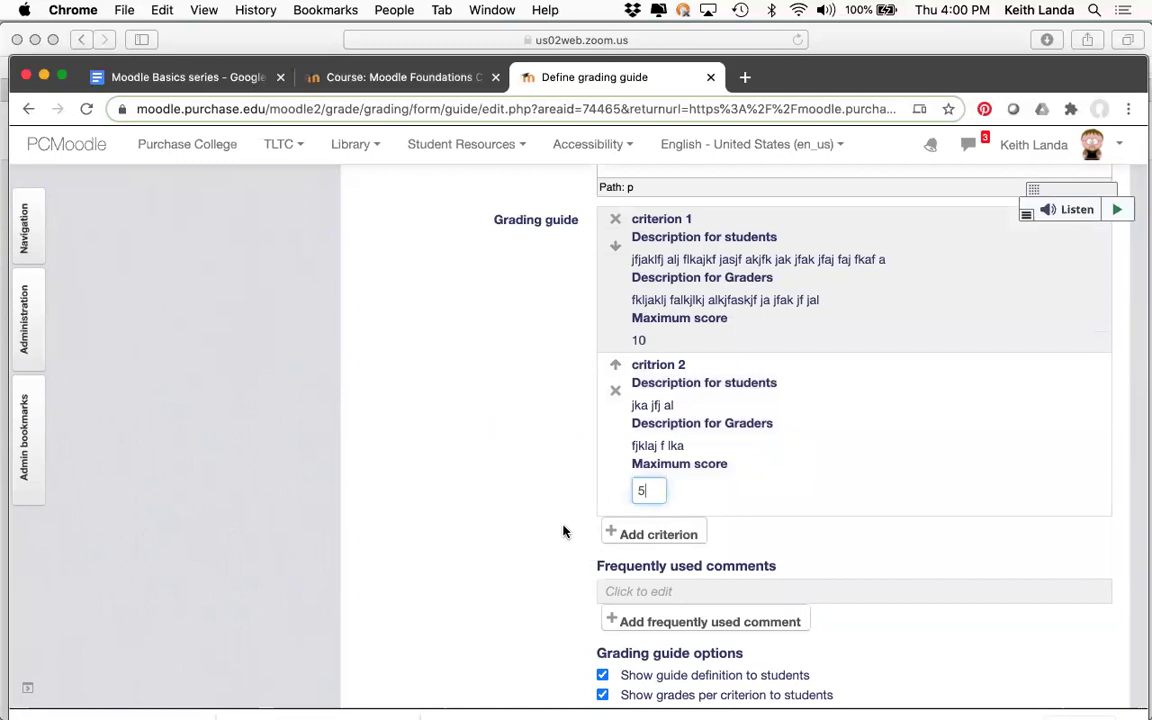
pyautogui.scroll(-5, 563, 531)
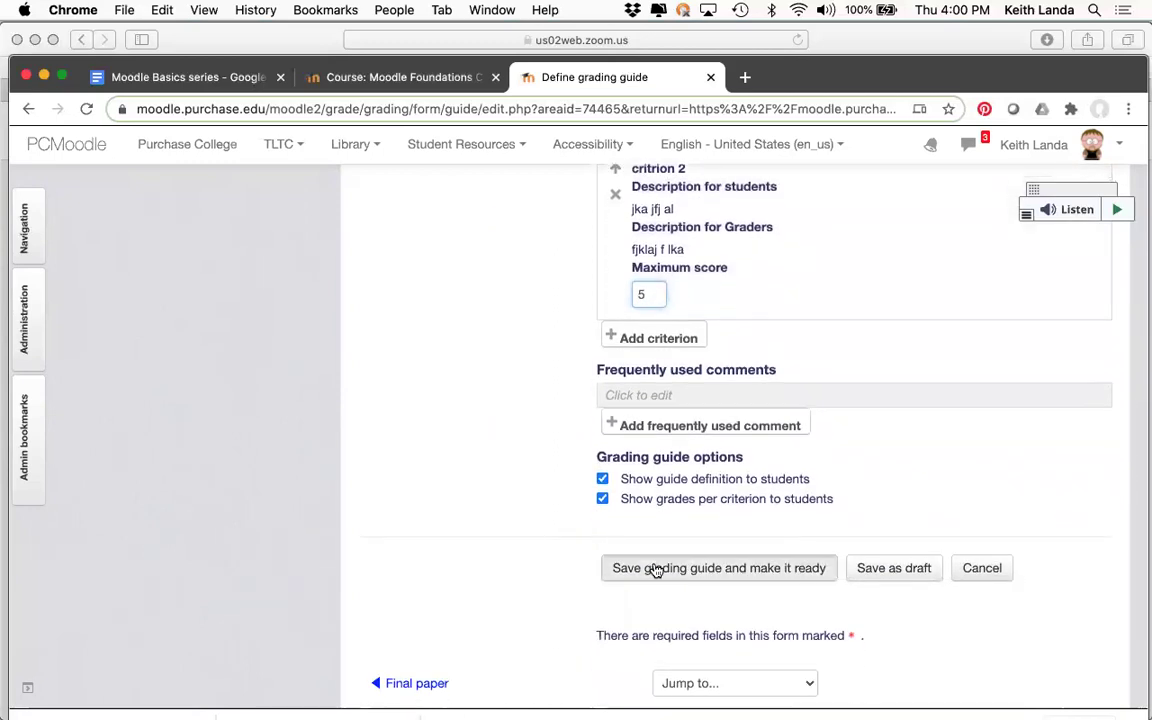
pyautogui.click(655, 568)
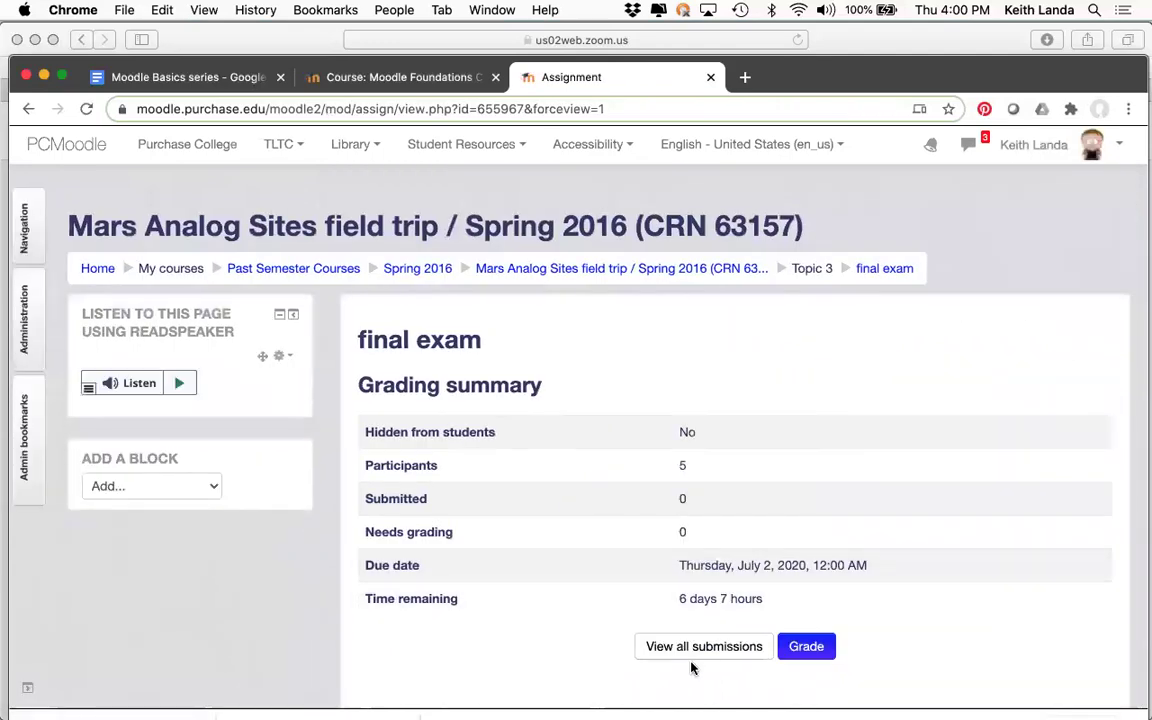
# - View all submissions for the final exam and open the grading page of the fourth listed student
pyautogui.click(711, 648)
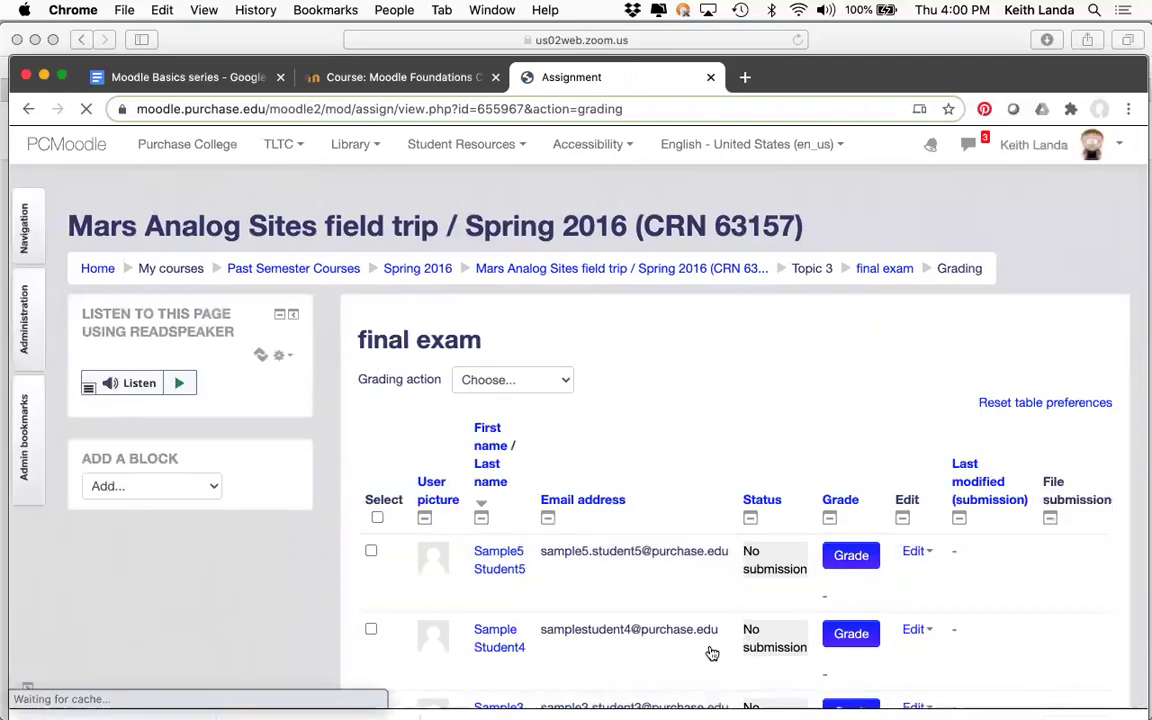
pyautogui.scroll(-3, 711, 652)
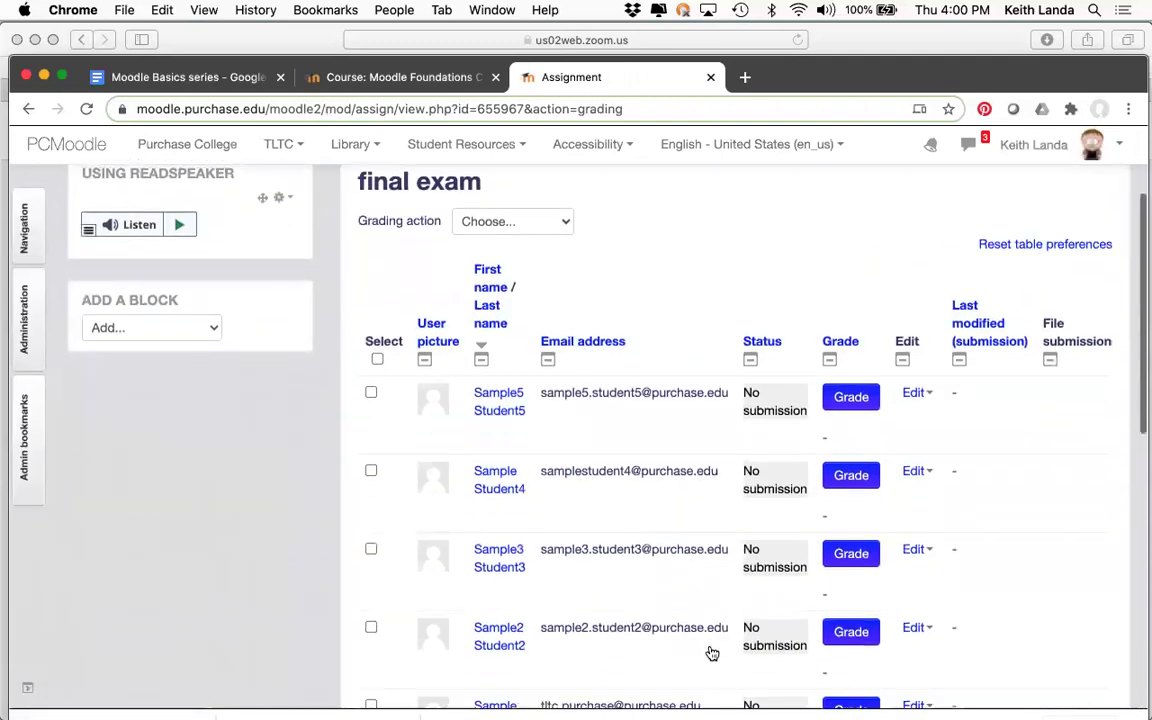
pyautogui.click(847, 634)
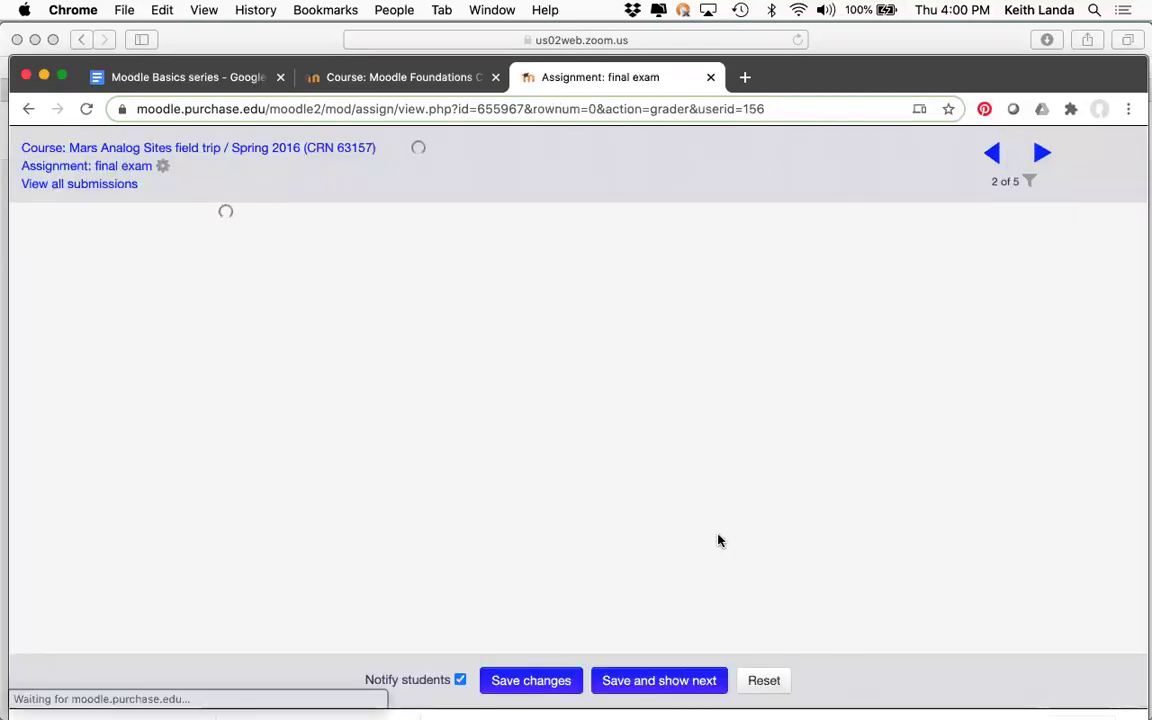
pyautogui.hscroll(-5, 718, 540)
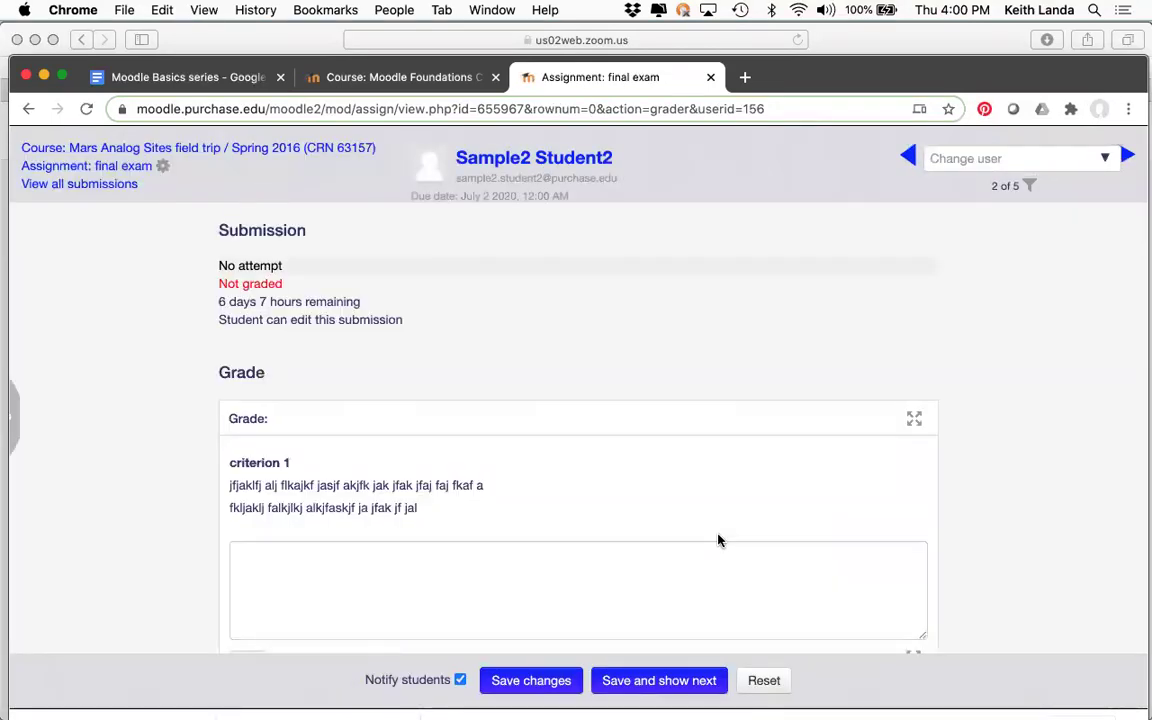
pyautogui.hscroll(-5, 715, 529)
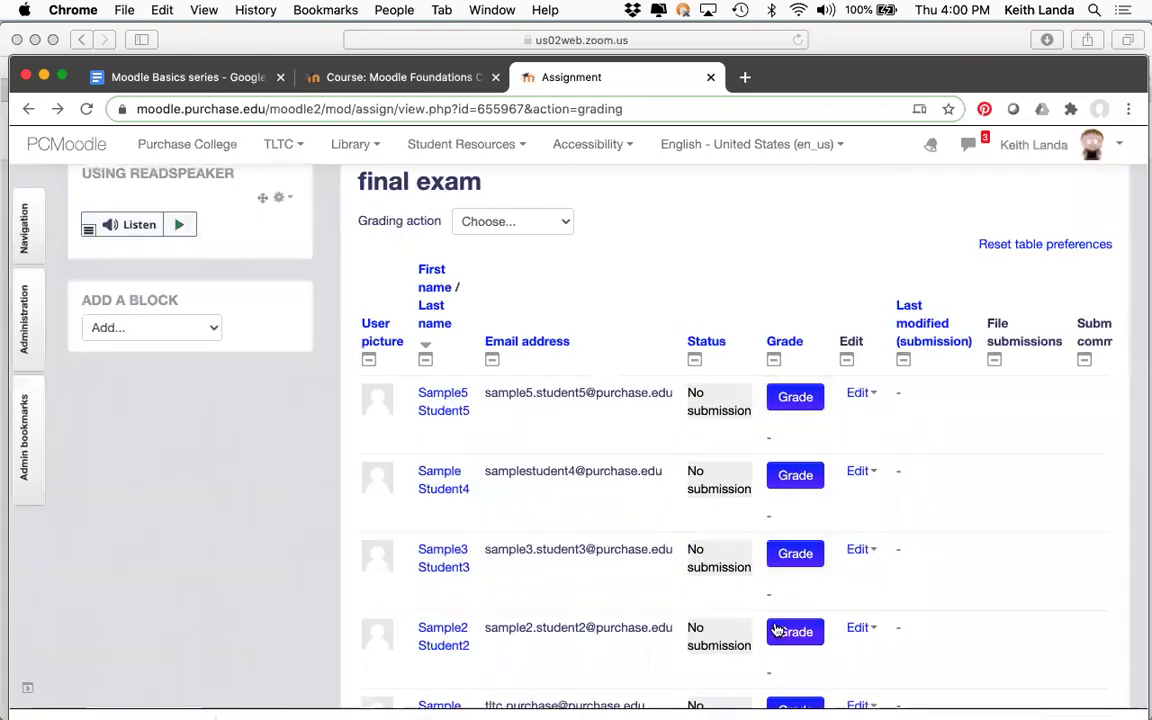
pyautogui.click(787, 633)
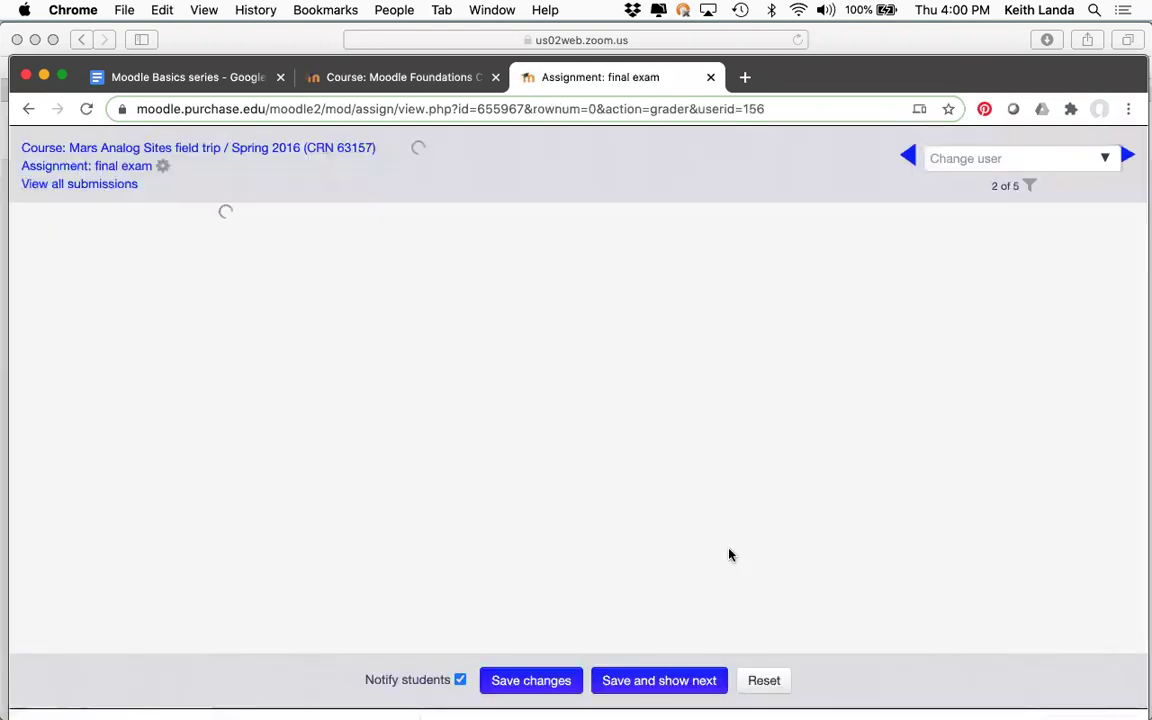
# - Enter the remark "j fdkajfajj j lfk ajflkjalkf ja jfdajlfj a" for criterion 1 in the student's grading guide
pyautogui.scroll(-3, 698, 518)
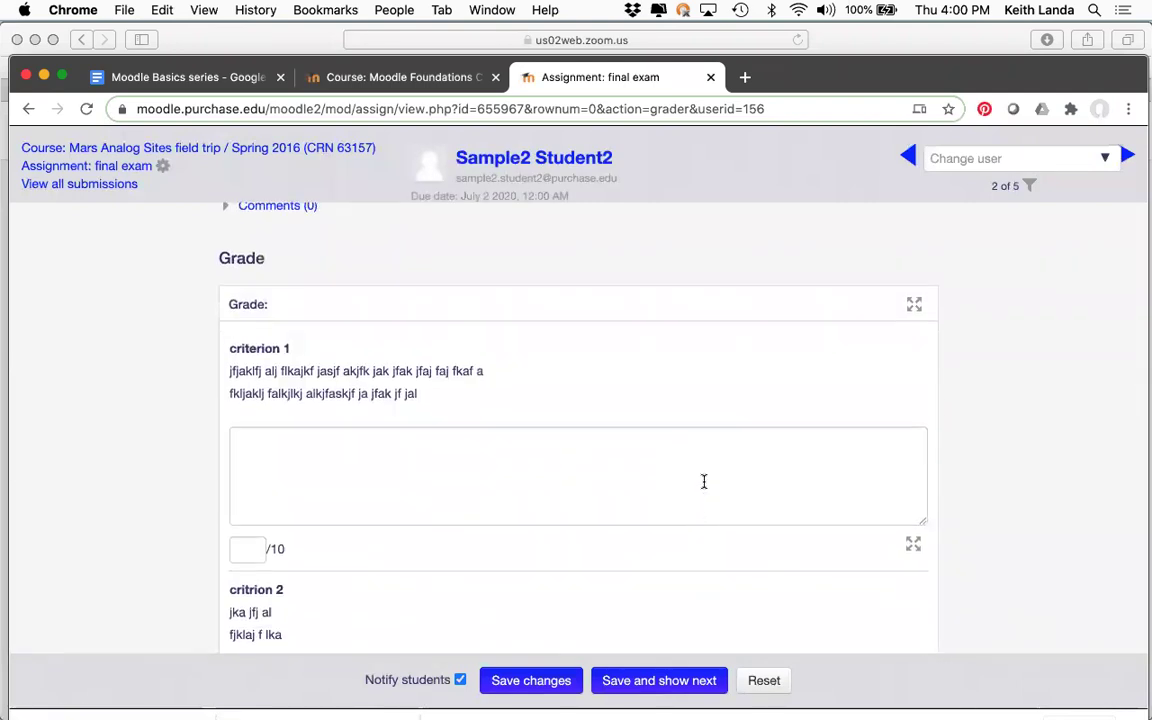
pyautogui.scroll(3, 703, 481)
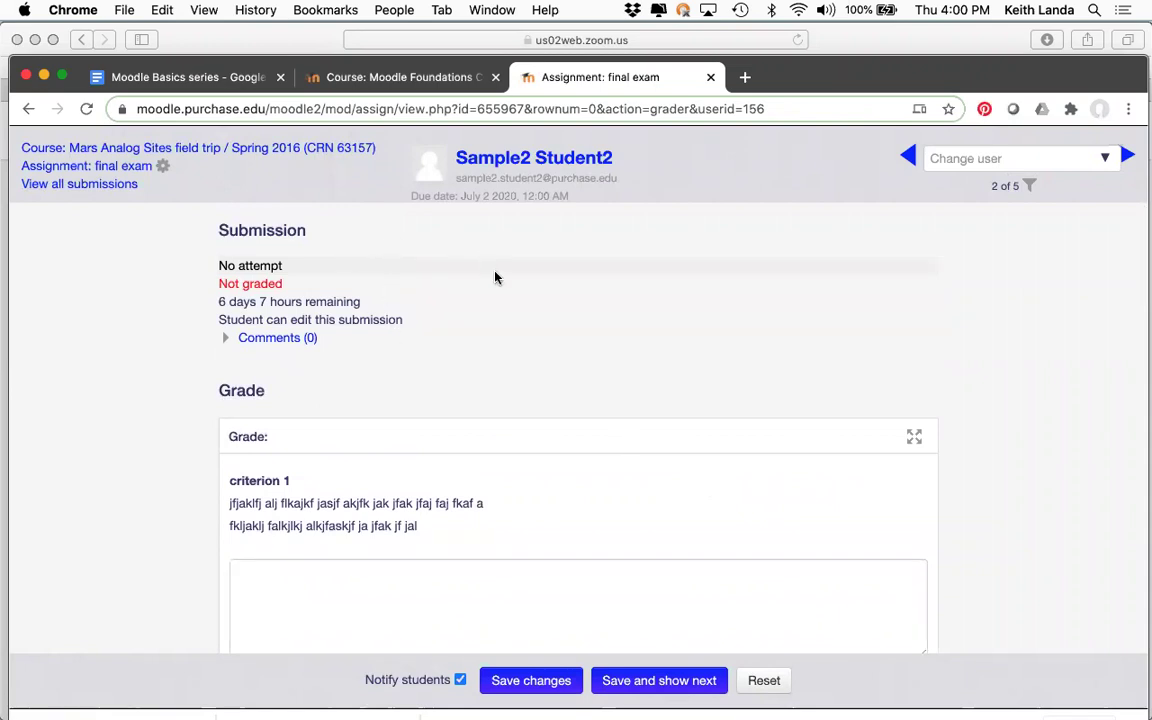
pyautogui.scroll(-3, 517, 314)
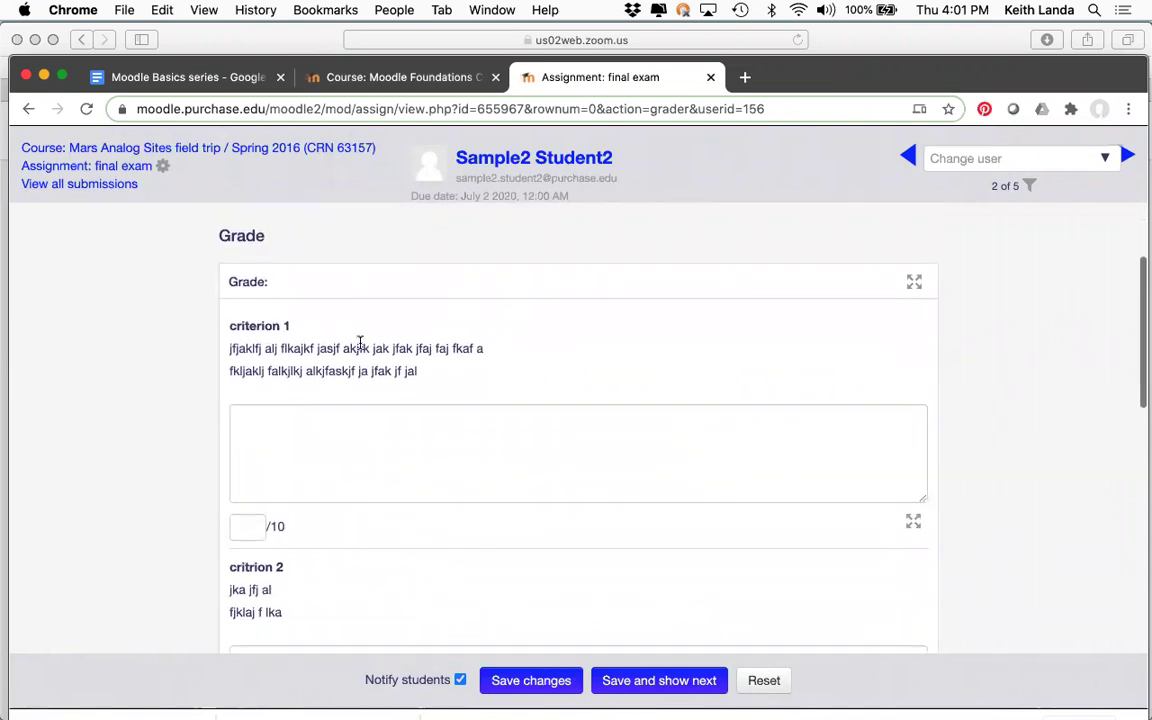
pyautogui.scroll(-2, 357, 342)
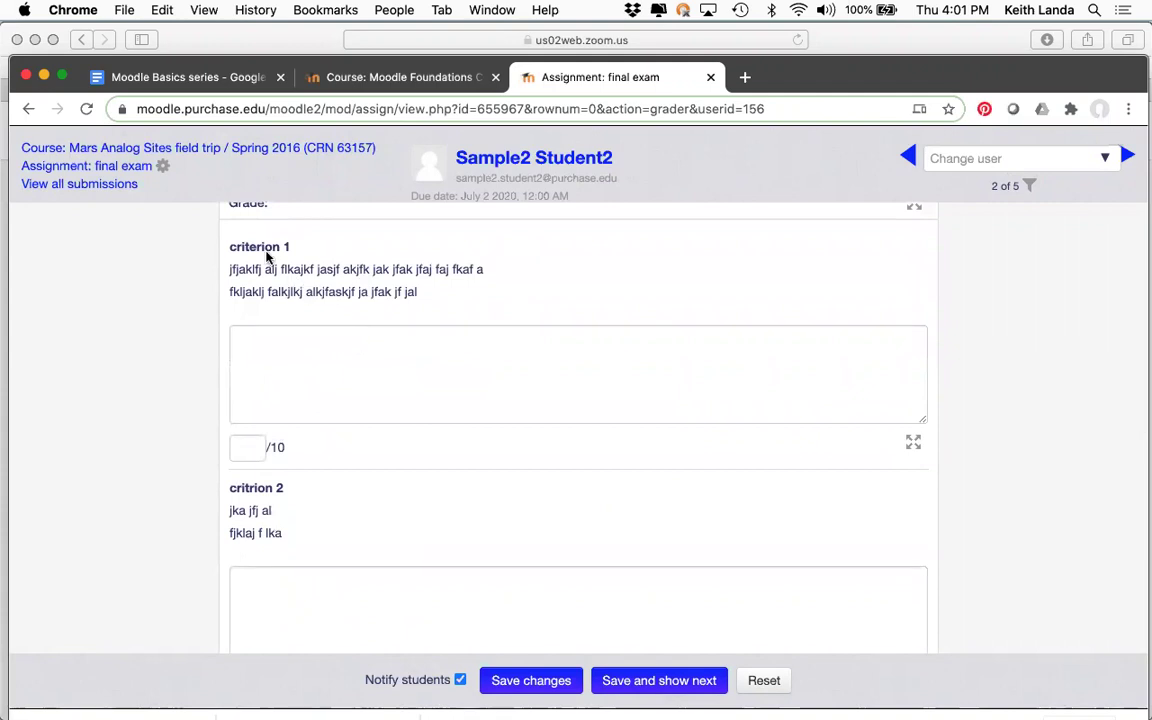
pyautogui.click(354, 359)
pyautogui.write('j fdkajfaj j lfk ajflkjalkf ja jfdajlfj a')
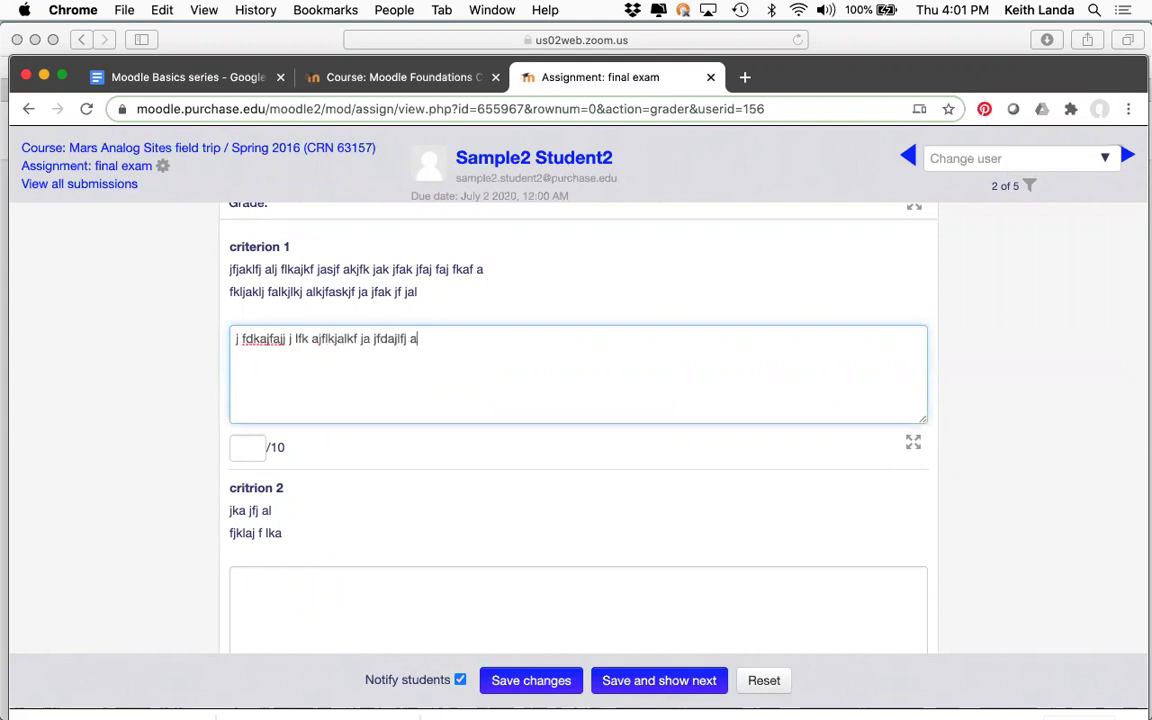
# - Give the student a score of 8 for criterion 1
pyautogui.click(250, 446)
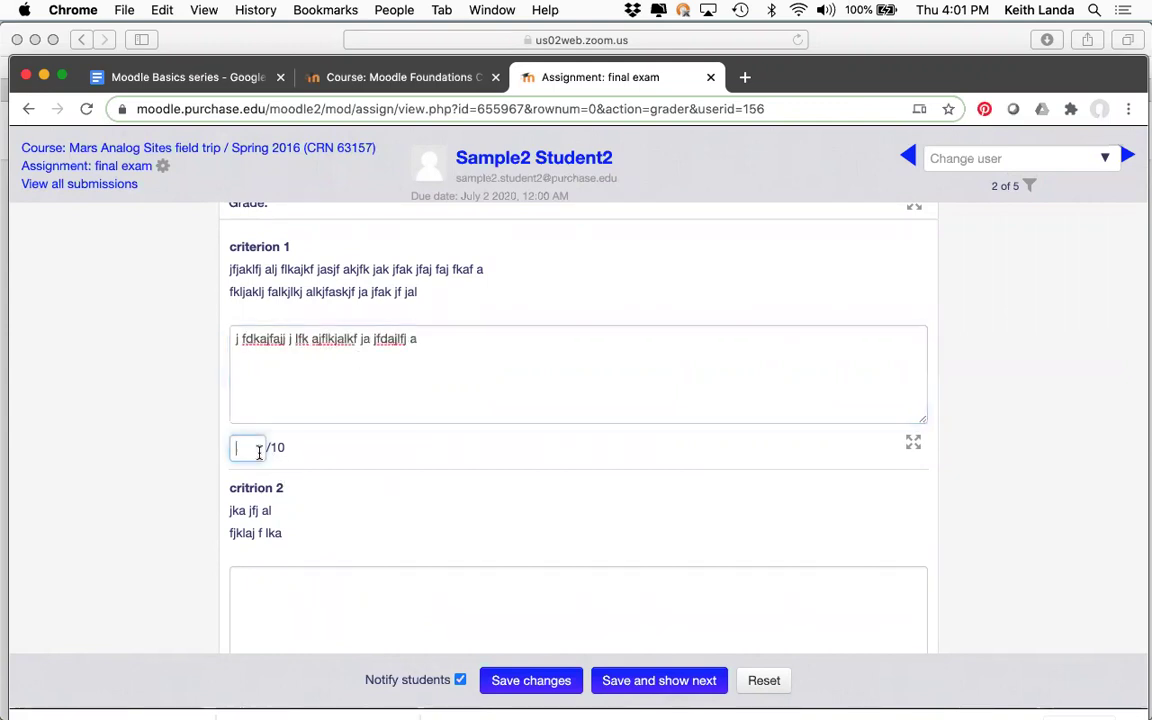
pyautogui.write('7.5')
pyautogui.press('BackSpace')
pyautogui.press('BackSpace')
pyautogui.press('BackSpace')
pyautogui.write('8')
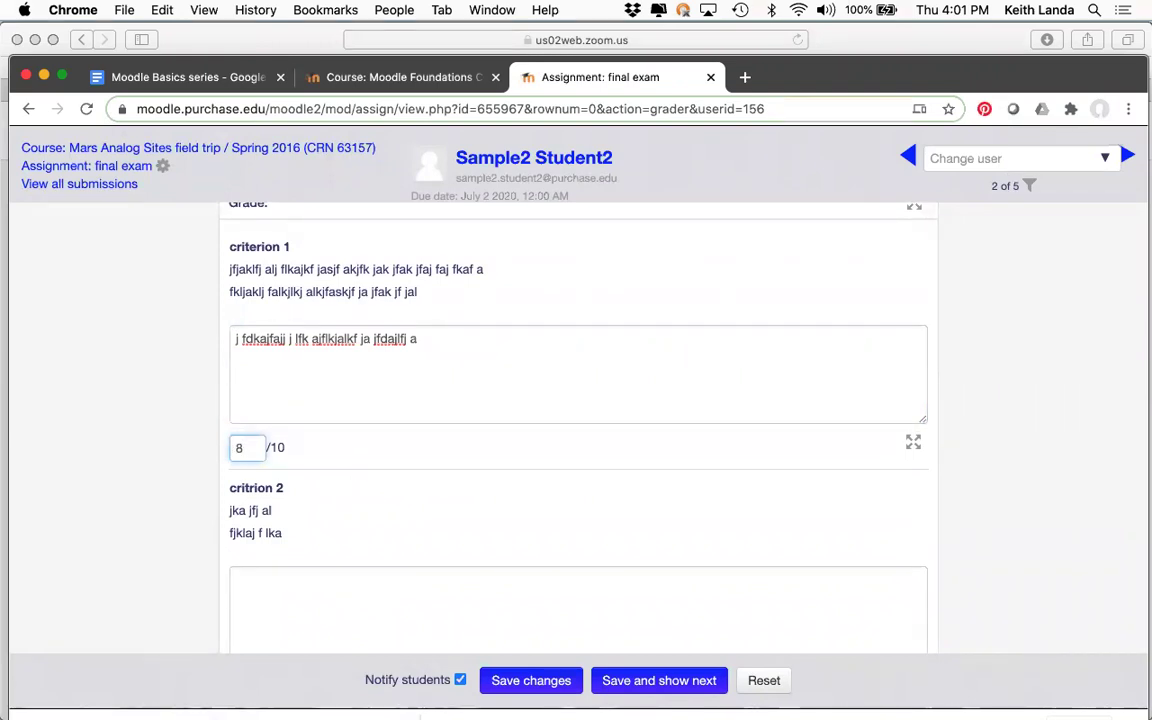
# - Give the student a score of 4 for the second criterion
pyautogui.scroll(-8, 362, 483)
pyautogui.click(250, 331)
pyautogui.write('4')
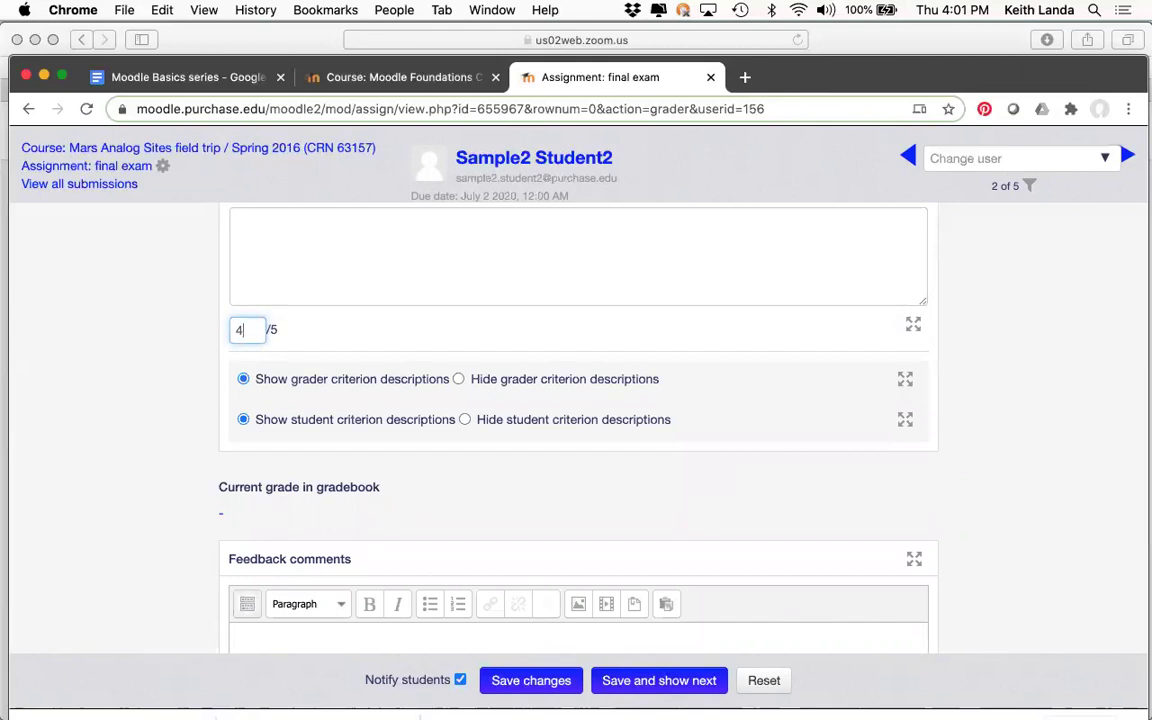
# - Enter "vdka fkajflkjaj faj flaj lfkajkl" as the overall feedback comment for the student's final exam
pyautogui.scroll(5, 578, 420)
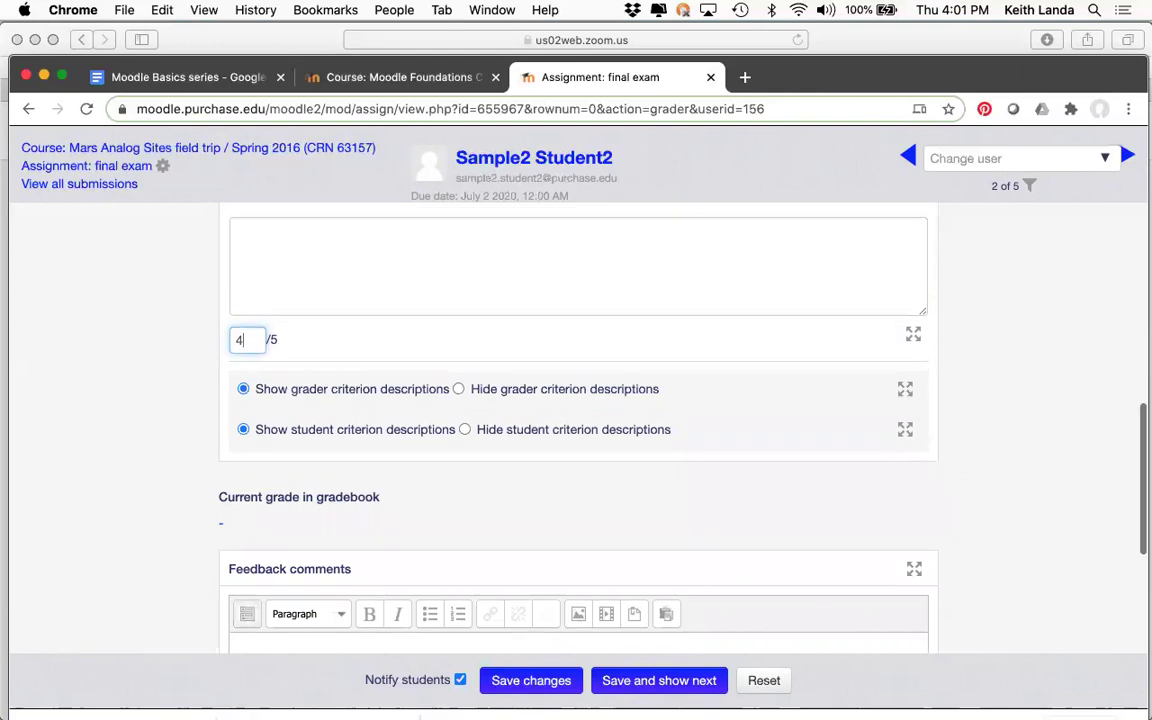
pyautogui.scroll(1, 167, 337)
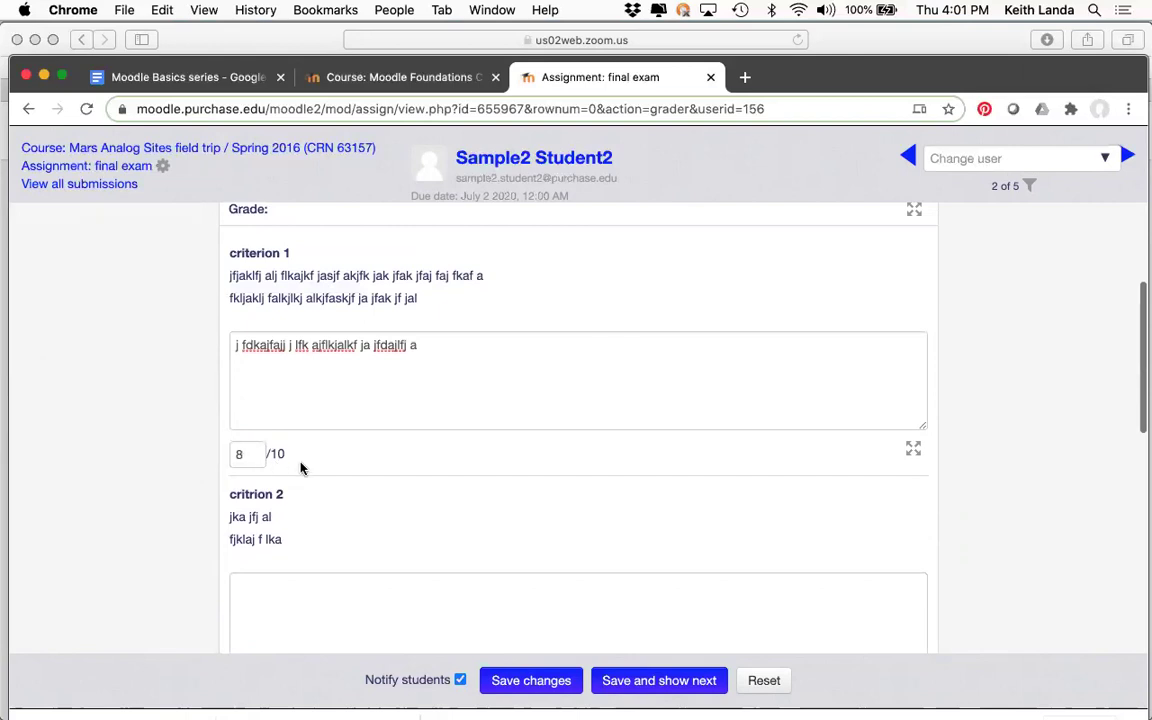
pyautogui.scroll(-6, 301, 466)
pyautogui.scroll(-3, 303, 470)
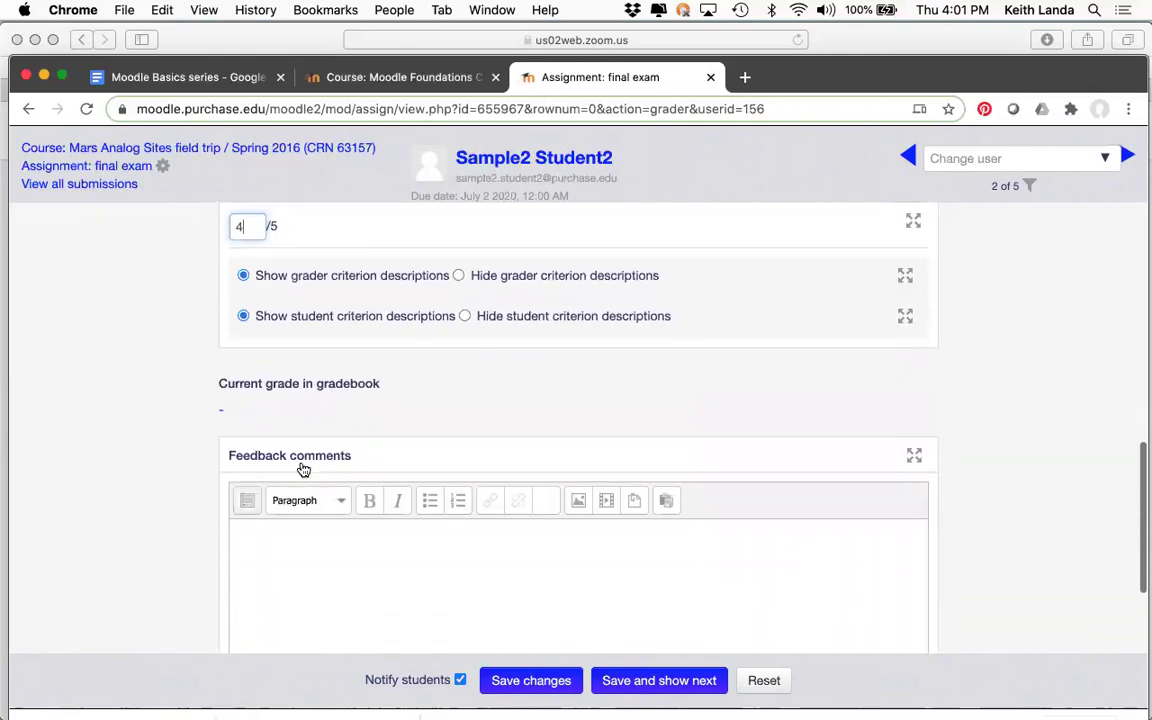
pyautogui.click(303, 470)
pyautogui.write('vdka fkajflkjaj faj flaj lfkajkl')
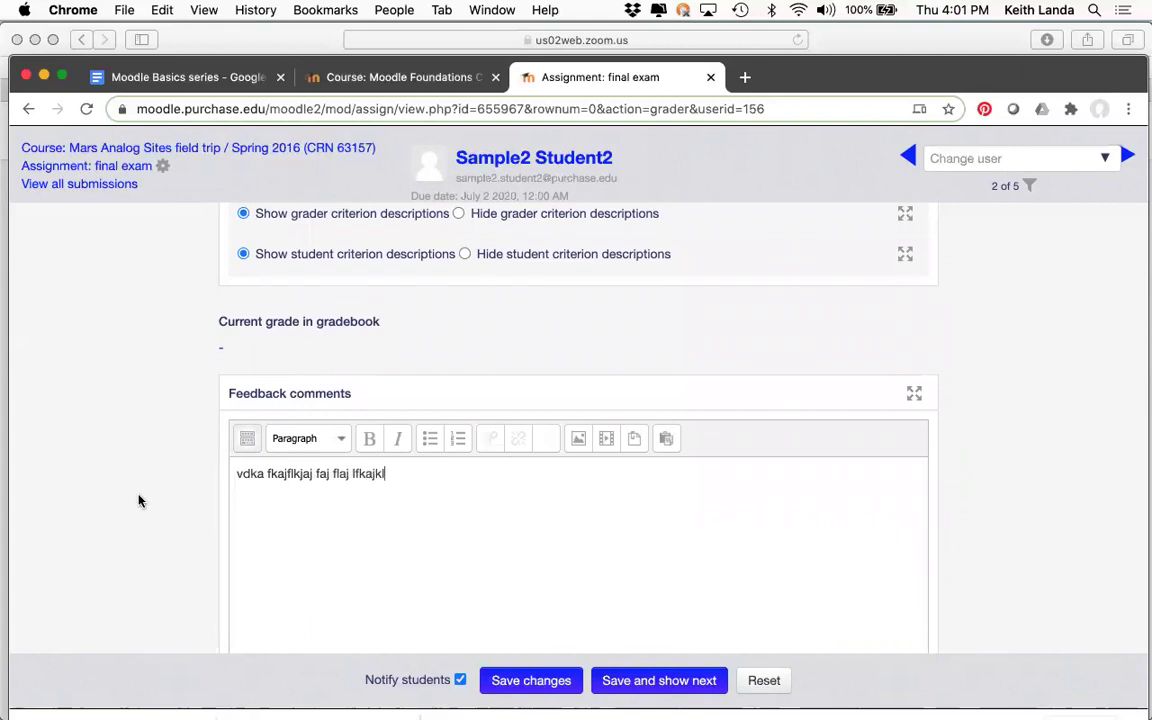
# - Turn off student notification, save the grade and feedback, and dismiss the confirmation
pyautogui.scroll(-3, 139, 501)
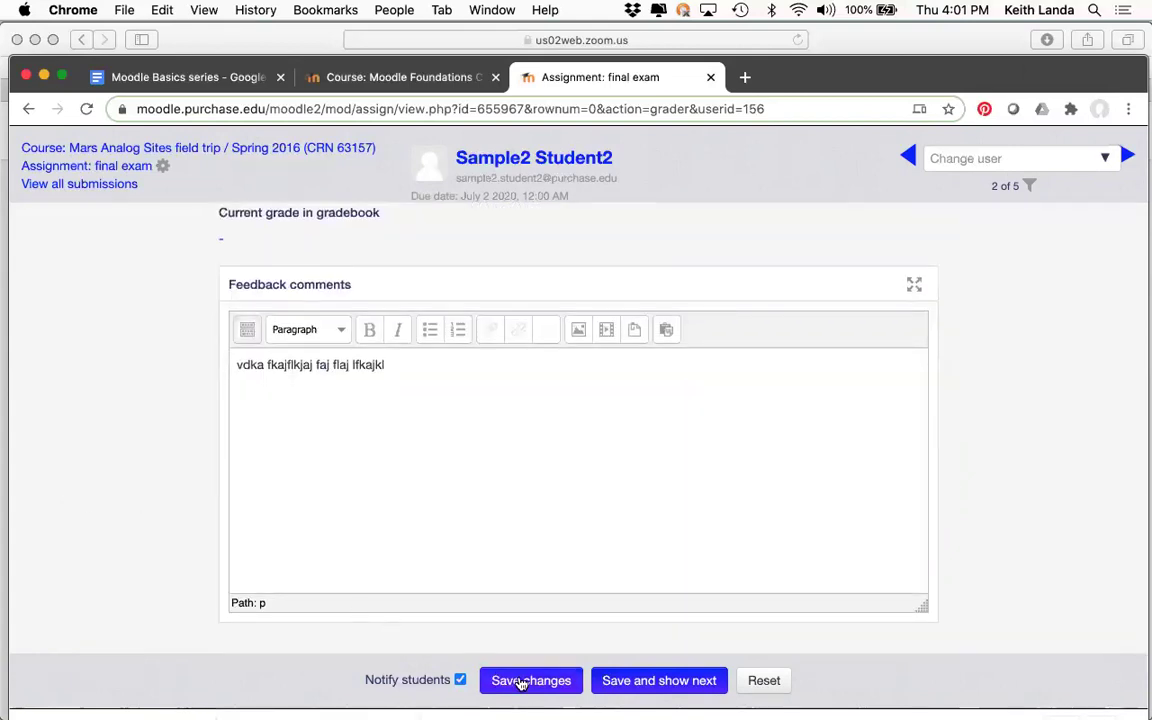
pyautogui.click(461, 680)
pyautogui.click(514, 683)
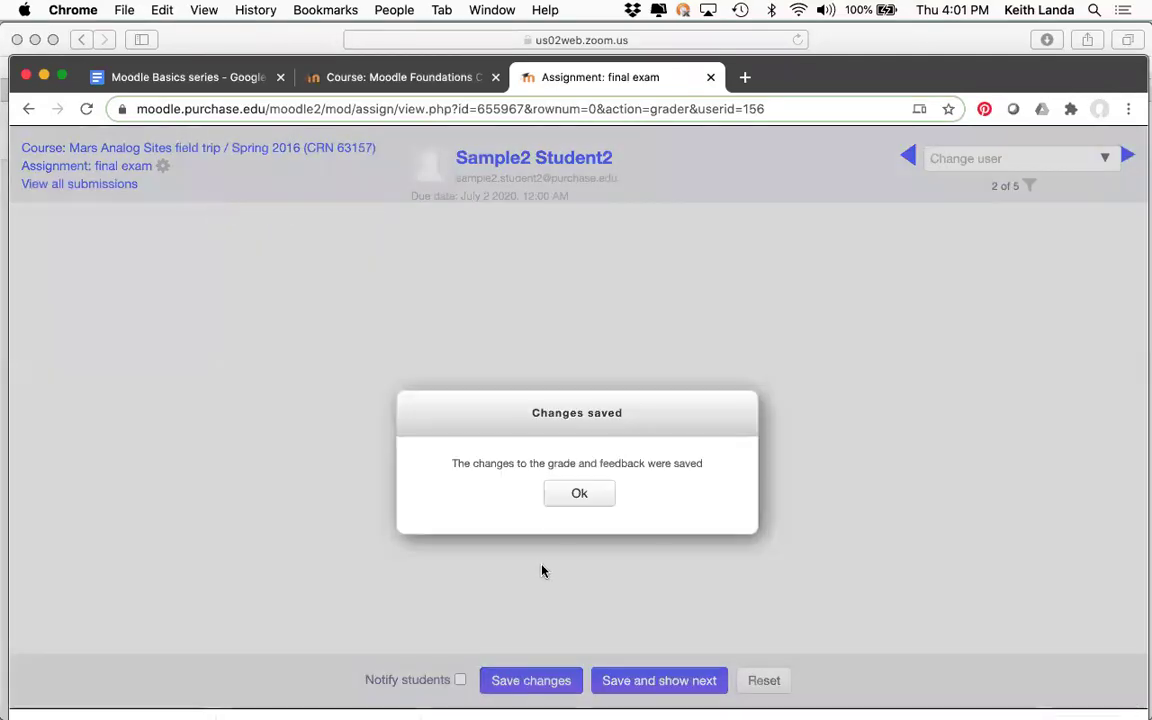
pyautogui.click(578, 493)
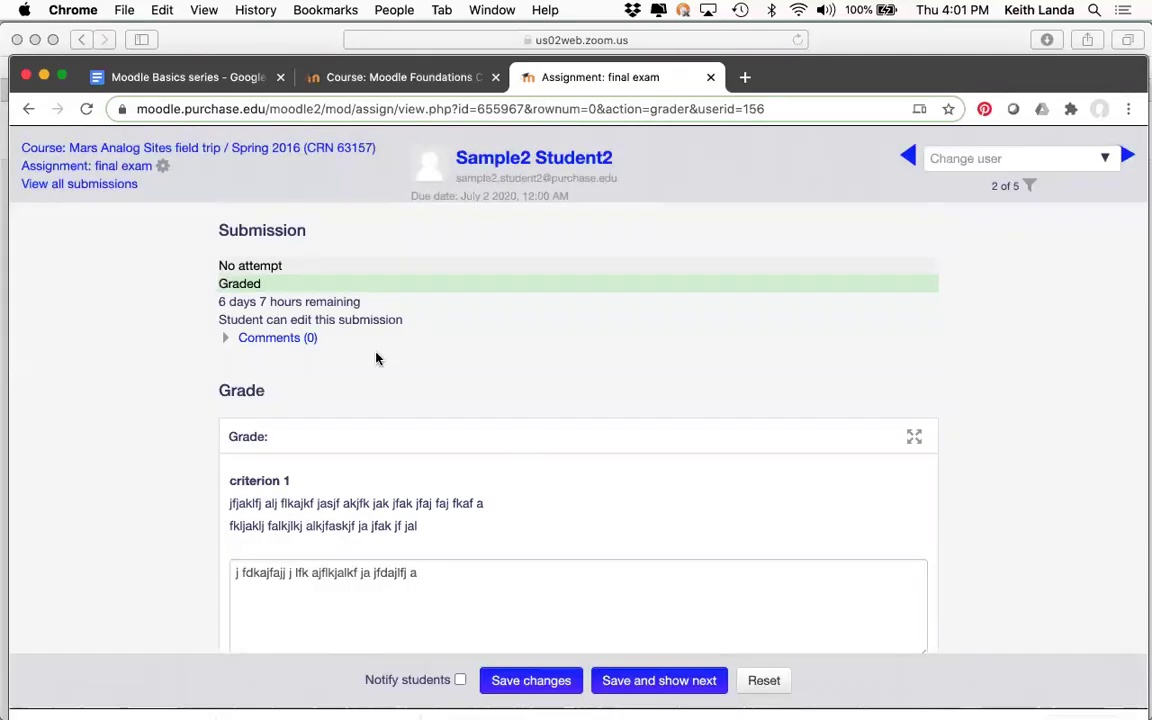
# - Review the saved criterion scores, criterion comments and gradebook grade for the student's final exam
pyautogui.scroll(-3, 376, 358)
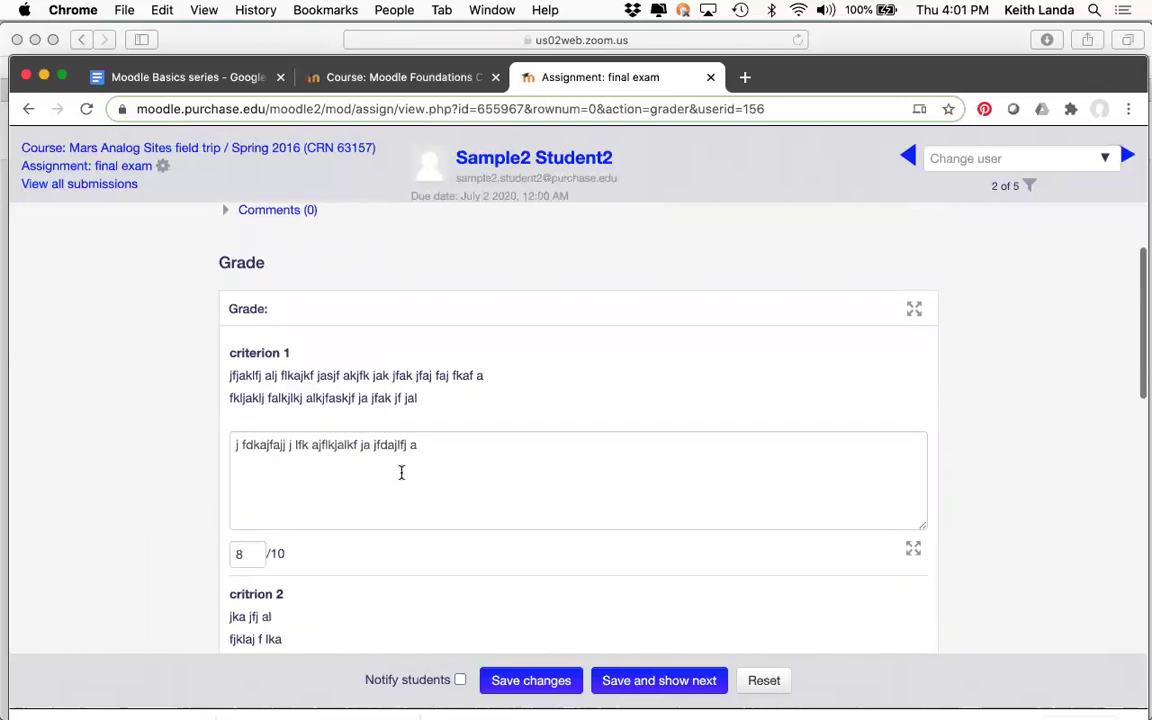
pyautogui.scroll(-4, 367, 476)
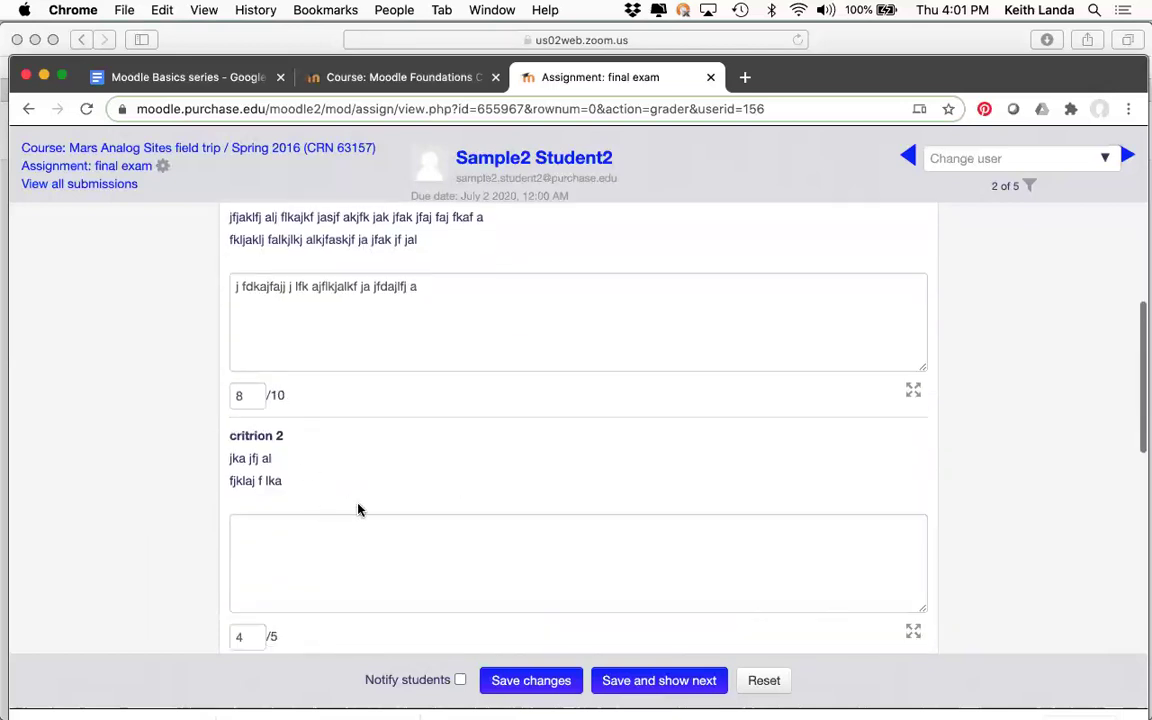
pyautogui.scroll(-7, 360, 507)
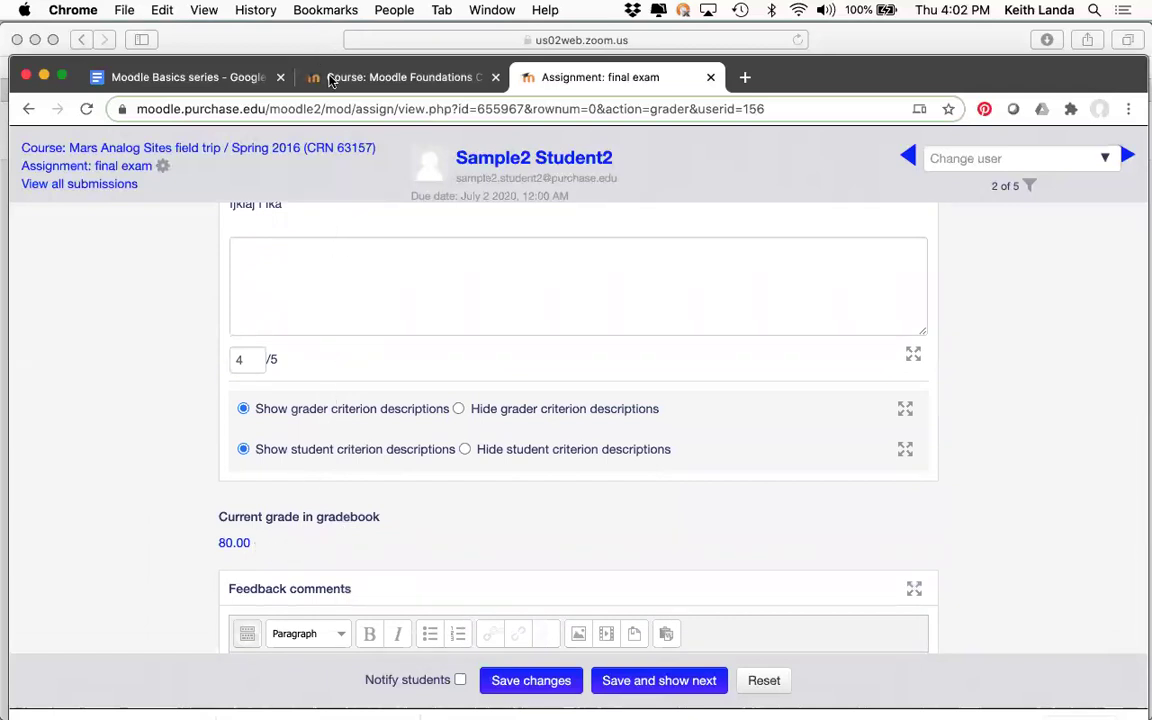
# - Switch to the Moodle Basics series document in Google Docs and review the grading webinar outline back to its introduction
pyautogui.click(120, 80)
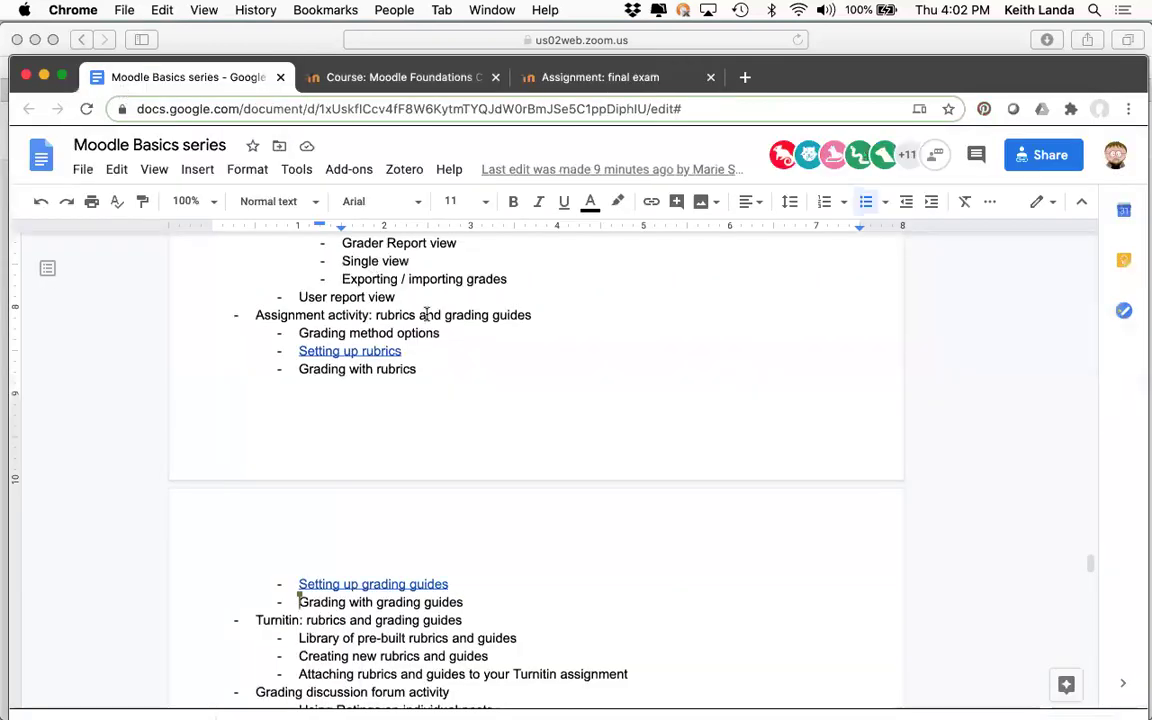
pyautogui.scroll(8, 459, 351)
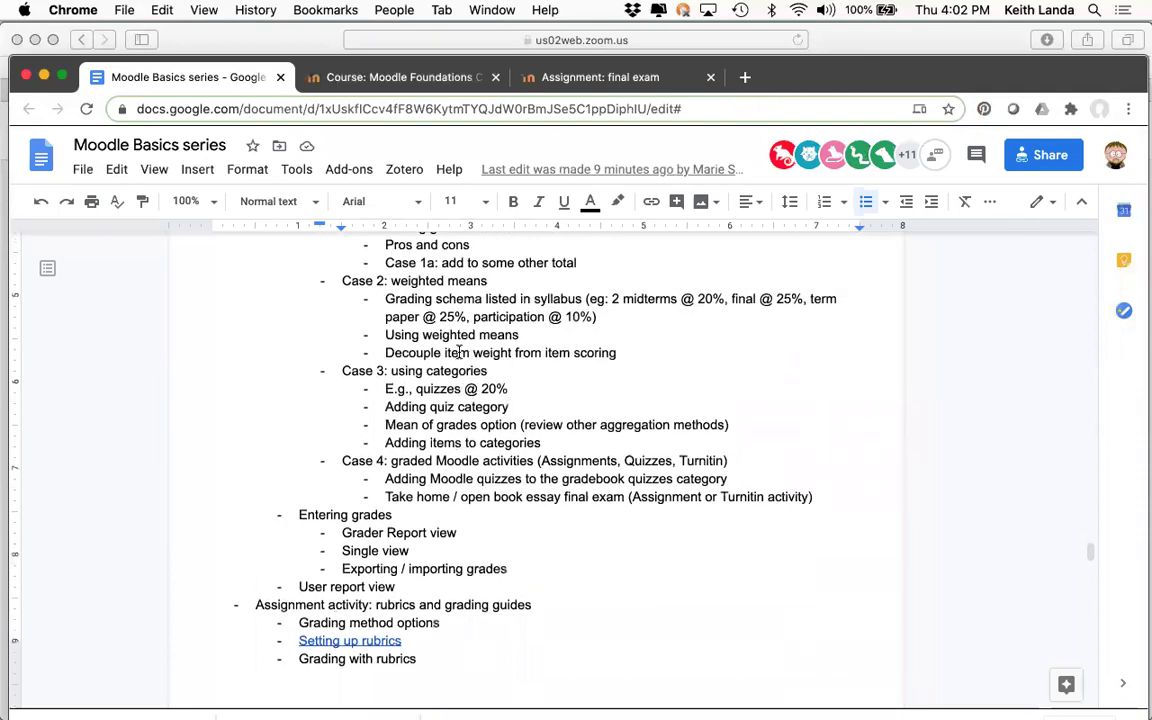
pyautogui.scroll(3, 459, 351)
pyautogui.scroll(-10, 459, 351)
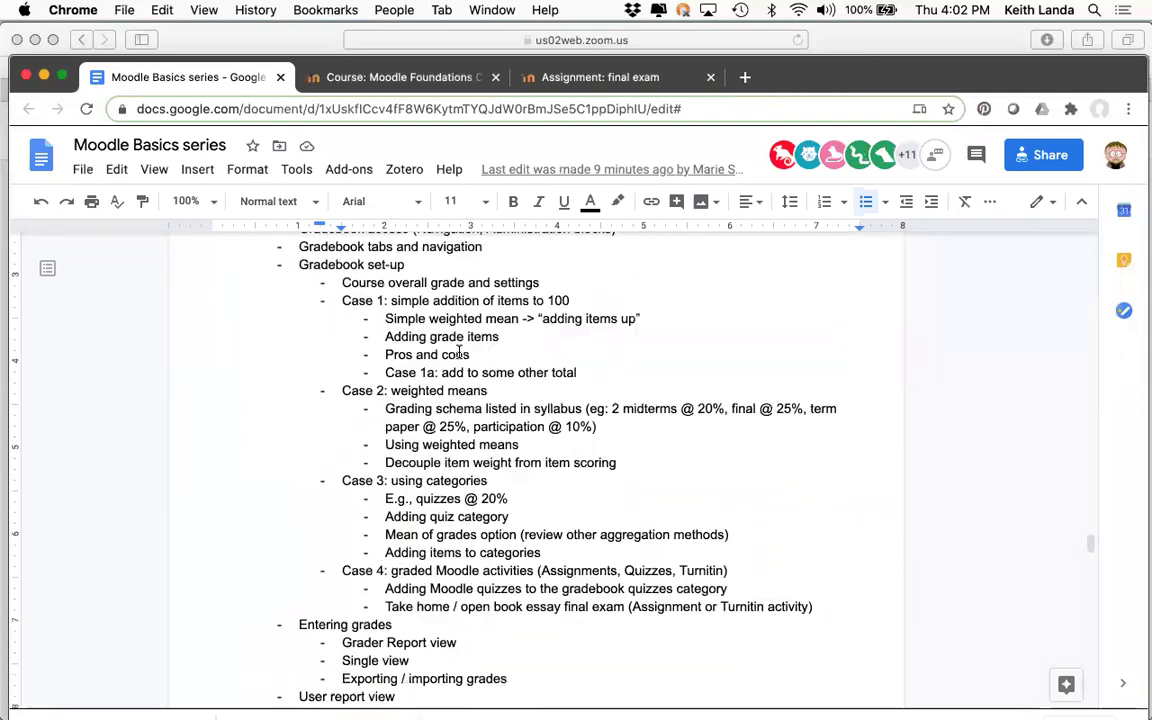
pyautogui.scroll(-2, 459, 351)
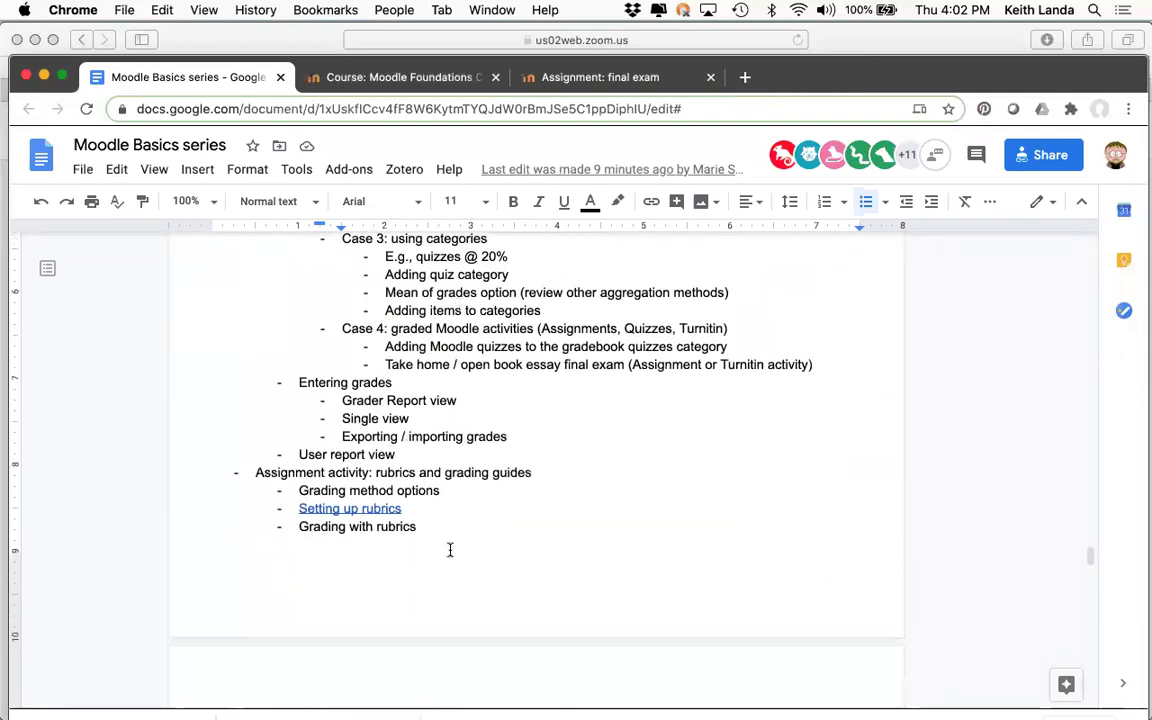
pyautogui.scroll(-2, 450, 550)
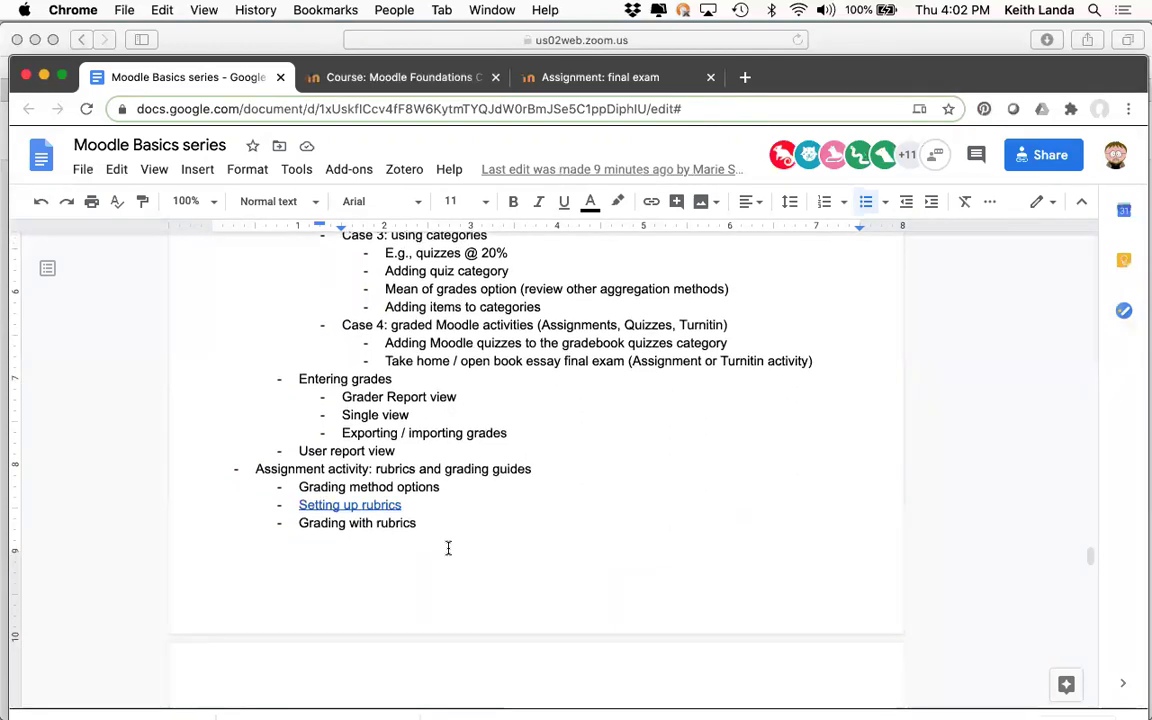
pyautogui.scroll(-1, 448, 548)
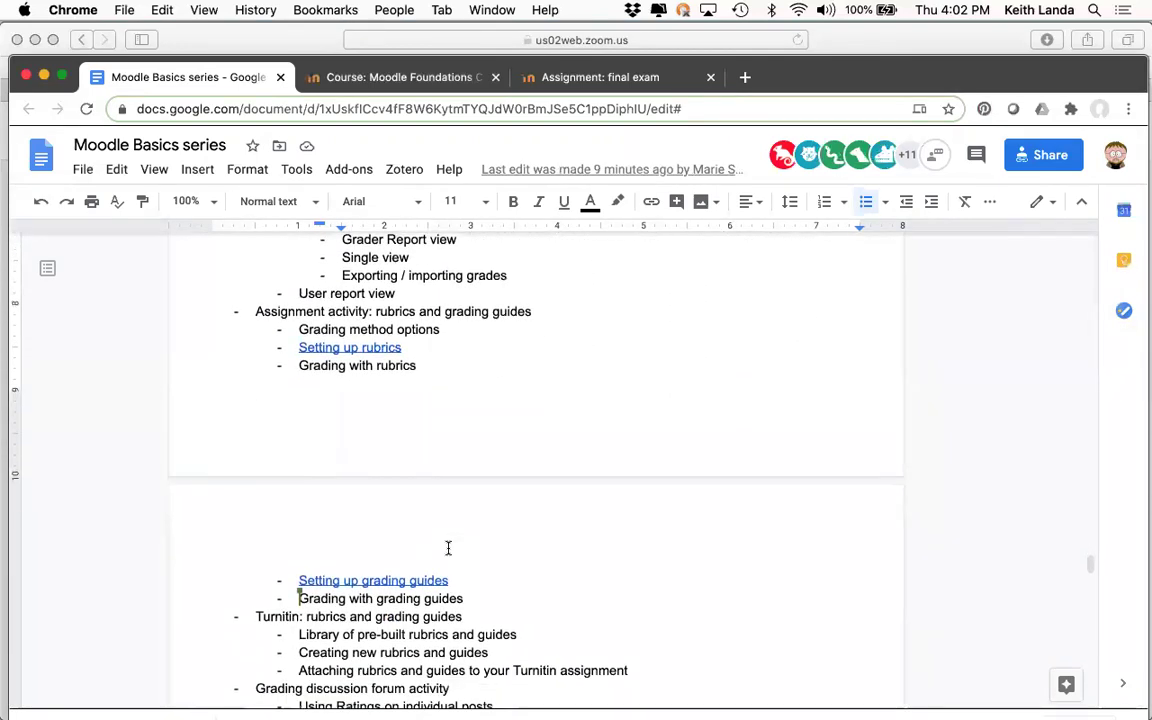
pyautogui.scroll(6, 447, 463)
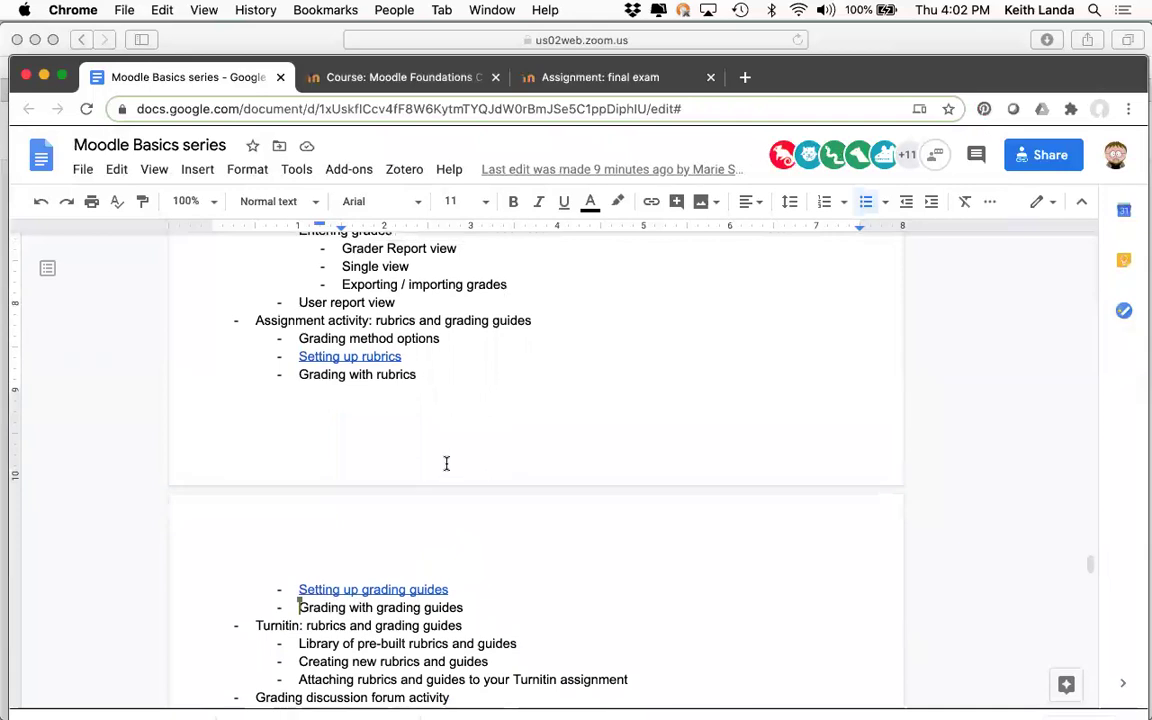
pyautogui.scroll(2, 446, 461)
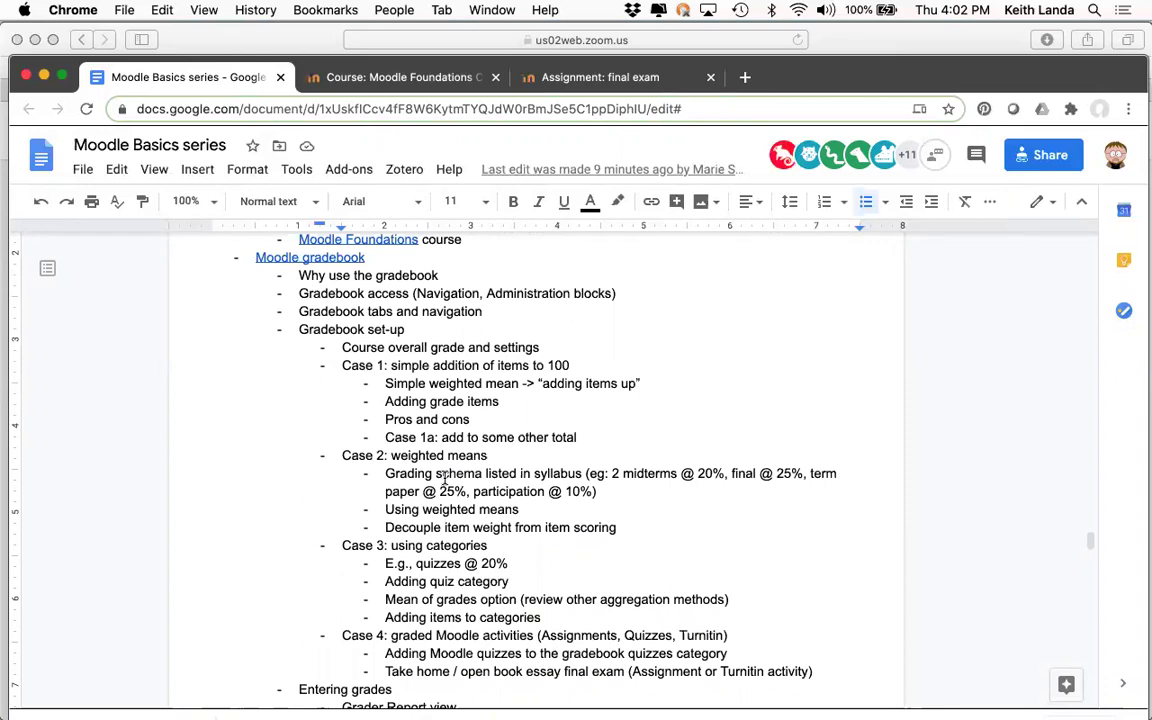
pyautogui.scroll(2, 445, 478)
pyautogui.scroll(-2, 445, 478)
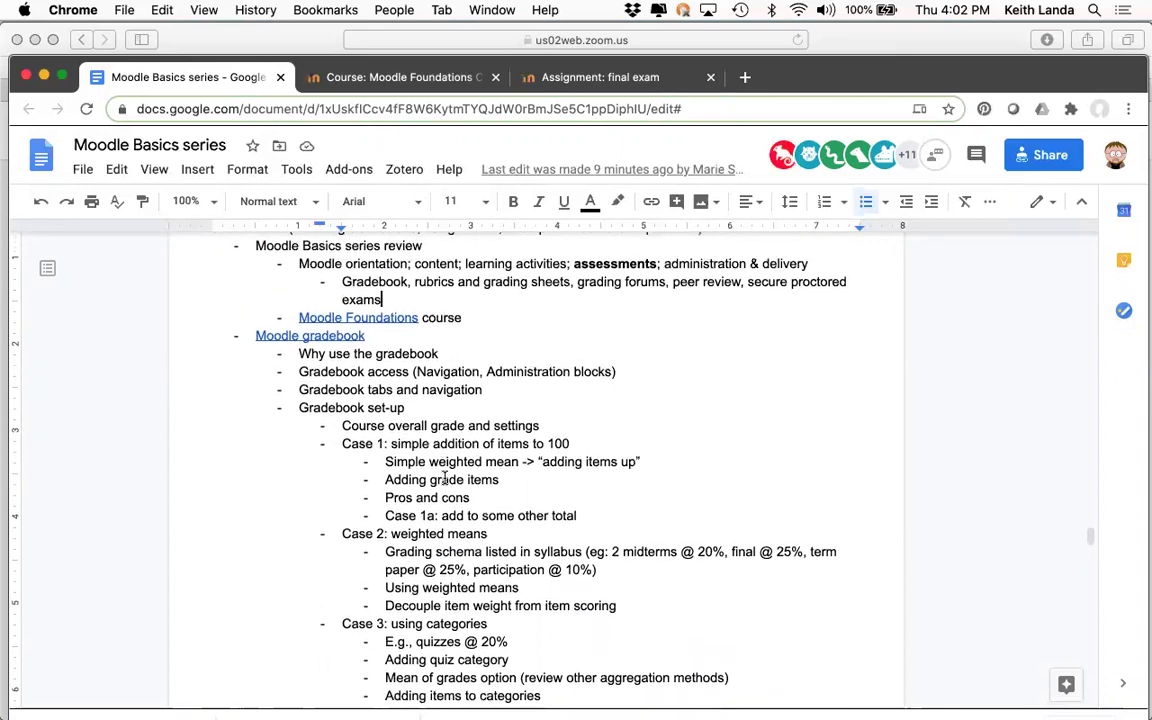
pyautogui.scroll(3, 445, 478)
pyautogui.scroll(2, 445, 478)
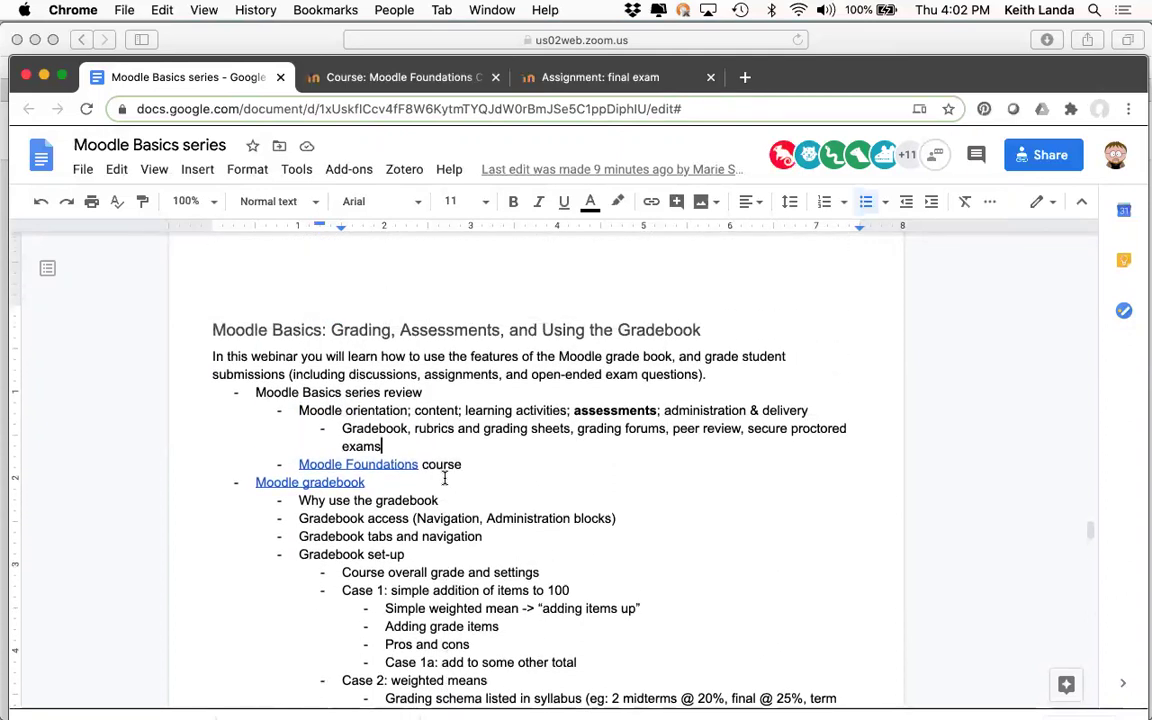
# - Read through the webinar outline from the gradebook cases to the secure proctored exams section and its Non-Proctored Best Practices slide
pyautogui.scroll(-4, 443, 510)
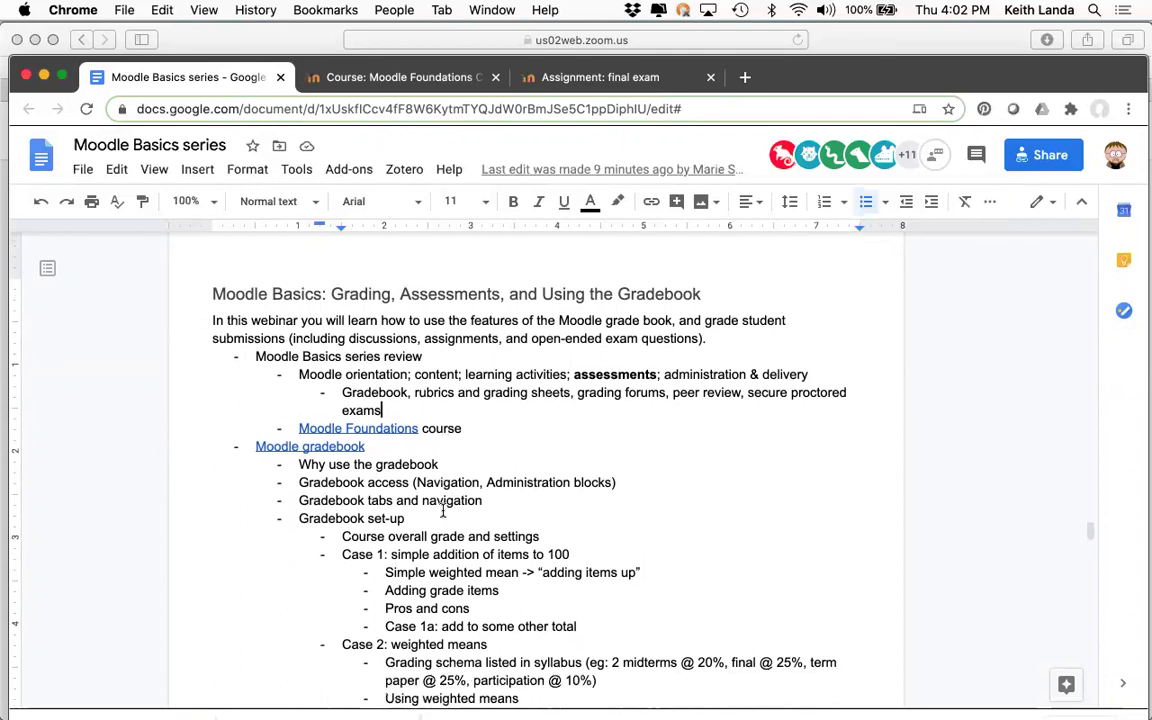
pyautogui.scroll(-3, 443, 510)
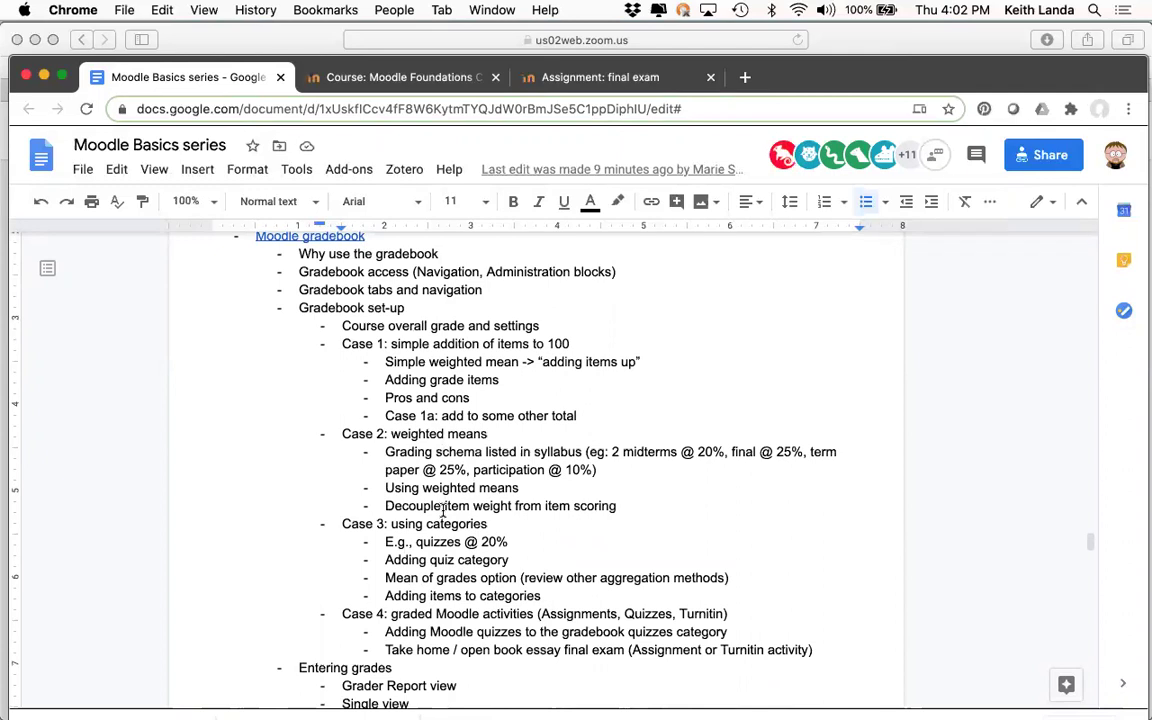
pyautogui.scroll(-3, 443, 510)
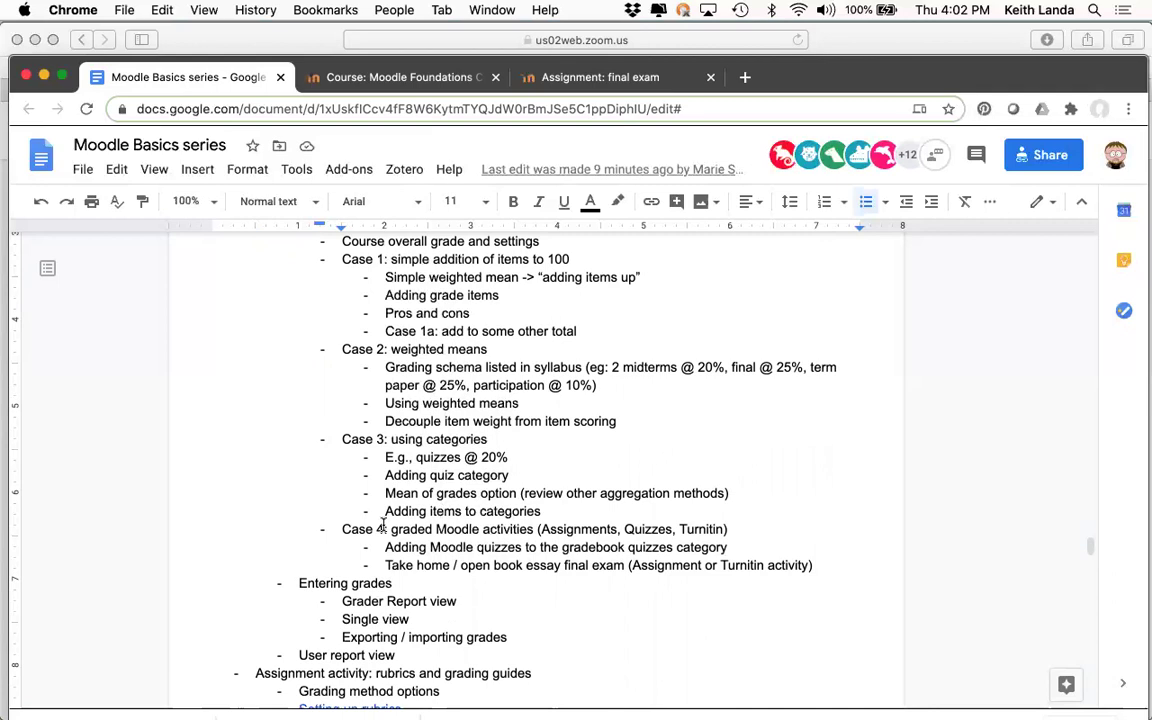
pyautogui.scroll(-4, 383, 527)
pyautogui.scroll(-6, 383, 525)
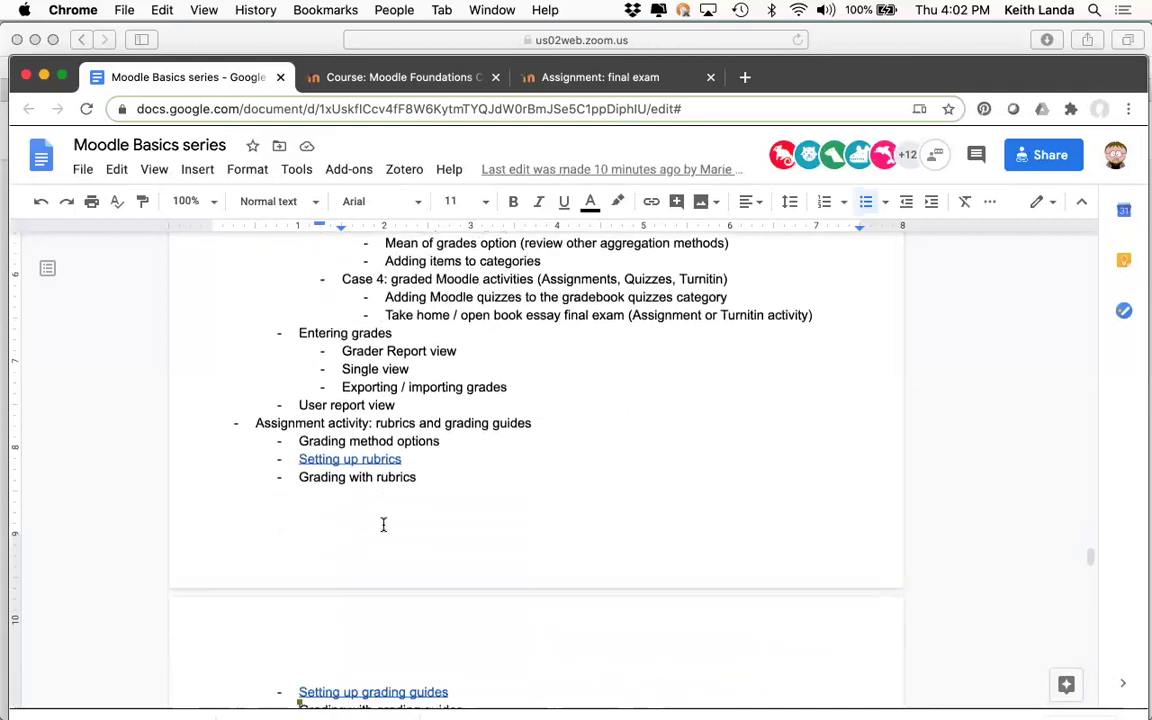
pyautogui.scroll(-2, 383, 527)
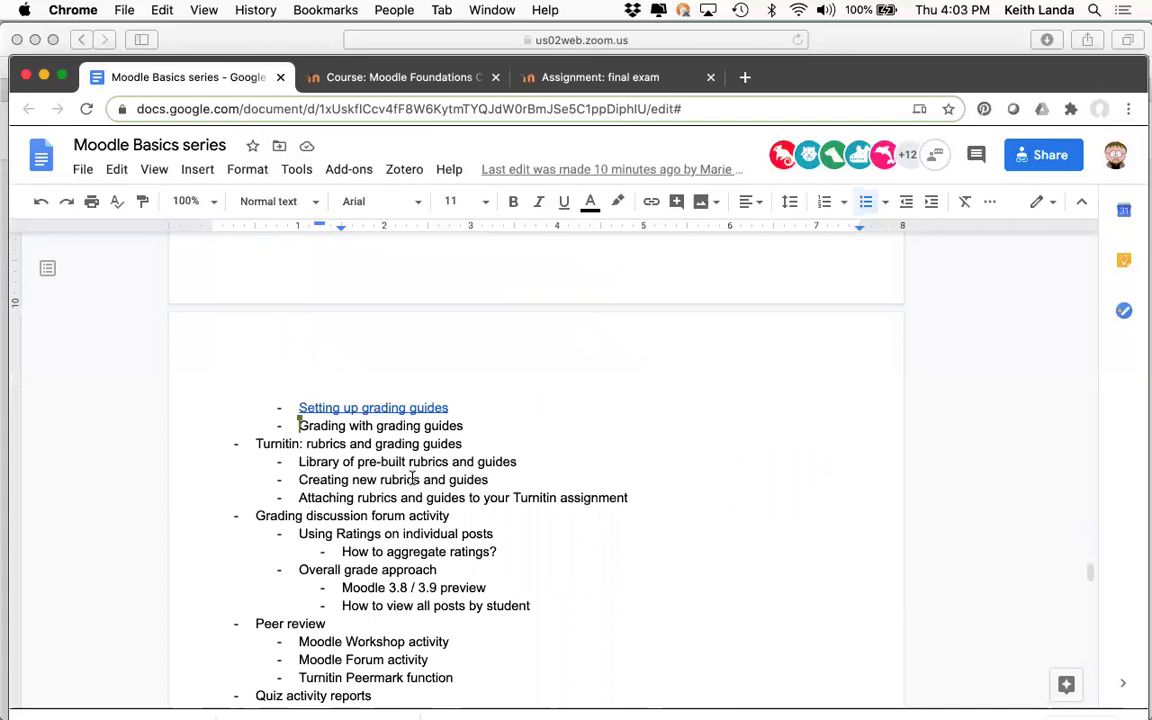
pyautogui.scroll(-2, 390, 477)
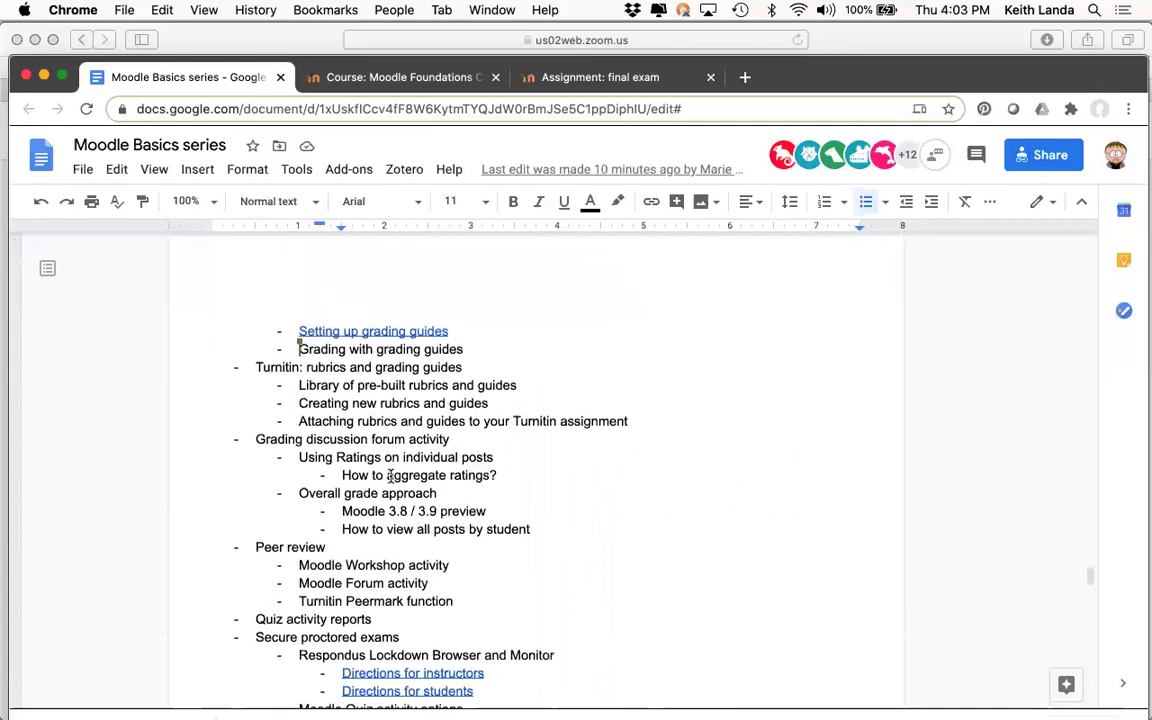
pyautogui.scroll(-3, 333, 488)
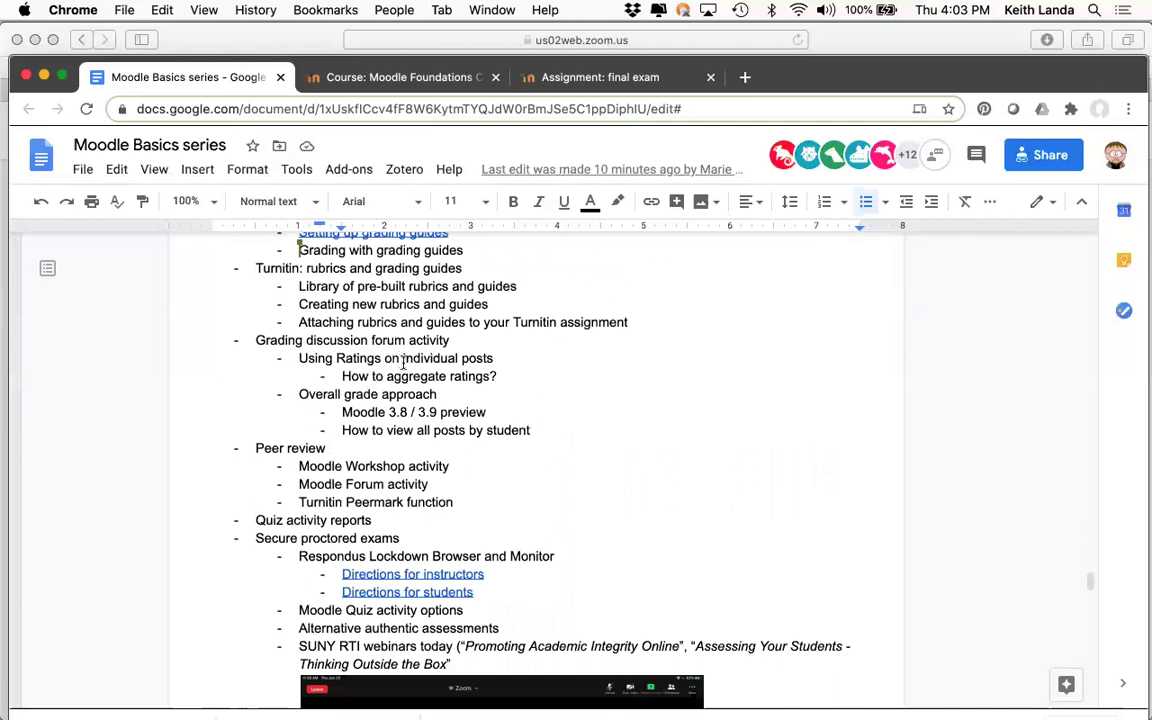
pyautogui.scroll(-2, 439, 406)
pyautogui.scroll(-7, 439, 406)
pyautogui.scroll(5, 439, 406)
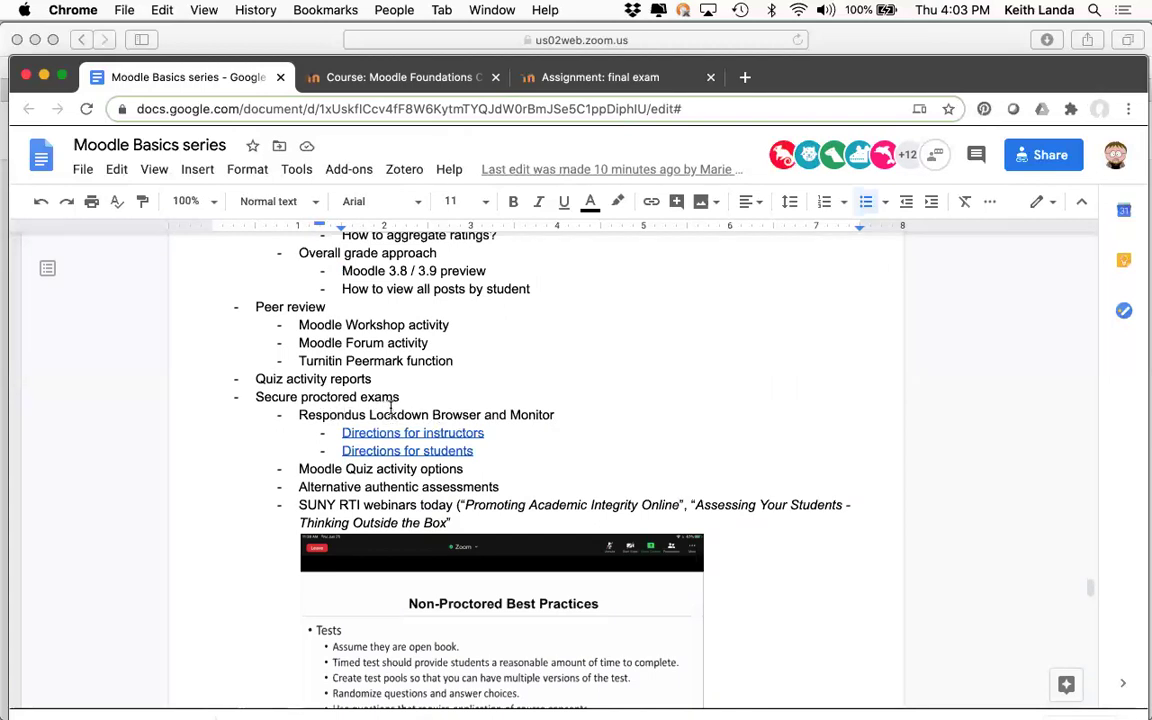
pyautogui.scroll(-5, 541, 476)
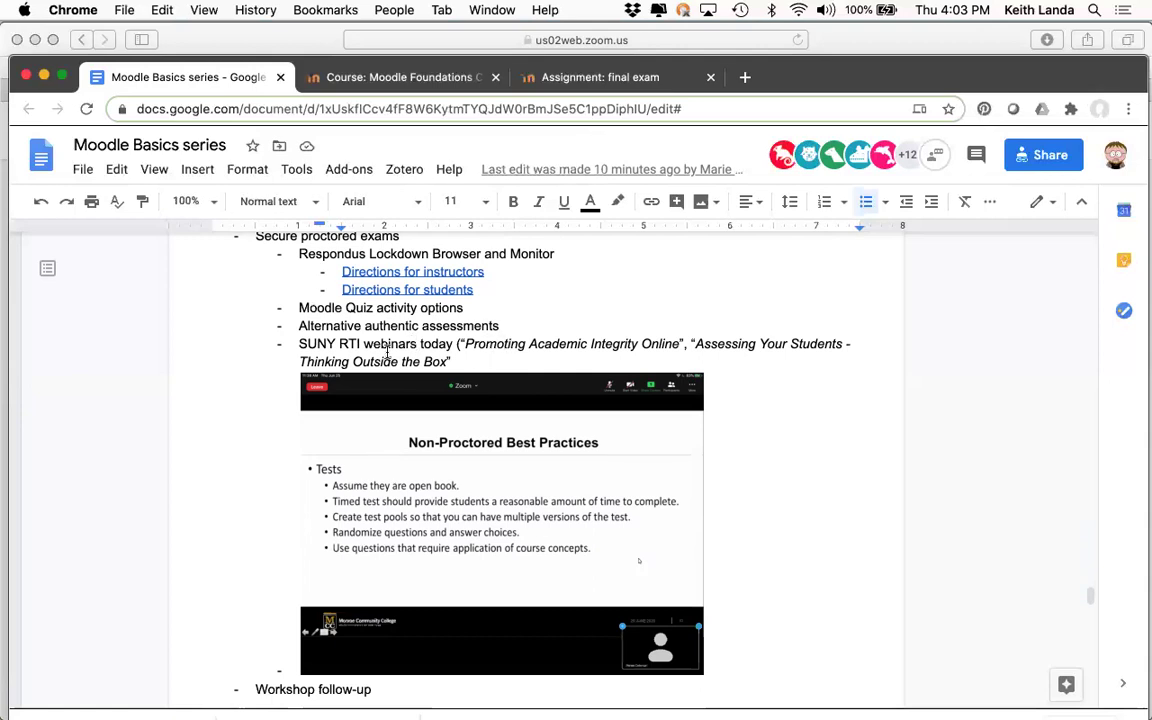
# - Look over the secure proctored exams section again and return to the Moodle gradebook part of the outline
pyautogui.scroll(2, 315, 337)
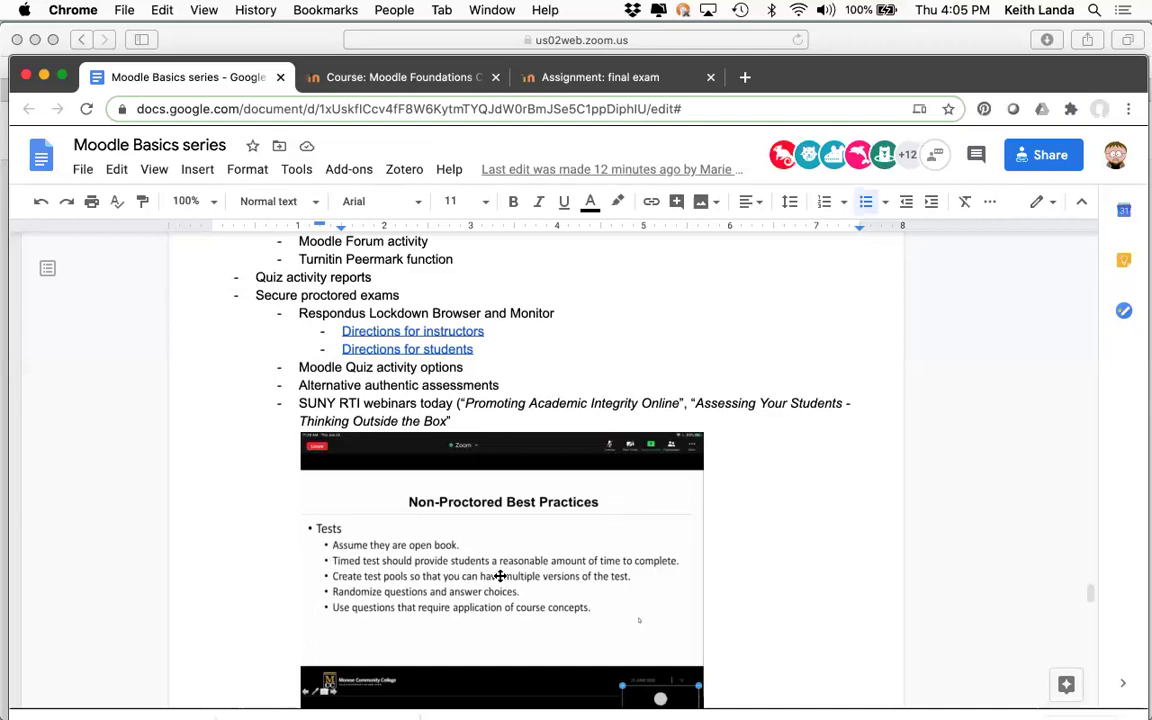
pyautogui.scroll(-2, 500, 576)
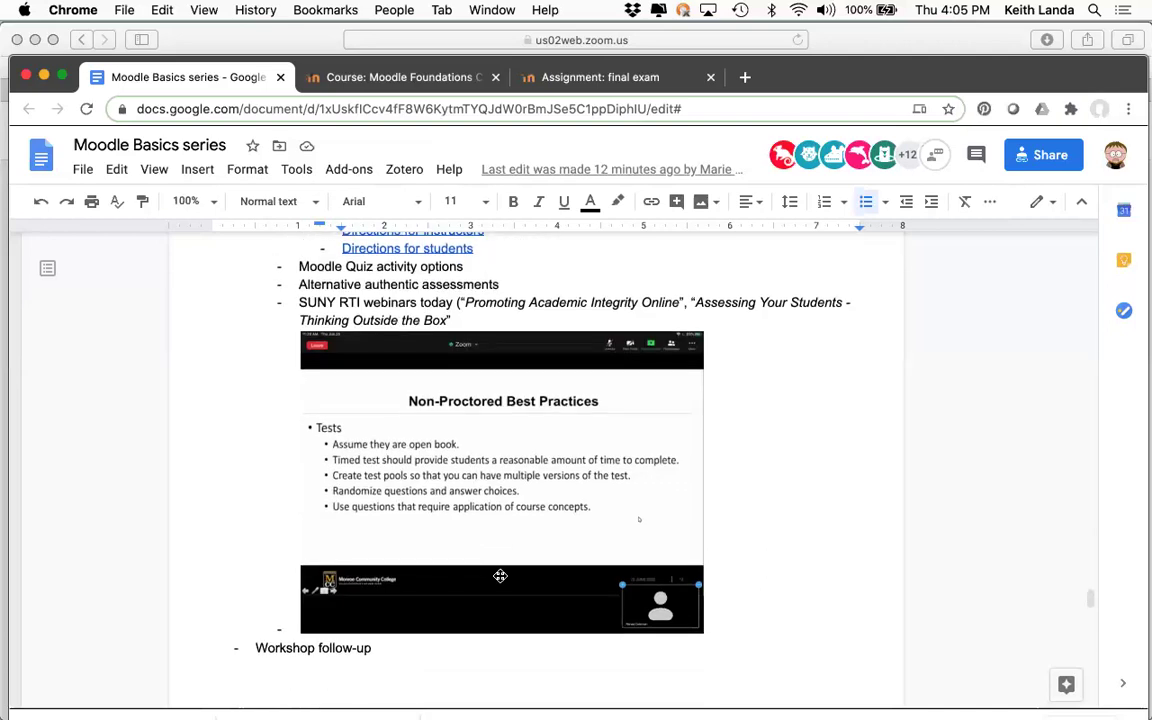
pyautogui.scroll(4, 500, 576)
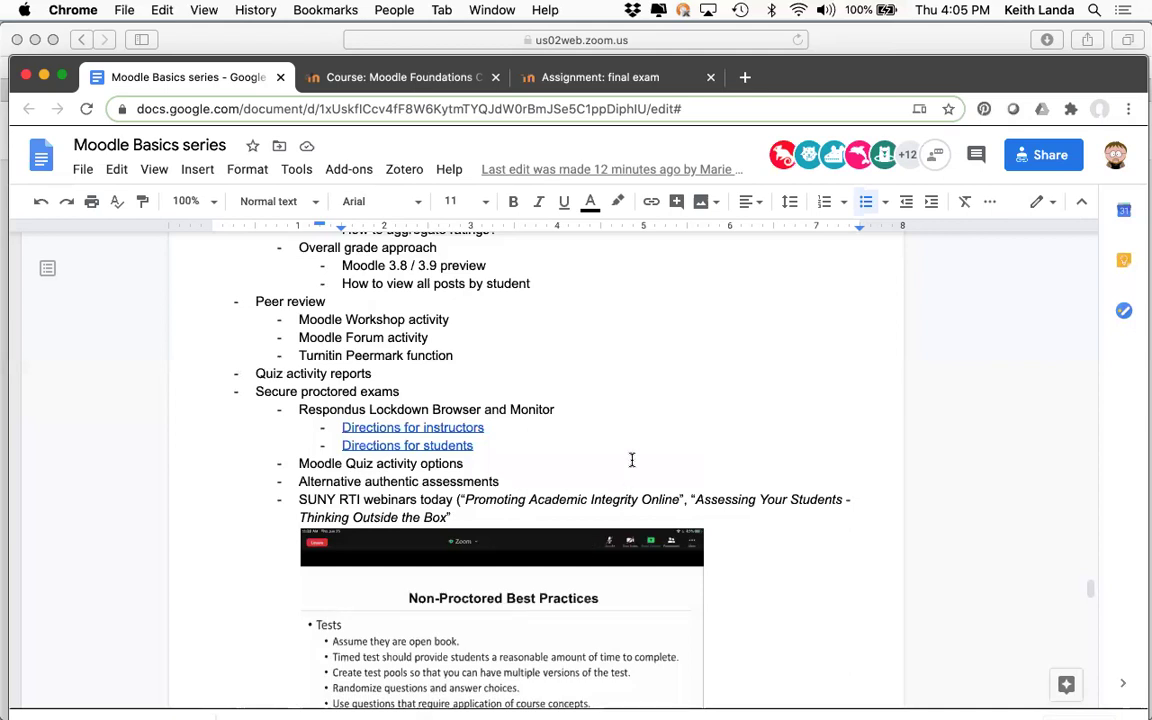
pyautogui.scroll(3, 631, 459)
pyautogui.scroll(15, 631, 459)
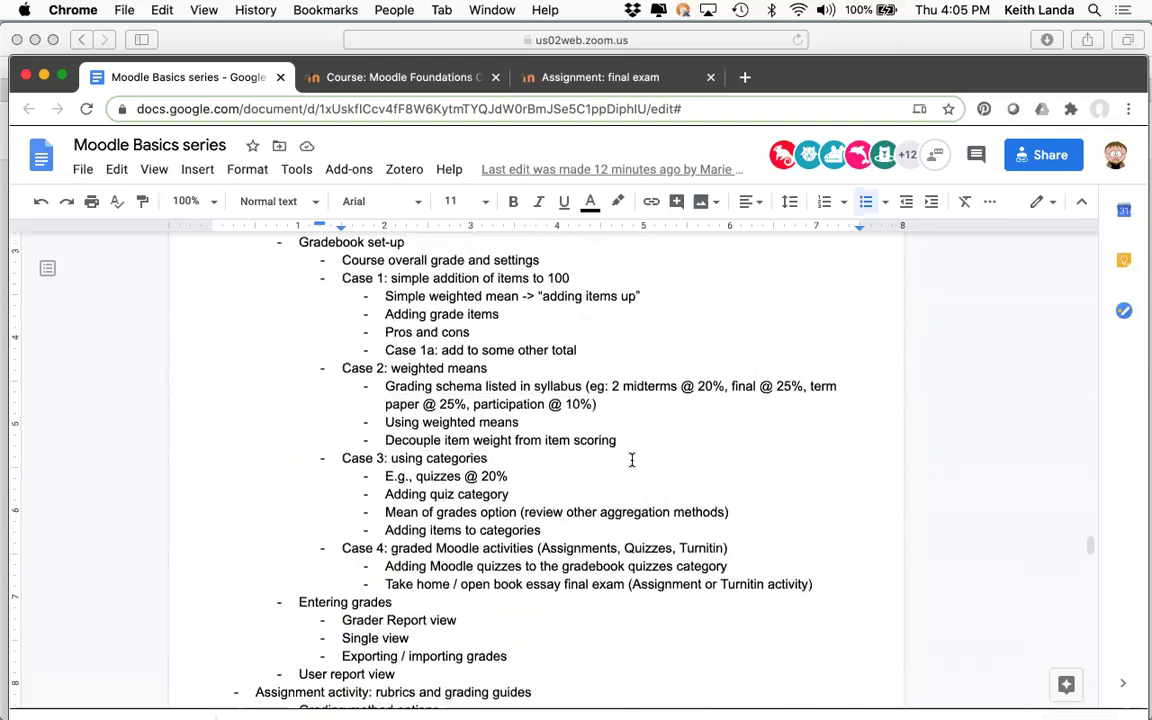
pyautogui.scroll(2, 631, 459)
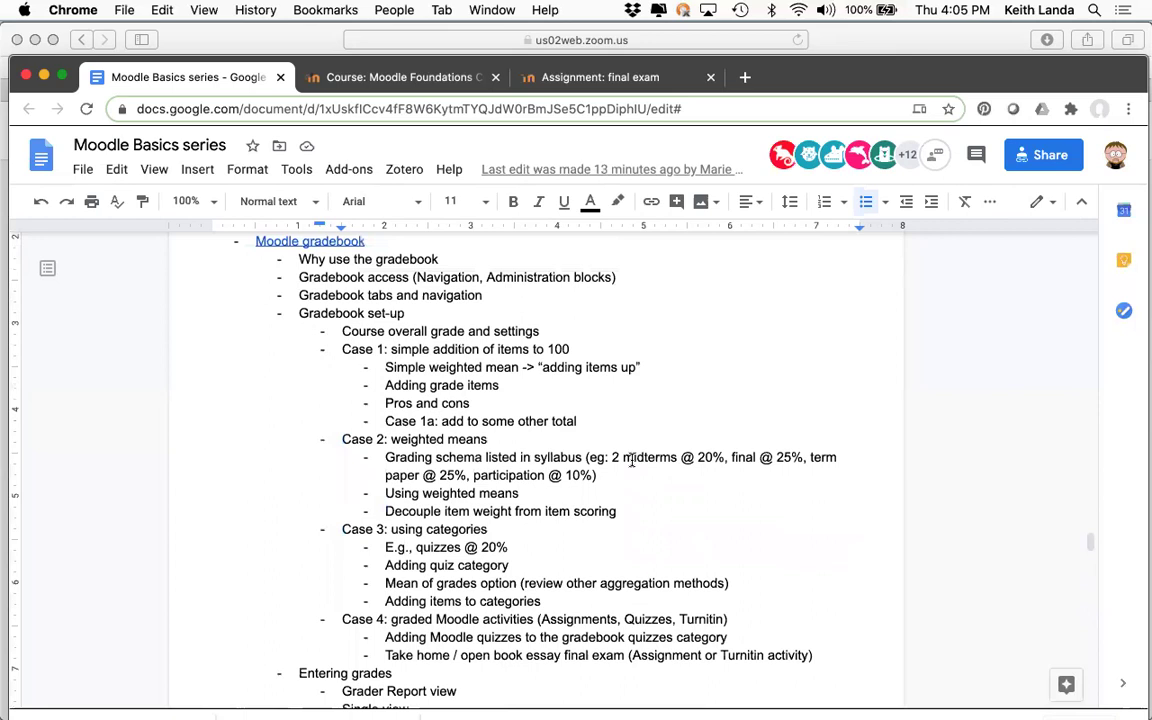
pyautogui.scroll(3, 631, 459)
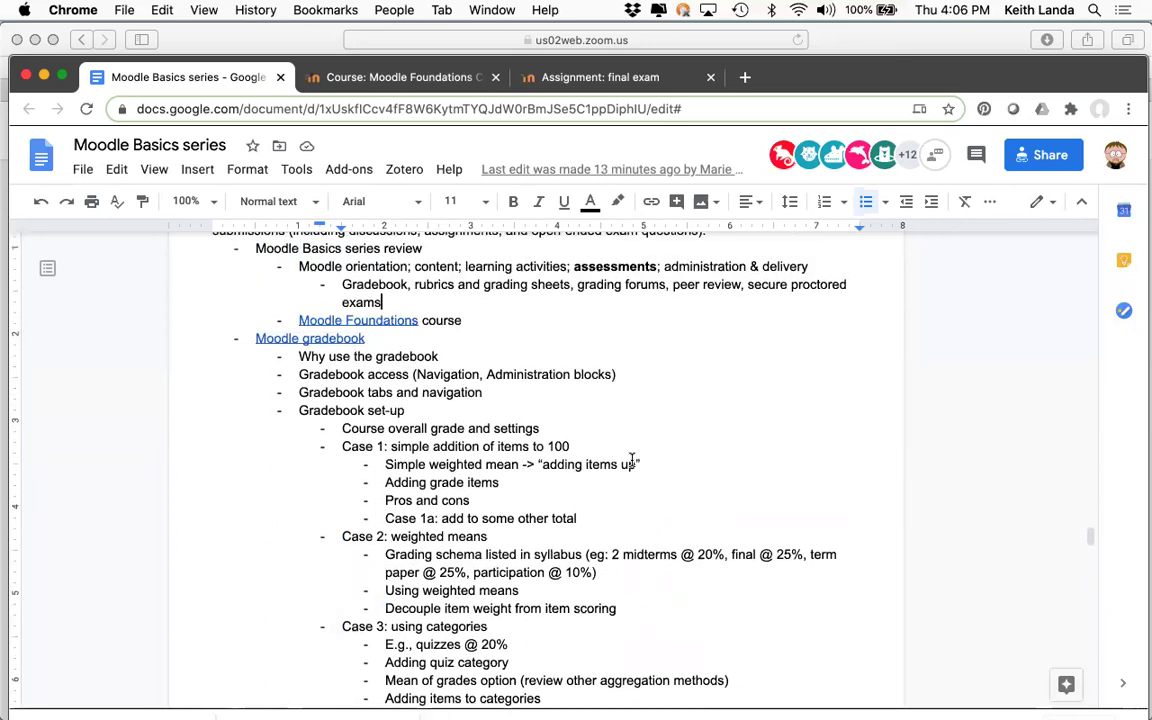
# - Examine the outline's rubric, grading guide, Turnitin and discussion forum grading topics, and return to the Moodle gradebook section
pyautogui.scroll(-3, 631, 459)
pyautogui.scroll(-8, 631, 459)
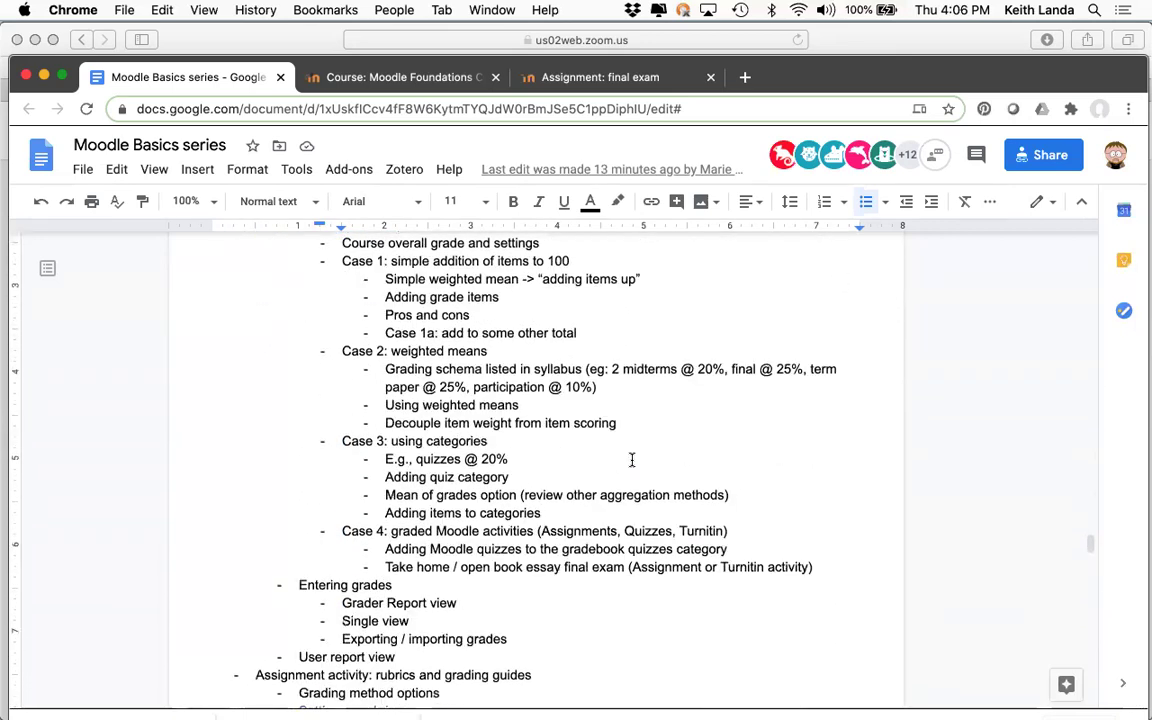
pyautogui.scroll(-1, 631, 459)
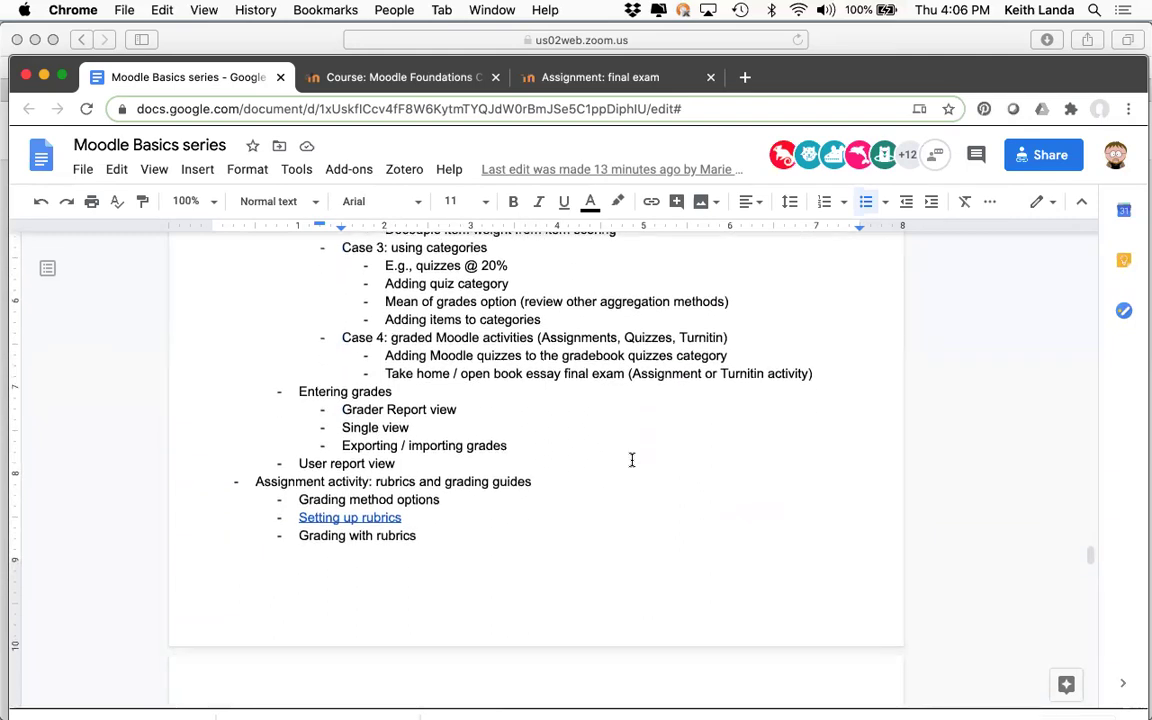
pyautogui.scroll(-8, 631, 459)
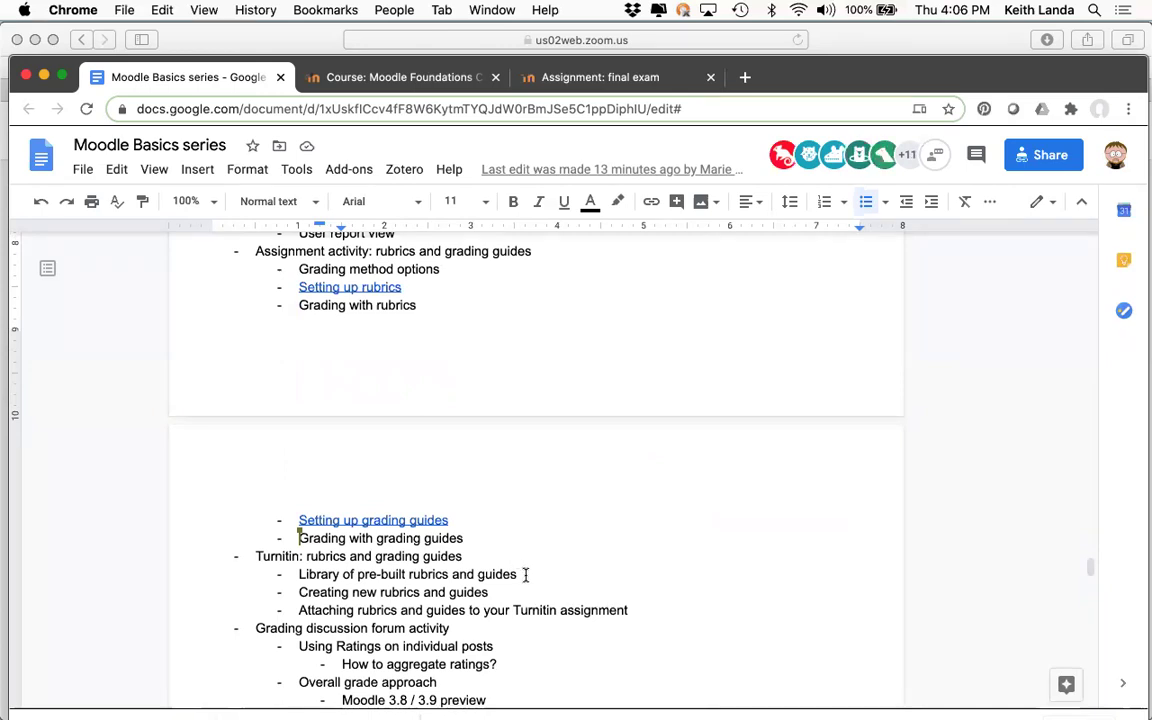
pyautogui.scroll(-3, 525, 575)
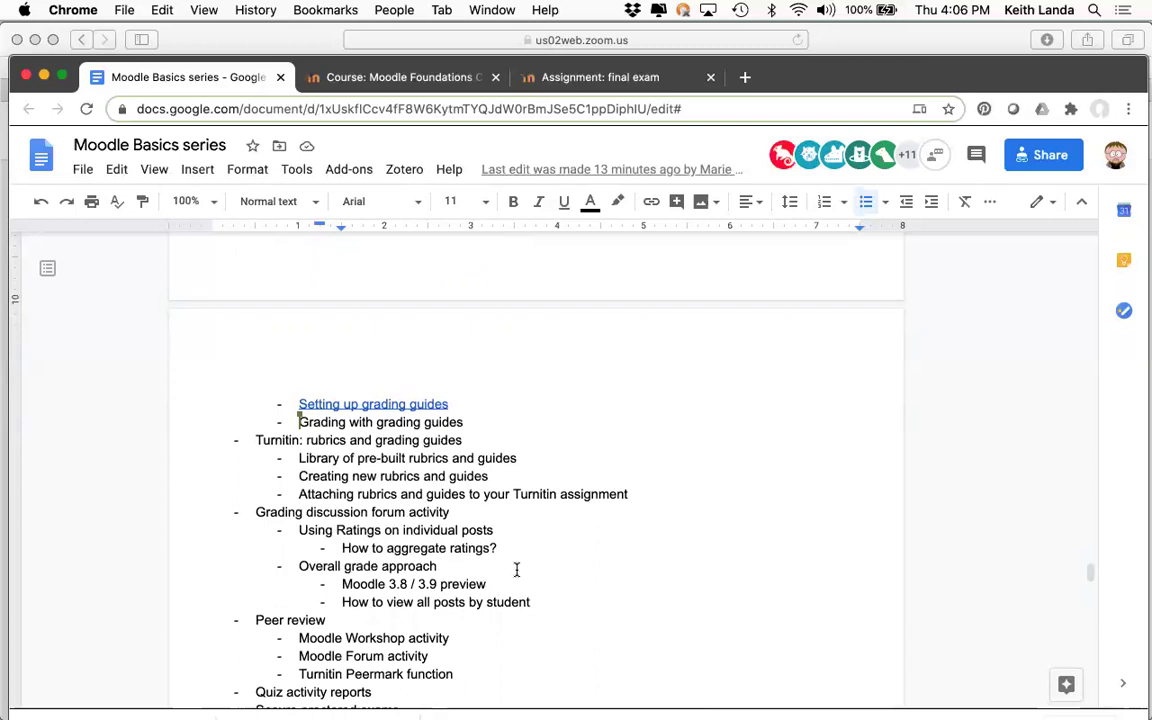
pyautogui.scroll(-2, 517, 569)
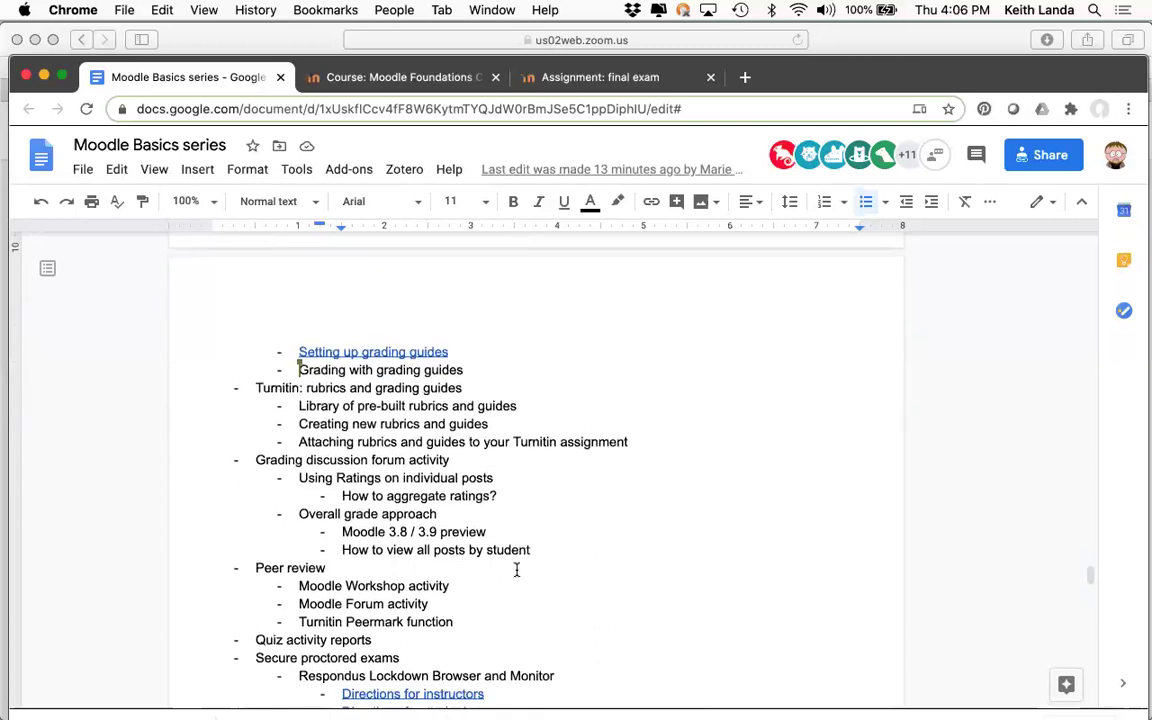
pyautogui.scroll(5, 517, 571)
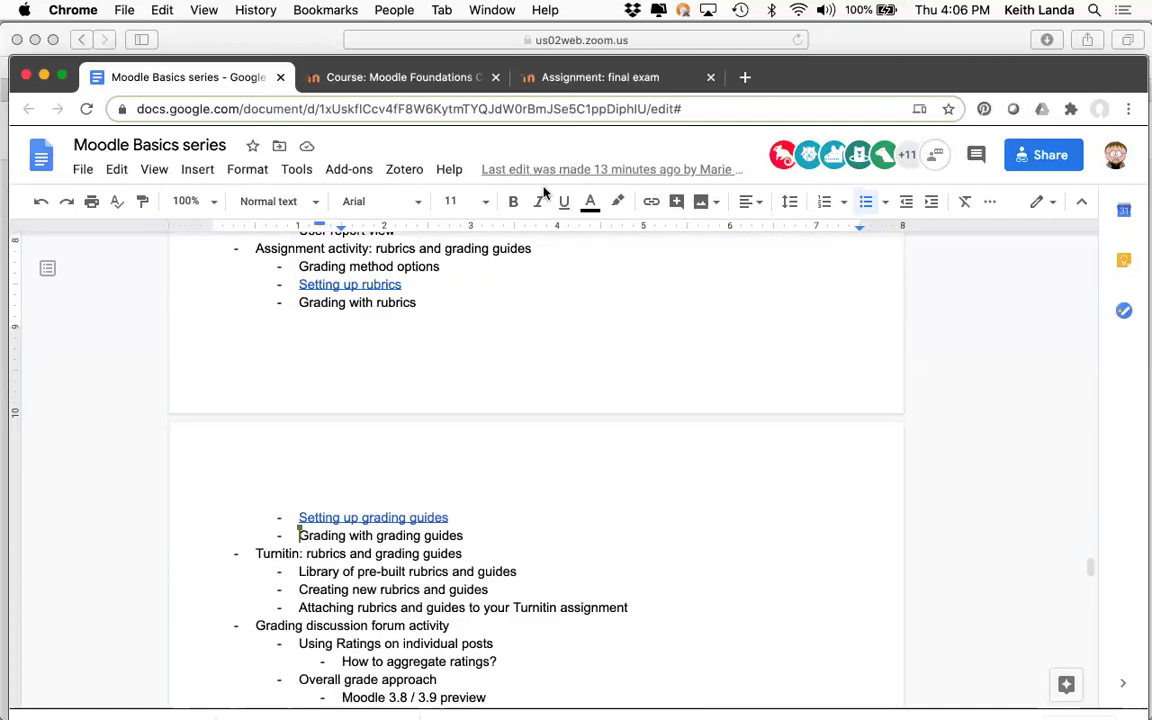
pyautogui.scroll(10, 540, 277)
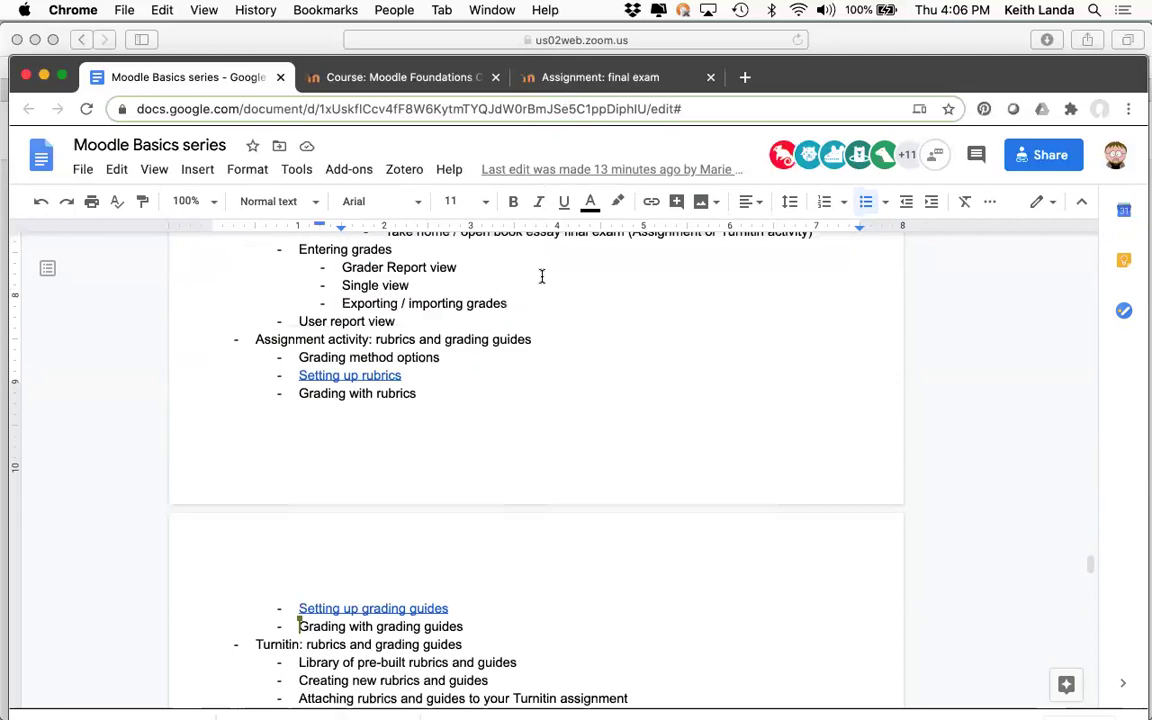
pyautogui.scroll(7, 540, 277)
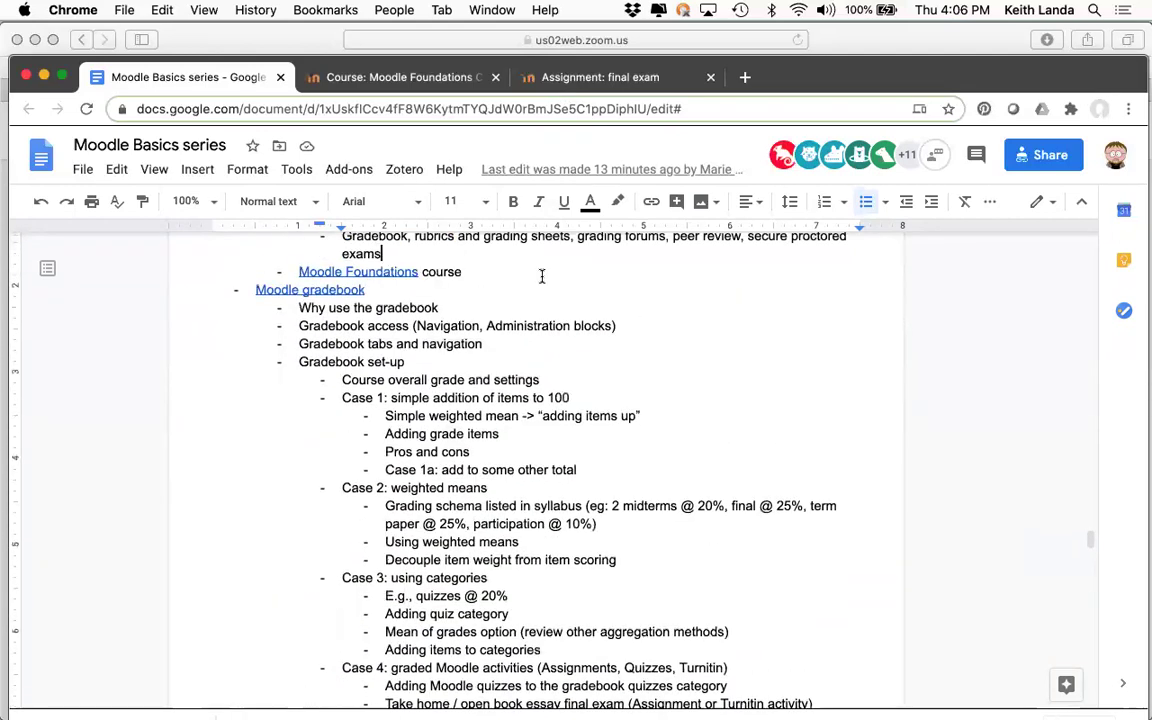
pyautogui.scroll(3, 541, 276)
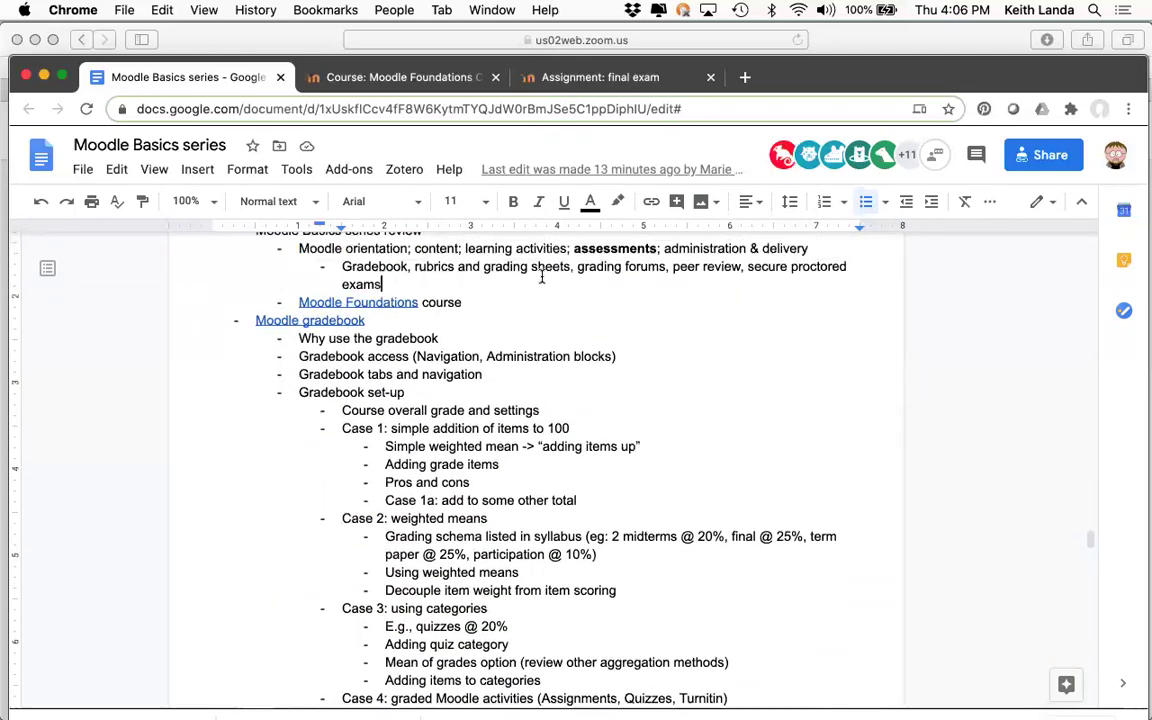
pyautogui.scroll(-1, 541, 276)
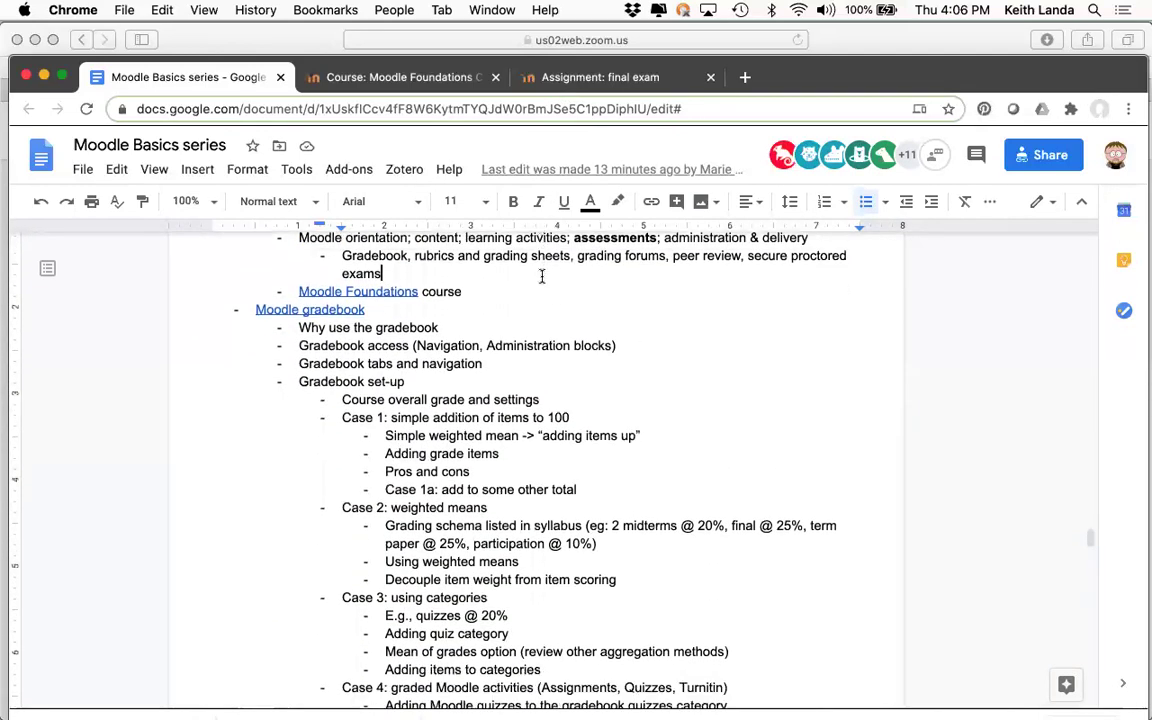
pyautogui.click(568, 95)
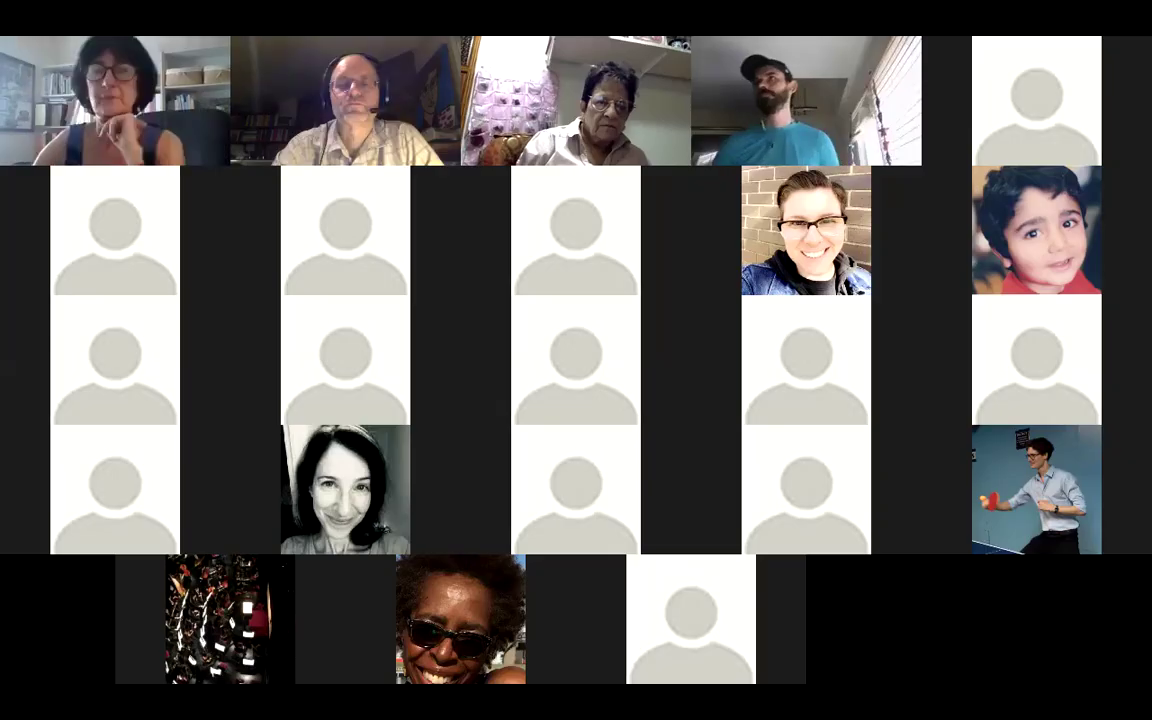